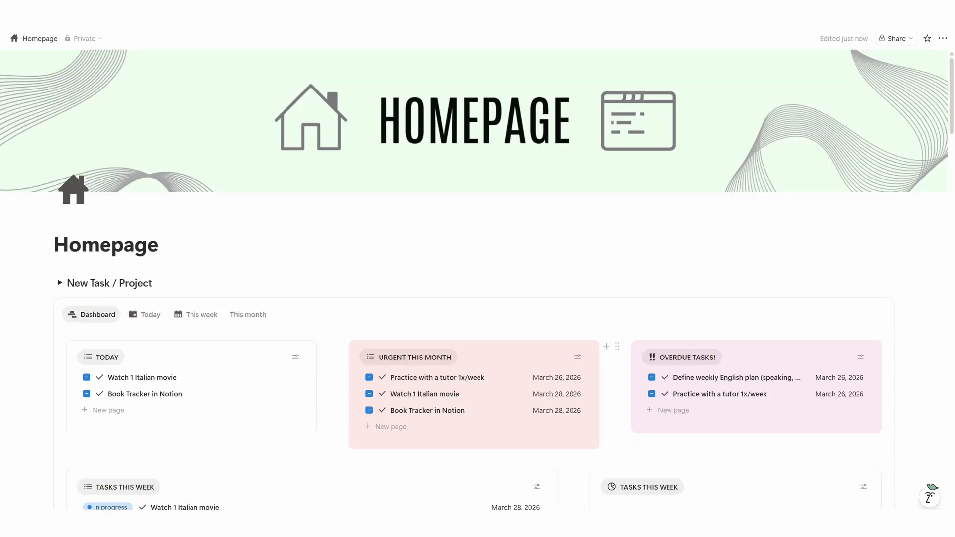
- Examine the finished Homepage dashboard, from the task lists and charts to the calendars and current projects
{"action": "scroll", "coordinate": [935, 216], "scroll_direction": "down", "scroll_amount": 2}
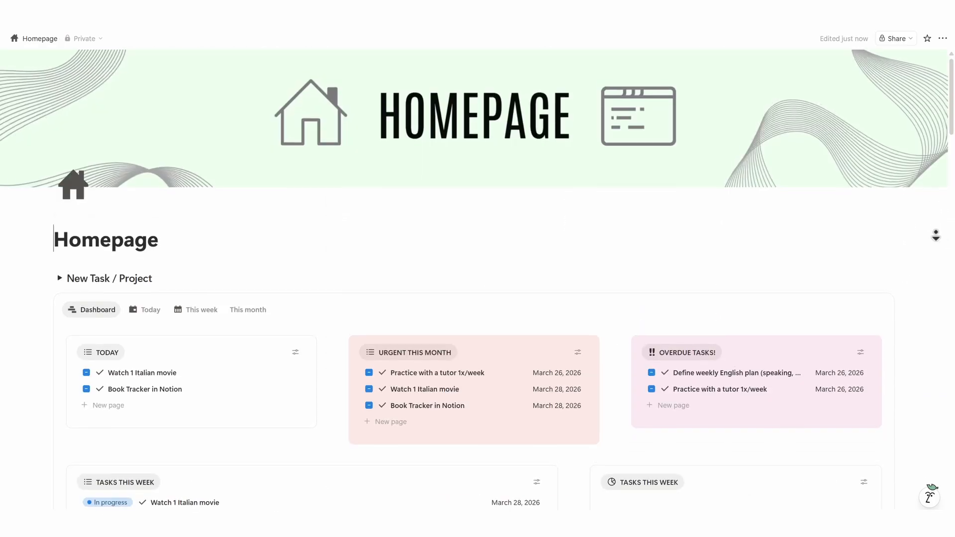
{"action": "scroll", "coordinate": [935, 235], "scroll_direction": "down", "scroll_amount": 2}
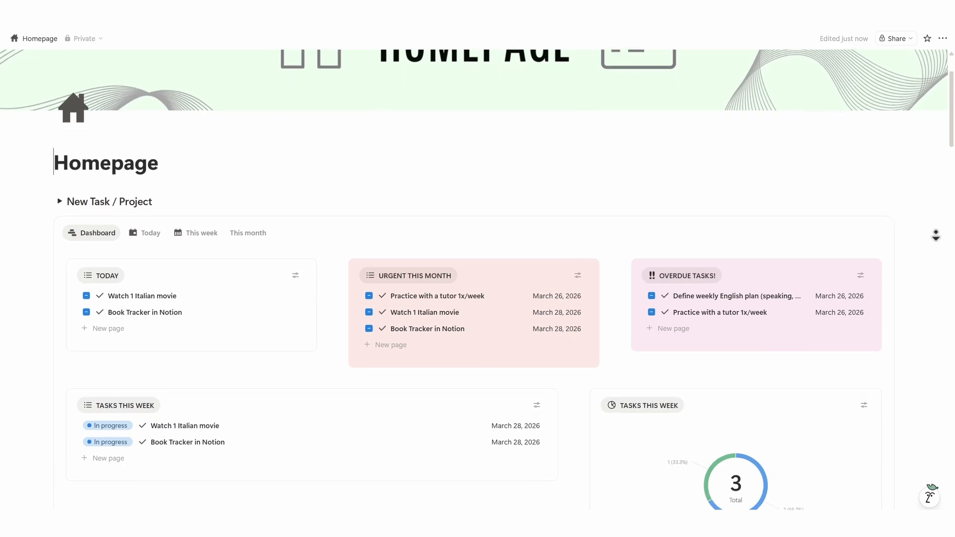
{"action": "scroll", "coordinate": [935, 235], "scroll_direction": "down", "scroll_amount": 2}
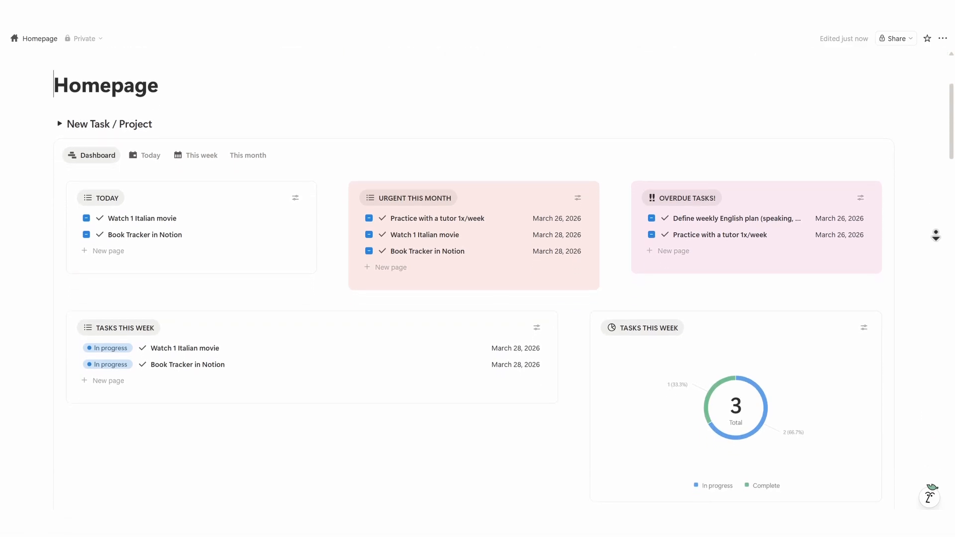
{"action": "scroll", "coordinate": [935, 240], "scroll_direction": "down", "scroll_amount": 3}
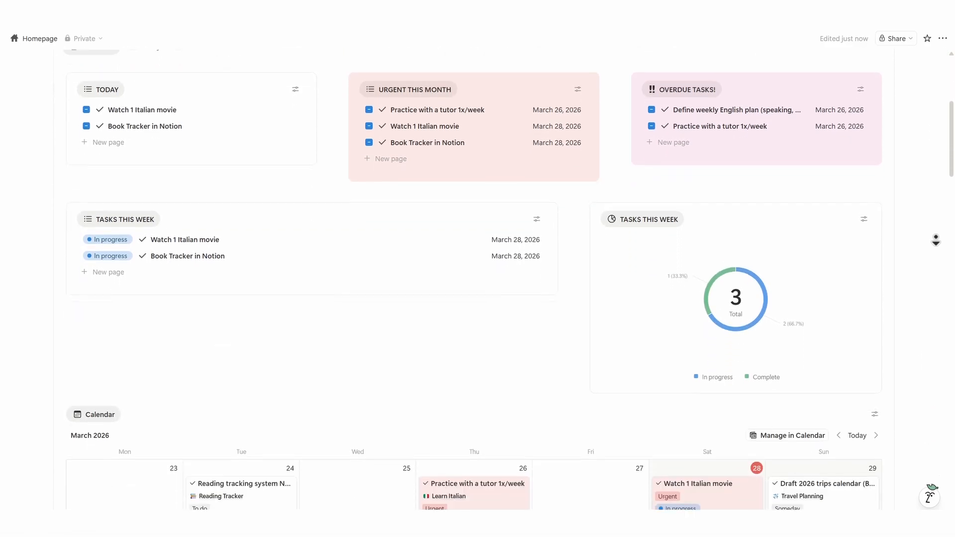
{"action": "scroll", "coordinate": [936, 240], "scroll_direction": "down", "scroll_amount": 5}
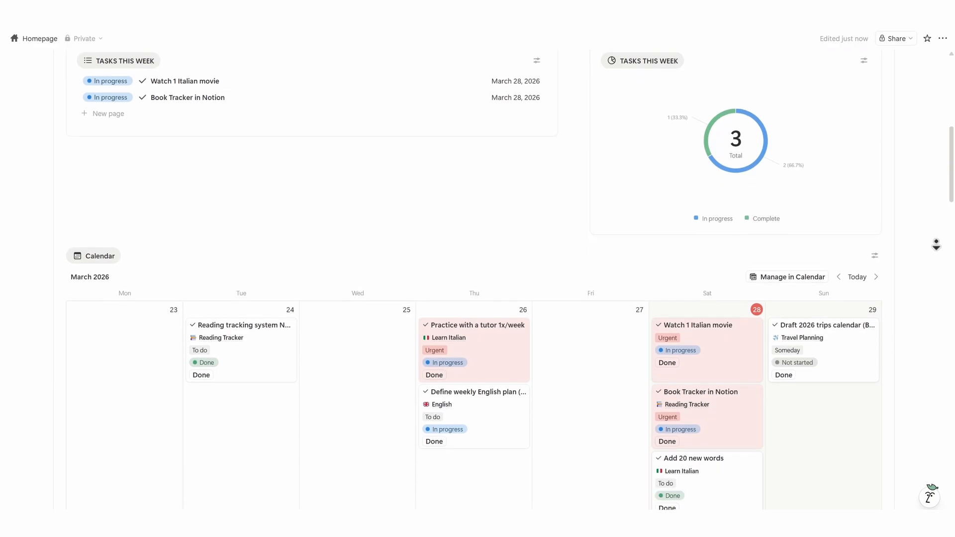
{"action": "scroll", "coordinate": [936, 249], "scroll_direction": "down", "scroll_amount": 7}
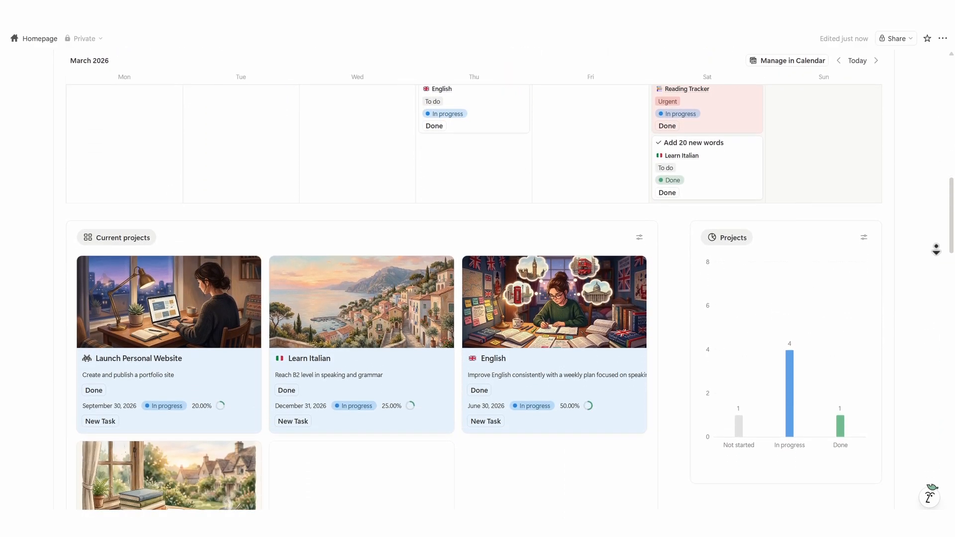
{"action": "scroll", "coordinate": [935, 251], "scroll_direction": "down", "scroll_amount": 7}
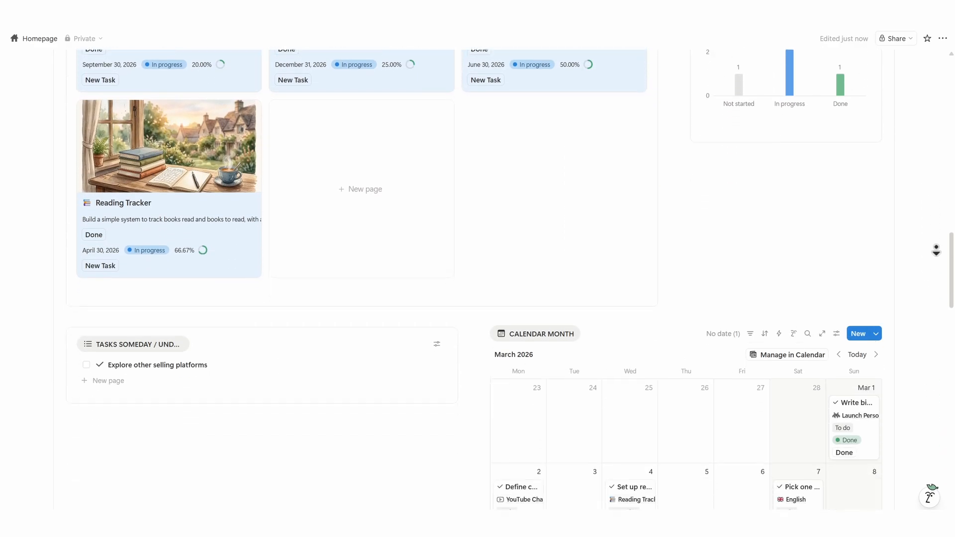
{"action": "scroll", "coordinate": [936, 250], "scroll_direction": "down", "scroll_amount": 2}
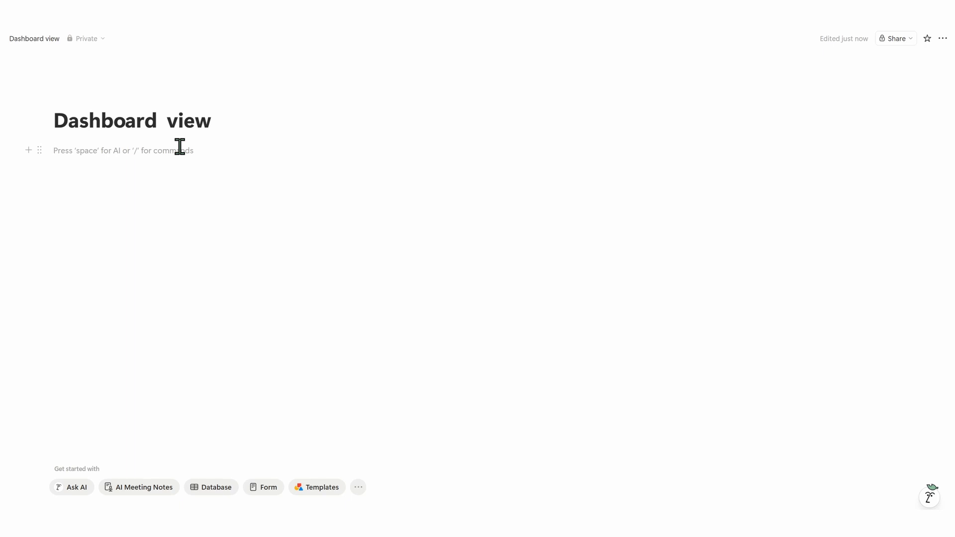
- Insert a dashboard view on the Dashboard view page and add a chart from the Projects data source to it
{"action": "type", "text": "/da"}
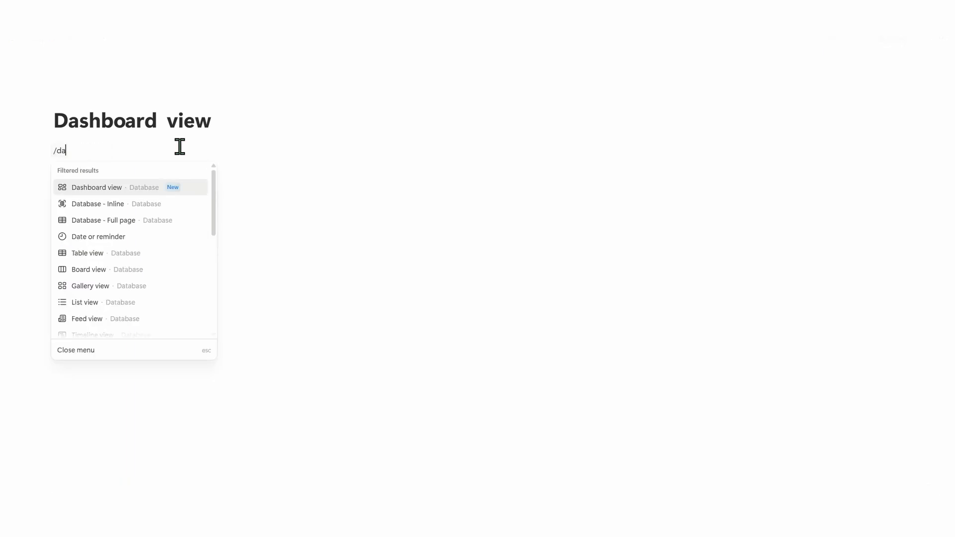
{"action": "left_click", "coordinate": [149, 187]}
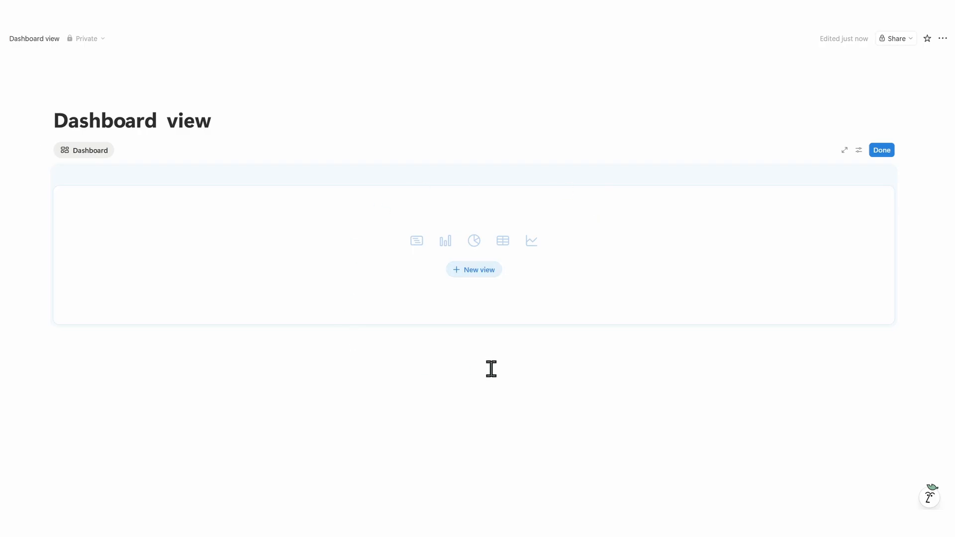
{"action": "left_click", "coordinate": [484, 275]}
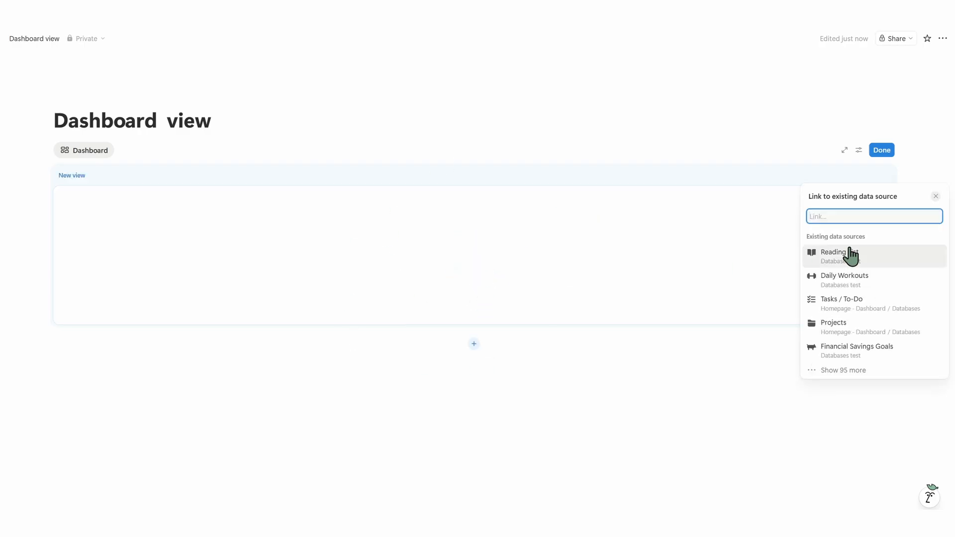
{"action": "left_click", "coordinate": [871, 327]}
{"action": "left_click", "coordinate": [872, 328]}
- Filter the chart by Status so it counts only To-do and In progress projects
{"action": "left_click", "coordinate": [870, 175]}
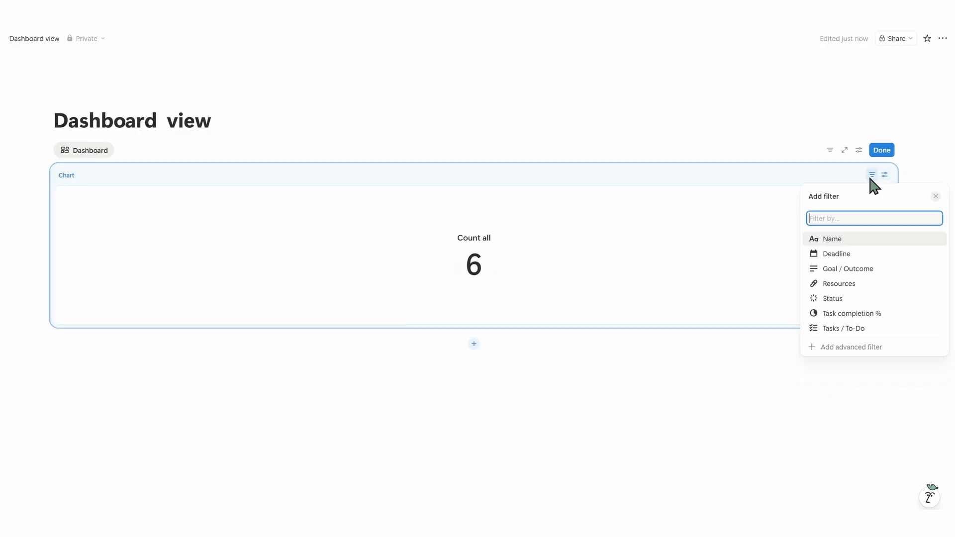
{"action": "left_click", "coordinate": [863, 297]}
{"action": "left_click", "coordinate": [826, 247]}
{"action": "left_click", "coordinate": [826, 276]}
{"action": "left_click", "coordinate": [865, 356]}
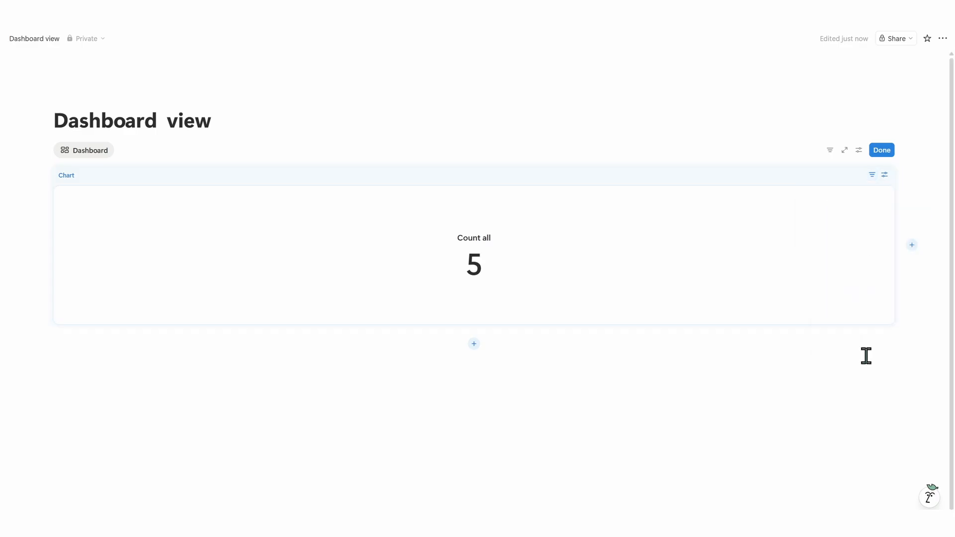
- Title the number chart "Projects" and color its number green
{"action": "left_click", "coordinate": [884, 174]}
{"action": "left_click", "coordinate": [873, 314]}
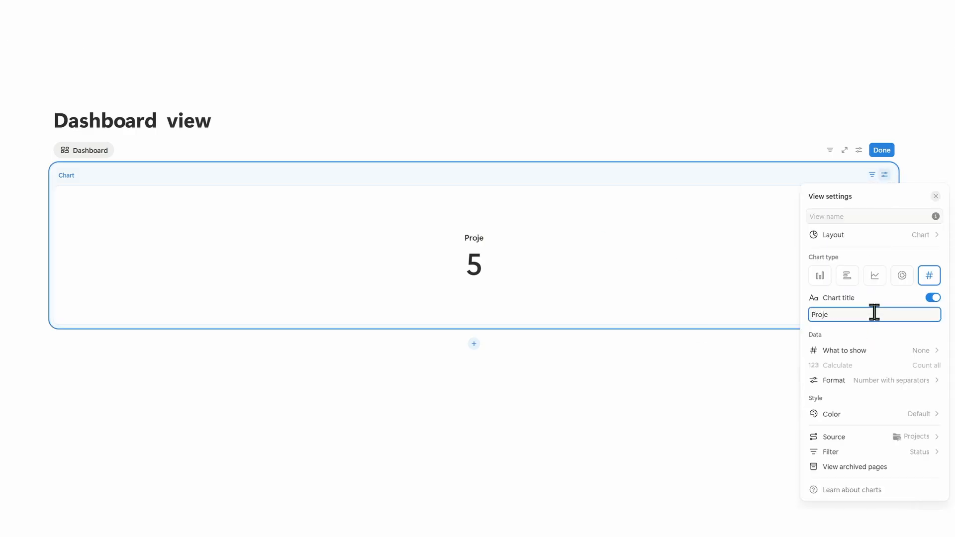
{"action": "left_click", "coordinate": [895, 414]}
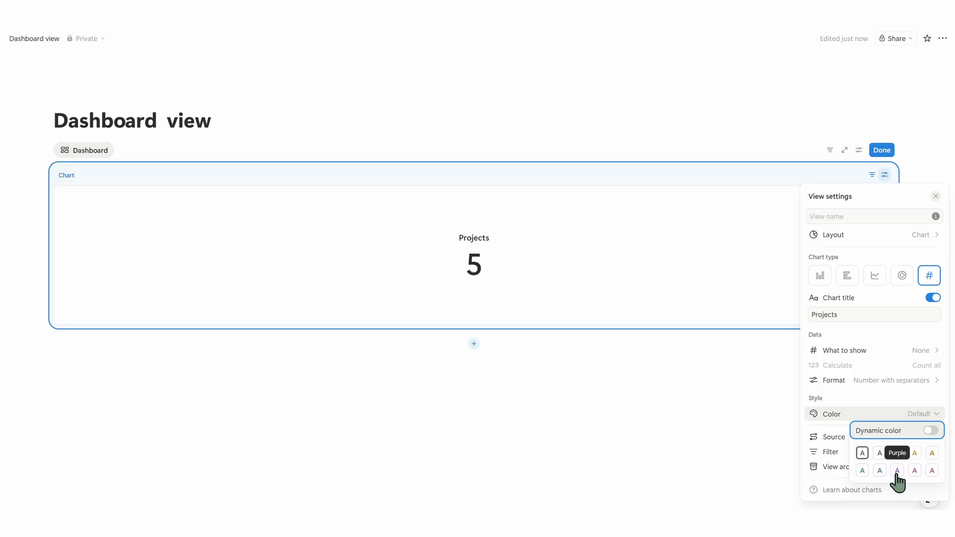
{"action": "left_click", "coordinate": [879, 470]}
{"action": "left_click", "coordinate": [742, 379]}
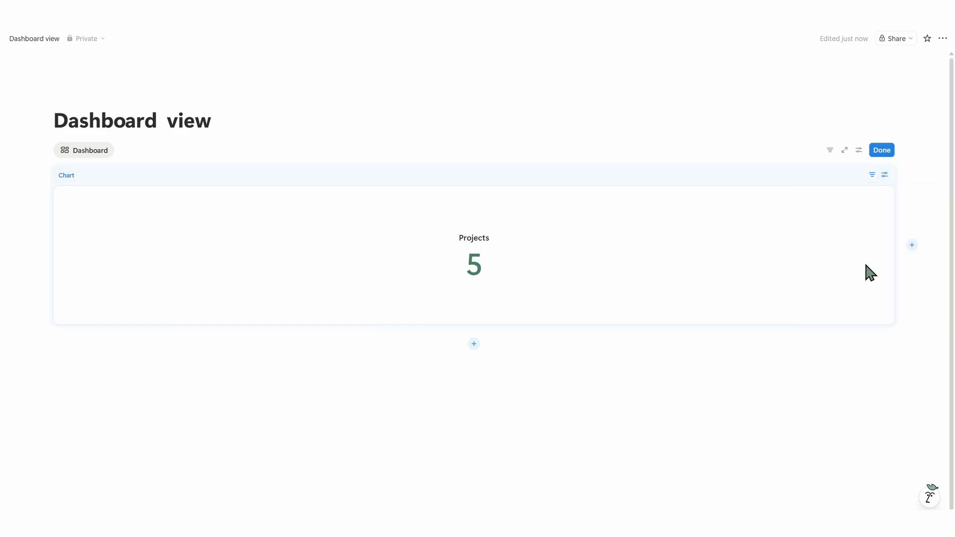
- Add a gallery view of the Projects data source beside the chart, with Small card size
{"action": "left_click", "coordinate": [912, 245]}
{"action": "left_click", "coordinate": [880, 324]}
{"action": "left_click", "coordinate": [862, 311]}
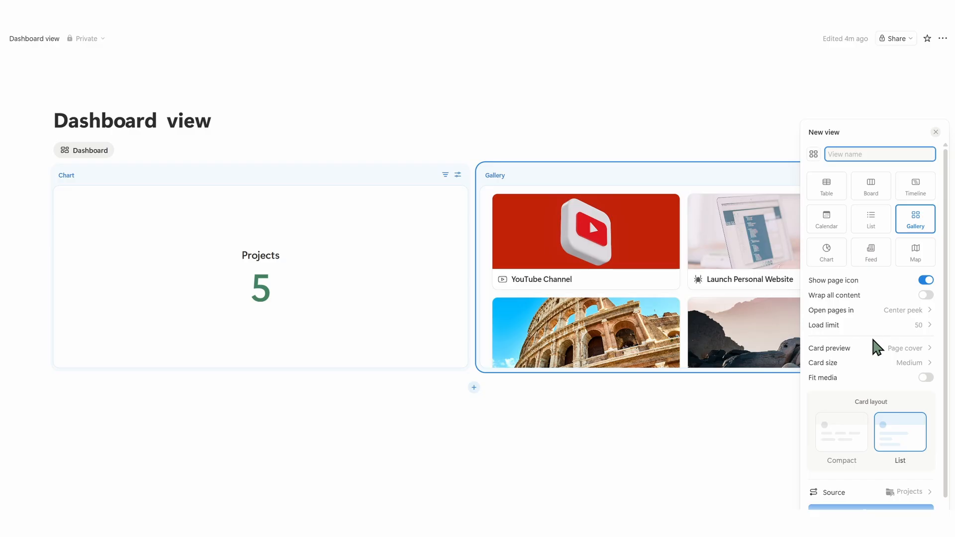
{"action": "left_click", "coordinate": [877, 363]}
{"action": "left_click", "coordinate": [872, 383]}
{"action": "scroll", "coordinate": [863, 447], "scroll_direction": "down", "scroll_amount": 1}
{"action": "left_click", "coordinate": [859, 500]}
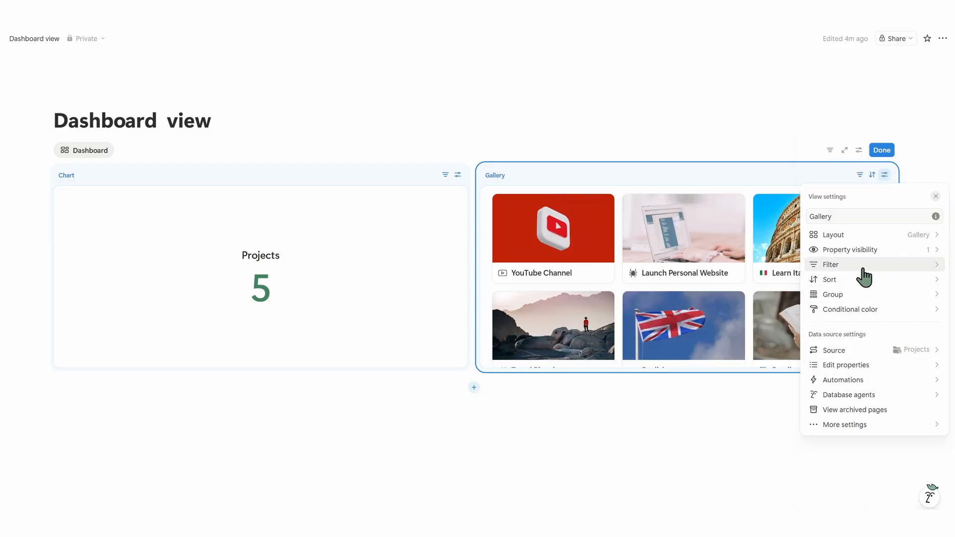
- Filter the gallery to To-do and In progress statuses, and narrow the chart so the gallery takes most of the row
{"action": "left_click", "coordinate": [863, 270]}
{"action": "left_click", "coordinate": [851, 297]}
{"action": "left_click", "coordinate": [831, 261]}
{"action": "left_click", "coordinate": [830, 291]}
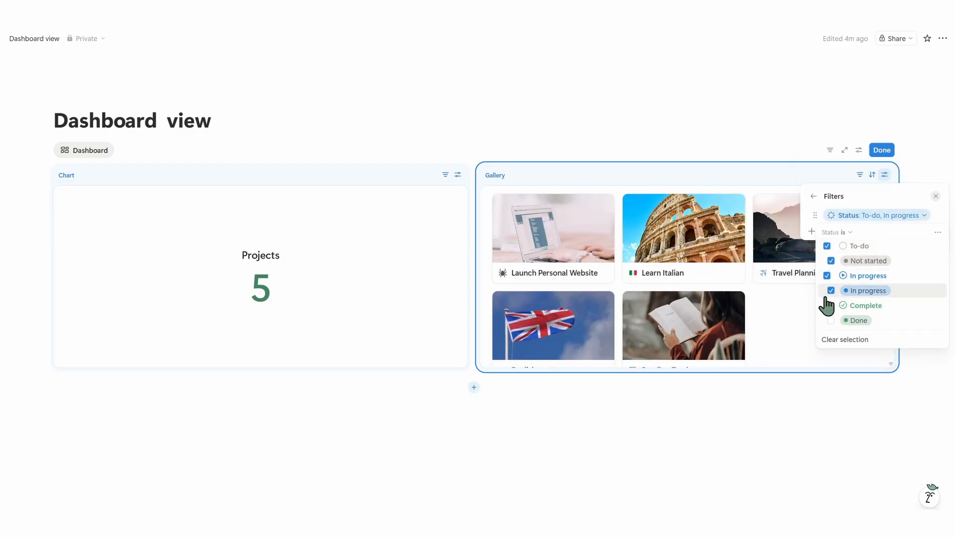
{"action": "left_click", "coordinate": [833, 397]}
{"action": "left_click_drag", "start_coordinate": [471, 315], "coordinate": [268, 298]}
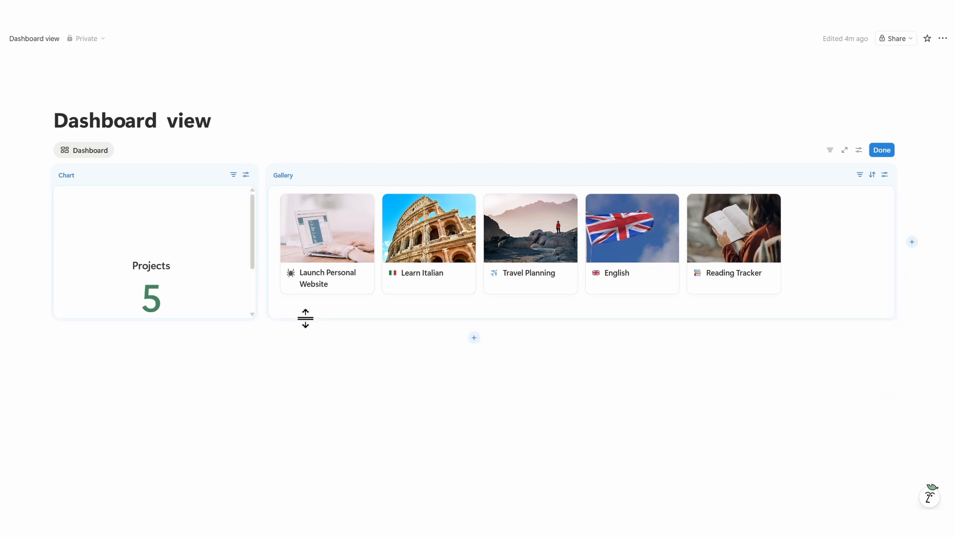
- Show the Status, Task completion % and Deadline properties on the gallery cards
{"action": "left_click", "coordinate": [884, 174]}
{"action": "left_click", "coordinate": [845, 247]}
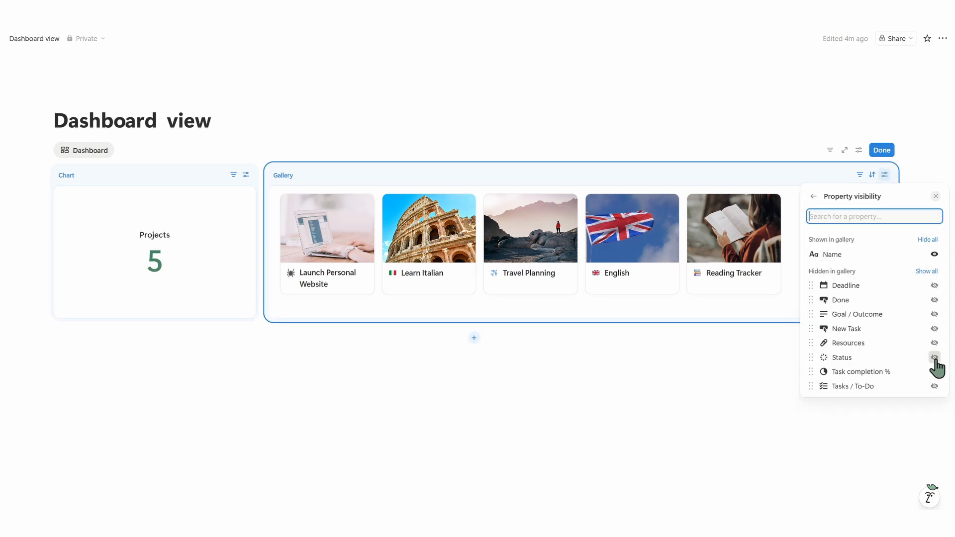
{"action": "left_click", "coordinate": [934, 356]}
{"action": "left_click", "coordinate": [934, 384]}
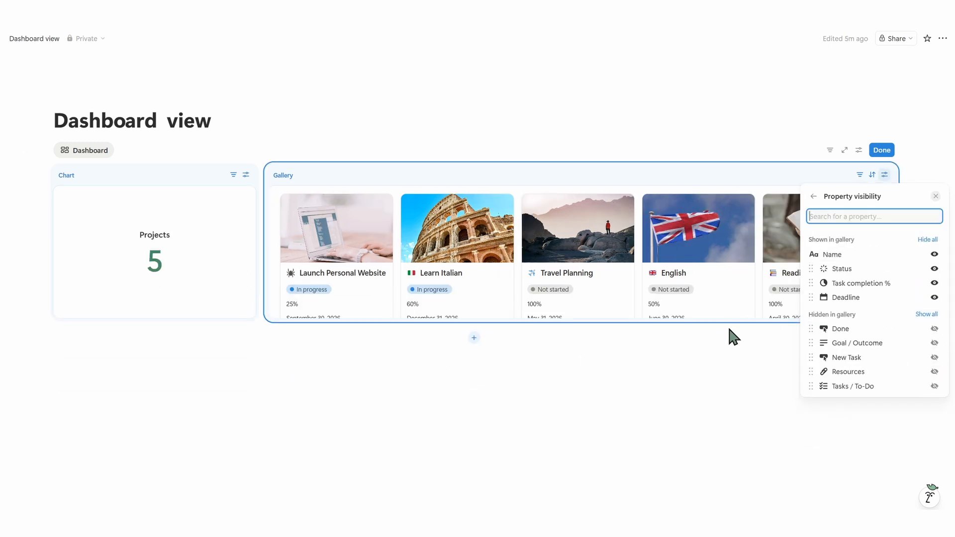
{"action": "left_click", "coordinate": [731, 337]}
- Switch the gallery's card layout to Compact
{"action": "left_click", "coordinate": [884, 175]}
{"action": "left_click", "coordinate": [833, 234]}
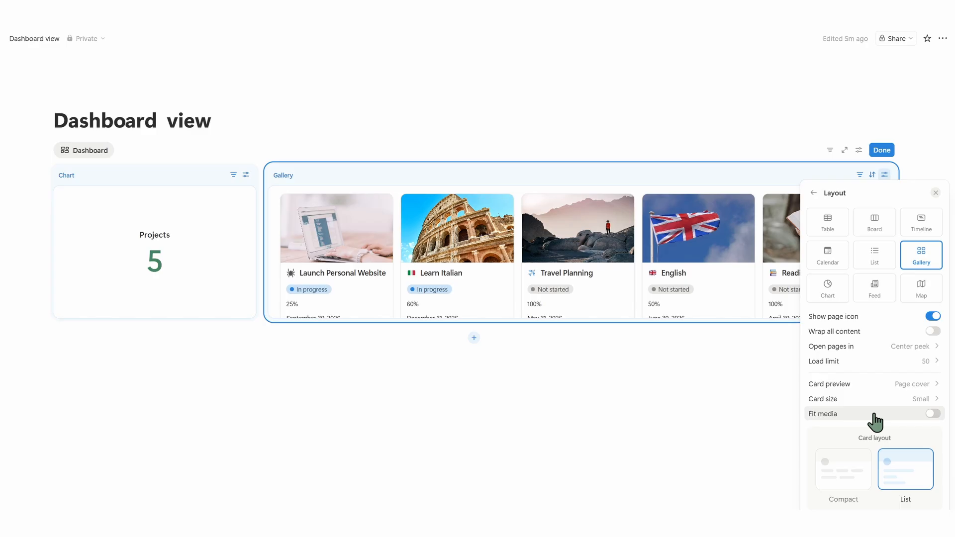
{"action": "left_click", "coordinate": [856, 474]}
{"action": "left_click", "coordinate": [749, 345]}
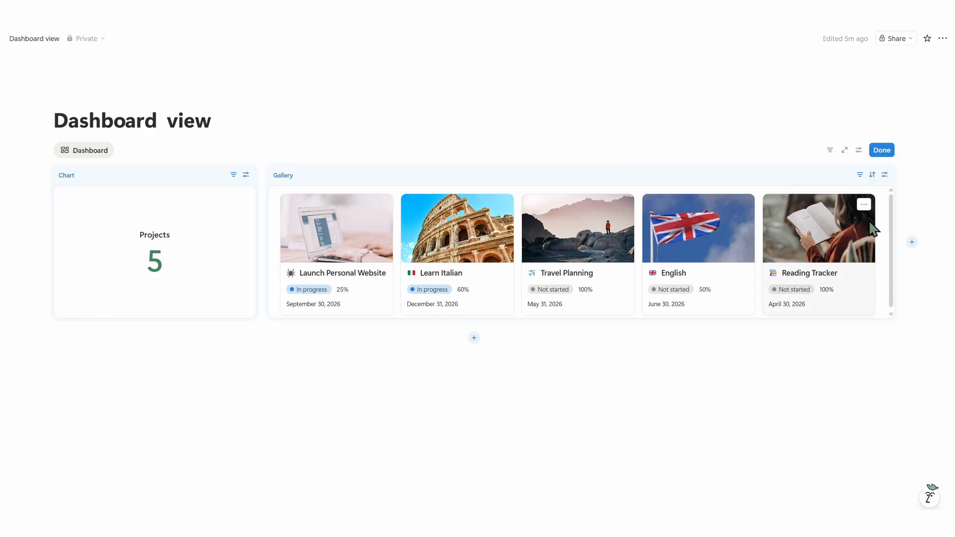
- Add conditional color to the gallery so each card's background follows its Status
{"action": "left_click", "coordinate": [884, 175]}
{"action": "left_click", "coordinate": [852, 309]}
{"action": "left_click", "coordinate": [876, 326]}
{"action": "left_click", "coordinate": [845, 413]}
{"action": "left_click", "coordinate": [696, 354]}
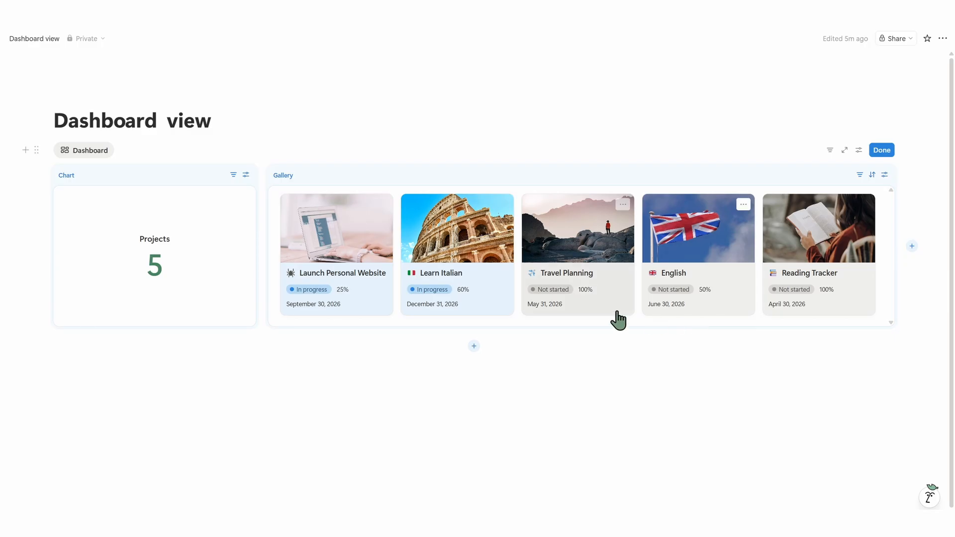
- Preview the Reading Tracker project page, then set that project's status to In progress
{"action": "left_click", "coordinate": [829, 309]}
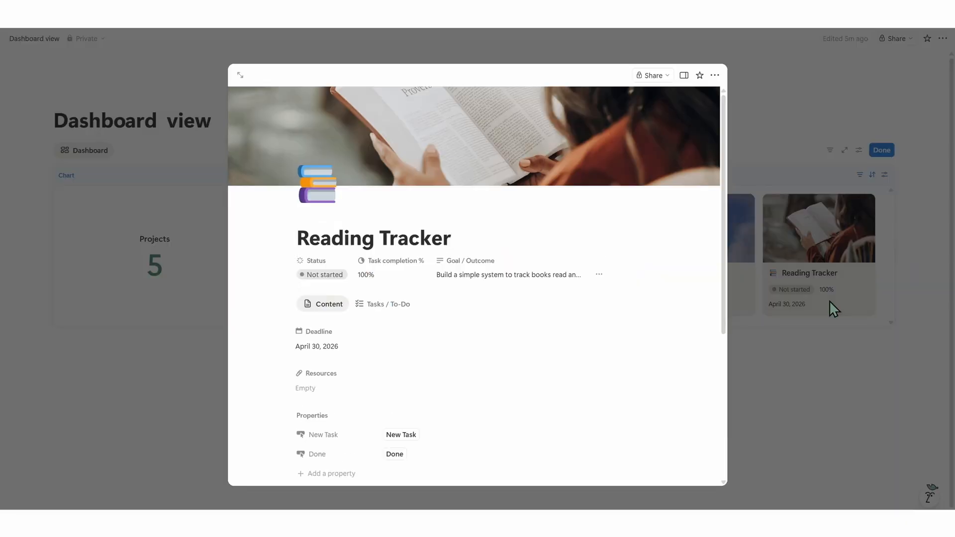
{"action": "left_click", "coordinate": [843, 343]}
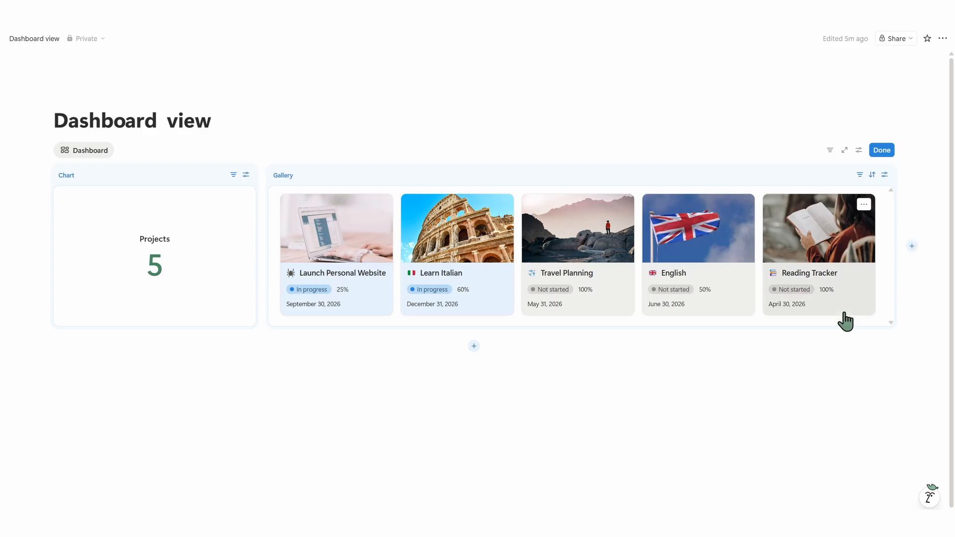
{"action": "left_click", "coordinate": [793, 289]}
{"action": "left_click", "coordinate": [810, 369]}
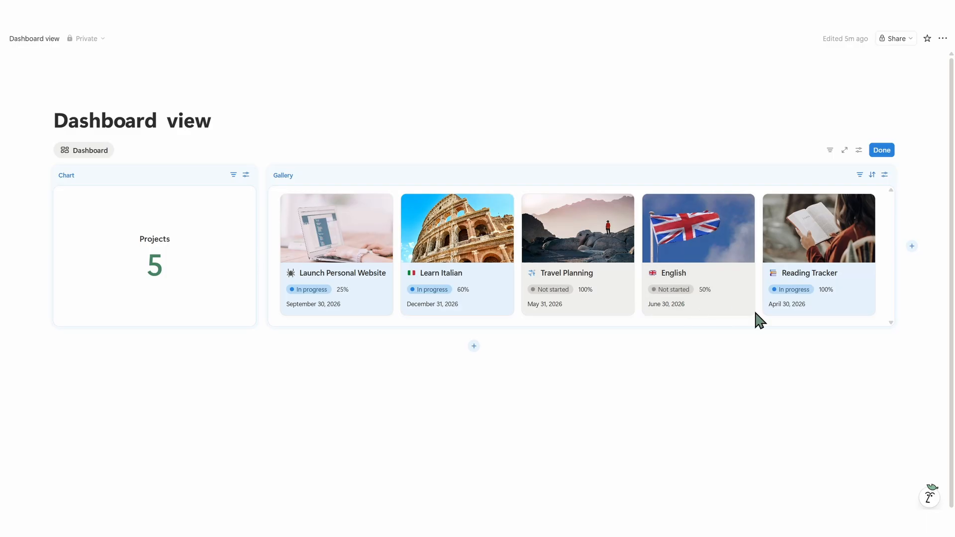
- Add a calendar view of Tasks / To-Do below the first row, shown as Week, and increase its height
{"action": "left_click", "coordinate": [473, 345]}
{"action": "left_click", "coordinate": [874, 322]}
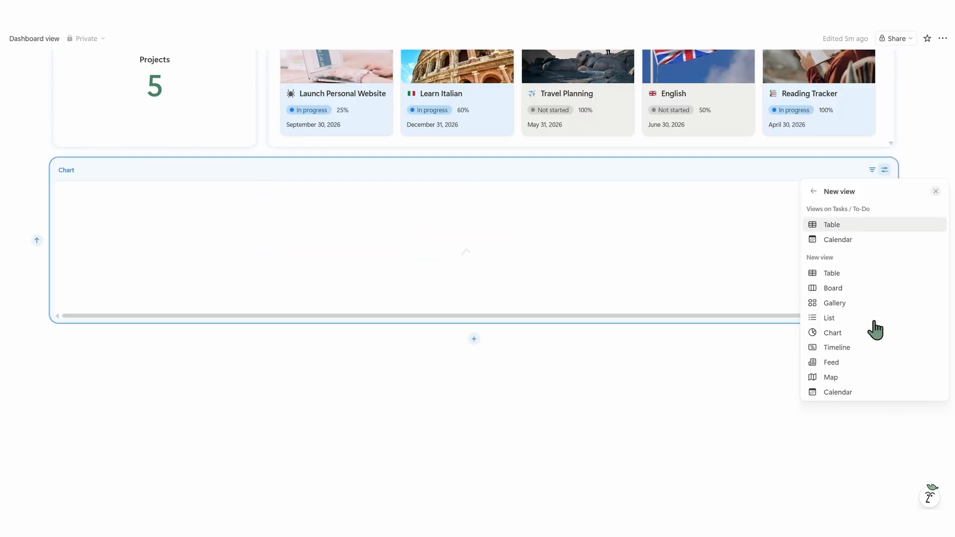
{"action": "left_click", "coordinate": [859, 391]}
{"action": "left_click", "coordinate": [859, 385]}
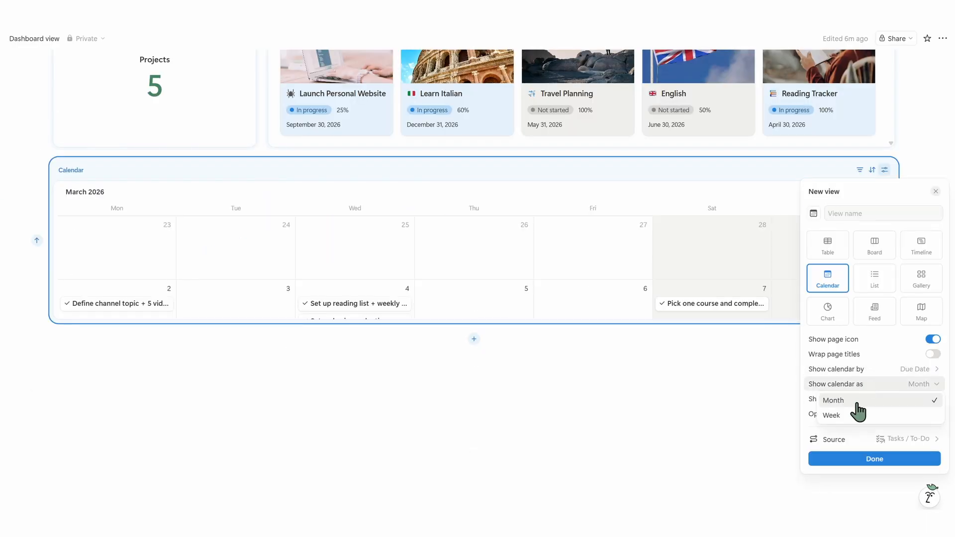
{"action": "left_click", "coordinate": [856, 415]}
{"action": "left_click", "coordinate": [530, 334]}
{"action": "left_click_drag", "start_coordinate": [500, 322], "coordinate": [507, 424]}
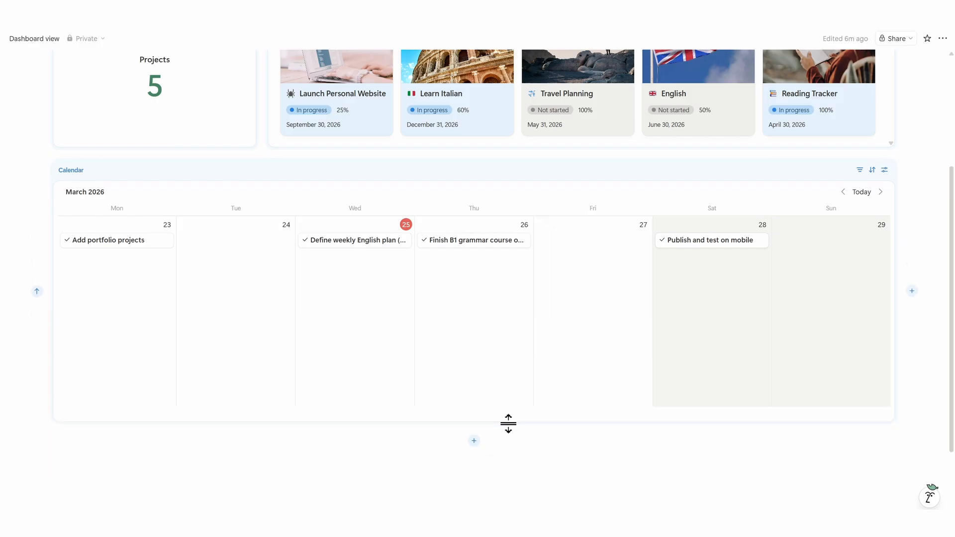
- Show the Projects, Status, Urgency and Done properties on the calendar's task cards
{"action": "scroll", "coordinate": [552, 329], "scroll_direction": "up", "scroll_amount": 2}
{"action": "scroll", "coordinate": [455, 308], "scroll_direction": "down", "scroll_amount": 2}
{"action": "left_click", "coordinate": [885, 193]}
{"action": "left_click", "coordinate": [877, 269]}
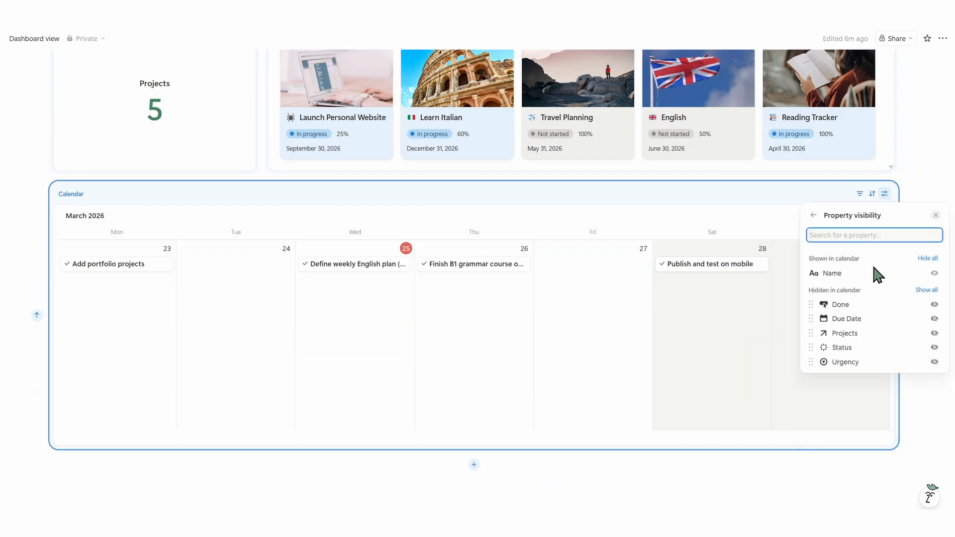
{"action": "left_click", "coordinate": [933, 333]}
{"action": "left_click", "coordinate": [934, 347]}
{"action": "left_click", "coordinate": [934, 362]}
{"action": "left_click", "coordinate": [934, 347]}
{"action": "key", "text": "Escape"}
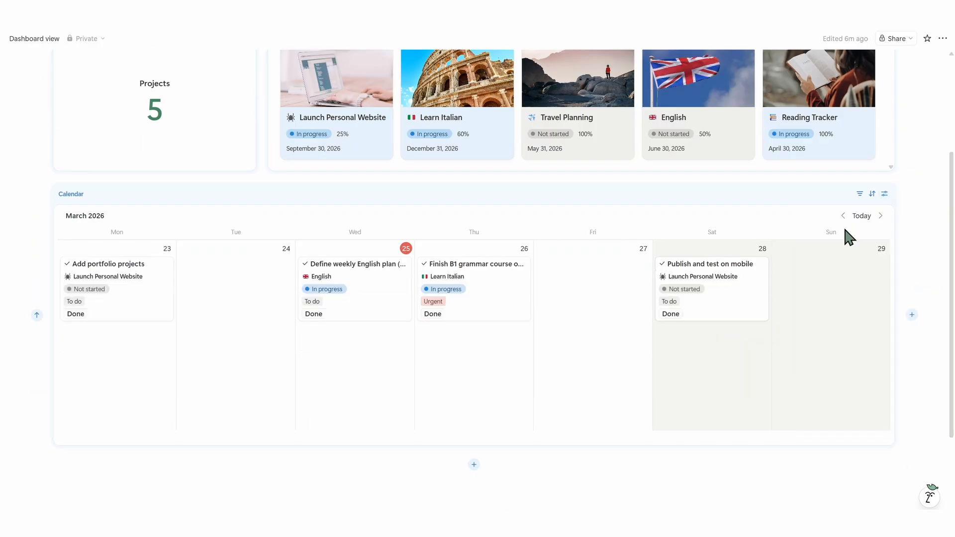
- Add conditional color to the calendar so that Urgent tasks are highlighted in red
{"action": "left_click", "coordinate": [885, 193]}
{"action": "left_click", "coordinate": [850, 313]}
{"action": "left_click", "coordinate": [869, 344]}
{"action": "left_click", "coordinate": [859, 449]}
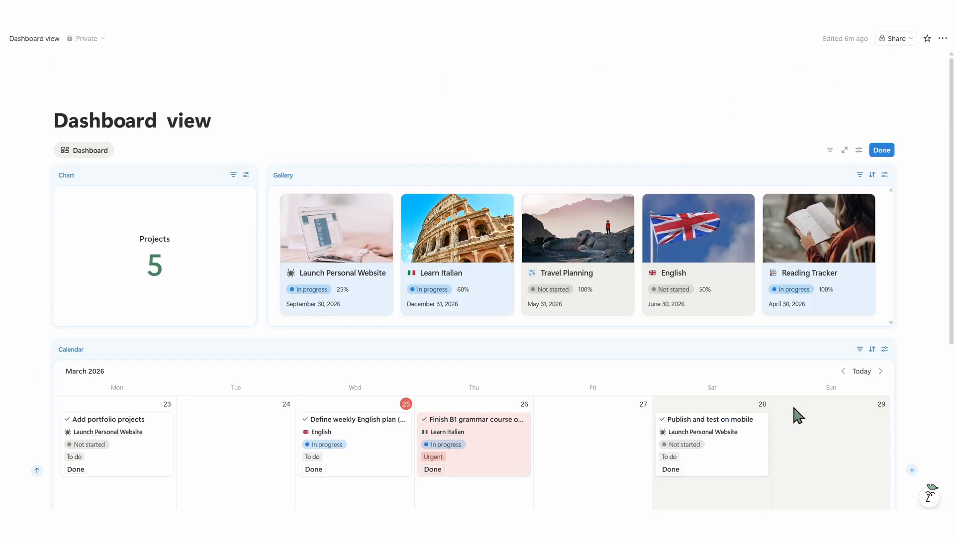
{"action": "scroll", "coordinate": [796, 413], "scroll_direction": "down", "scroll_amount": 4}
{"action": "scroll", "coordinate": [794, 402], "scroll_direction": "down", "scroll_amount": 2}
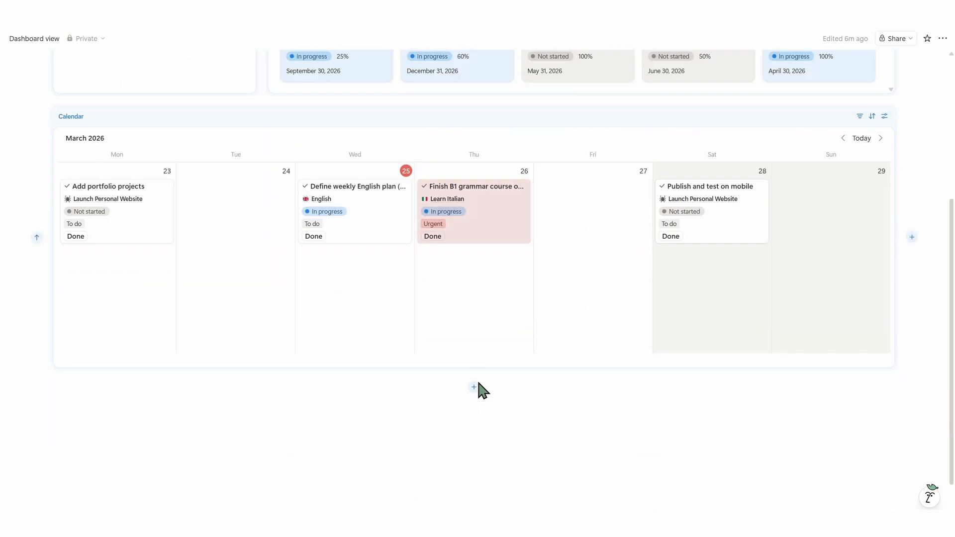
- Add a new row below the calendar with a List view of the Tasks / To-Do data source
{"action": "left_click", "coordinate": [475, 387]}
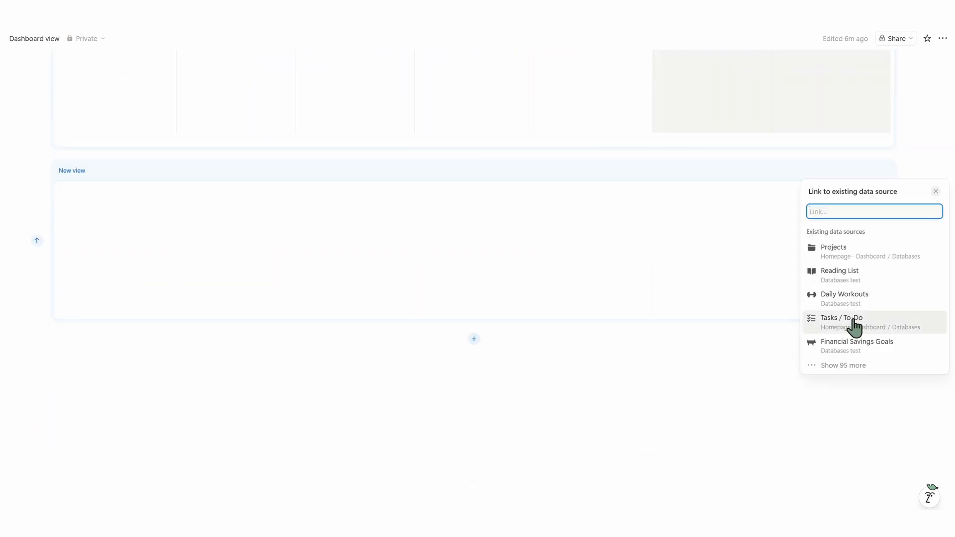
{"action": "left_click", "coordinate": [853, 322]}
{"action": "left_click", "coordinate": [853, 333]}
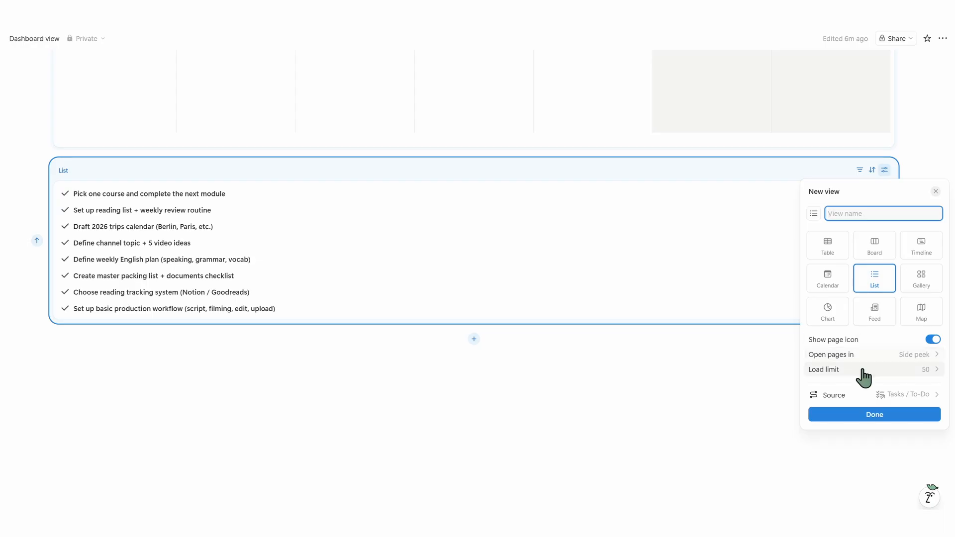
{"action": "left_click", "coordinate": [866, 413]}
- Show Due Date, Status and Done in the task list, placing Due Date and Status before the name
{"action": "left_click", "coordinate": [861, 245]}
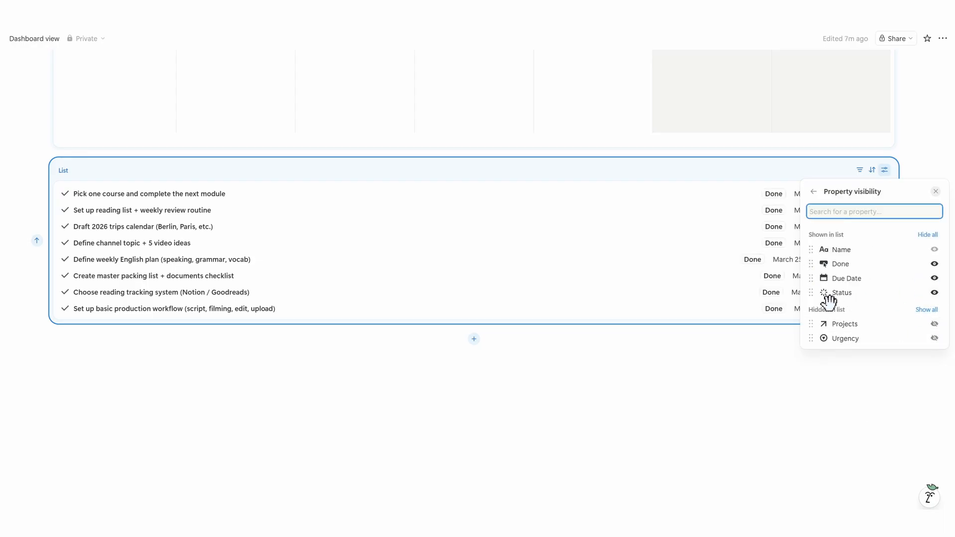
{"action": "left_click_drag", "start_coordinate": [819, 294], "coordinate": [809, 259]}
{"action": "left_click", "coordinate": [783, 278]}
- Add a Tasks / To-Do chart beside the list and make it a donut chart showing Status by group
{"action": "left_click", "coordinate": [911, 241]}
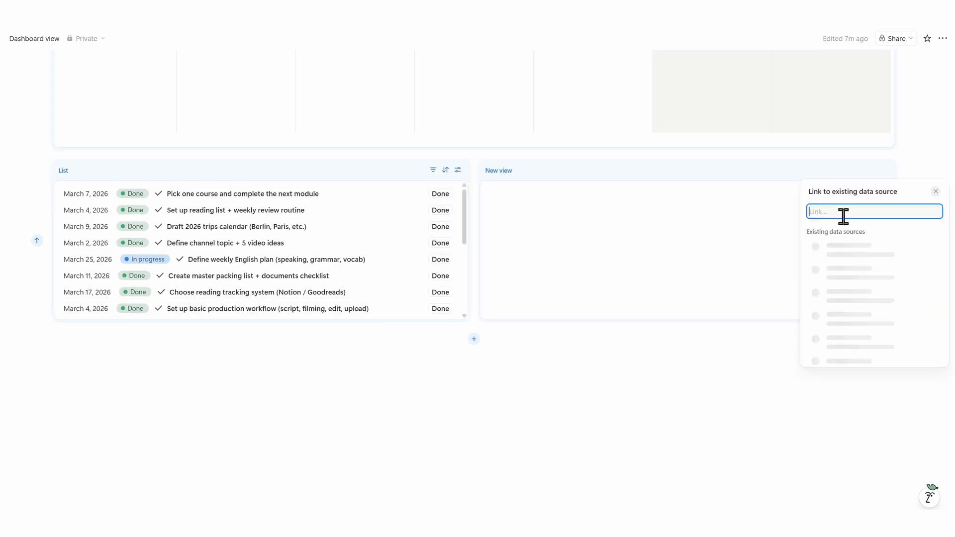
{"action": "left_click", "coordinate": [879, 317]}
{"action": "left_click", "coordinate": [849, 386]}
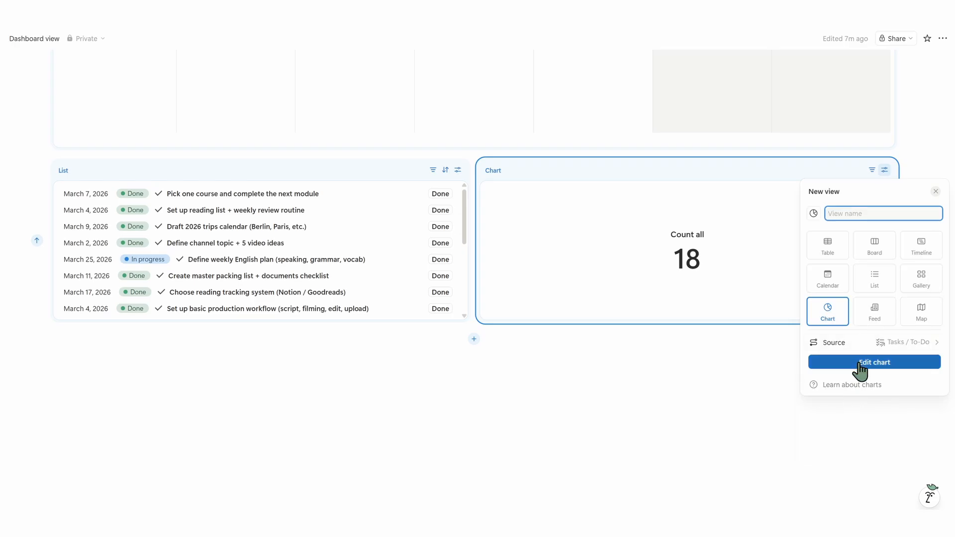
{"action": "left_click", "coordinate": [856, 366]}
{"action": "left_click", "coordinate": [885, 307]}
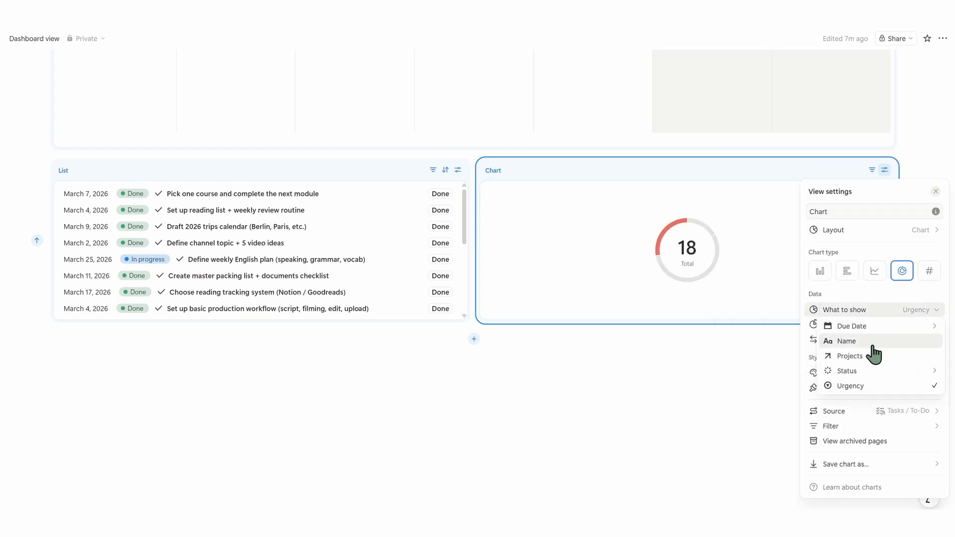
{"action": "mouse_move", "coordinate": [866, 371]}
{"action": "left_click", "coordinate": [780, 363]}
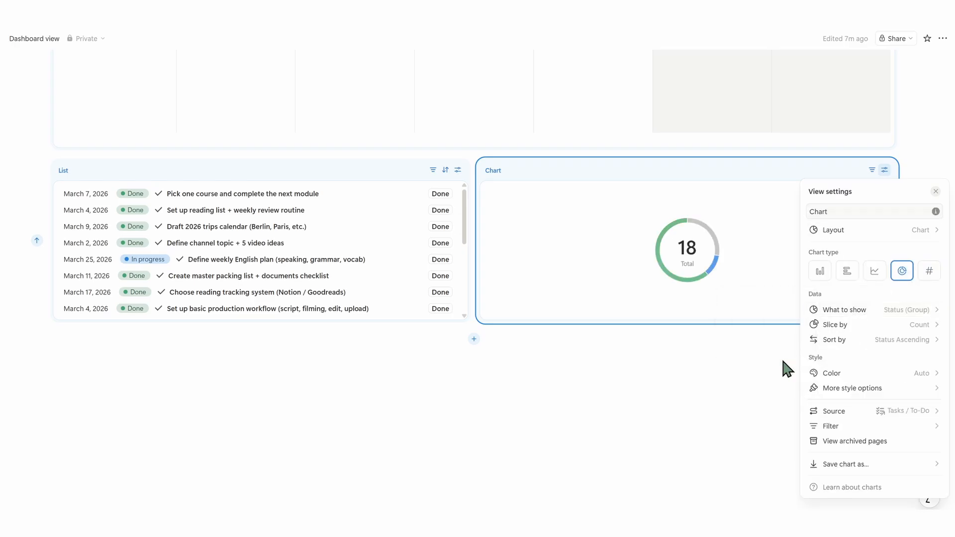
- Set the donut chart's data labels to show name and value
{"action": "left_click", "coordinate": [894, 387]}
{"action": "left_click", "coordinate": [853, 352]}
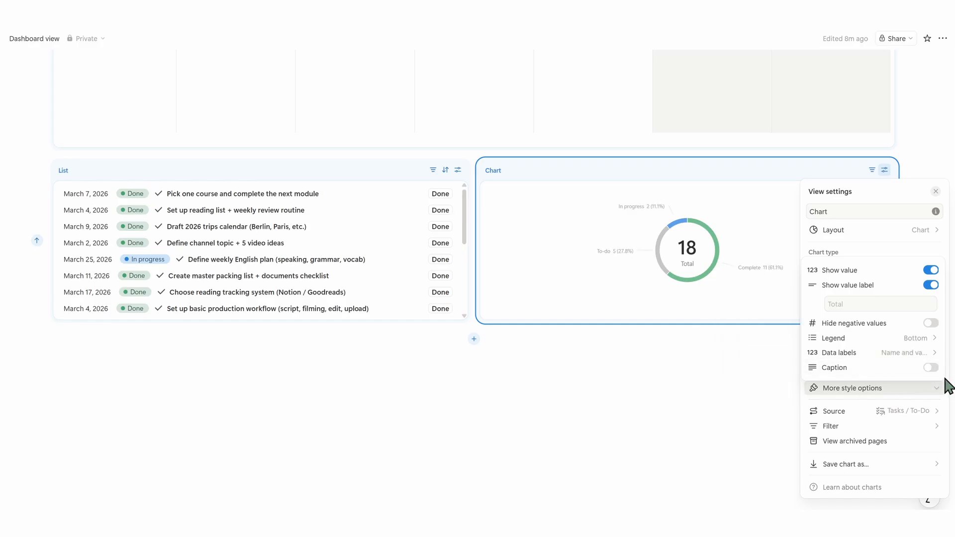
{"action": "left_click", "coordinate": [604, 320]}
{"action": "left_click", "coordinate": [587, 343]}
- Make the row holding the list and donut chart taller, and widen the list relative to the chart
{"action": "left_click_drag", "start_coordinate": [563, 321], "coordinate": [565, 392]}
{"action": "left_click_drag", "start_coordinate": [473, 286], "coordinate": [542, 304]}
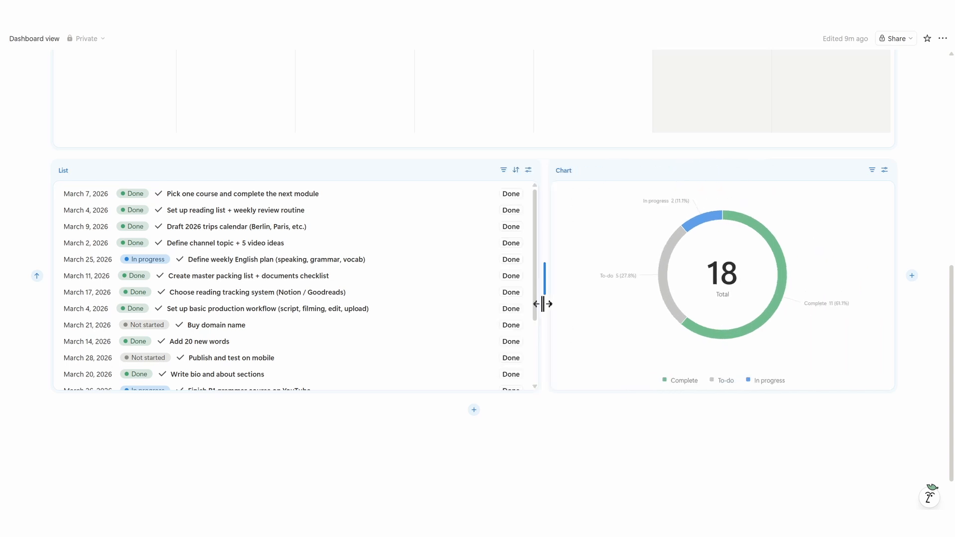
{"action": "scroll", "coordinate": [514, 345], "scroll_direction": "up", "scroll_amount": 7}
{"action": "scroll", "coordinate": [514, 343], "scroll_direction": "down", "scroll_amount": 5}
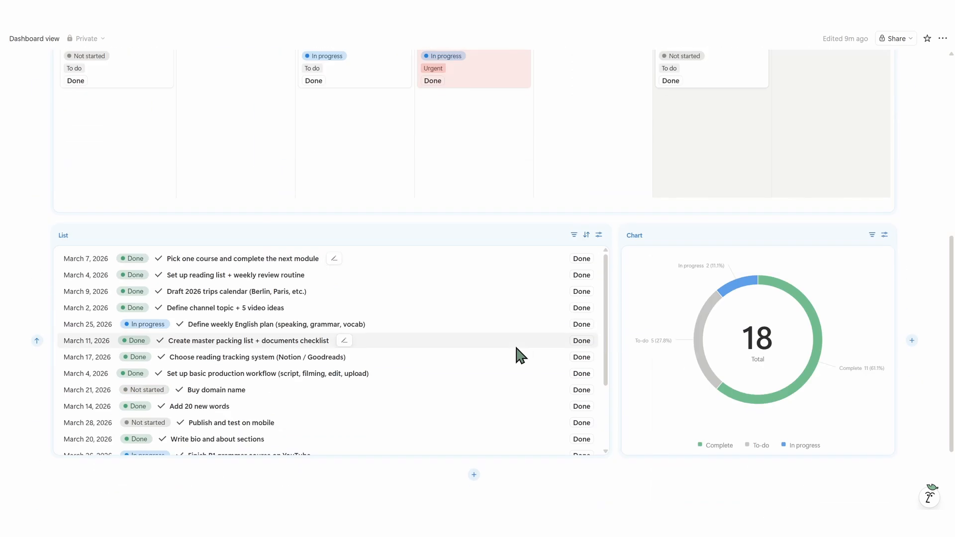
{"action": "scroll", "coordinate": [514, 343], "scroll_direction": "up", "scroll_amount": 8}
{"action": "scroll", "coordinate": [514, 343], "scroll_direction": "down", "scroll_amount": 2}
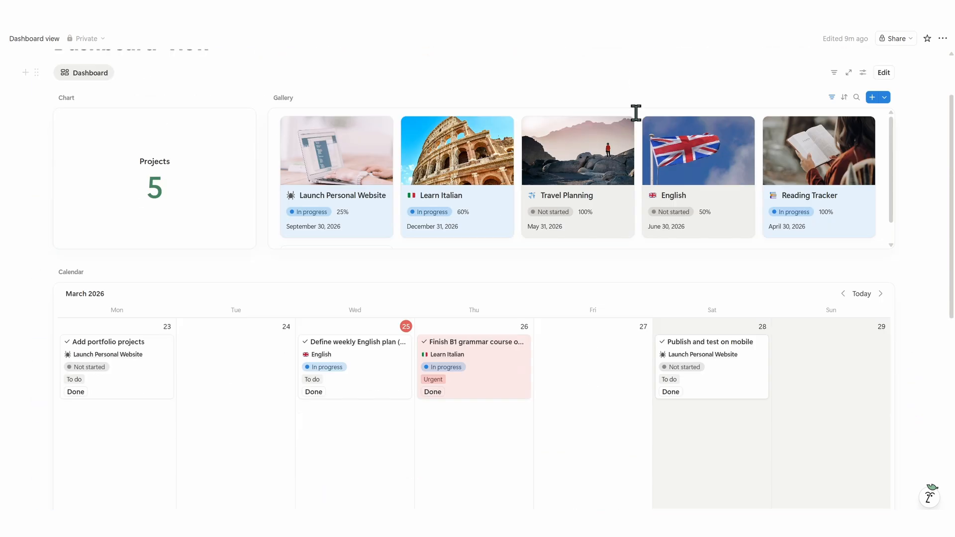
{"action": "scroll", "coordinate": [921, 239], "scroll_direction": "down", "scroll_amount": 8}
{"action": "scroll", "coordinate": [597, 333], "scroll_direction": "up", "scroll_amount": 7}
- Try rescheduling the Italian grammar and portfolio tasks on the calendar by moving each one day forward and back
{"action": "left_click_drag", "start_coordinate": [484, 343], "coordinate": [603, 348]}
{"action": "left_click_drag", "start_coordinate": [603, 344], "coordinate": [489, 392]}
{"action": "left_click_drag", "start_coordinate": [138, 349], "coordinate": [248, 370]}
{"action": "left_click_drag", "start_coordinate": [258, 349], "coordinate": [144, 368]}
- Look over the dashboard's task list, status chart and the rows above them
{"action": "scroll", "coordinate": [226, 335], "scroll_direction": "down", "scroll_amount": 4}
{"action": "scroll", "coordinate": [226, 335], "scroll_direction": "down", "scroll_amount": 6}
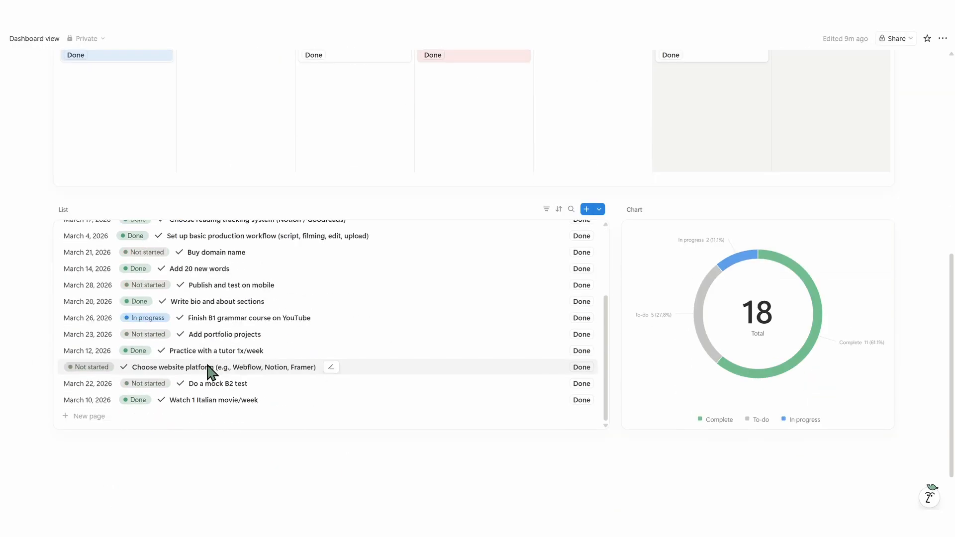
{"action": "scroll", "coordinate": [209, 368], "scroll_direction": "up", "scroll_amount": 5}
{"action": "scroll", "coordinate": [209, 368], "scroll_direction": "down", "scroll_amount": 5}
{"action": "scroll", "coordinate": [209, 369], "scroll_direction": "up", "scroll_amount": 2}
{"action": "scroll", "coordinate": [94, 404], "scroll_direction": "up", "scroll_amount": 5}
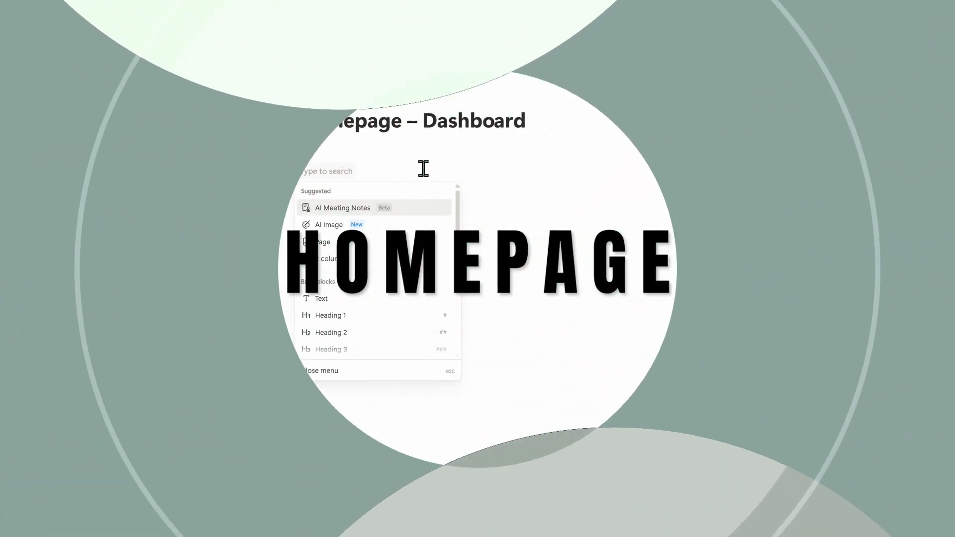
- Insert a two-column layout on the Homepage – Dashboard page and add a dashboard view in the Business version column
{"action": "type", "text": "2"}
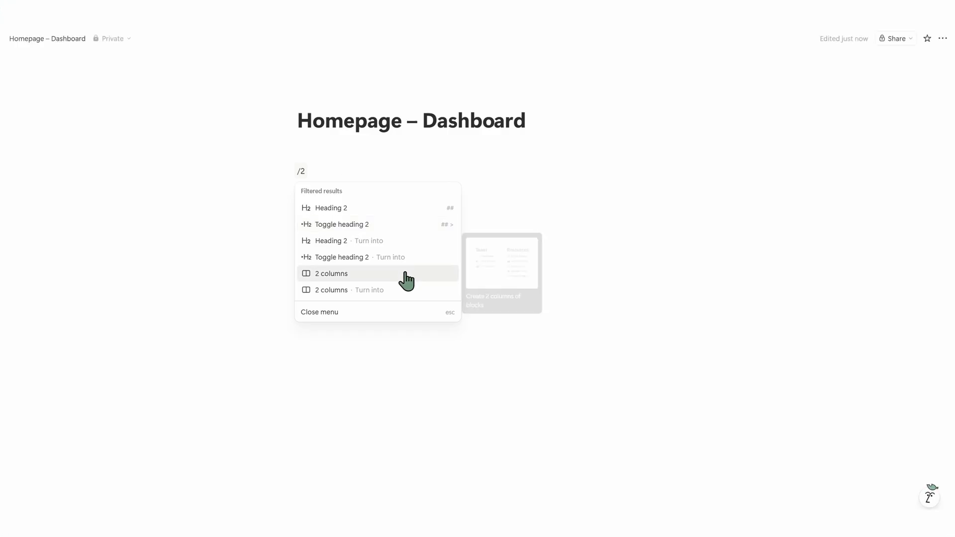
{"action": "left_click", "coordinate": [405, 274]}
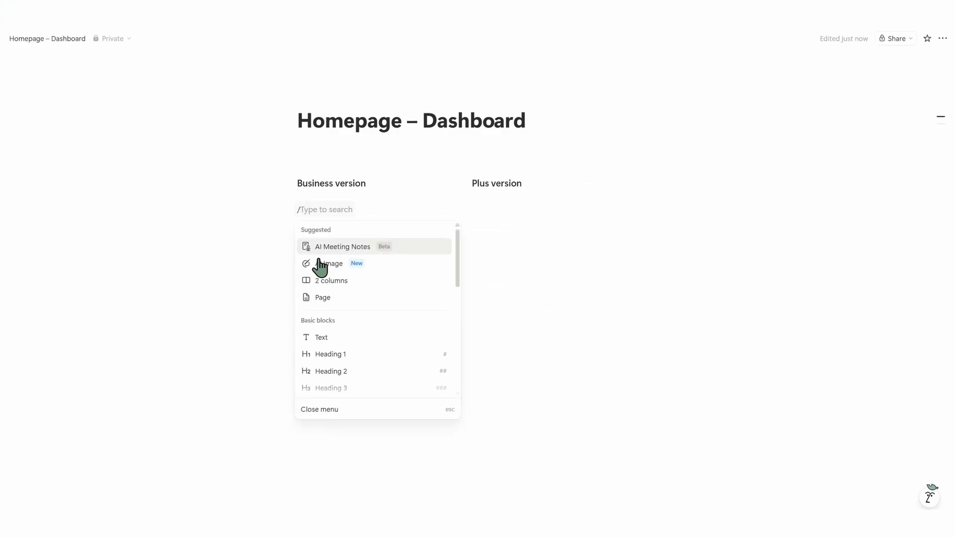
{"action": "type", "text": "das"}
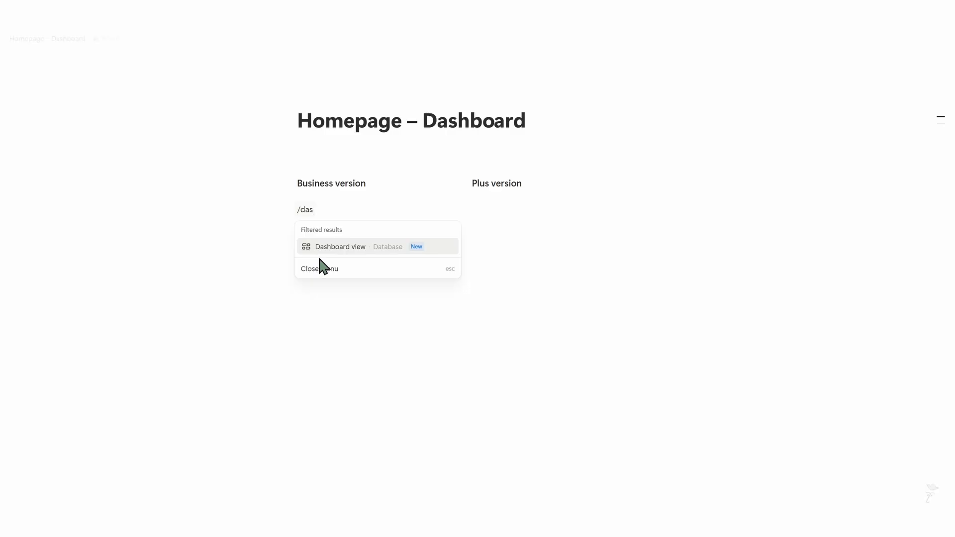
{"action": "left_click", "coordinate": [329, 248]}
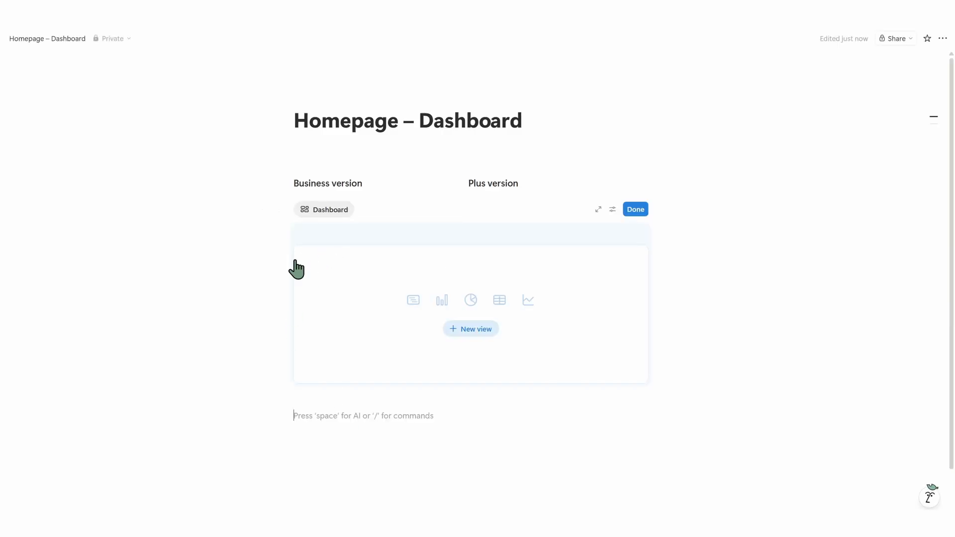
{"action": "left_click_drag", "start_coordinate": [286, 195], "coordinate": [293, 195]}
- Insert a Tabs block under the Plus version heading
{"action": "left_click", "coordinate": [507, 205]}
{"action": "type", "text": "/"}
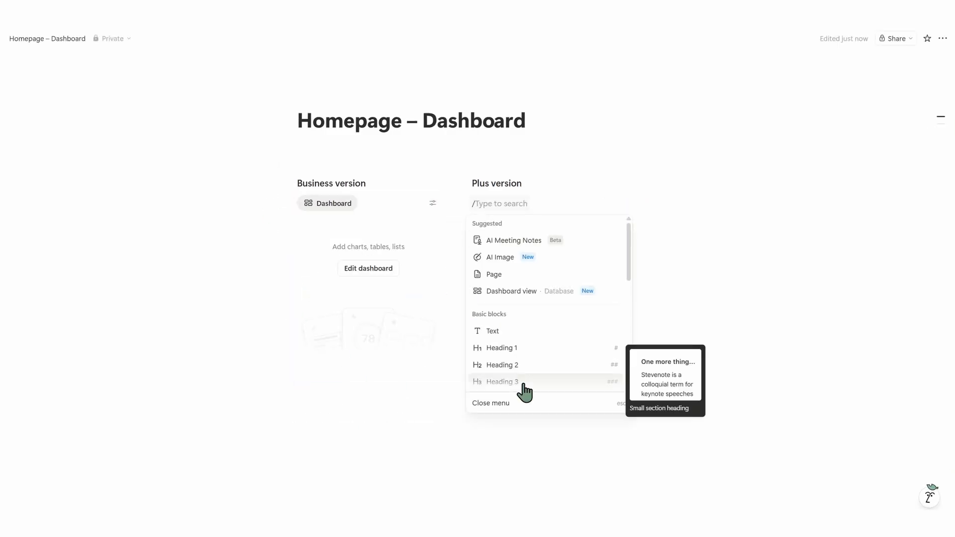
{"action": "type", "text": "tab"}
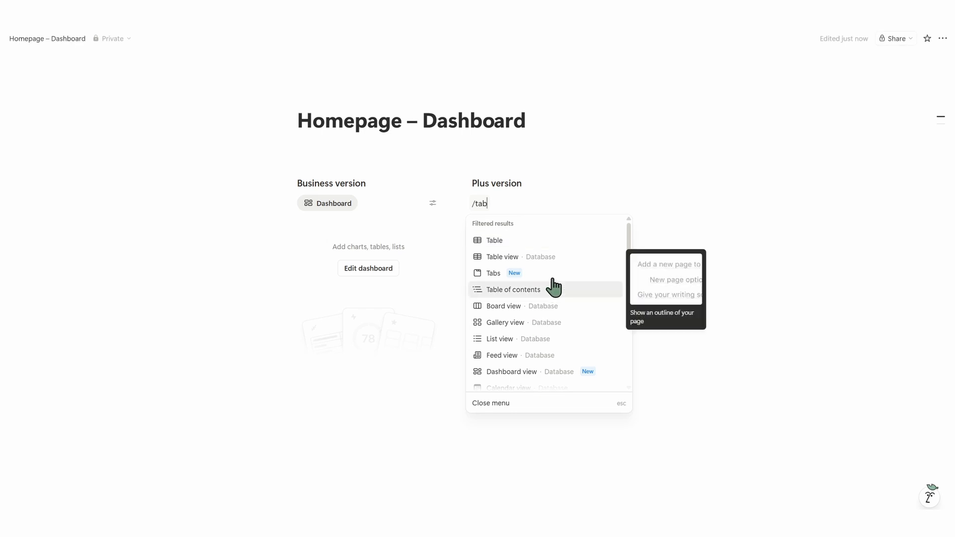
{"action": "left_click", "coordinate": [556, 280]}
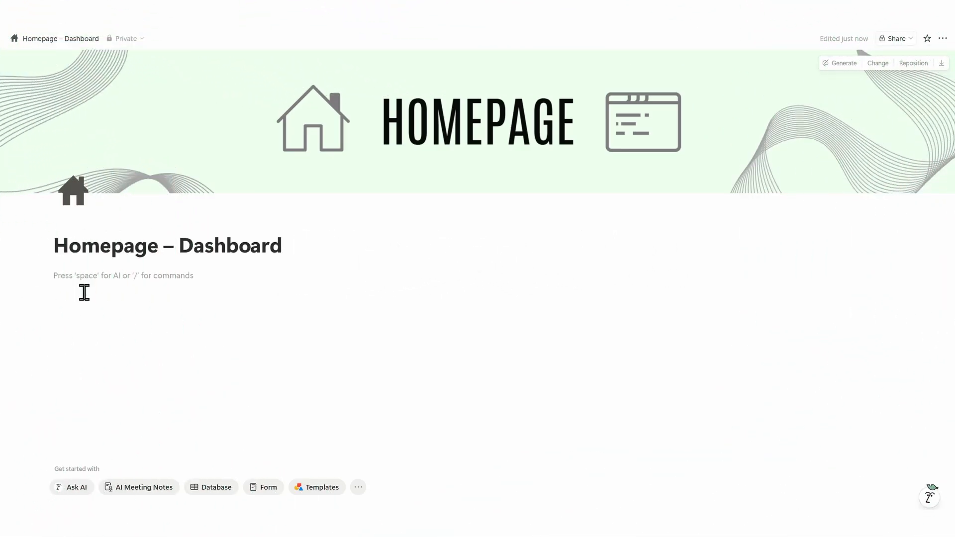
- Create a subpage titled Databases on the homepage and give it a light gray staggered-bars icon
{"action": "type", "text": "/pag"}
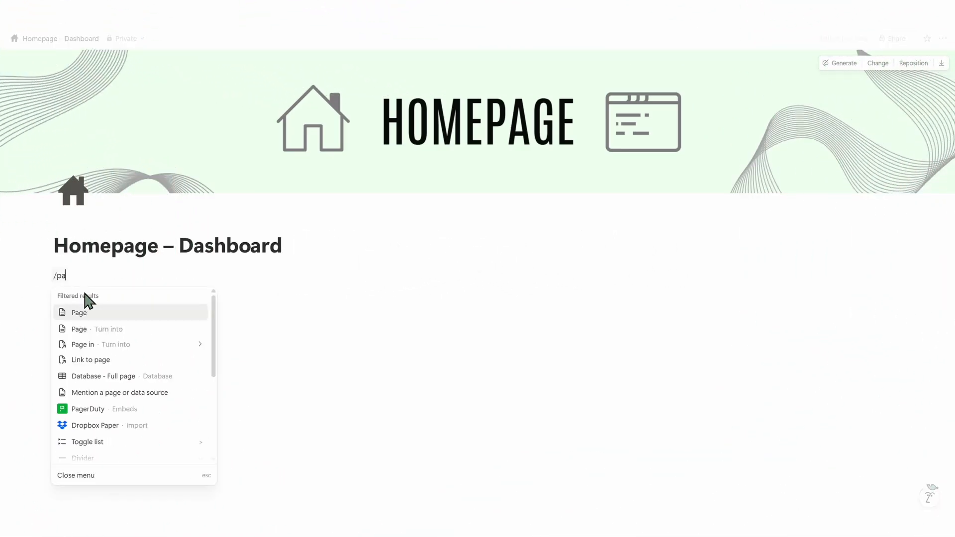
{"action": "left_click", "coordinate": [87, 319]}
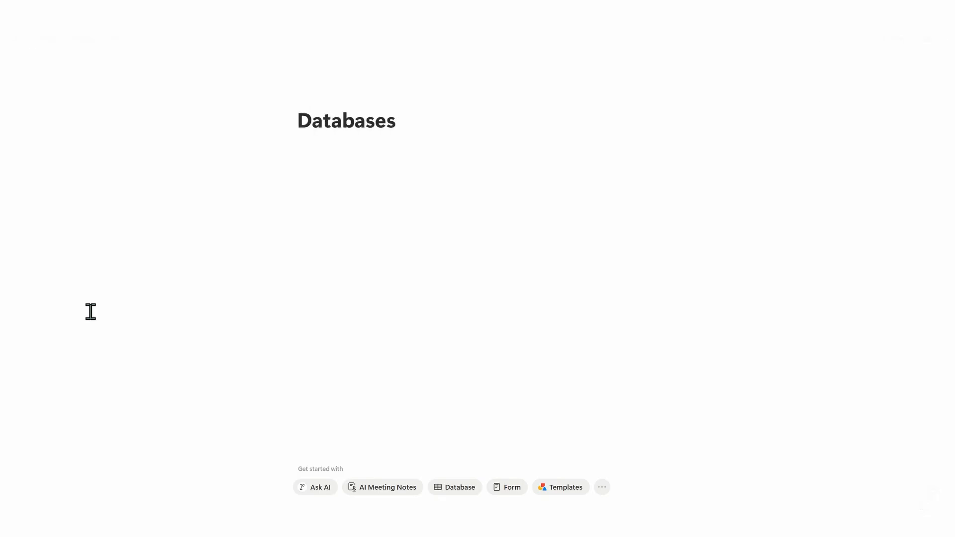
{"action": "left_click", "coordinate": [317, 98]}
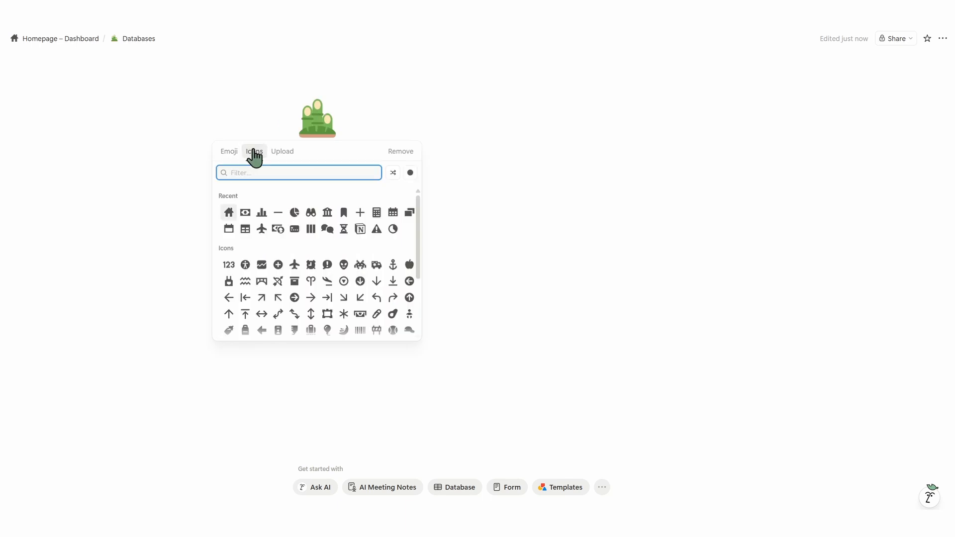
{"action": "left_click", "coordinate": [411, 173]}
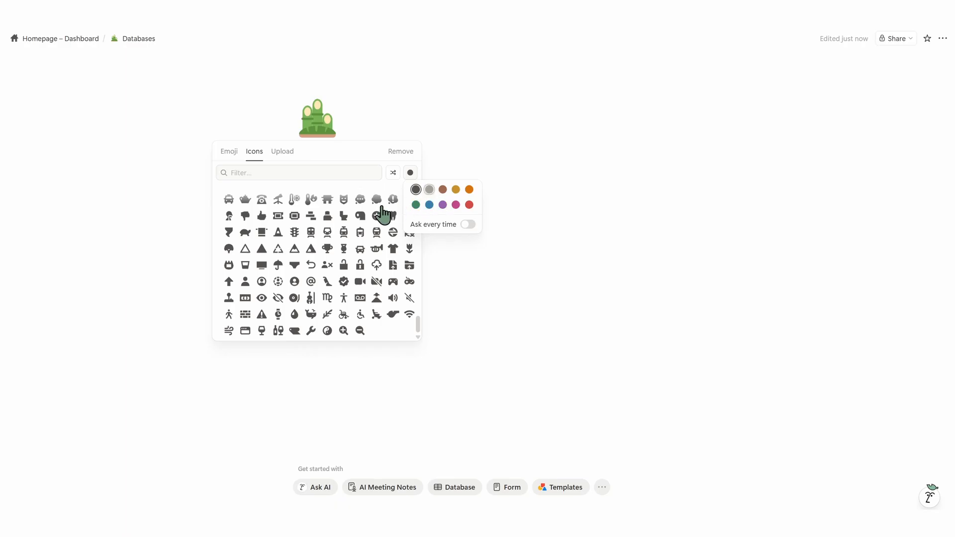
{"action": "left_click", "coordinate": [429, 190]}
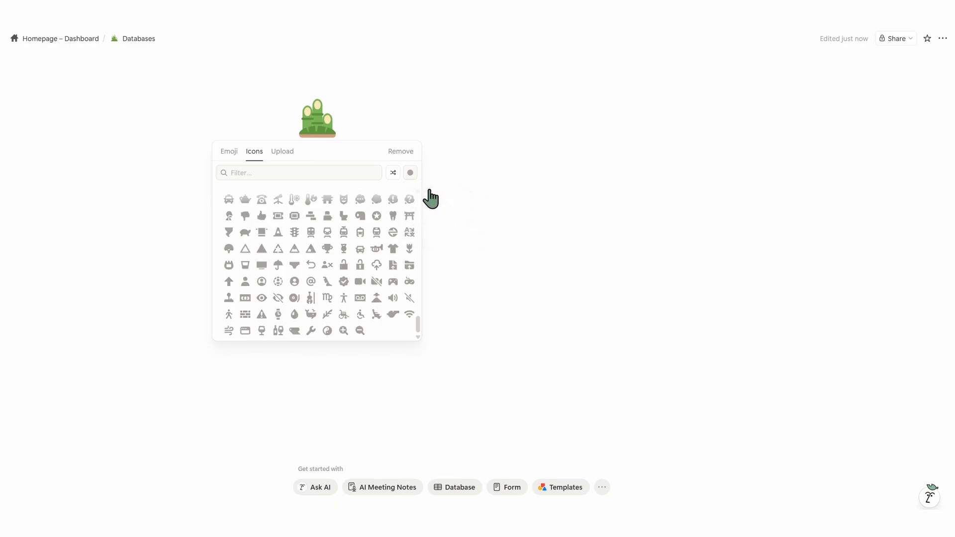
{"action": "left_click", "coordinate": [311, 217]}
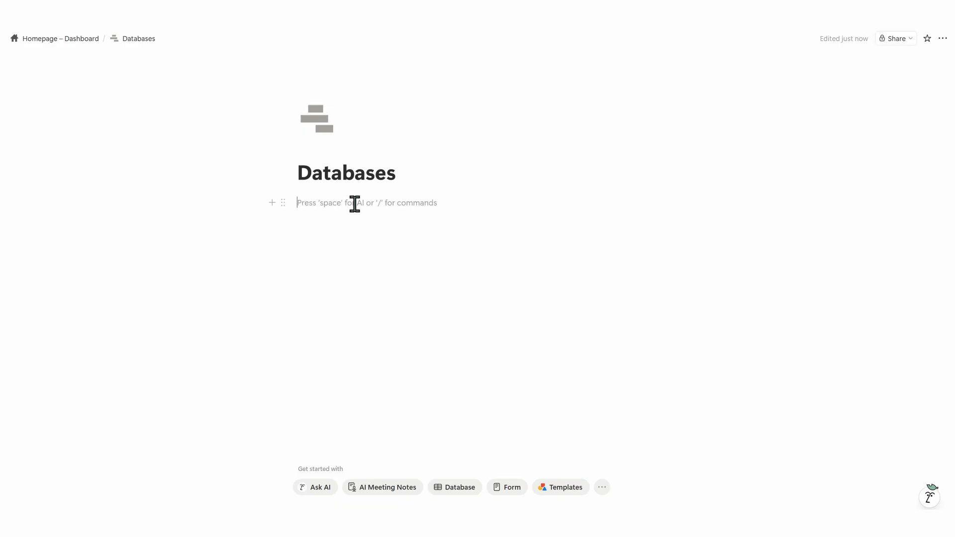
- Create a subpage titled Tasks / To-Do inside the Databases page
{"action": "type", "text": "/pa"}
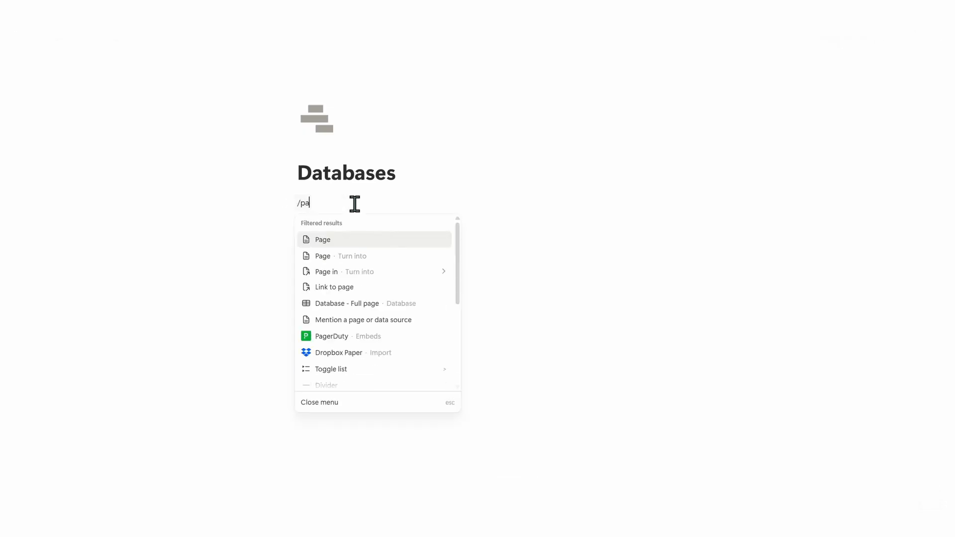
{"action": "type", "text": "ge"}
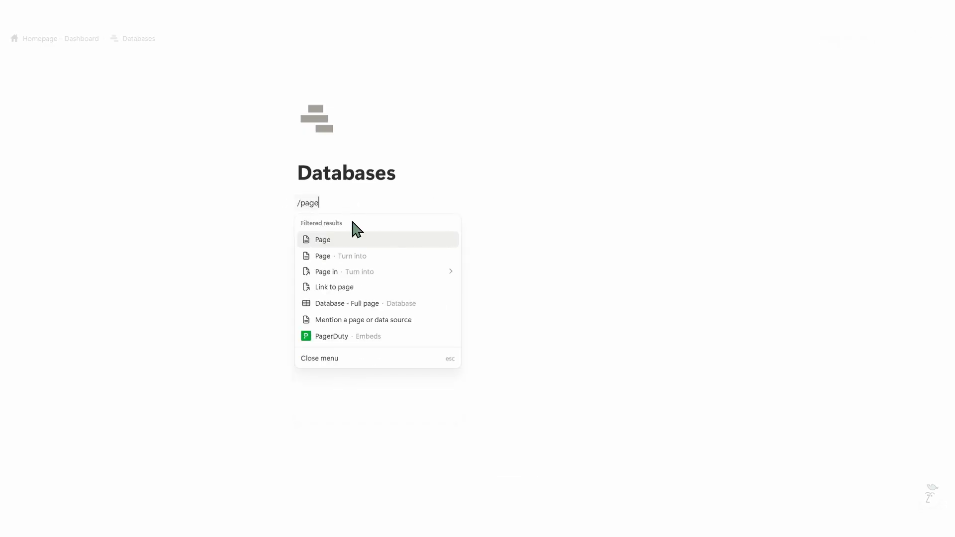
{"action": "left_click", "coordinate": [349, 244]}
{"action": "type", "text": "T"}
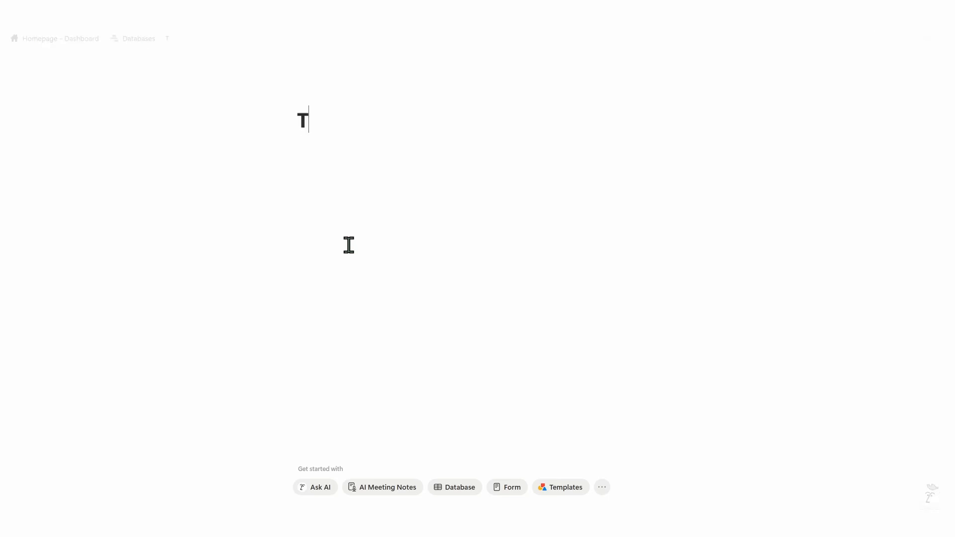
{"action": "type", "text": "asks / To-Do"}
- Give the Tasks / To-Do page a dark gray checklist icon
{"action": "left_click", "coordinate": [316, 98]}
{"action": "left_click", "coordinate": [254, 151]}
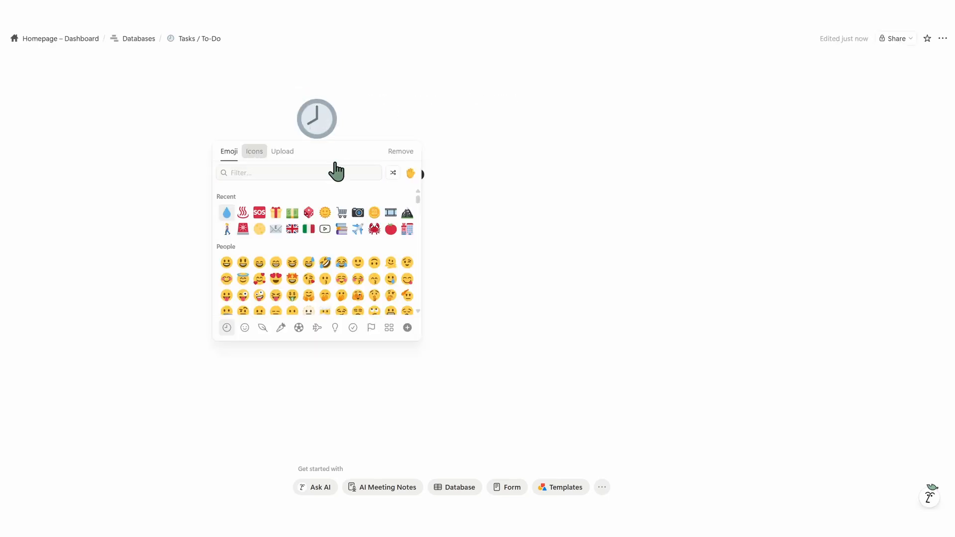
{"action": "left_click", "coordinate": [410, 173]}
{"action": "left_click", "coordinate": [416, 190]}
{"action": "left_click", "coordinate": [284, 170]}
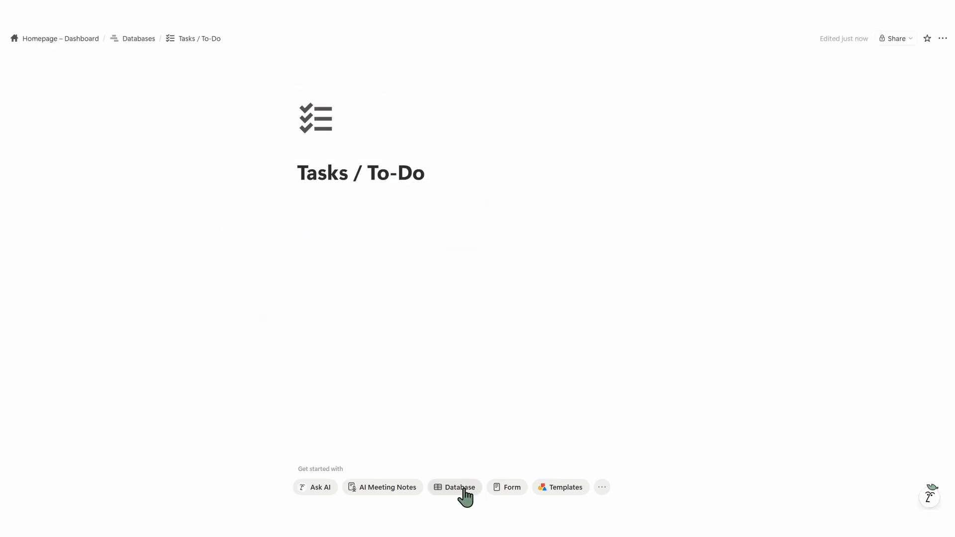
- Turn the Tasks / To-Do page into a new empty database and give it the checklist icon
{"action": "left_click", "coordinate": [464, 489]}
{"action": "left_click", "coordinate": [404, 274]}
{"action": "left_click", "coordinate": [117, 60]}
{"action": "left_click", "coordinate": [47, 100]}
{"action": "left_click", "coordinate": [24, 161]}
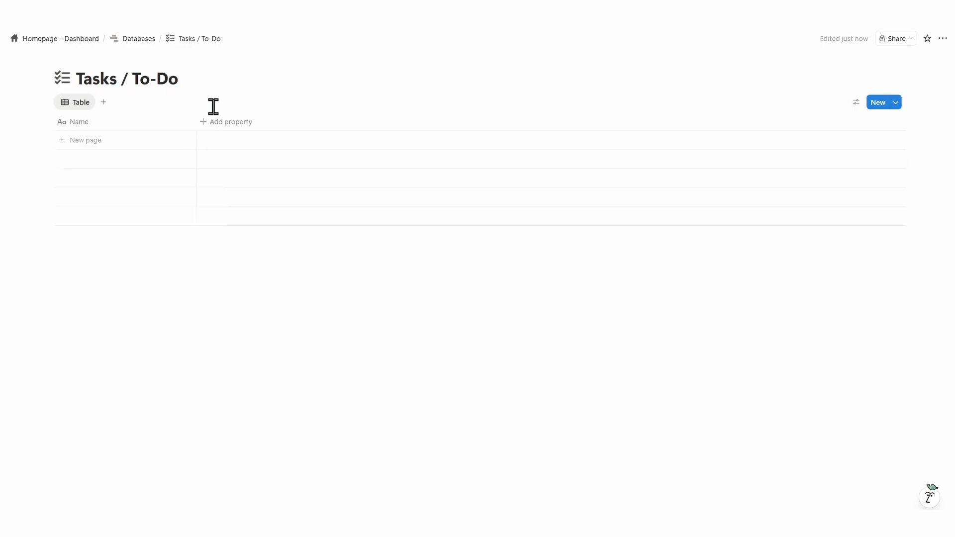
- Return to the Databases page and create another subpage there as an empty database named Projects
{"action": "left_click", "coordinate": [139, 39]}
{"action": "left_click", "coordinate": [320, 225]}
{"action": "type", "text": "/page"}
{"action": "key", "text": "Return"}
{"action": "left_click", "coordinate": [458, 490]}
{"action": "left_click", "coordinate": [398, 172]}
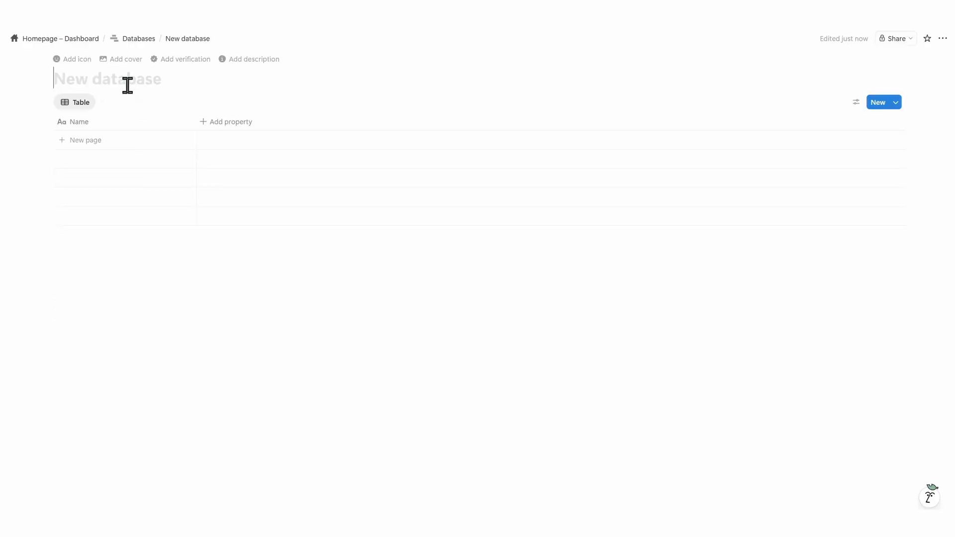
{"action": "type", "text": "Projects"}
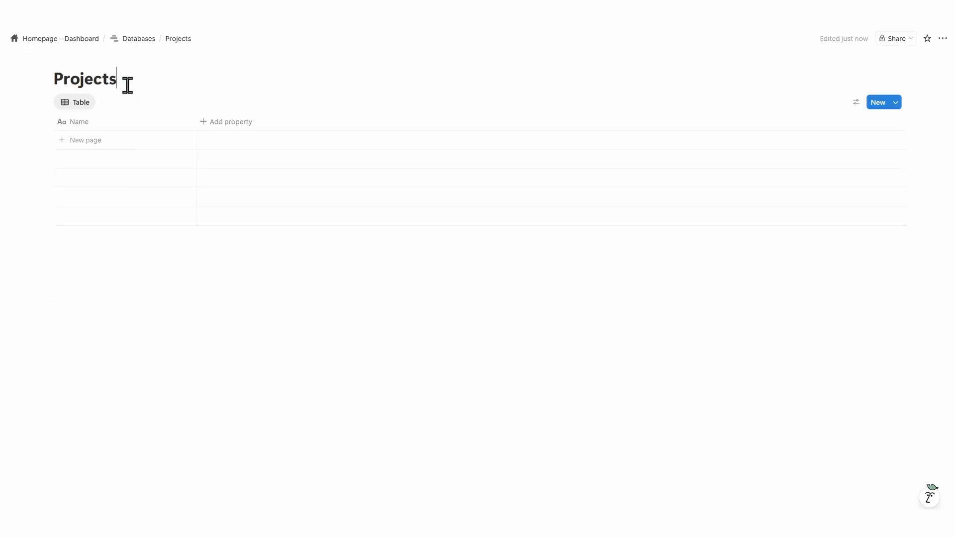
- Give the Projects database a dark gray folder icon
{"action": "left_click", "coordinate": [70, 60]}
{"action": "left_click", "coordinate": [48, 99]}
{"action": "type", "text": "fol"}
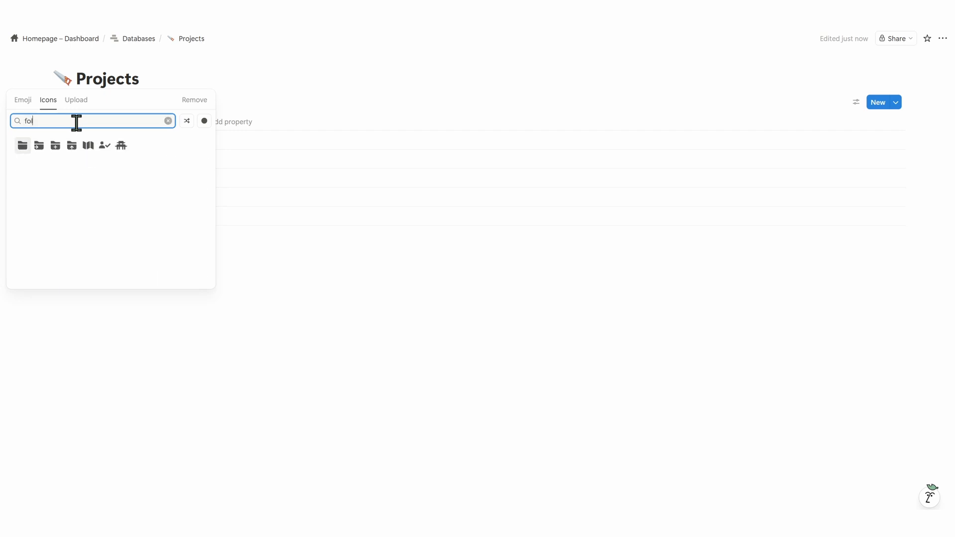
{"action": "left_click", "coordinate": [23, 145]}
- Return to the Databases page, open the Tasks / To-Do database and add a Status property
{"action": "left_click", "coordinate": [139, 39]}
{"action": "left_click", "coordinate": [329, 203]}
{"action": "left_click", "coordinate": [236, 119]}
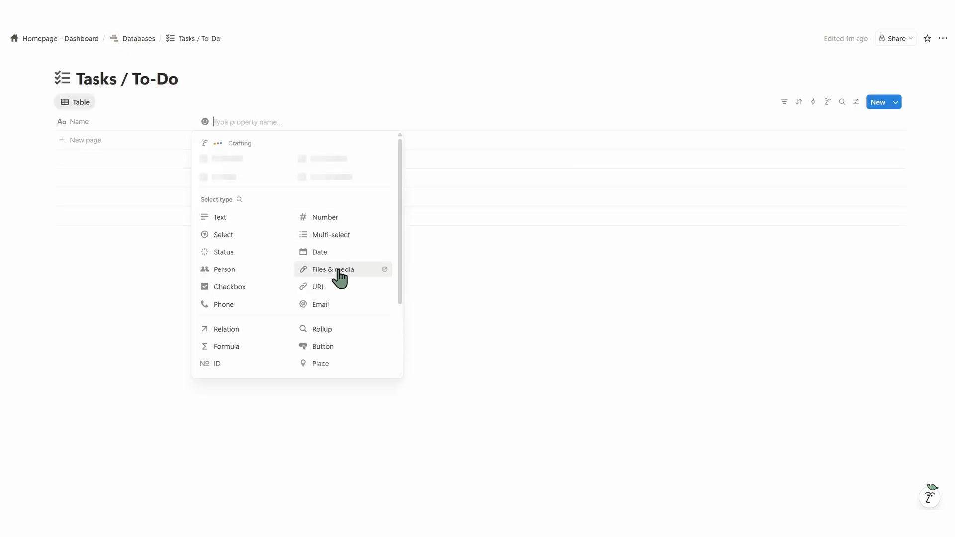
{"action": "left_click", "coordinate": [241, 253]}
- Add a Select property named Urgency to the Tasks / To-Do database
{"action": "left_click", "coordinate": [307, 121]}
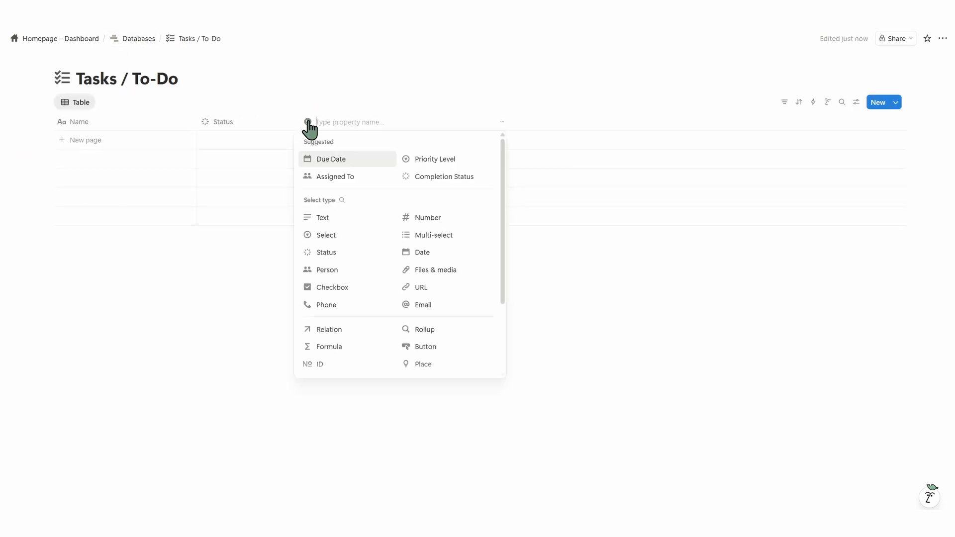
{"action": "left_click", "coordinate": [350, 236]}
{"action": "key", "text": "BackSpace"}
{"action": "key", "text": "BackSpace"}
{"action": "key", "text": "BackSpace"}
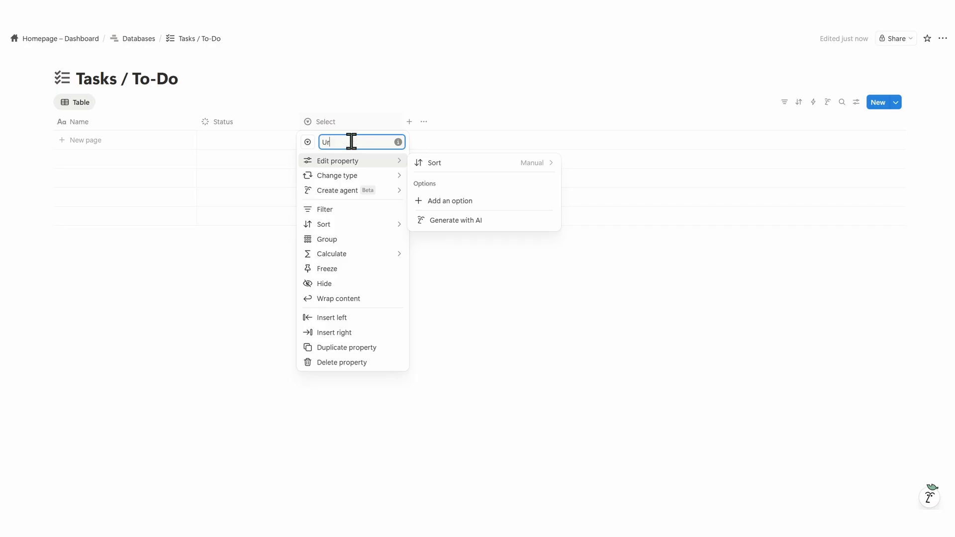
- Add the options To do, Someday and Urgent to the Urgency property
{"action": "left_click", "coordinate": [460, 201]}
{"action": "type", "text": "To"}
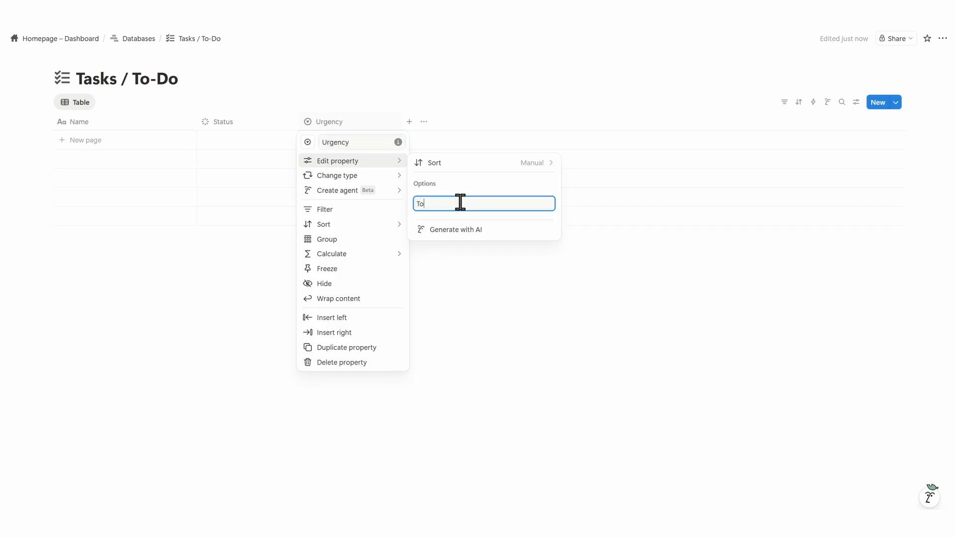
{"action": "type", "text": " do"}
{"action": "key", "text": "Return"}
{"action": "type", "text": "Someday"}
{"action": "key", "text": "Return"}
{"action": "type", "text": "Urgent"}
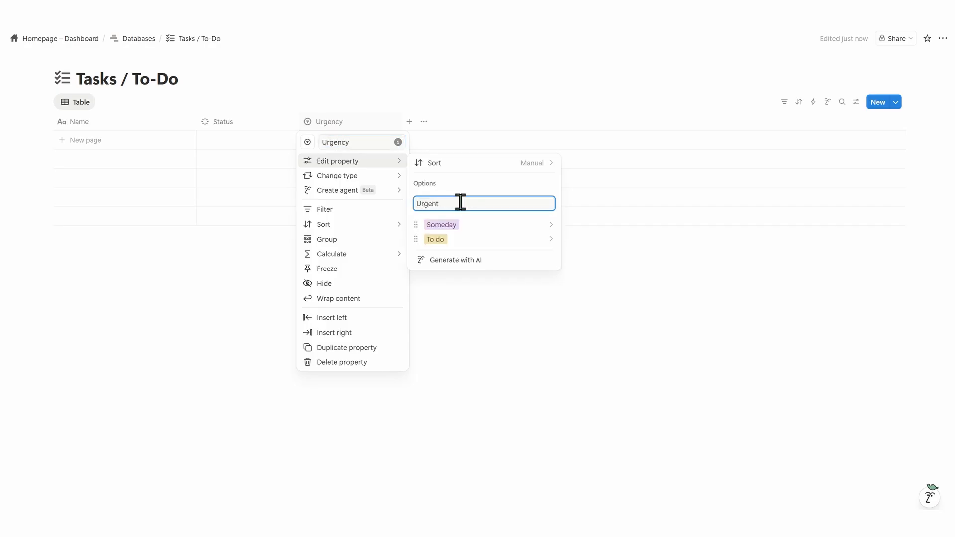
{"action": "key", "text": "Return"}
- Change the colors of the To do, Someday and Urgent options of the Urgency property
{"action": "left_click", "coordinate": [478, 253]}
{"action": "left_click", "coordinate": [478, 309]}
{"action": "left_click", "coordinate": [474, 216]}
{"action": "left_click", "coordinate": [478, 294]}
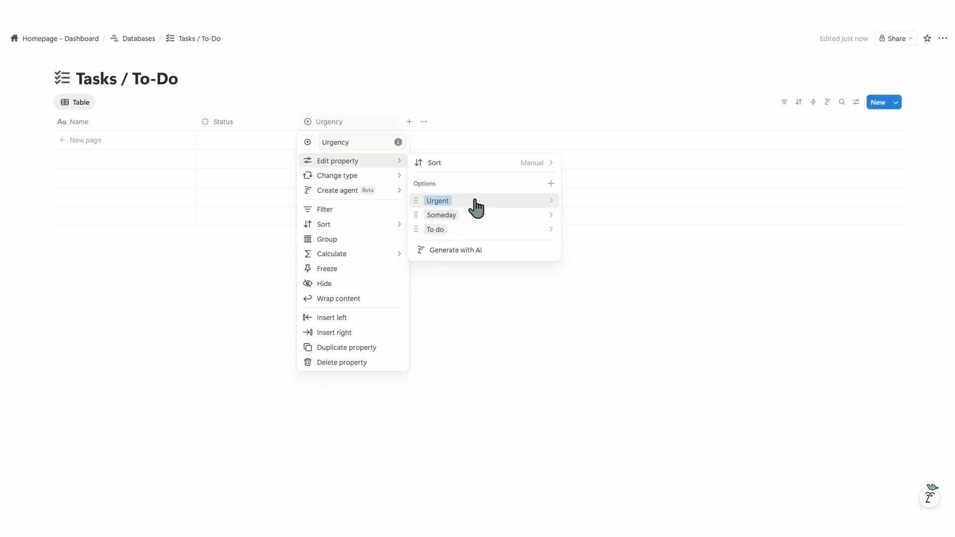
{"action": "left_click", "coordinate": [472, 202]}
{"action": "left_click", "coordinate": [475, 414]}
{"action": "left_click", "coordinate": [470, 305]}
- Add a Due Date property and a two-way relation to the Projects database in Tasks / To-Do
{"action": "left_click", "coordinate": [409, 121]}
{"action": "left_click", "coordinate": [432, 158]}
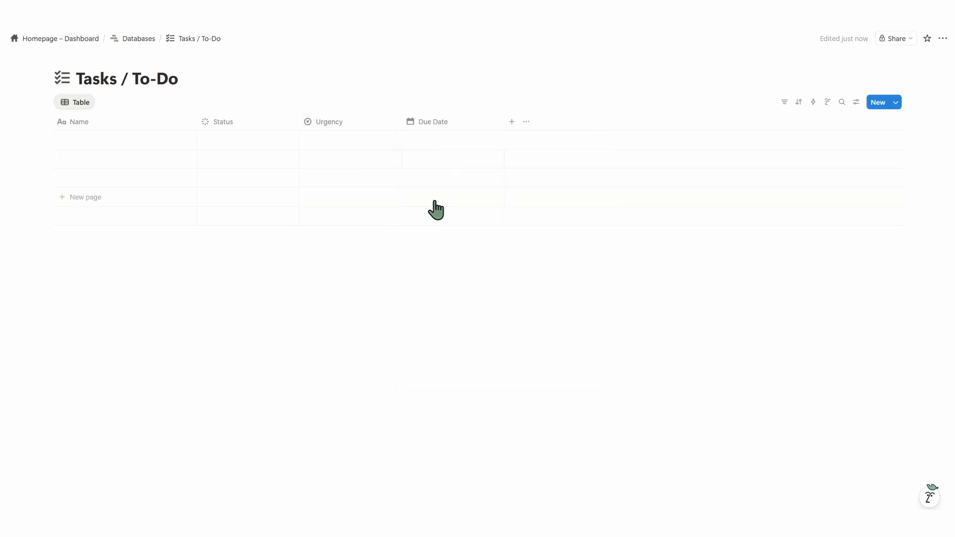
{"action": "left_click", "coordinate": [512, 122]}
{"action": "left_click", "coordinate": [534, 329]}
{"action": "left_click", "coordinate": [825, 256]}
{"action": "left_click", "coordinate": [891, 198]}
{"action": "left_click", "coordinate": [801, 258]}
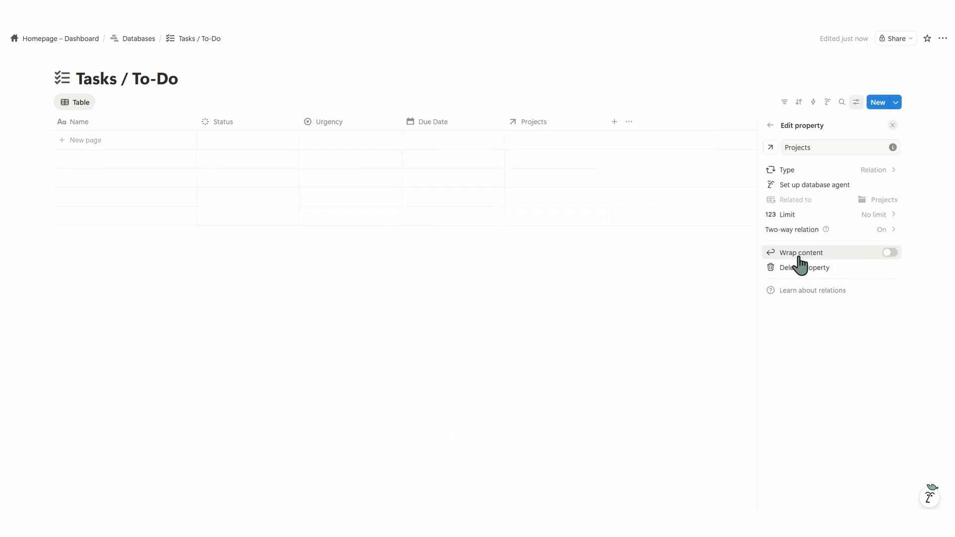
{"action": "left_click", "coordinate": [892, 126]}
- Add a button property named Done whose automation edits the Status property, and save it
{"action": "left_click", "coordinate": [617, 124]}
{"action": "left_click", "coordinate": [748, 354]}
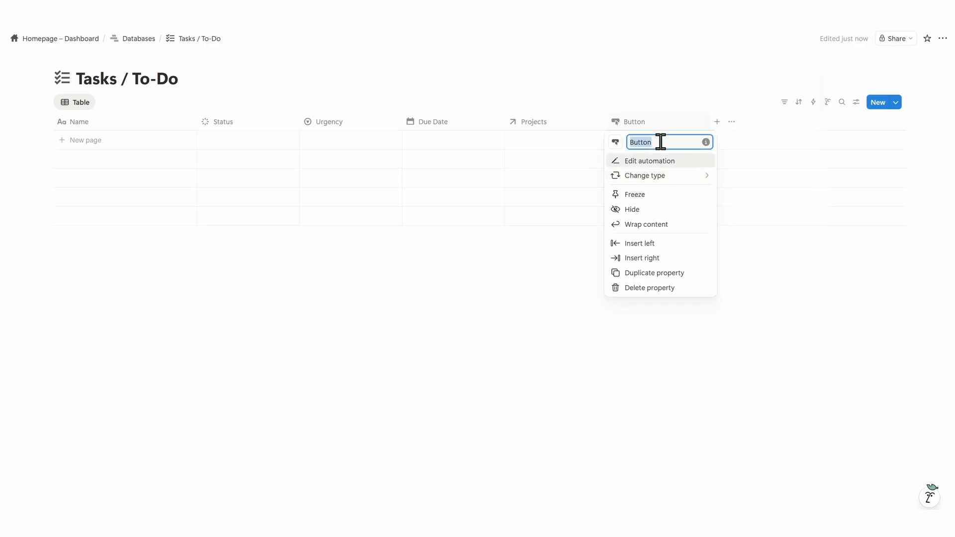
{"action": "type", "text": "Done"}
{"action": "left_click", "coordinate": [647, 160]}
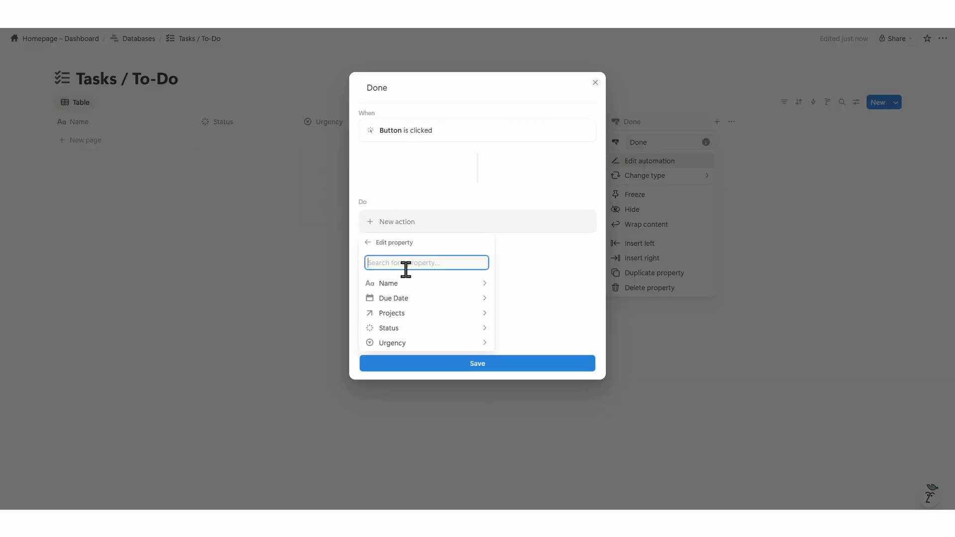
{"action": "left_click", "coordinate": [390, 326]}
{"action": "left_click", "coordinate": [418, 368]}
{"action": "key", "text": "Escape"}
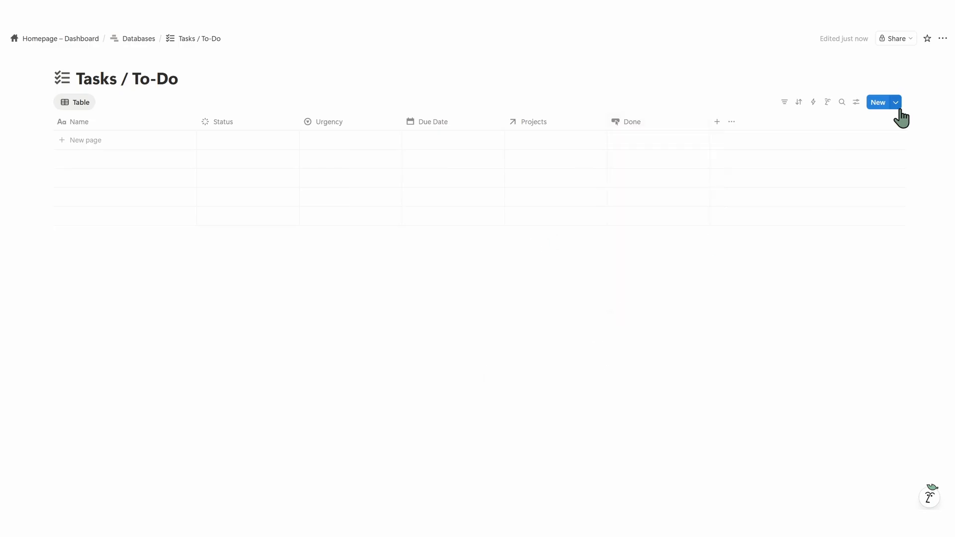
- Open the page layout editor of Tasks / To-Do and pin Status and Urgency to the heading
{"action": "left_click", "coordinate": [856, 101]}
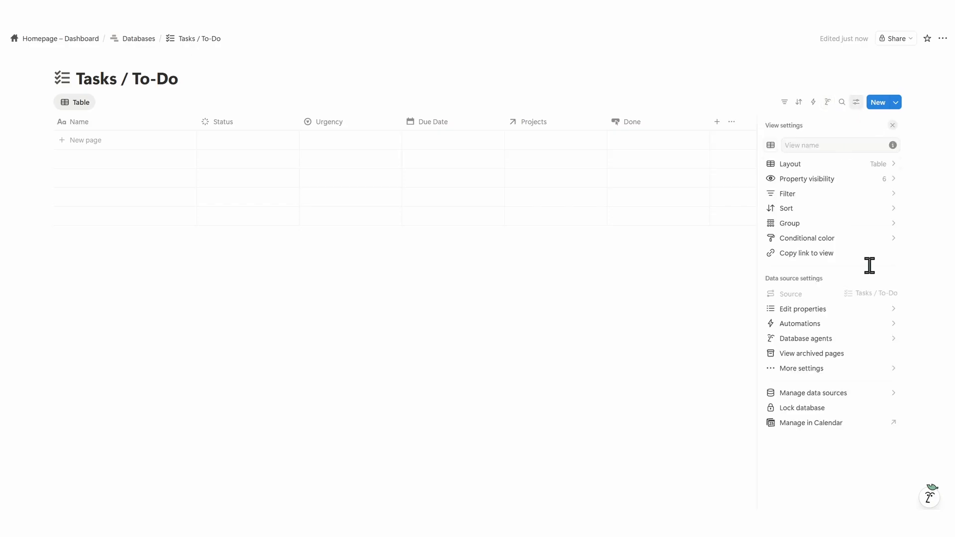
{"action": "mouse_move", "coordinate": [796, 367]}
{"action": "left_click", "coordinate": [831, 427]}
{"action": "left_click", "coordinate": [372, 131]}
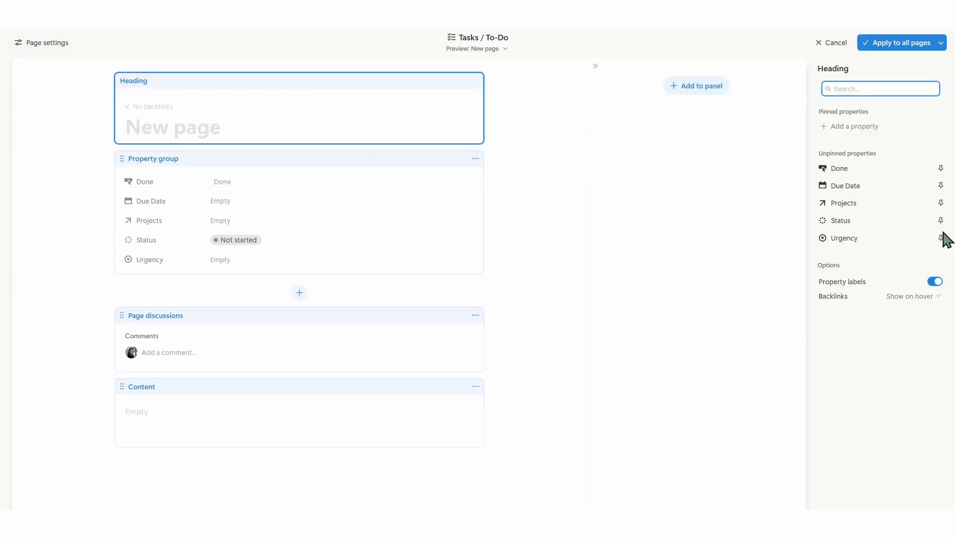
{"action": "left_click", "coordinate": [940, 219]}
{"action": "left_click", "coordinate": [939, 237]}
- Place Projects and Done as separate sections below the property group and apply the layout to all pages
{"action": "left_click", "coordinate": [337, 203]}
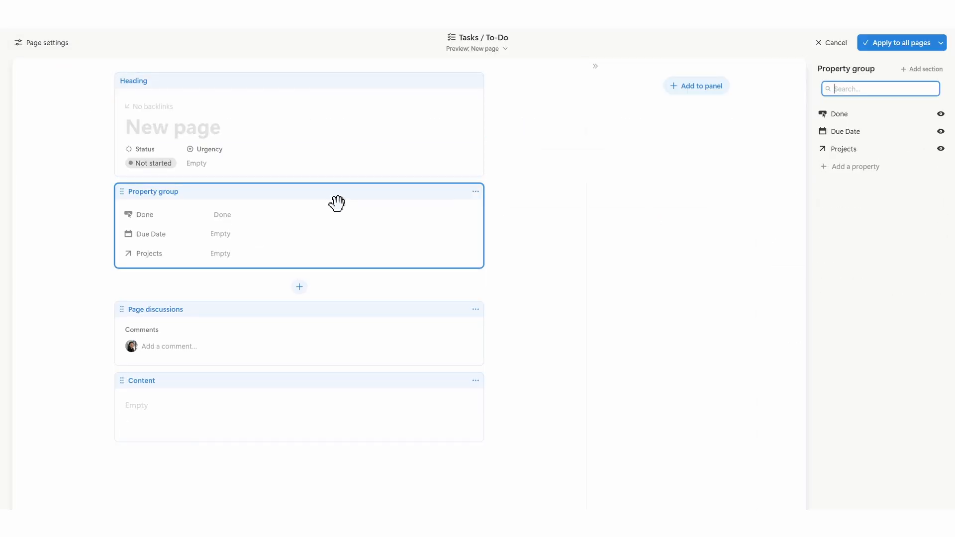
{"action": "left_click", "coordinate": [299, 286]}
{"action": "left_click", "coordinate": [863, 211]}
{"action": "left_click", "coordinate": [300, 327]}
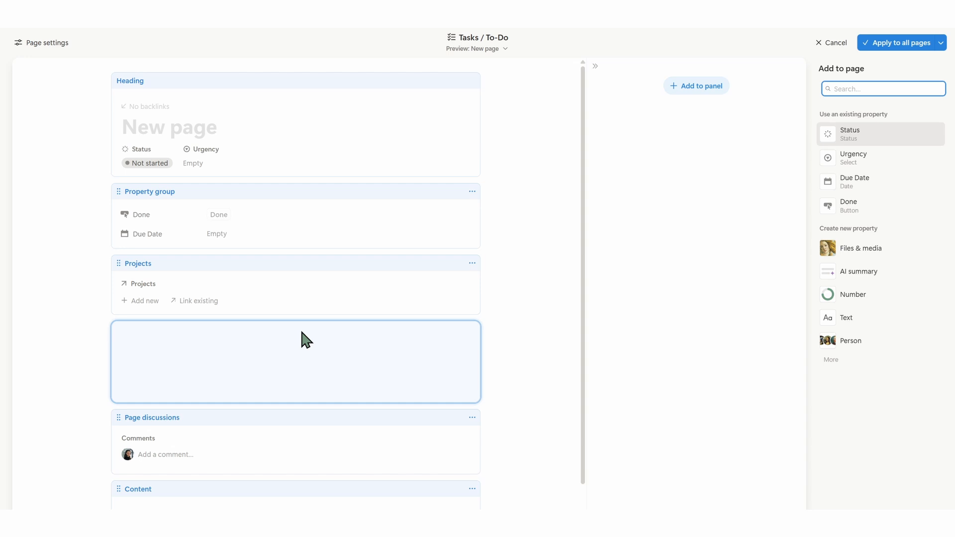
{"action": "left_click", "coordinate": [865, 209]}
{"action": "left_click", "coordinate": [363, 196]}
{"action": "left_click", "coordinate": [463, 326]}
{"action": "left_click", "coordinate": [524, 310]}
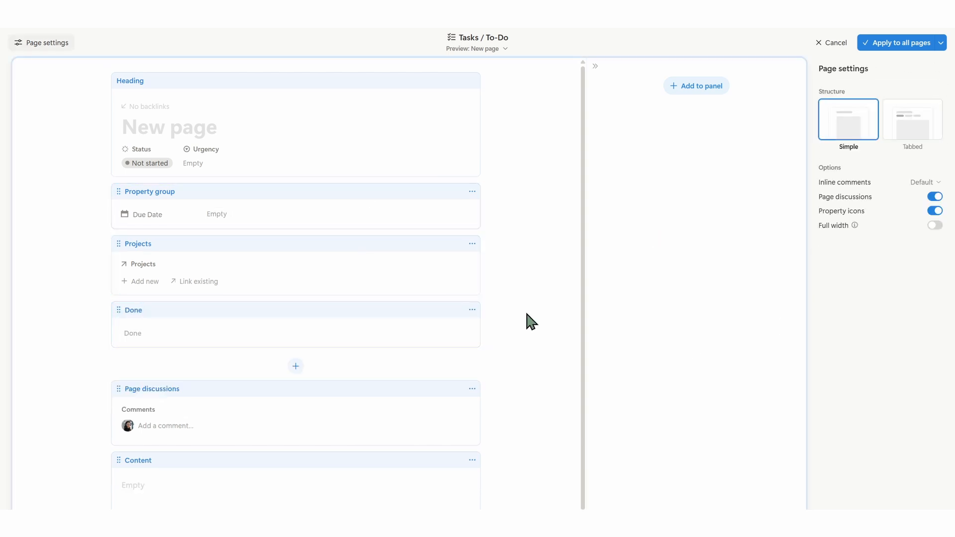
{"action": "left_click", "coordinate": [916, 41]}
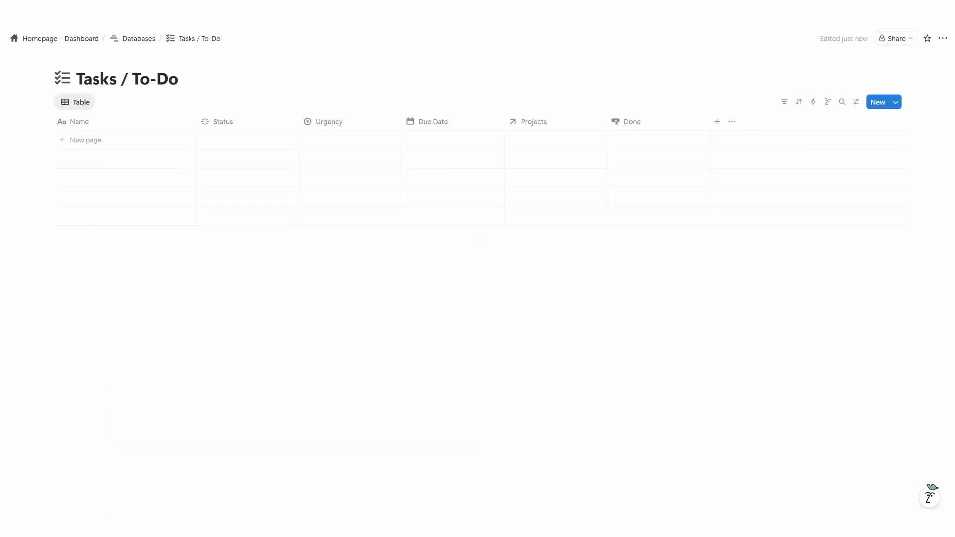
- Add a Calendar view with a new conditional color setting to Tasks / To-Do, and return to the Table view
{"action": "left_click", "coordinate": [103, 102]}
{"action": "left_click", "coordinate": [171, 206]}
{"action": "left_click", "coordinate": [805, 425]}
{"action": "left_click", "coordinate": [821, 220]}
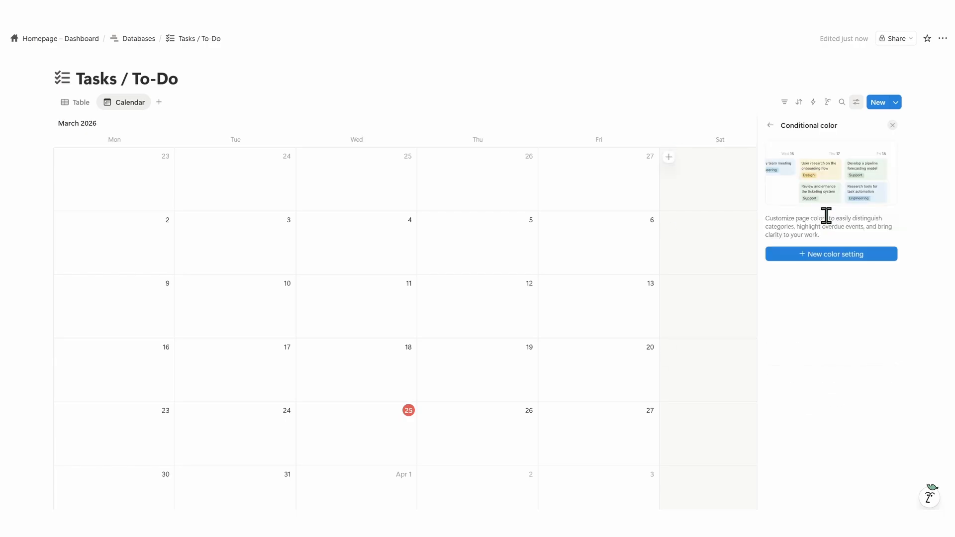
{"action": "left_click", "coordinate": [831, 253]}
{"action": "left_click", "coordinate": [893, 125]}
{"action": "left_click", "coordinate": [75, 102]}
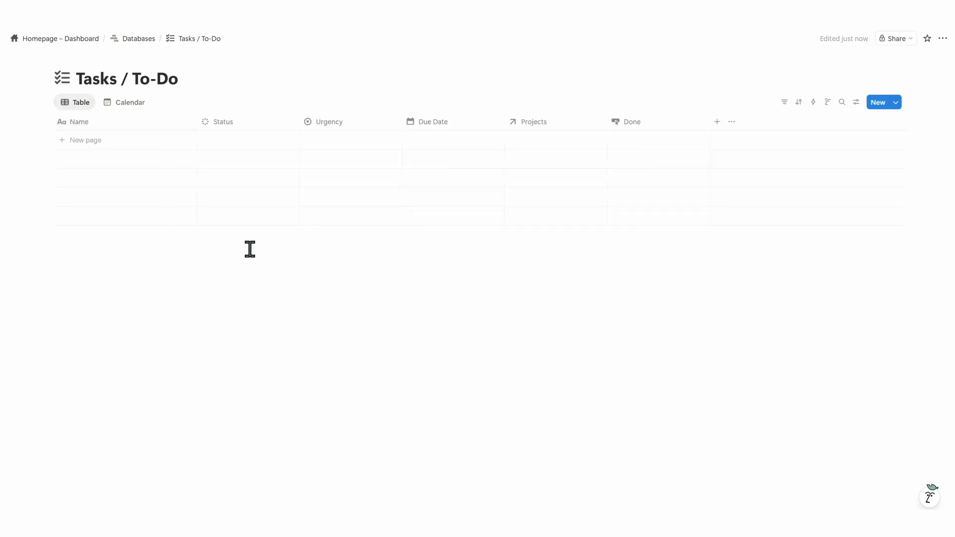
- Open the Projects database from the Databases page and add a Status property
{"action": "left_click", "coordinate": [133, 39]}
{"action": "left_click", "coordinate": [332, 218]}
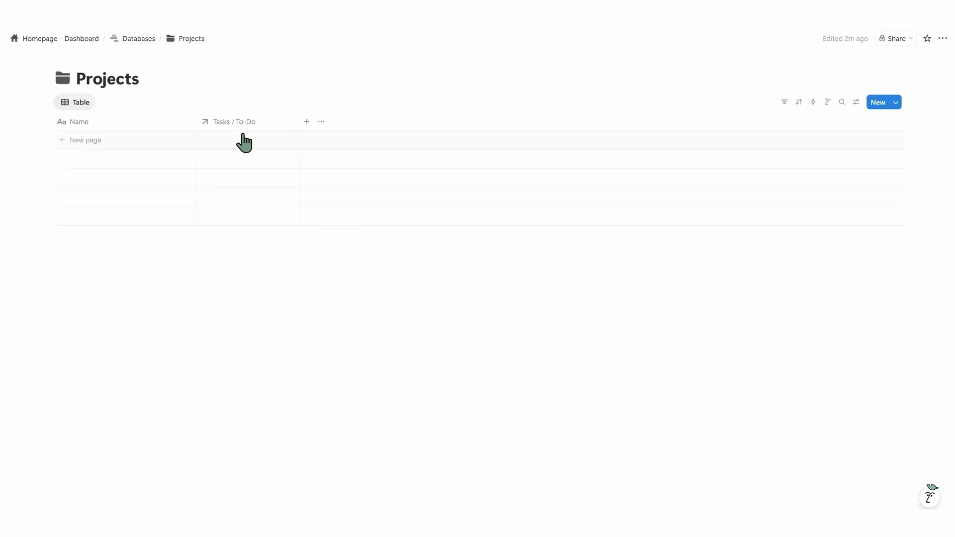
{"action": "left_click", "coordinate": [307, 122]}
{"action": "left_click", "coordinate": [325, 252]}
{"action": "left_click", "coordinate": [529, 410]}
- Add a text property named Goal / Outcome to the Projects database
{"action": "left_click", "coordinate": [409, 122]}
{"action": "left_click", "coordinate": [426, 217]}
{"action": "left_click", "coordinate": [455, 125]}
{"action": "type", "text": "Goal / Outcome"}
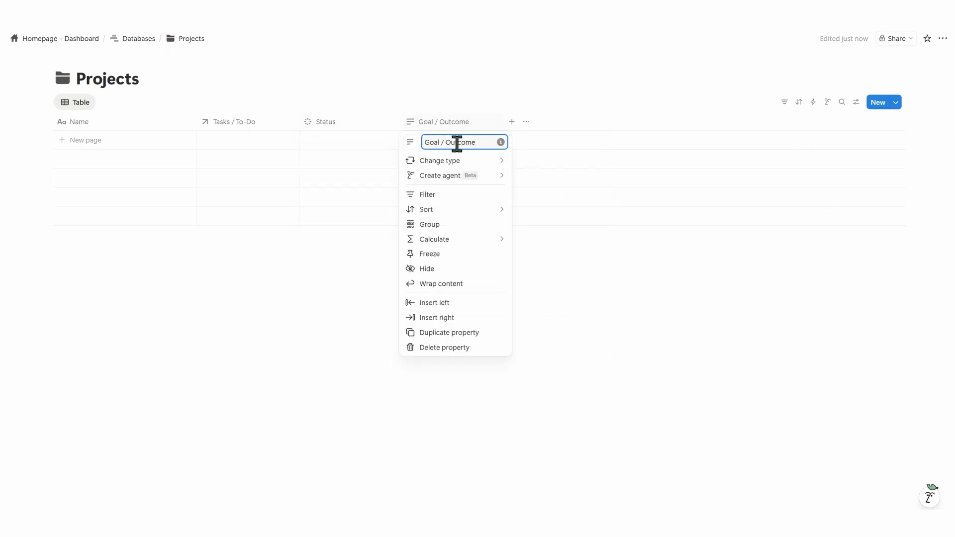
{"action": "left_click", "coordinate": [549, 260]}
- Add a date property named Deadline to the Projects database
{"action": "left_click", "coordinate": [511, 123]}
{"action": "left_click", "coordinate": [631, 252]}
{"action": "left_click", "coordinate": [557, 125]}
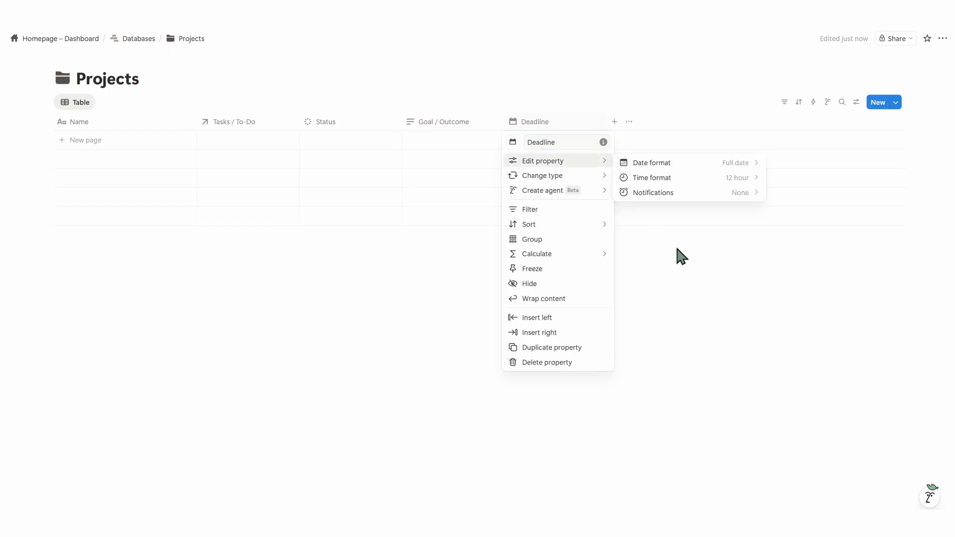
{"action": "left_click", "coordinate": [677, 245]}
- Move the Tasks / To-Do relation after Deadline and give it a checklist icon
{"action": "left_click_drag", "start_coordinate": [234, 124], "coordinate": [562, 145]}
{"action": "left_click", "coordinate": [558, 124]}
{"action": "left_click", "coordinate": [512, 142]}
{"action": "left_click", "coordinate": [444, 220]}
{"action": "left_click", "coordinate": [450, 225]}
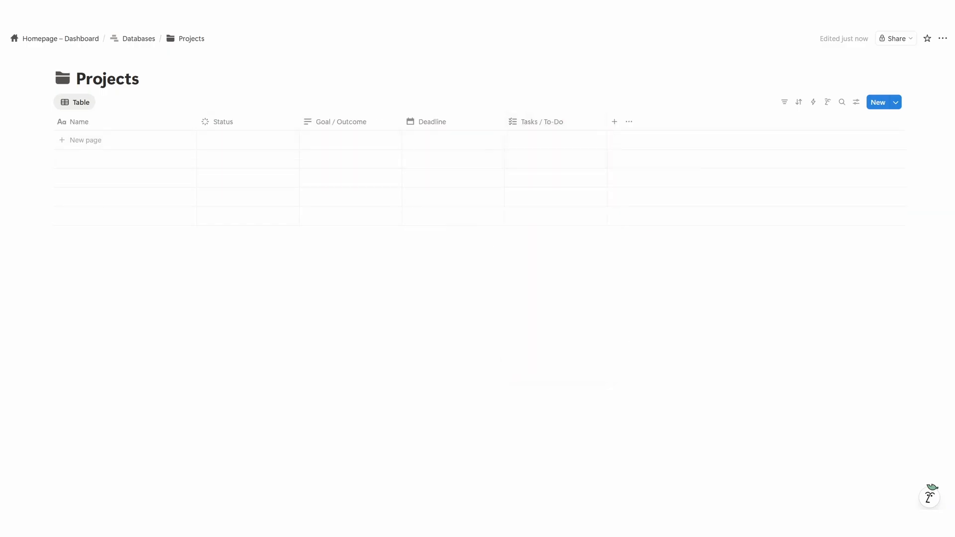
- Add a files and media property named Resources to the Projects database
{"action": "left_click", "coordinate": [614, 121]}
{"action": "left_click", "coordinate": [763, 281]}
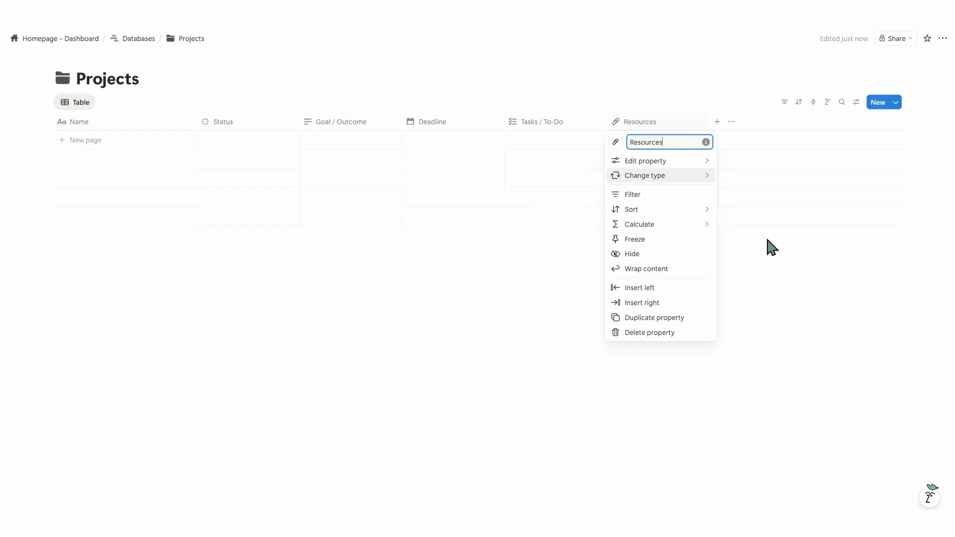
{"action": "left_click", "coordinate": [770, 247]}
- Add a Rollup property based on the Tasks / To-Do relation with Status as its target property
{"action": "left_click", "coordinate": [717, 121]}
{"action": "left_click", "coordinate": [854, 338]}
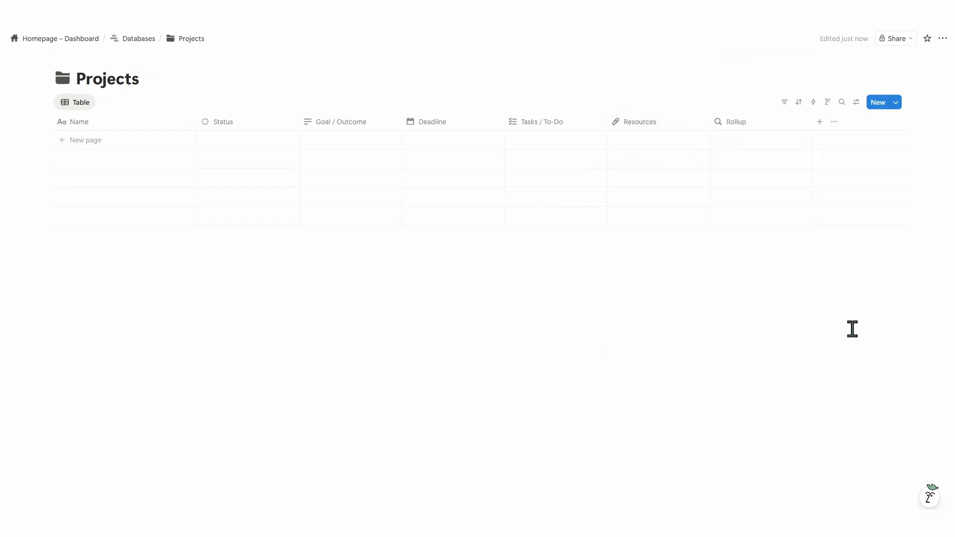
{"action": "left_click", "coordinate": [687, 165]}
{"action": "left_click", "coordinate": [672, 179]}
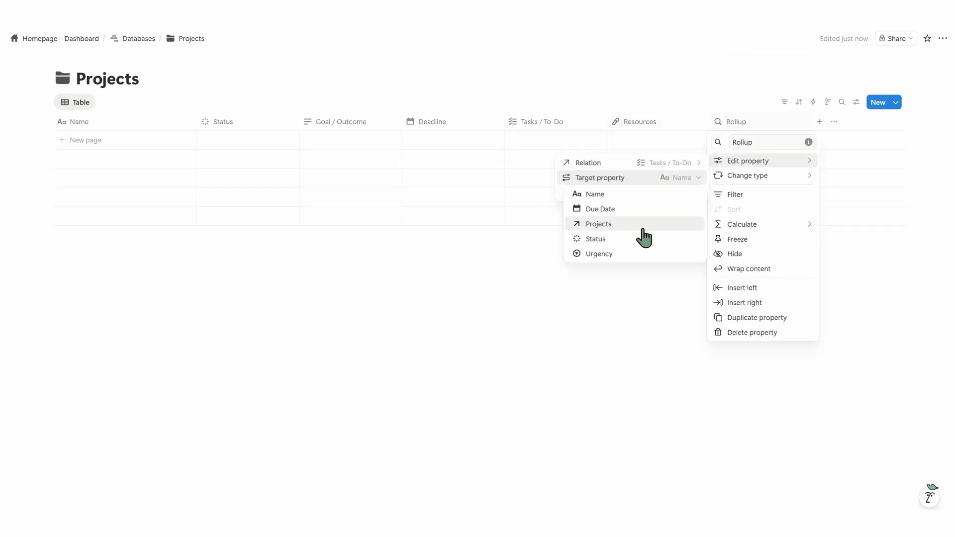
{"action": "left_click", "coordinate": [643, 237]}
- Set the rollup to calculate Percent per group and show it as a Ring
{"action": "mouse_move", "coordinate": [647, 239]}
{"action": "mouse_move", "coordinate": [728, 239]}
{"action": "left_click", "coordinate": [860, 254]}
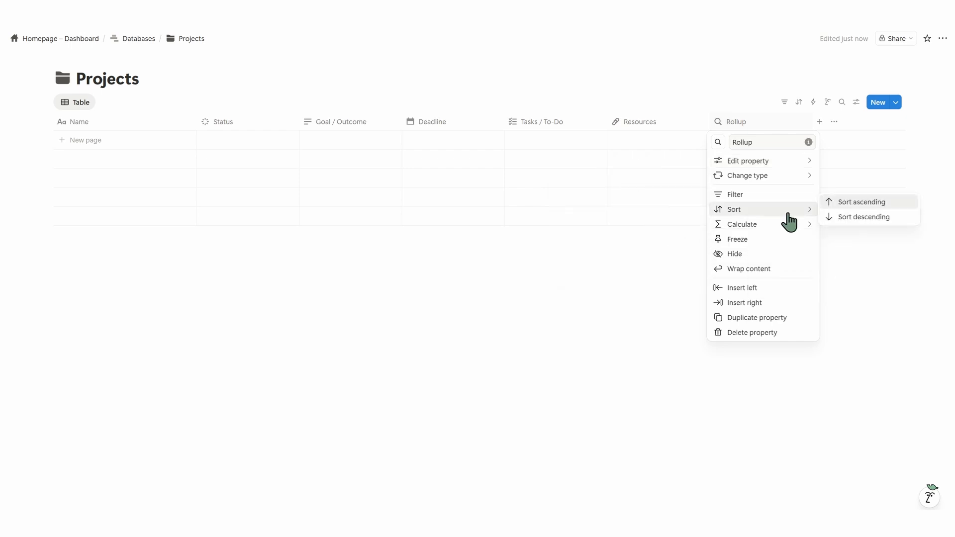
{"action": "mouse_move", "coordinate": [776, 177]}
{"action": "mouse_move", "coordinate": [747, 161]}
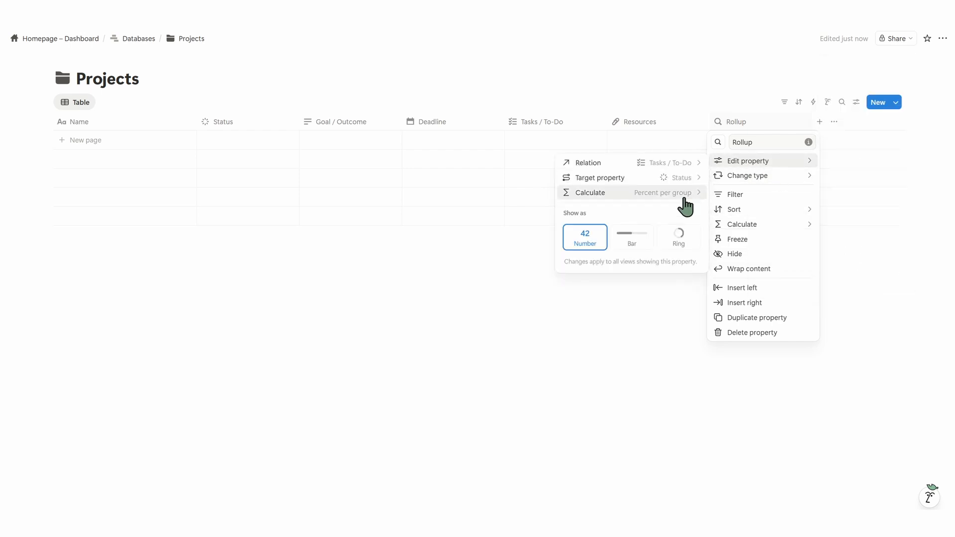
{"action": "left_click", "coordinate": [678, 239]}
{"action": "left_click", "coordinate": [637, 358]}
- Rename the rollup Task completion % with a pie-chart icon, and narrow the Tasks / To-Do and Resources columns
{"action": "left_click", "coordinate": [746, 122]}
{"action": "type", "text": "Task completion %"}
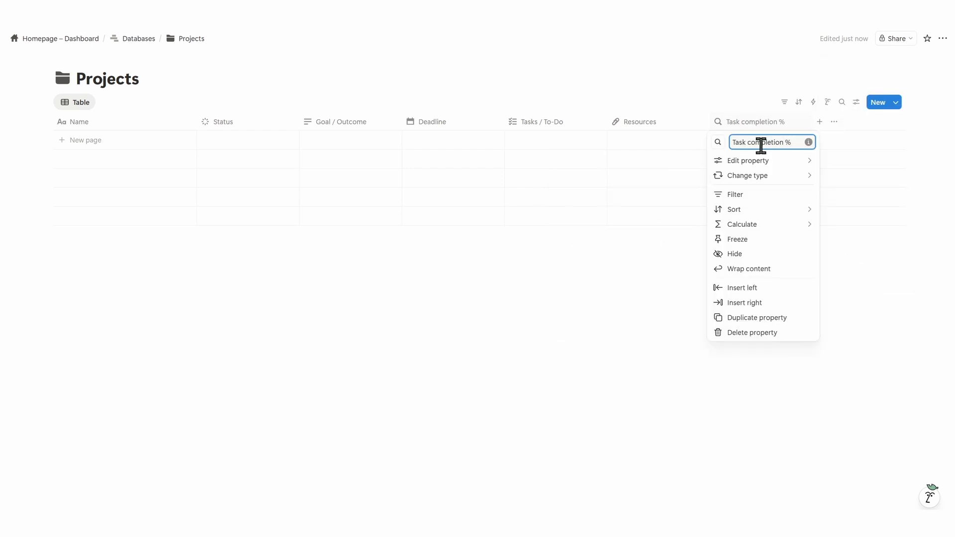
{"action": "left_click", "coordinate": [898, 300]}
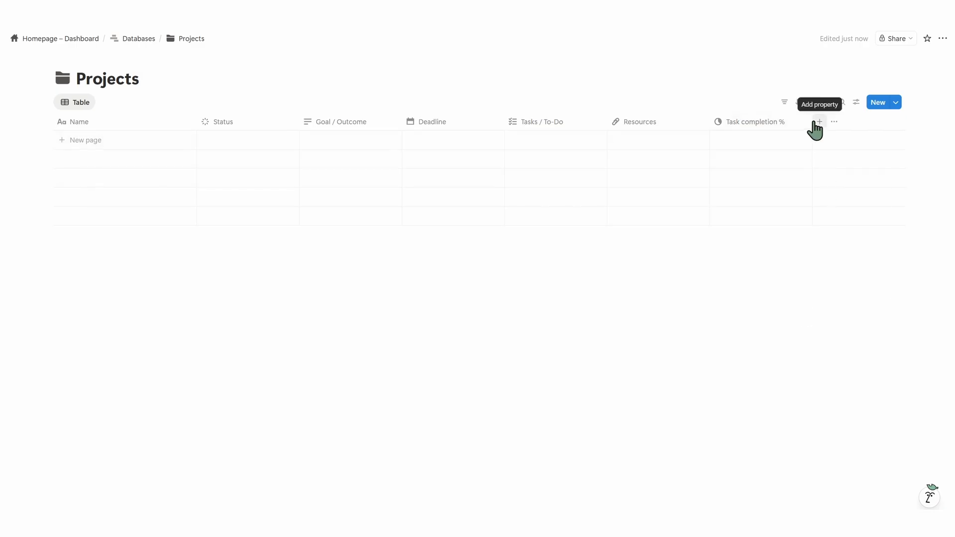
{"action": "left_click_drag", "start_coordinate": [710, 125], "coordinate": [666, 124]}
{"action": "left_click_drag", "start_coordinate": [606, 124], "coordinate": [568, 124]}
- Add a button property named Done with a new automation action to Projects, and narrow its column
{"action": "left_click", "coordinate": [724, 123]}
{"action": "left_click", "coordinate": [858, 353]}
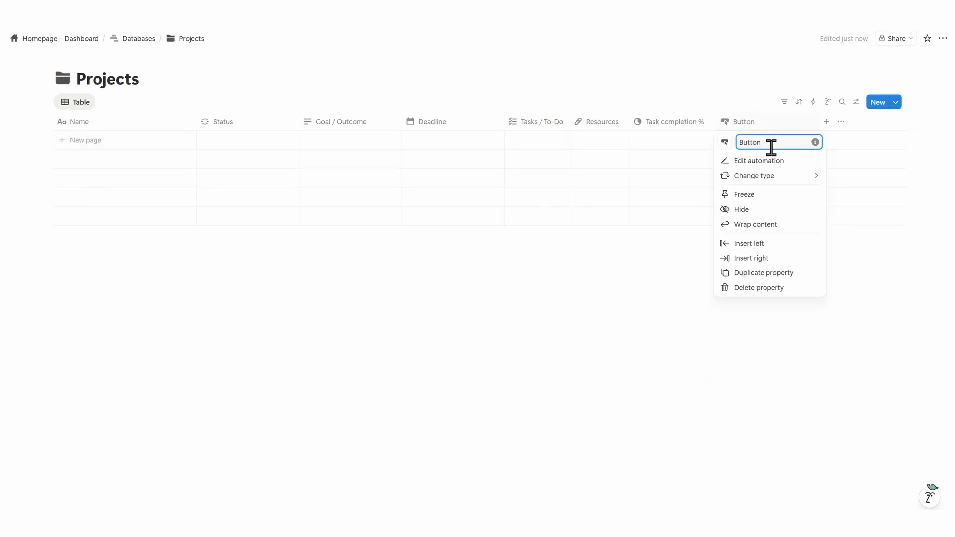
{"action": "type", "text": "Done"}
{"action": "left_click", "coordinate": [759, 160]}
{"action": "left_click", "coordinate": [397, 222]}
{"action": "left_click", "coordinate": [398, 244]}
{"action": "left_click", "coordinate": [562, 362]}
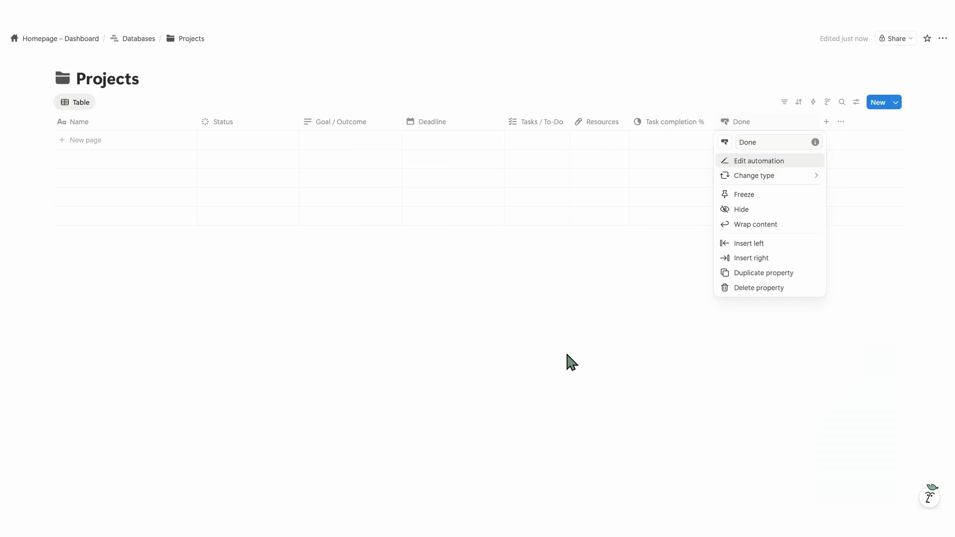
{"action": "left_click", "coordinate": [566, 352]}
{"action": "left_click_drag", "start_coordinate": [819, 122], "coordinate": [766, 135]}
- Add a button property named New Task to Projects and give its automation a Show confirmation action
{"action": "left_click", "coordinate": [775, 121]}
{"action": "left_click", "coordinate": [867, 349]}
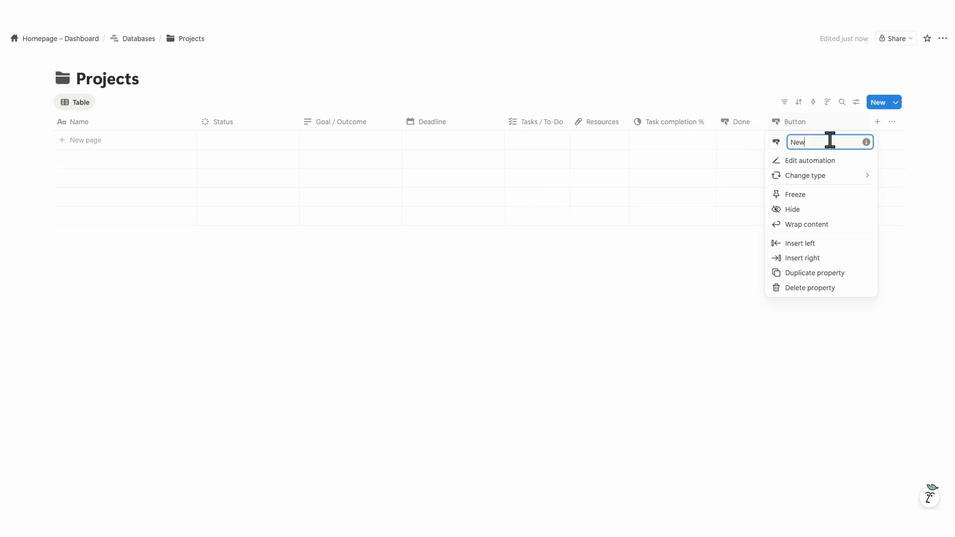
{"action": "type", "text": "New Task"}
{"action": "left_click", "coordinate": [810, 161]}
{"action": "left_click", "coordinate": [445, 354]}
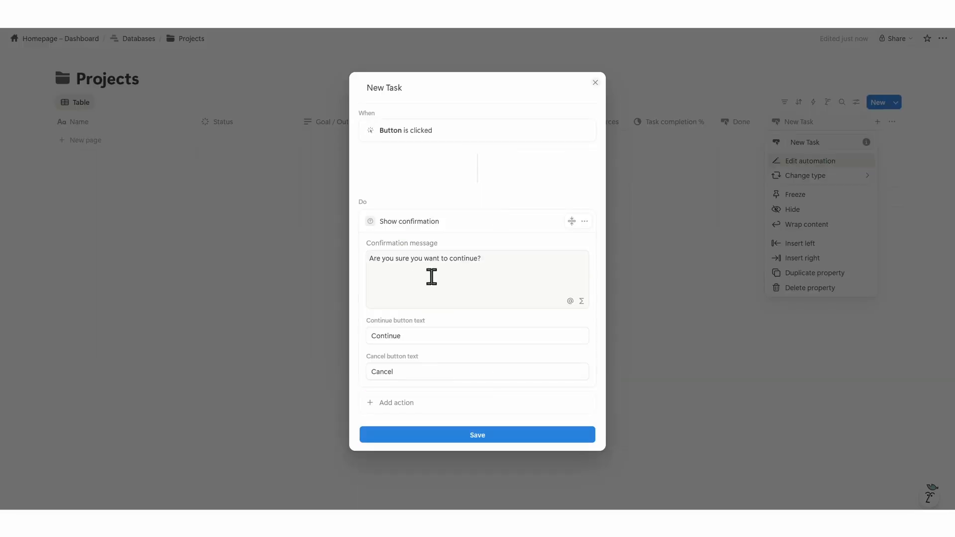
- Change the confirmation message to "New task in this project:" followed by a mention of this page's Name and a question mark
{"action": "left_click", "coordinate": [450, 259]}
{"action": "left_click_drag", "start_coordinate": [475, 259], "coordinate": [369, 259]}
{"action": "type", "text": "Ne"}
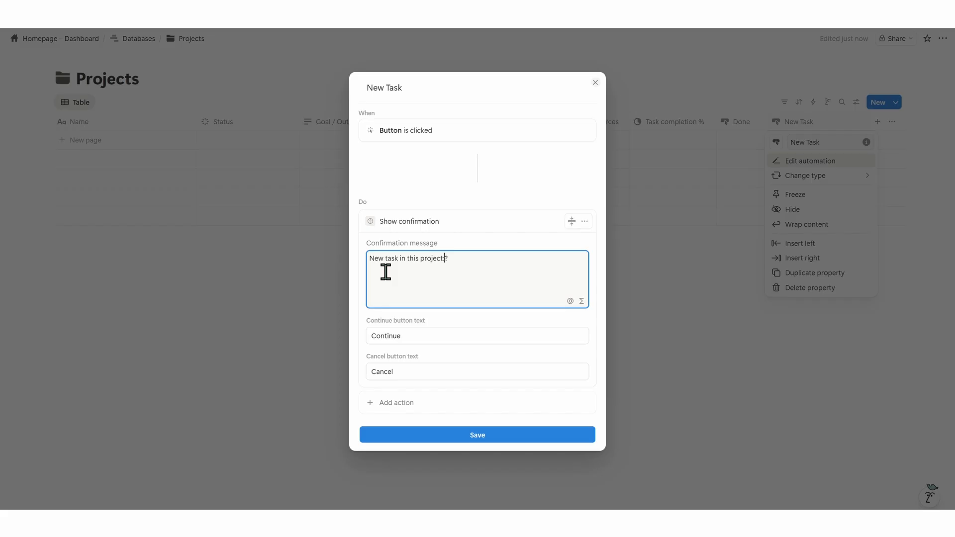
{"action": "type", "text": ":"}
{"action": "left_click", "coordinate": [570, 301]}
{"action": "left_click", "coordinate": [572, 298]}
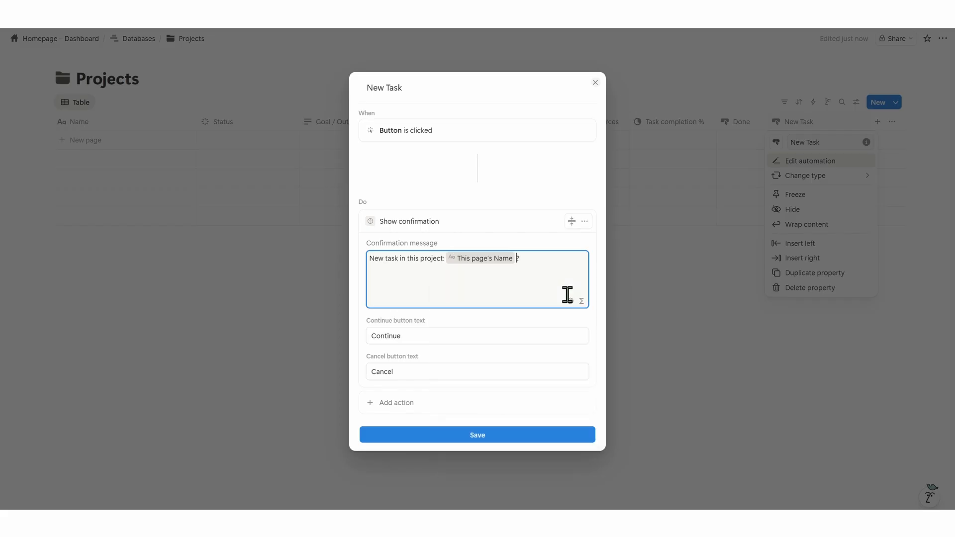
- Add an automation action that adds a page to the Tasks / To-Do database
{"action": "left_click", "coordinate": [462, 398]}
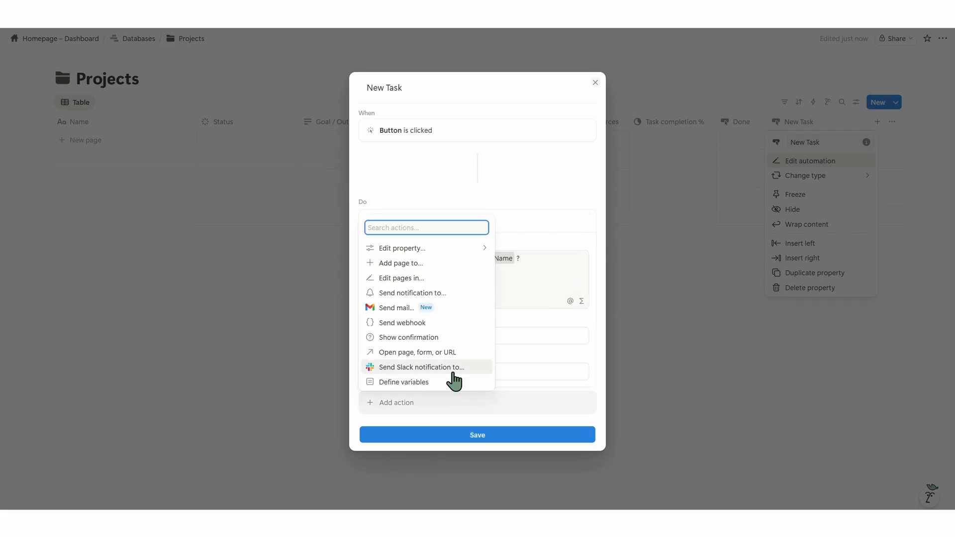
{"action": "left_click", "coordinate": [447, 265]}
{"action": "left_click", "coordinate": [453, 402]}
{"action": "left_click", "coordinate": [465, 302]}
{"action": "scroll", "coordinate": [477, 344], "scroll_direction": "down", "scroll_amount": 2}
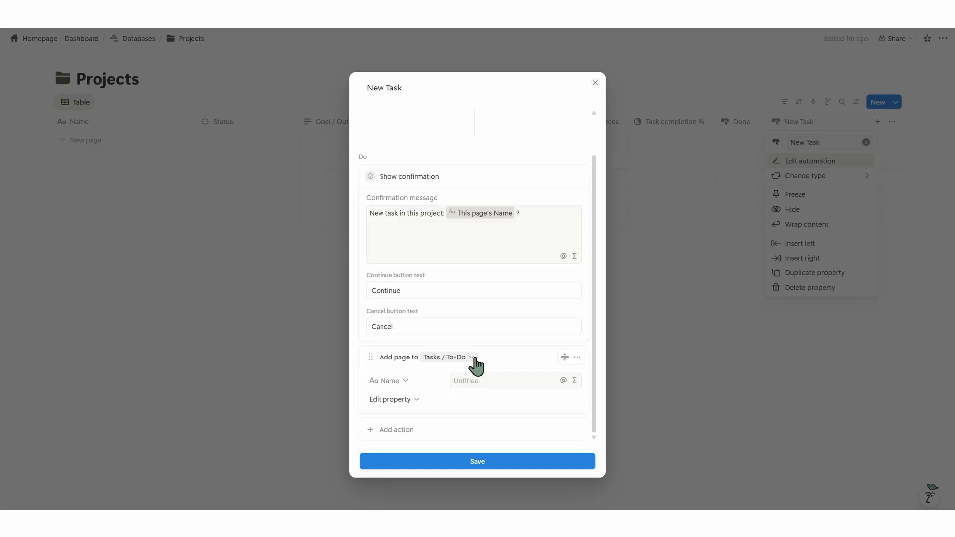
- Set the added task's Projects property to This page
{"action": "left_click", "coordinate": [397, 383]}
{"action": "left_click", "coordinate": [393, 477]}
{"action": "left_click", "coordinate": [397, 400]}
{"action": "left_click", "coordinate": [386, 475]}
{"action": "left_click", "coordinate": [512, 400]}
{"action": "left_click", "coordinate": [510, 452]}
{"action": "left_click", "coordinate": [511, 386]}
{"action": "scroll", "coordinate": [497, 385], "scroll_direction": "down", "scroll_amount": 1}
- Set the added task's Due Date property to Date triggered
{"action": "left_click", "coordinate": [394, 399]}
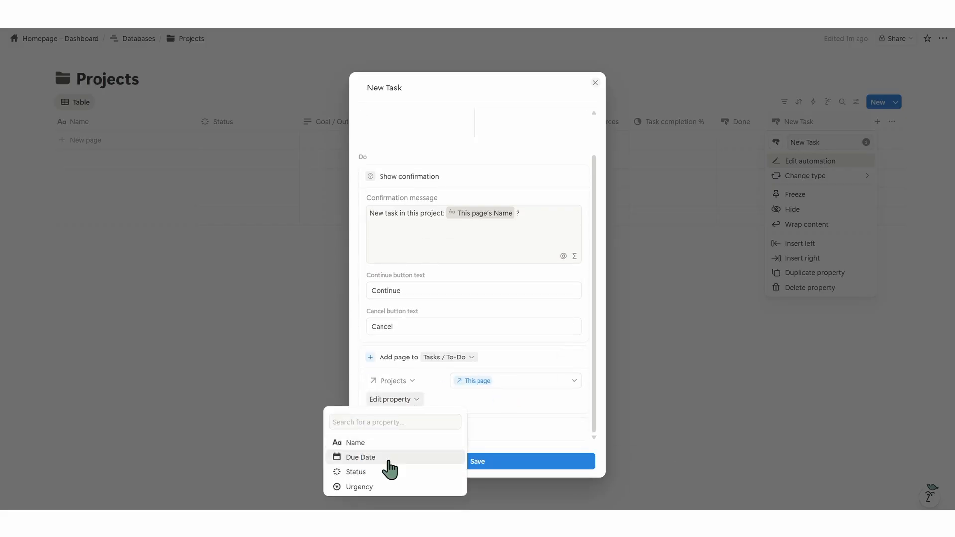
{"action": "left_click", "coordinate": [390, 457]}
{"action": "left_click", "coordinate": [480, 400]}
{"action": "left_click", "coordinate": [476, 418]}
- Add an action that opens the page added in Center peek, and save the New Task automation
{"action": "left_click", "coordinate": [446, 429]}
{"action": "left_click", "coordinate": [443, 380]}
{"action": "left_click", "coordinate": [440, 401]}
{"action": "left_click", "coordinate": [428, 313]}
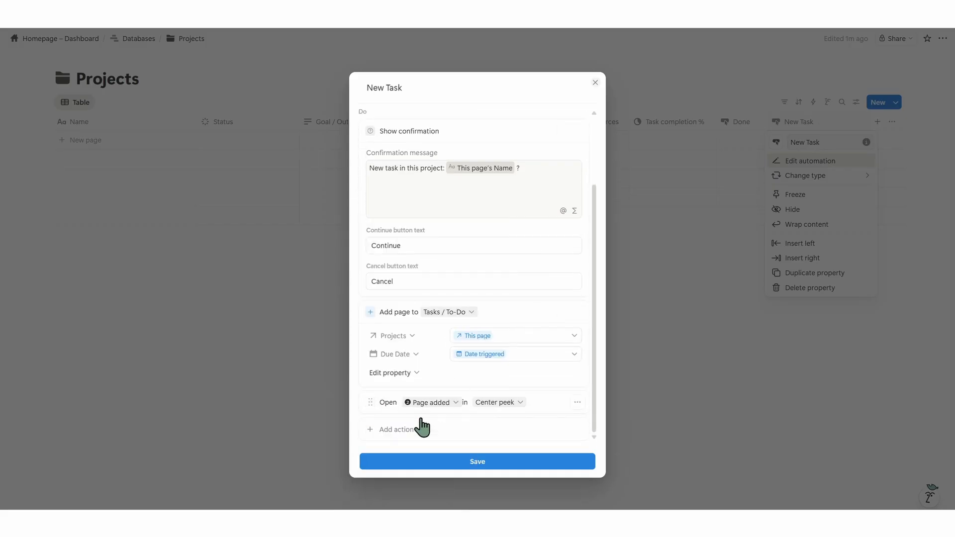
{"action": "left_click", "coordinate": [500, 461]}
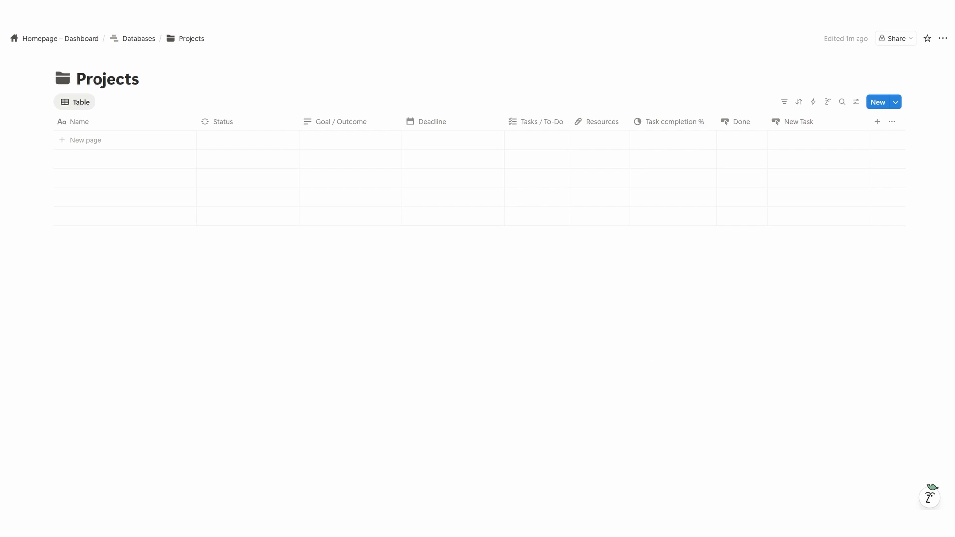
- Customize the Projects page layout by pinning Status, Task completion % and Goal / Outcome in the heading
{"action": "left_click", "coordinate": [856, 102]}
{"action": "left_click", "coordinate": [835, 367]}
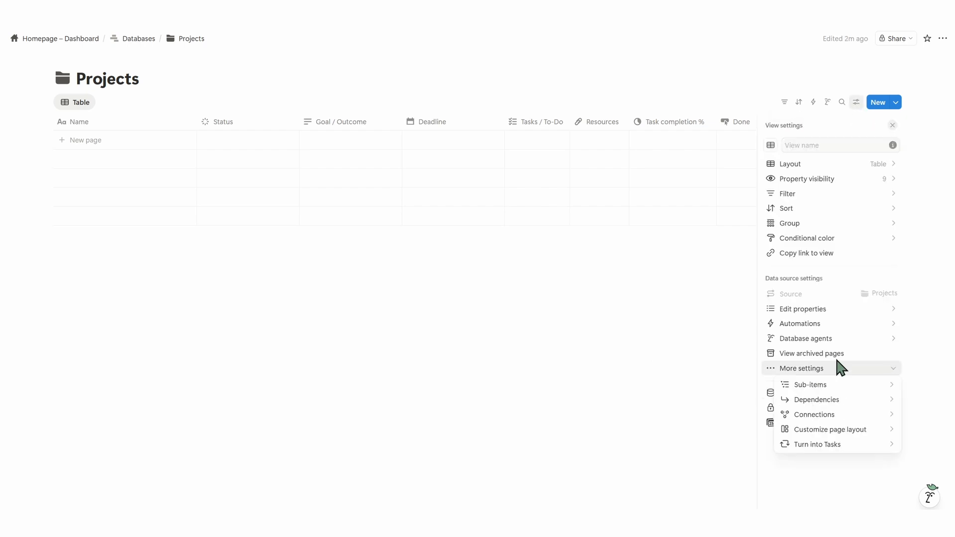
{"action": "left_click", "coordinate": [832, 429]}
{"action": "left_click", "coordinate": [314, 102]}
{"action": "left_click", "coordinate": [941, 256]}
{"action": "left_click", "coordinate": [941, 273]}
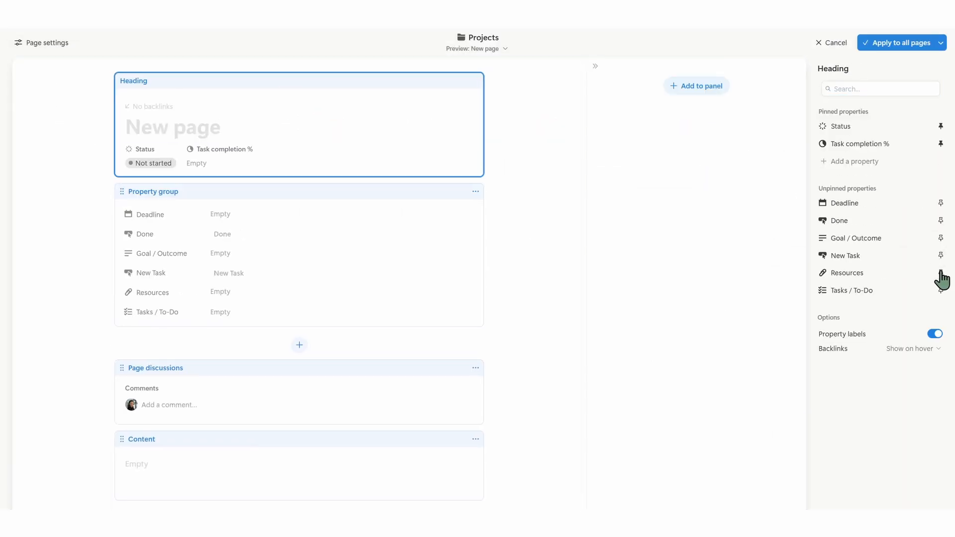
{"action": "left_click", "coordinate": [940, 239]}
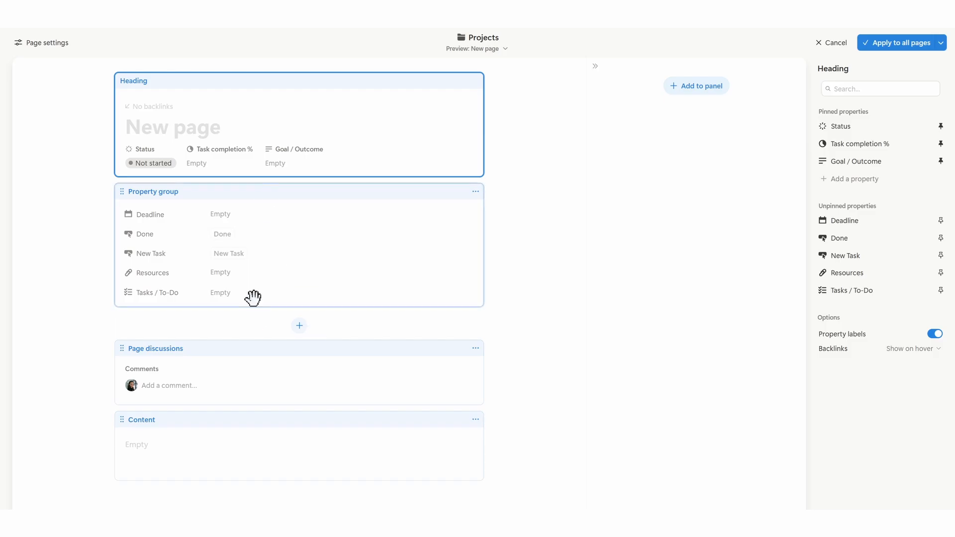
- Add Deadline and Resources as separate layout sections and place both above the property group
{"action": "left_click", "coordinate": [299, 326]}
{"action": "left_click", "coordinate": [830, 225]}
{"action": "left_click", "coordinate": [854, 228]}
{"action": "left_click_drag", "start_coordinate": [249, 302], "coordinate": [250, 197]}
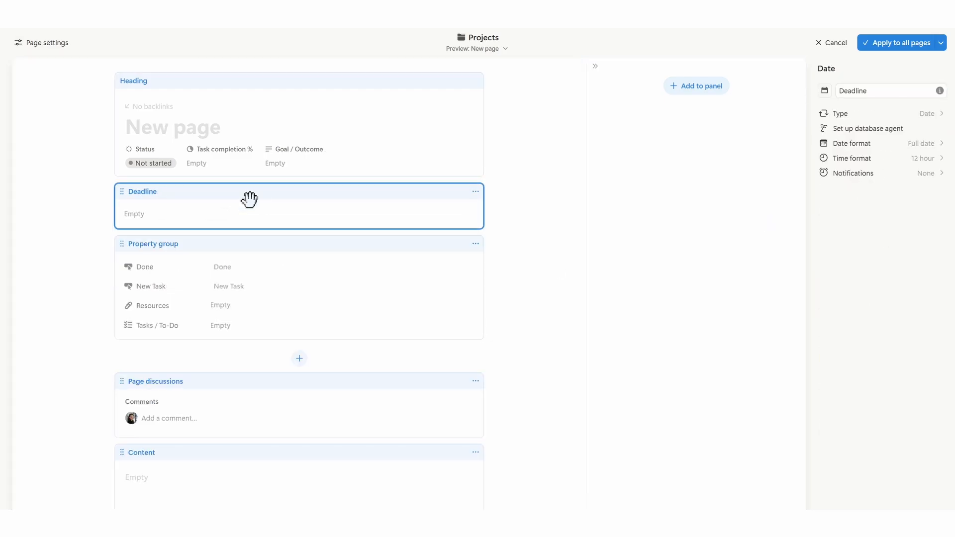
{"action": "left_click", "coordinate": [297, 358]}
{"action": "left_click", "coordinate": [868, 135]}
{"action": "left_click_drag", "start_coordinate": [301, 335], "coordinate": [301, 249]}
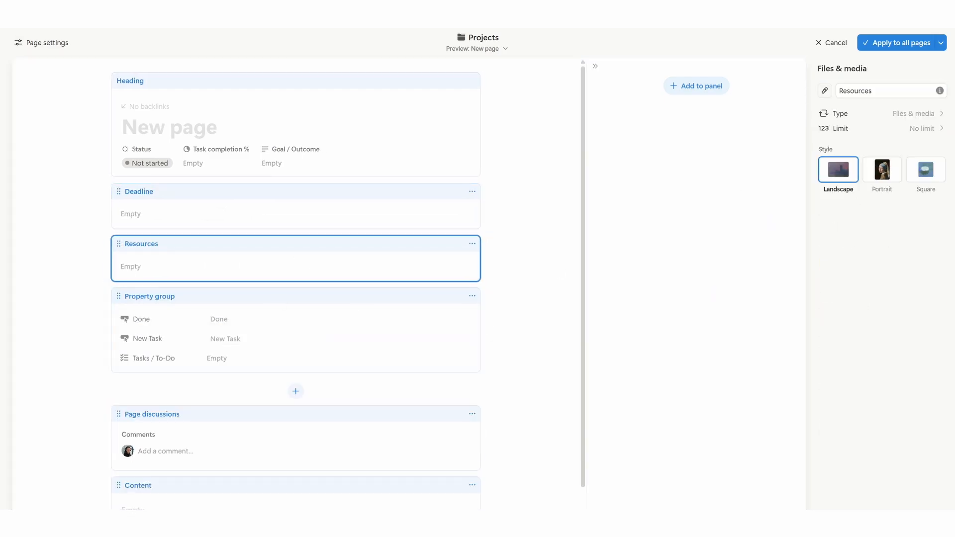
- Add Tasks / To-Do to the layout's side panel, and move New Task above Done in the property group
{"action": "left_click", "coordinate": [696, 86]}
{"action": "left_click", "coordinate": [902, 151]}
{"action": "left_click", "coordinate": [300, 333]}
{"action": "left_click_drag", "start_coordinate": [823, 114], "coordinate": [824, 134]}
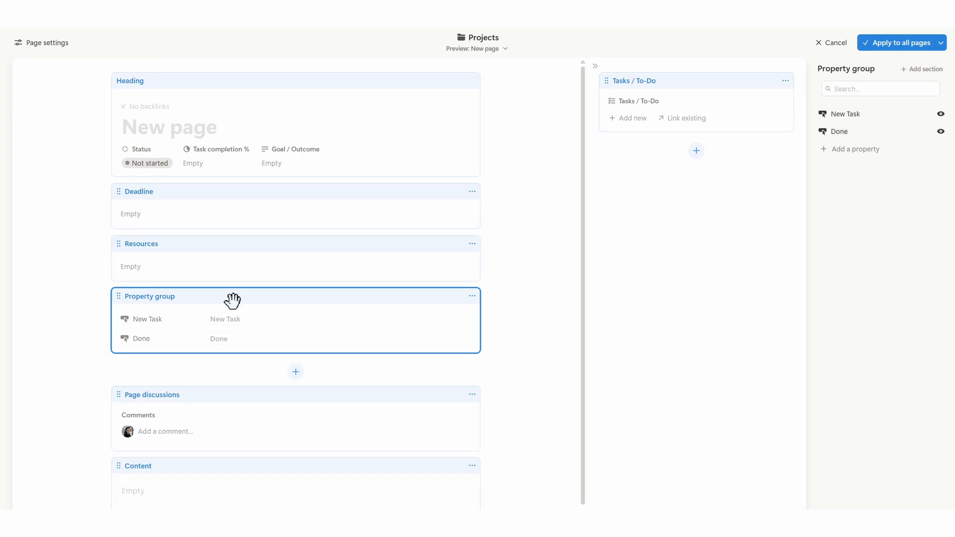
- Switch the page structure to Tabbed and add a Tasks / To-Do tab beside Content
{"action": "left_click", "coordinate": [42, 42]}
{"action": "left_click", "coordinate": [912, 119]}
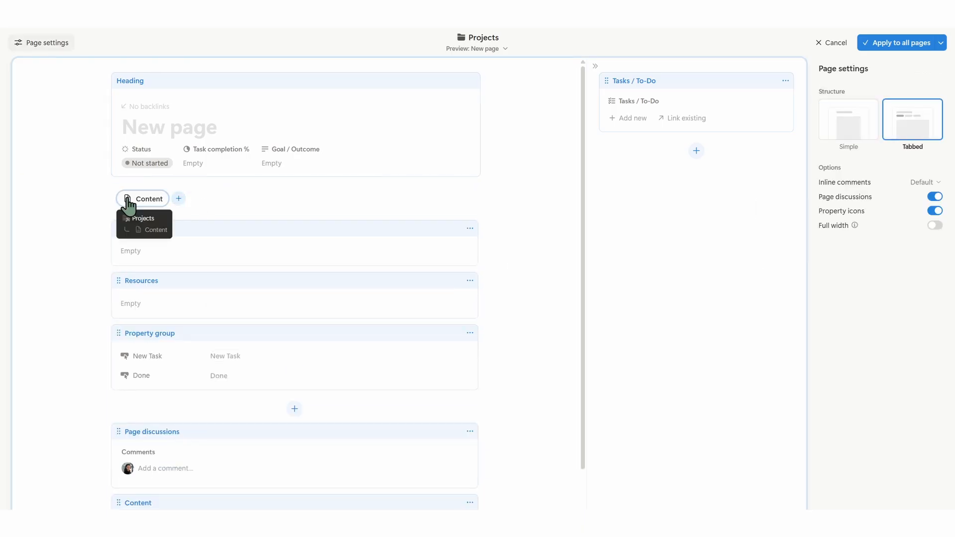
{"action": "left_click", "coordinate": [178, 198]}
{"action": "left_click", "coordinate": [176, 228]}
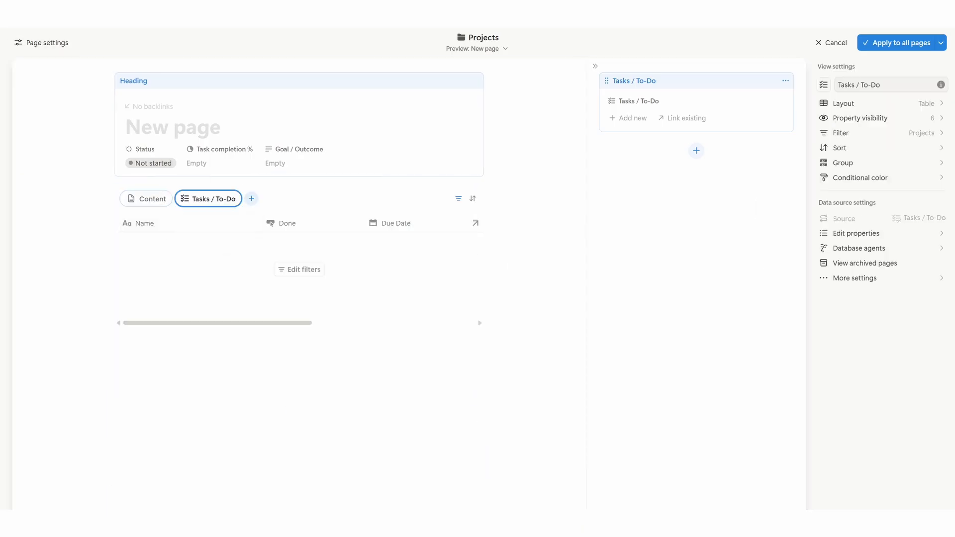
- Change the Tasks / To-Do tab's layout to List
{"action": "left_click", "coordinate": [843, 103]}
{"action": "left_click", "coordinate": [881, 128]}
{"action": "left_click", "coordinate": [836, 70]}
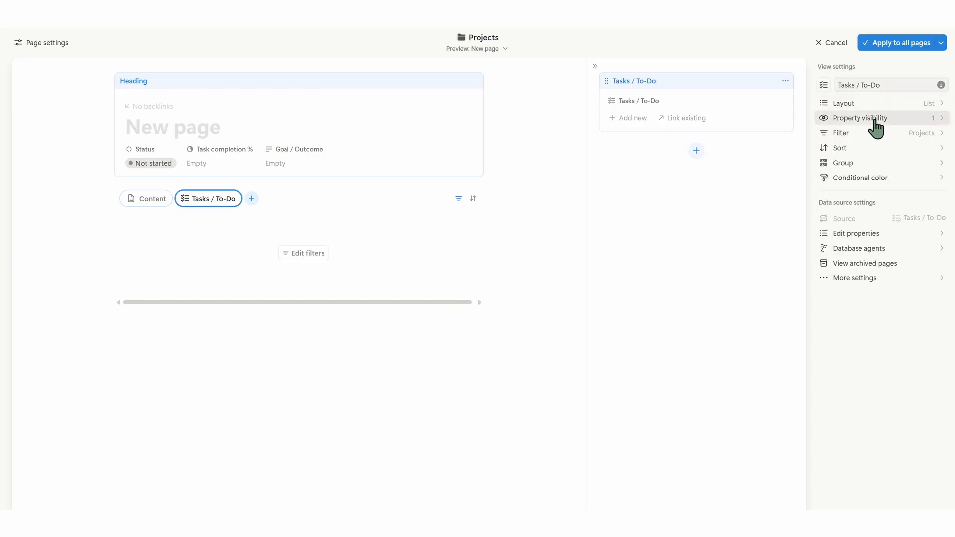
{"action": "left_click", "coordinate": [876, 162]}
{"action": "left_click", "coordinate": [822, 68]}
- Show Status and Due Date in the task list with Status ahead of Name, and apply the layout to all pages
{"action": "left_click", "coordinate": [863, 118]}
{"action": "left_click", "coordinate": [939, 201]}
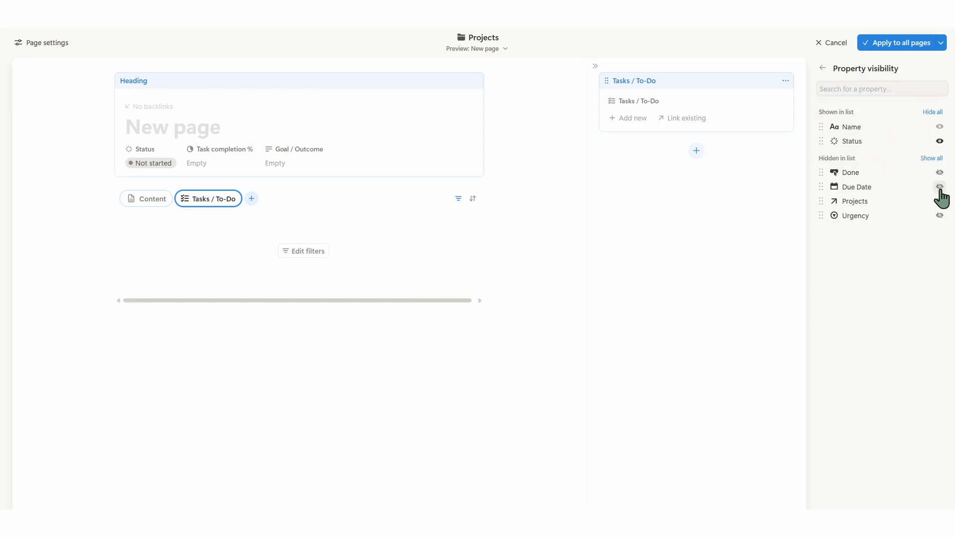
{"action": "left_click", "coordinate": [940, 187]}
{"action": "left_click_drag", "start_coordinate": [821, 126], "coordinate": [829, 140]}
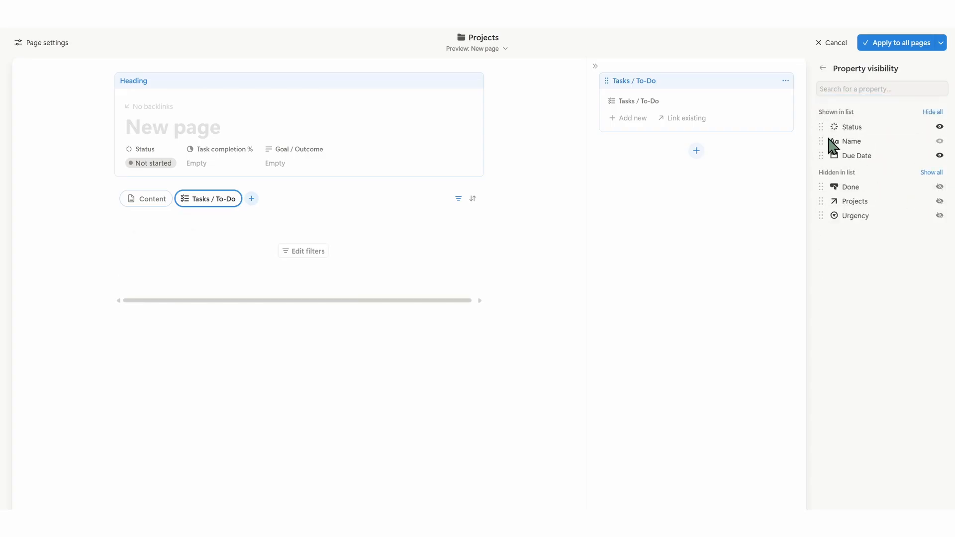
{"action": "left_click", "coordinate": [896, 44]}
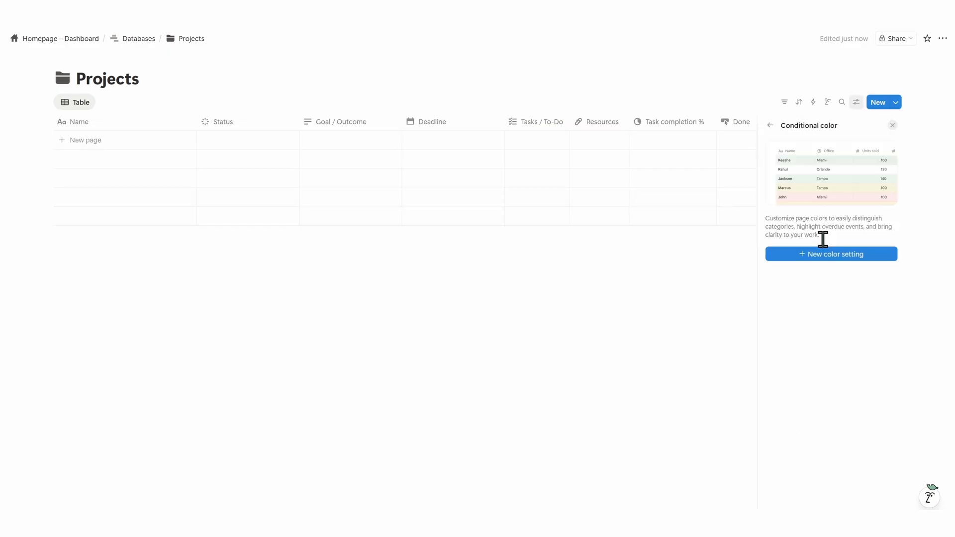
- Add a conditional color setting based on Status that matches the option color and applies to the entire row
{"action": "left_click", "coordinate": [824, 252]}
{"action": "left_click", "coordinate": [812, 340]}
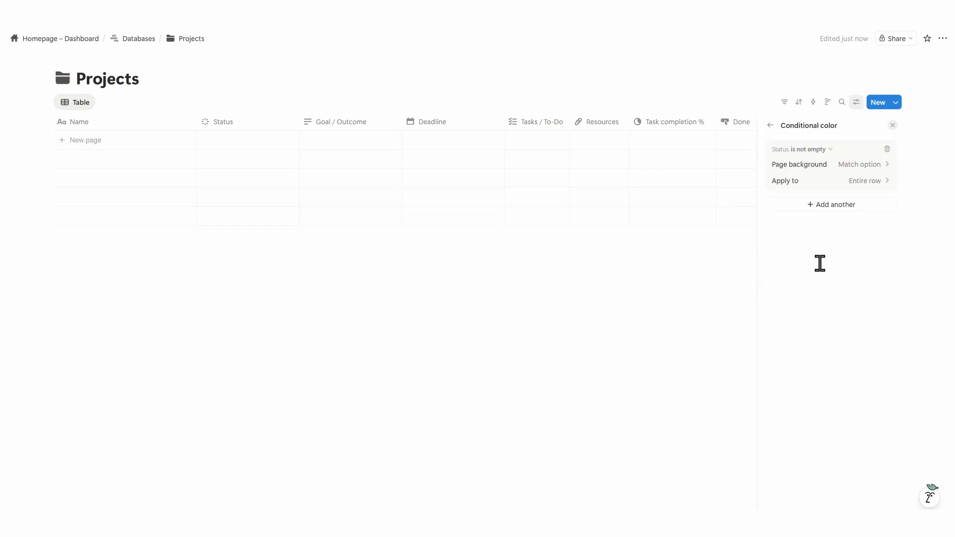
{"action": "left_click", "coordinate": [851, 180]}
{"action": "left_click", "coordinate": [809, 269]}
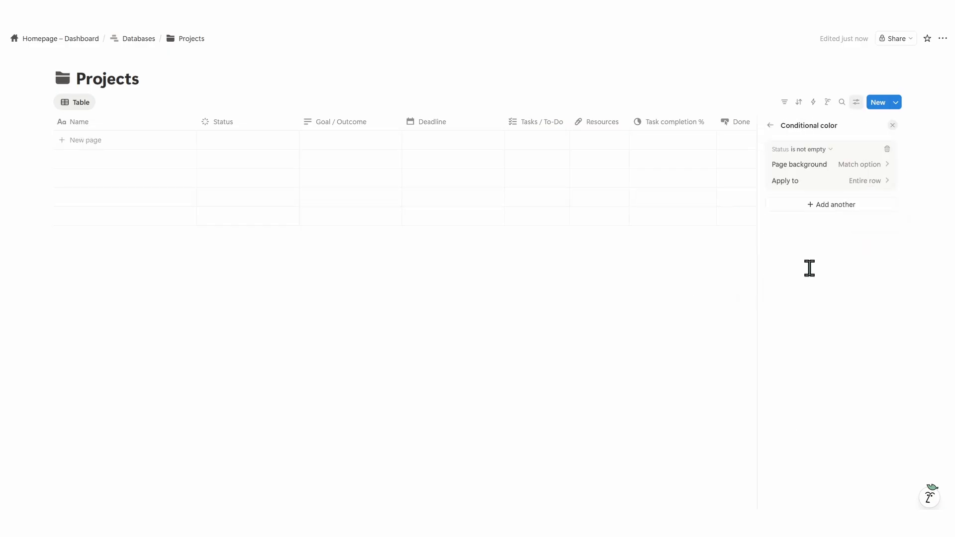
{"action": "left_click", "coordinate": [706, 311]}
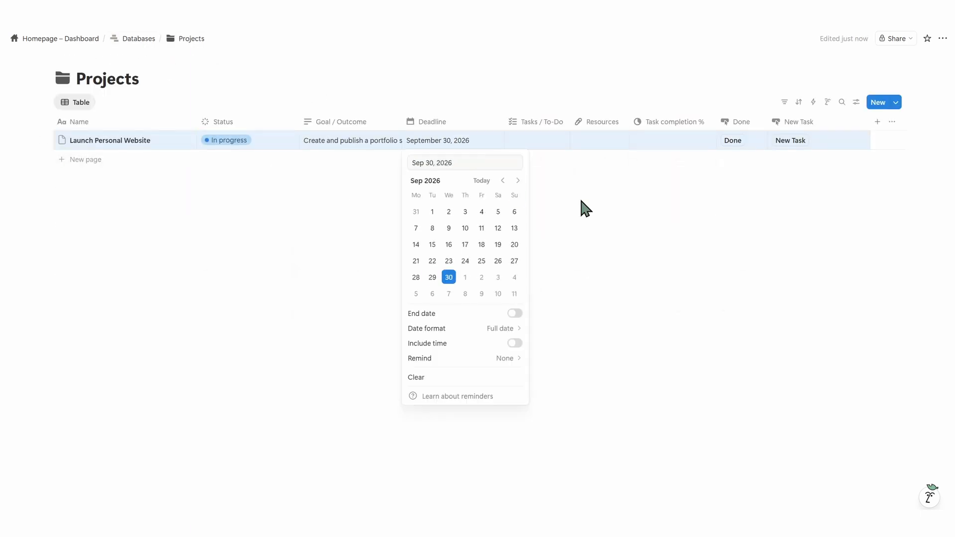
- Set the deadlines of Launch Personal Website to September 30, 2026 and Learn Italian to December 31, 2026
{"action": "left_click", "coordinate": [582, 207]}
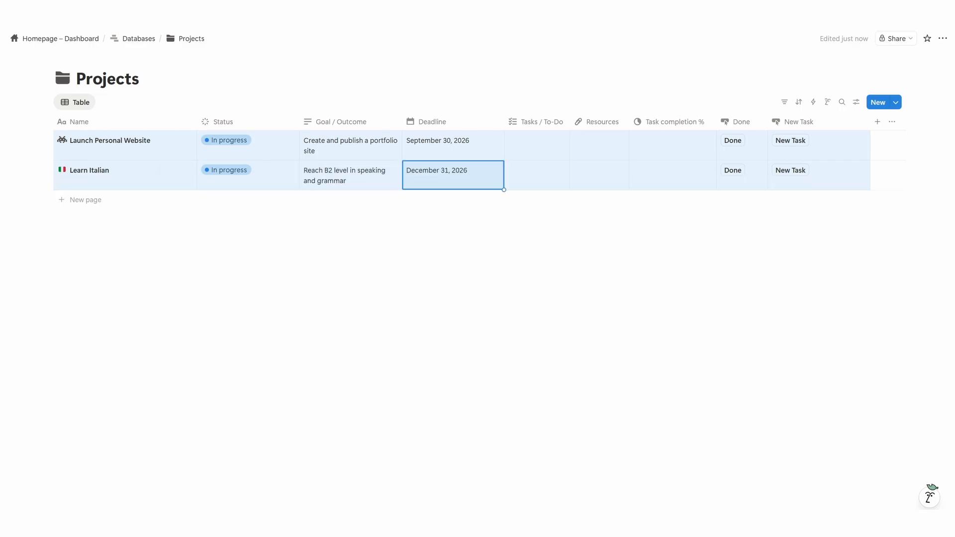
{"action": "left_click", "coordinate": [457, 328]}
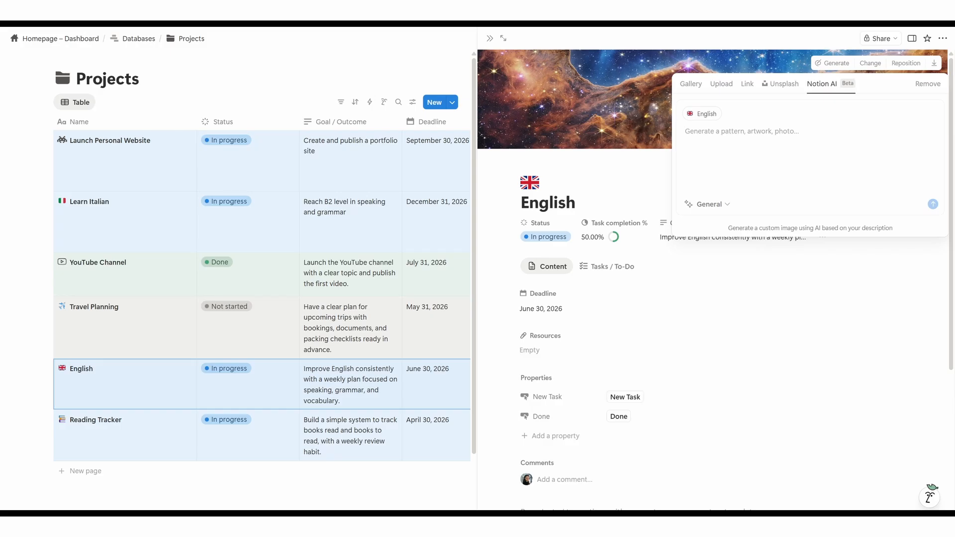
- Generate a Notion AI cover image for the English project page, and open the Reading Tracker project
{"action": "key", "text": "Return"}
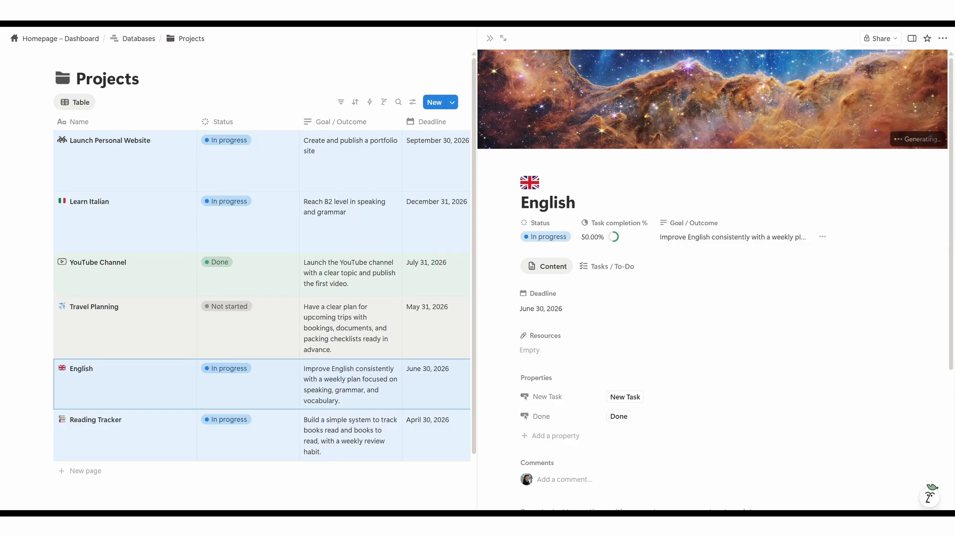
{"action": "left_click", "coordinate": [189, 431]}
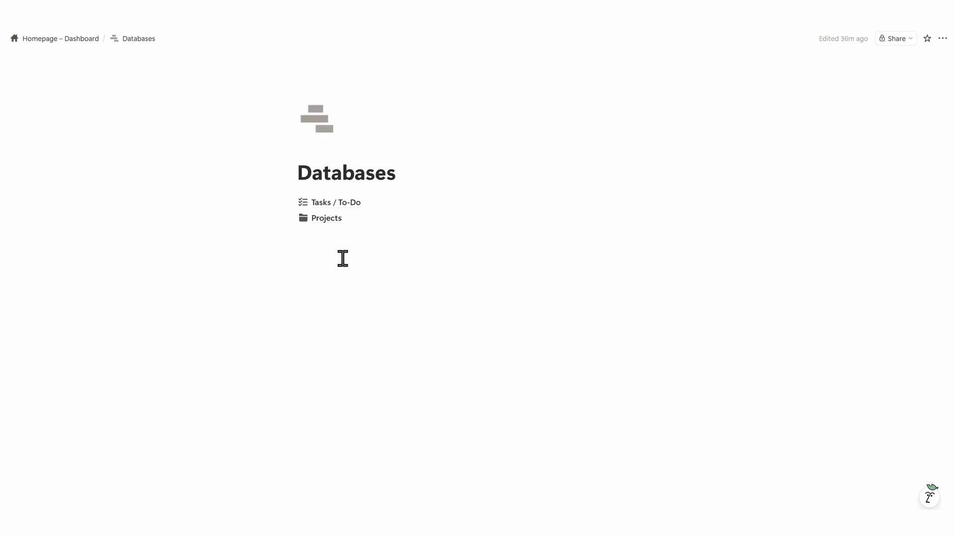
- Open the Tasks / To-Do database and examine the options of its Urgency property
{"action": "left_click", "coordinate": [351, 206]}
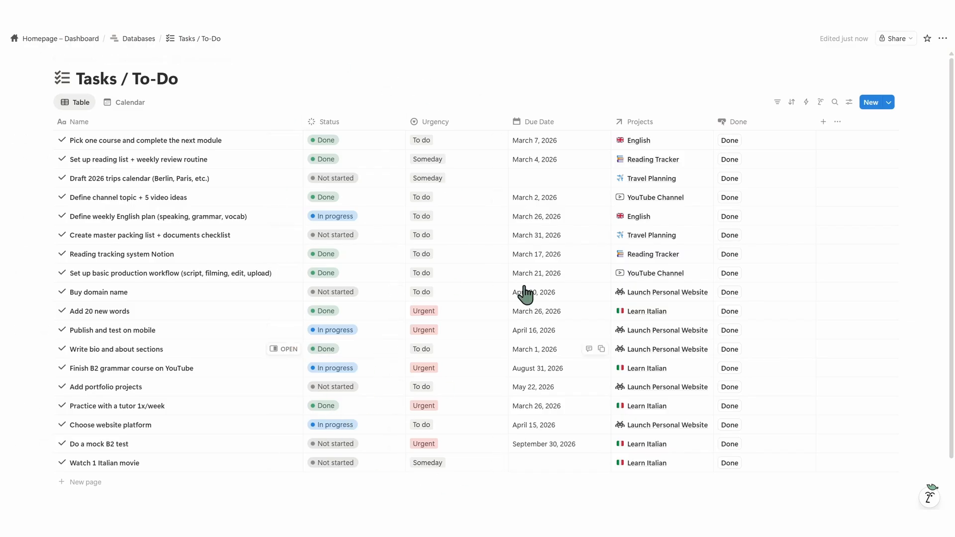
{"action": "left_click", "coordinate": [451, 122]}
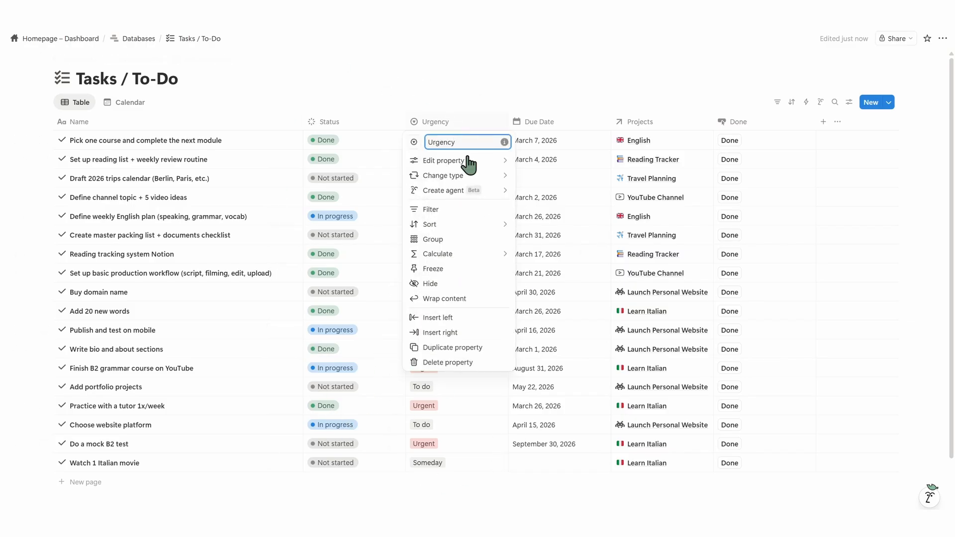
{"action": "mouse_move", "coordinate": [470, 162]}
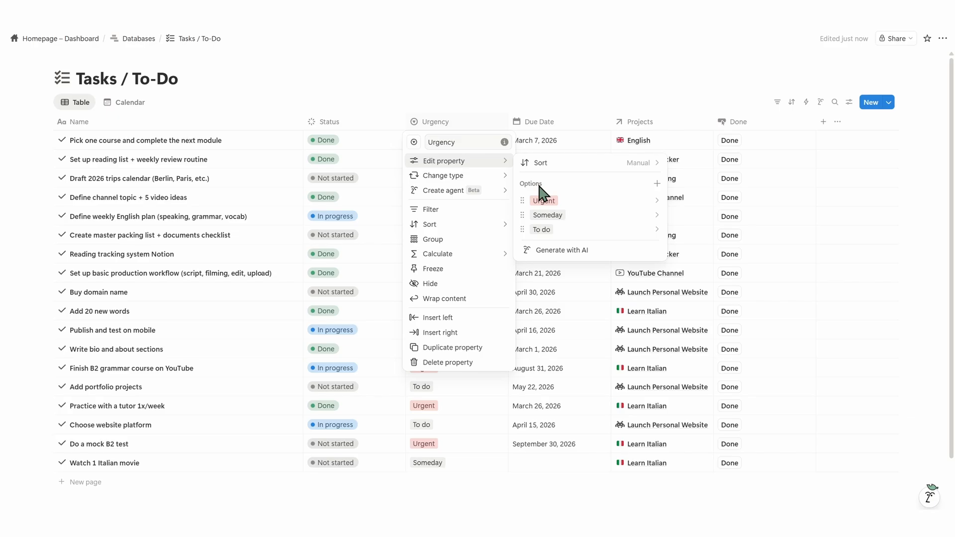
{"action": "left_click", "coordinate": [557, 100]}
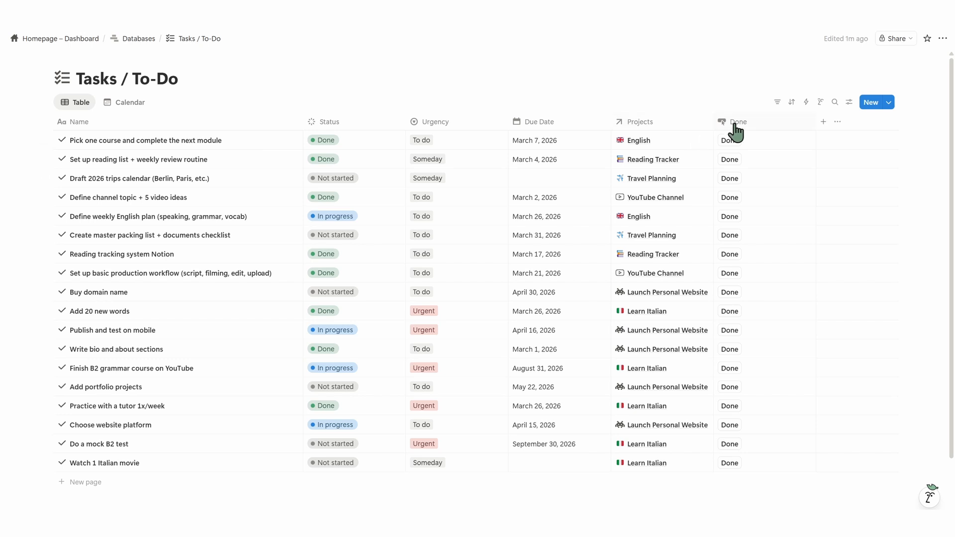
- Review the automation behind the Done button property in Tasks / To-Do and save it as it is
{"action": "left_click", "coordinate": [753, 125]}
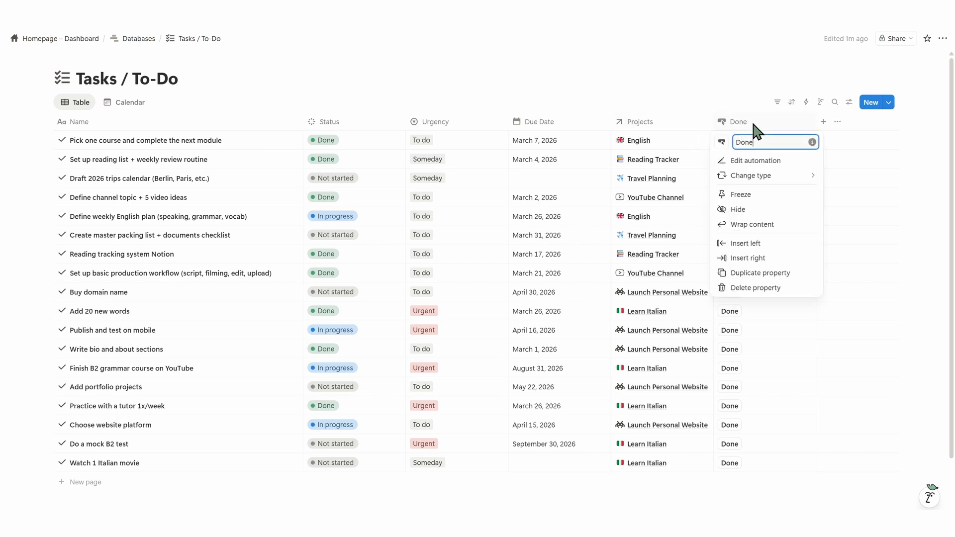
{"action": "left_click", "coordinate": [778, 162]}
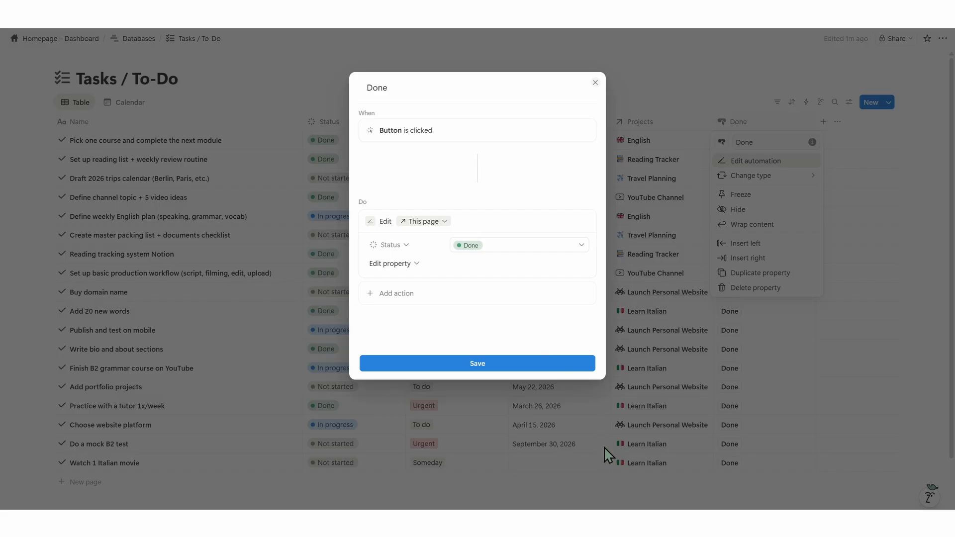
{"action": "left_click", "coordinate": [563, 368]}
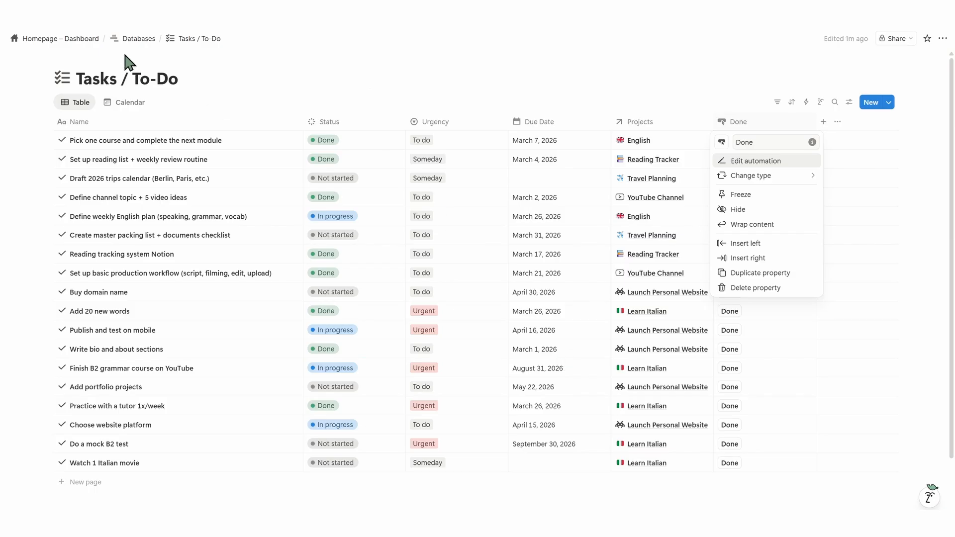
- Open the Projects database from the Databases page and examine the options of its Status property
{"action": "left_click", "coordinate": [136, 40]}
{"action": "left_click", "coordinate": [137, 39]}
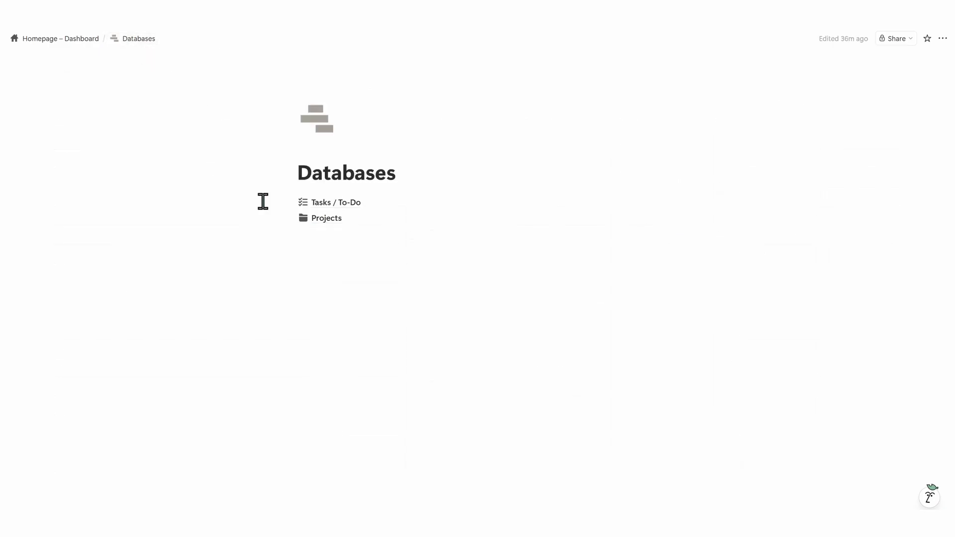
{"action": "left_click", "coordinate": [341, 227]}
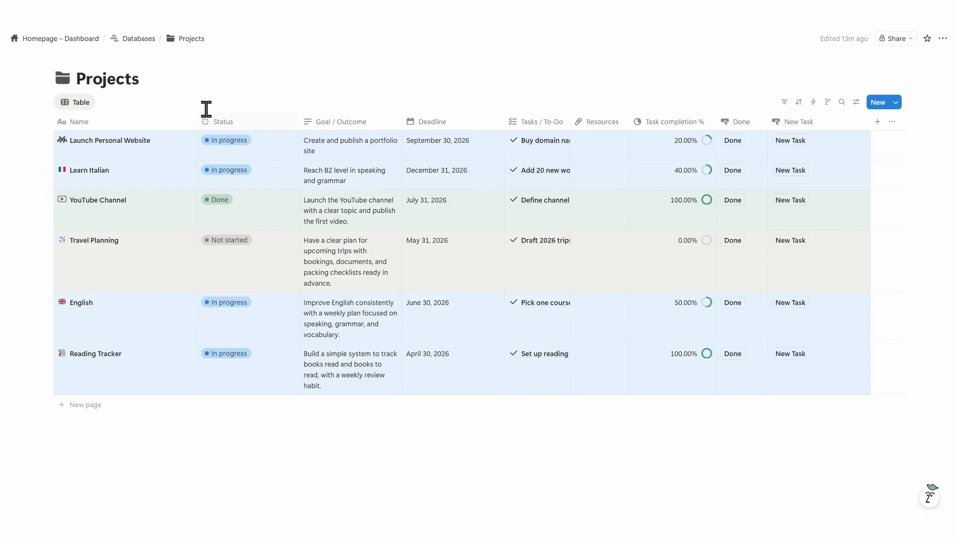
{"action": "left_click", "coordinate": [264, 121]}
{"action": "mouse_move", "coordinate": [258, 166]}
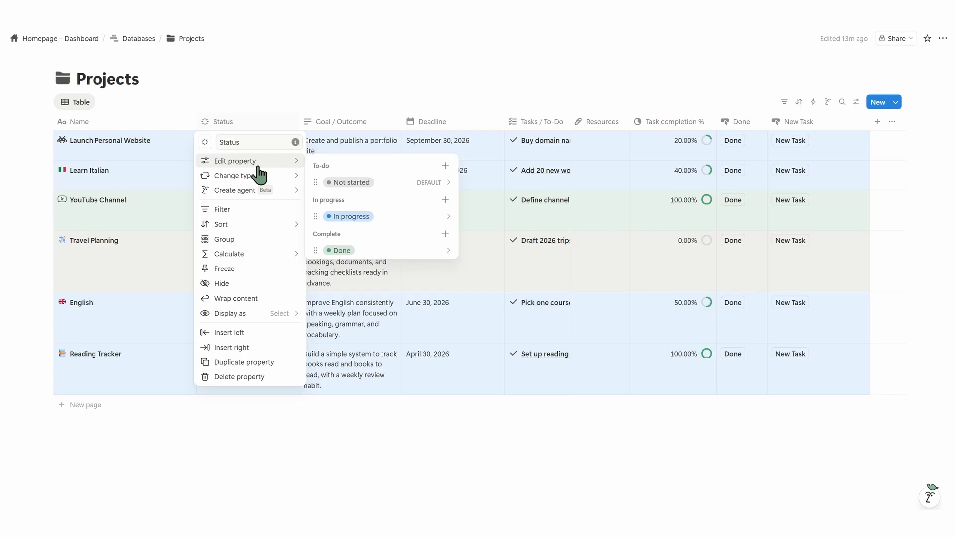
{"action": "left_click", "coordinate": [405, 430]}
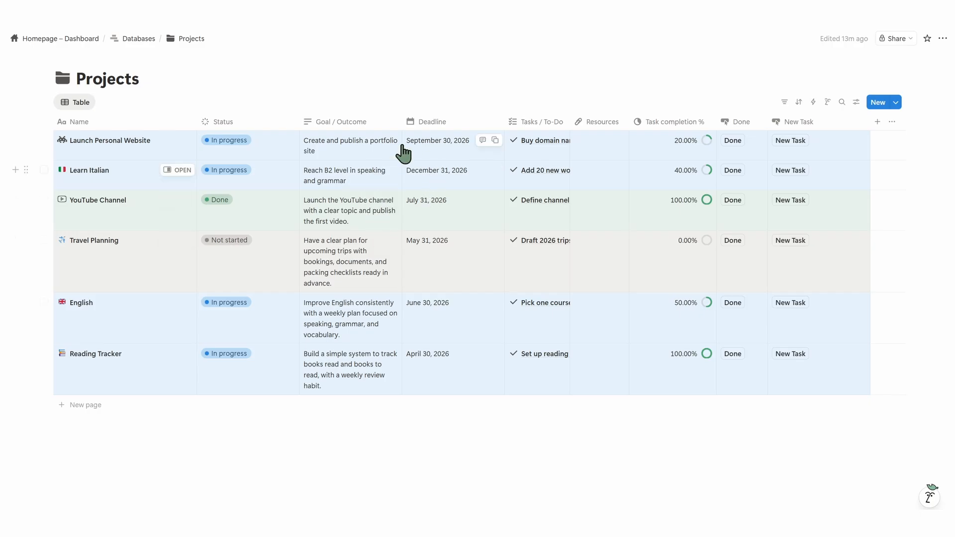
- Wrap the content of the Tasks / To-Do column in Projects and widen the column to fit the linked tasks
{"action": "left_click", "coordinate": [550, 125]}
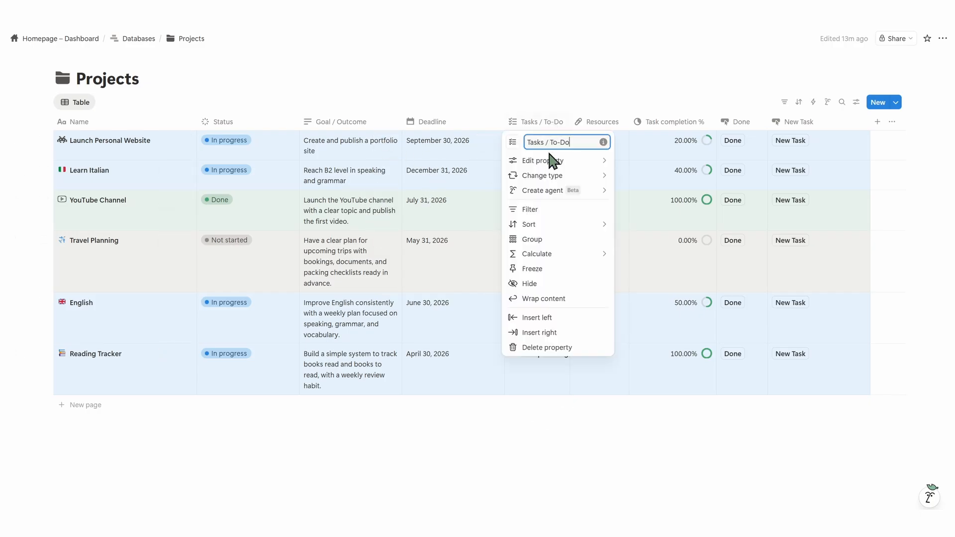
{"action": "left_click", "coordinate": [556, 299]}
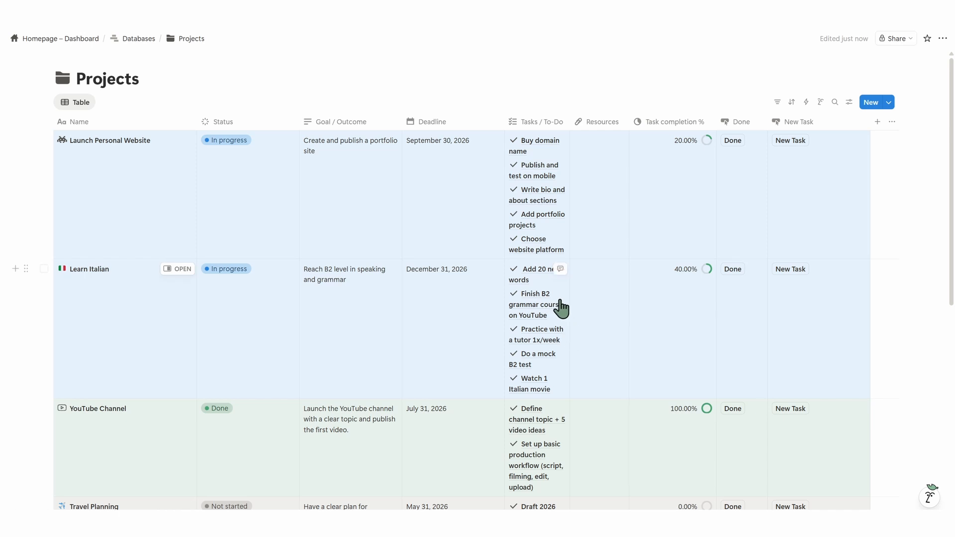
{"action": "left_click_drag", "start_coordinate": [571, 122], "coordinate": [688, 120]}
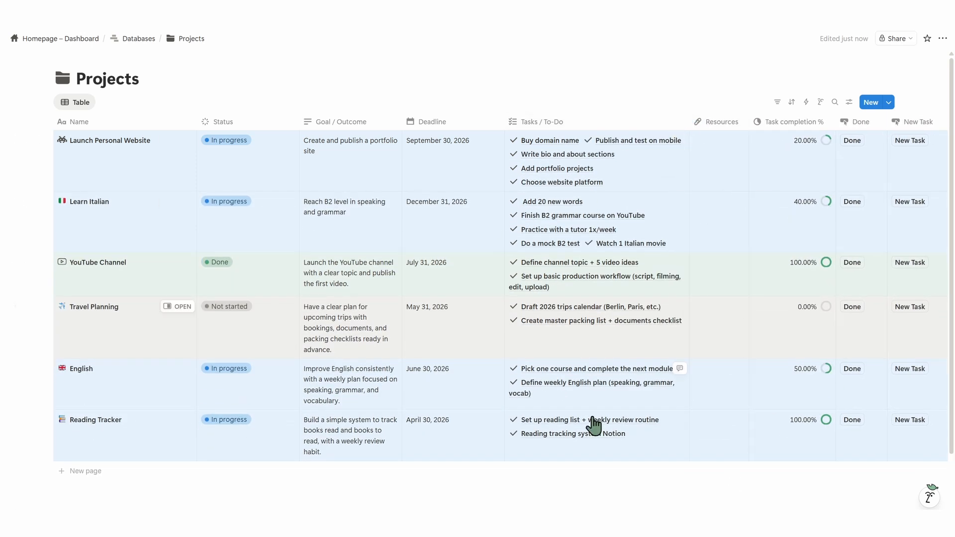
- Examine the Resources property's settings and its file field for the Reading Tracker project
{"action": "left_click", "coordinate": [729, 125]}
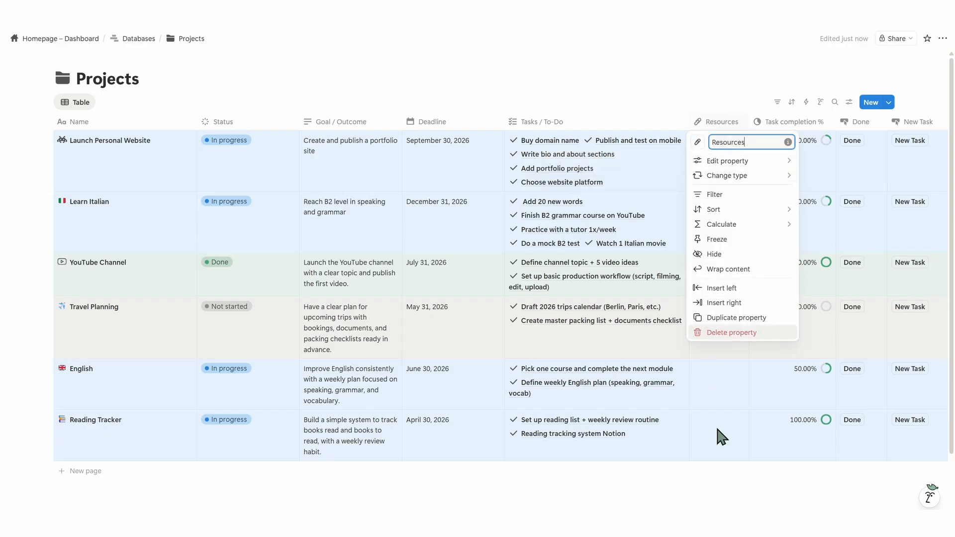
{"action": "left_click", "coordinate": [722, 438]}
{"action": "key", "text": "Escape"}
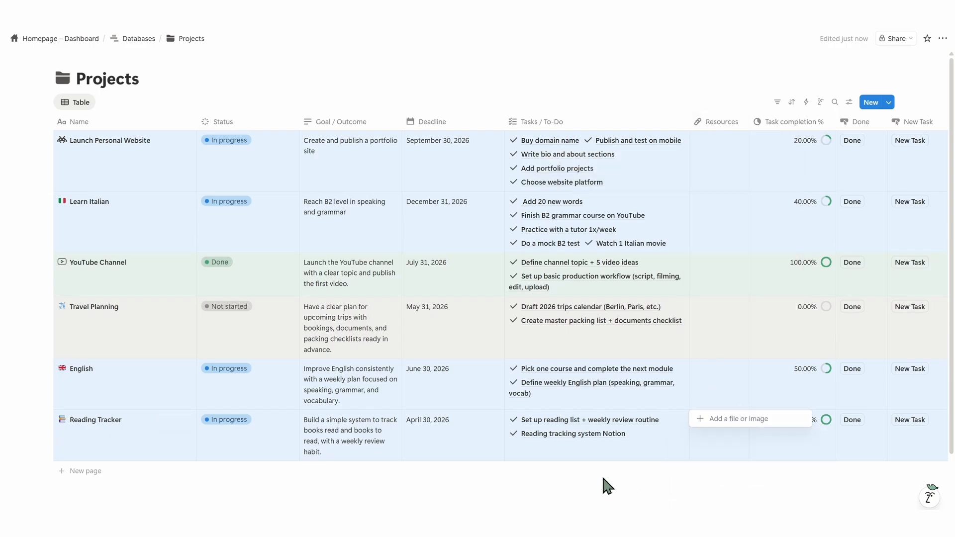
{"action": "key", "text": "Escape"}
- Review the Task completion % rollup's relation, property and calculation settings, including the Percent per group options
{"action": "scroll", "coordinate": [696, 473], "scroll_direction": "right", "scroll_amount": 3}
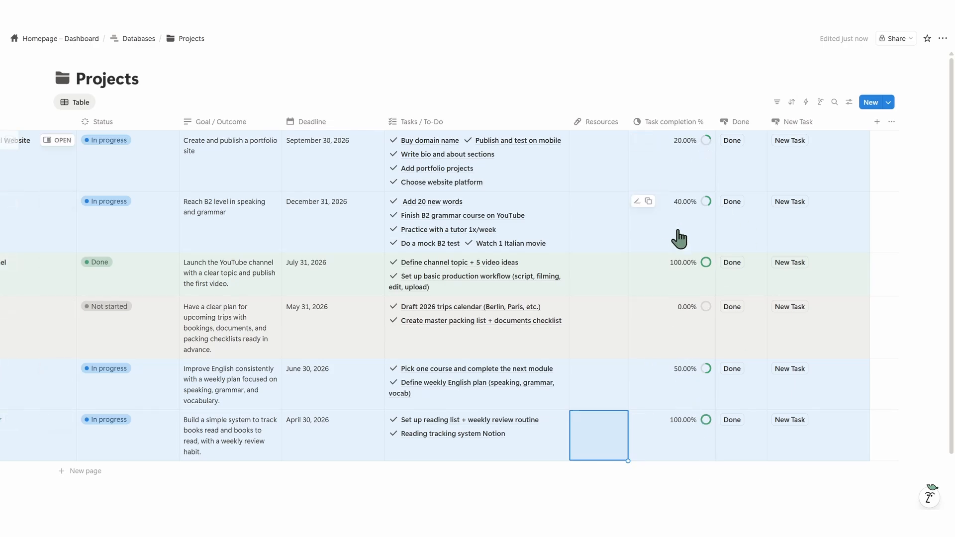
{"action": "left_click", "coordinate": [690, 169]}
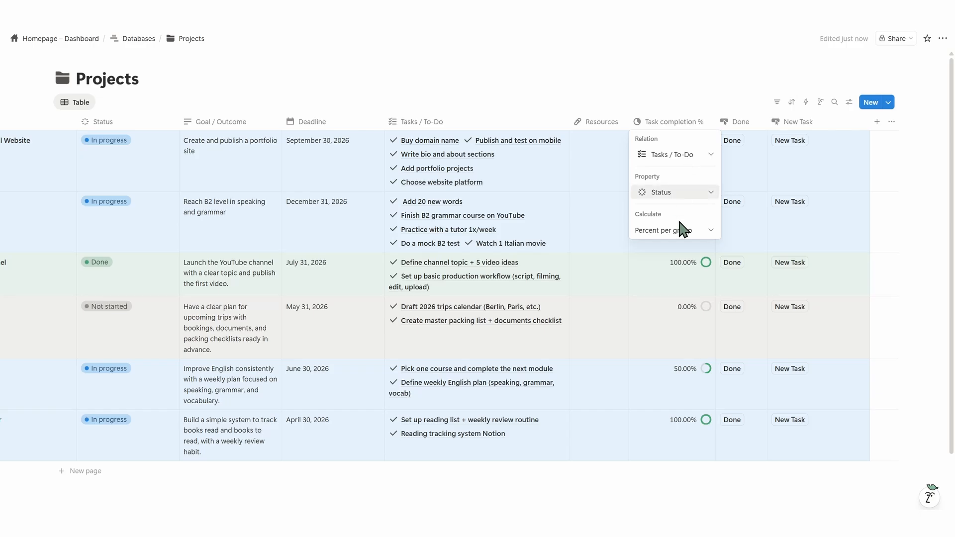
{"action": "left_click", "coordinate": [683, 232]}
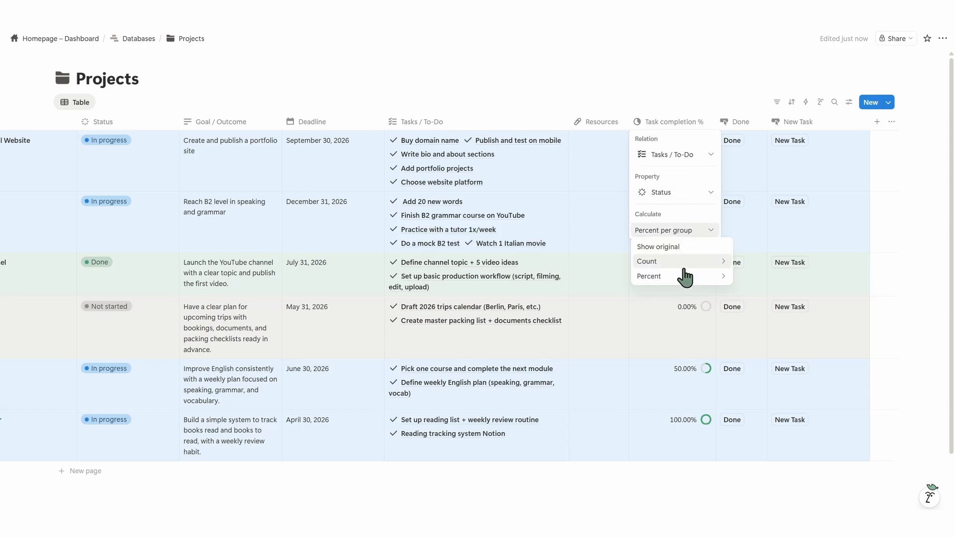
{"action": "mouse_move", "coordinate": [684, 276]}
{"action": "mouse_move", "coordinate": [777, 278]}
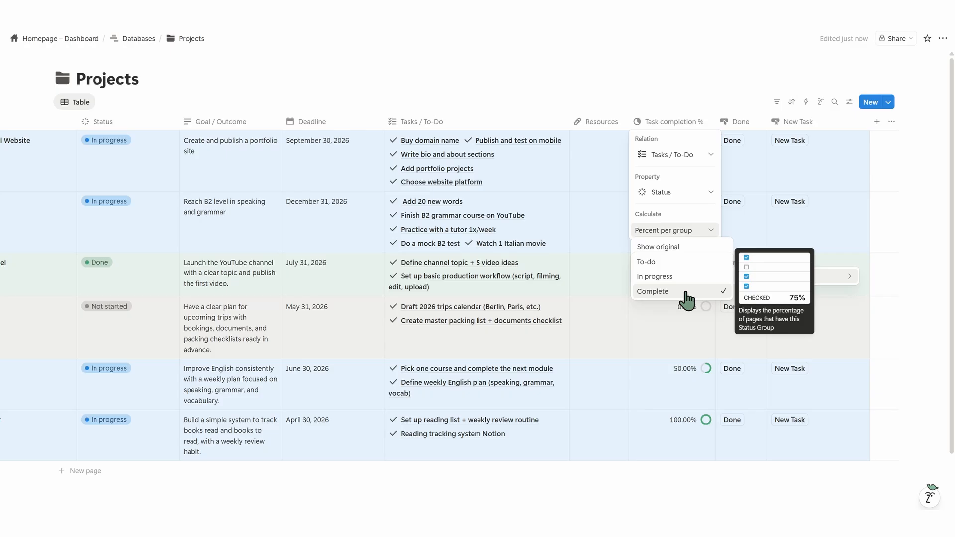
{"action": "left_click", "coordinate": [703, 474]}
{"action": "left_click", "coordinate": [725, 473]}
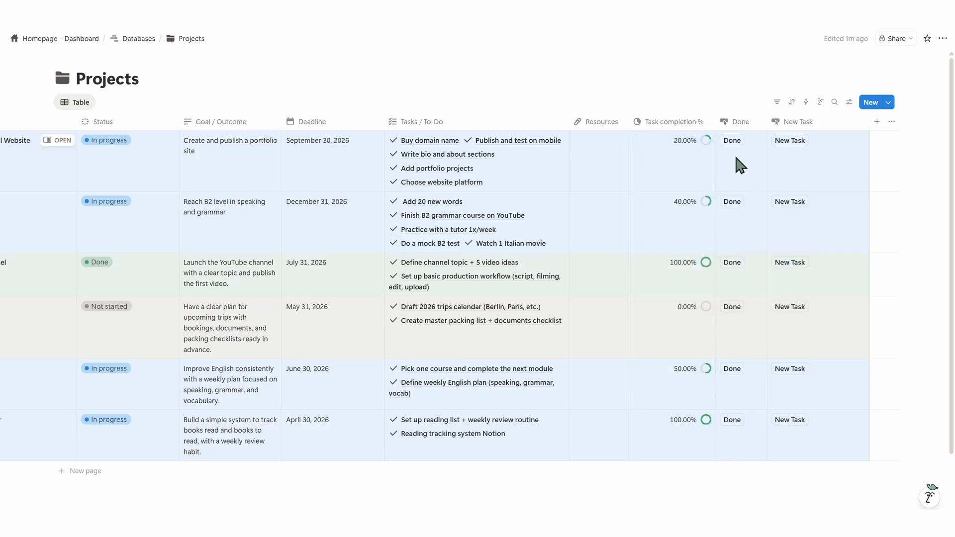
- Review the automation behind the Done button property in Projects and save it as it is
{"action": "left_click", "coordinate": [748, 123]}
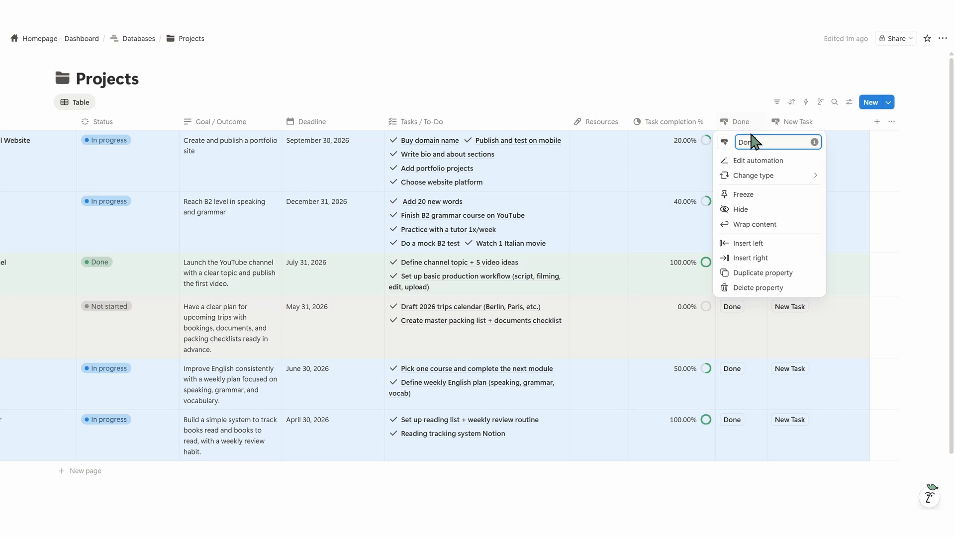
{"action": "left_click", "coordinate": [752, 160]}
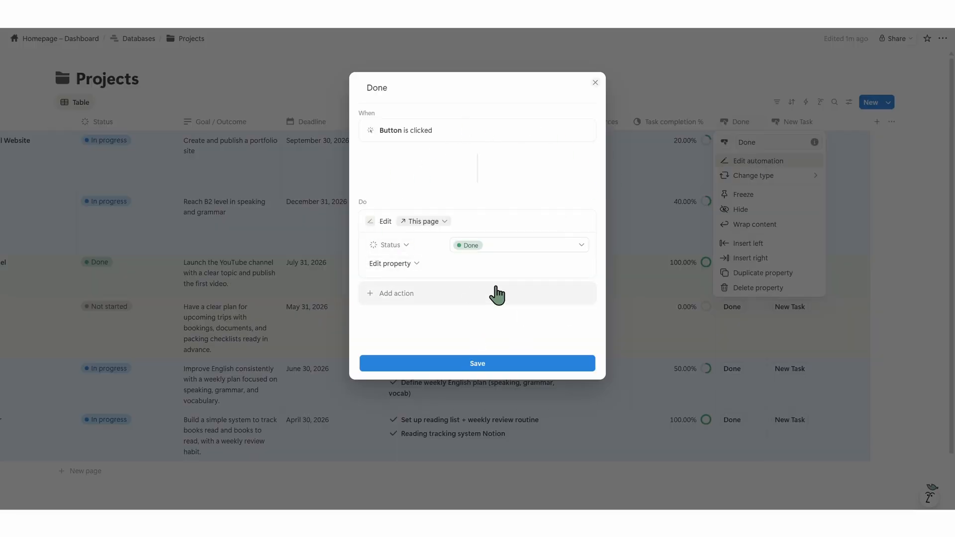
{"action": "left_click", "coordinate": [467, 364]}
{"action": "left_click", "coordinate": [713, 493]}
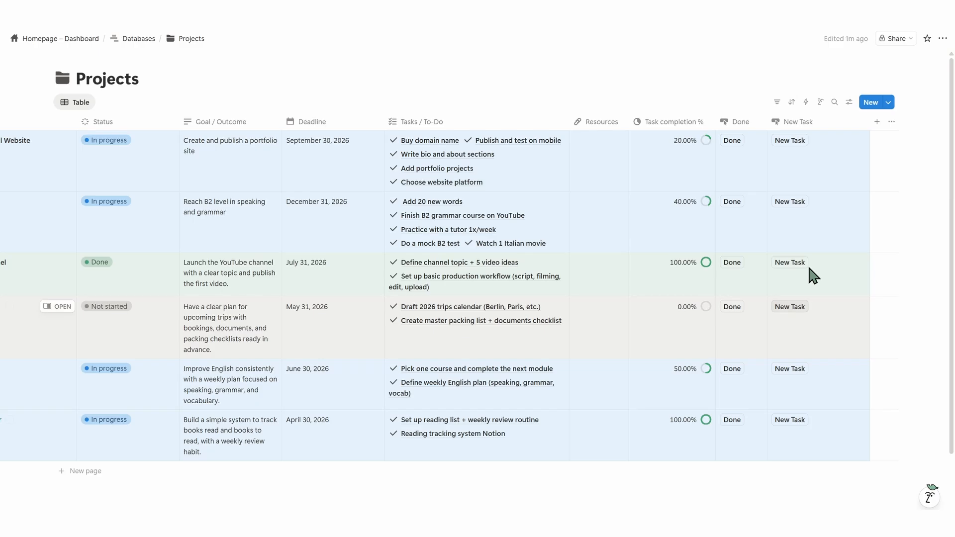
- Review the New Task button's automation in Projects, including its confirmation, add-page and open-page actions, and save it as it is
{"action": "left_click", "coordinate": [823, 122]}
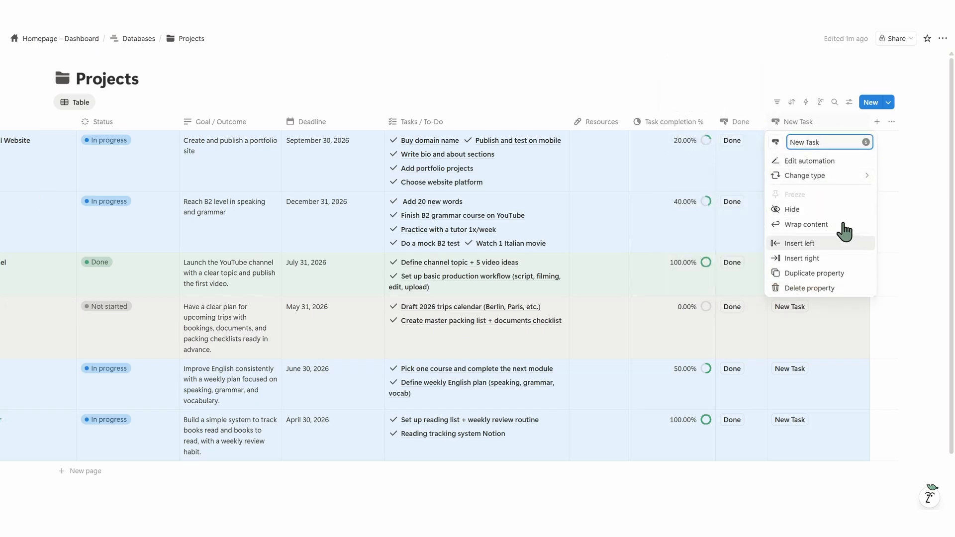
{"action": "left_click", "coordinate": [849, 160]}
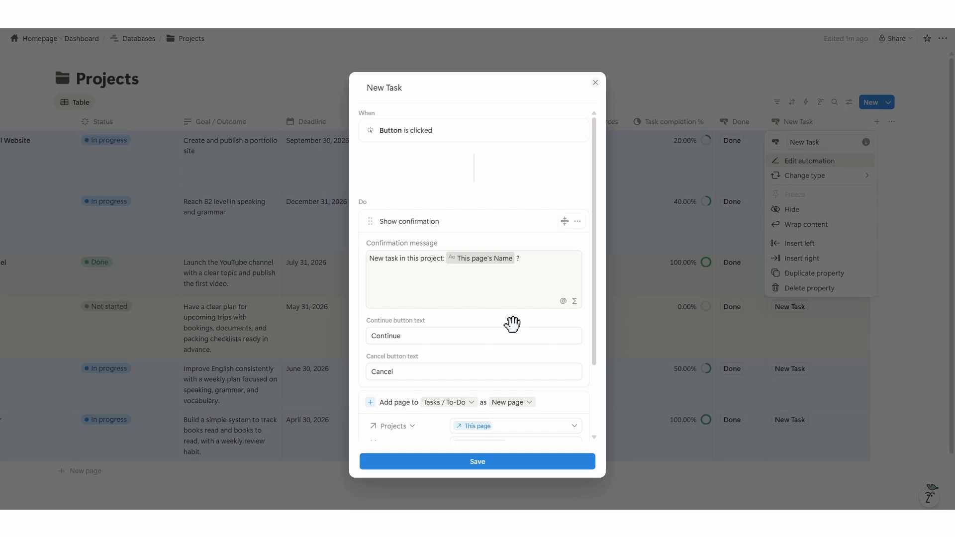
{"action": "left_click_drag", "start_coordinate": [594, 145], "coordinate": [598, 229]}
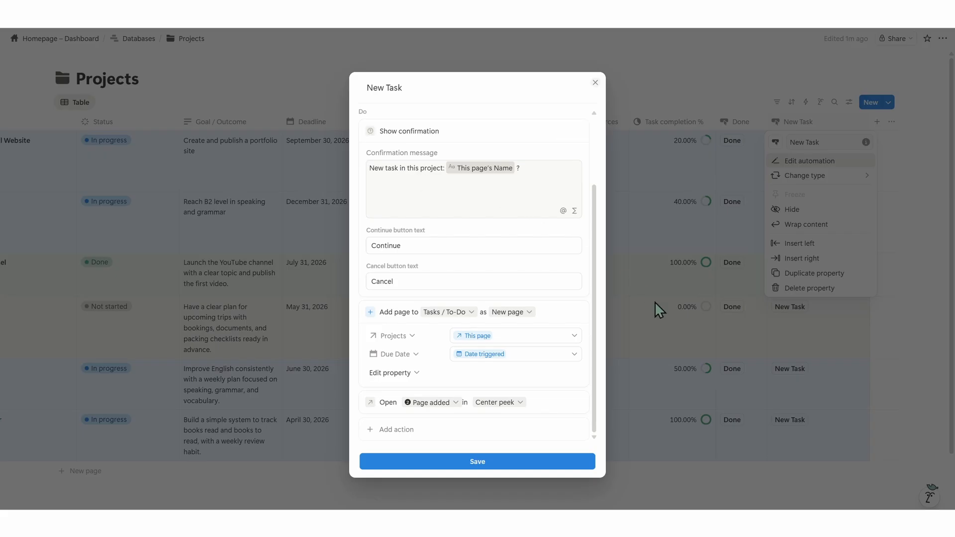
{"action": "left_click", "coordinate": [572, 463]}
{"action": "left_click", "coordinate": [670, 494]}
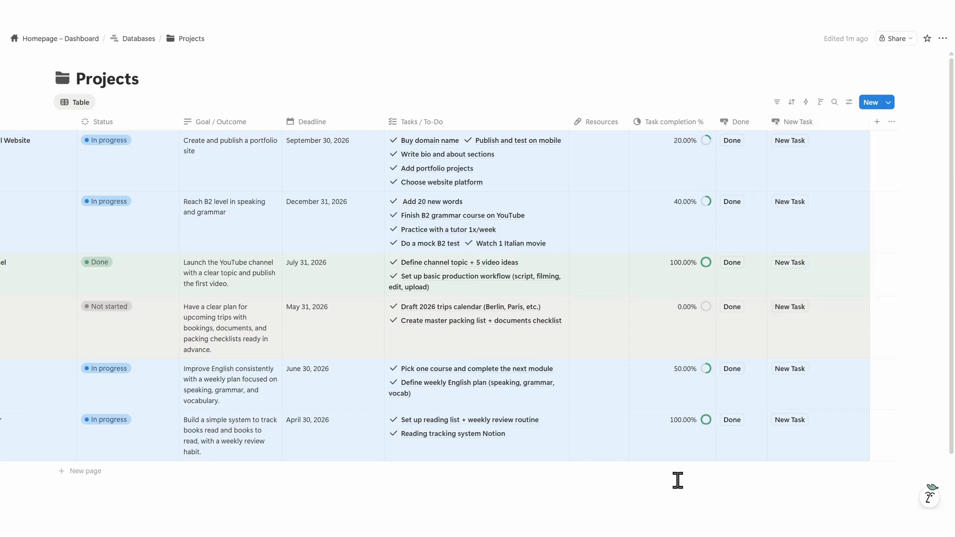
- Open the Tasks / To-Do database and inspect its default New page template in edit mode
{"action": "scroll", "coordinate": [580, 488], "scroll_direction": "left", "scroll_amount": 5}
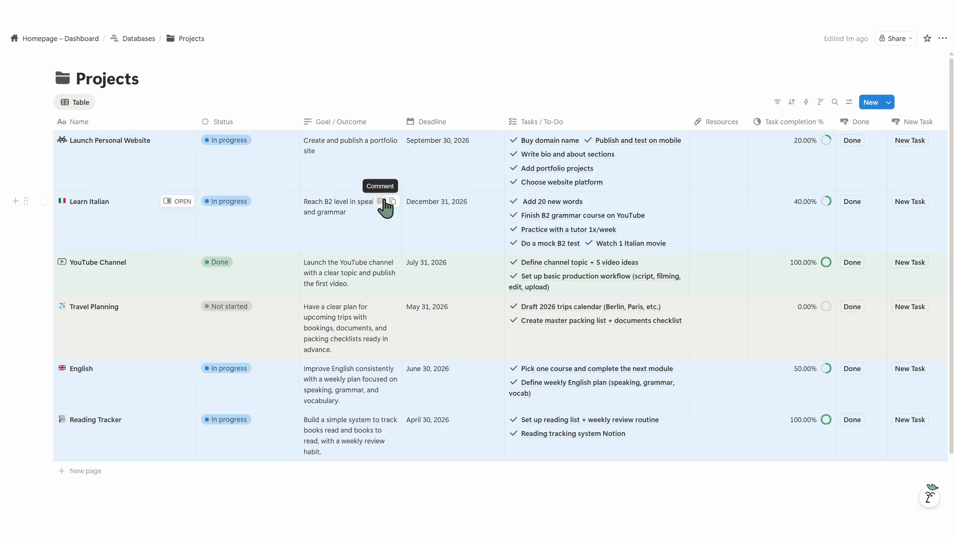
{"action": "left_click", "coordinate": [138, 38]}
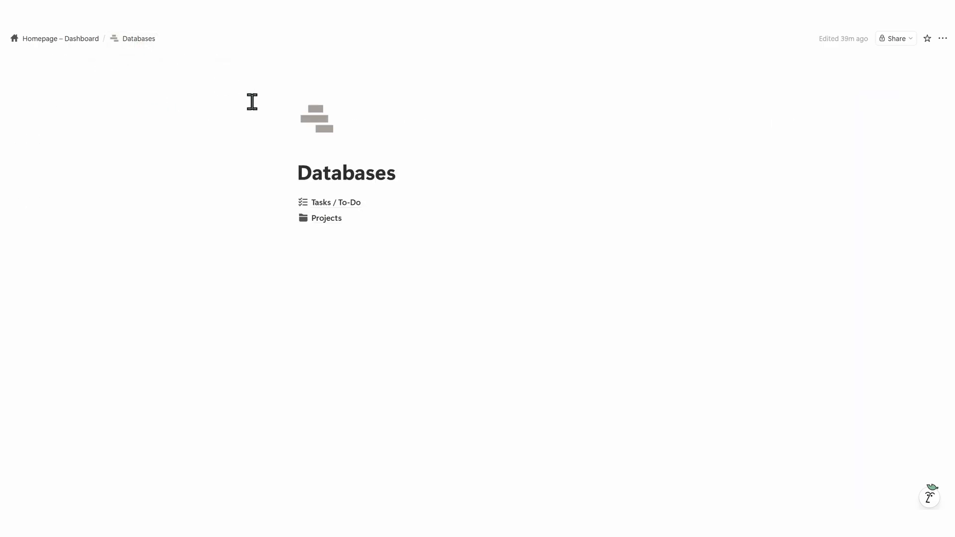
{"action": "left_click", "coordinate": [334, 200]}
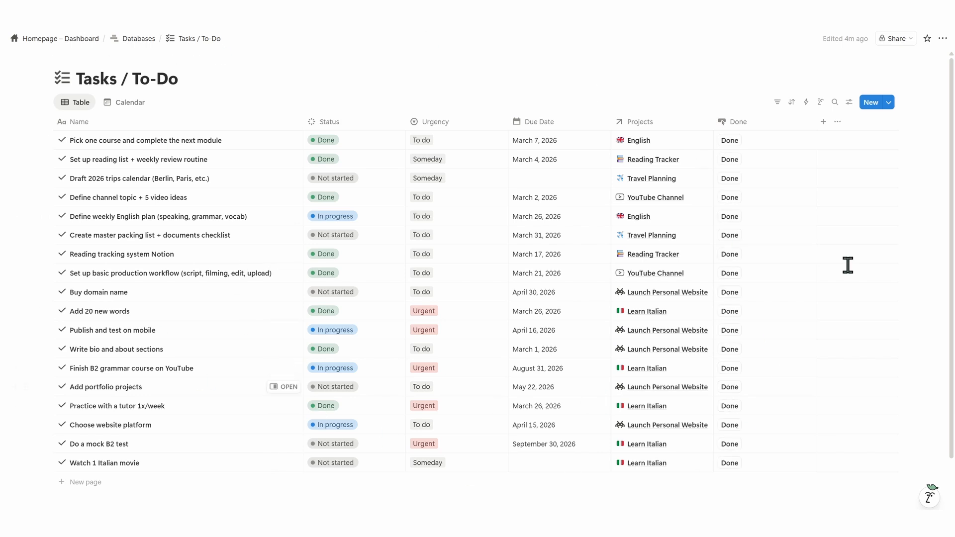
{"action": "left_click", "coordinate": [888, 102]}
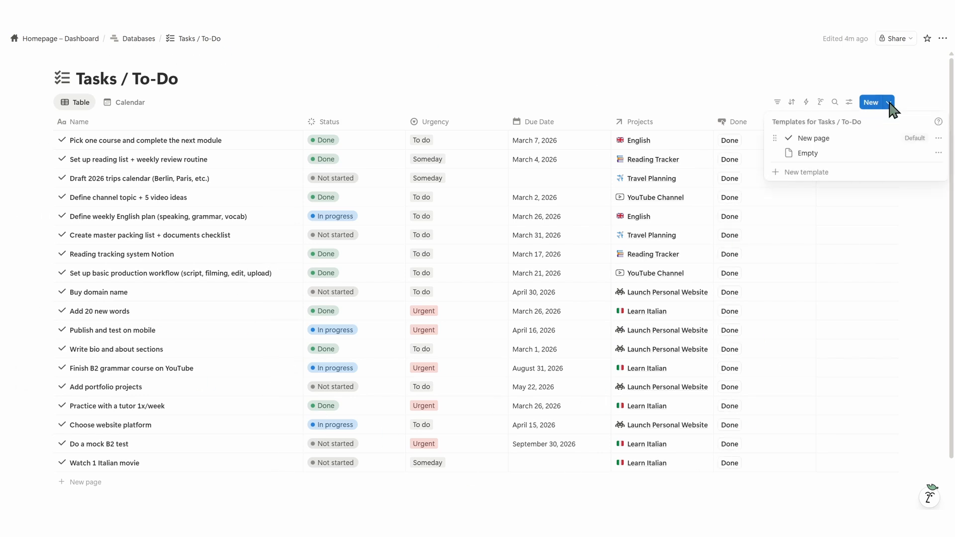
{"action": "left_click", "coordinate": [938, 139]}
{"action": "left_click", "coordinate": [823, 170]}
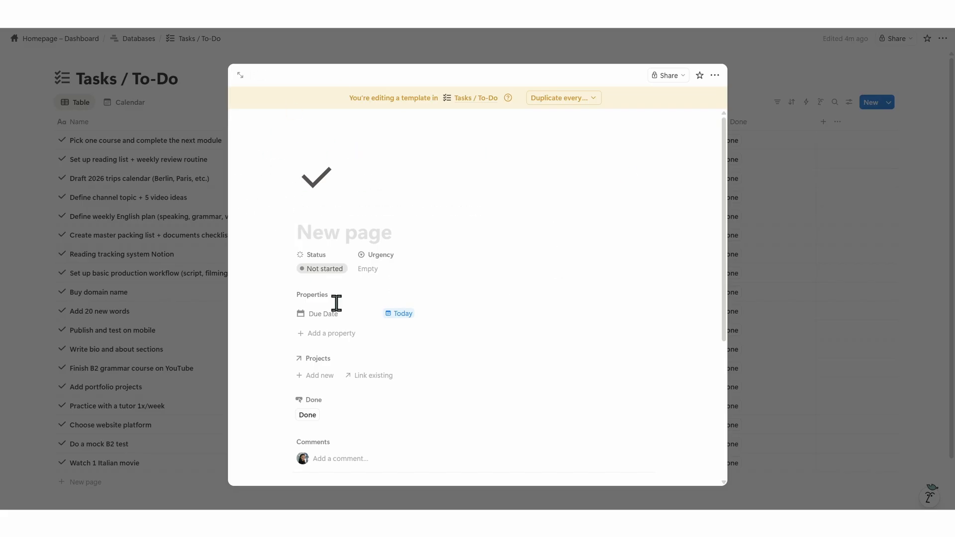
{"action": "left_click", "coordinate": [828, 276]}
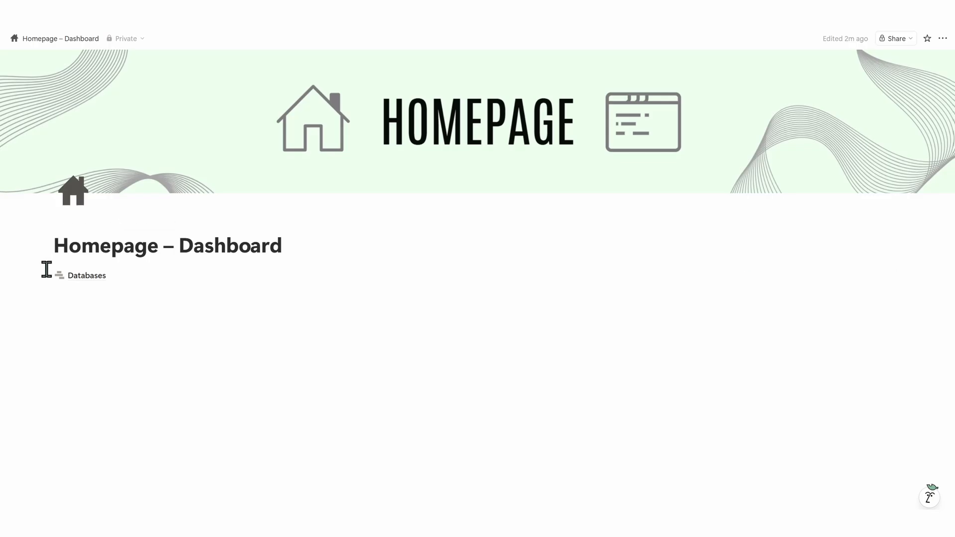
- Add a toggle heading 3 titled "New Task / Project" below the Databases link on the Homepage – Dashboard page
{"action": "left_click", "coordinate": [69, 305]}
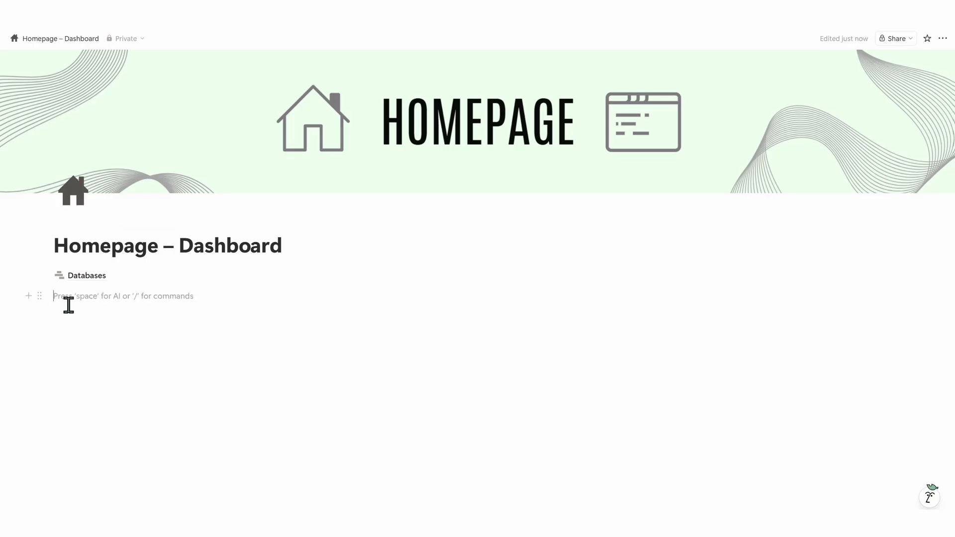
{"action": "type", "text": "/3"}
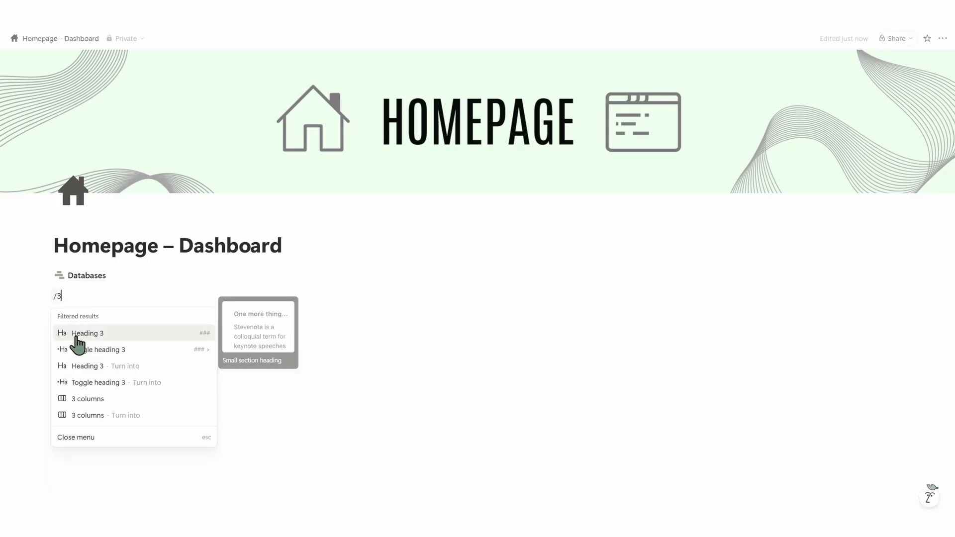
{"action": "left_click", "coordinate": [122, 386]}
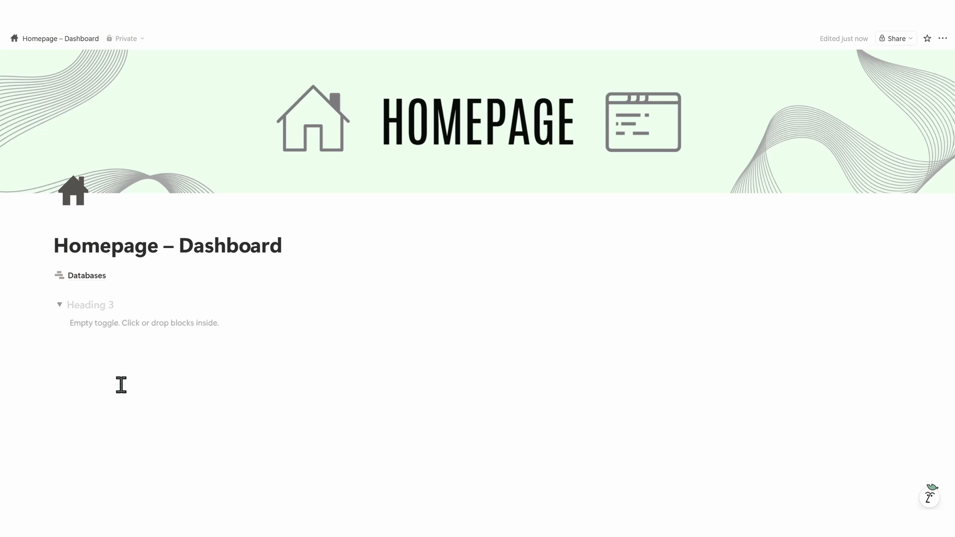
{"action": "type", "text": "New Task /"}
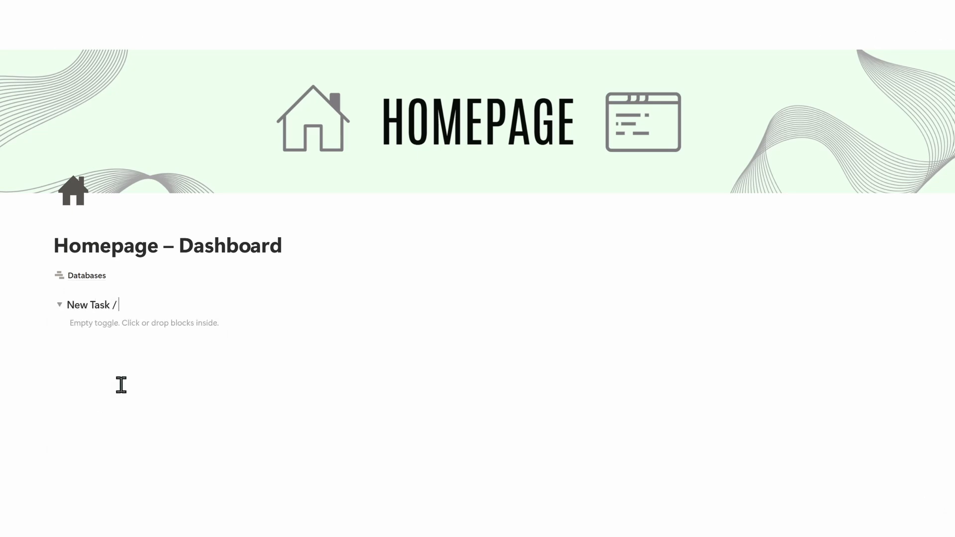
{"action": "type", "text": " Project"}
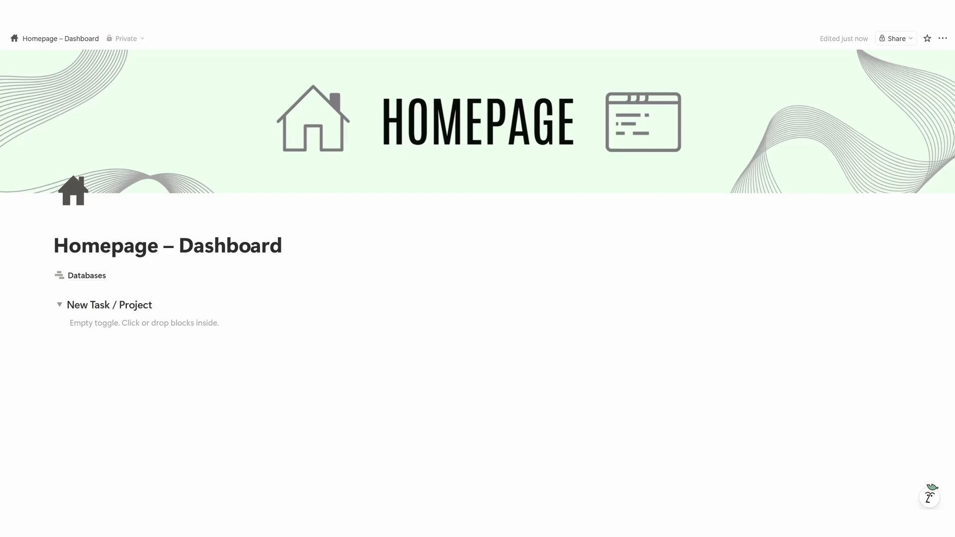
- Insert a two-column layout inside the New Task / Project toggle
{"action": "left_click", "coordinate": [164, 323]}
{"action": "type", "text": "/2"}
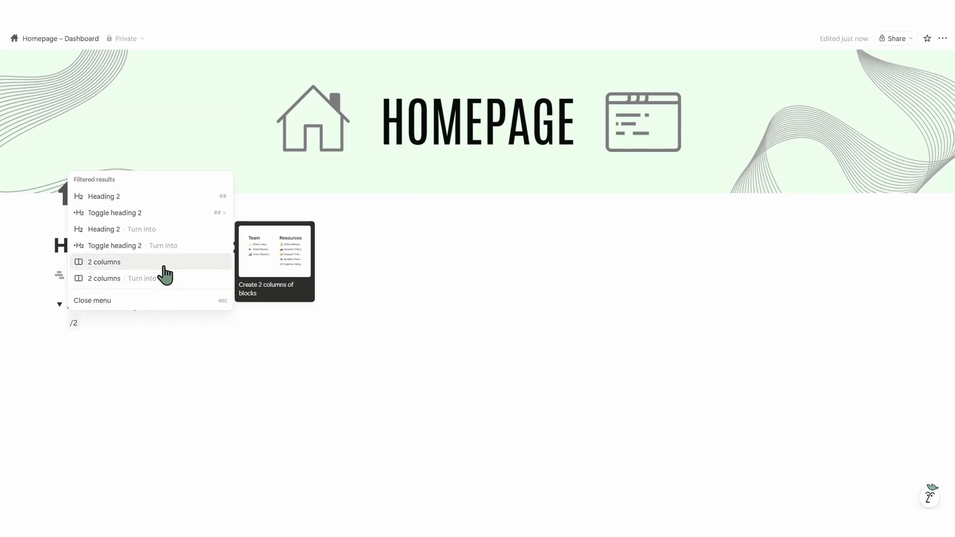
{"action": "key", "text": "BackSpace"}
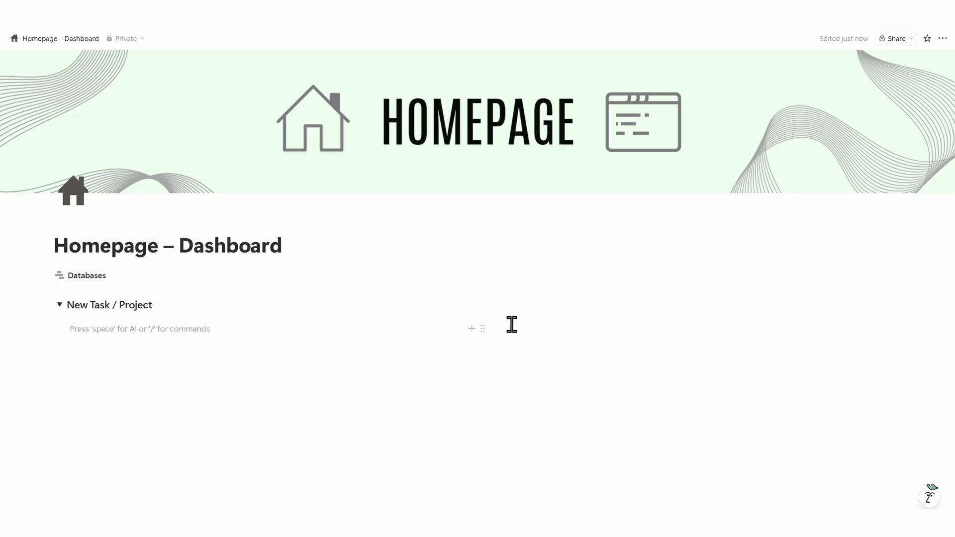
{"action": "left_click", "coordinate": [512, 324]}
- Insert a button named "New task To do" with a checkmark icon in the first column of the New Task / Project toggle
{"action": "left_click", "coordinate": [239, 332]}
{"action": "type", "text": "/bu"}
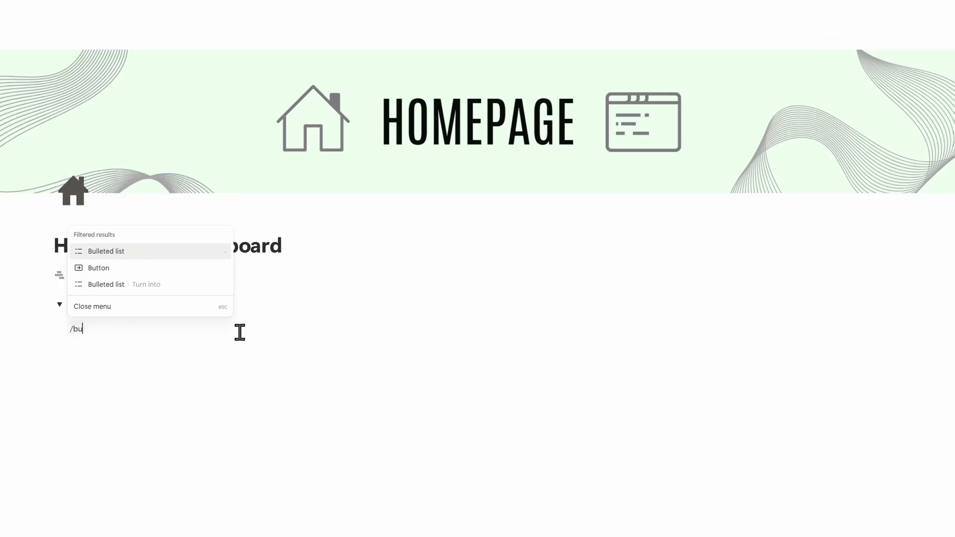
{"action": "left_click", "coordinate": [187, 270]}
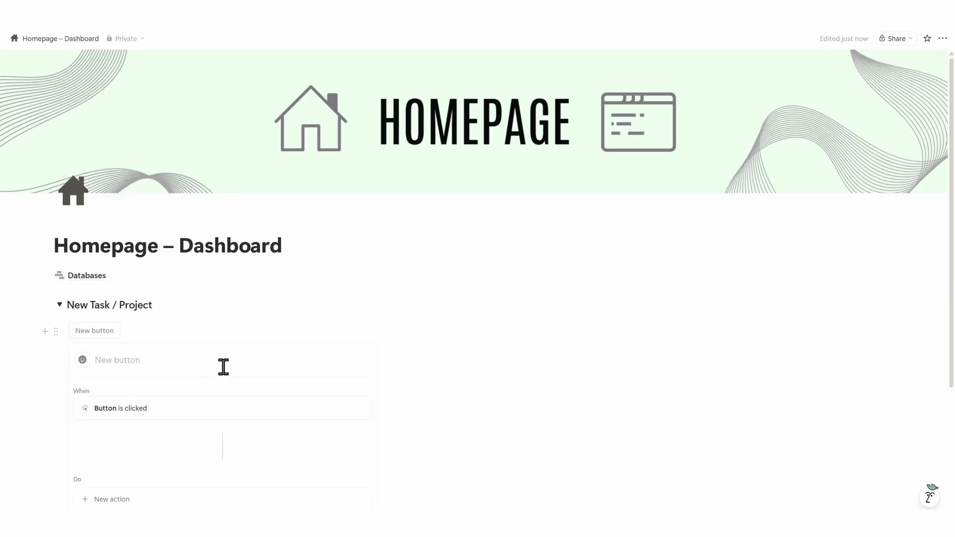
{"action": "type", "text": "New tas"}
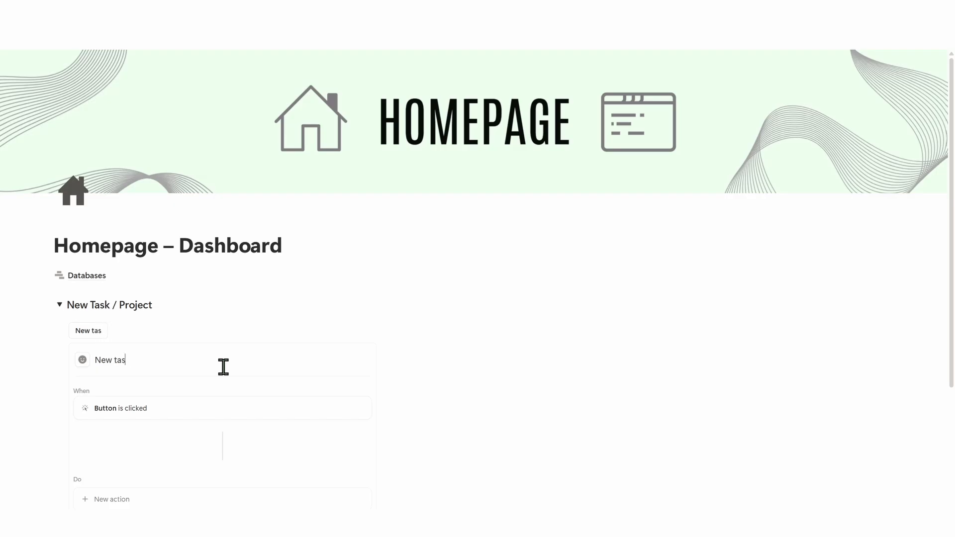
{"action": "type", "text": "k To do"}
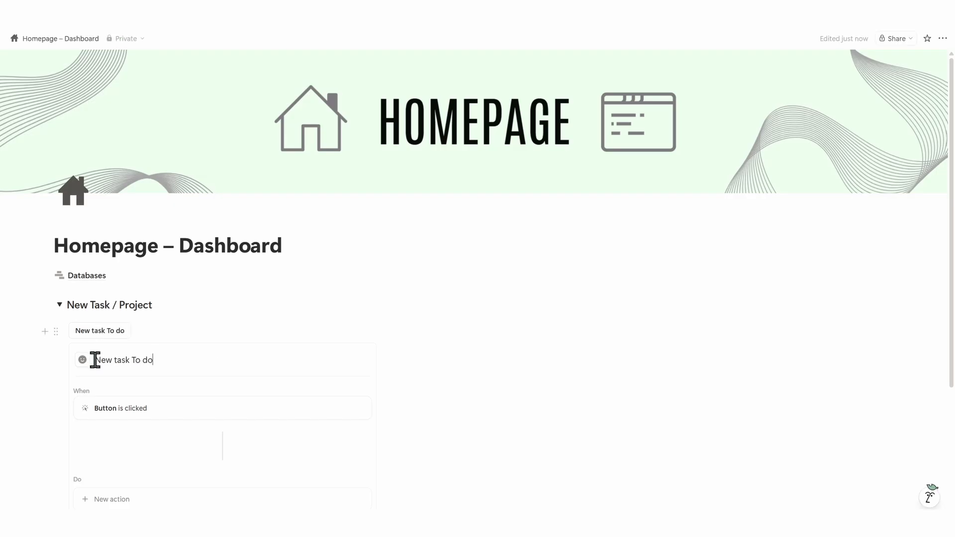
{"action": "left_click", "coordinate": [82, 360]}
{"action": "left_click", "coordinate": [79, 283]}
- Add a Show confirmation action to the button with the message "New task To do?"
{"action": "scroll", "coordinate": [266, 383], "scroll_direction": "down", "scroll_amount": 2}
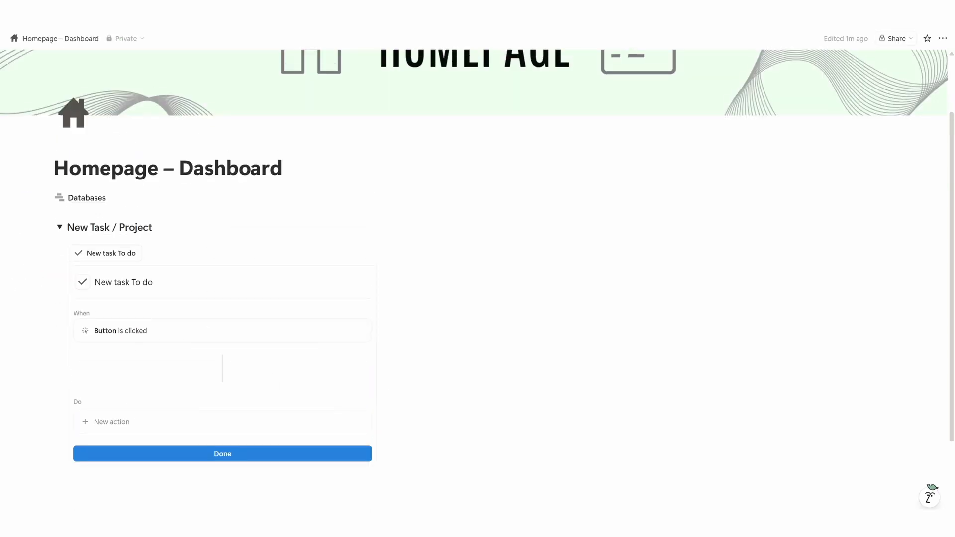
{"action": "left_click", "coordinate": [170, 421]}
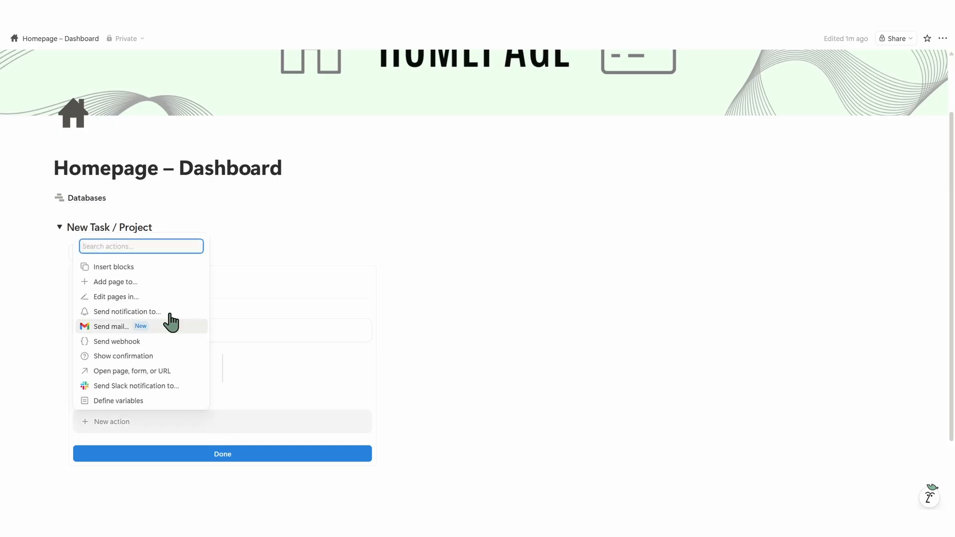
{"action": "left_click", "coordinate": [121, 357]}
{"action": "left_click_drag", "start_coordinate": [193, 303], "coordinate": [100, 332]}
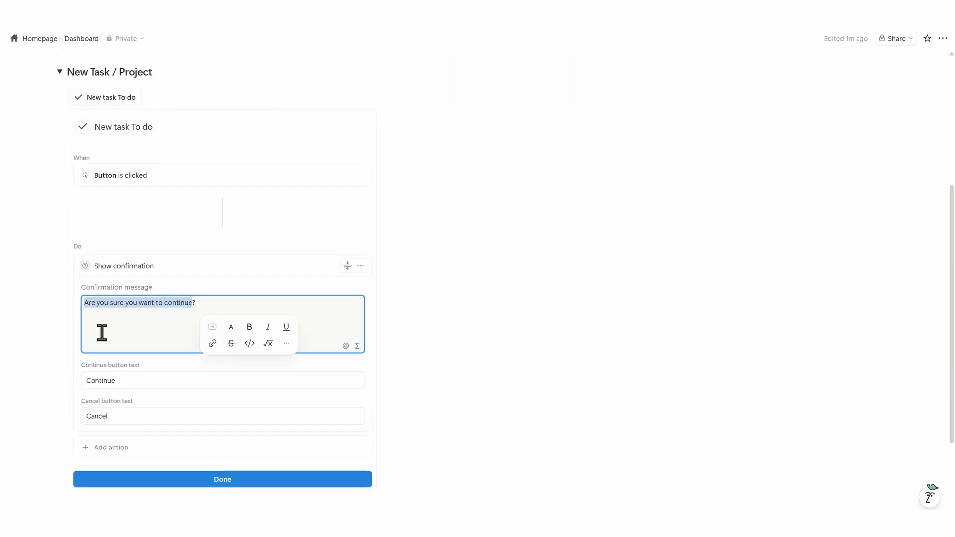
{"action": "type", "text": "N"}
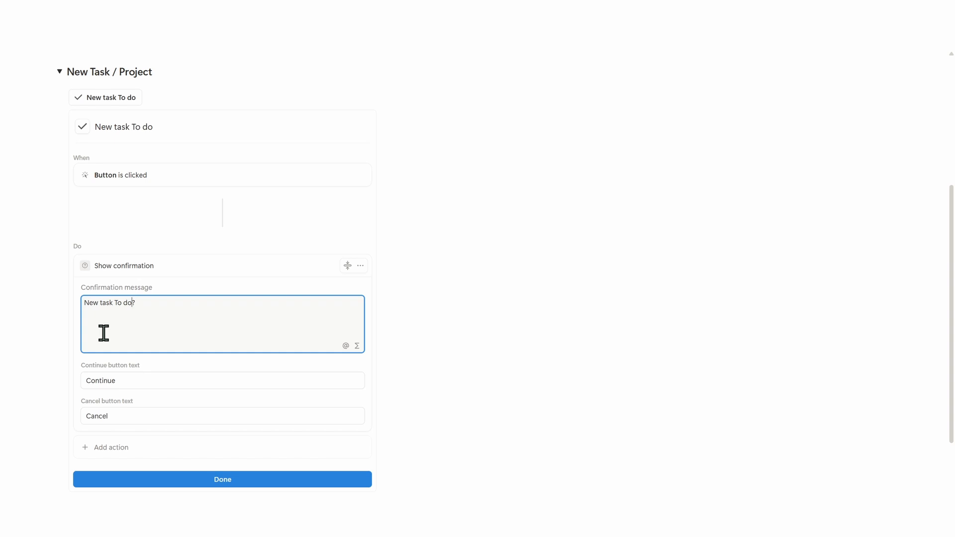
- Add an action that adds a page to the Tasks / To-Do database listed under Homepage – Dashboard / Databases
{"action": "scroll", "coordinate": [270, 354], "scroll_direction": "down", "scroll_amount": 2}
{"action": "left_click", "coordinate": [122, 373]}
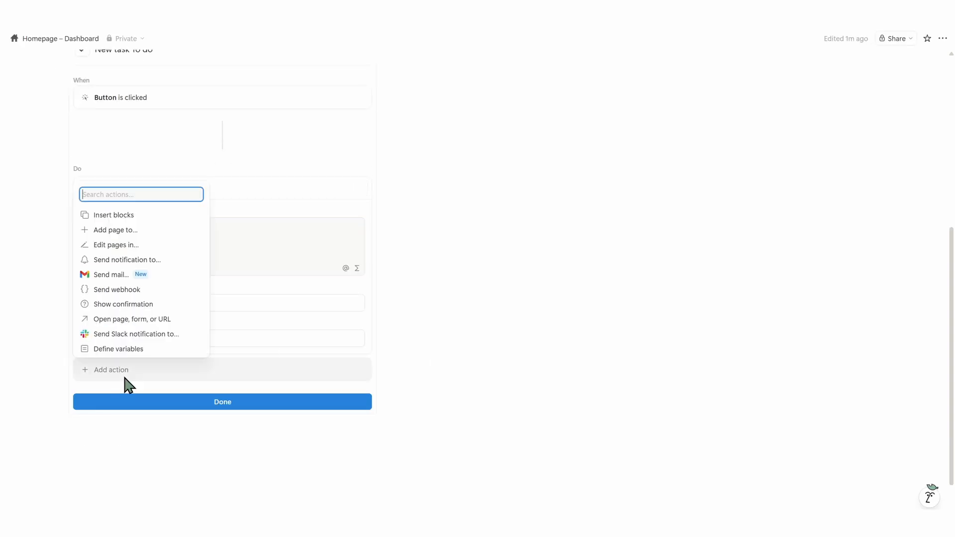
{"action": "left_click", "coordinate": [119, 229]}
{"action": "left_click", "coordinate": [188, 371]}
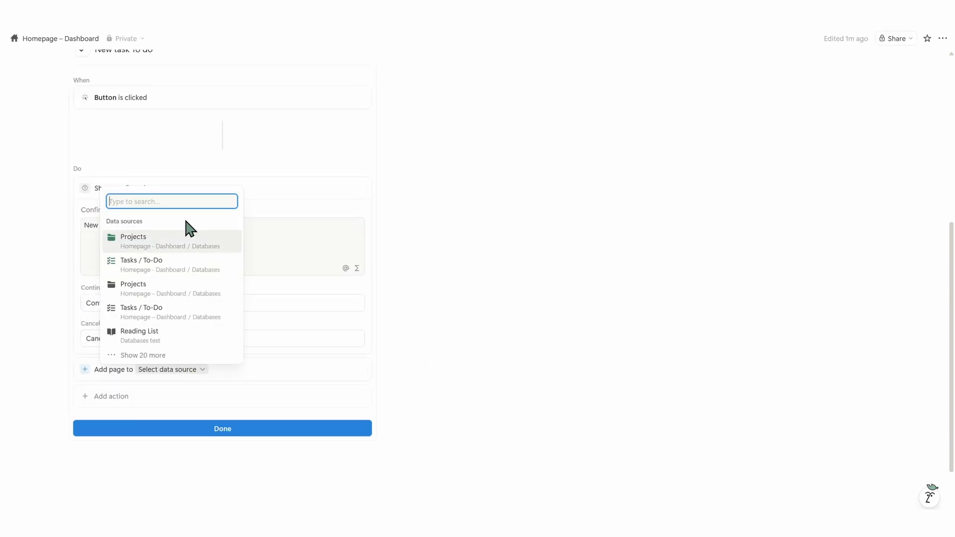
{"action": "left_click", "coordinate": [169, 311]}
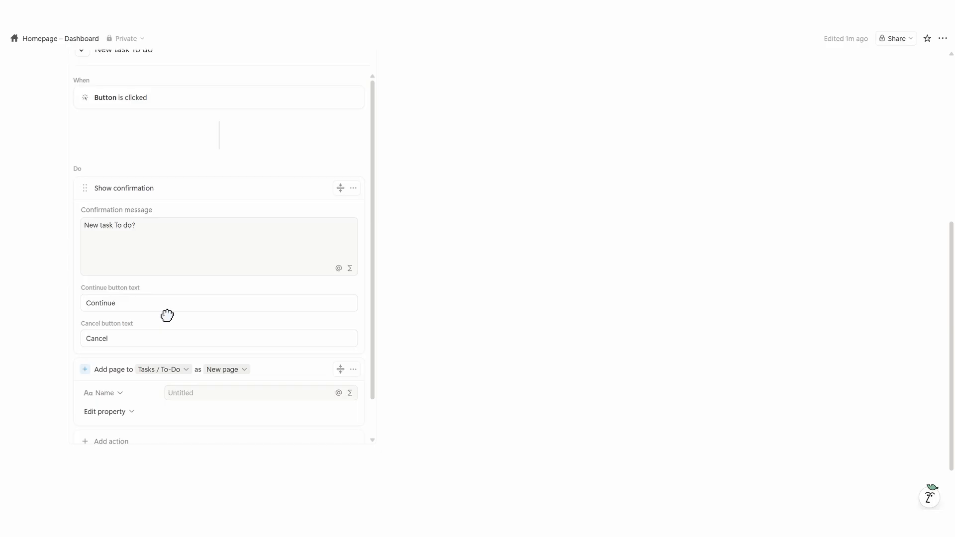
- Replace the Name property in the add-page action with Due Date, set to Date triggered
{"action": "left_click", "coordinate": [120, 394]}
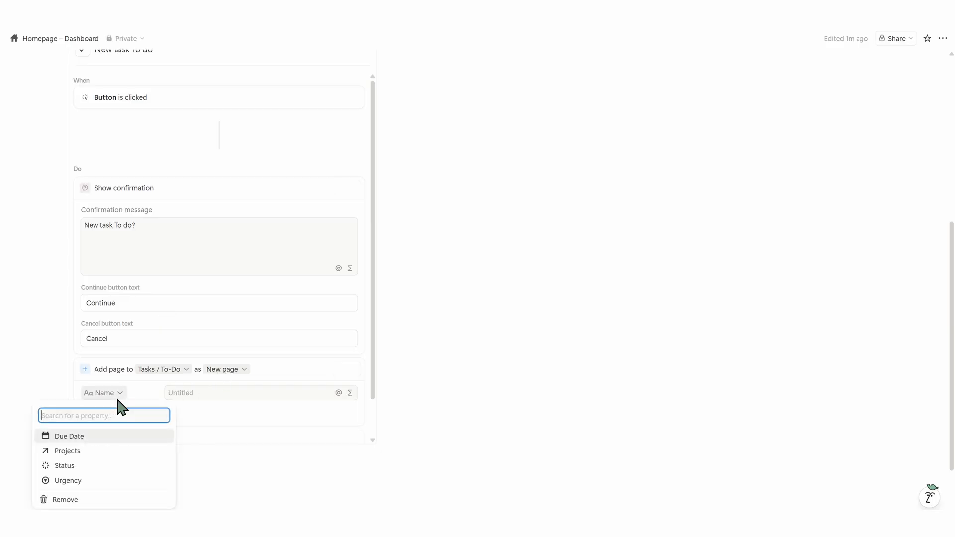
{"action": "left_click", "coordinate": [112, 495]}
{"action": "left_click", "coordinate": [128, 394]}
{"action": "left_click", "coordinate": [141, 444]}
{"action": "left_click", "coordinate": [253, 393]}
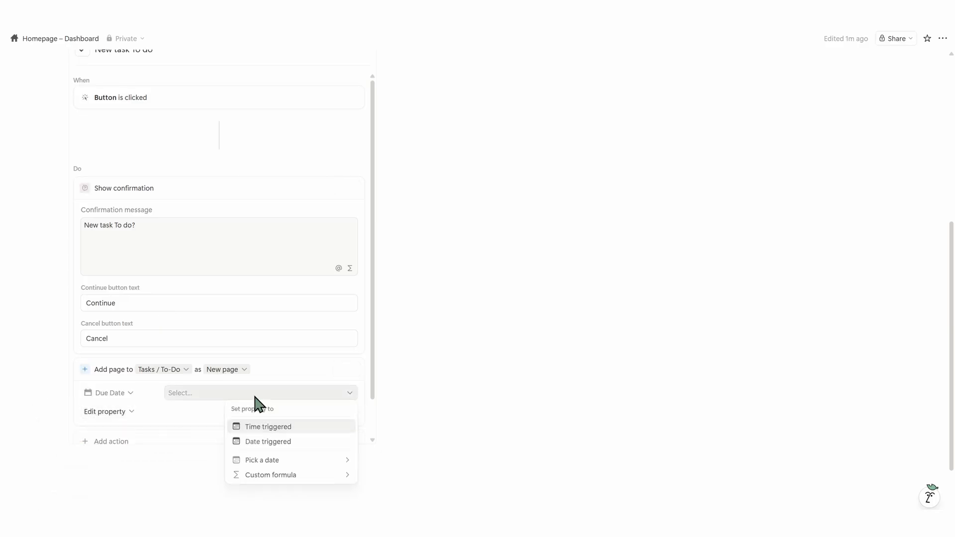
{"action": "left_click", "coordinate": [265, 439]}
- Add the Status property set to Not started and the Urgency property set to To do for the new page
{"action": "left_click", "coordinate": [105, 412]}
{"action": "left_click", "coordinate": [70, 484]}
{"action": "left_click", "coordinate": [230, 412]}
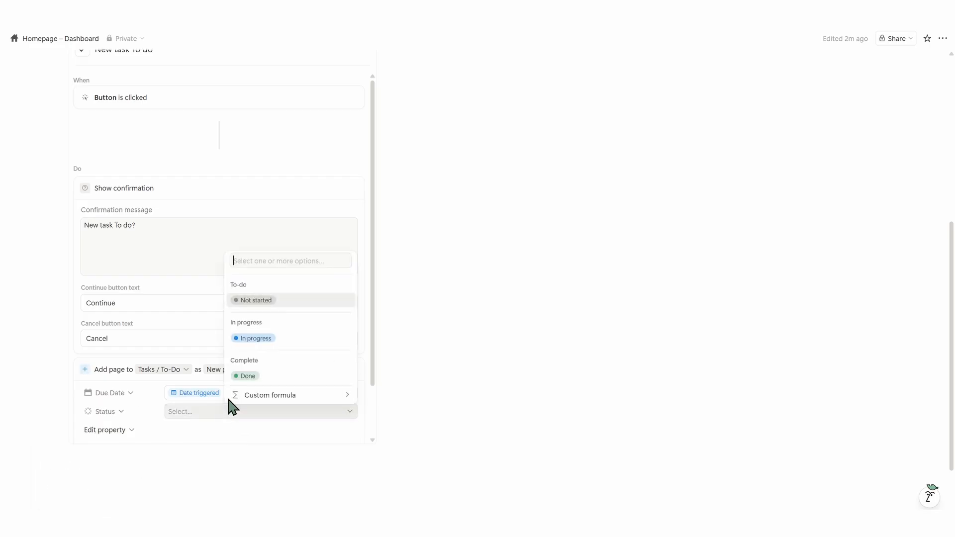
{"action": "left_click", "coordinate": [279, 299]}
{"action": "left_click", "coordinate": [115, 430]}
{"action": "left_click", "coordinate": [108, 503]}
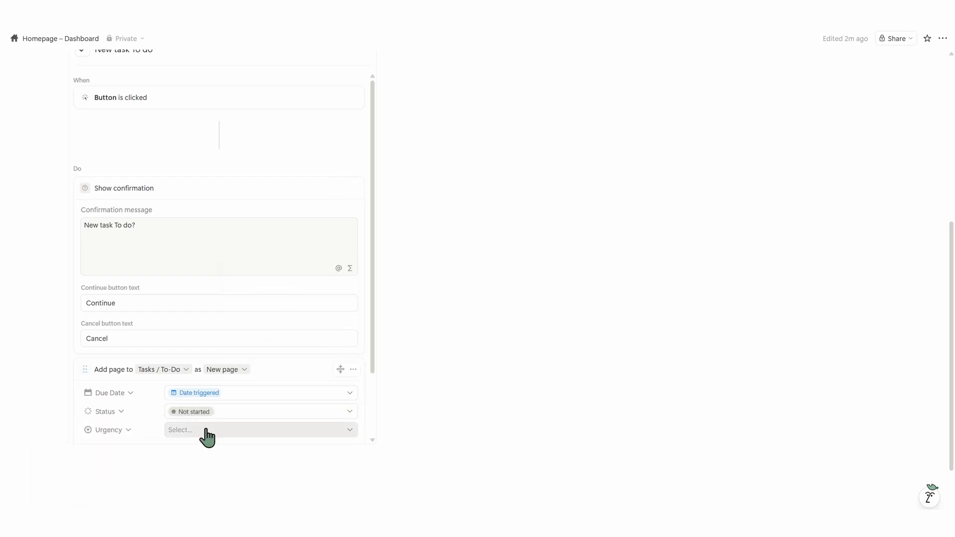
{"action": "left_click", "coordinate": [207, 431]}
{"action": "left_click", "coordinate": [272, 395]}
- Add an action that opens the added page in Center peek, and finish the New task To do button
{"action": "scroll", "coordinate": [253, 375], "scroll_direction": "down", "scroll_amount": 2}
{"action": "left_click", "coordinate": [188, 404]}
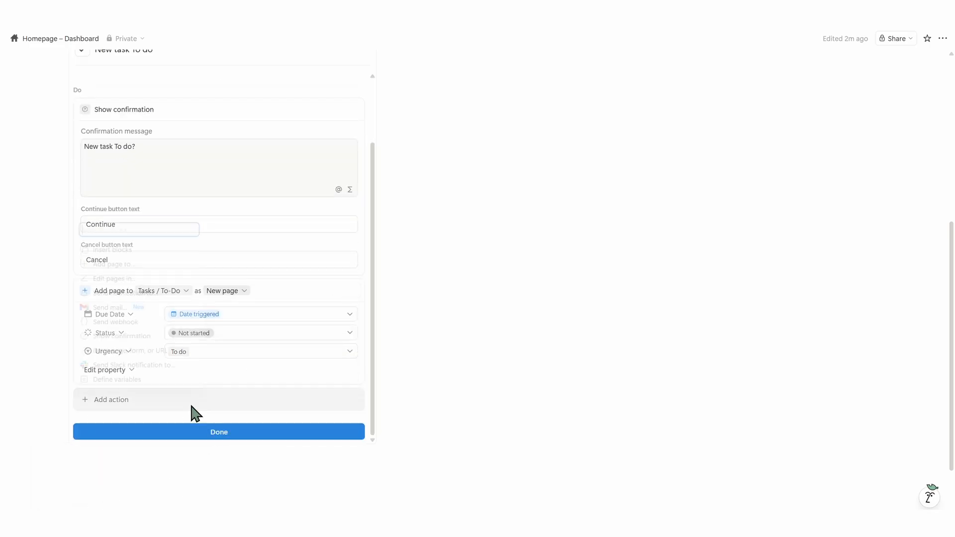
{"action": "left_click", "coordinate": [154, 350]}
{"action": "left_click", "coordinate": [137, 401]}
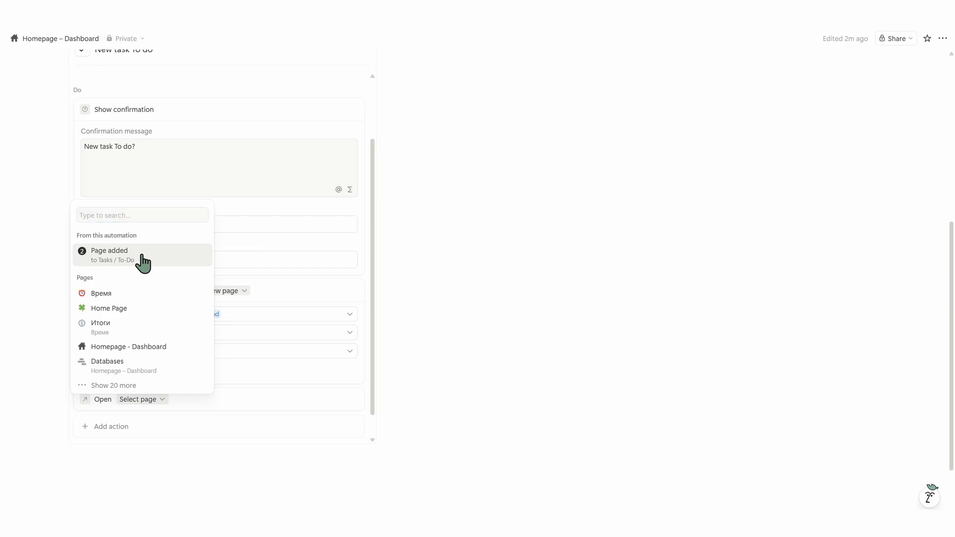
{"action": "left_click", "coordinate": [142, 263]}
{"action": "left_click", "coordinate": [174, 403]}
{"action": "left_click", "coordinate": [176, 403]}
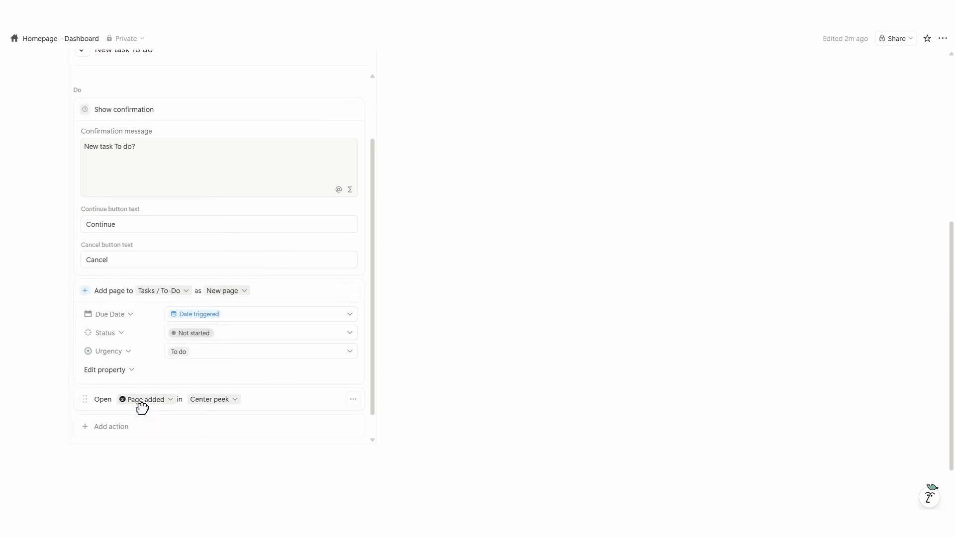
{"action": "scroll", "coordinate": [254, 425], "scroll_direction": "down", "scroll_amount": 1}
{"action": "left_click", "coordinate": [230, 432]}
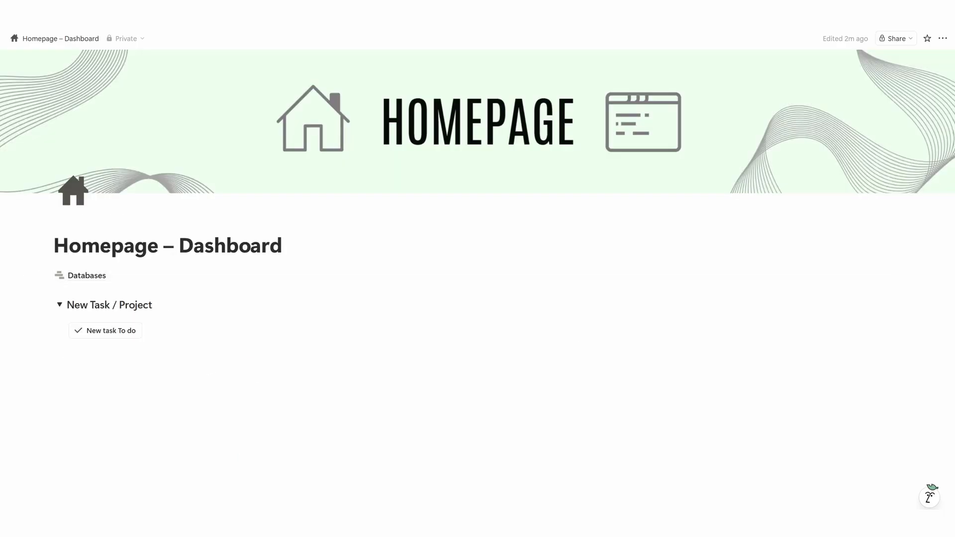
- Duplicate the New task To do button and rename the copy "New task Urgent"
{"action": "left_click", "coordinate": [60, 331]}
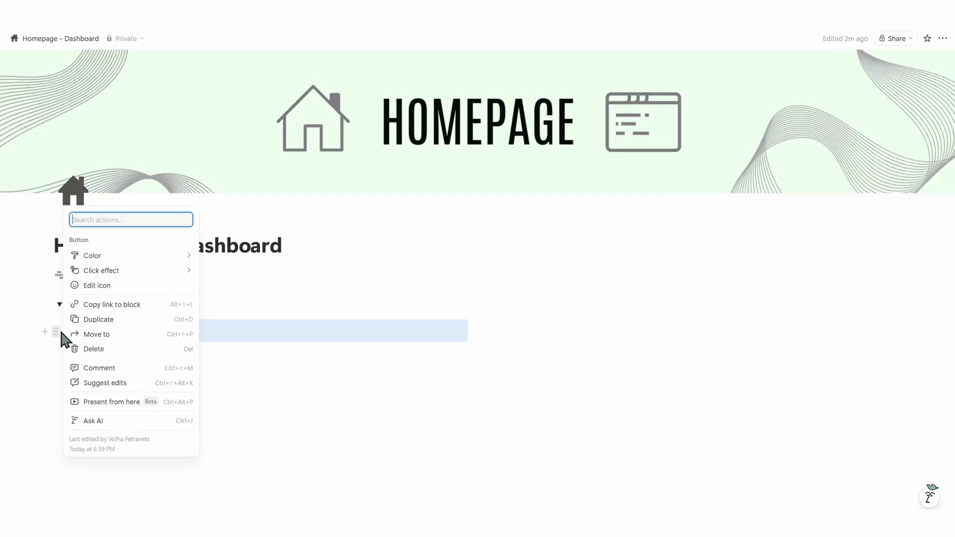
{"action": "left_click", "coordinate": [145, 320]}
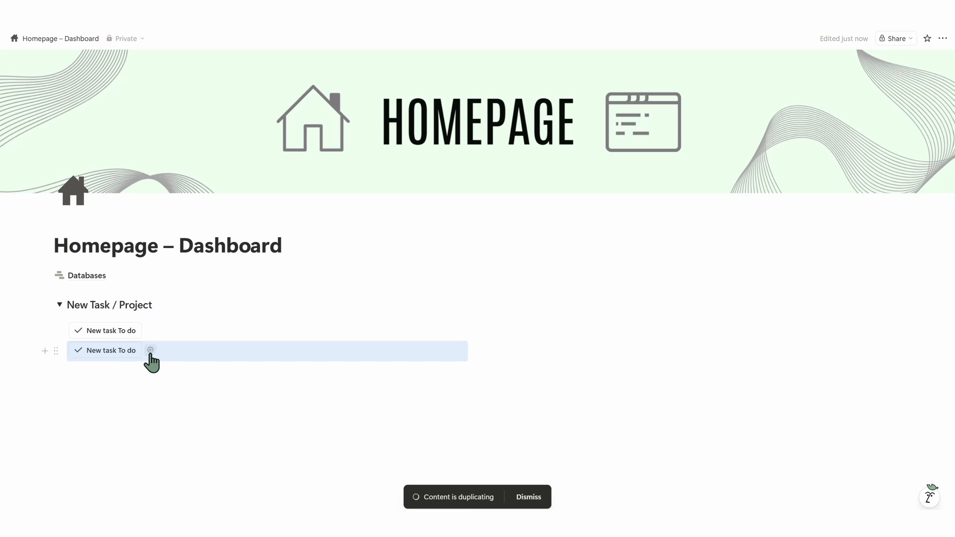
{"action": "left_click", "coordinate": [149, 352]}
{"action": "key", "text": "BackSpace"}
{"action": "key", "text": "BackSpace"}
{"action": "key", "text": "BackSpace"}
{"action": "key", "text": "BackSpace"}
{"action": "key", "text": "BackSpace"}
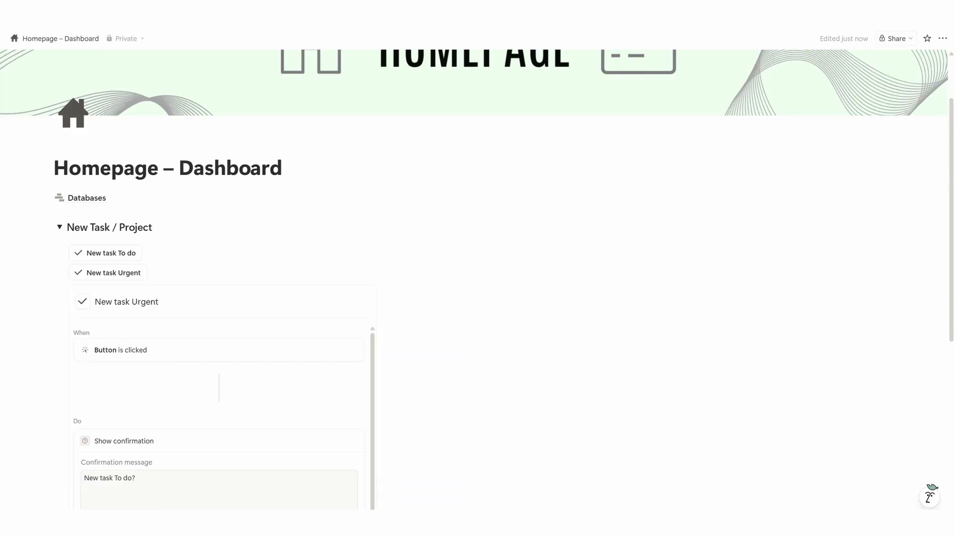
- Change the New task Urgent button's confirmation message to "New task Urgent?"
{"action": "scroll", "coordinate": [199, 398], "scroll_direction": "down", "scroll_amount": 2}
{"action": "left_click", "coordinate": [131, 401]}
{"action": "key", "text": "BackSpace"}
{"action": "key", "text": "BackSpace"}
{"action": "key", "text": "BackSpace"}
{"action": "key", "text": "BackSpace"}
{"action": "key", "text": "BackSpace"}
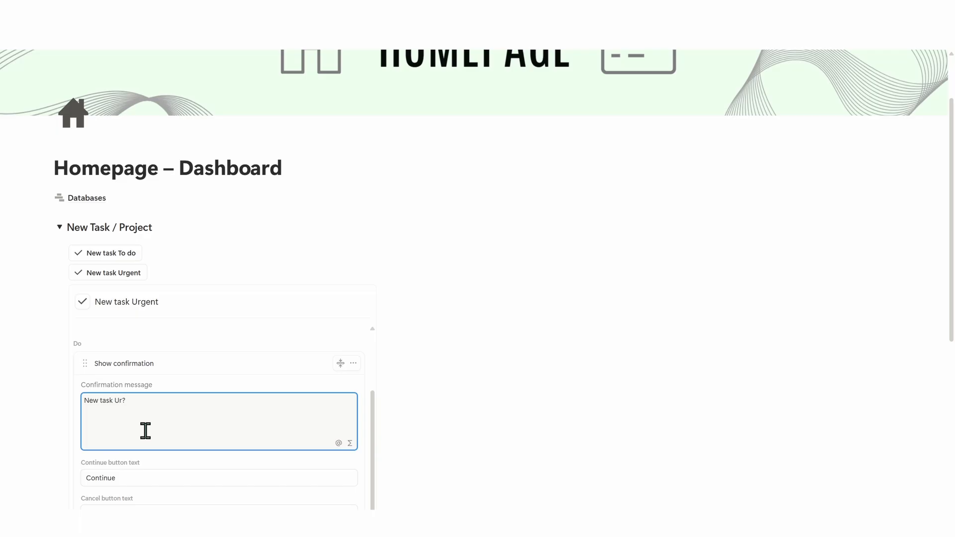
{"action": "type", "text": "Urgent"}
- Set Urgency to Urgent in the New task Urgent button's add-page action and finish editing the button
{"action": "scroll", "coordinate": [215, 350], "scroll_direction": "down", "scroll_amount": 4}
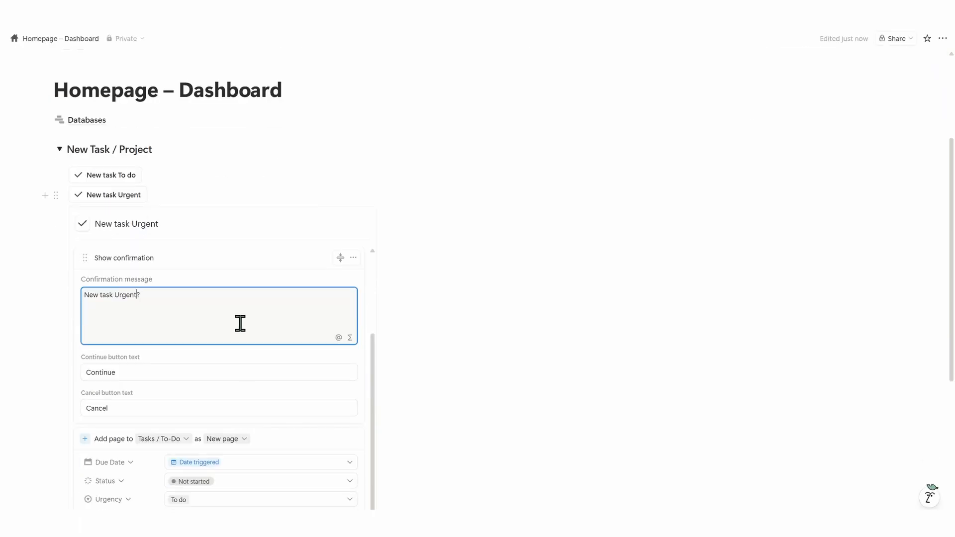
{"action": "left_click", "coordinate": [266, 428]}
{"action": "left_click", "coordinate": [269, 362]}
{"action": "scroll", "coordinate": [271, 335], "scroll_direction": "up", "scroll_amount": 1}
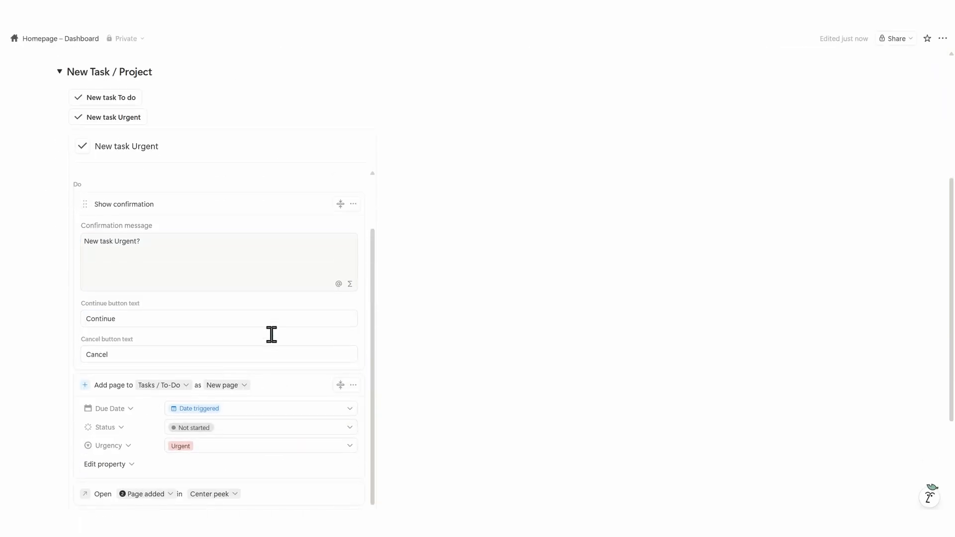
{"action": "scroll", "coordinate": [231, 433], "scroll_direction": "down", "scroll_amount": 1}
{"action": "scroll", "coordinate": [231, 433], "scroll_direction": "down", "scroll_amount": 3}
- Give the New task Urgent button a red background color
{"action": "left_click", "coordinate": [56, 348]}
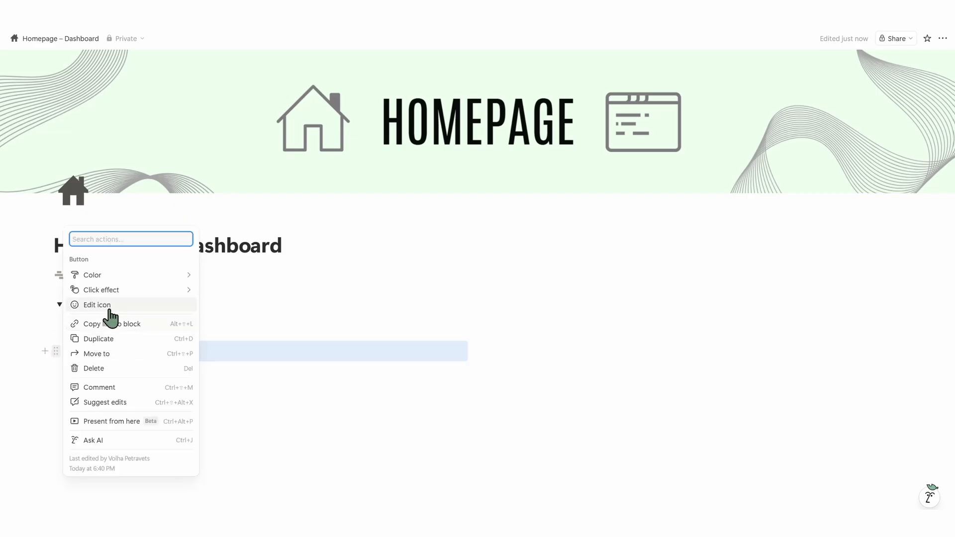
{"action": "mouse_move", "coordinate": [89, 273]}
{"action": "scroll", "coordinate": [248, 398], "scroll_direction": "down", "scroll_amount": 2}
{"action": "left_click", "coordinate": [252, 439]}
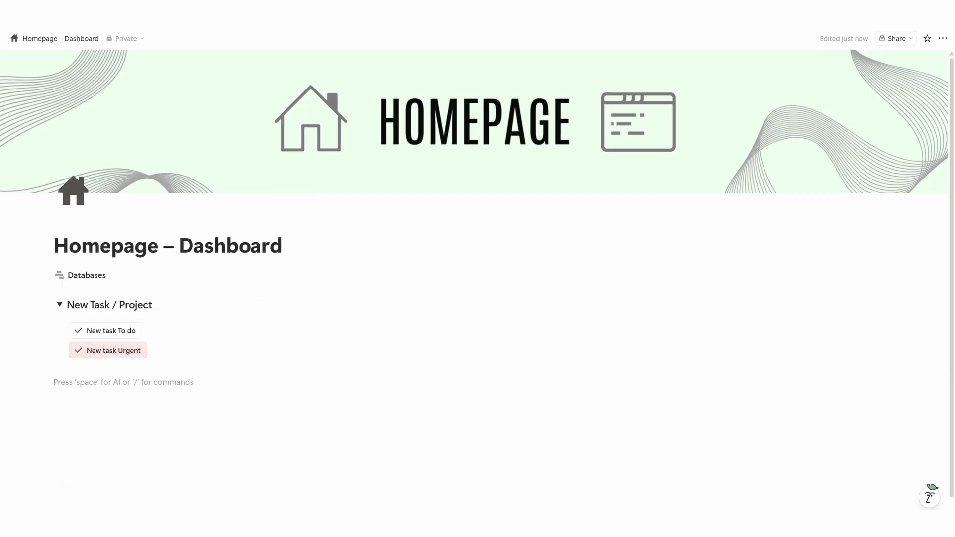
- Duplicate the New task To do button and move the copy below New task Urgent
{"action": "left_click", "coordinate": [56, 330]}
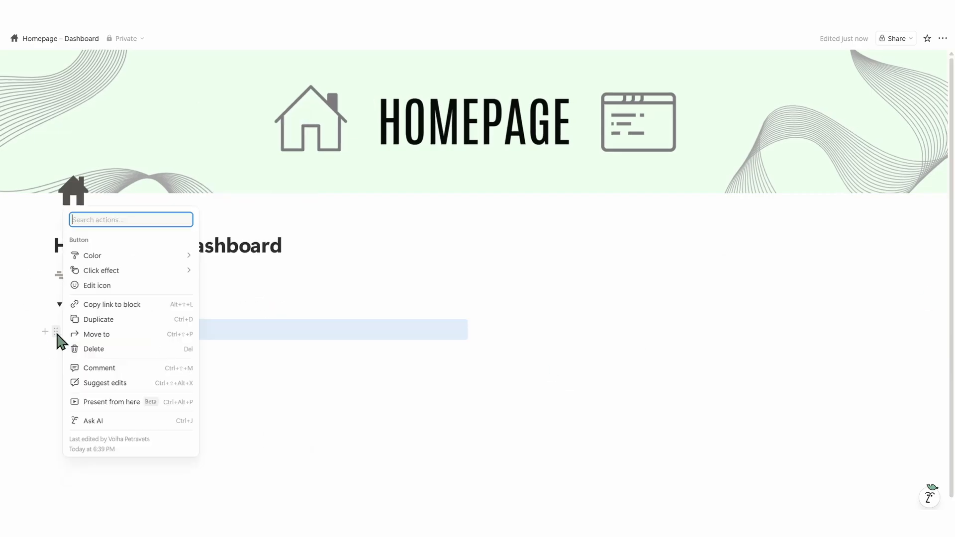
{"action": "left_click", "coordinate": [141, 319]}
{"action": "left_click_drag", "start_coordinate": [56, 354], "coordinate": [58, 386]}
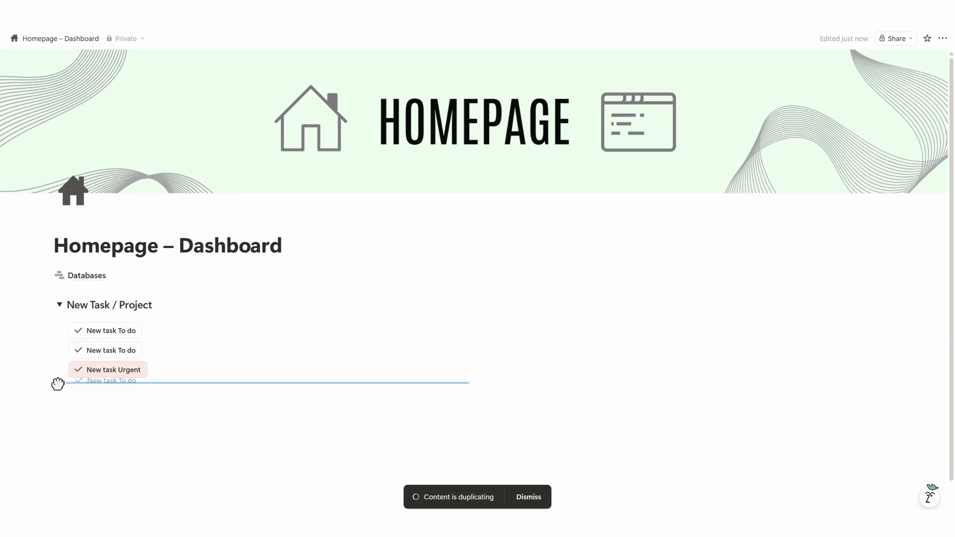
- Rename the copied button "New task Someday" and set its confirmation message to "New task Someday?"
{"action": "left_click", "coordinate": [149, 370]}
{"action": "key", "text": "BackSpace"}
{"action": "key", "text": "BackSpace"}
{"action": "key", "text": "BackSpace"}
{"action": "key", "text": "BackSpace"}
{"action": "type", "text": "S"}
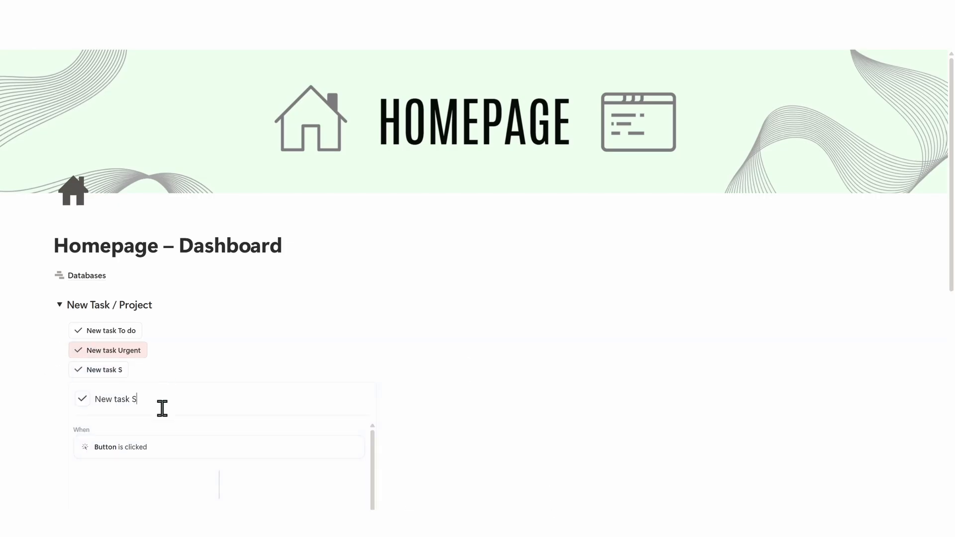
{"action": "type", "text": "omeday"}
{"action": "scroll", "coordinate": [163, 408], "scroll_direction": "down", "scroll_amount": 5}
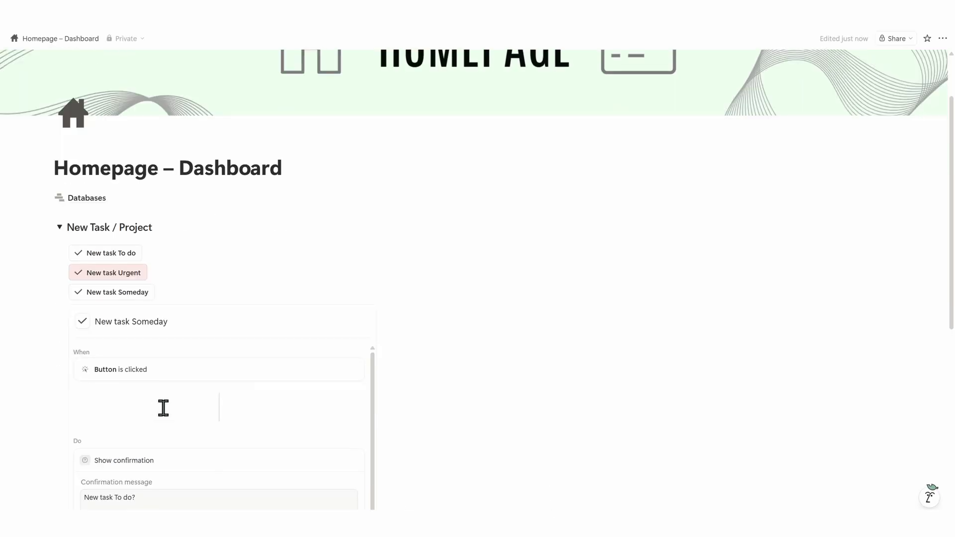
{"action": "left_click", "coordinate": [141, 366]}
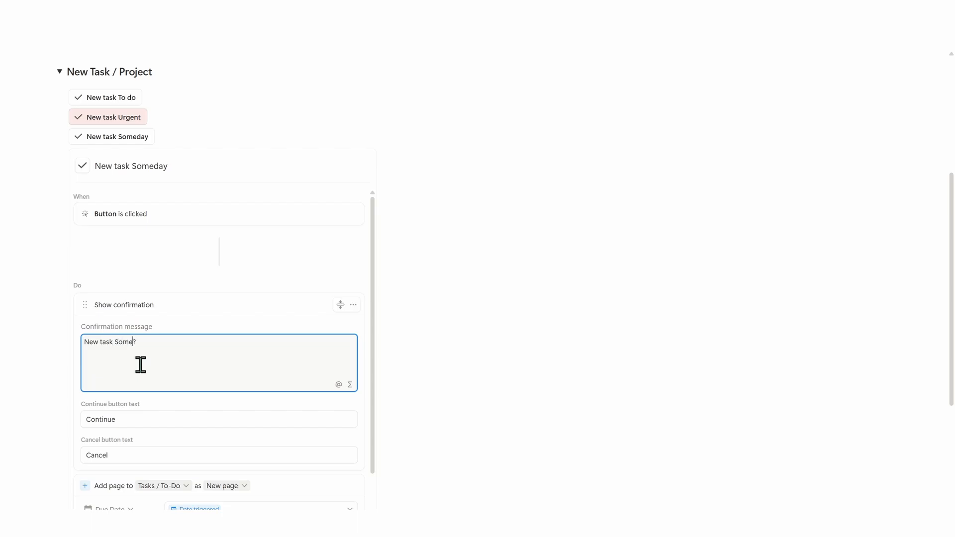
- Clear the Due Date value and set Urgency to Someday in the New task Someday button's add-page action
{"action": "scroll", "coordinate": [140, 368], "scroll_direction": "down", "scroll_amount": 2}
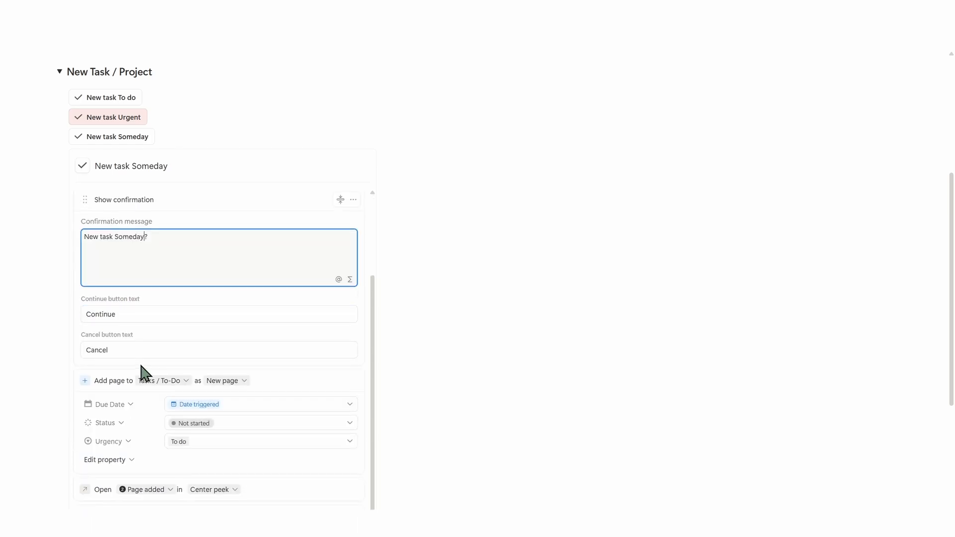
{"action": "left_click", "coordinate": [335, 404]}
{"action": "left_click", "coordinate": [275, 506]}
{"action": "left_click", "coordinate": [132, 405]}
{"action": "left_click", "coordinate": [148, 402]}
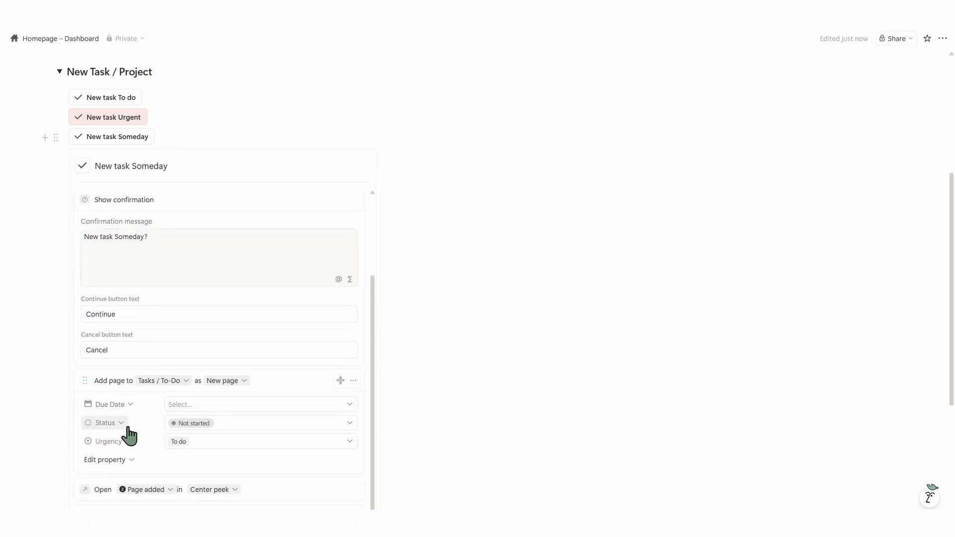
{"action": "left_click", "coordinate": [217, 443]}
{"action": "left_click", "coordinate": [248, 392]}
{"action": "scroll", "coordinate": [219, 448], "scroll_direction": "down", "scroll_amount": 2}
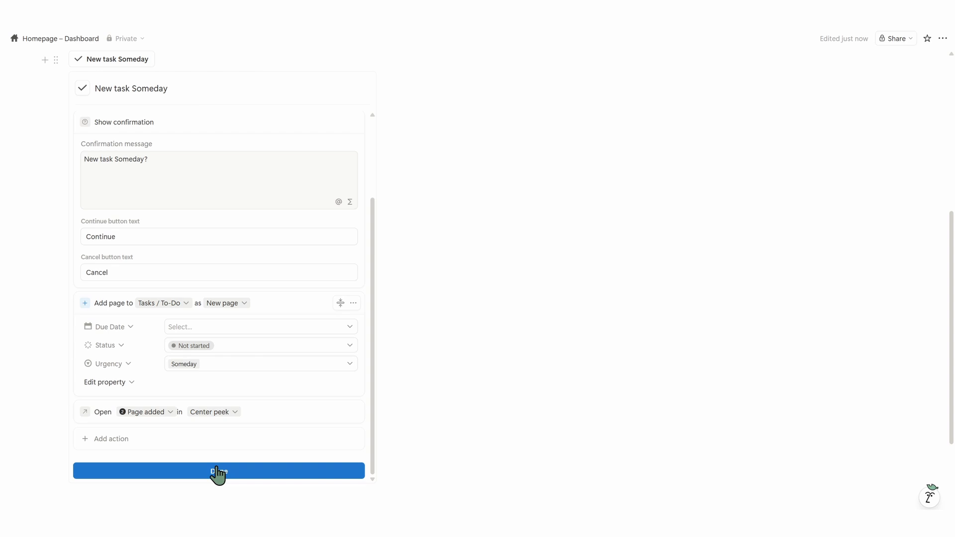
- Finish the New task Someday button, then duplicate New task To do and move the copy below New task Someday
{"action": "left_click", "coordinate": [216, 471]}
{"action": "left_click", "coordinate": [129, 356]}
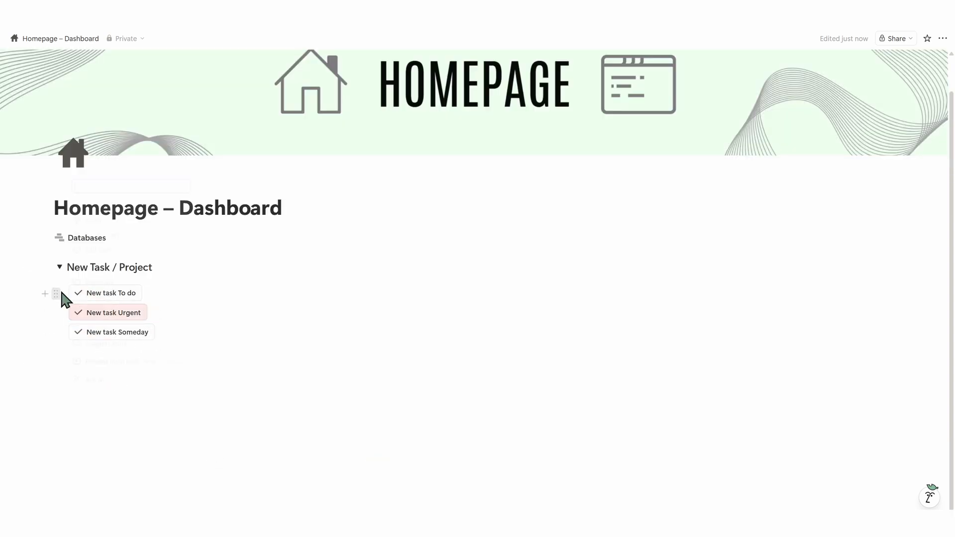
{"action": "left_click", "coordinate": [56, 294]}
{"action": "left_click", "coordinate": [120, 285]}
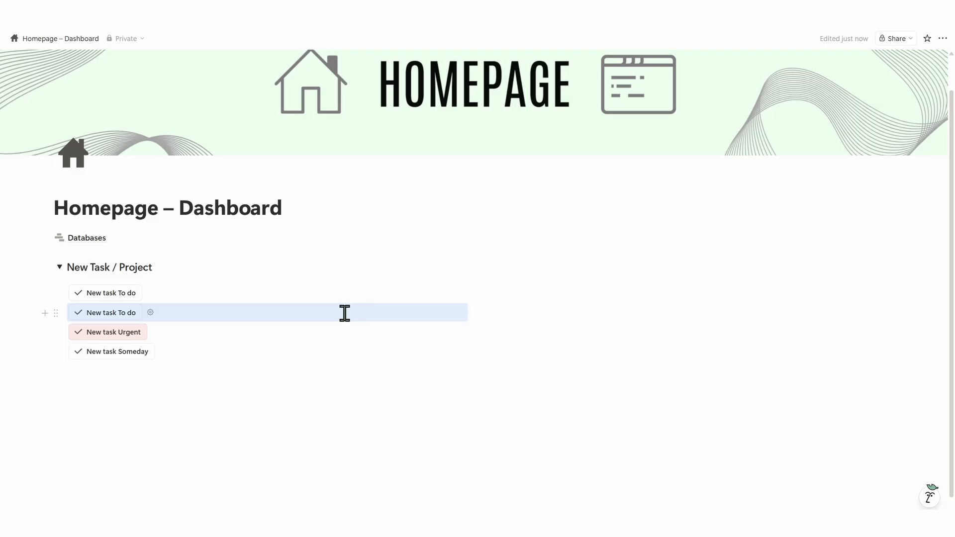
{"action": "left_click_drag", "start_coordinate": [55, 309], "coordinate": [63, 364]}
- Insert empty lines between the New task Someday button and the copied New task To do button
{"action": "left_click", "coordinate": [45, 332]}
{"action": "left_click", "coordinate": [92, 355]}
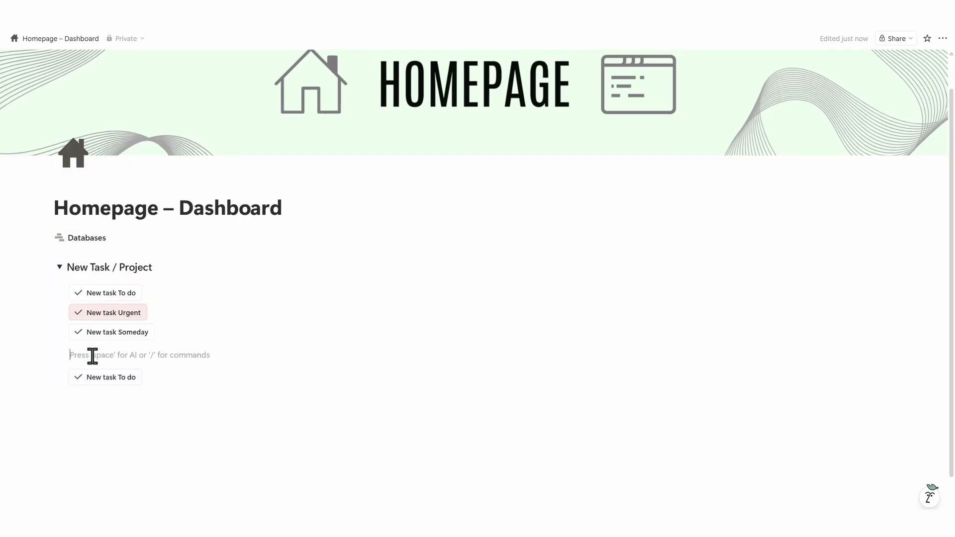
{"action": "key", "text": "Return"}
- Rename the copied New task To do button "New project"
{"action": "left_click", "coordinate": [149, 398]}
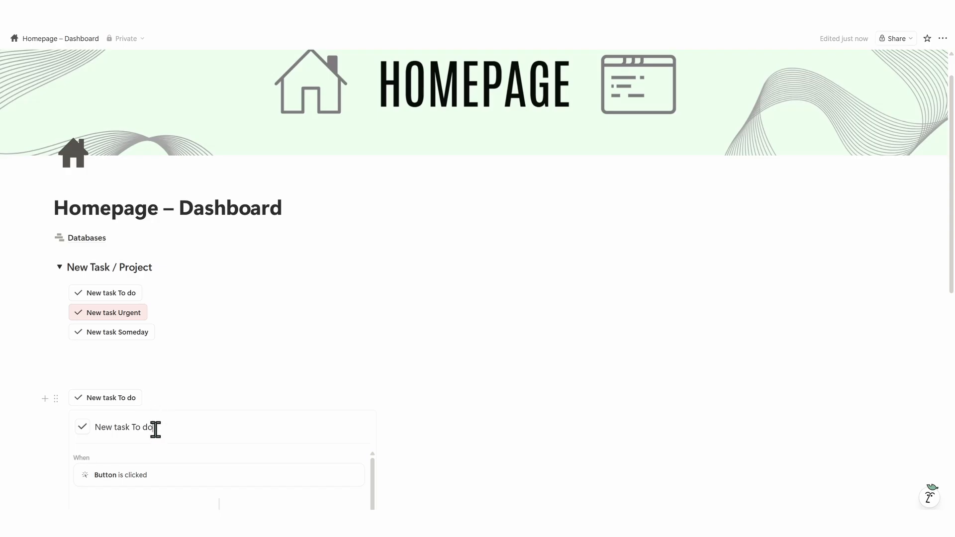
{"action": "key", "text": "BackSpace"}
{"action": "key", "text": "BackSpace"}
{"action": "key", "text": "BackSpace"}
{"action": "key", "text": "BackSpace"}
{"action": "key", "text": "BackSpace"}
{"action": "key", "text": "BackSpace"}
{"action": "key", "text": "BackSpace"}
{"action": "key", "text": "BackSpace"}
{"action": "key", "text": "BackSpace"}
{"action": "key", "text": "BackSpace"}
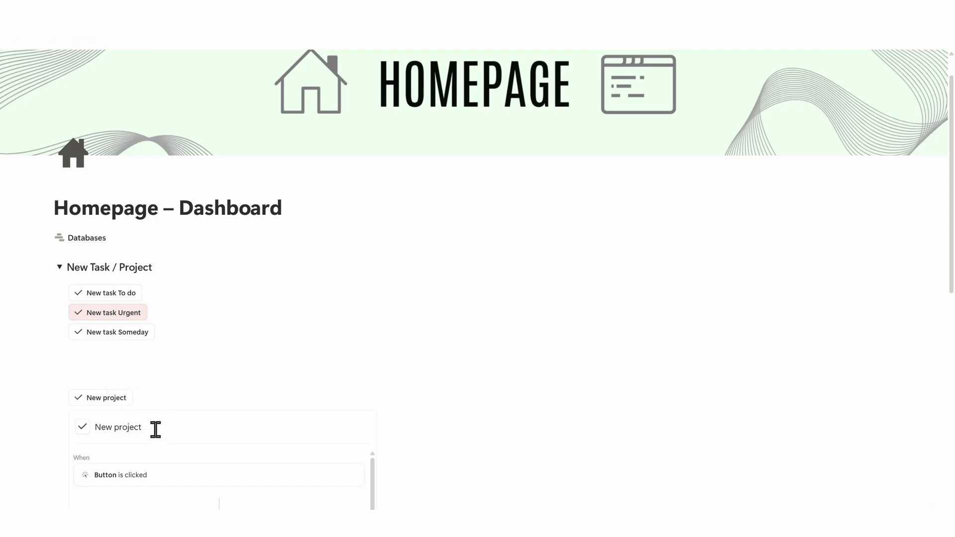
- Search the icons for "cas" and give the New project button the black briefcase icon
{"action": "left_click", "coordinate": [82, 428]}
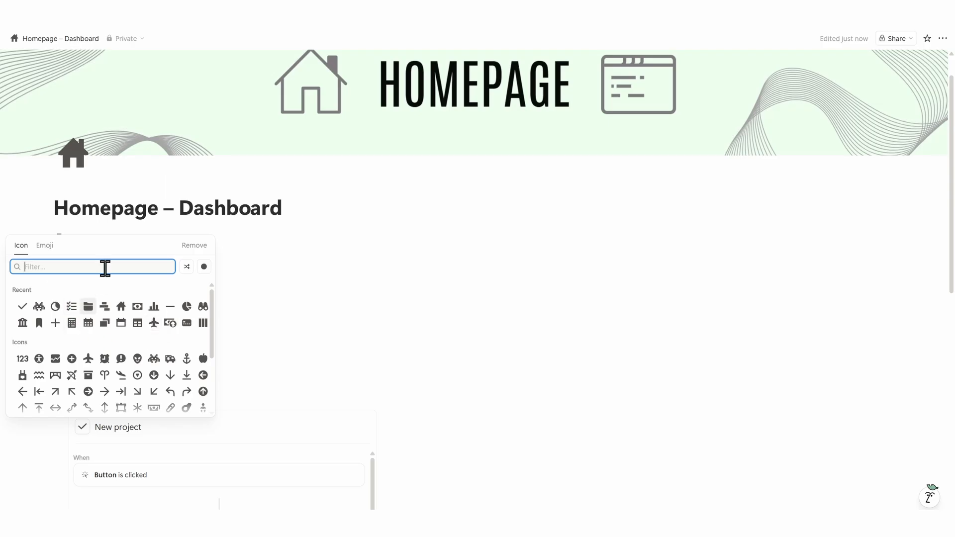
{"action": "type", "text": "cas"}
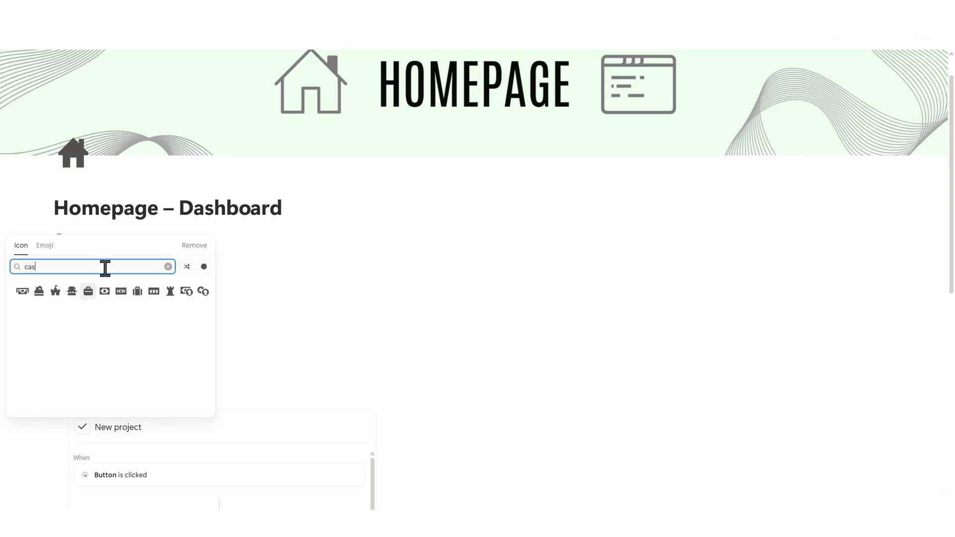
{"action": "left_click", "coordinate": [90, 292]}
- Change the New project button's confirmation message to "New project?"
{"action": "scroll", "coordinate": [131, 355], "scroll_direction": "down", "scroll_amount": 5}
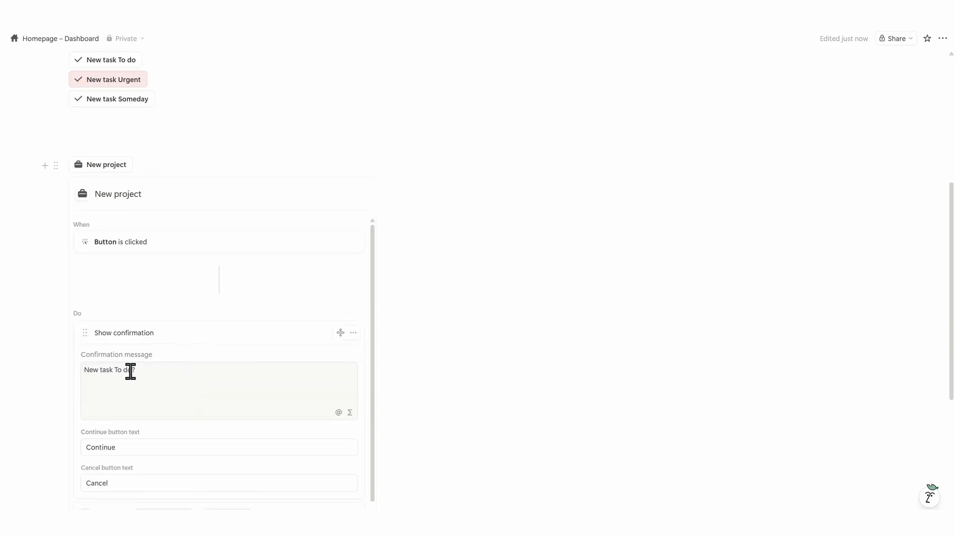
{"action": "left_click", "coordinate": [130, 371]}
{"action": "left_click", "coordinate": [129, 370]}
{"action": "key", "text": "BackSpace"}
{"action": "key", "text": "BackSpace"}
{"action": "key", "text": "BackSpace"}
{"action": "key", "text": "BackSpace"}
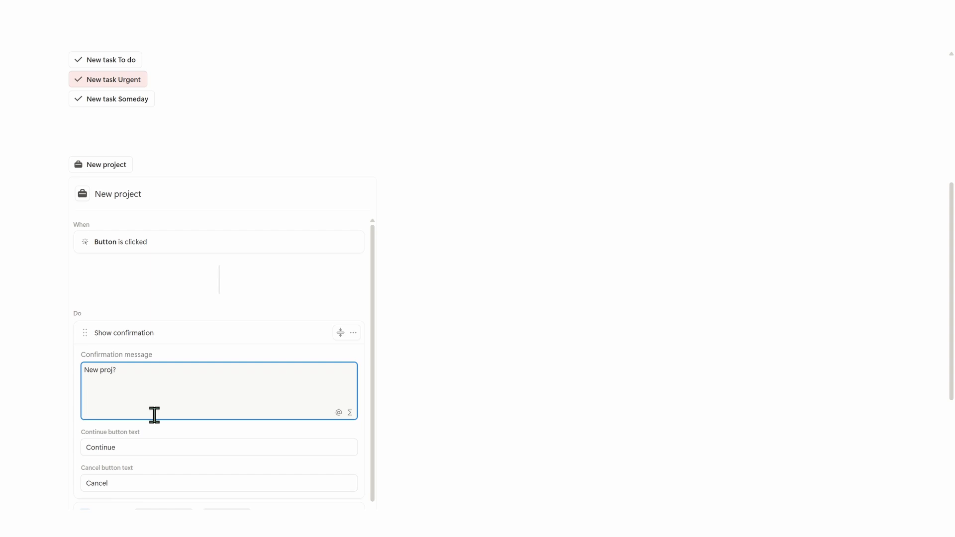
- Set the New project button's add-page action to create the page in the Projects database
{"action": "scroll", "coordinate": [154, 414], "scroll_direction": "down", "scroll_amount": 3}
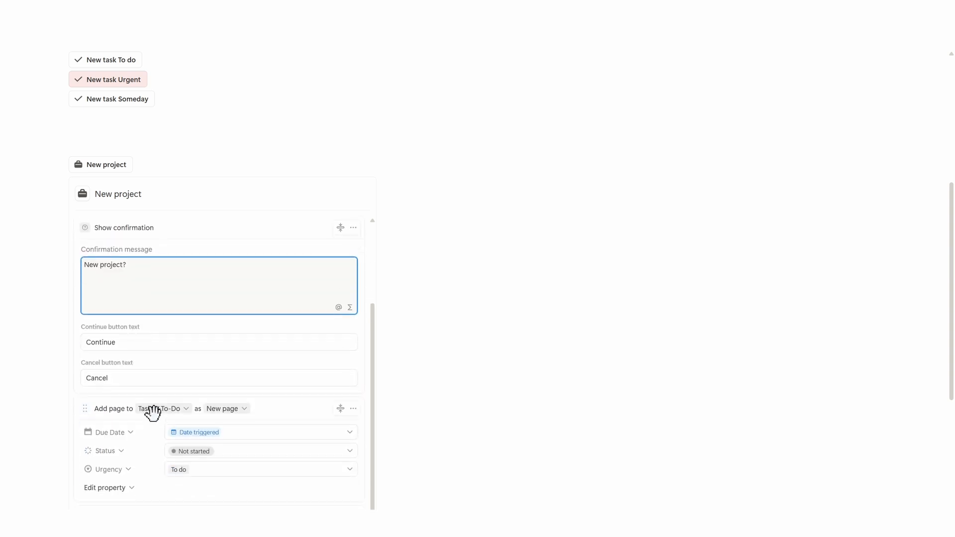
{"action": "scroll", "coordinate": [79, 419], "scroll_direction": "down", "scroll_amount": 2}
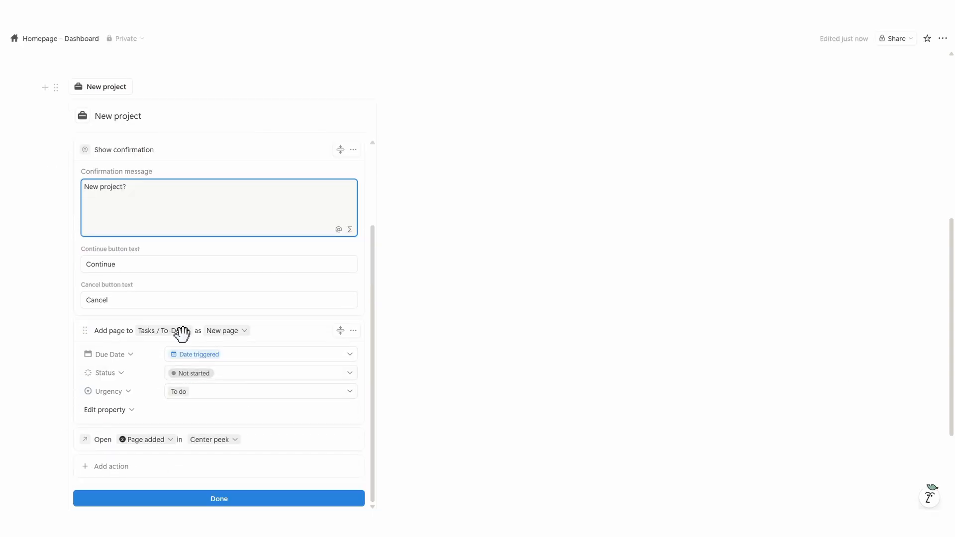
{"action": "left_click", "coordinate": [175, 332]}
{"action": "left_click", "coordinate": [158, 438]}
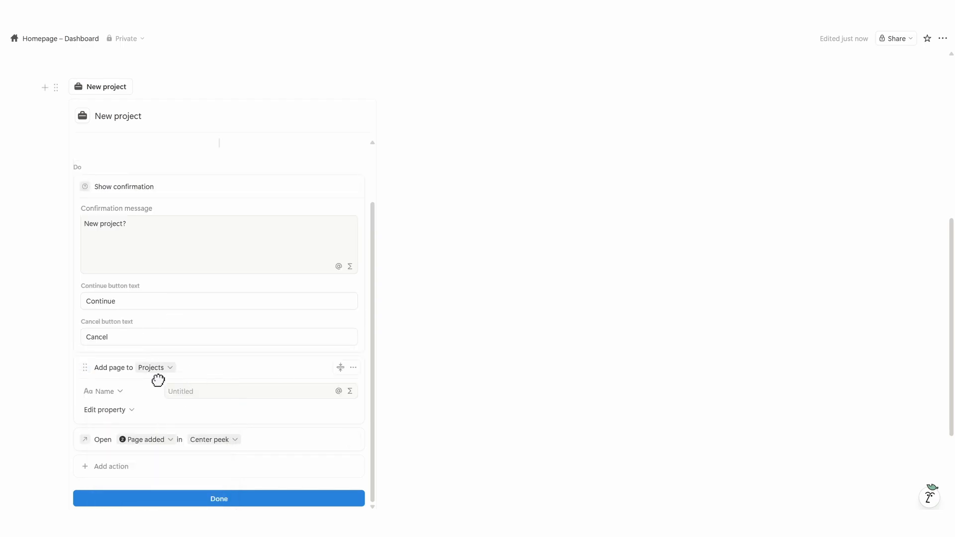
- Replace the Name property in the add-page action with Deadline set to Date triggered, and finish the New project button
{"action": "left_click", "coordinate": [120, 391]}
{"action": "left_click", "coordinate": [102, 497]}
{"action": "left_click", "coordinate": [133, 413]}
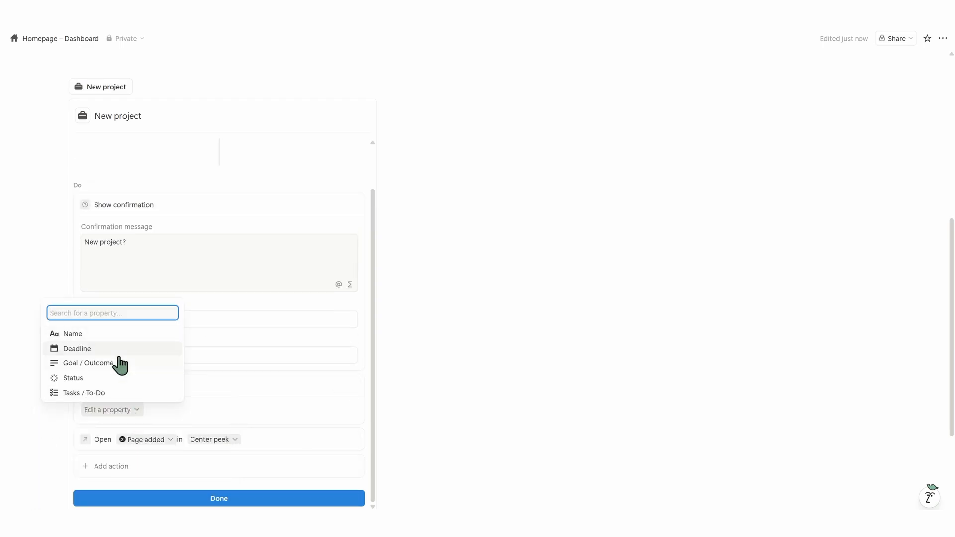
{"action": "left_click", "coordinate": [99, 348]}
{"action": "left_click", "coordinate": [252, 410]}
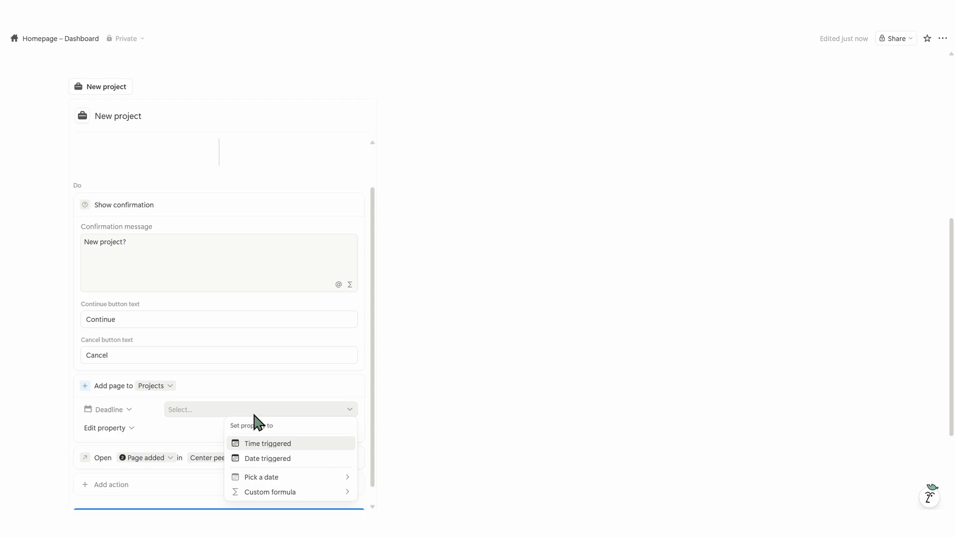
{"action": "left_click", "coordinate": [251, 456]}
{"action": "scroll", "coordinate": [155, 390], "scroll_direction": "down", "scroll_amount": 1}
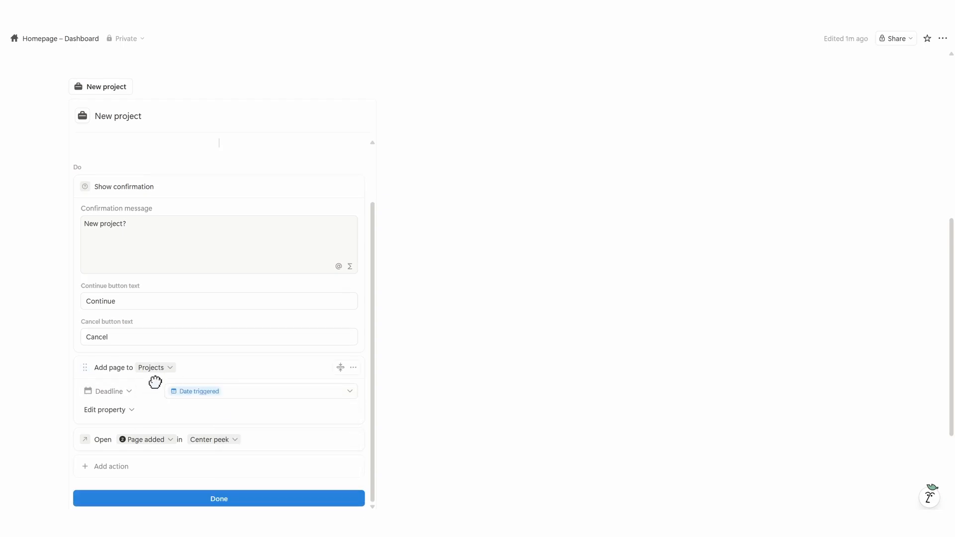
{"action": "left_click", "coordinate": [218, 498]}
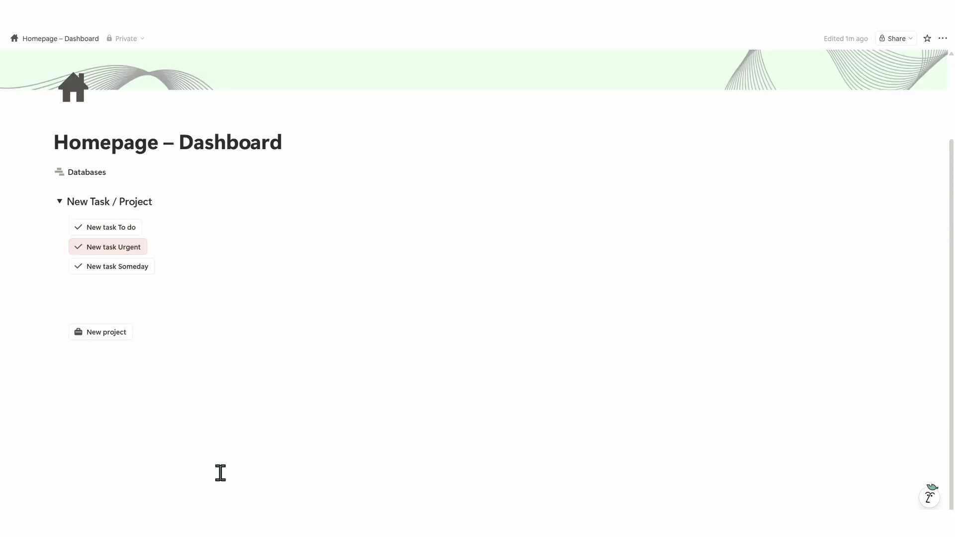
- Insert a gallery view linked to the existing Projects database in a column beside the task buttons
{"action": "left_click_drag", "start_coordinate": [486, 245], "coordinate": [207, 262]}
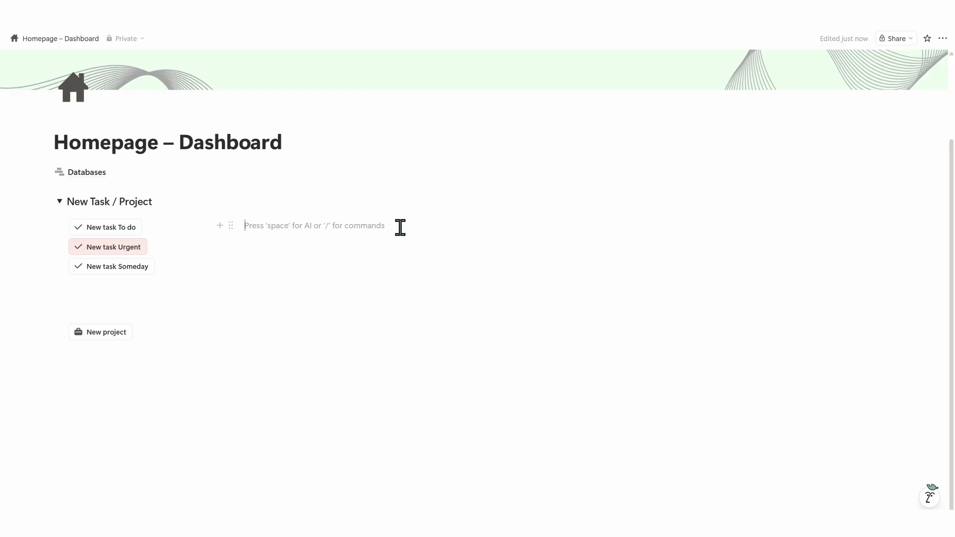
{"action": "type", "text": "/galink"}
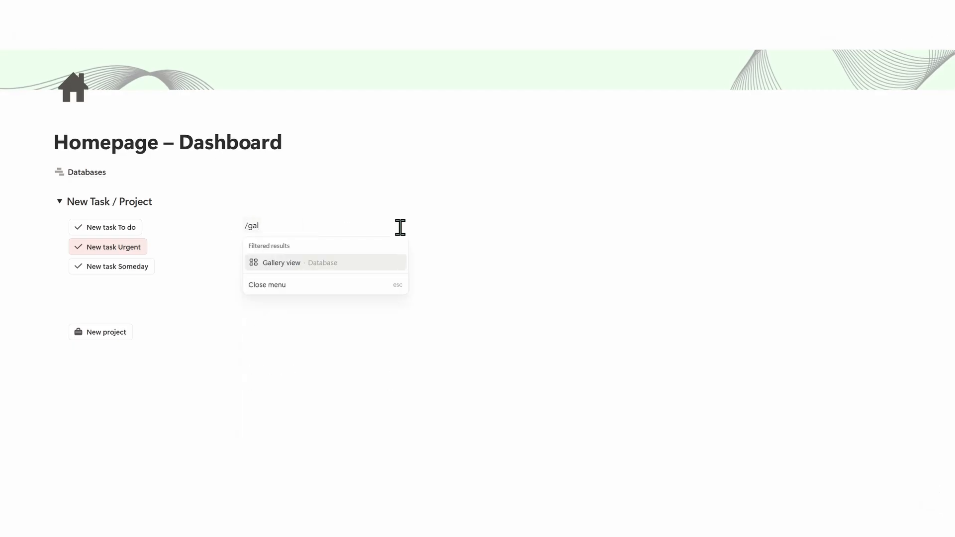
{"action": "key", "text": "Return"}
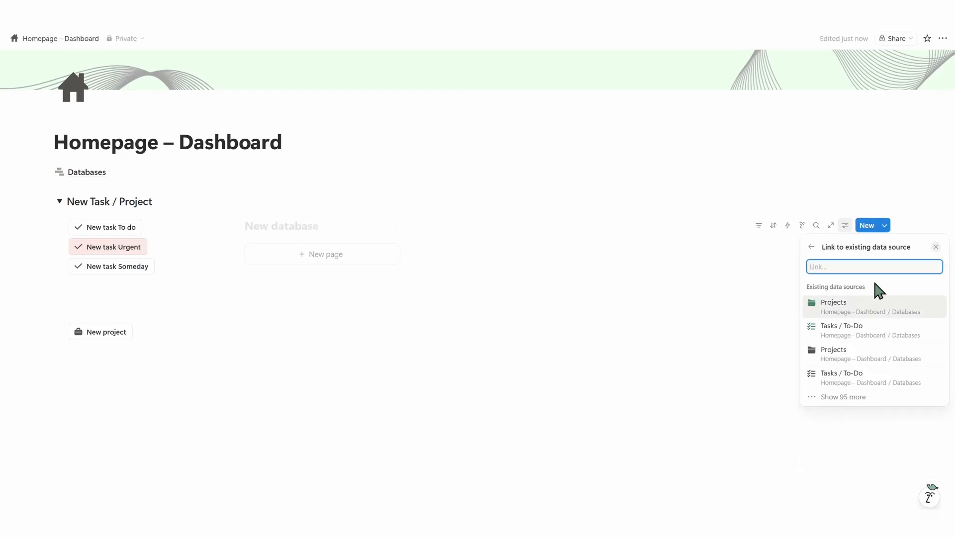
{"action": "left_click", "coordinate": [862, 359]}
{"action": "left_click", "coordinate": [863, 265]}
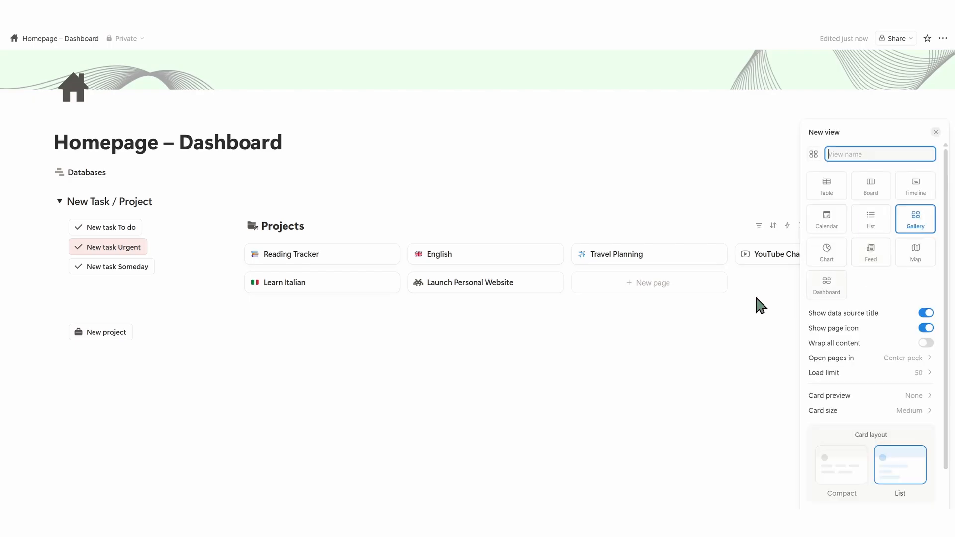
{"action": "left_click", "coordinate": [676, 348]}
- Hide the Projects data source title and rename the gallery view "New task"
{"action": "left_click", "coordinate": [325, 225]}
{"action": "left_click", "coordinate": [353, 340]}
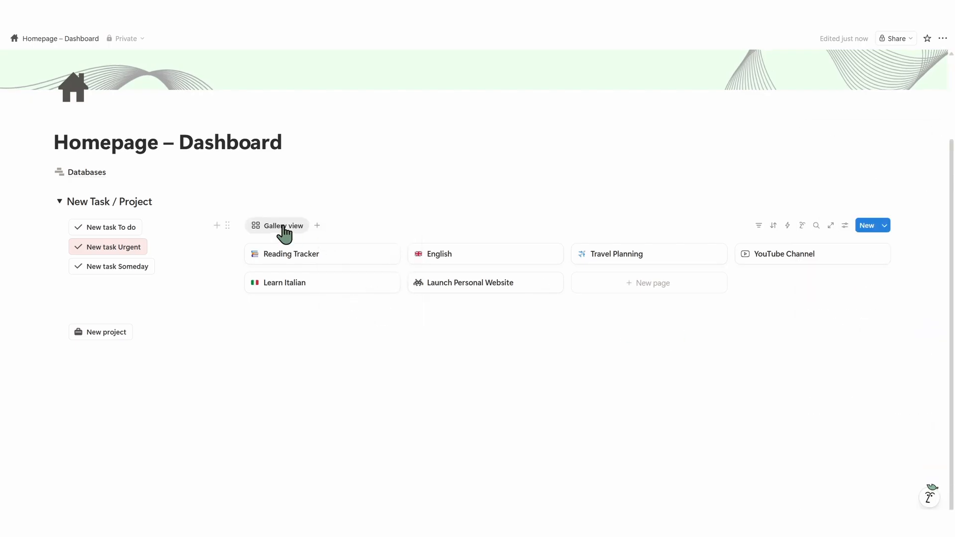
{"action": "left_click", "coordinate": [281, 226]}
{"action": "key", "text": "BackSpace"}
{"action": "key", "text": "BackSpace"}
{"action": "key", "text": "BackSpace"}
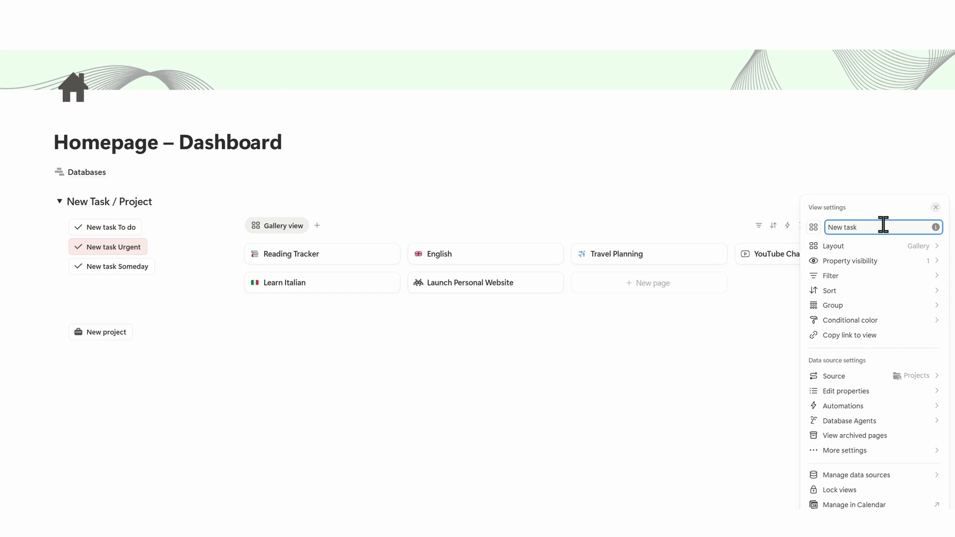
{"action": "left_click", "coordinate": [778, 341]}
- Show the New Task button property on the project gallery's cards
{"action": "left_click", "coordinate": [846, 227]}
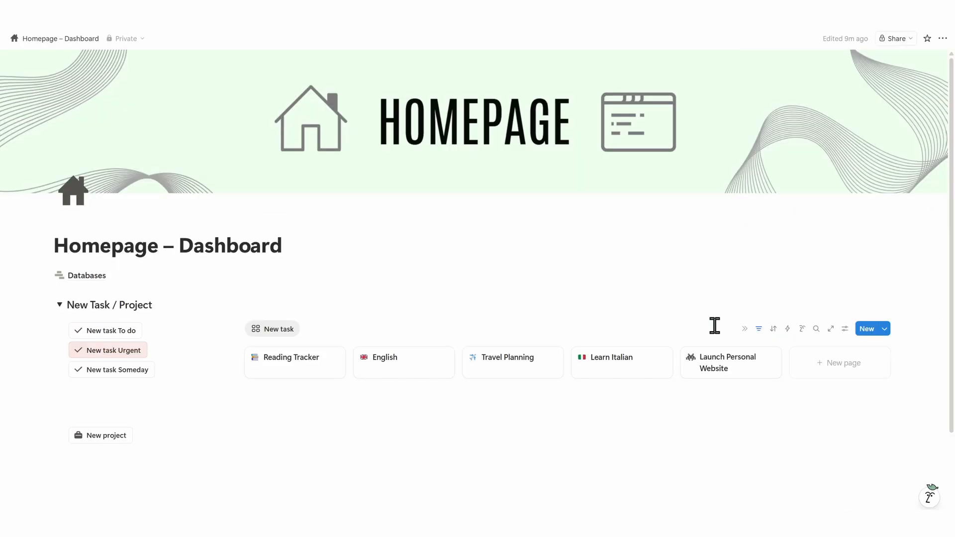
{"action": "left_click", "coordinate": [845, 328]}
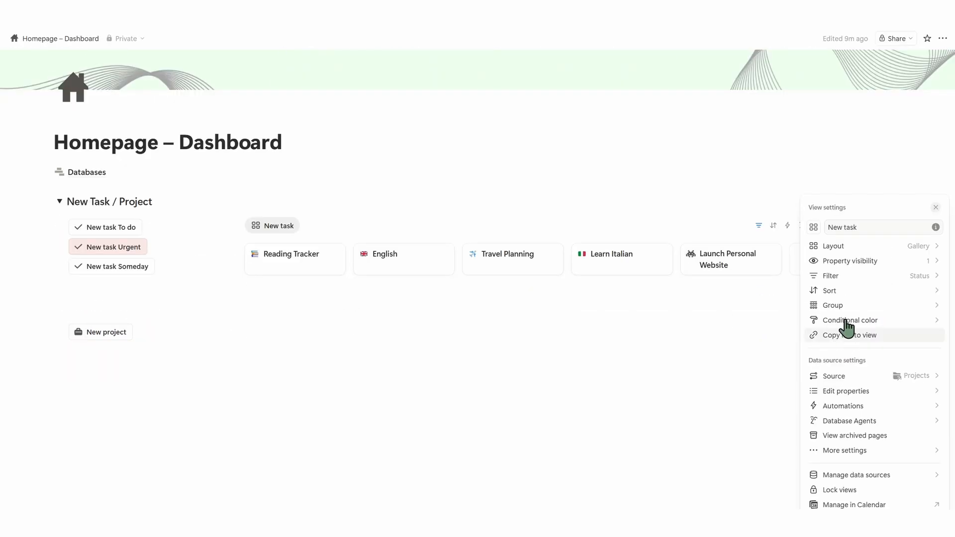
{"action": "left_click", "coordinate": [841, 260]}
{"action": "left_click", "coordinate": [935, 334]}
{"action": "left_click", "coordinate": [811, 248]}
- Set the project gallery's card preview to Page cover
{"action": "left_click", "coordinate": [846, 258]}
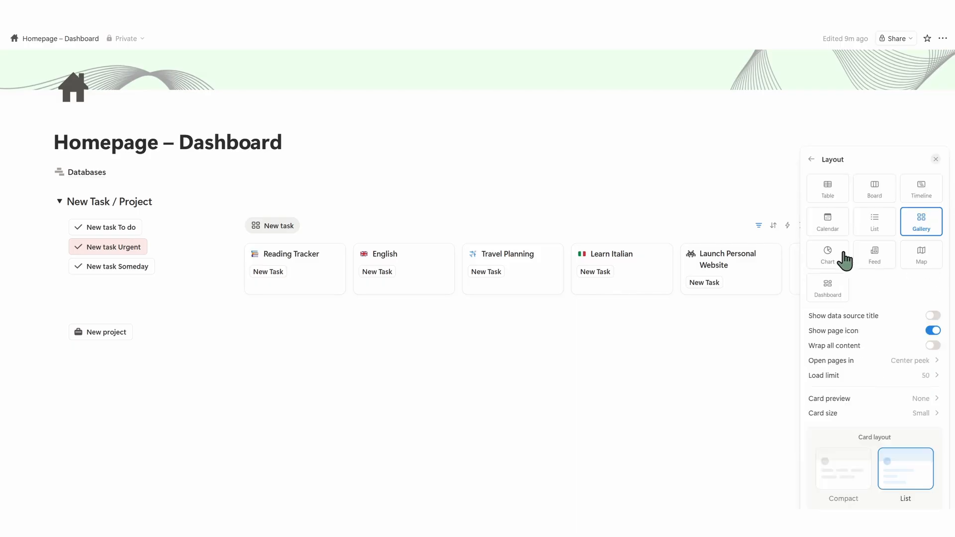
{"action": "left_click", "coordinate": [912, 399]}
{"action": "left_click", "coordinate": [889, 431]}
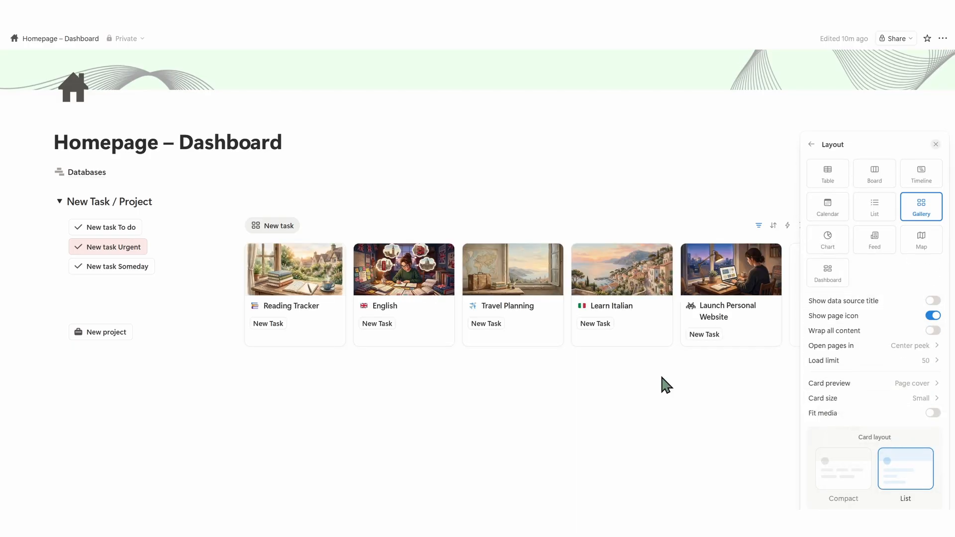
{"action": "left_click", "coordinate": [660, 377]}
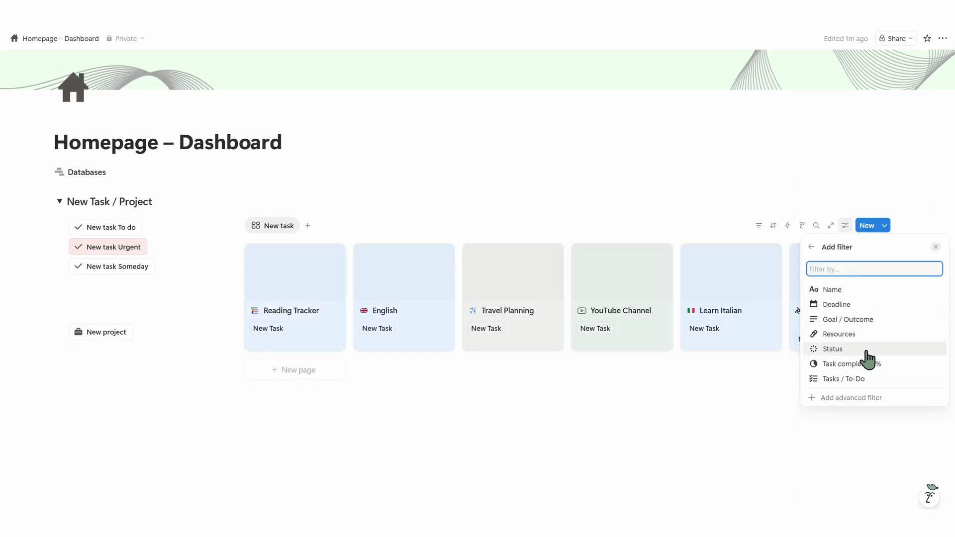
- Filter the project gallery by Status to include the To-do and In progress groups
{"action": "left_click", "coordinate": [832, 349]}
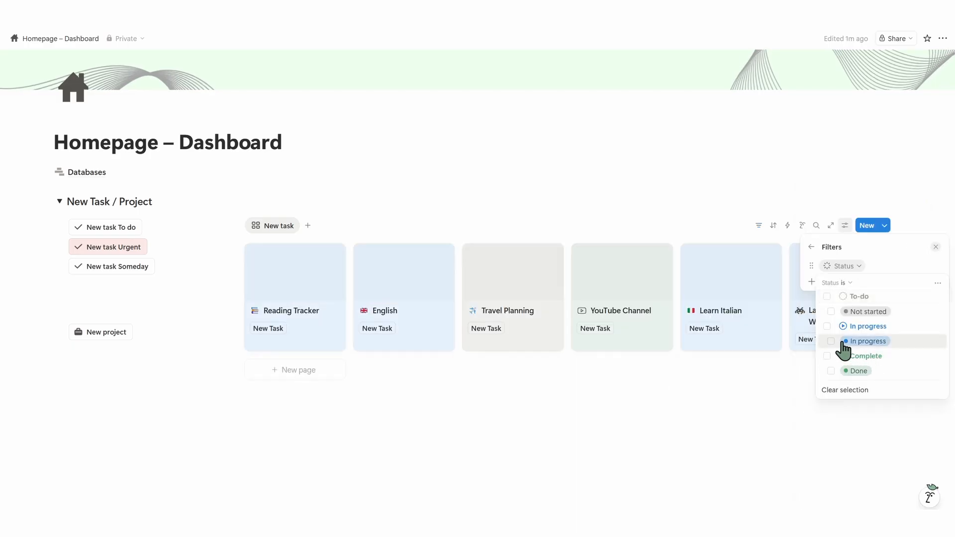
{"action": "left_click", "coordinate": [827, 296]}
{"action": "left_click", "coordinate": [827, 326]}
{"action": "left_click", "coordinate": [857, 431]}
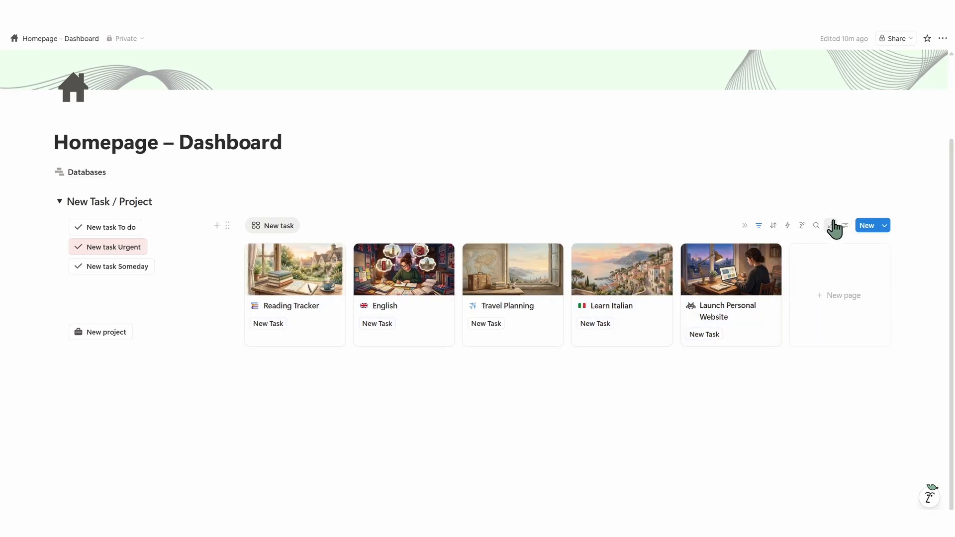
- Add a conditional color for non-empty Status so each project card's background matches its status option
{"action": "left_click", "coordinate": [845, 226]}
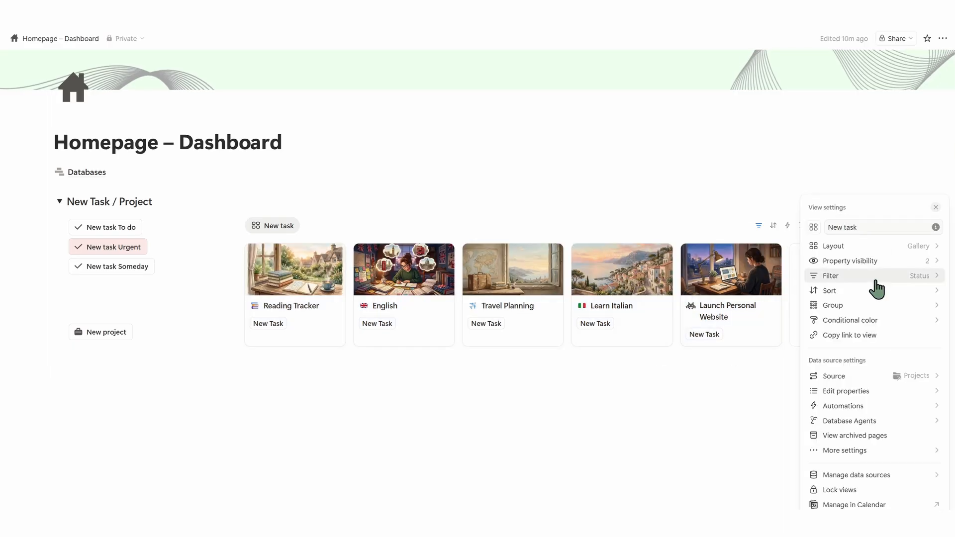
{"action": "left_click", "coordinate": [850, 319]}
{"action": "left_click", "coordinate": [849, 375]}
{"action": "left_click", "coordinate": [846, 467]}
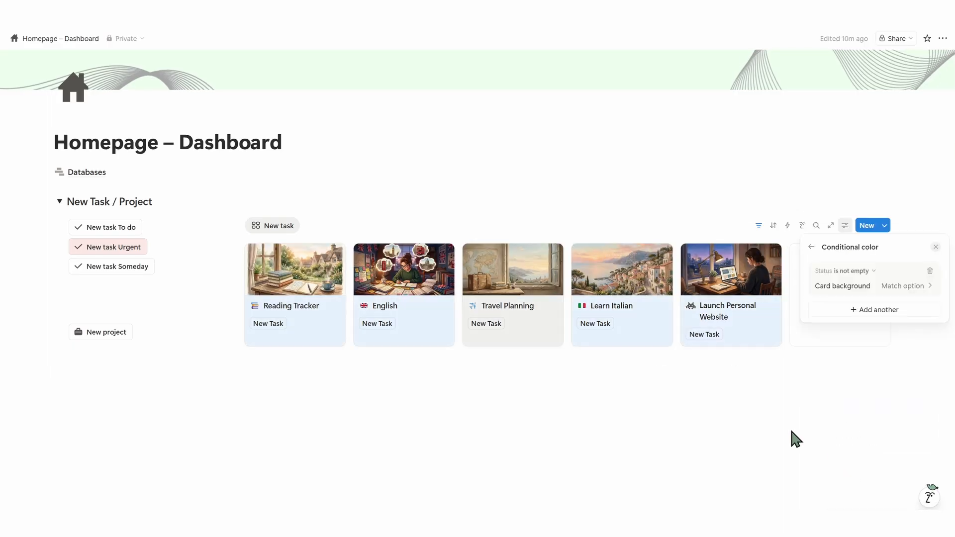
{"action": "left_click", "coordinate": [796, 439]}
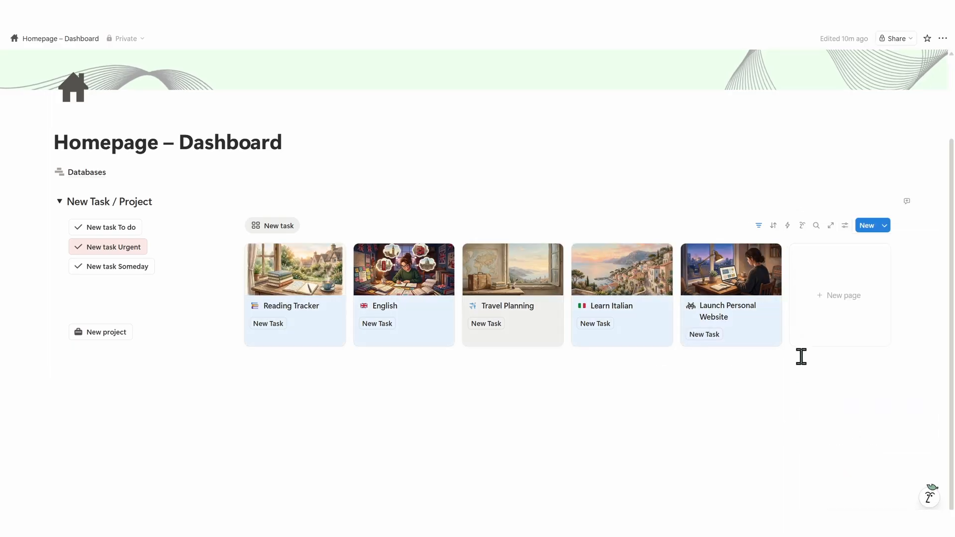
- Create a new task from the Reading Tracker card and title it "Book Tracker in Notion"
{"action": "left_click", "coordinate": [278, 331]}
{"action": "left_click", "coordinate": [519, 290]}
{"action": "type", "text": "Boo"}
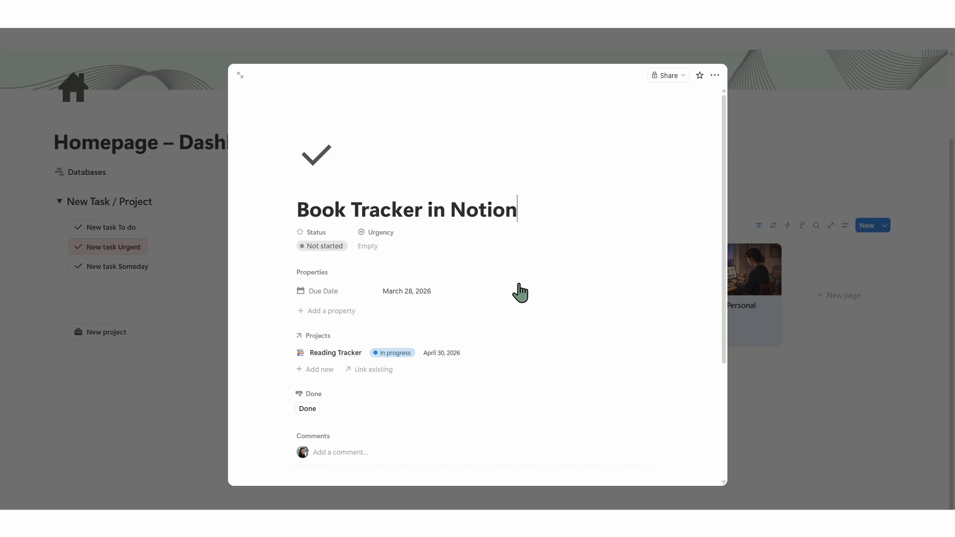
{"action": "type", "text": "k Tracker in Notion"}
{"action": "scroll", "coordinate": [473, 255], "scroll_direction": "down", "scroll_amount": 3}
{"action": "left_click", "coordinate": [384, 359]}
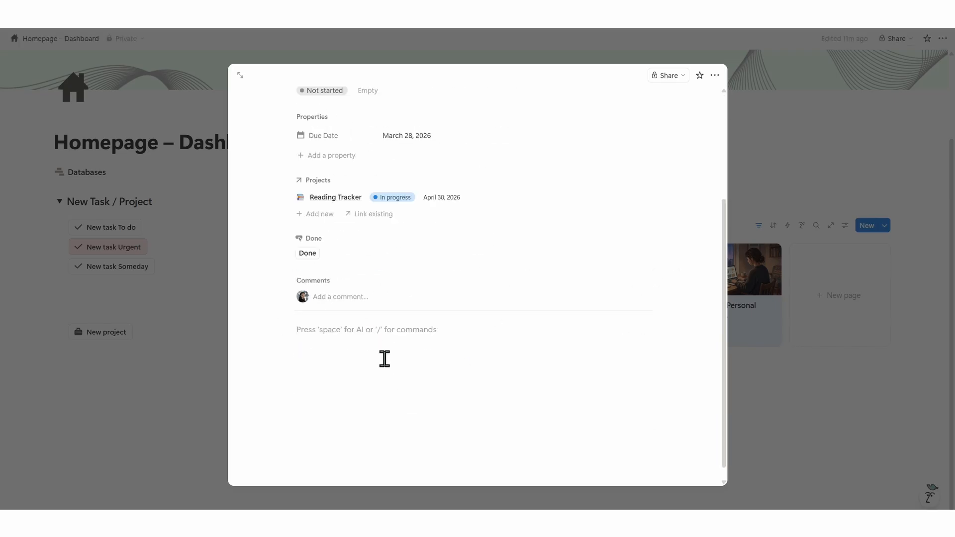
{"action": "type", "text": "https://www.notion.so/templates/book-tracker-vp?review=true"}
{"action": "left_click", "coordinate": [573, 406]}
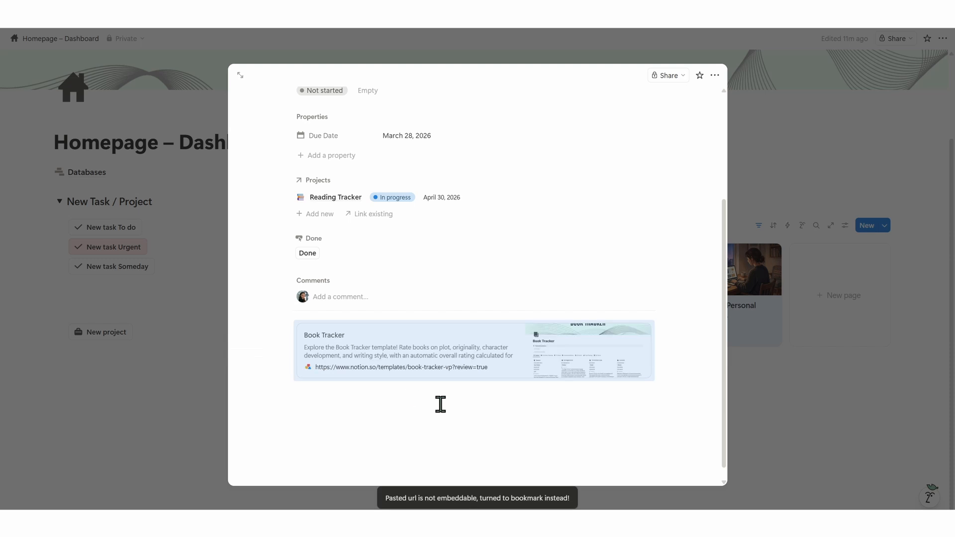
- Review the Book Tracker in Notion task page and close it to return to the dashboard
{"action": "scroll", "coordinate": [490, 399], "scroll_direction": "up", "scroll_amount": 3}
{"action": "scroll", "coordinate": [491, 399], "scroll_direction": "down", "scroll_amount": 2}
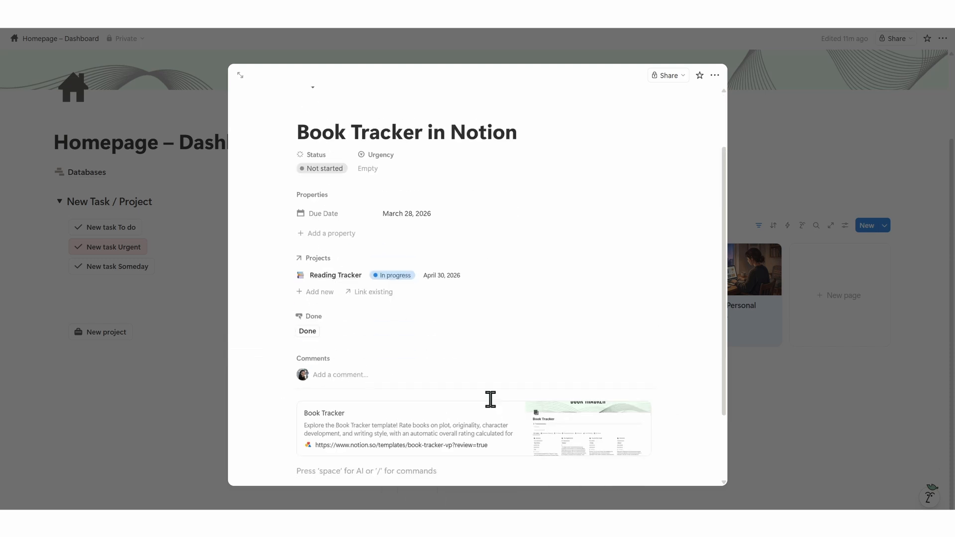
{"action": "left_click", "coordinate": [775, 429]}
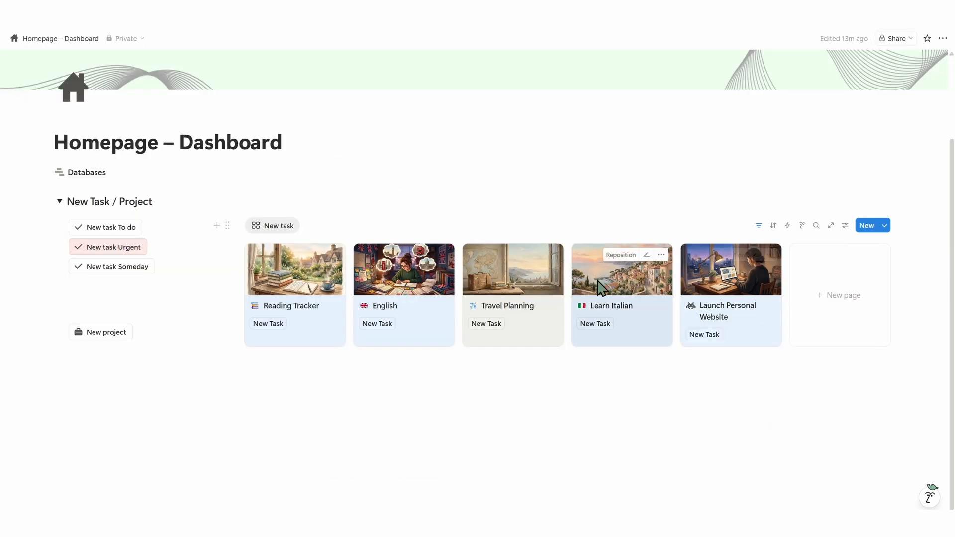
- Create a Someday task with the dashboard button, title it "Explore other selling platforms", and return to the dashboard
{"action": "left_click", "coordinate": [112, 268]}
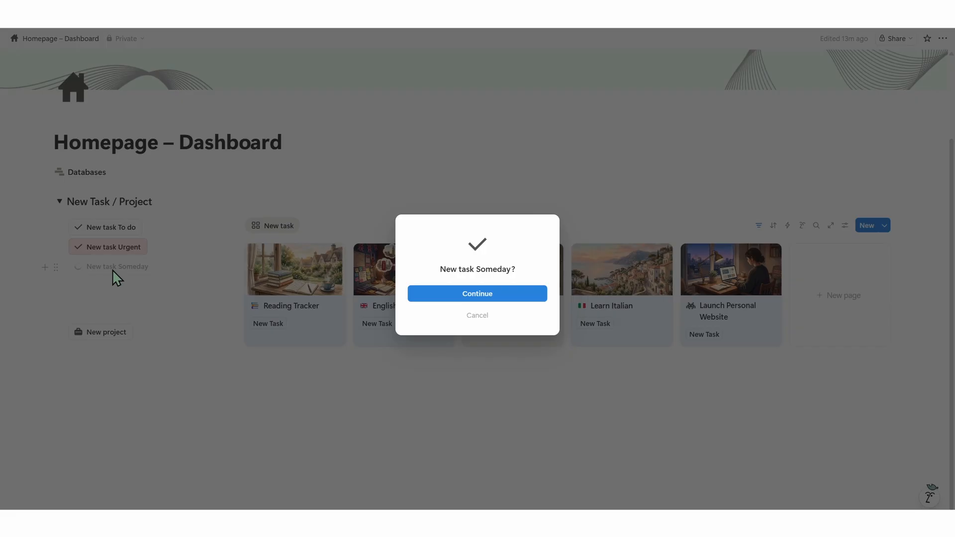
{"action": "left_click", "coordinate": [487, 298]}
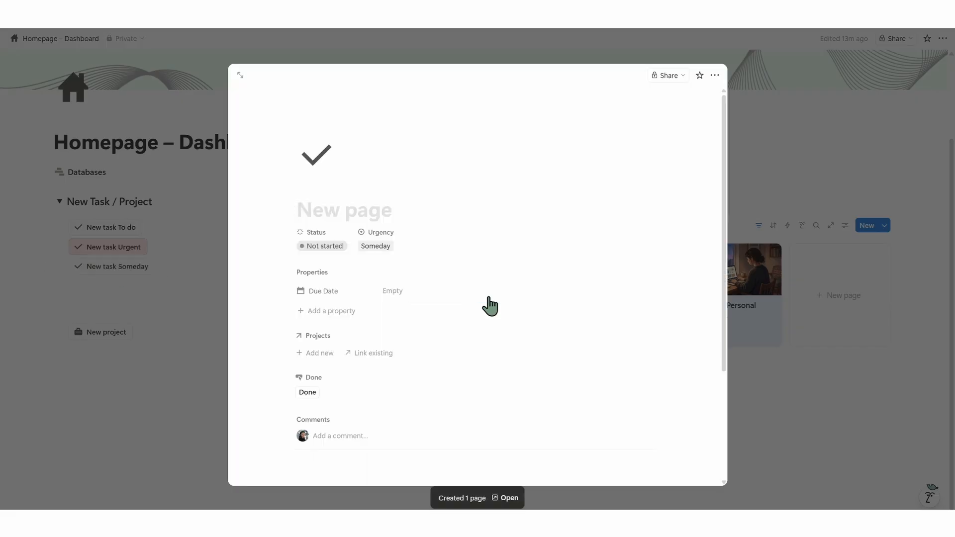
{"action": "type", "text": "Explore other selling platforms"}
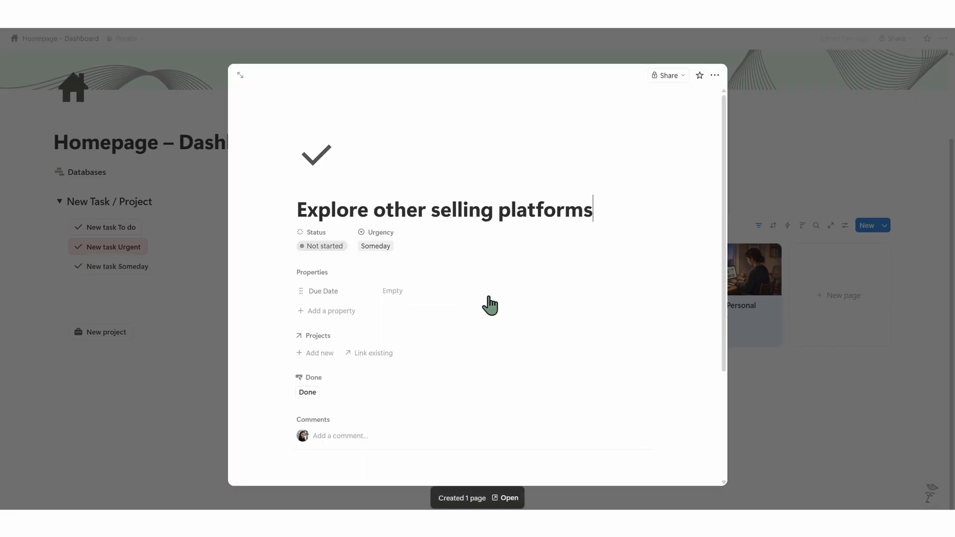
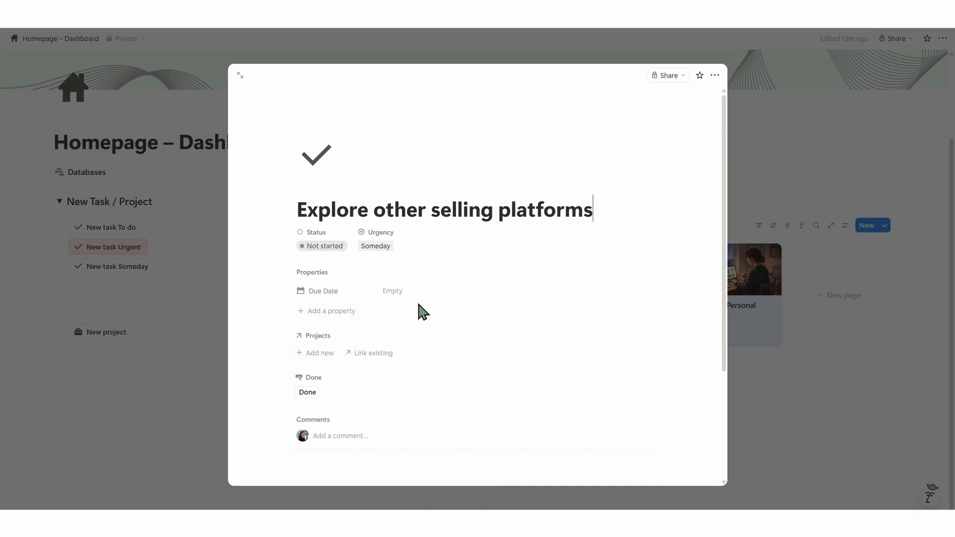
{"action": "left_click", "coordinate": [749, 399]}
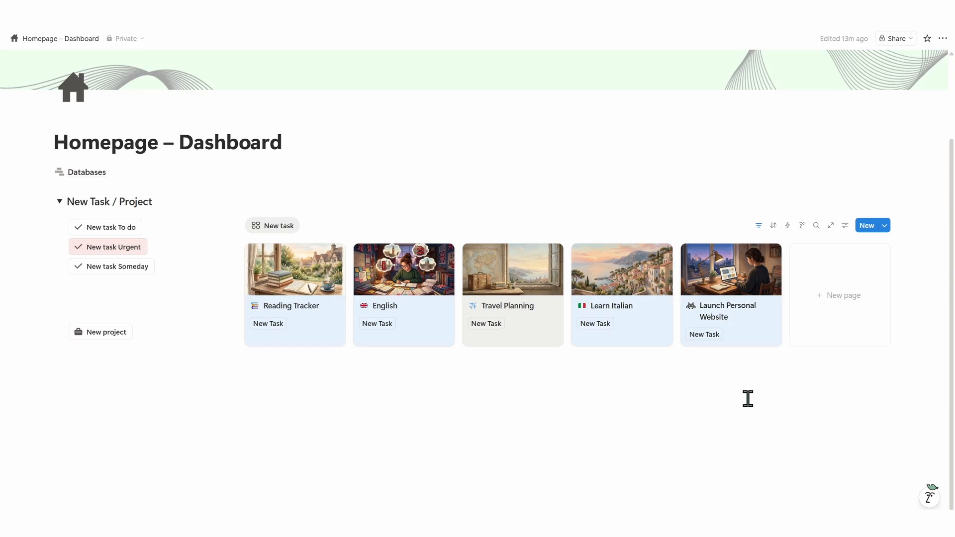
- Collapse the New Task / Project section and add a linked gallery view of the Projects database below it
{"action": "left_click", "coordinate": [60, 201]}
{"action": "left_click", "coordinate": [74, 346]}
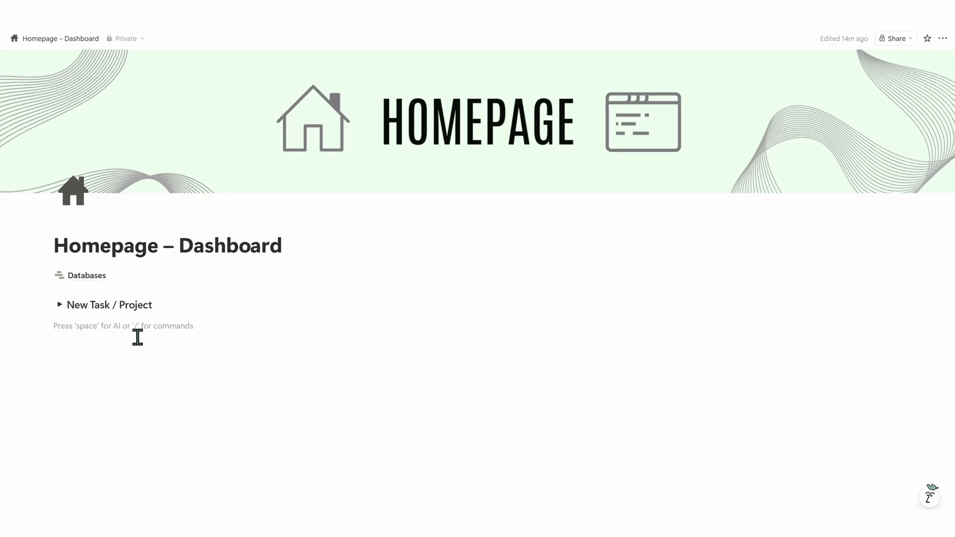
{"action": "key", "text": "Return"}
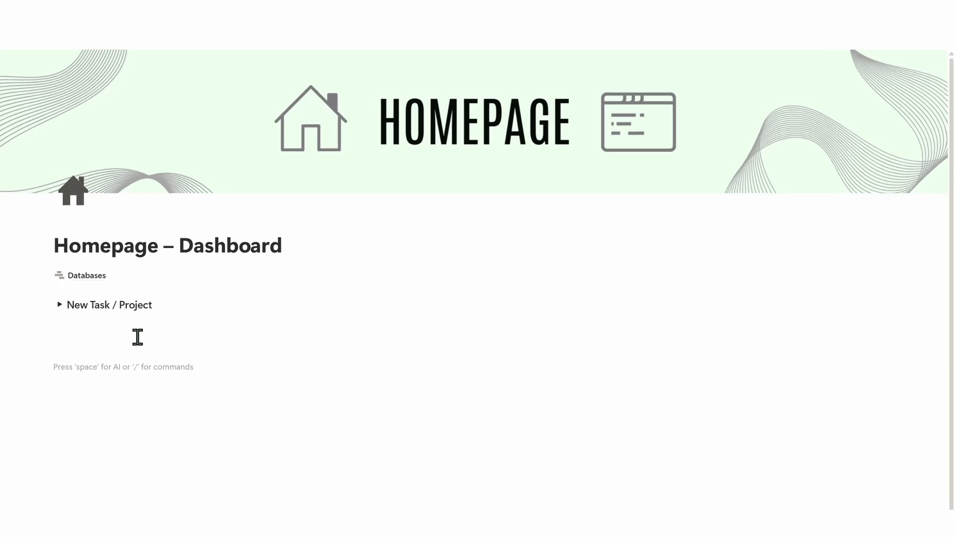
{"action": "type", "text": "/gal"}
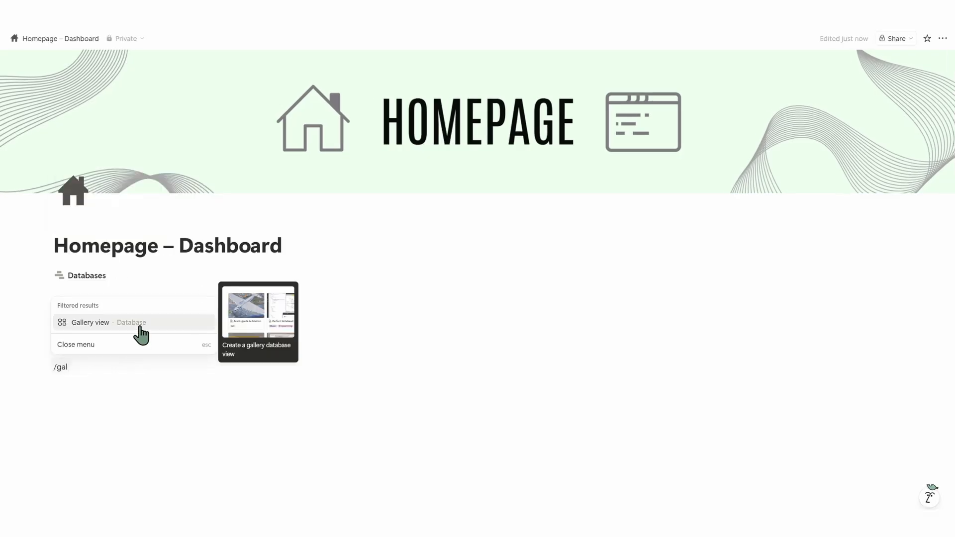
{"action": "left_click", "coordinate": [139, 329]}
{"action": "left_click", "coordinate": [814, 314]}
{"action": "left_click", "coordinate": [850, 237]}
{"action": "left_click", "coordinate": [846, 298]}
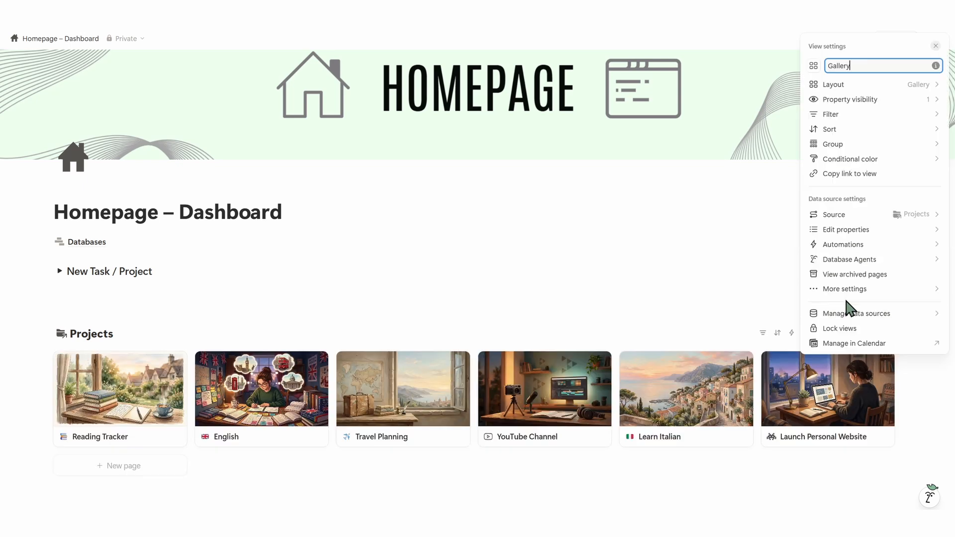
{"action": "left_click", "coordinate": [580, 475]}
- Hide the new gallery's Projects title and rename its view "Current projects"
{"action": "left_click", "coordinate": [133, 333]}
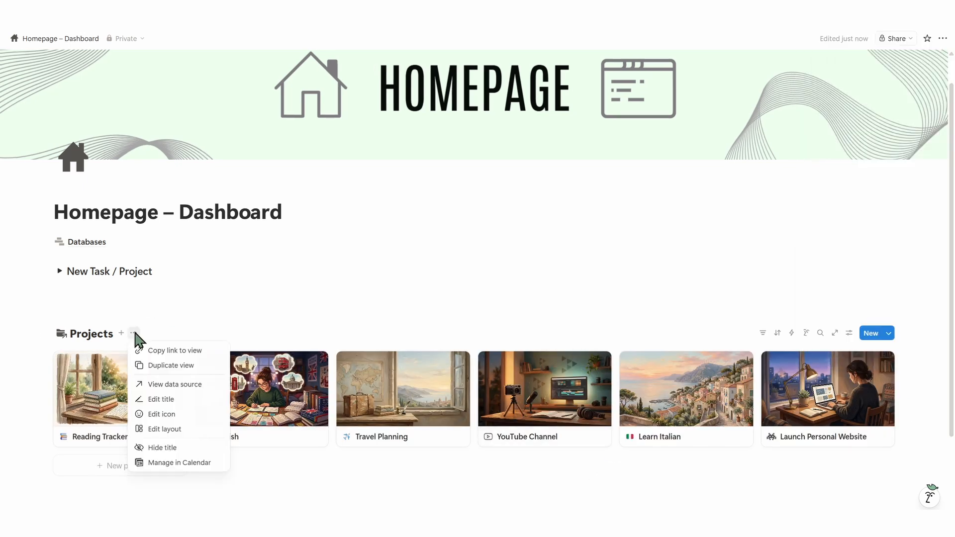
{"action": "left_click", "coordinate": [164, 448]}
{"action": "left_click", "coordinate": [78, 334]}
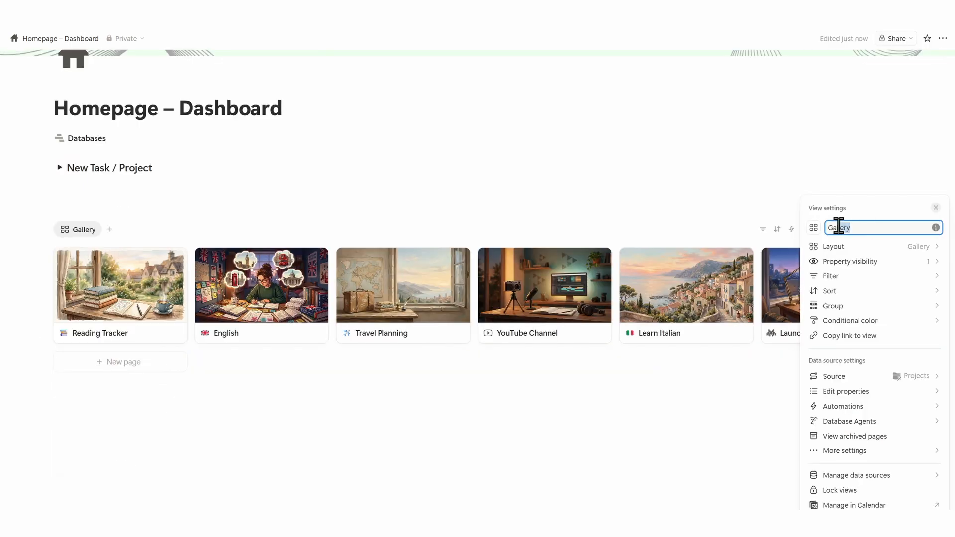
{"action": "type", "text": "Current projects"}
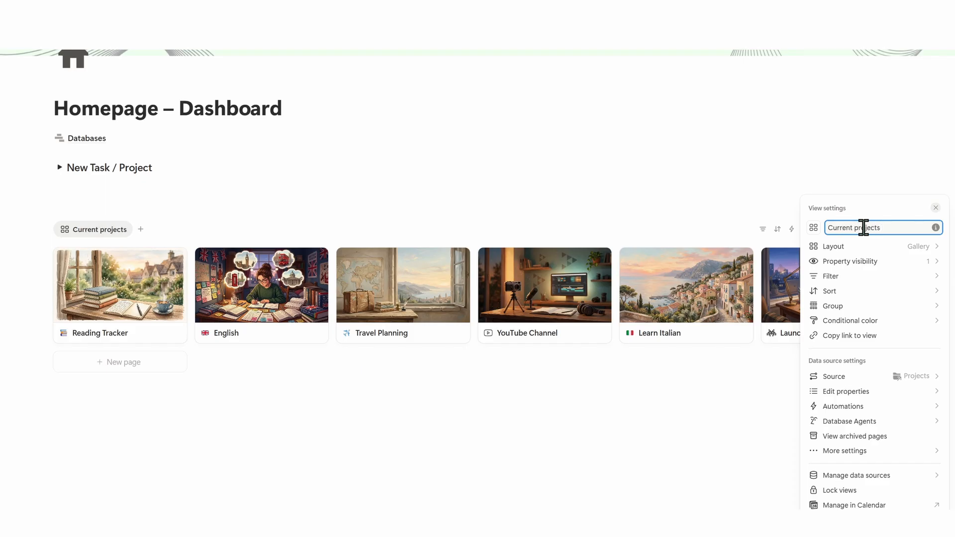
- Filter the Current projects view by Status to show only In progress projects
{"action": "left_click", "coordinate": [863, 276]}
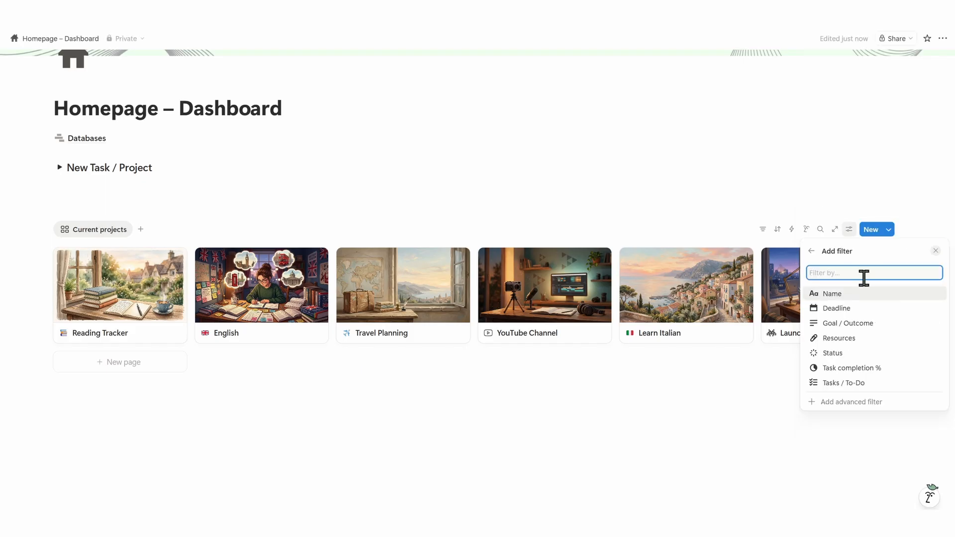
{"action": "left_click", "coordinate": [863, 352]}
{"action": "left_click", "coordinate": [827, 330]}
{"action": "left_click", "coordinate": [887, 250]}
{"action": "left_click", "coordinate": [811, 251]}
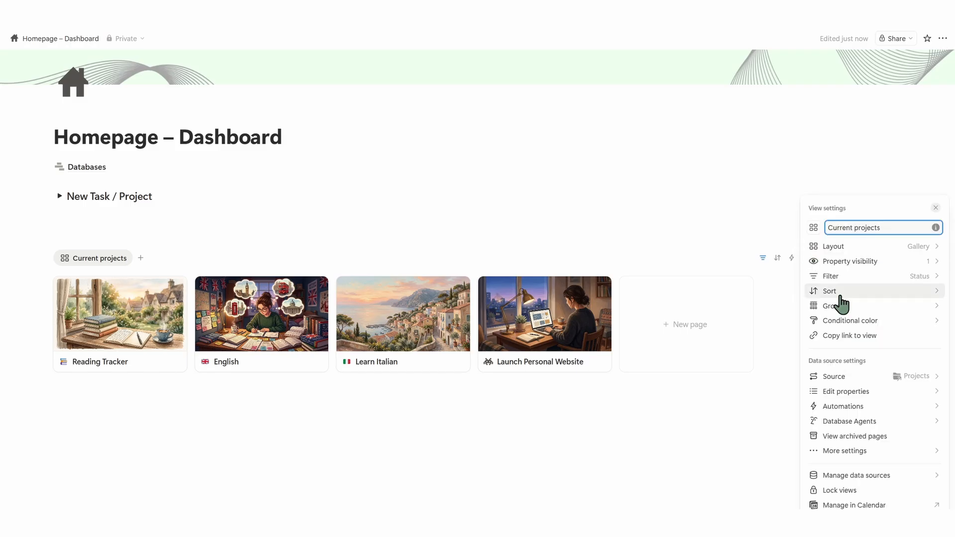
- Show Goal / Outcome, Done, Deadline, Status, Task completion % and New Task on the Current projects cards
{"action": "left_click", "coordinate": [866, 261]}
{"action": "left_click", "coordinate": [934, 369]}
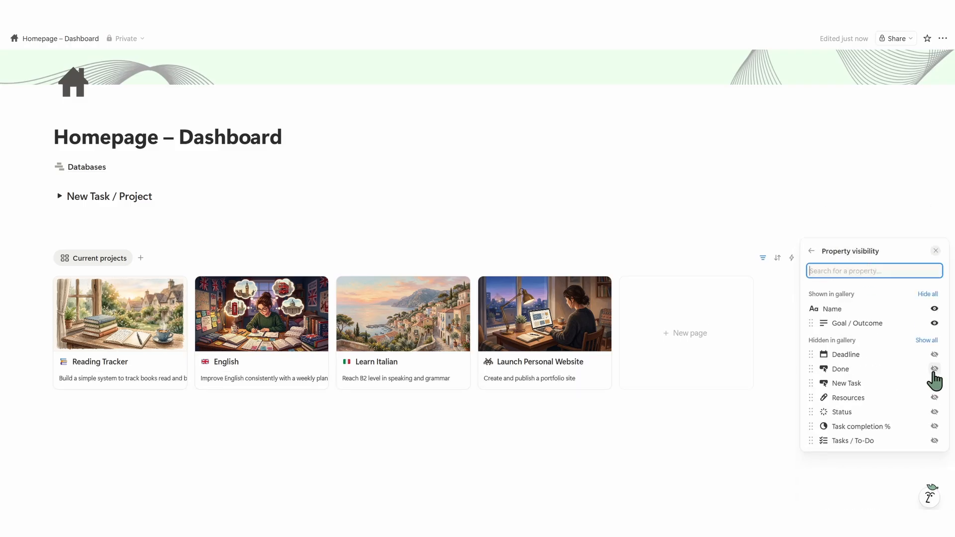
{"action": "left_click", "coordinate": [934, 369]}
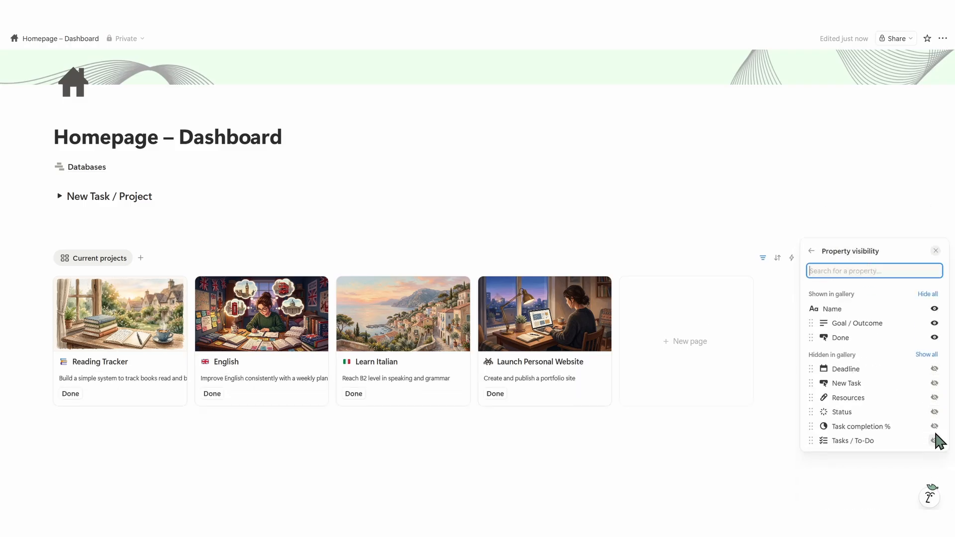
{"action": "left_click", "coordinate": [934, 369]}
{"action": "left_click", "coordinate": [934, 412]}
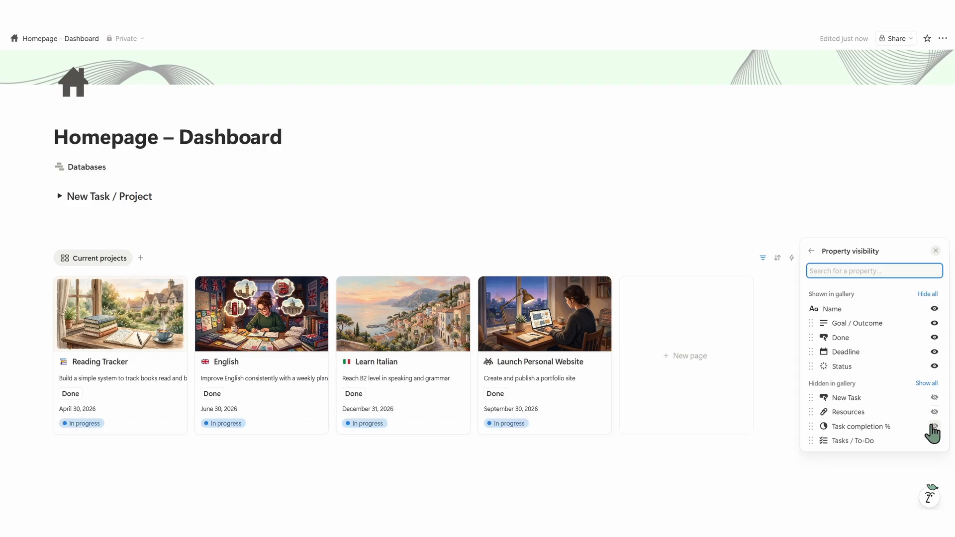
{"action": "left_click", "coordinate": [934, 426]}
{"action": "left_click", "coordinate": [935, 412]}
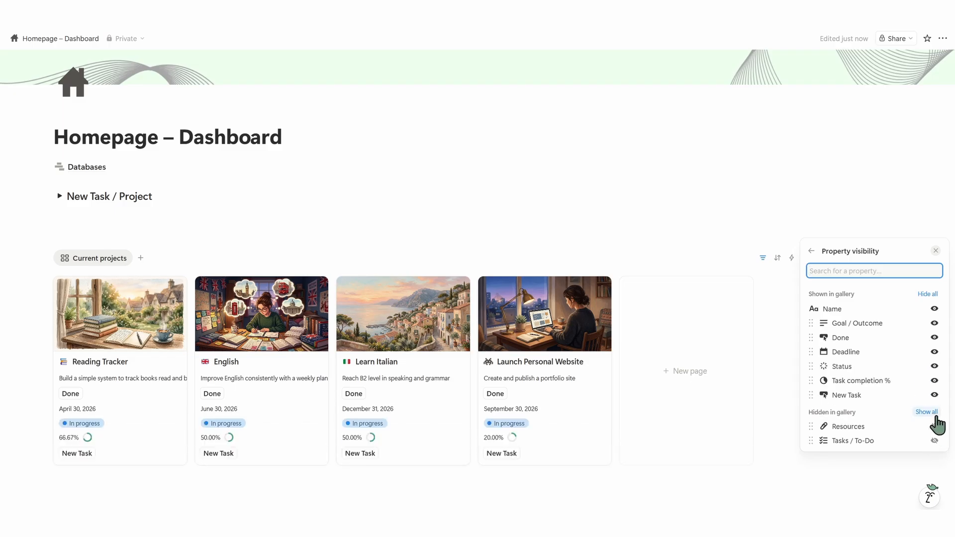
{"action": "left_click", "coordinate": [811, 250]}
- Switch the Current projects gallery to the Compact card layout and give Done and New Task full-line display
{"action": "left_click", "coordinate": [826, 245]}
{"action": "left_click", "coordinate": [863, 461]}
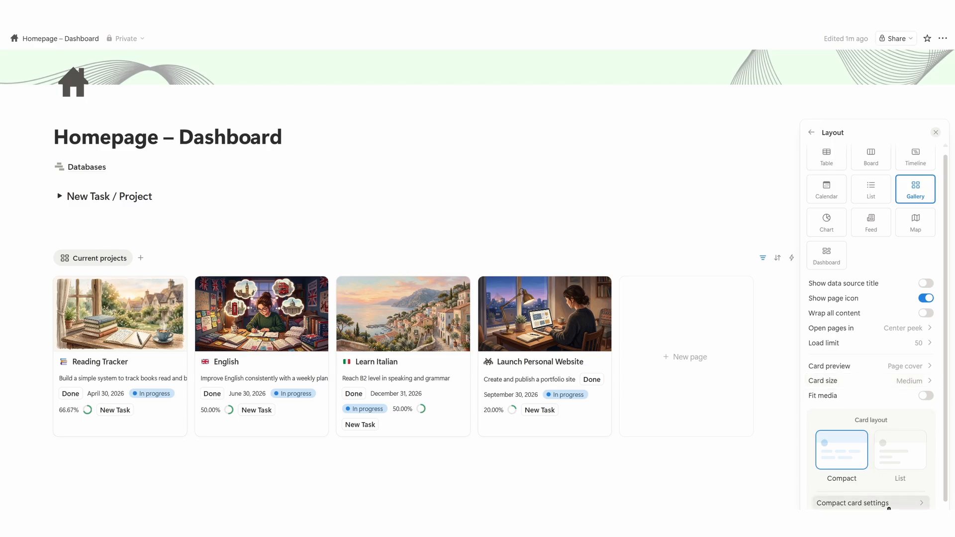
{"action": "left_click", "coordinate": [835, 503]}
{"action": "left_click", "coordinate": [932, 426]}
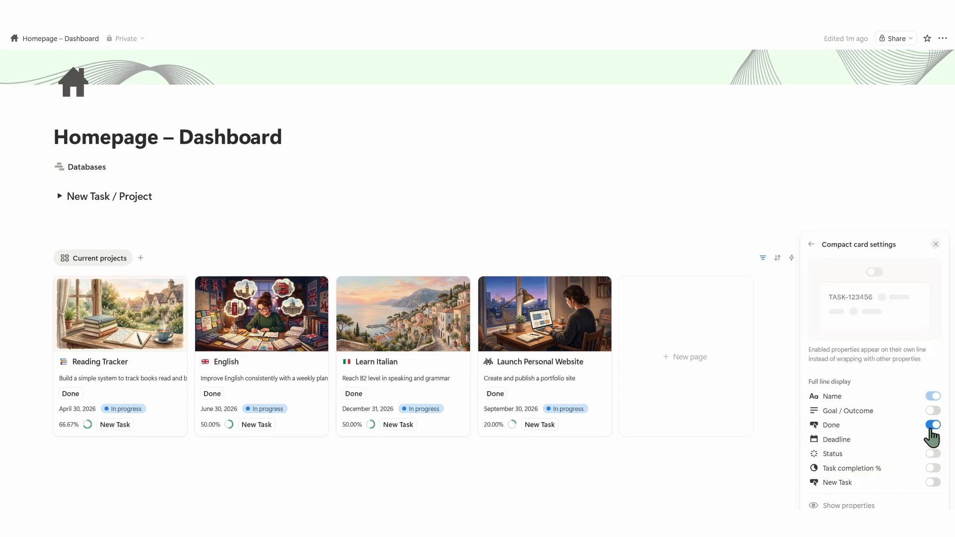
{"action": "left_click", "coordinate": [933, 482]}
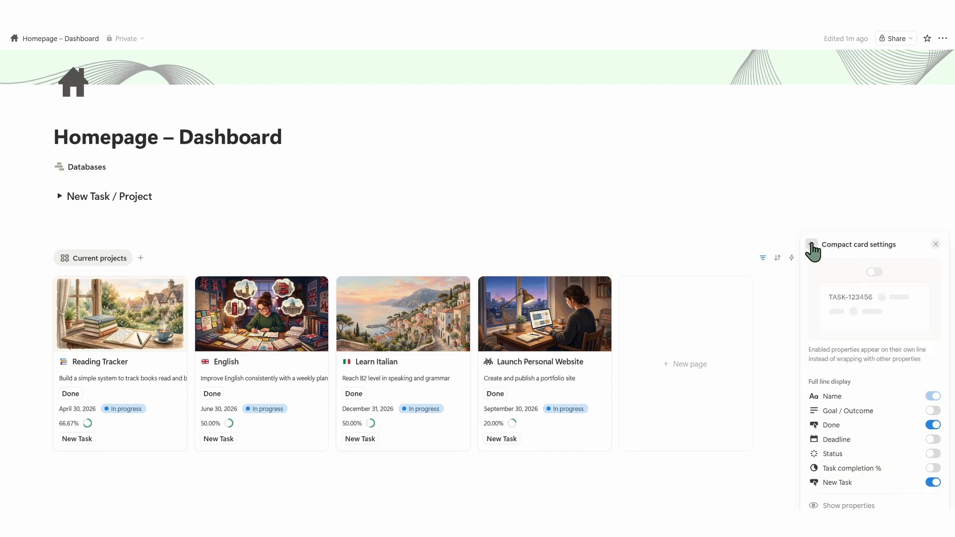
{"action": "left_click", "coordinate": [811, 244]}
- Try the Large card size for the Current projects gallery and return it to Medium
{"action": "left_click", "coordinate": [867, 388]}
{"action": "left_click", "coordinate": [866, 442]}
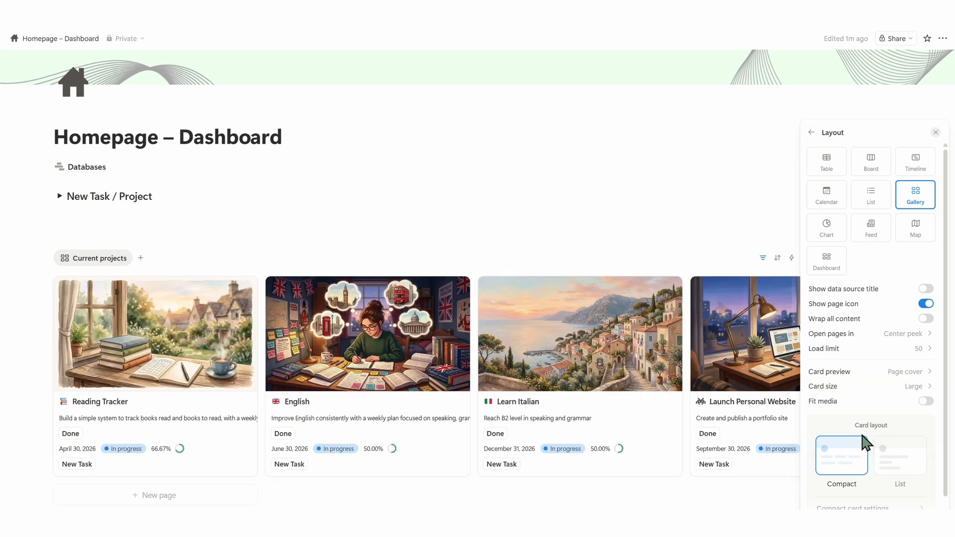
{"action": "left_click", "coordinate": [865, 386]}
{"action": "left_click", "coordinate": [863, 420]}
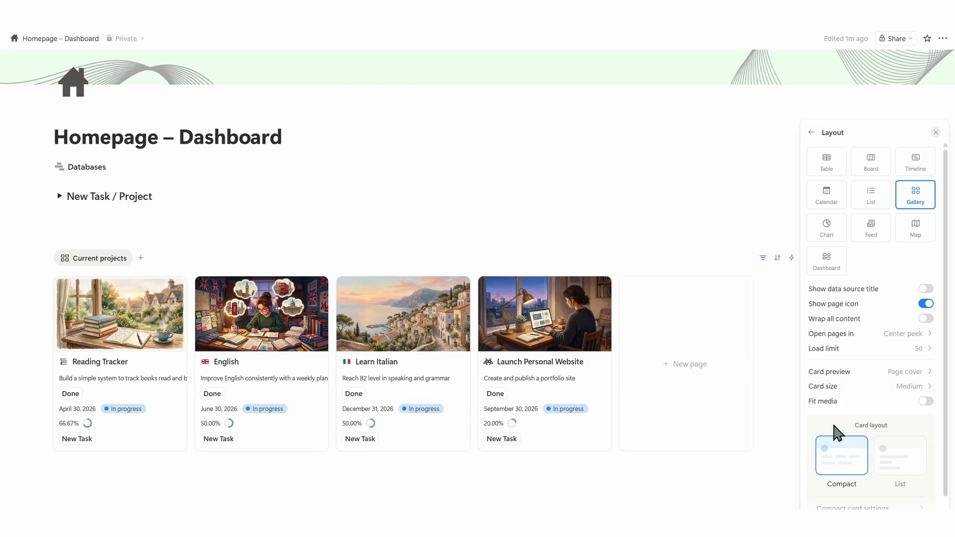
- Duplicate the Current projects view and name the copy "All projects"
{"action": "left_click", "coordinate": [673, 484]}
{"action": "left_click", "coordinate": [99, 258]}
{"action": "left_click", "coordinate": [127, 379]}
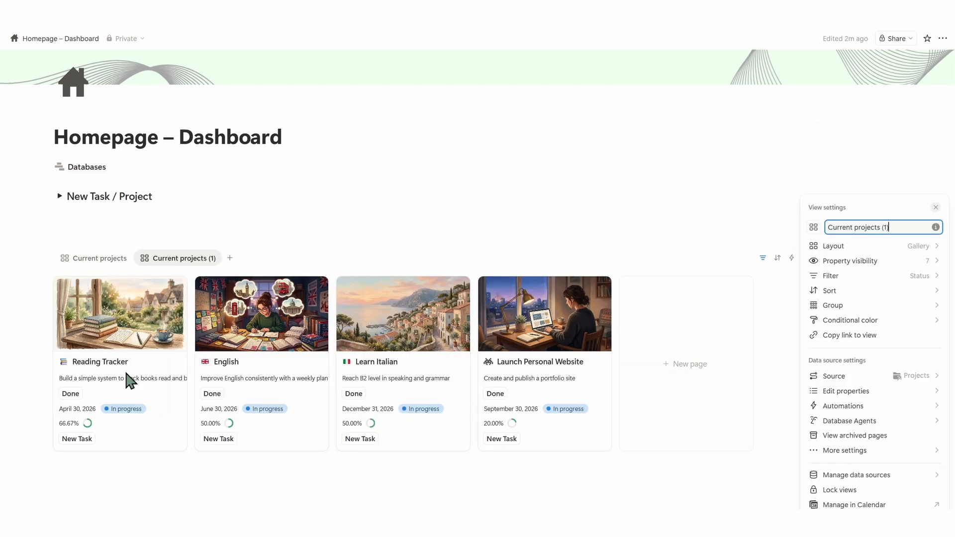
{"action": "key", "text": "BackSpace"}
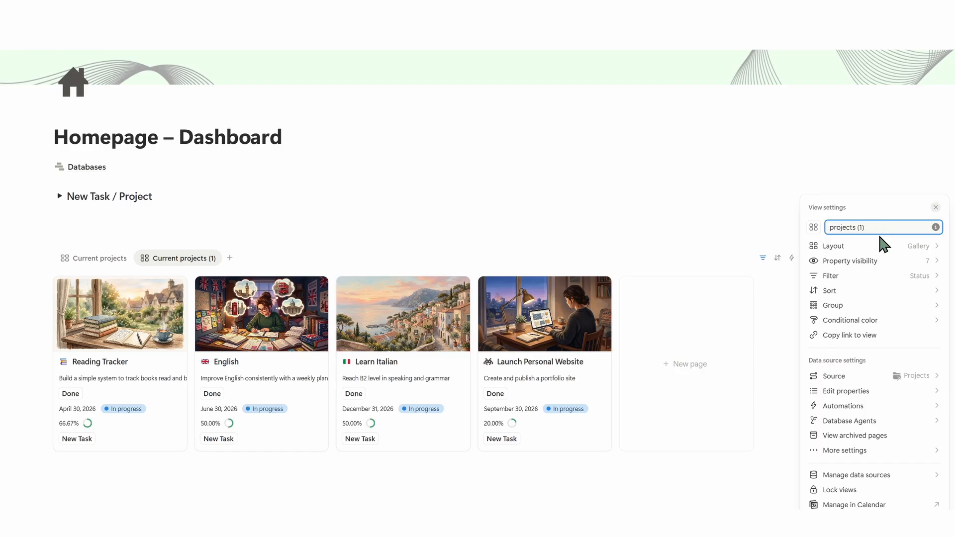
{"action": "type", "text": "All"}
{"action": "left_click", "coordinate": [879, 230]}
{"action": "key", "text": "BackSpace"}
{"action": "key", "text": "BackSpace"}
{"action": "key", "text": "BackSpace"}
- Group the All projects view by Status
{"action": "left_click", "coordinate": [867, 307]}
{"action": "left_click", "coordinate": [868, 456]}
{"action": "left_click", "coordinate": [812, 146]}
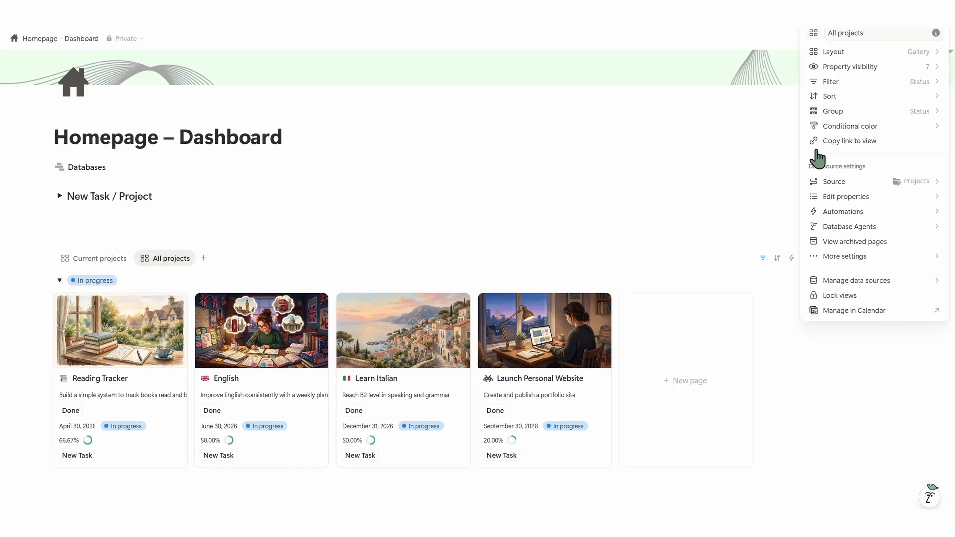
- Clear and delete the Status filter in the All projects view
{"action": "left_click", "coordinate": [873, 138]}
{"action": "left_click", "coordinate": [866, 298]}
{"action": "left_click", "coordinate": [842, 419]}
{"action": "left_click", "coordinate": [860, 301]}
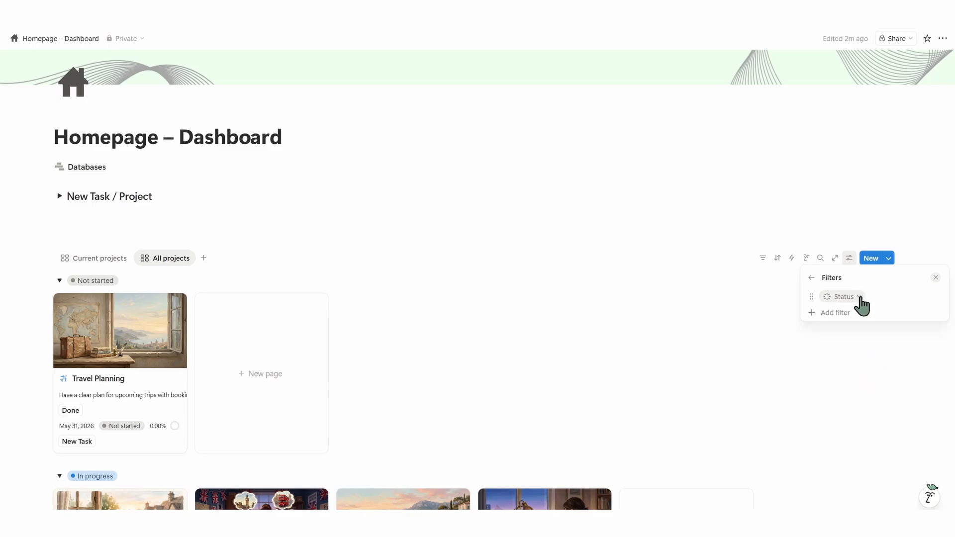
{"action": "left_click", "coordinate": [861, 298]}
{"action": "left_click", "coordinate": [939, 316]}
{"action": "left_click", "coordinate": [907, 320]}
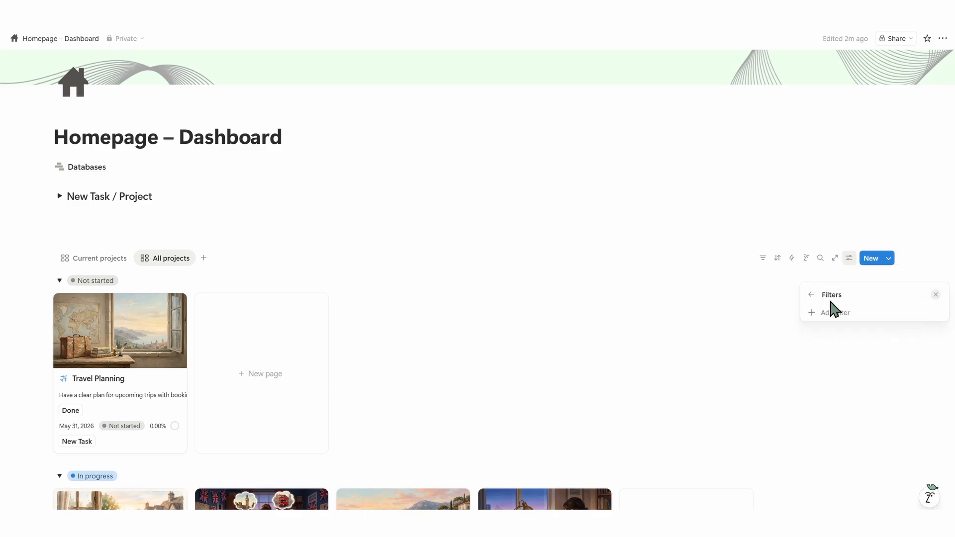
{"action": "left_click", "coordinate": [812, 294]}
- Add a conditional color for non-empty Status in All projects so each card's background matches its status option
{"action": "left_click", "coordinate": [855, 159]}
{"action": "left_click", "coordinate": [868, 307]}
{"action": "left_click", "coordinate": [868, 395]}
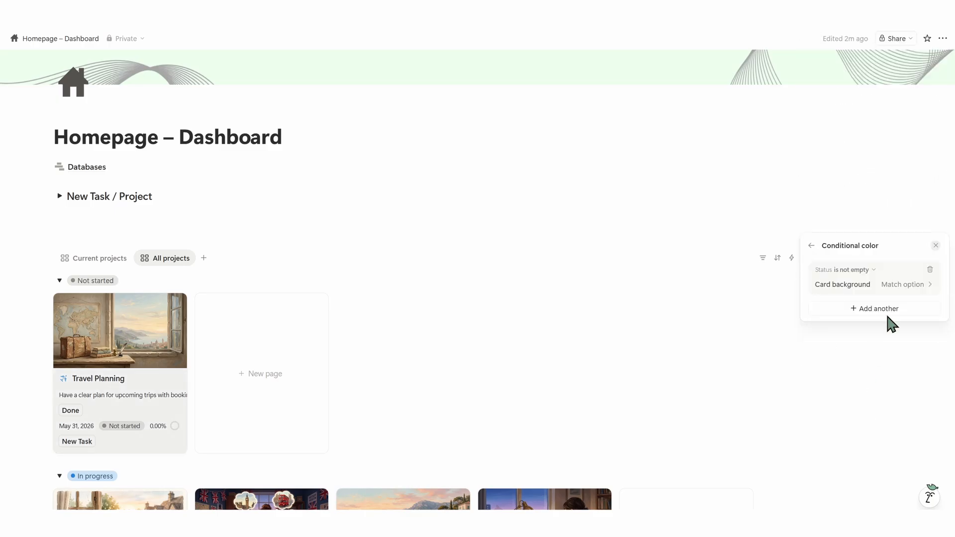
{"action": "left_click", "coordinate": [717, 260]}
{"action": "scroll", "coordinate": [717, 261], "scroll_direction": "down", "scroll_amount": 8}
{"action": "scroll", "coordinate": [717, 260], "scroll_direction": "up", "scroll_amount": 9}
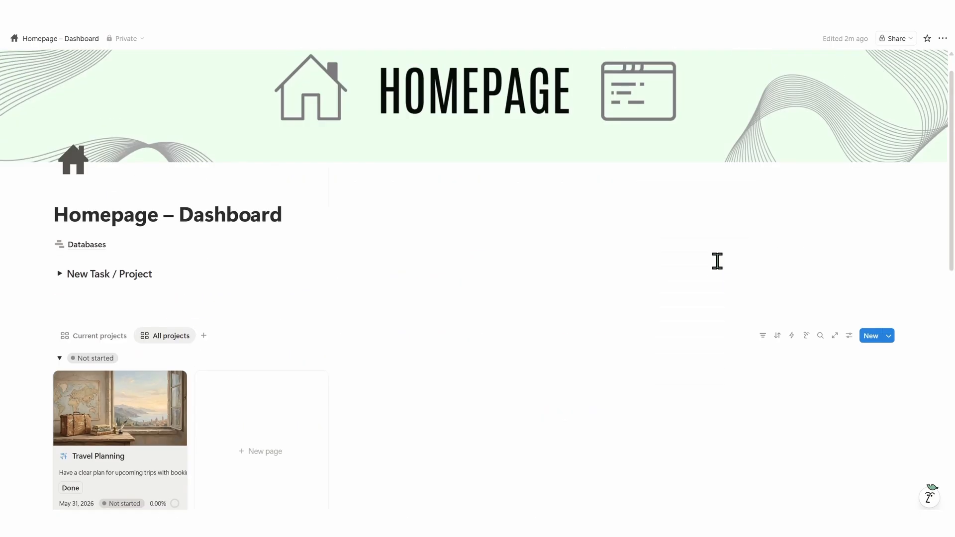
- Duplicate the Current projects view again and name the copy "Completed projects"
{"action": "left_click", "coordinate": [117, 337]}
{"action": "left_click", "coordinate": [117, 337]}
{"action": "left_click", "coordinate": [99, 452]}
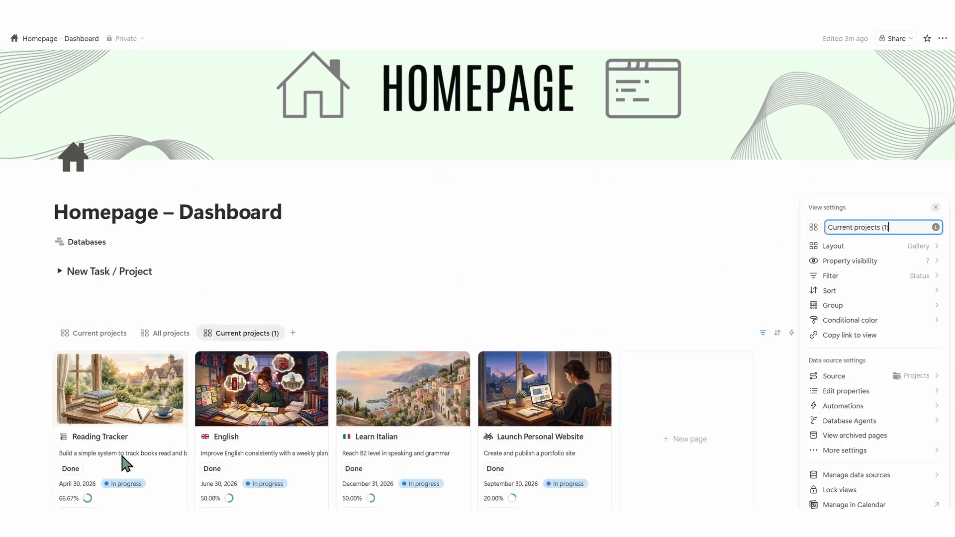
{"action": "key", "text": "BackSpace"}
{"action": "key", "text": "BackSpace"}
{"action": "key", "text": "BackSpace"}
{"action": "key", "text": "BackSpace"}
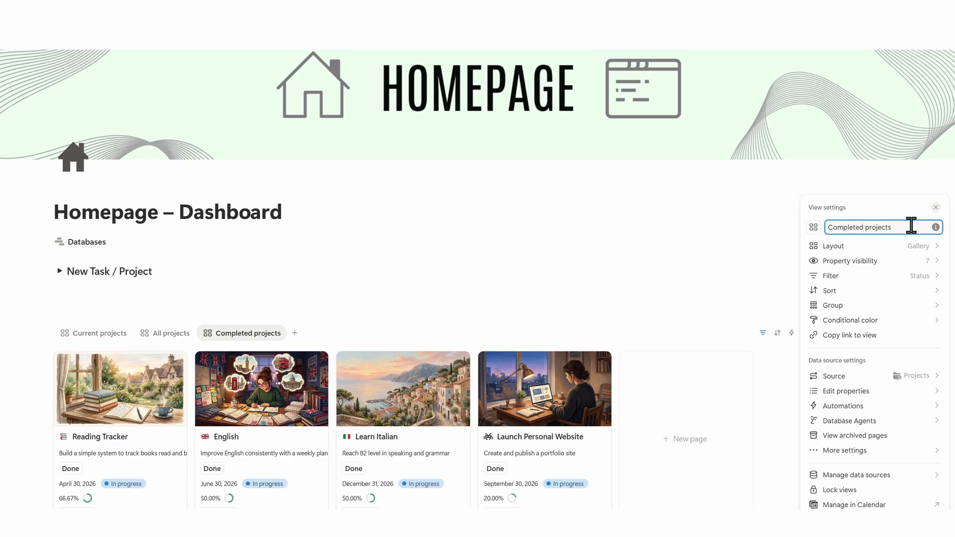
- Add a conditional color for non-empty Status in Completed projects with the card background set to match the option
{"action": "left_click", "coordinate": [850, 320]}
{"action": "left_click", "coordinate": [891, 480]}
{"action": "left_click", "coordinate": [880, 455]}
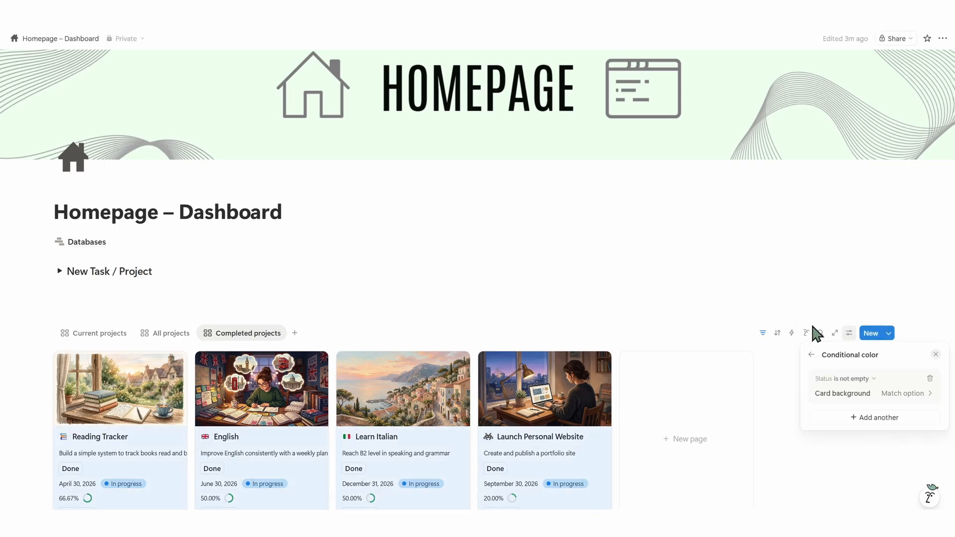
- Change the Completed projects view's Status filter so that it includes only the Complete group
{"action": "left_click", "coordinate": [812, 356]}
{"action": "left_click", "coordinate": [874, 277]}
{"action": "left_click", "coordinate": [862, 373]}
{"action": "left_click", "coordinate": [827, 287]}
{"action": "left_click", "coordinate": [827, 317]}
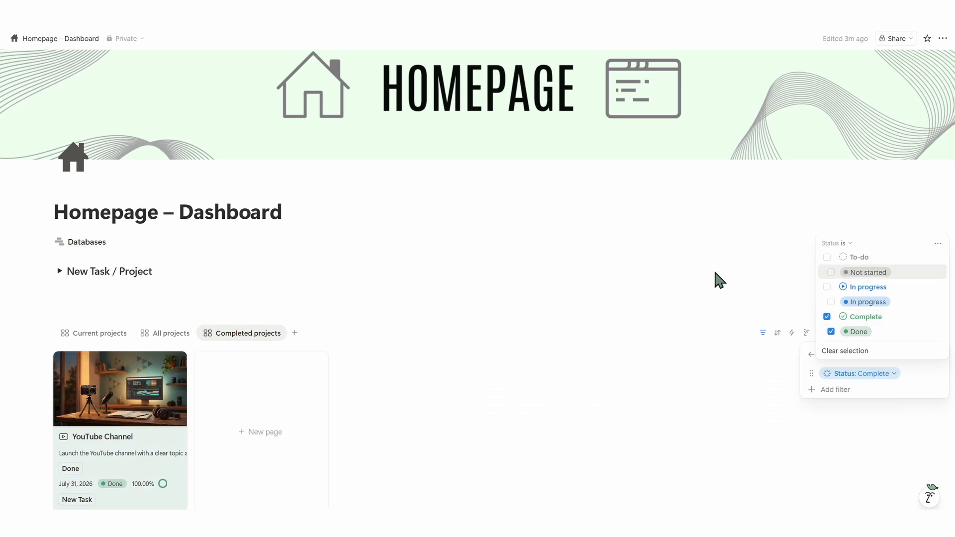
{"action": "left_click", "coordinate": [690, 296]}
{"action": "left_click", "coordinate": [688, 297]}
- Add a conditional color based on Status to the Current projects view so its card backgrounds match the status option
{"action": "scroll", "coordinate": [180, 297], "scroll_direction": "down", "scroll_amount": 3}
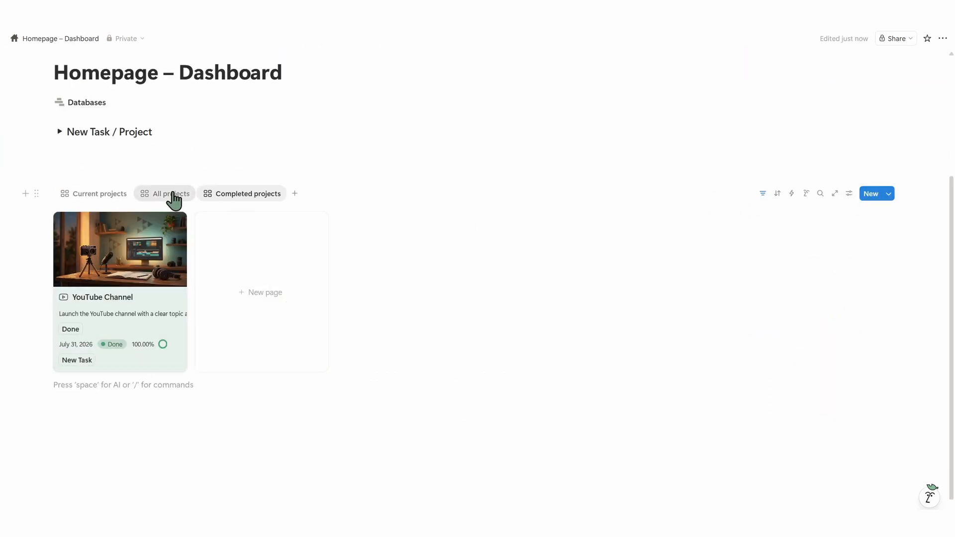
{"action": "left_click", "coordinate": [119, 197]}
{"action": "left_click", "coordinate": [849, 194]}
{"action": "left_click", "coordinate": [849, 320]}
{"action": "left_click", "coordinate": [862, 344]}
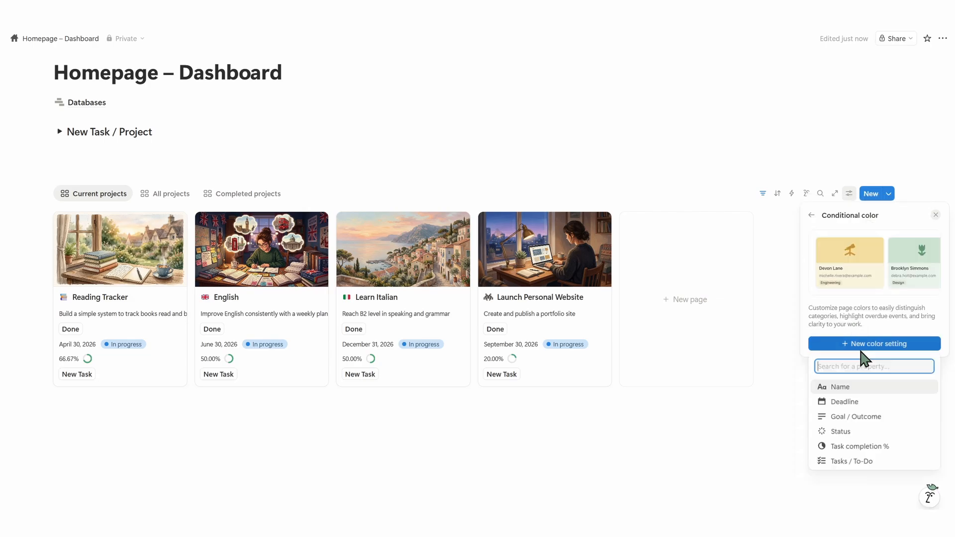
{"action": "left_click", "coordinate": [863, 446]}
{"action": "left_click", "coordinate": [625, 432]}
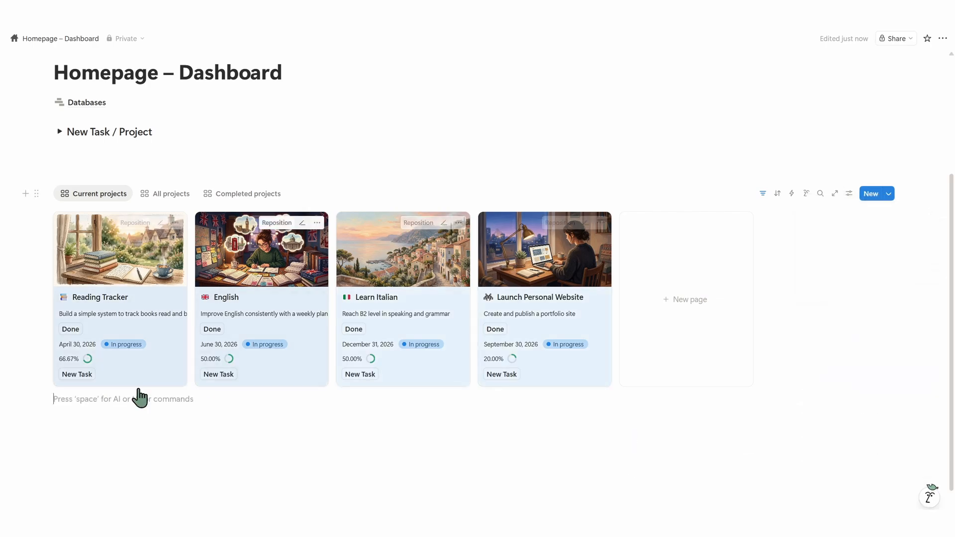
- Add a divider below the projects gallery and insert a calendar view linked to the existing Tasks / To-Do data source
{"action": "type", "text": "---"}
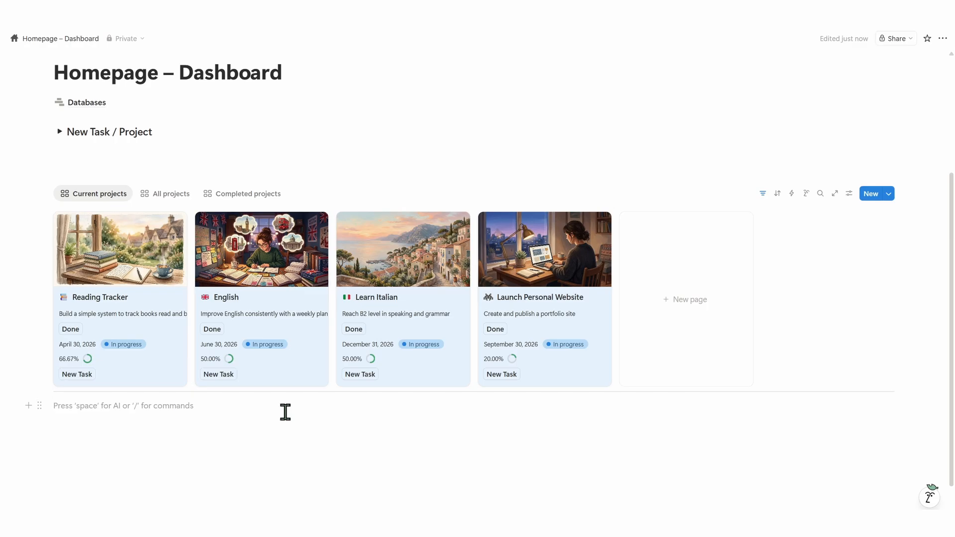
{"action": "type", "text": "/cale"}
{"action": "left_click", "coordinate": [139, 360]}
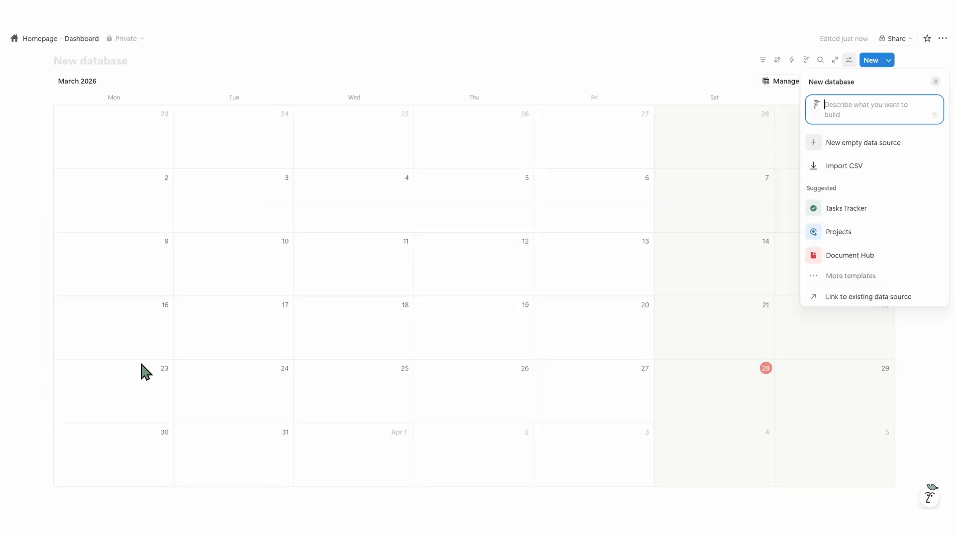
{"action": "left_click", "coordinate": [832, 297]}
{"action": "left_click", "coordinate": [863, 190]}
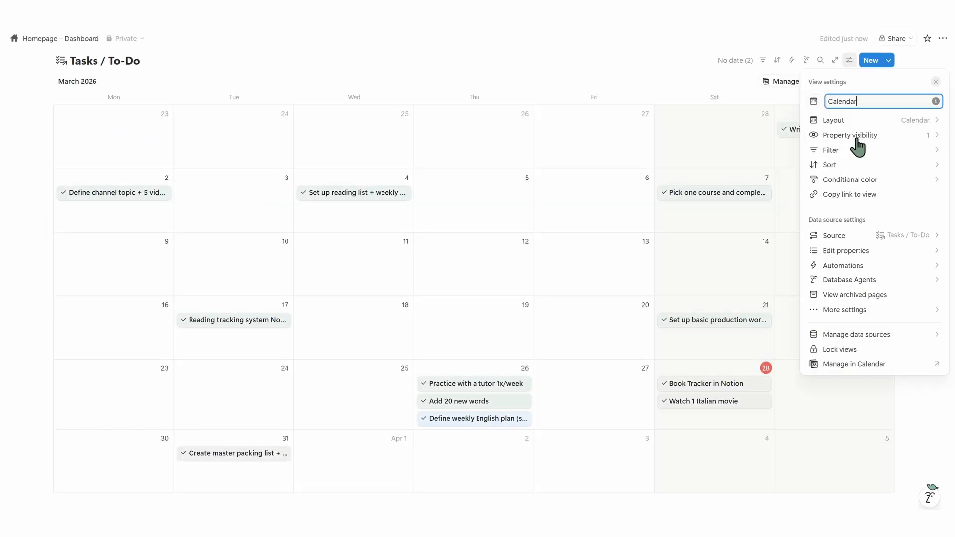
- Open the "Show calendar as" options in the Tasks / To-Do calendar's layout settings
{"action": "left_click", "coordinate": [851, 121]}
{"action": "left_click", "coordinate": [871, 298]}
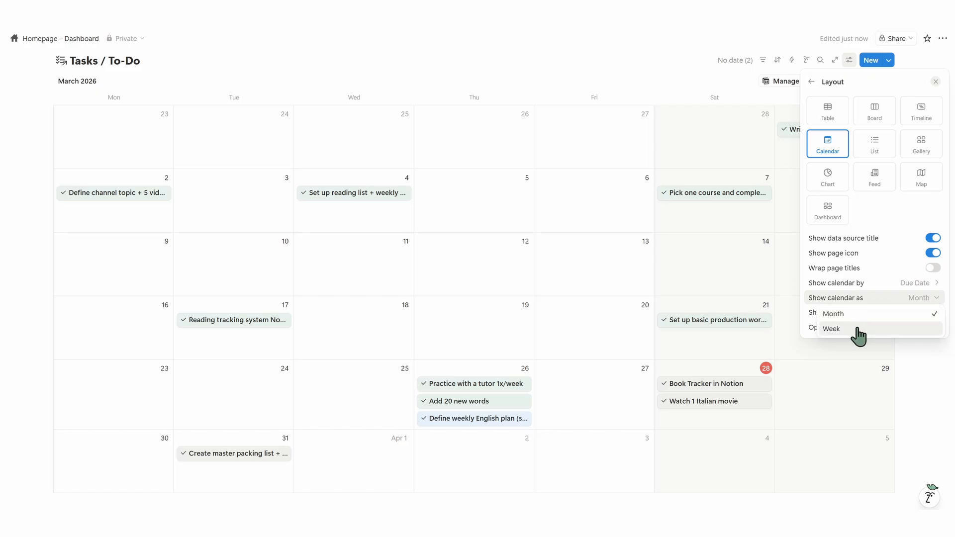
- Show the Tasks / To-Do calendar by week and replace its conditional color rule with one based on Urgency
{"action": "left_click", "coordinate": [856, 329]}
{"action": "left_click", "coordinate": [812, 82]}
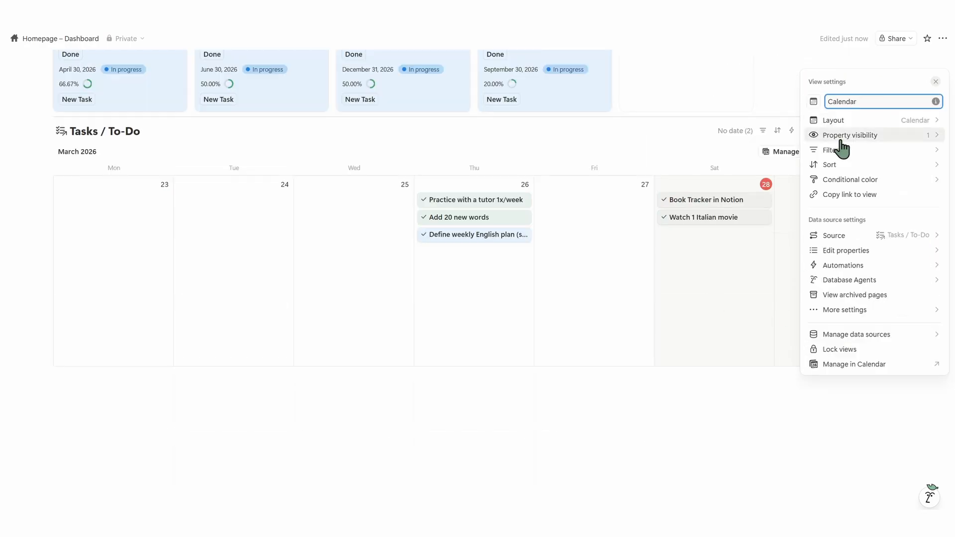
{"action": "left_click", "coordinate": [843, 182]}
{"action": "left_click", "coordinate": [930, 106]}
{"action": "left_click", "coordinate": [890, 104]}
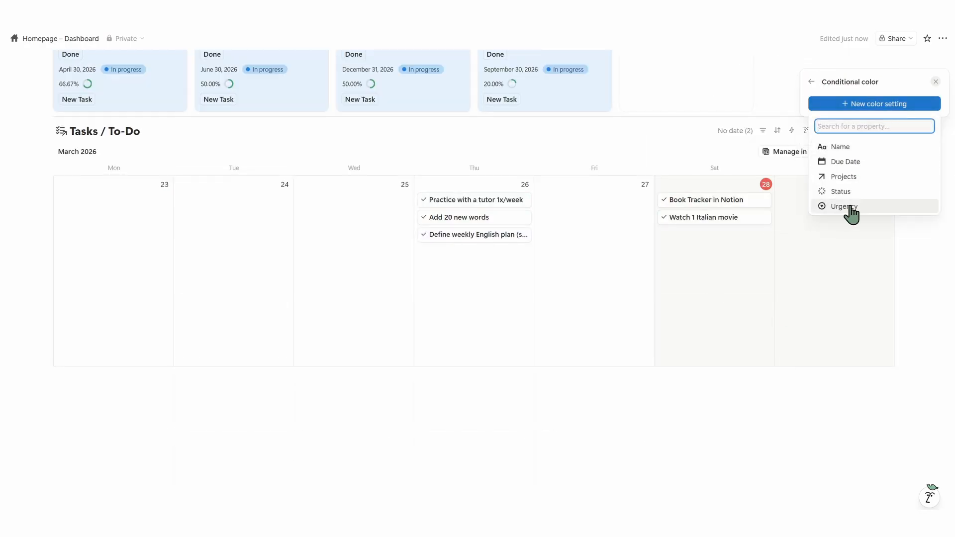
{"action": "left_click", "coordinate": [850, 205]}
{"action": "left_click", "coordinate": [779, 267]}
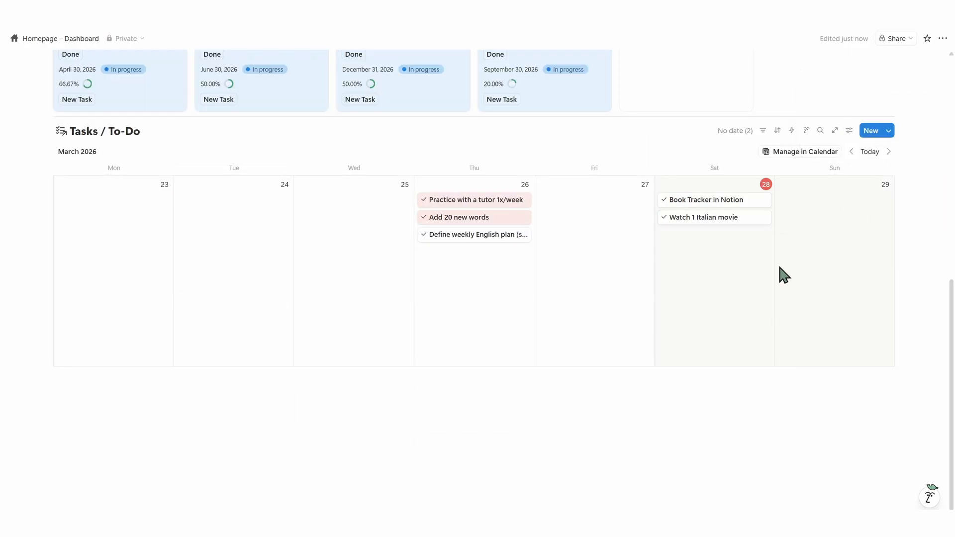
- Hide the data source title of the task calendar and rename the view CALENDAR WEEK
{"action": "left_click", "coordinate": [161, 130]}
{"action": "left_click", "coordinate": [222, 246]}
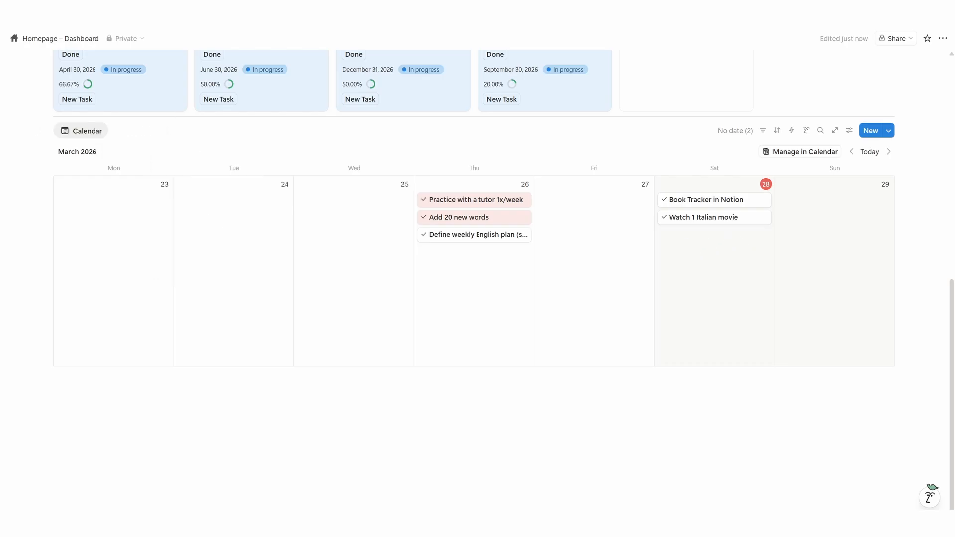
{"action": "left_click", "coordinate": [97, 131]}
{"action": "left_click", "coordinate": [106, 162]}
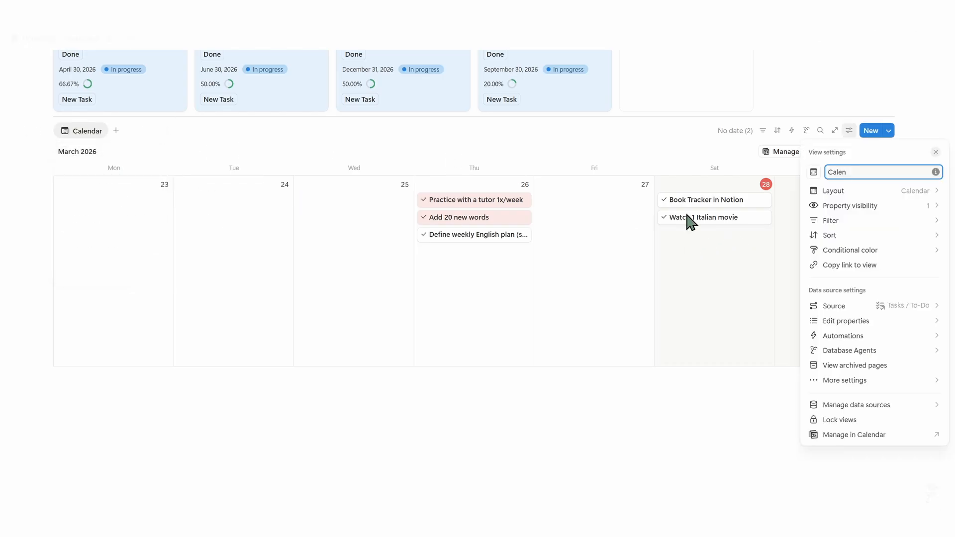
{"action": "key", "text": "BackSpace"}
{"action": "key", "text": "BackSpace"}
{"action": "key", "text": "BackSpace"}
{"action": "key", "text": "BackSpace"}
{"action": "key", "text": "BackSpace"}
{"action": "key", "text": "BackSpace"}
{"action": "key", "text": "BackSpace"}
{"action": "key", "text": "BackSpace"}
{"action": "type", "text": "CALENDAR WEEK"}
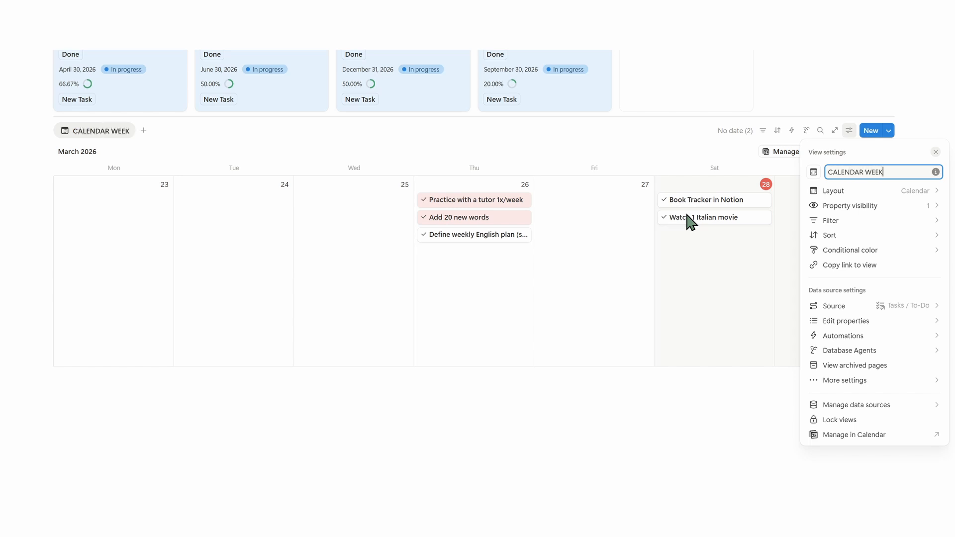
{"action": "left_click", "coordinate": [501, 281]}
- Make the Projects, Urgency, Status and Done properties visible on the CALENDAR WEEK cards
{"action": "left_click", "coordinate": [847, 135]}
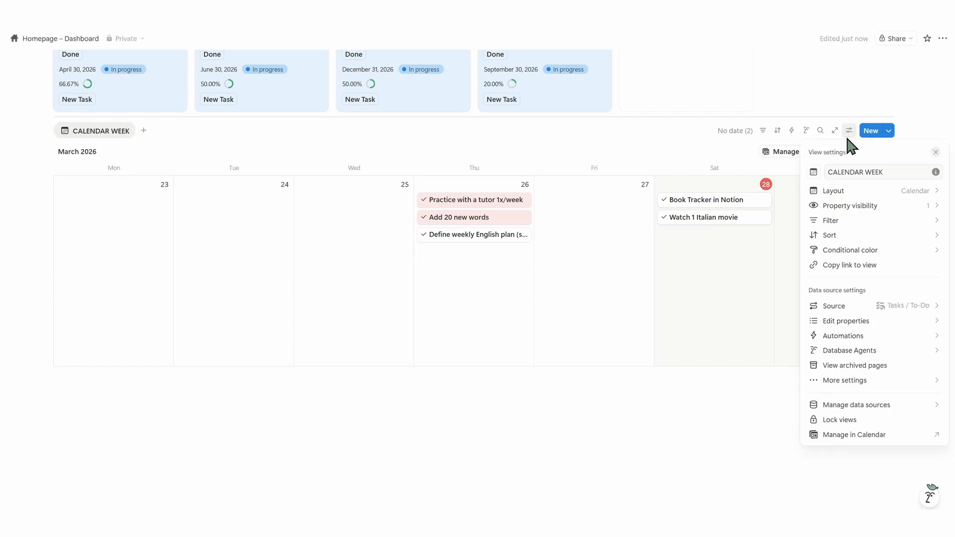
{"action": "left_click", "coordinate": [851, 207]}
{"action": "left_click", "coordinate": [934, 270]}
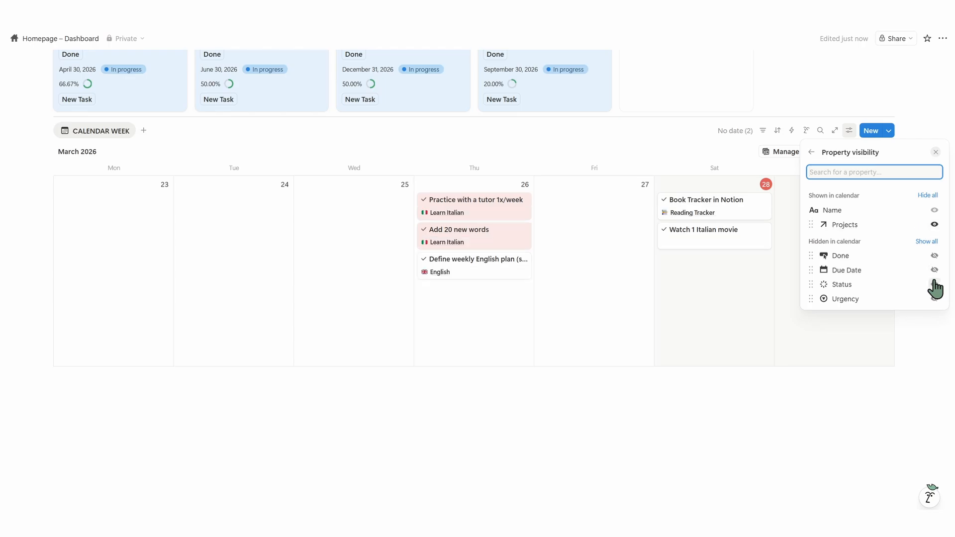
{"action": "left_click", "coordinate": [934, 298]}
{"action": "left_click", "coordinate": [934, 298]}
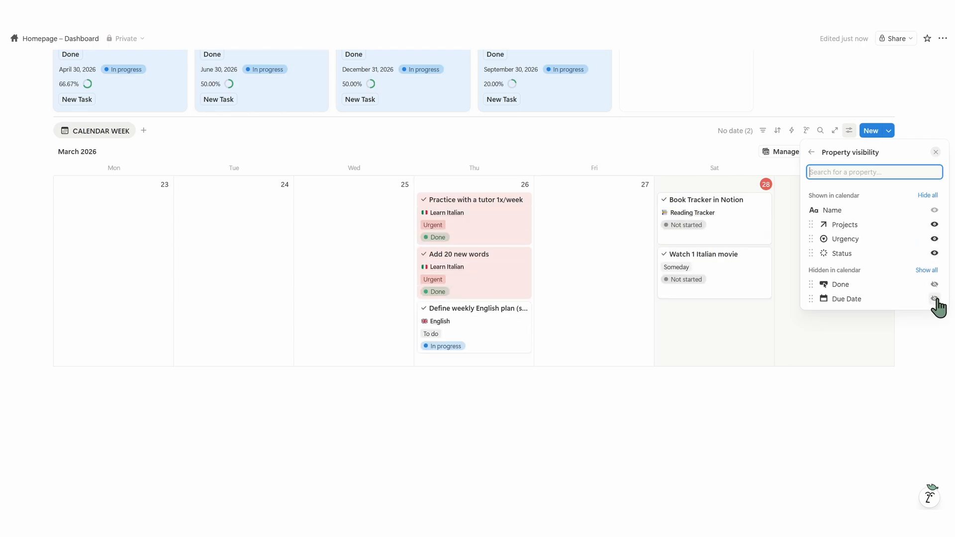
{"action": "left_click", "coordinate": [934, 284]}
{"action": "left_click", "coordinate": [797, 426]}
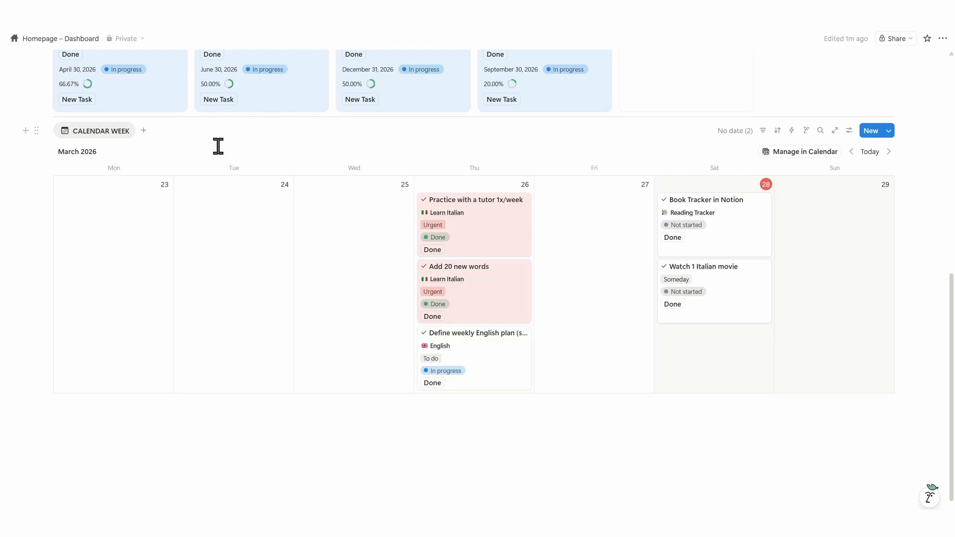
- Duplicate the CALENDAR WEEK view and name the copy CALENDAR MONTH
{"action": "left_click", "coordinate": [99, 132]}
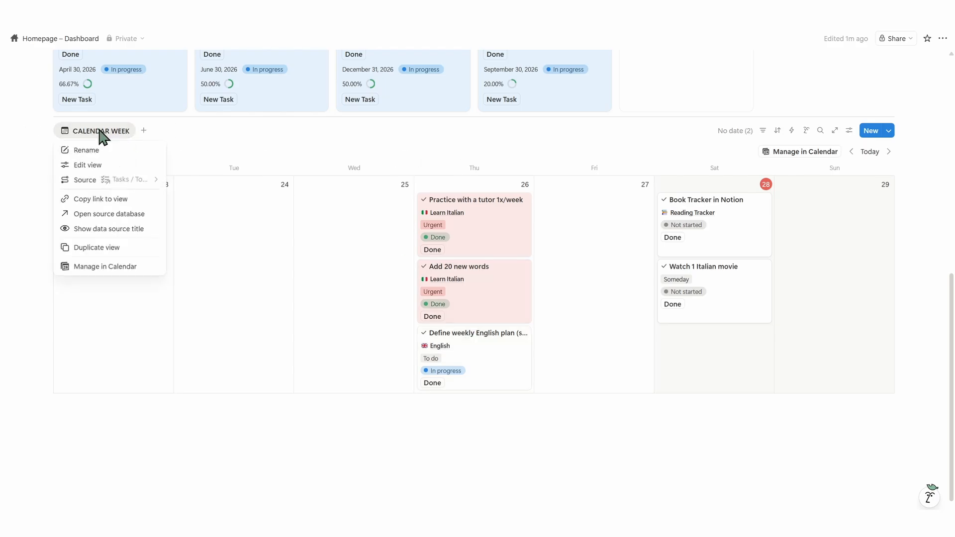
{"action": "left_click", "coordinate": [121, 249]}
{"action": "key", "text": "BackSpace"}
{"action": "key", "text": "BackSpace"}
{"action": "key", "text": "BackSpace"}
{"action": "key", "text": "BackSpace"}
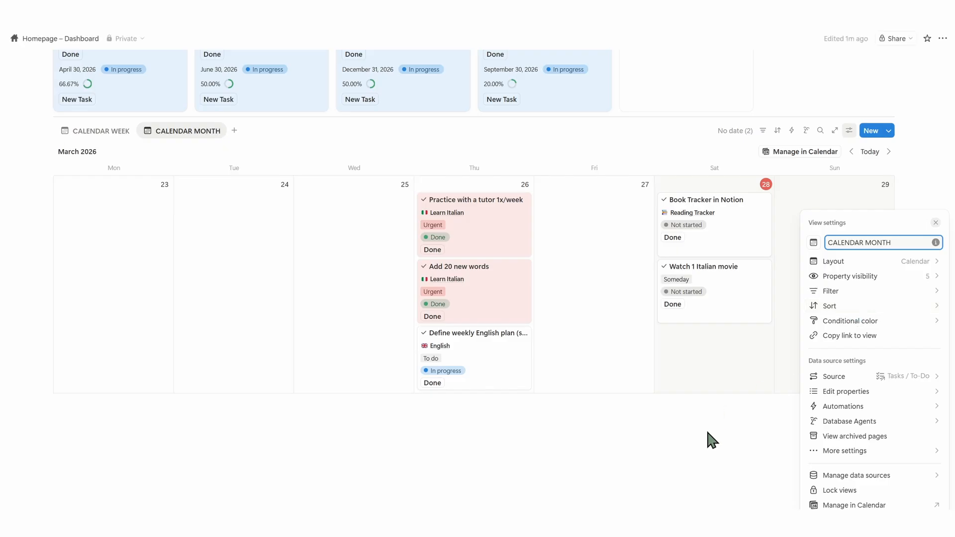
{"action": "key", "text": "Return"}
- Set the CALENDAR MONTH layout to show the calendar by month
{"action": "left_click", "coordinate": [203, 134]}
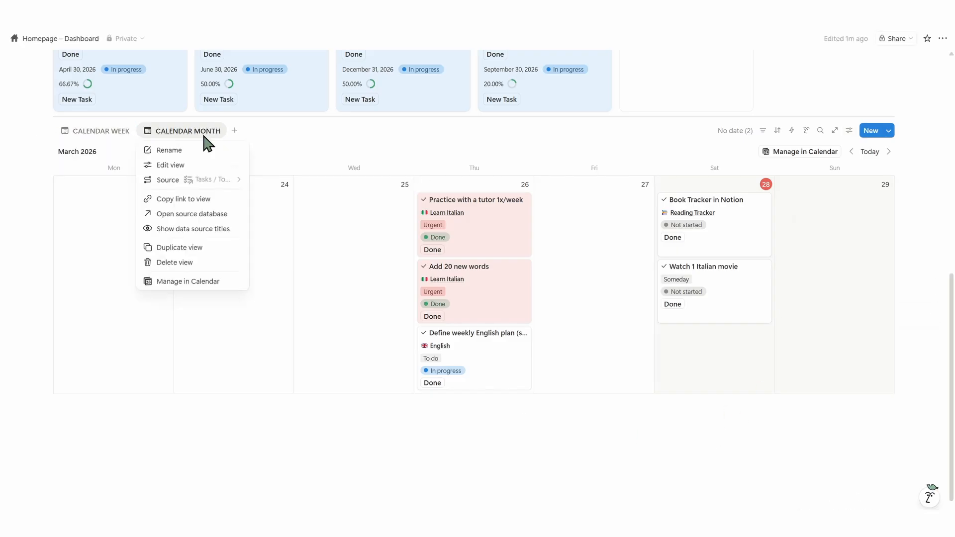
{"action": "left_click", "coordinate": [849, 130]}
{"action": "left_click", "coordinate": [865, 188]}
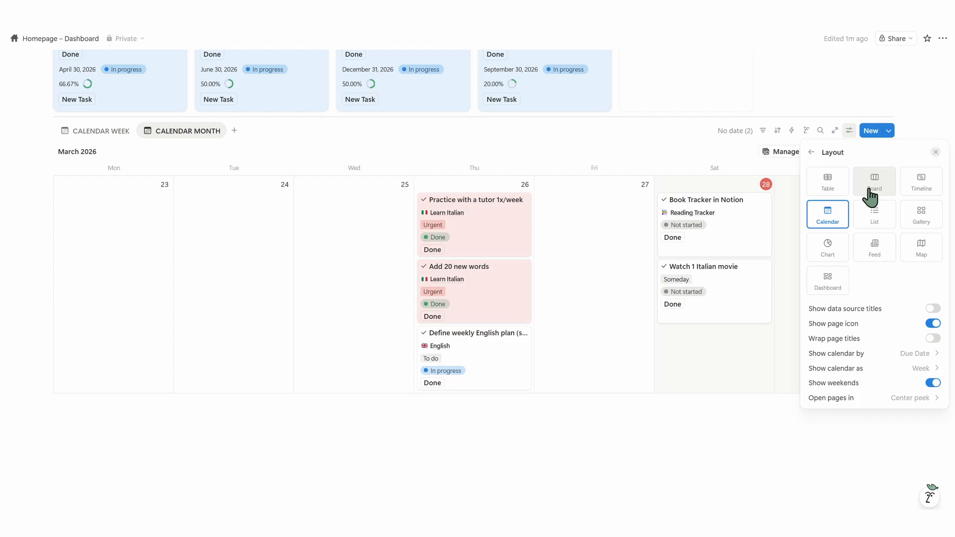
{"action": "left_click", "coordinate": [895, 368]}
{"action": "left_click", "coordinate": [845, 385]}
{"action": "left_click", "coordinate": [523, 219]}
- Insert a two-column layout below the calendar, add a callout without an icon in the first column, and narrow that column
{"action": "scroll", "coordinate": [522, 219], "scroll_direction": "up", "scroll_amount": 2}
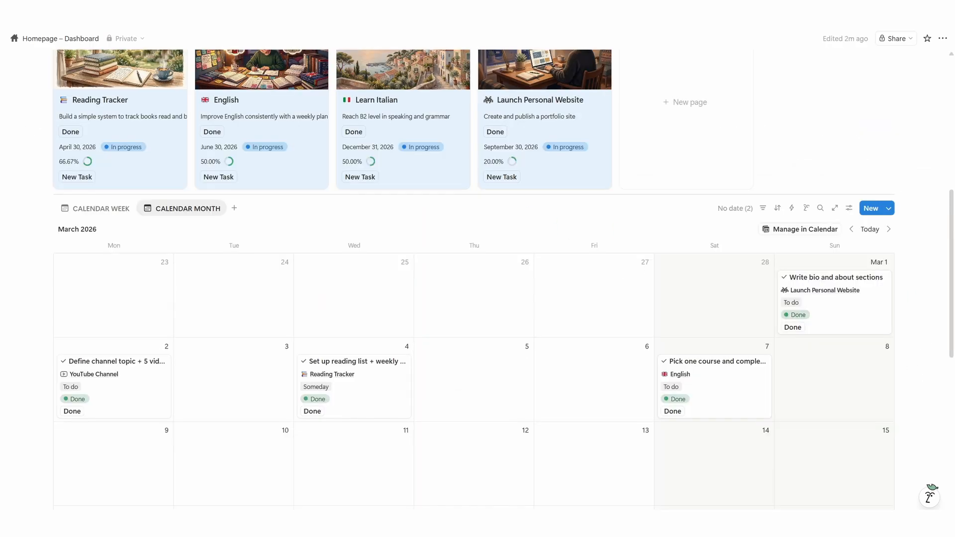
{"action": "scroll", "coordinate": [350, 260], "scroll_direction": "down", "scroll_amount": 8}
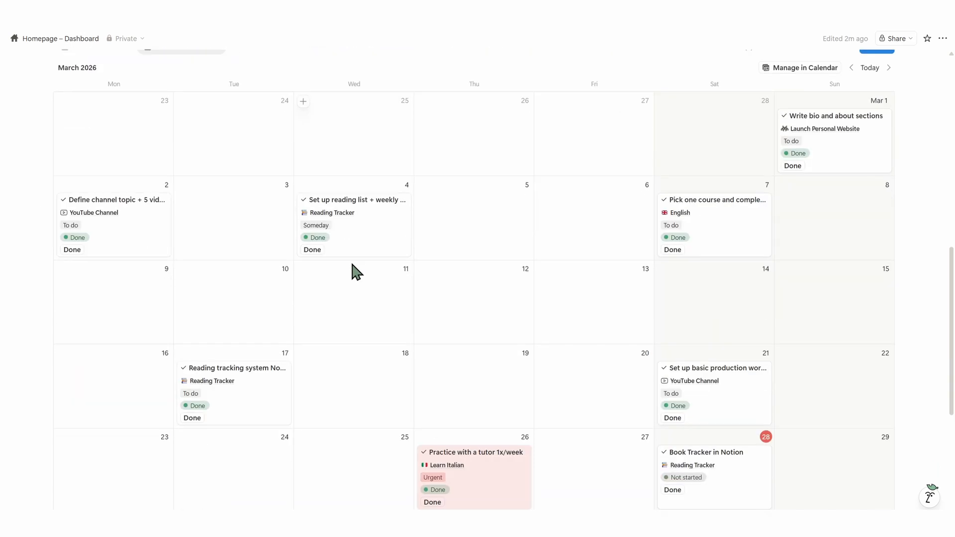
{"action": "left_click", "coordinate": [172, 435]}
{"action": "type", "text": "/2"}
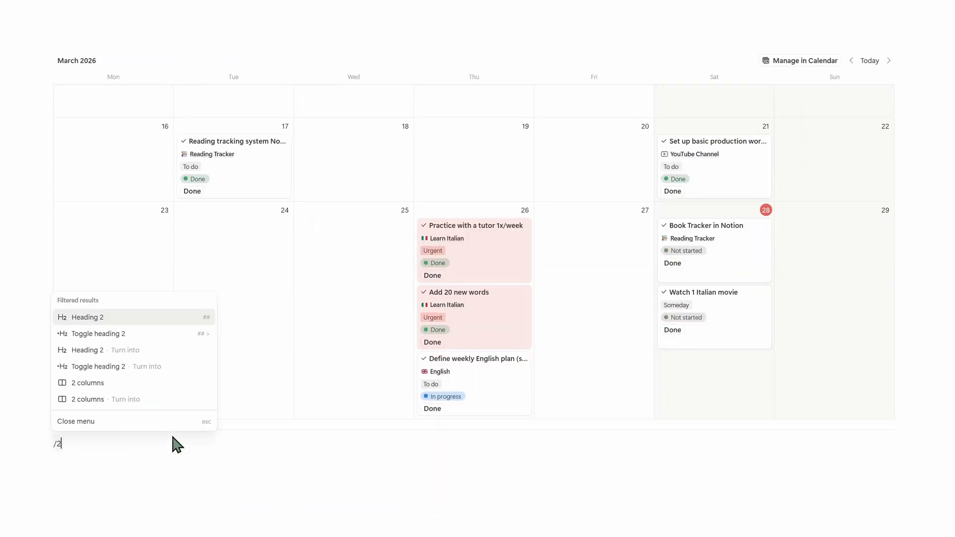
{"action": "key", "text": "BackSpace"}
{"action": "type", "text": "/c"}
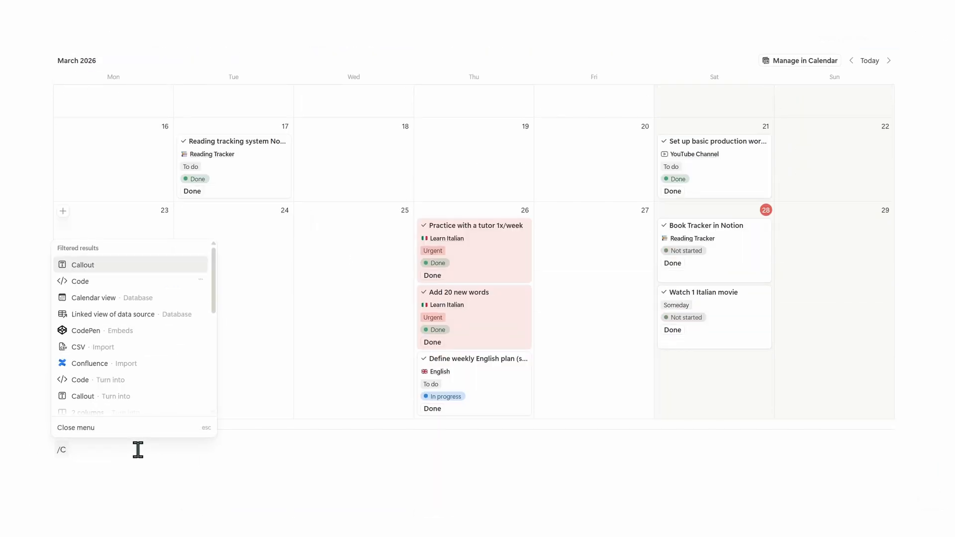
{"action": "left_click", "coordinate": [121, 270]}
{"action": "left_click", "coordinate": [67, 460]}
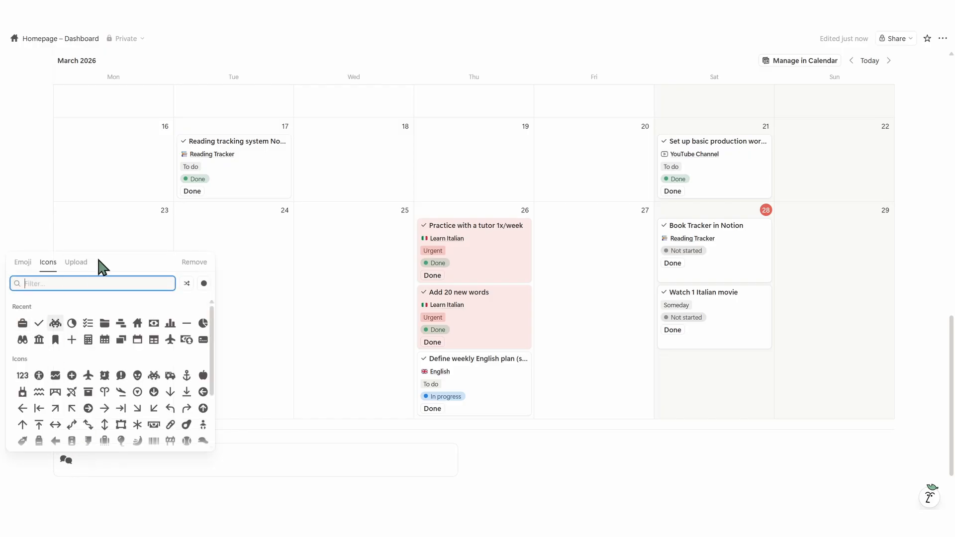
{"action": "left_click", "coordinate": [193, 262]}
{"action": "left_click_drag", "start_coordinate": [471, 465], "coordinate": [307, 464]}
- Move the Databases page into the new callout below the calendar, remove the leftover empty line, and narrow the callout column further
{"action": "scroll", "coordinate": [236, 404], "scroll_direction": "up", "scroll_amount": 15}
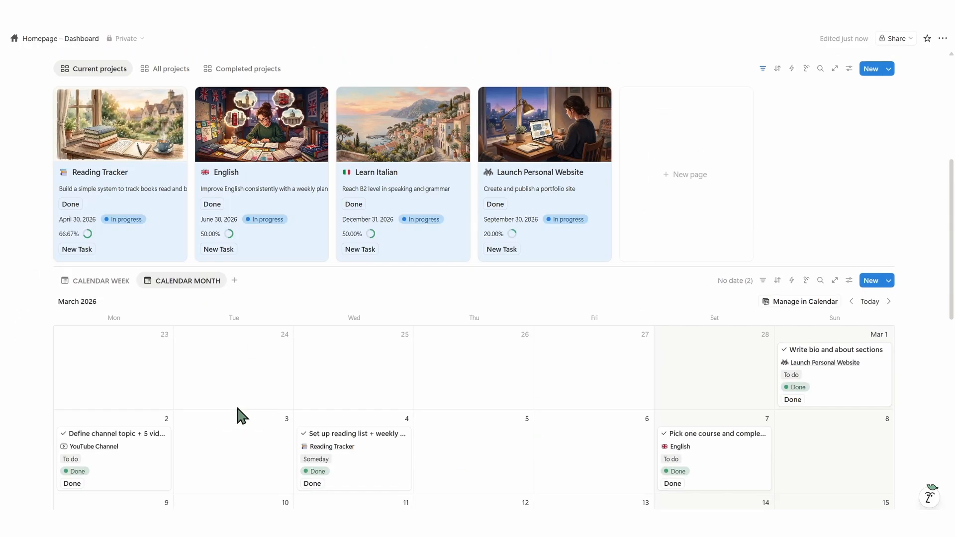
{"action": "scroll", "coordinate": [105, 326], "scroll_direction": "down", "scroll_amount": 9}
{"action": "left_click_drag", "start_coordinate": [40, 274], "coordinate": [98, 354]}
{"action": "scroll", "coordinate": [100, 355], "scroll_direction": "down", "scroll_amount": 8}
{"action": "key", "text": "BackSpace"}
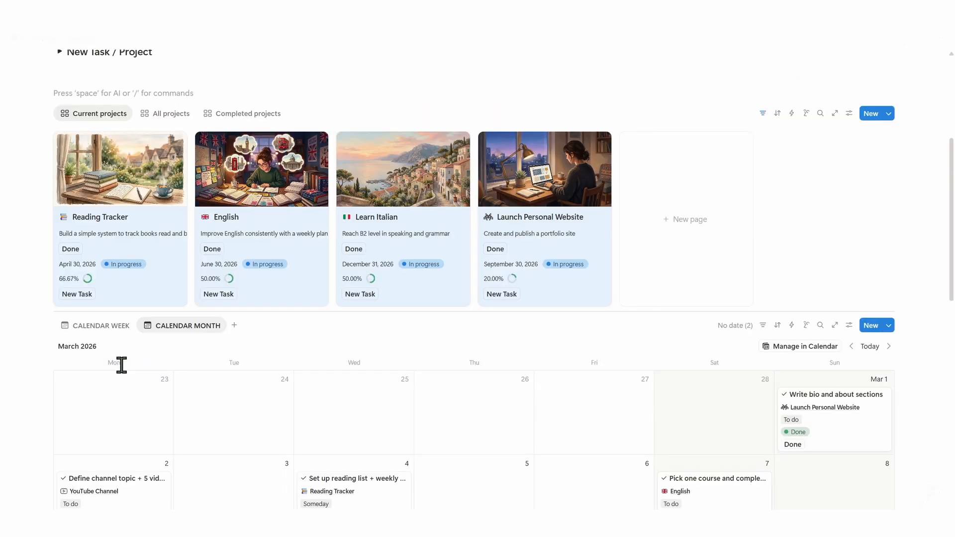
{"action": "left_click_drag", "start_coordinate": [324, 365], "coordinate": [205, 378]}
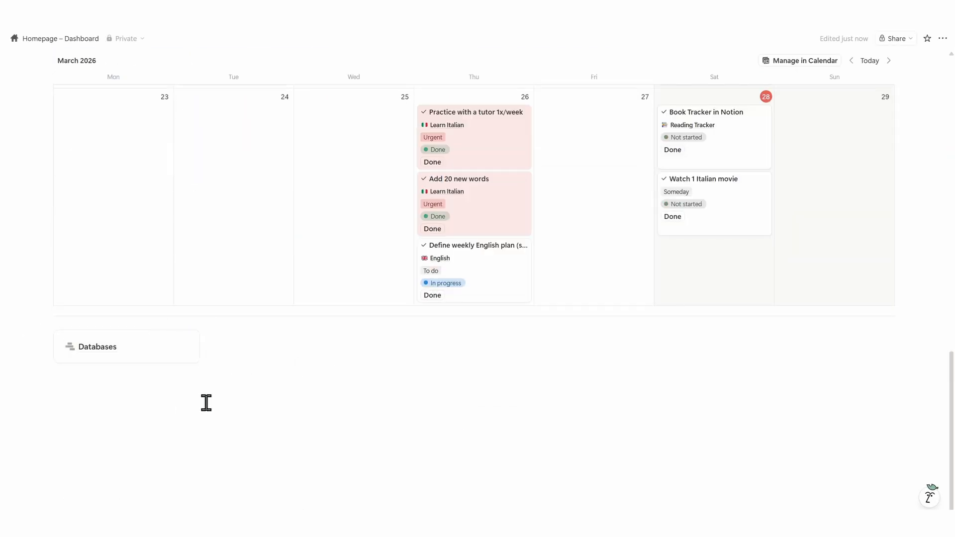
{"action": "left_click", "coordinate": [206, 403]}
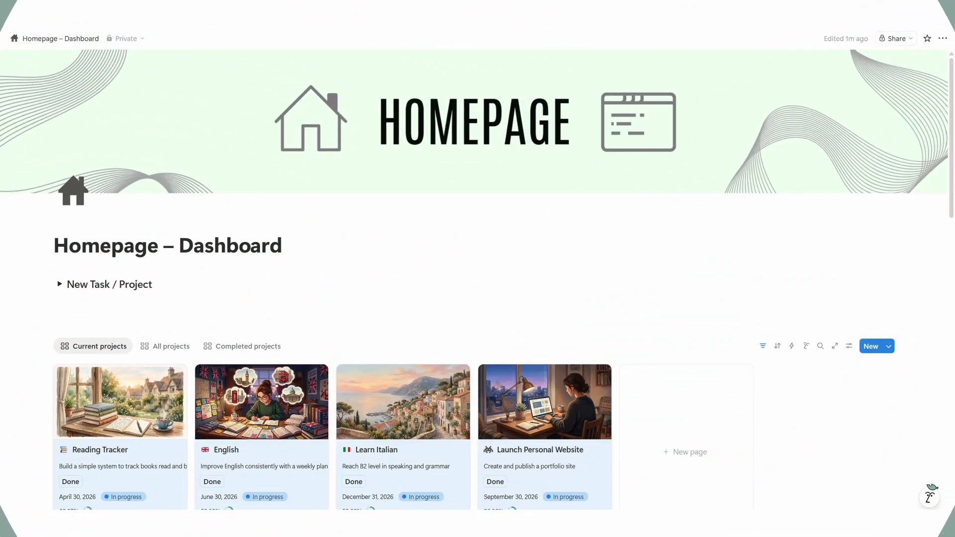
- Insert a Dashboard database view below the New Task / Project toggle
{"action": "left_click", "coordinate": [96, 311]}
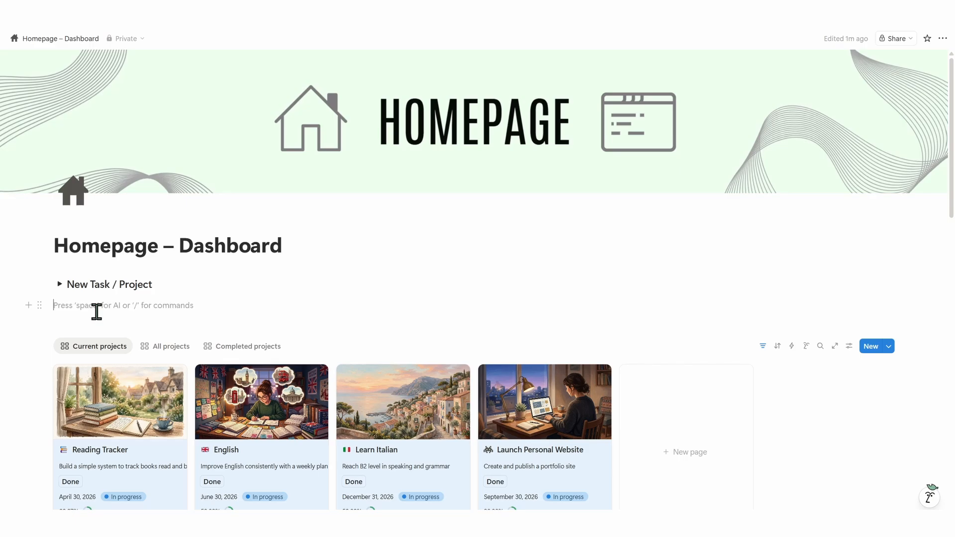
{"action": "type", "text": "/"}
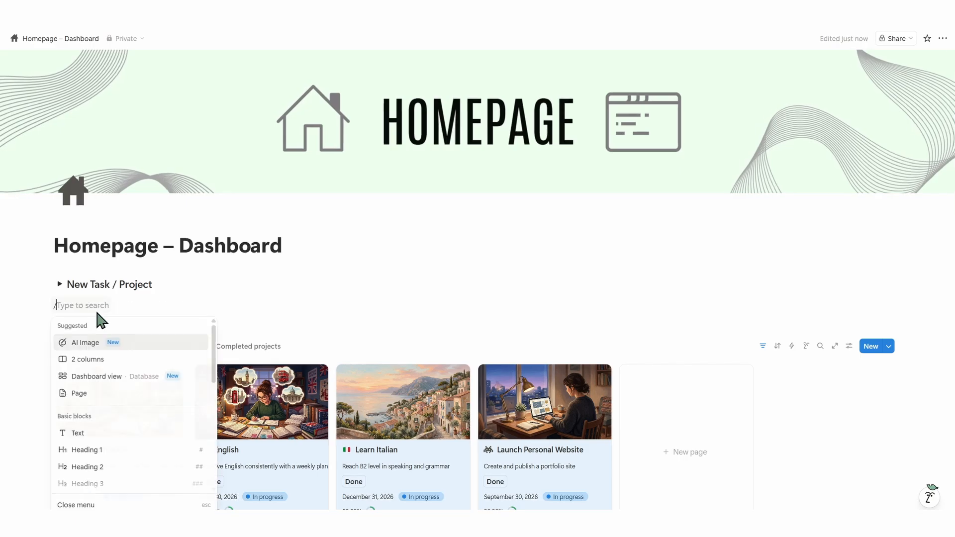
{"action": "type", "text": "DA"}
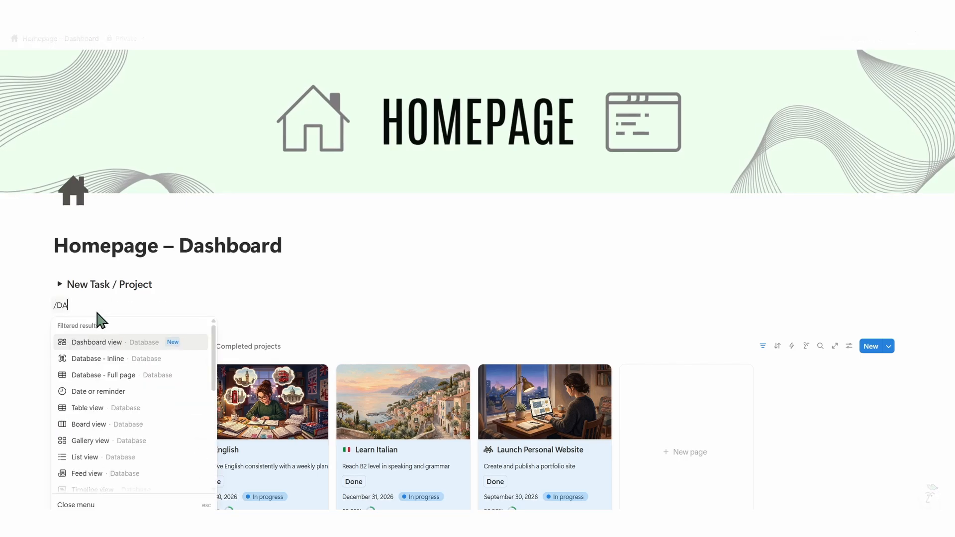
{"action": "left_click", "coordinate": [104, 342]}
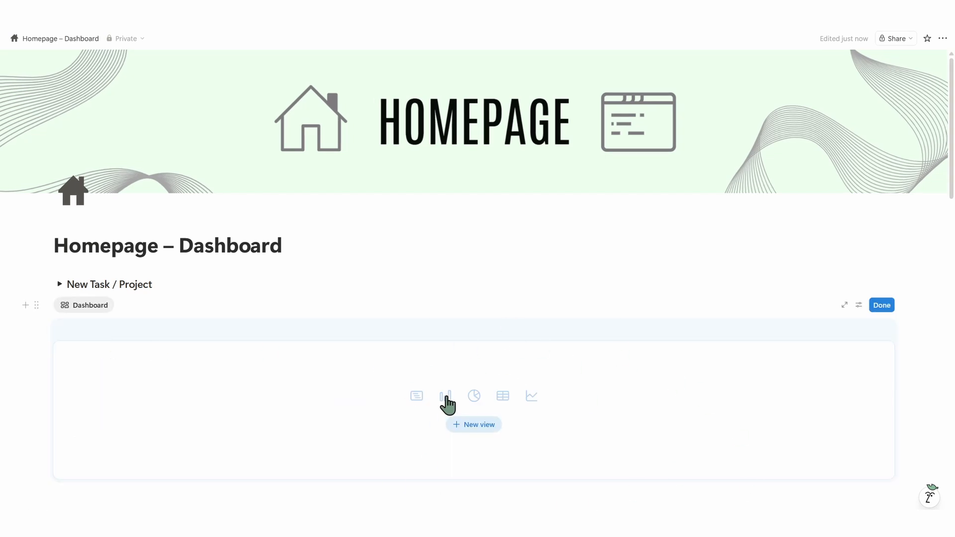
- Add a list view to the dashboard, linked to Tasks / To-Do from Homepage – Dashboard / Databases, and name it TODAY
{"action": "scroll", "coordinate": [448, 406], "scroll_direction": "down", "scroll_amount": 2}
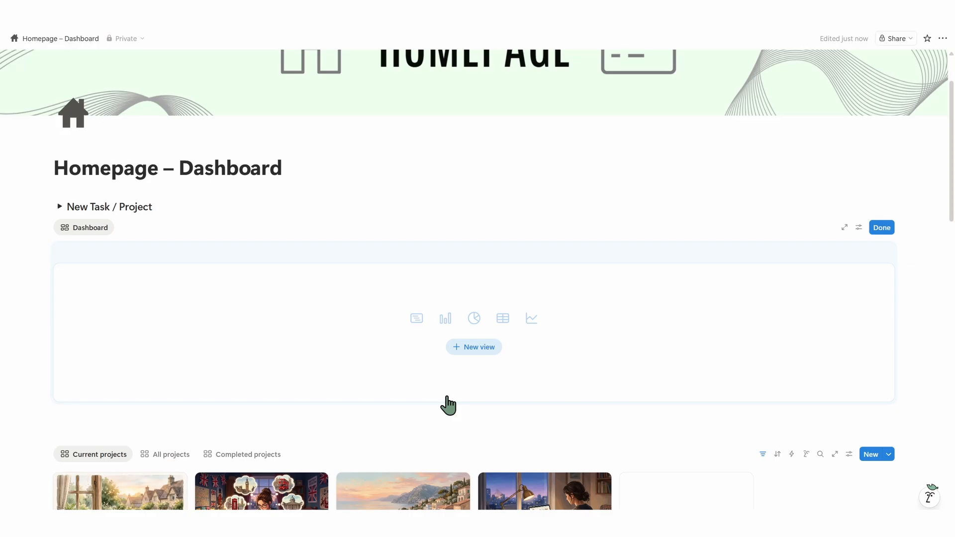
{"action": "left_click", "coordinate": [473, 348]}
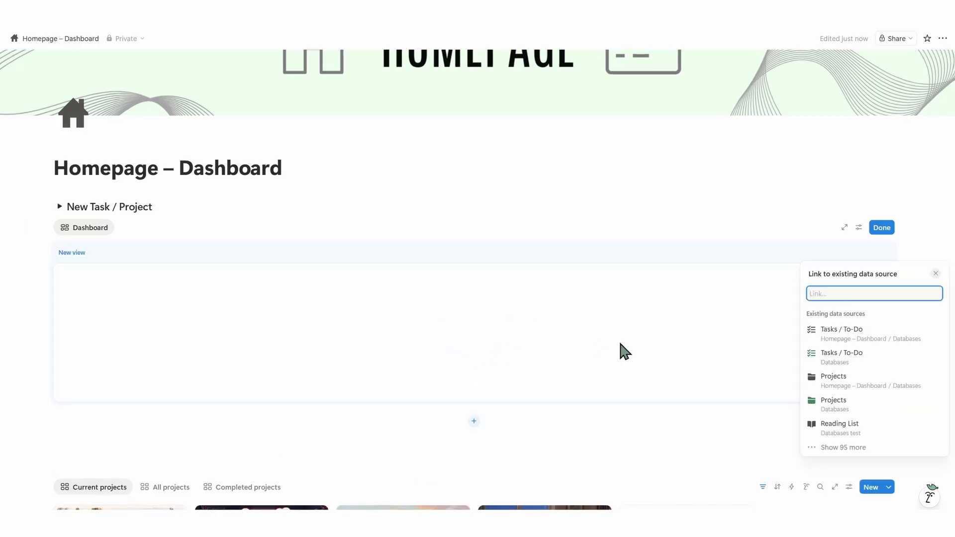
{"action": "left_click", "coordinate": [864, 339]}
{"action": "left_click", "coordinate": [844, 400]}
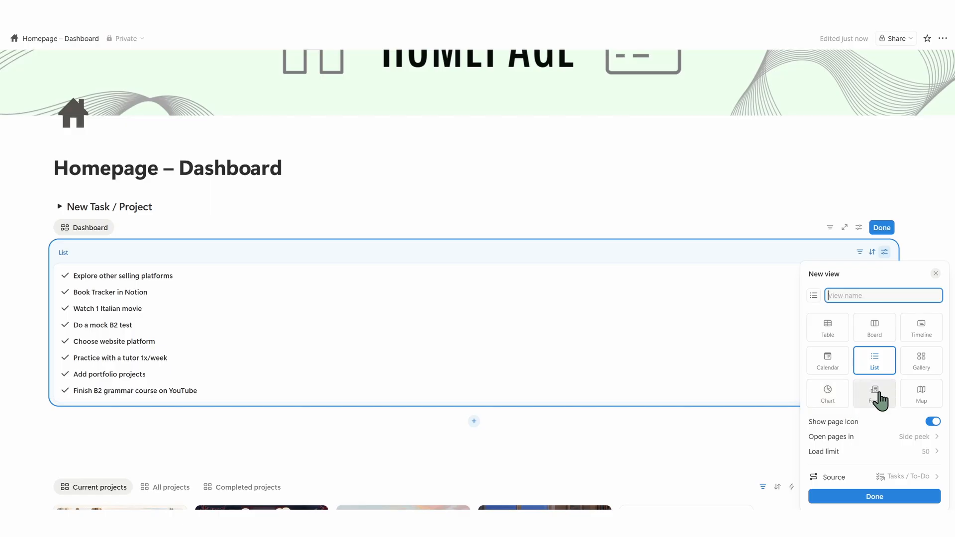
{"action": "left_click", "coordinate": [884, 496]}
{"action": "left_click", "coordinate": [849, 294]}
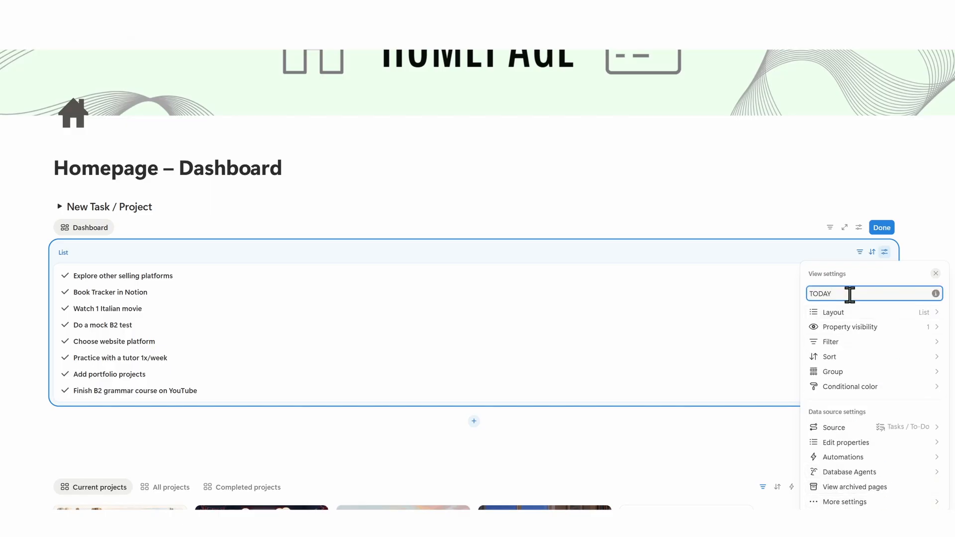
- Show the Status property in the TODAY list and place it before Name
{"action": "left_click", "coordinate": [883, 326]}
{"action": "left_click", "coordinate": [932, 406]}
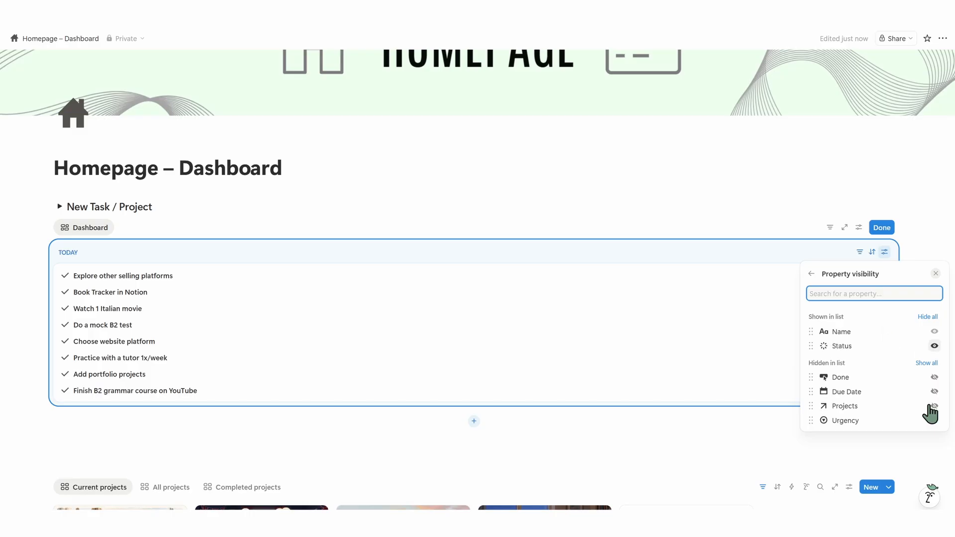
{"action": "left_click_drag", "start_coordinate": [812, 351], "coordinate": [812, 346]}
{"action": "left_click", "coordinate": [812, 273]}
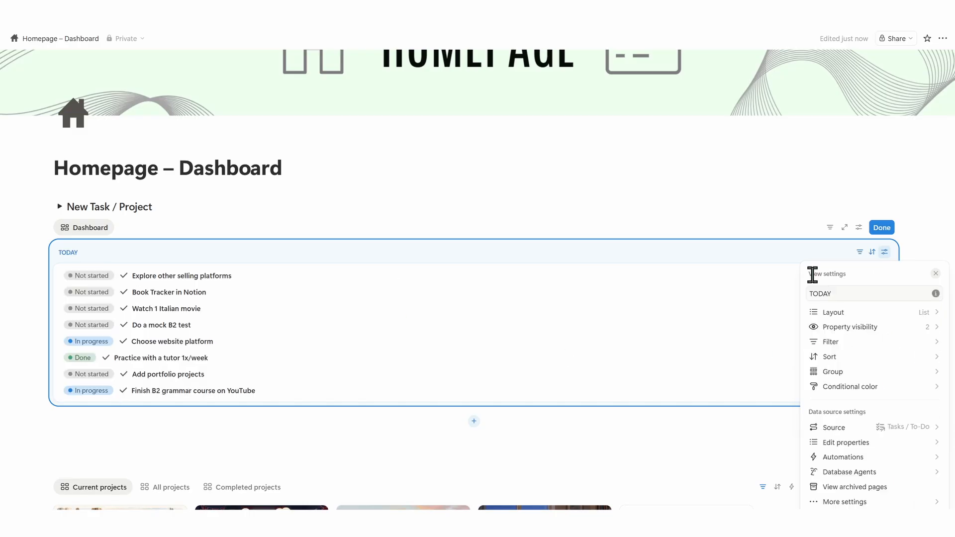
- Filter the TODAY list by Status to include the To-do and In progress groups
{"action": "left_click", "coordinate": [850, 341]}
{"action": "left_click", "coordinate": [844, 292]}
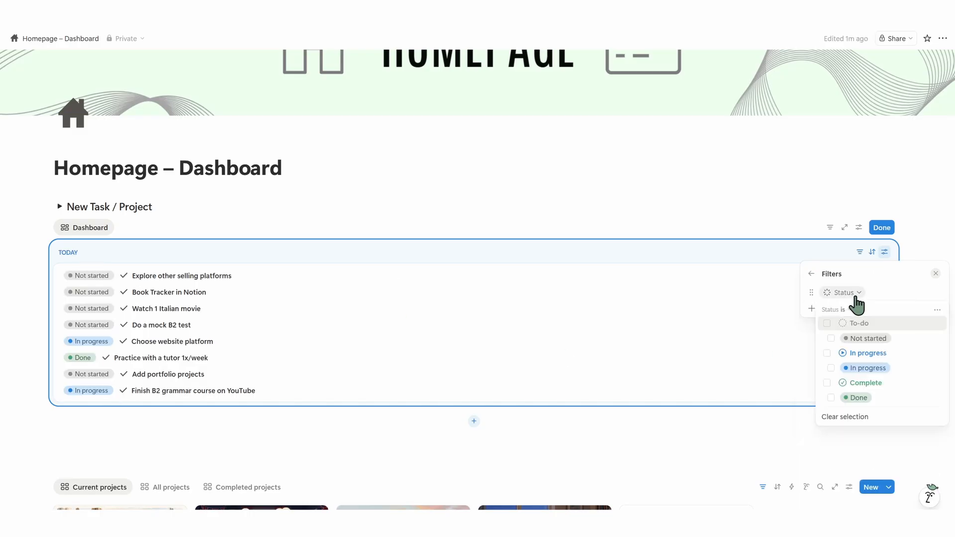
{"action": "left_click", "coordinate": [826, 323]}
{"action": "left_click", "coordinate": [827, 353]}
{"action": "left_click", "coordinate": [811, 273]}
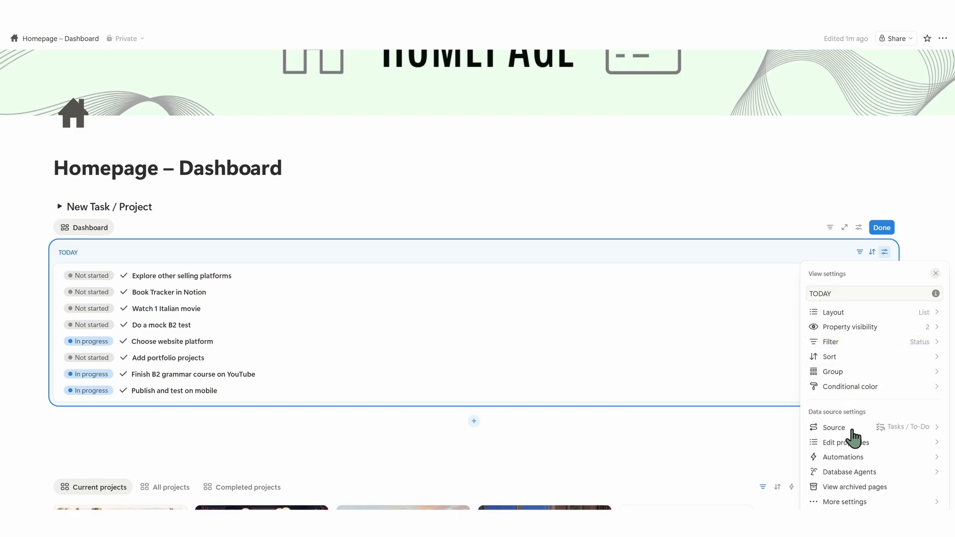
- Filter the TODAY list by Due Date relative to today, set to This day
{"action": "left_click", "coordinate": [855, 342]}
{"action": "left_click", "coordinate": [828, 307]}
{"action": "left_click", "coordinate": [850, 332]}
{"action": "left_click", "coordinate": [912, 342]}
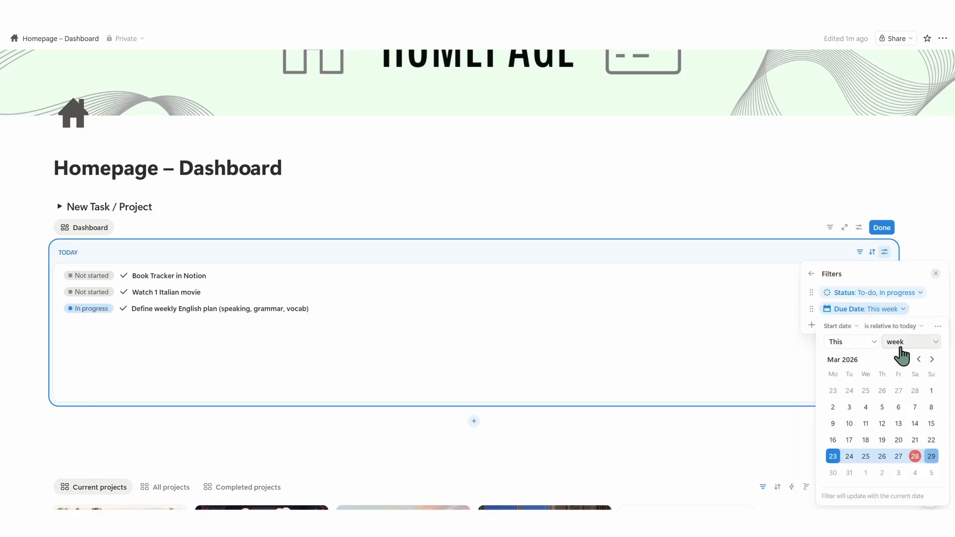
{"action": "left_click", "coordinate": [904, 360]}
{"action": "left_click", "coordinate": [785, 380]}
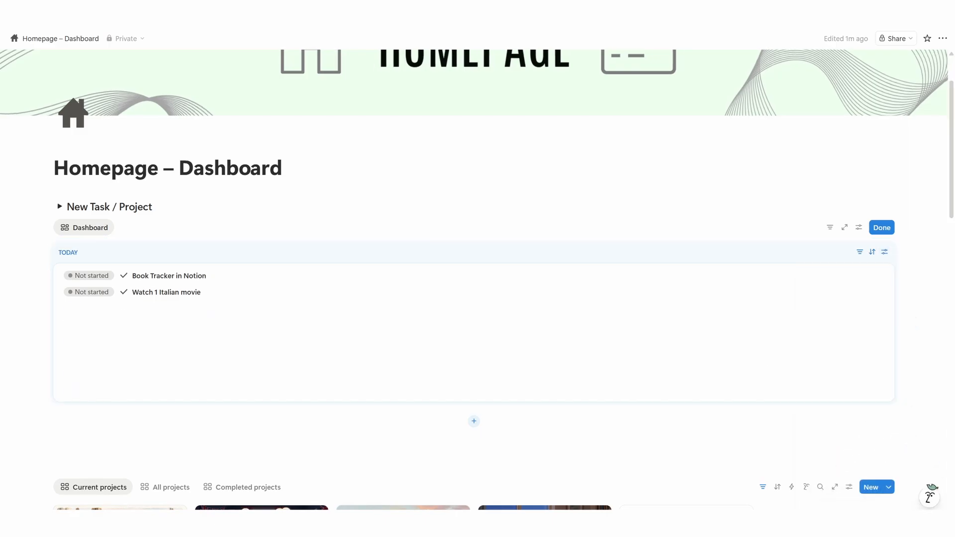
- Switch the Watch 1 Italian movie task's status to In progress and back to Not started
{"action": "left_click", "coordinate": [77, 292]}
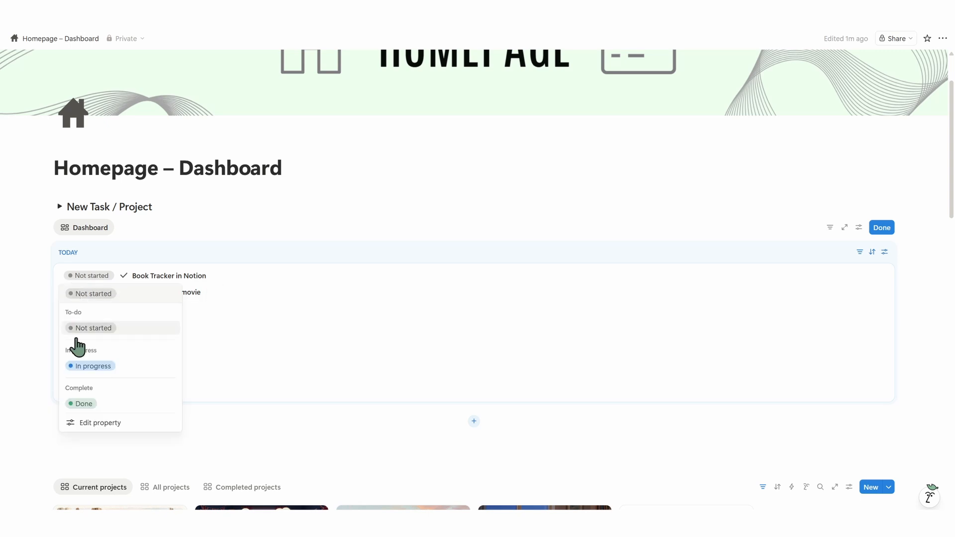
{"action": "left_click", "coordinate": [82, 365]}
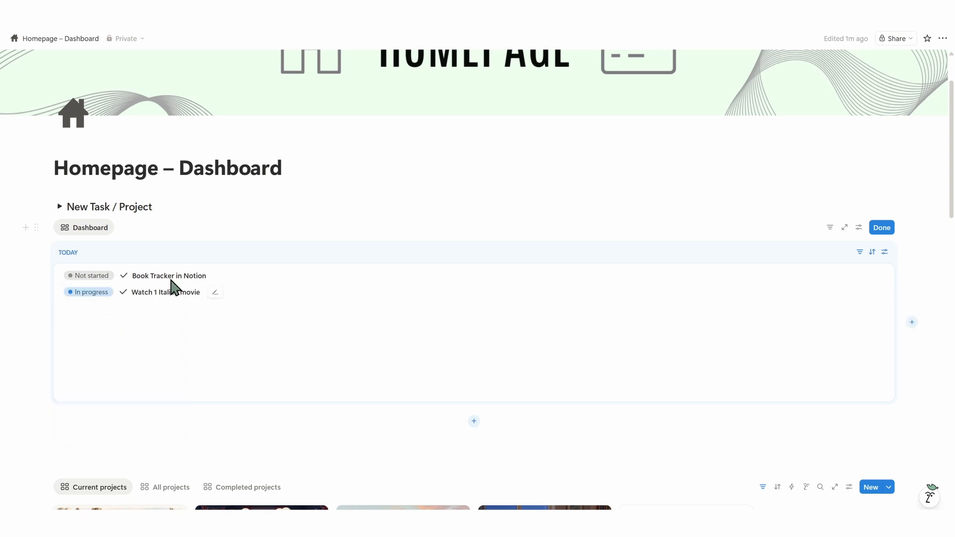
{"action": "left_click", "coordinate": [91, 293]}
{"action": "left_click", "coordinate": [94, 329]}
- Duplicate the TODAY list and rename the copy URGENT THIS MONTH
{"action": "right_click", "coordinate": [615, 255]}
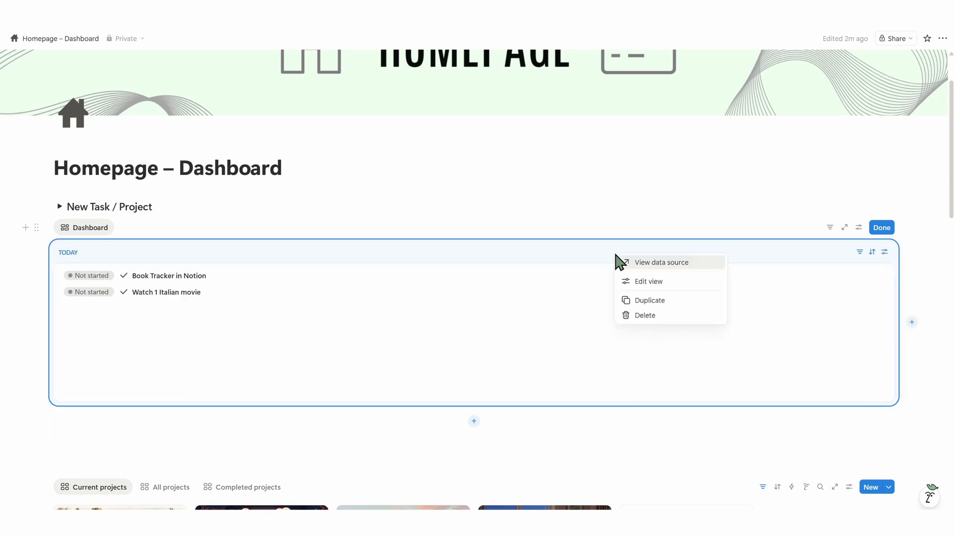
{"action": "left_click", "coordinate": [664, 301]}
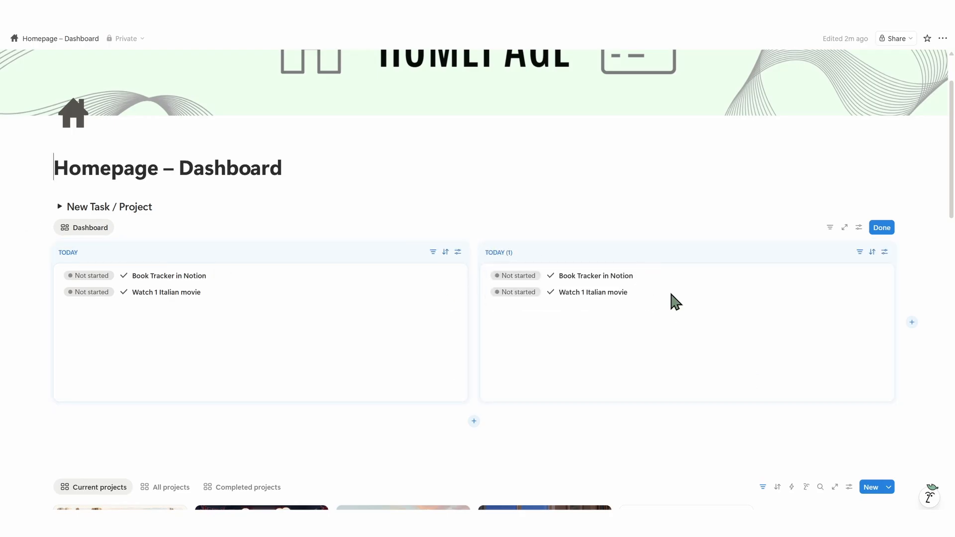
{"action": "left_click", "coordinate": [885, 253]}
{"action": "left_click", "coordinate": [867, 292]}
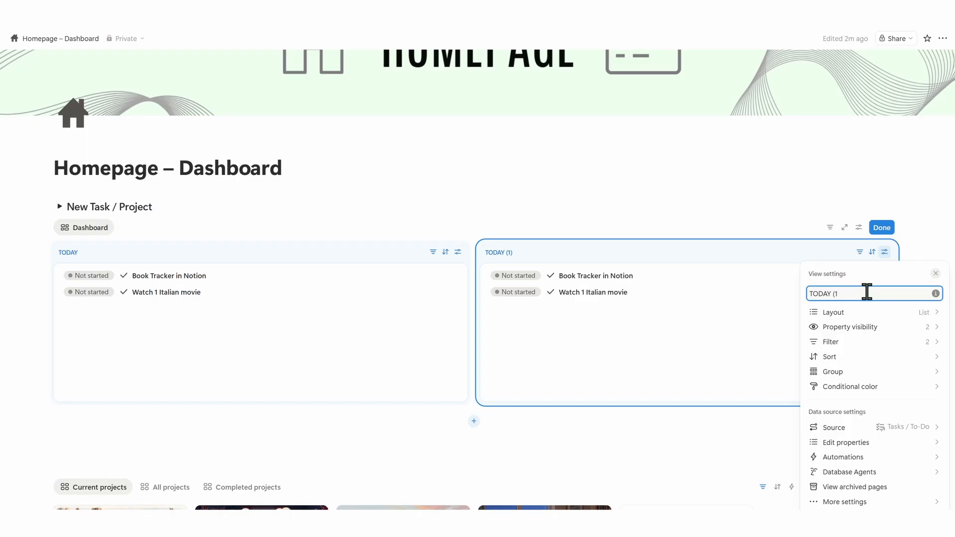
{"action": "key", "text": "BackSpace"}
{"action": "key", "text": "BackSpace"}
{"action": "key", "text": "BackSpace"}
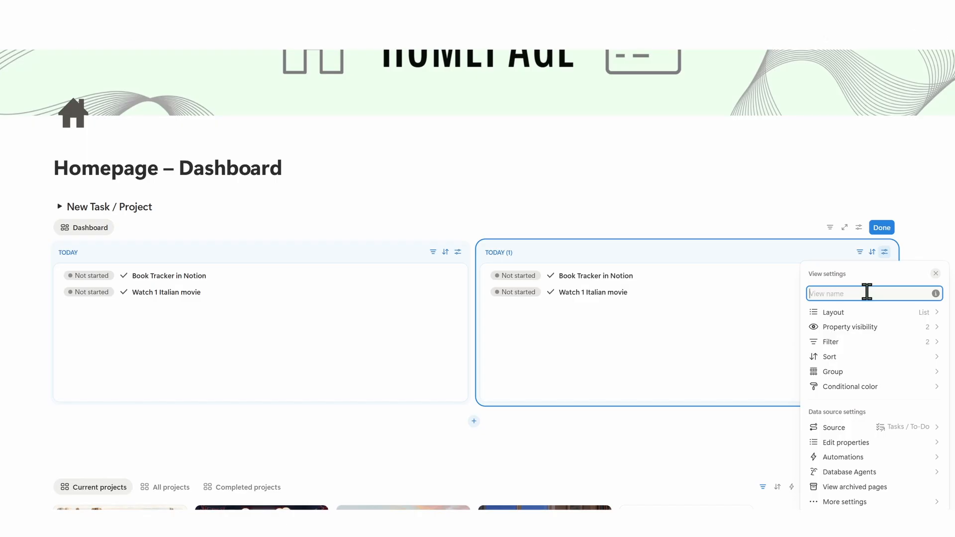
{"action": "type", "text": "UR"}
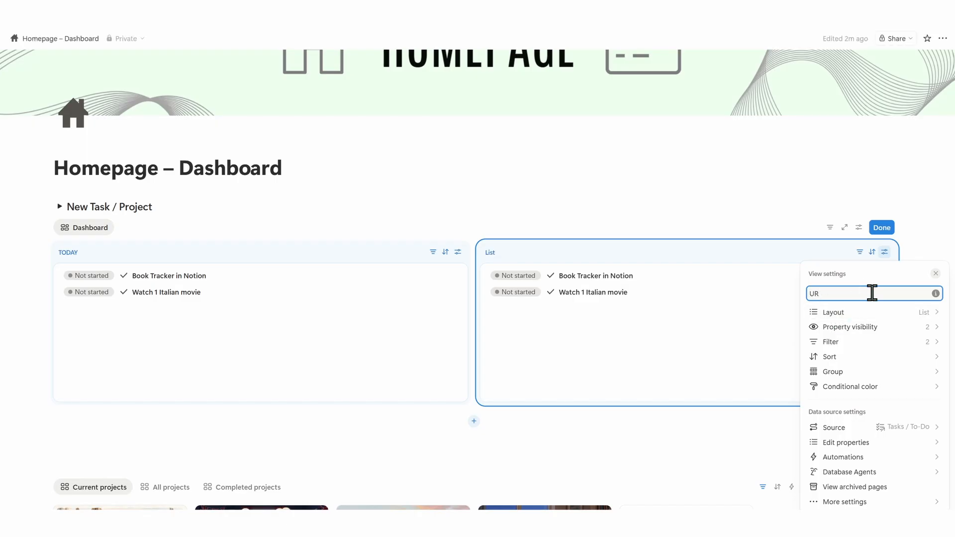
{"action": "type", "text": "GENT THIS"}
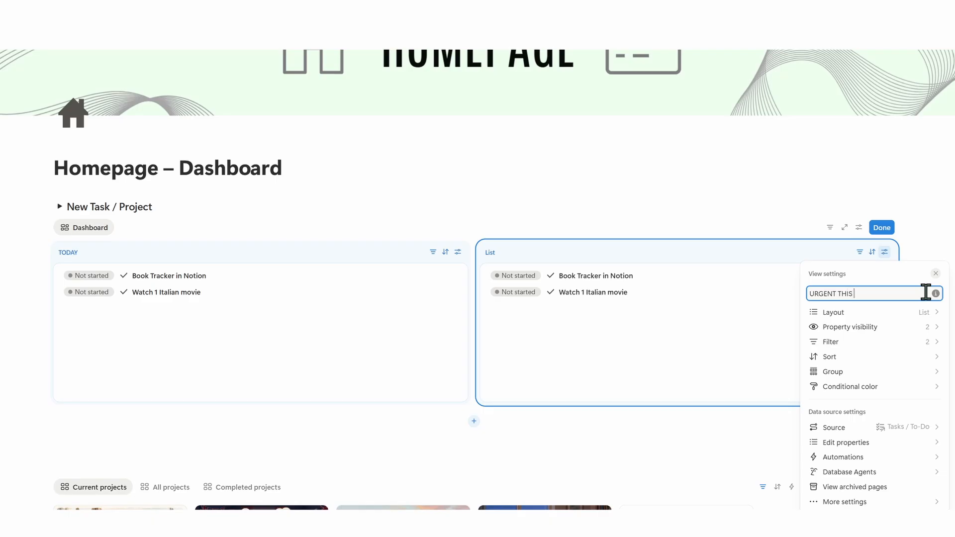
{"action": "type", "text": " MONTH"}
- Add a conditional color based on Urgency to the URGENT THIS MONTH list
{"action": "left_click", "coordinate": [849, 387]}
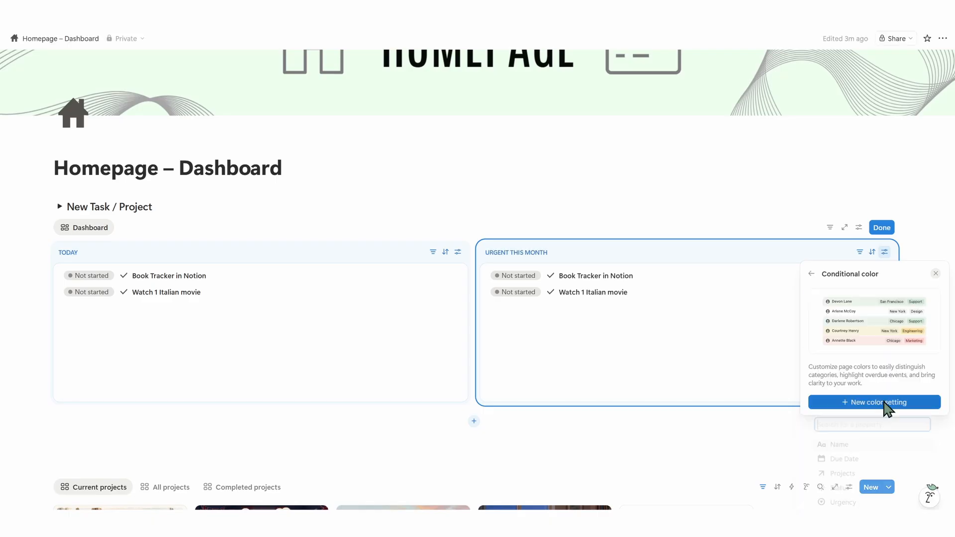
{"action": "left_click", "coordinate": [884, 405]}
{"action": "left_click", "coordinate": [868, 505]}
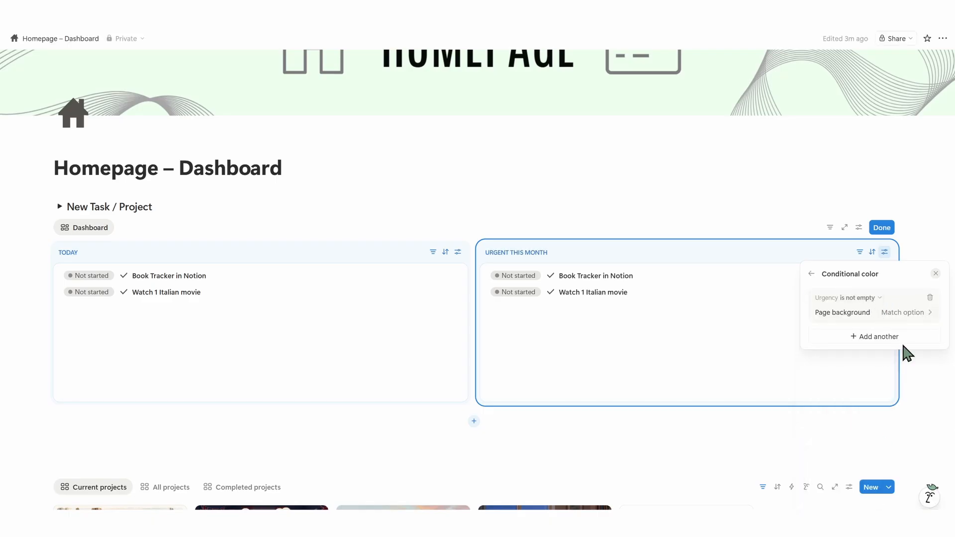
{"action": "left_click", "coordinate": [811, 273]}
- Change the Due Date filter of the URGENT THIS MONTH list to This month
{"action": "left_click", "coordinate": [835, 342]}
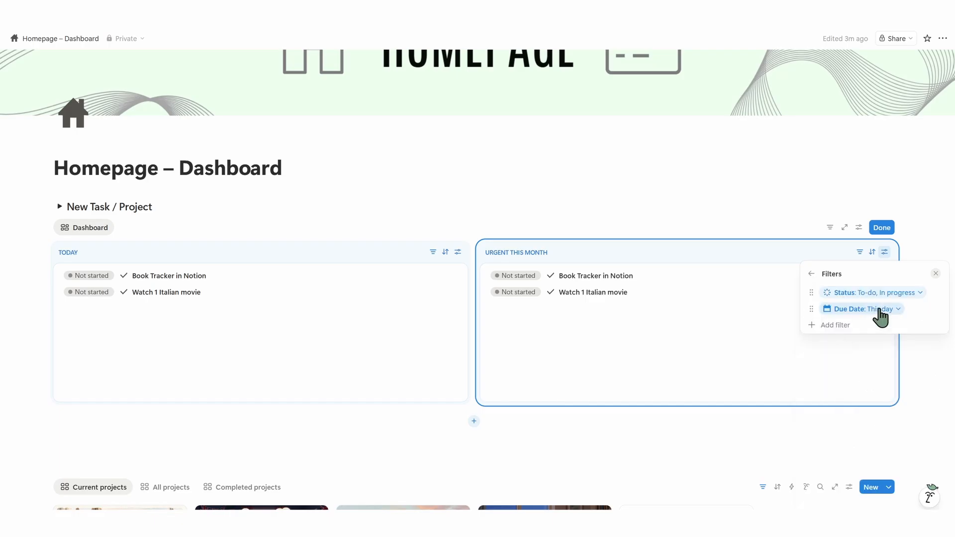
{"action": "left_click", "coordinate": [878, 309]}
{"action": "left_click", "coordinate": [908, 342]}
{"action": "left_click", "coordinate": [898, 388]}
{"action": "left_click", "coordinate": [880, 310]}
{"action": "left_click", "coordinate": [811, 274]}
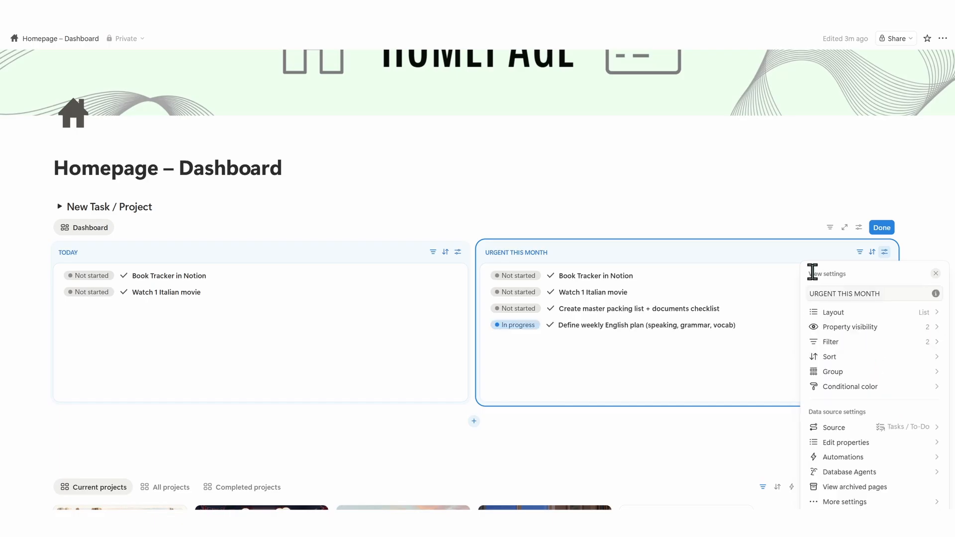
- Add an Urgency filter set to Urgent to the URGENT THIS MONTH list and review its other filters
{"action": "left_click", "coordinate": [866, 342]}
{"action": "left_click", "coordinate": [835, 325]}
{"action": "left_click", "coordinate": [828, 330]}
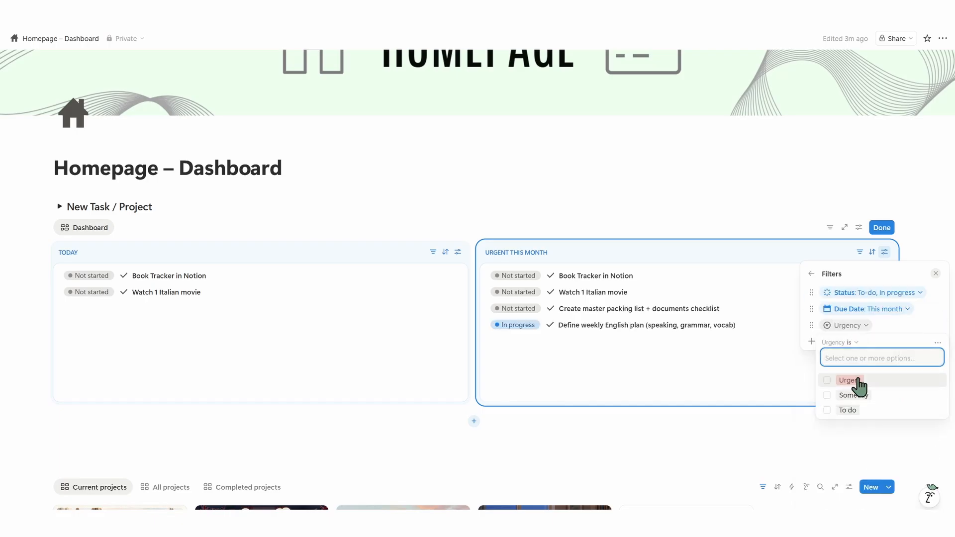
{"action": "left_click", "coordinate": [839, 379]}
{"action": "left_click", "coordinate": [894, 293]}
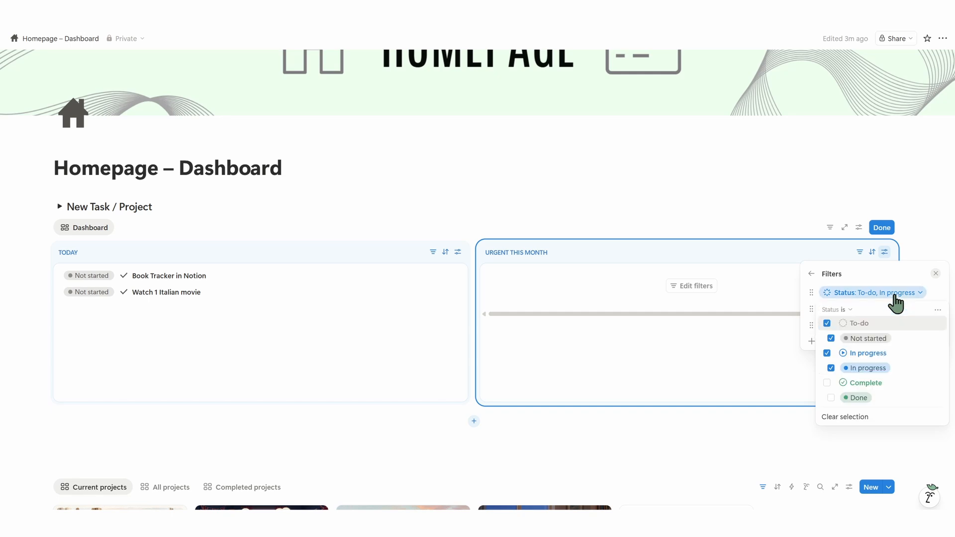
{"action": "left_click", "coordinate": [884, 310]}
{"action": "left_click", "coordinate": [884, 309]}
{"action": "left_click", "coordinate": [812, 274]}
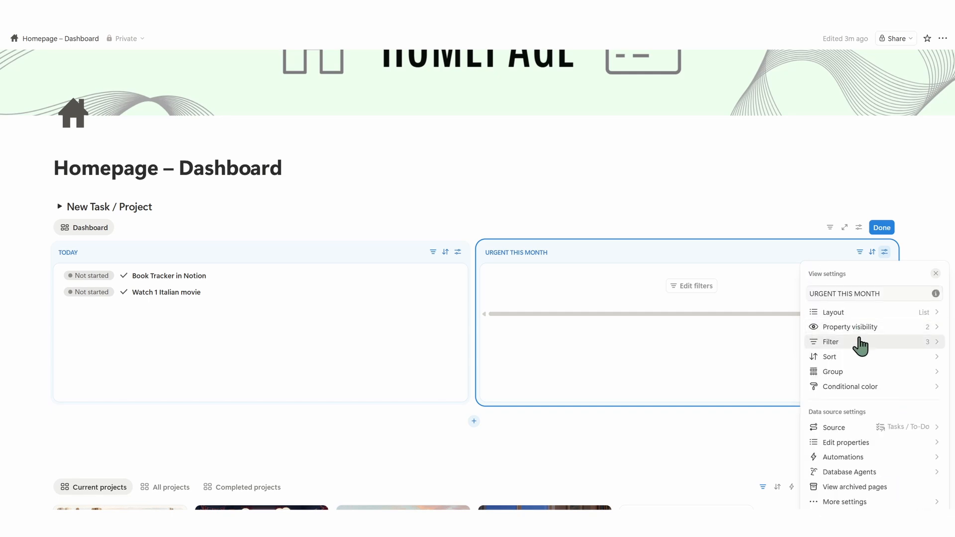
{"action": "left_click", "coordinate": [648, 358]}
- Set the March 26 calendar tasks Practice with a tutor 1x/week and Add 20 new words to In progress
{"action": "scroll", "coordinate": [648, 358], "scroll_direction": "down", "scroll_amount": 12}
{"action": "scroll", "coordinate": [649, 368], "scroll_direction": "down", "scroll_amount": 2}
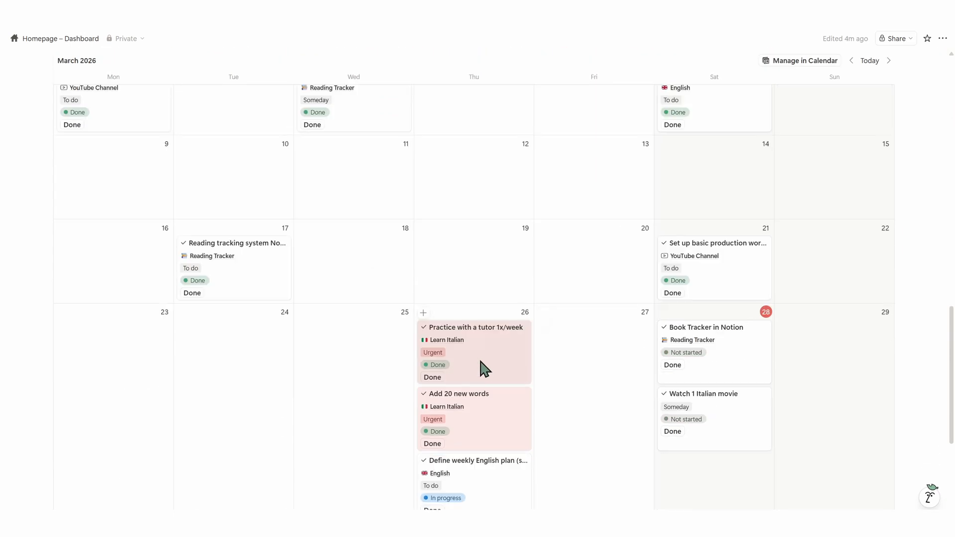
{"action": "left_click", "coordinate": [479, 367]}
{"action": "left_click", "coordinate": [313, 247]}
{"action": "left_click", "coordinate": [323, 317]}
{"action": "key", "text": "Escape"}
{"action": "left_click", "coordinate": [457, 413]}
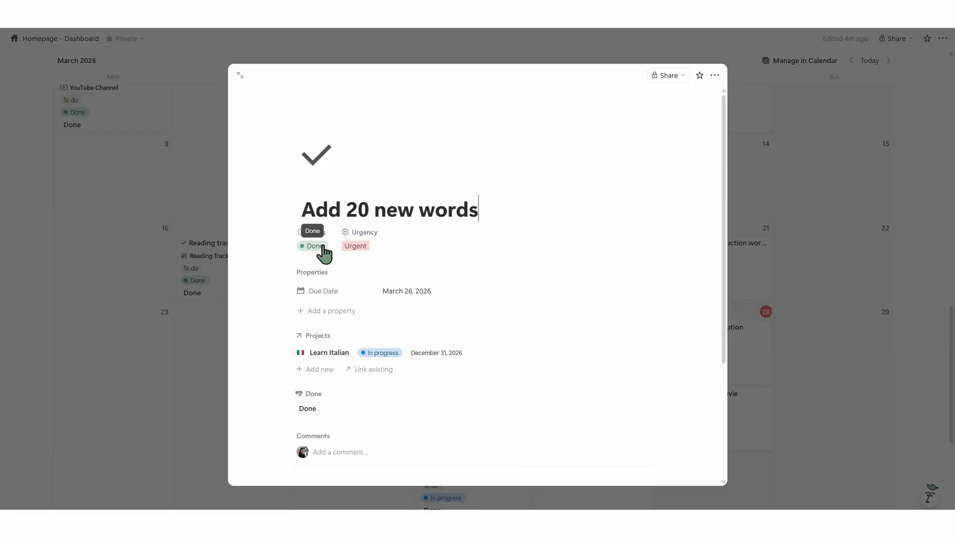
{"action": "left_click", "coordinate": [313, 247]}
{"action": "left_click", "coordinate": [323, 313]}
{"action": "key", "text": "Escape"}
- Duplicate the URGENT THIS MONTH list and rename the copy OVERDUE TASKS!
{"action": "scroll", "coordinate": [800, 277], "scroll_direction": "up", "scroll_amount": 15}
{"action": "scroll", "coordinate": [576, 423], "scroll_direction": "down", "scroll_amount": 2}
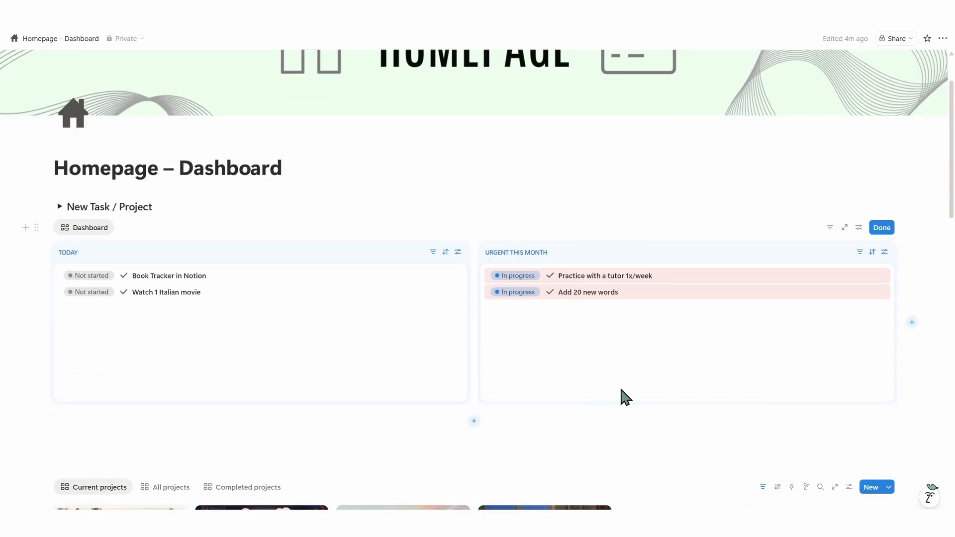
{"action": "left_click", "coordinate": [567, 251]}
{"action": "left_click", "coordinate": [600, 333]}
{"action": "left_click", "coordinate": [885, 252]}
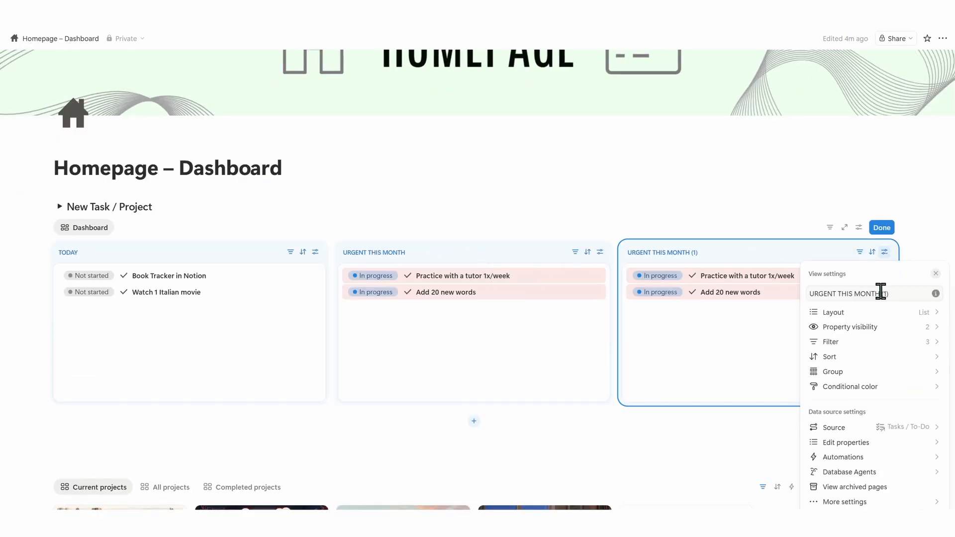
{"action": "left_click", "coordinate": [893, 294]}
{"action": "key", "text": "BackSpace"}
{"action": "key", "text": "BackSpace"}
{"action": "key", "text": "BackSpace"}
{"action": "key", "text": "BackSpace"}
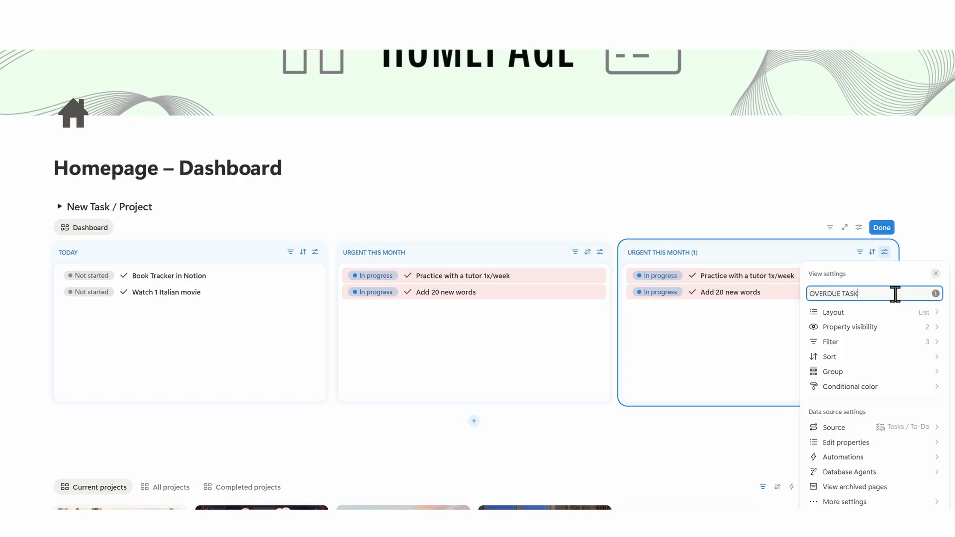
- Change the Due Date filter of the OVERDUE TASKS! list to is before Today
{"action": "left_click", "coordinate": [889, 342]}
{"action": "left_click", "coordinate": [896, 309]}
{"action": "left_click", "coordinate": [876, 342]}
{"action": "left_click", "coordinate": [868, 359]}
{"action": "left_click", "coordinate": [935, 342]}
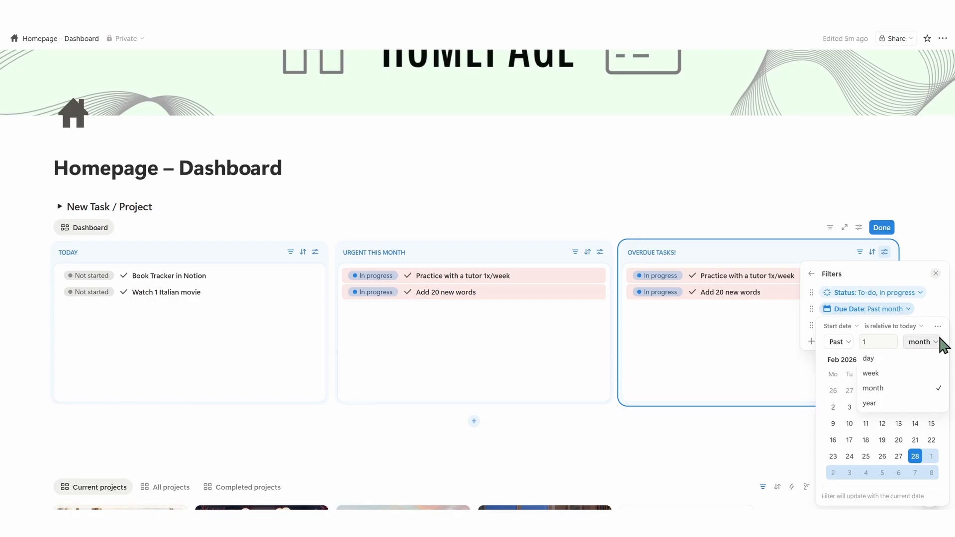
{"action": "left_click", "coordinate": [844, 342]}
{"action": "left_click", "coordinate": [851, 388]}
{"action": "left_click", "coordinate": [914, 327]}
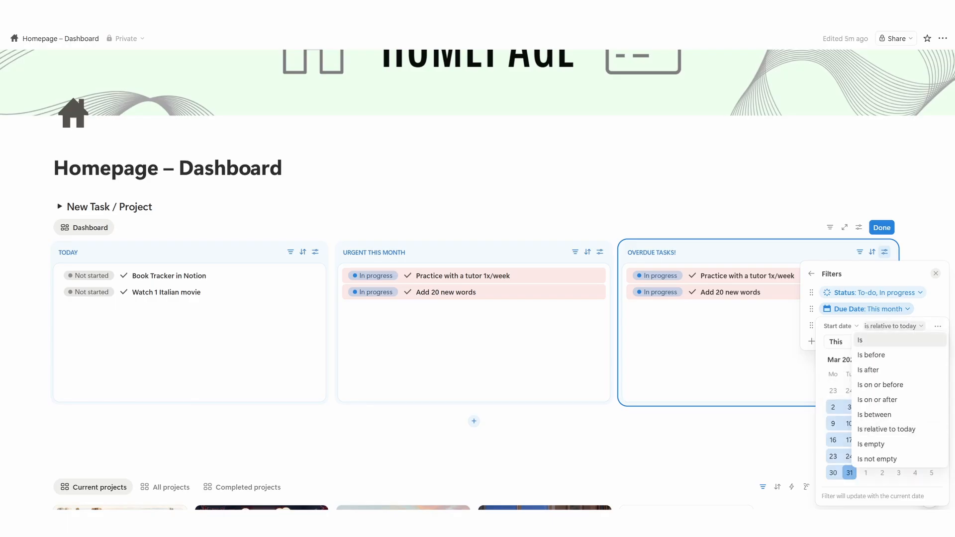
{"action": "left_click", "coordinate": [890, 355]}
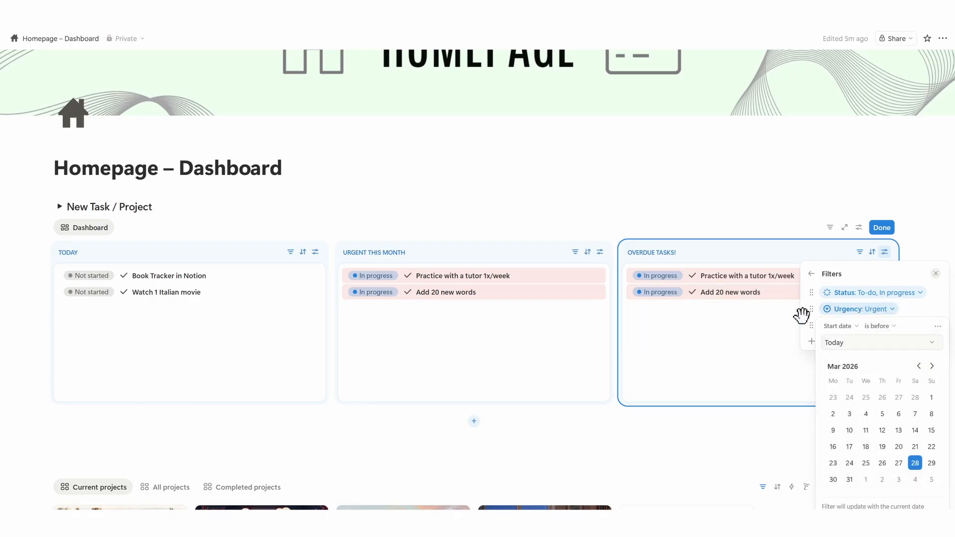
- Remove the Urgency filter from the OVERDUE TASKS! list
{"action": "left_click", "coordinate": [914, 294]}
{"action": "left_click", "coordinate": [883, 310]}
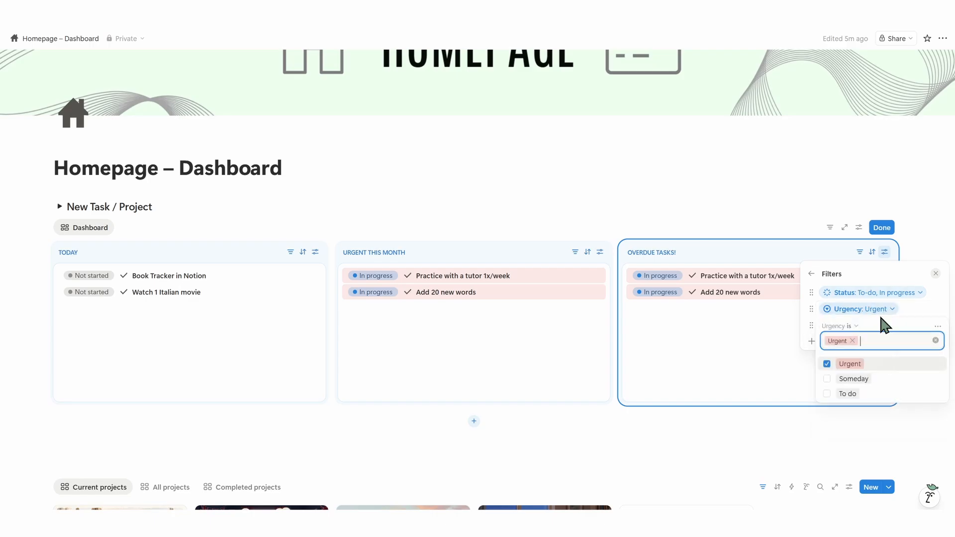
{"action": "left_click", "coordinate": [855, 342]}
{"action": "left_click", "coordinate": [911, 283]}
{"action": "left_click", "coordinate": [865, 326]}
{"action": "left_click", "coordinate": [876, 347]}
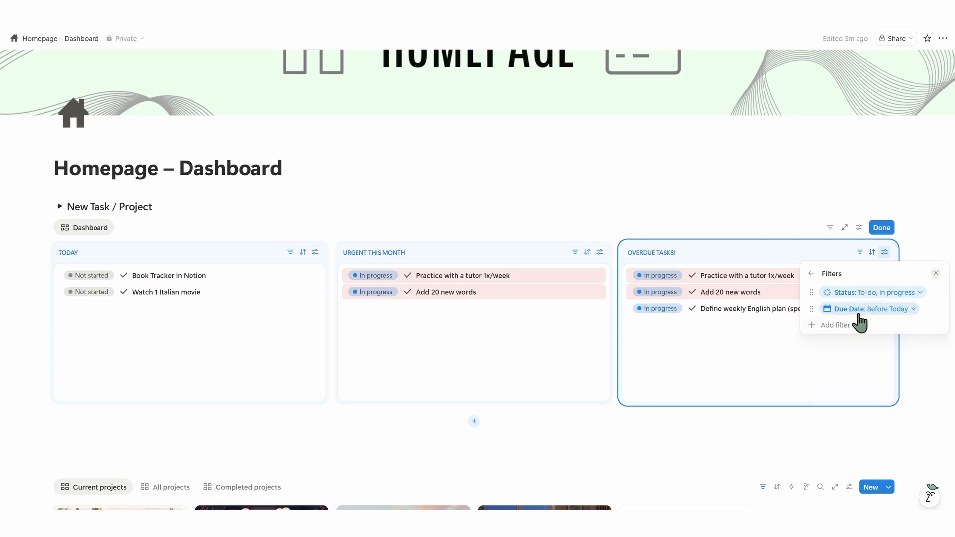
{"action": "left_click", "coordinate": [803, 375]}
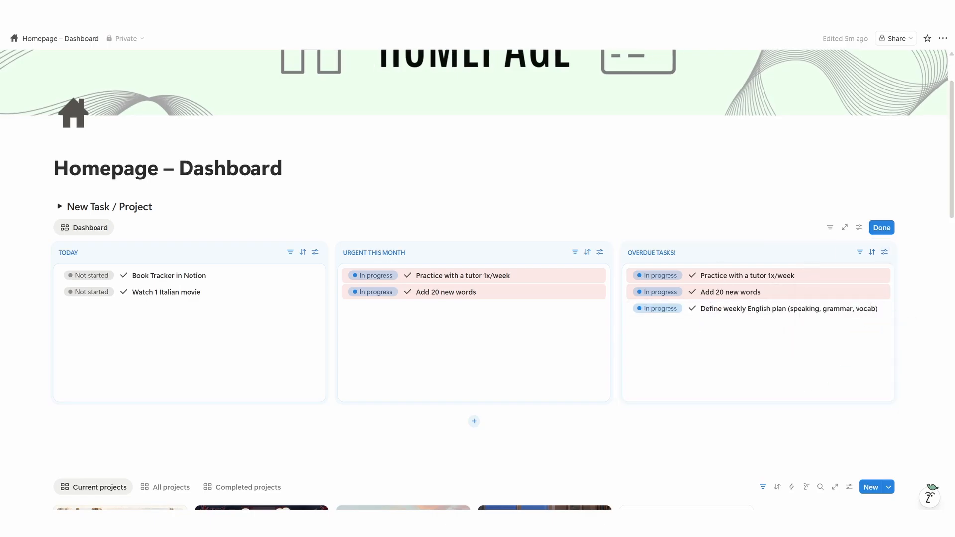
- Replace the Urgency conditional color of the OVERDUE TASKS! list with a pink page background based on Name
{"action": "left_click", "coordinate": [884, 252]}
{"action": "left_click", "coordinate": [869, 387]}
{"action": "left_click", "coordinate": [929, 298]}
{"action": "left_click", "coordinate": [874, 296]}
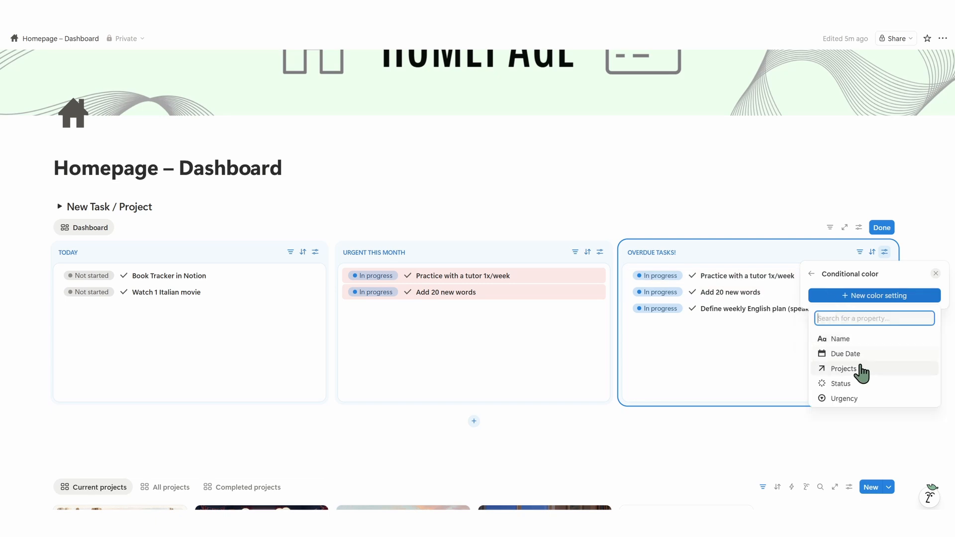
{"action": "left_click", "coordinate": [860, 340]}
{"action": "left_click", "coordinate": [915, 313]}
{"action": "left_click", "coordinate": [917, 355]}
{"action": "left_click", "coordinate": [851, 393]}
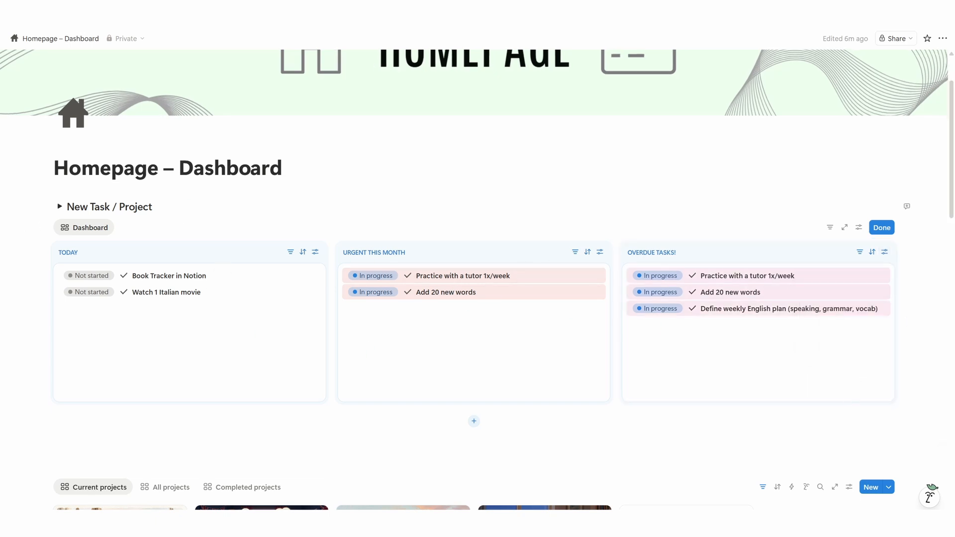
- Duplicate the TODAY list into a new dashboard row below and rename the copy TASKS THIS WEEK
{"action": "left_click", "coordinate": [169, 250]}
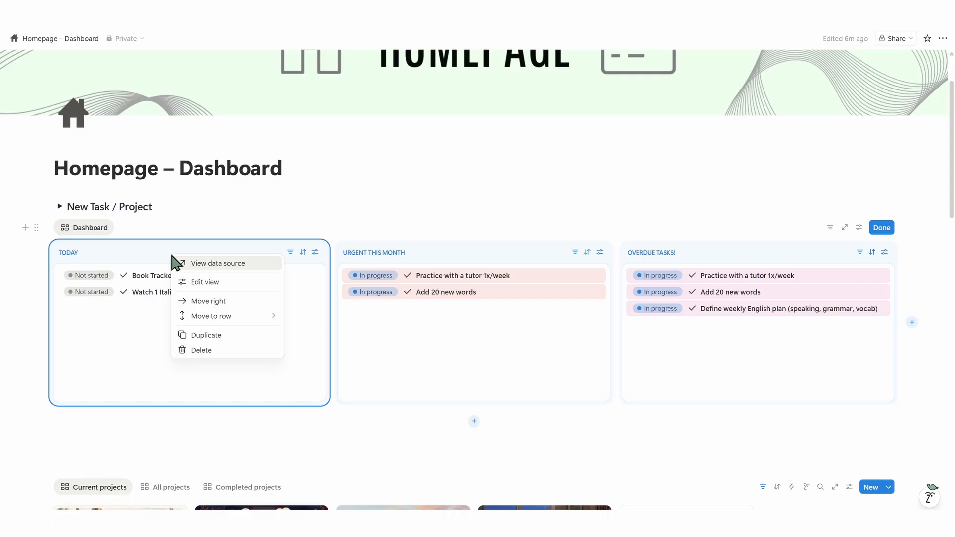
{"action": "mouse_move", "coordinate": [239, 318]}
{"action": "left_click", "coordinate": [206, 335]}
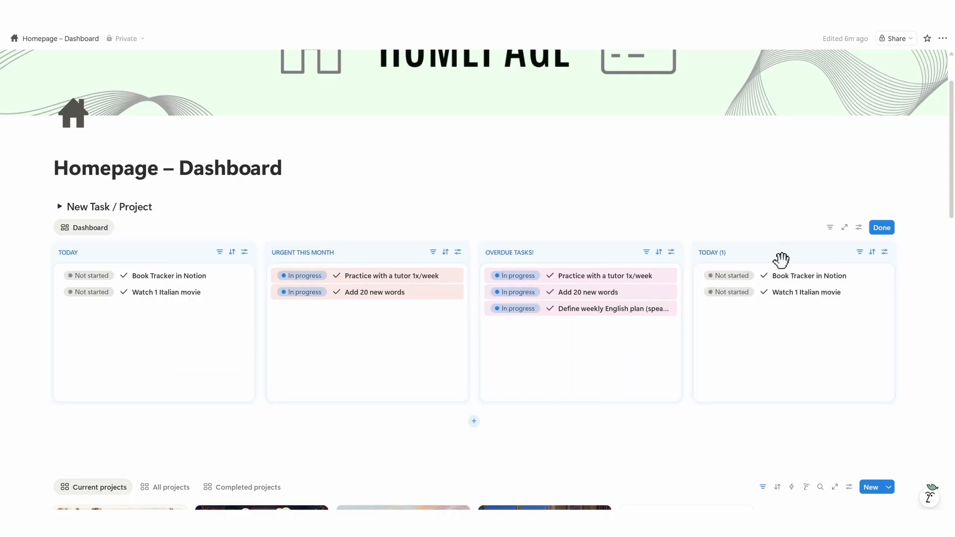
{"action": "scroll", "coordinate": [487, 288], "scroll_direction": "down", "scroll_amount": 3}
{"action": "left_click", "coordinate": [884, 269]}
{"action": "left_click", "coordinate": [864, 299]}
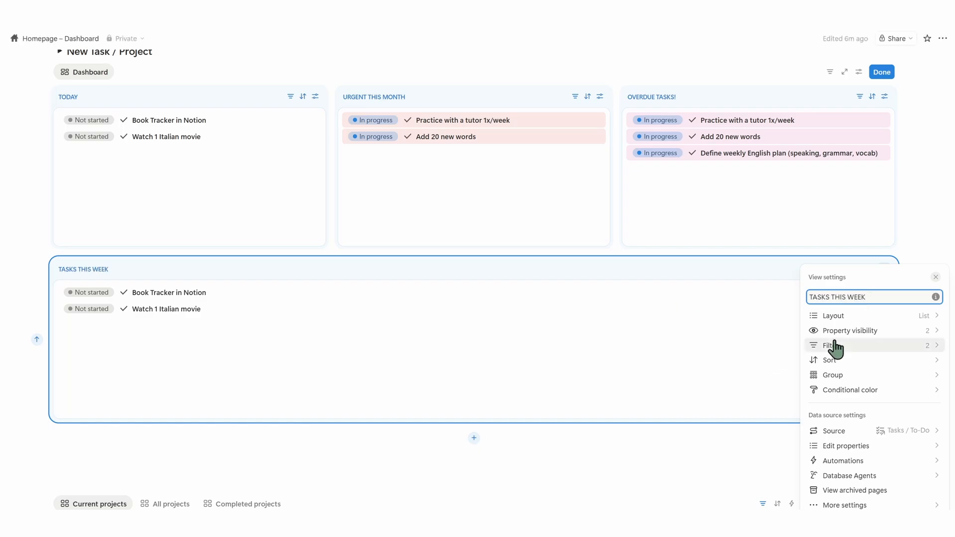
- Show the Due Date in the TASKS THIS WEEK list and change its Due Date filter to This week
{"action": "left_click", "coordinate": [891, 331]}
{"action": "key", "text": "Escape"}
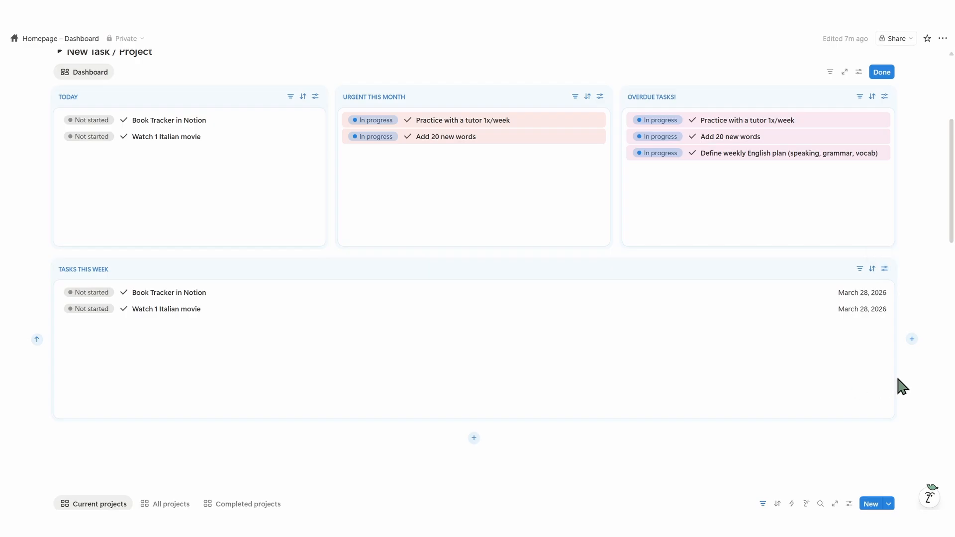
{"action": "left_click", "coordinate": [860, 269]}
{"action": "left_click", "coordinate": [851, 309]}
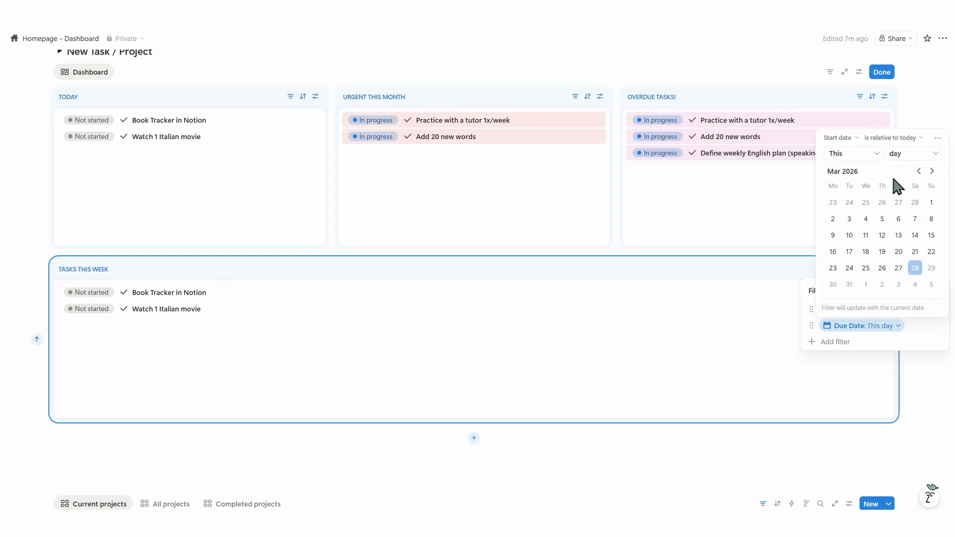
{"action": "left_click", "coordinate": [904, 155]}
{"action": "left_click", "coordinate": [898, 185]}
{"action": "left_click", "coordinate": [791, 386]}
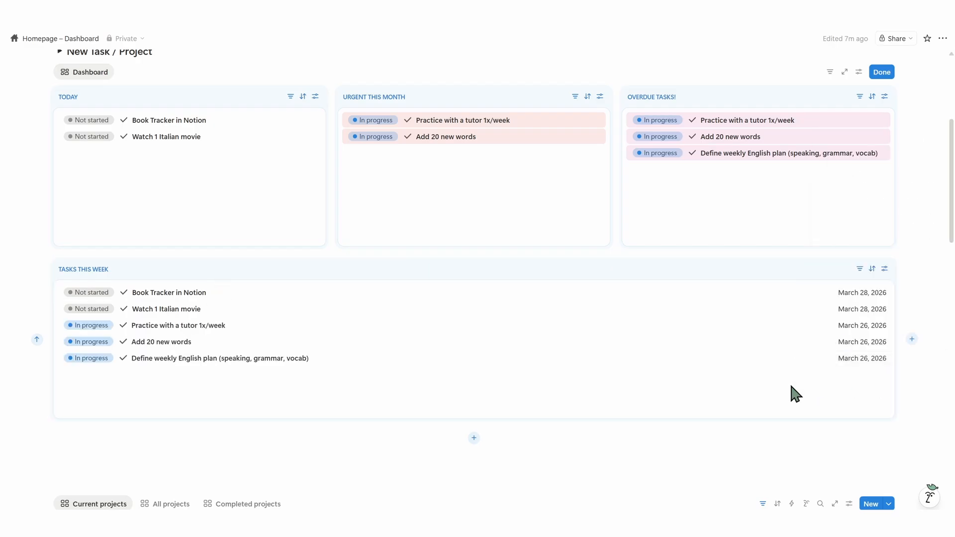
- Add a conditional color to the TASKS THIS WEEK list that gives tasks with Urgent urgency a red background
{"action": "left_click", "coordinate": [884, 269]}
{"action": "left_click", "coordinate": [850, 390]}
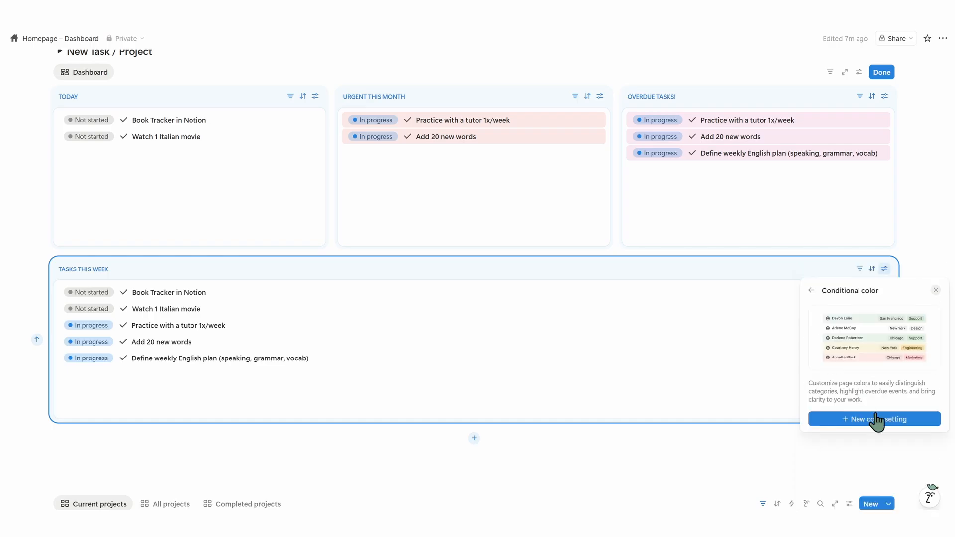
{"action": "left_click", "coordinate": [874, 417]}
{"action": "left_click", "coordinate": [880, 397]}
{"action": "left_click", "coordinate": [898, 329]}
{"action": "left_click", "coordinate": [895, 330]}
{"action": "left_click", "coordinate": [873, 388]}
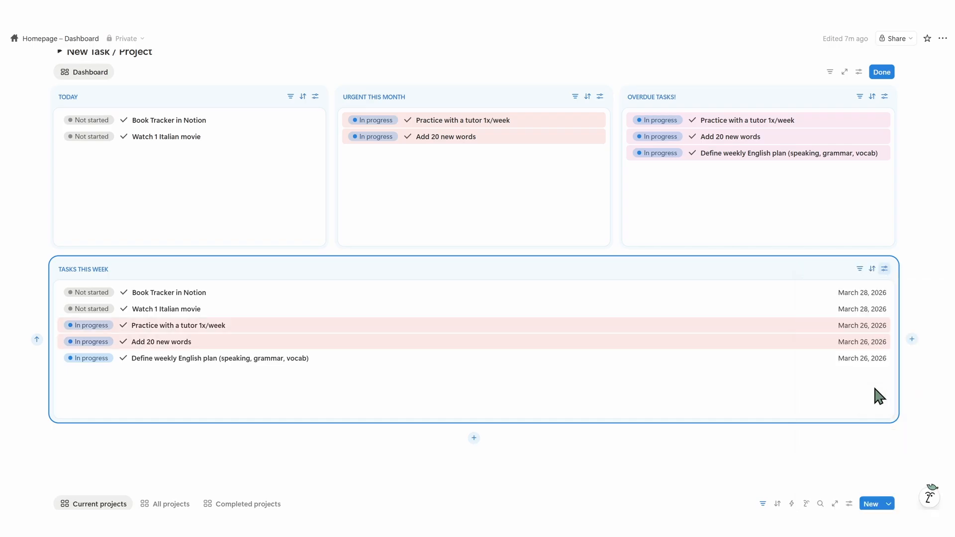
- Duplicate the TASKS THIS WEEK list beside itself and name the copy TASKS THIS WEEK
{"action": "left_click", "coordinate": [485, 262]}
{"action": "left_click", "coordinate": [493, 330]}
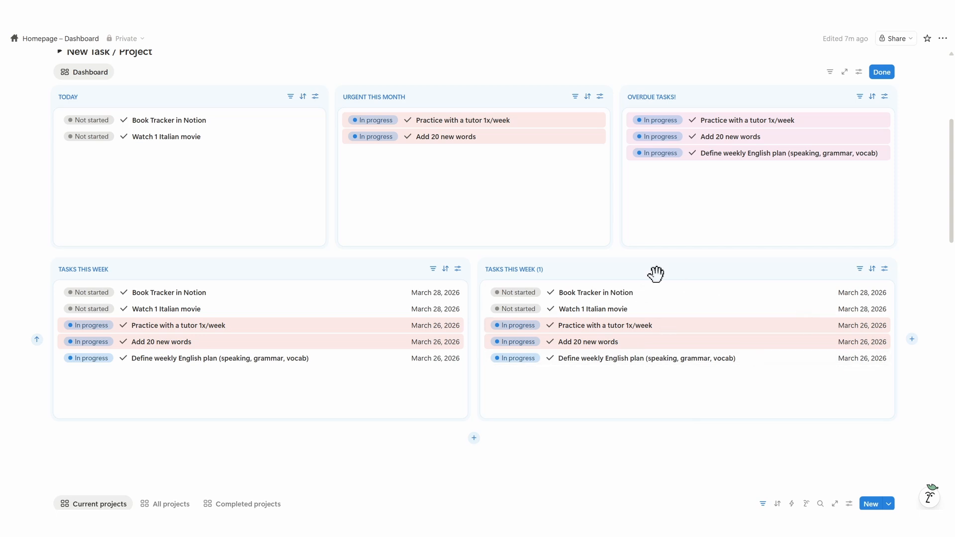
{"action": "left_click", "coordinate": [883, 268]}
{"action": "left_click", "coordinate": [865, 296]}
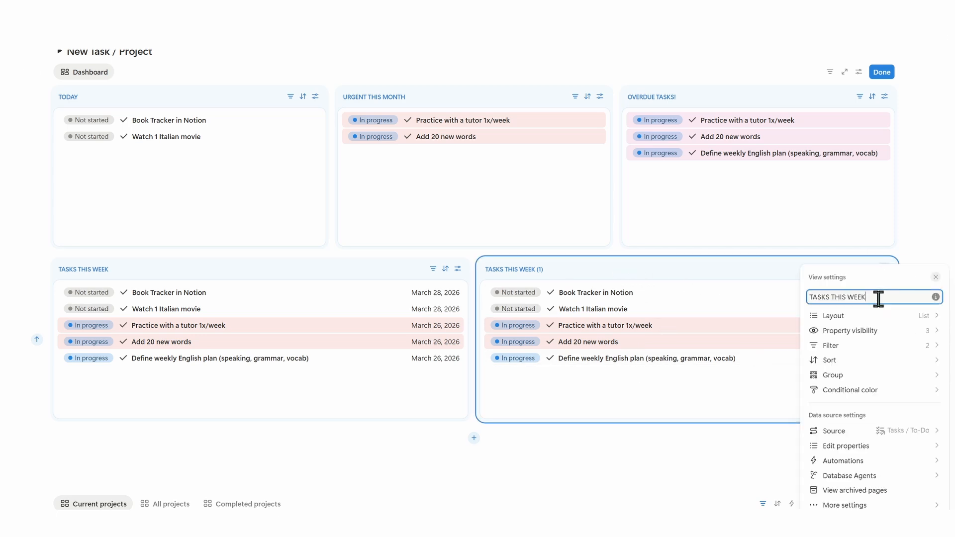
{"action": "key", "text": "BackSpace"}
{"action": "key", "text": "BackSpace"}
{"action": "key", "text": "BackSpace"}
{"action": "key", "text": "BackSpace"}
- Change the layout of the duplicated TASKS THIS WEEK view to a donut chart
{"action": "left_click", "coordinate": [879, 317]}
{"action": "left_click", "coordinate": [840, 392]}
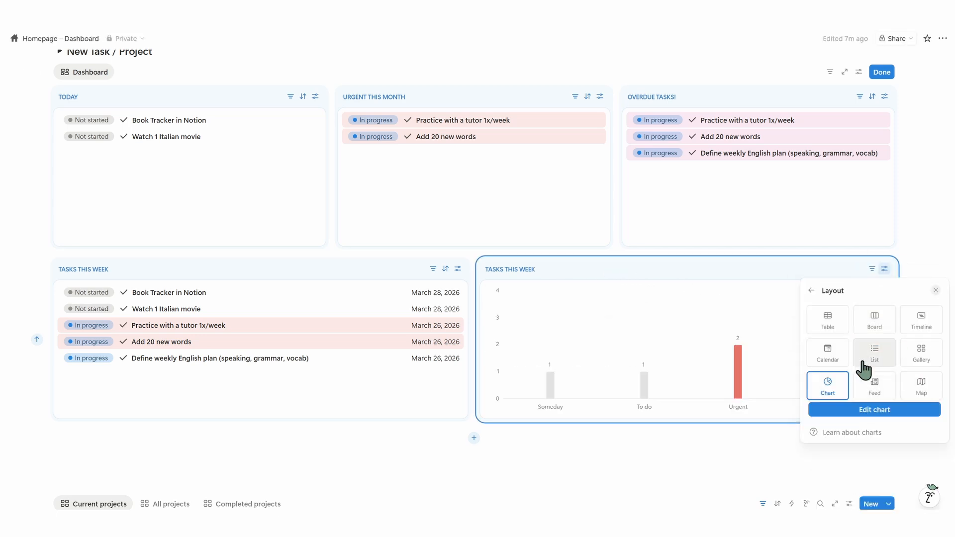
{"action": "left_click", "coordinate": [876, 407]}
{"action": "left_click", "coordinate": [896, 209]}
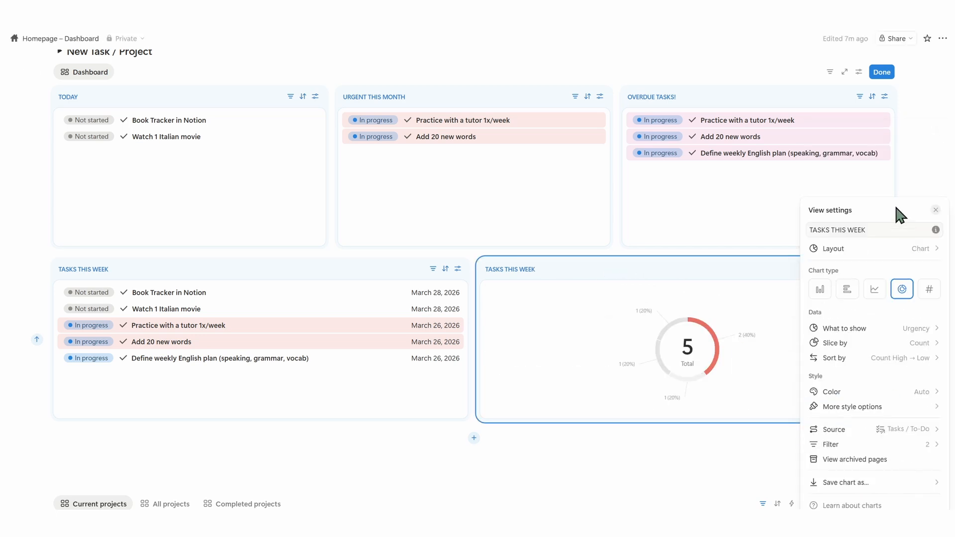
- Make the donut chart show tasks by Status, using the status groups
{"action": "left_click", "coordinate": [870, 330]}
{"action": "left_click", "coordinate": [829, 335]}
{"action": "left_click", "coordinate": [836, 332]}
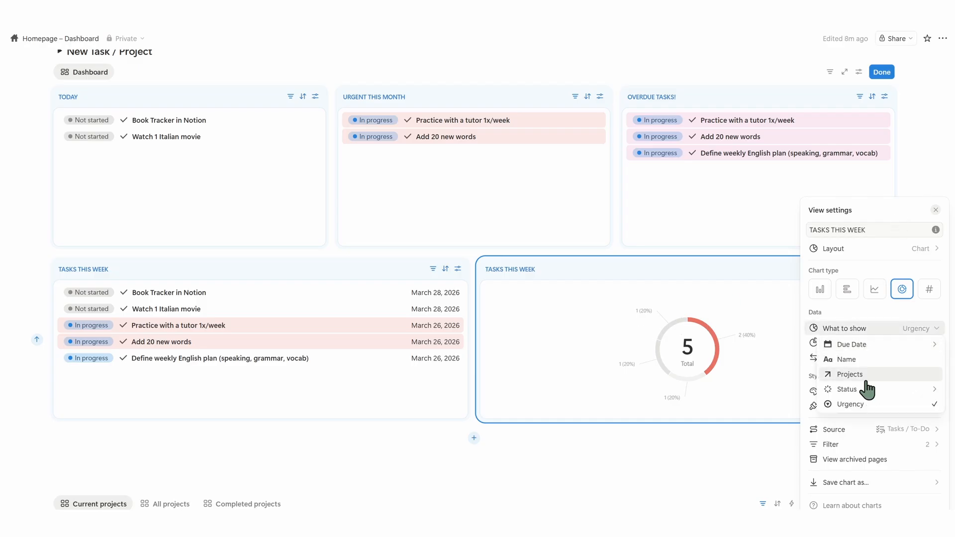
{"action": "left_click", "coordinate": [871, 389]}
{"action": "left_click", "coordinate": [909, 401]}
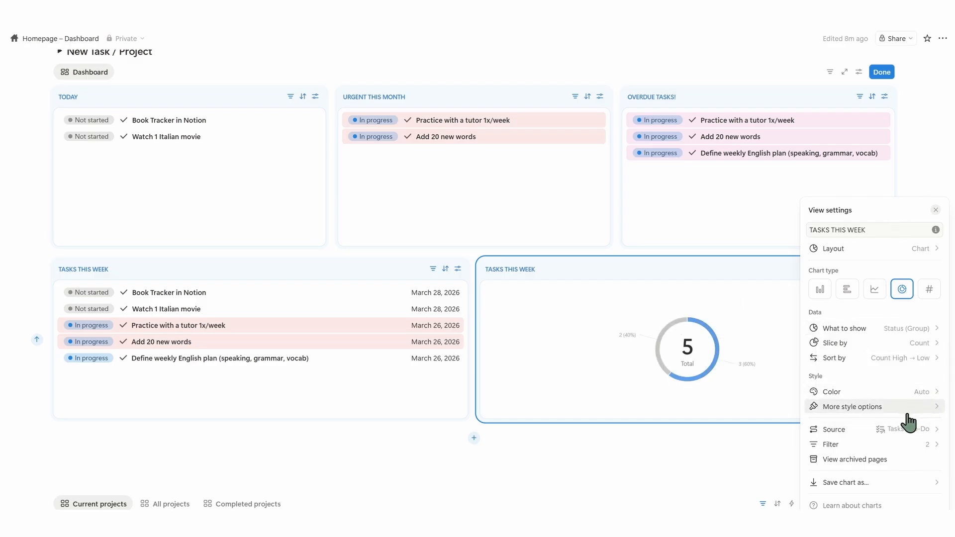
- Try the Colorful palette on the donut chart and set its color back to Auto
{"action": "left_click", "coordinate": [909, 393]}
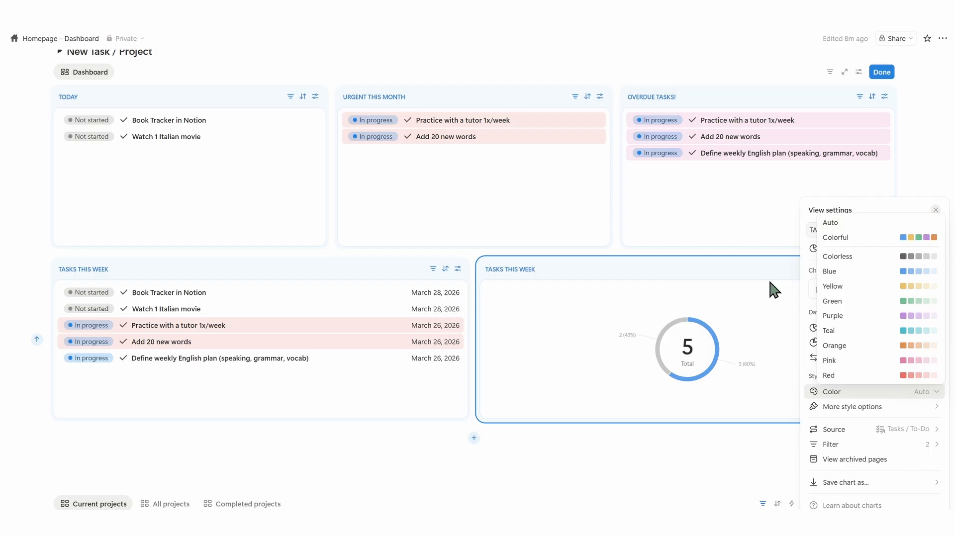
{"action": "left_click", "coordinate": [835, 243]}
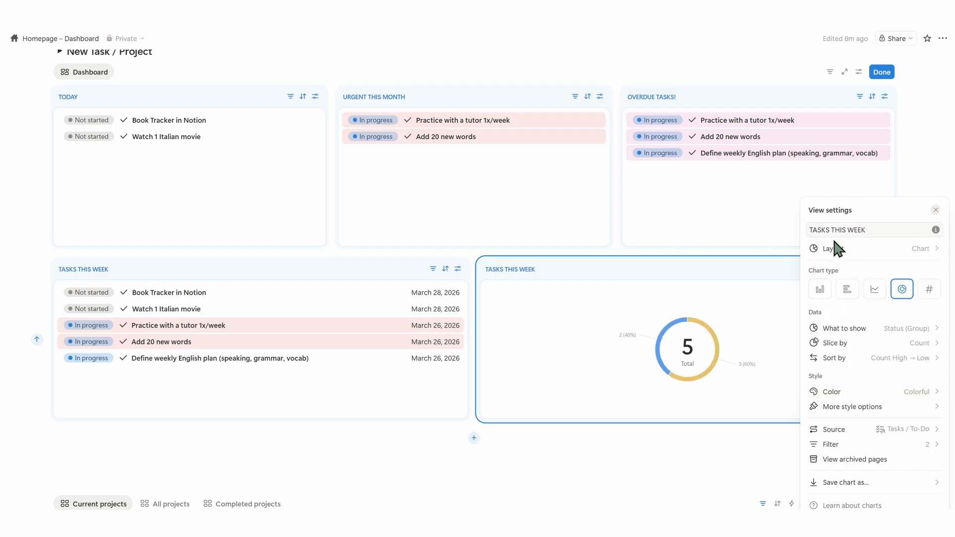
{"action": "left_click", "coordinate": [899, 396]}
{"action": "left_click", "coordinate": [906, 223]}
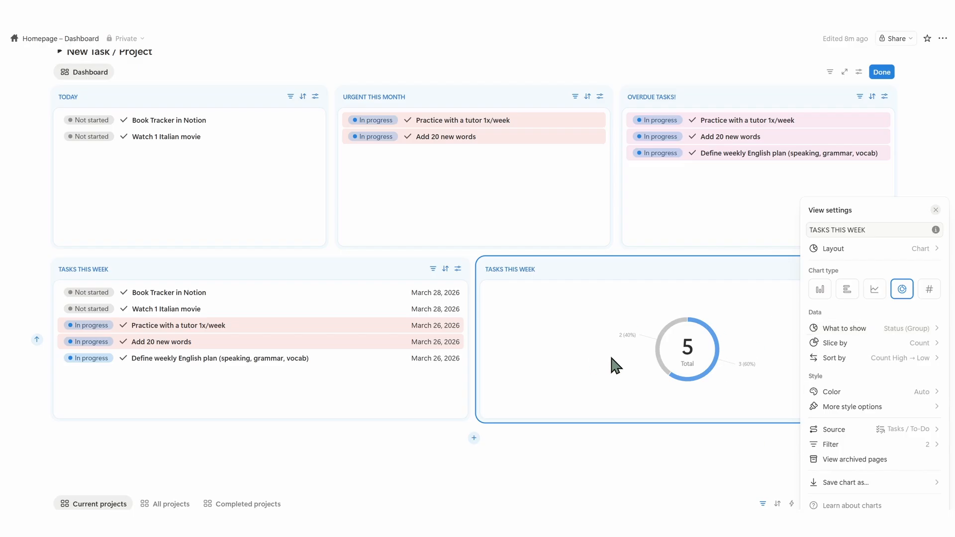
- Set the donut chart's data labels to Name and value (%) and its legend to Side
{"action": "left_click", "coordinate": [867, 408]}
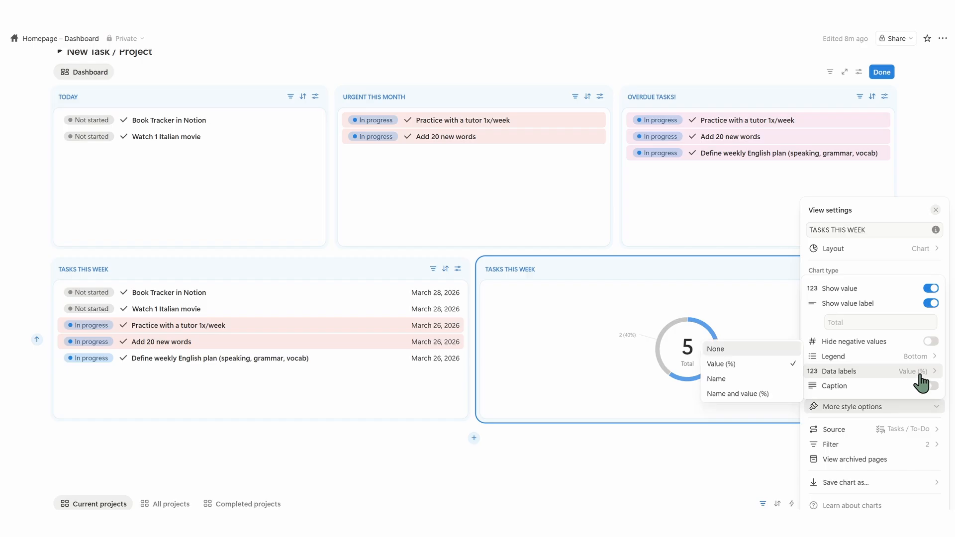
{"action": "left_click", "coordinate": [768, 398]}
{"action": "mouse_move", "coordinate": [840, 357]}
{"action": "left_click", "coordinate": [750, 377]}
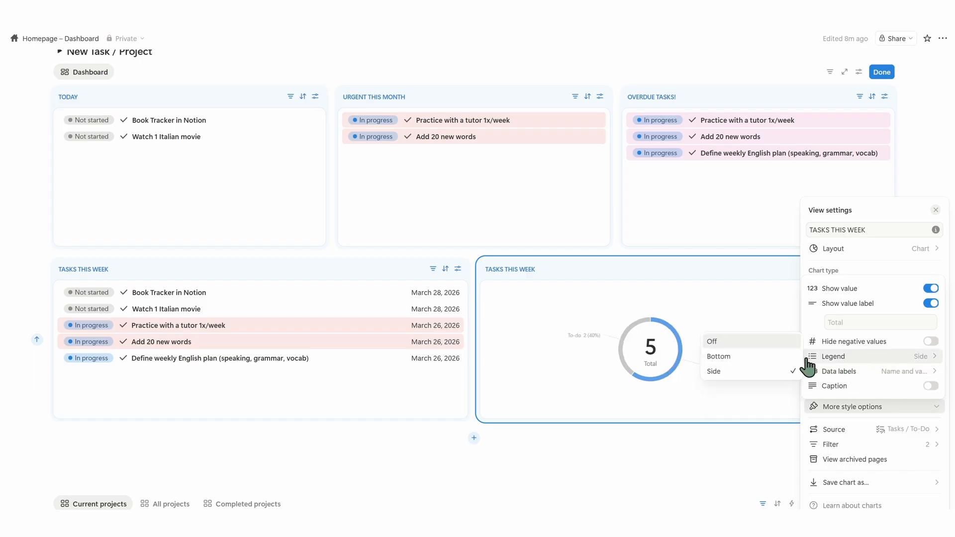
{"action": "left_click", "coordinate": [855, 342]}
{"action": "left_click", "coordinate": [856, 343]}
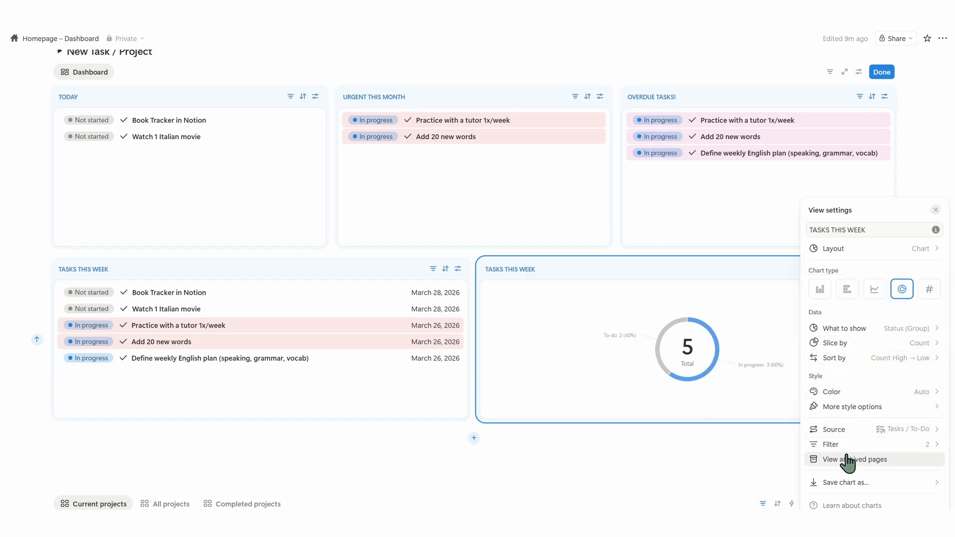
{"action": "left_click", "coordinate": [872, 406]}
{"action": "mouse_move", "coordinate": [879, 356]}
{"action": "left_click", "coordinate": [754, 377]}
{"action": "left_click", "coordinate": [739, 409]}
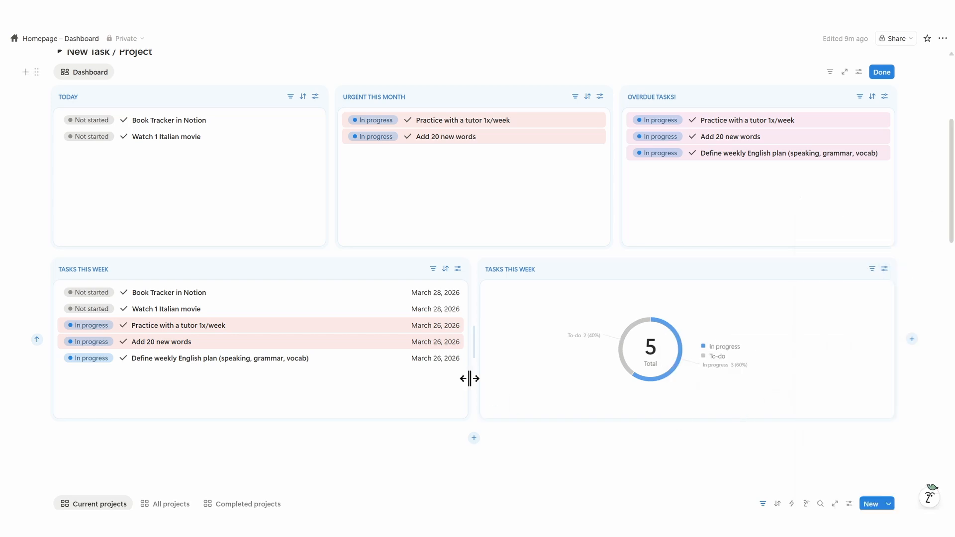
- Make the TASKS THIS WEEK row taller and widen the task list relative to the donut chart
{"action": "mouse_move", "coordinate": [469, 377]}
{"action": "left_mouse_down"}
{"action": "mouse_move", "coordinate": [570, 384]}
{"action": "mouse_move", "coordinate": [465, 393]}
{"action": "left_mouse_up"}
{"action": "left_click_drag", "start_coordinate": [329, 421], "coordinate": [324, 471]}
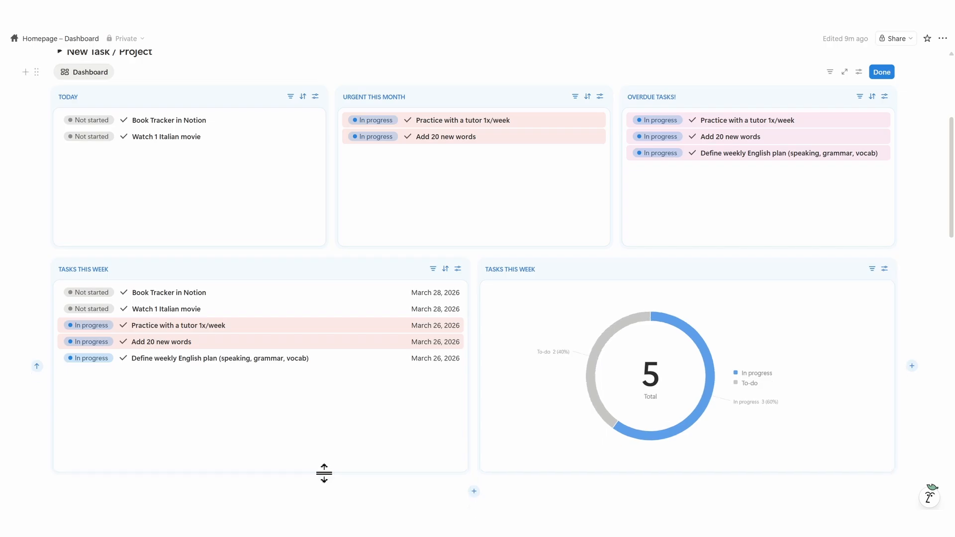
{"action": "left_click_drag", "start_coordinate": [474, 441], "coordinate": [541, 442]}
- Move the donut chart's legend to Bottom
{"action": "scroll", "coordinate": [814, 125], "scroll_direction": "down", "scroll_amount": 3}
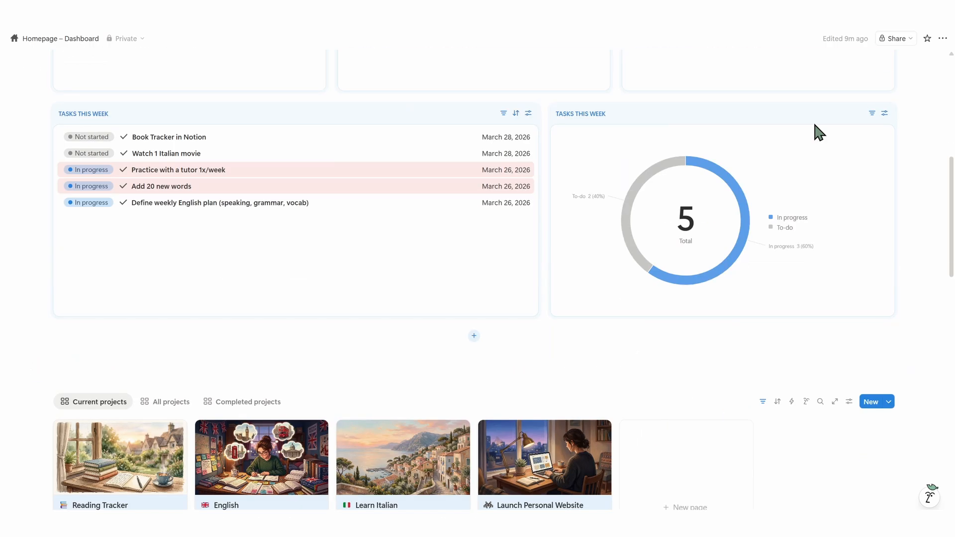
{"action": "left_click", "coordinate": [884, 116]}
{"action": "left_click", "coordinate": [871, 336]}
{"action": "left_click", "coordinate": [920, 418]}
{"action": "left_click", "coordinate": [763, 422]}
{"action": "key", "text": "Escape"}
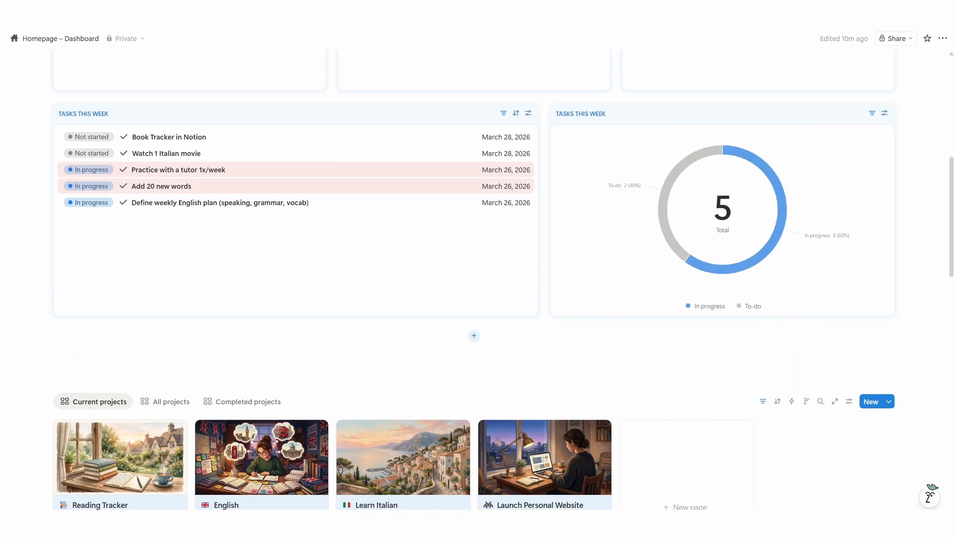
- Add a new dashboard row below the chart with the existing Calendar view of the Tasks / To-Do database
{"action": "left_click", "coordinate": [474, 336]}
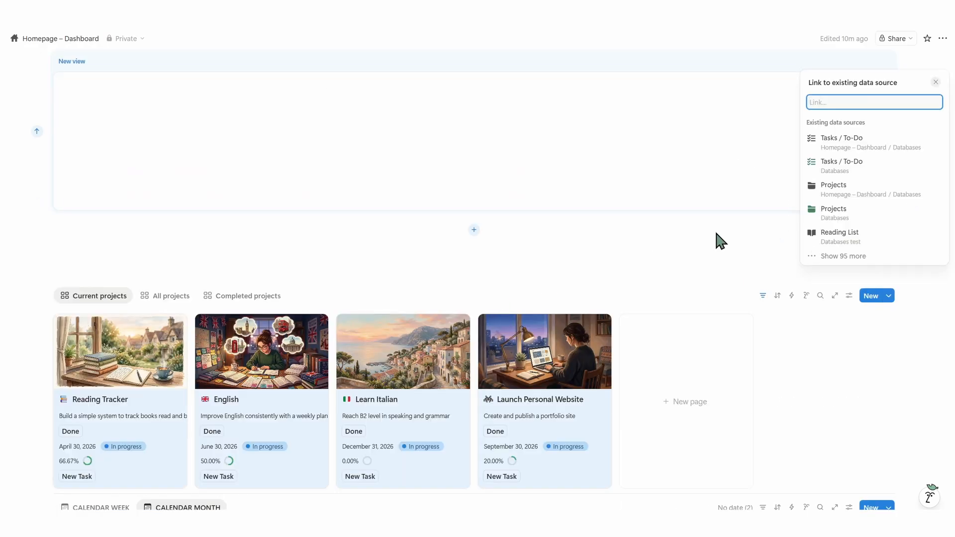
{"action": "left_click", "coordinate": [852, 153]}
{"action": "left_click", "coordinate": [846, 182]}
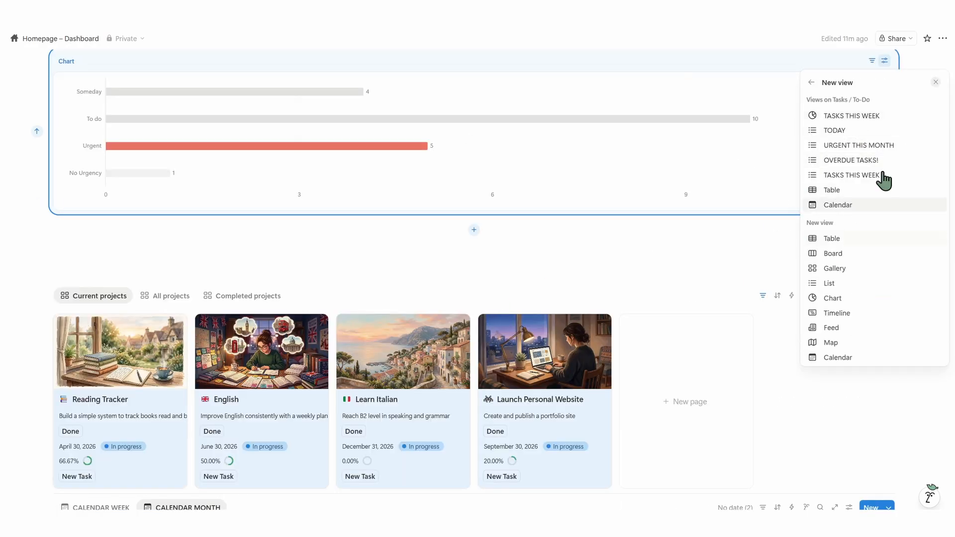
{"action": "left_click", "coordinate": [855, 204]}
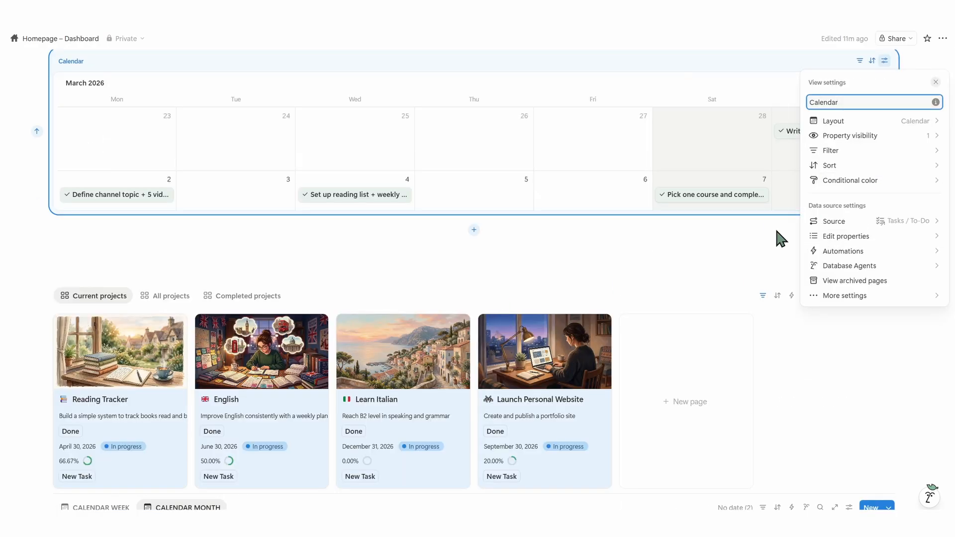
- Show the dashboard's task calendar by week and make its row taller
{"action": "left_click", "coordinate": [856, 122]}
{"action": "left_click", "coordinate": [904, 251]}
{"action": "left_click", "coordinate": [881, 286]}
{"action": "left_click", "coordinate": [663, 233]}
{"action": "scroll", "coordinate": [662, 233], "scroll_direction": "up", "scroll_amount": 5}
{"action": "scroll", "coordinate": [664, 233], "scroll_direction": "down", "scroll_amount": 3}
{"action": "left_click_drag", "start_coordinate": [480, 367], "coordinate": [480, 466]}
- Show the Projects, Urgency, Status and Done properties on the task calendar's cards
{"action": "left_click", "coordinate": [885, 217]}
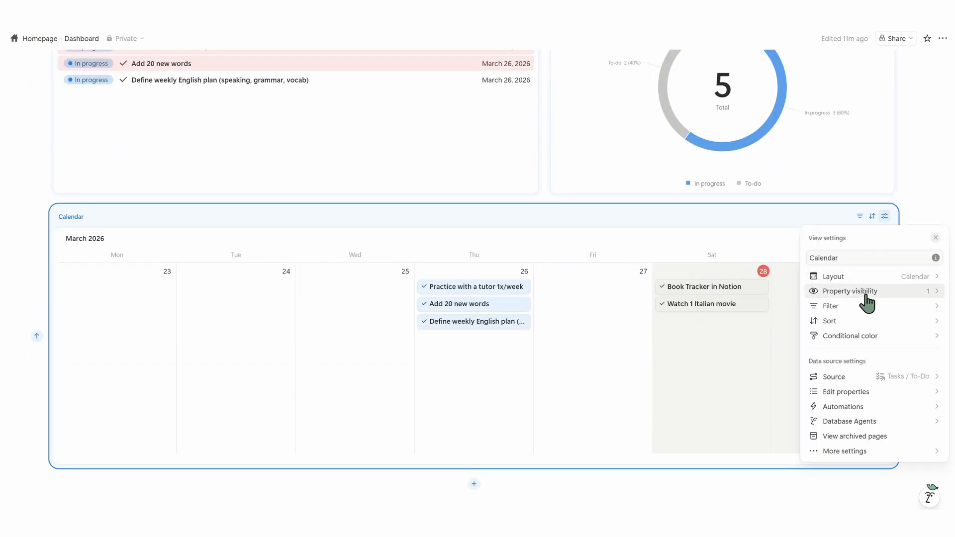
{"action": "left_click", "coordinate": [860, 292]}
{"action": "left_click", "coordinate": [934, 356]}
{"action": "left_click", "coordinate": [934, 384]}
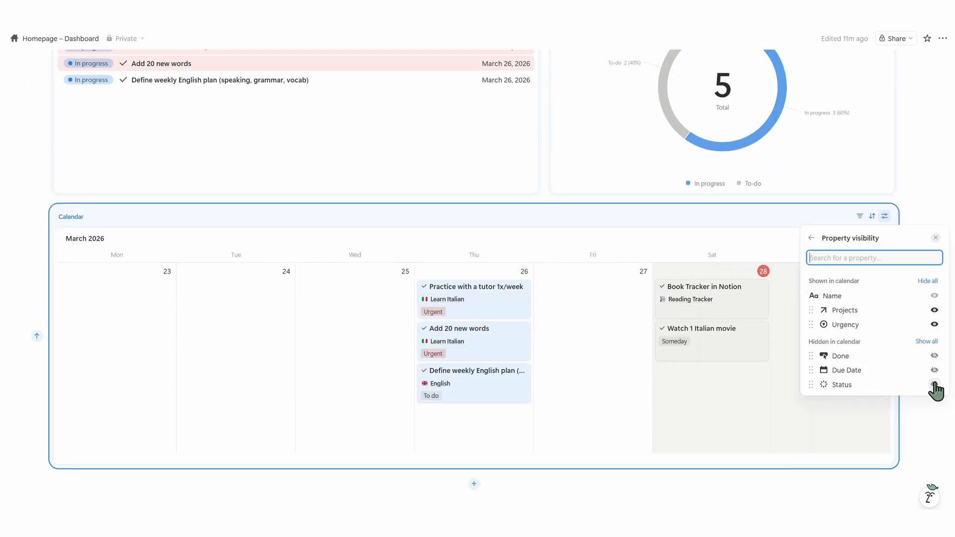
{"action": "left_click", "coordinate": [934, 385]}
{"action": "left_click", "coordinate": [934, 370]}
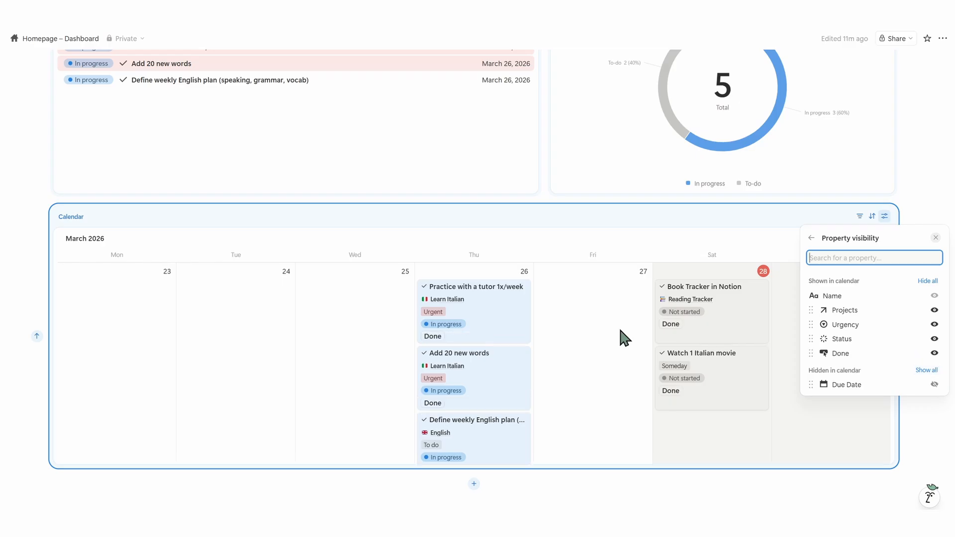
- Add a new dashboard row below the calendar with the existing Gallery view of the Projects database
{"action": "scroll", "coordinate": [547, 358], "scroll_direction": "down", "scroll_amount": 2}
{"action": "scroll", "coordinate": [566, 389], "scroll_direction": "down", "scroll_amount": 5}
{"action": "left_click", "coordinate": [475, 214]}
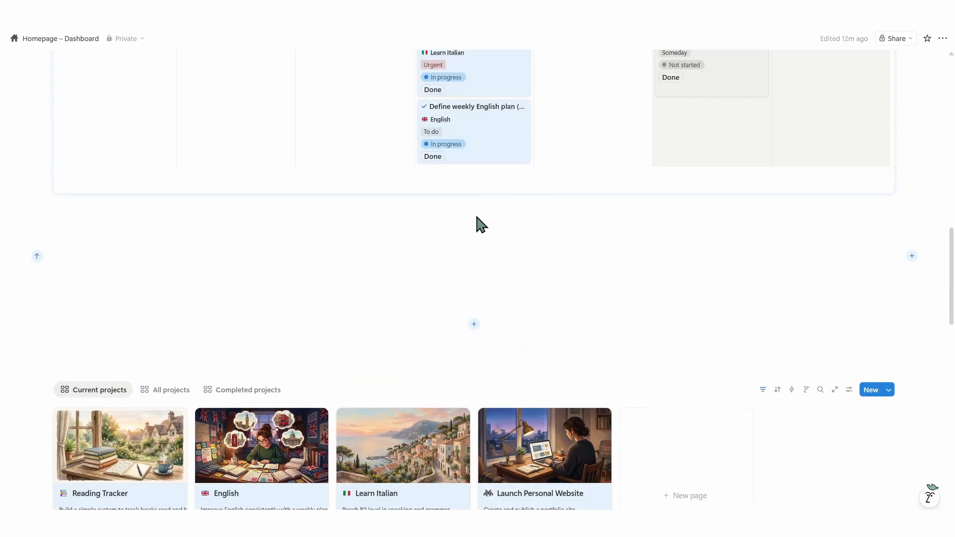
{"action": "left_click", "coordinate": [882, 342]}
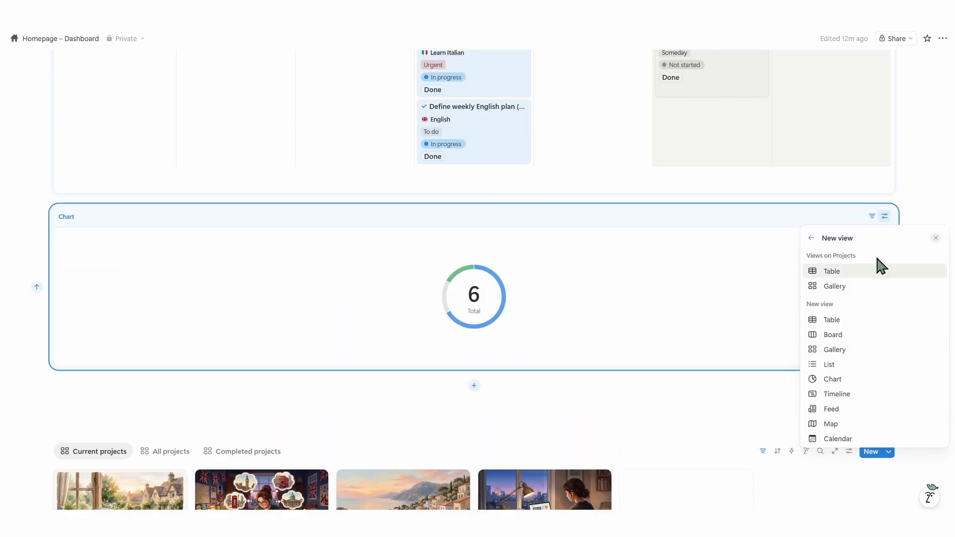
{"action": "left_click", "coordinate": [855, 287]}
- Show the Goal / Outcome, Done, Deadline and Status properties on the Projects gallery cards in the dashboard
{"action": "left_click", "coordinate": [851, 289]}
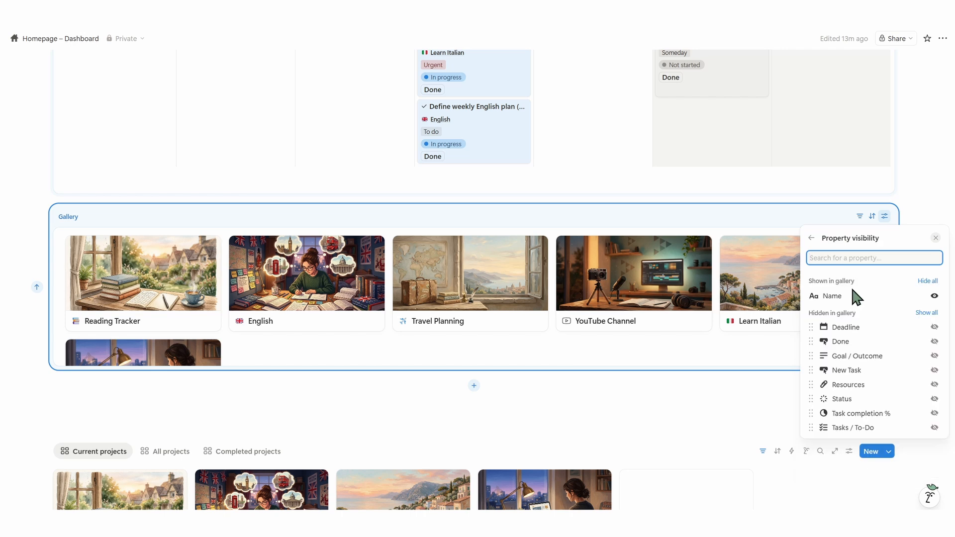
{"action": "left_click", "coordinate": [934, 356]}
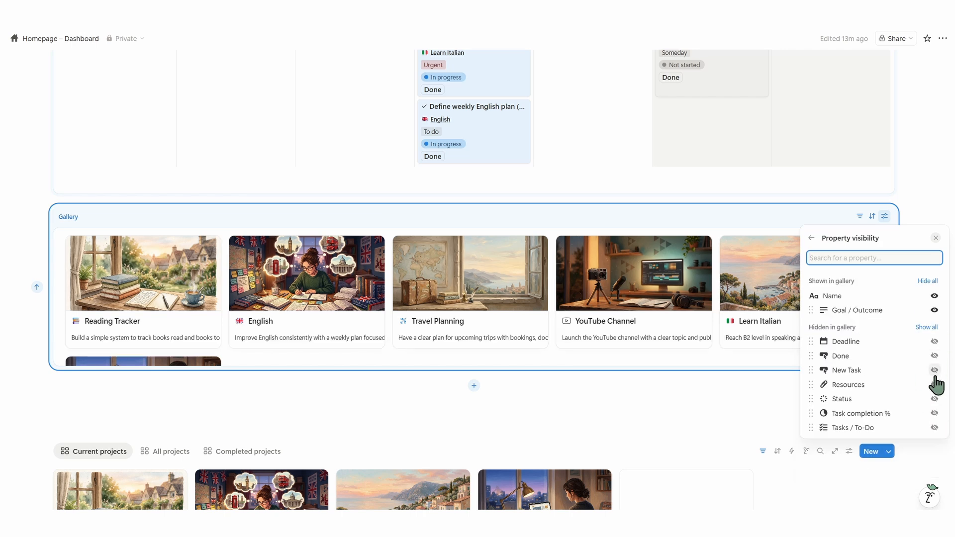
{"action": "left_click", "coordinate": [934, 355]}
{"action": "left_click", "coordinate": [934, 356]}
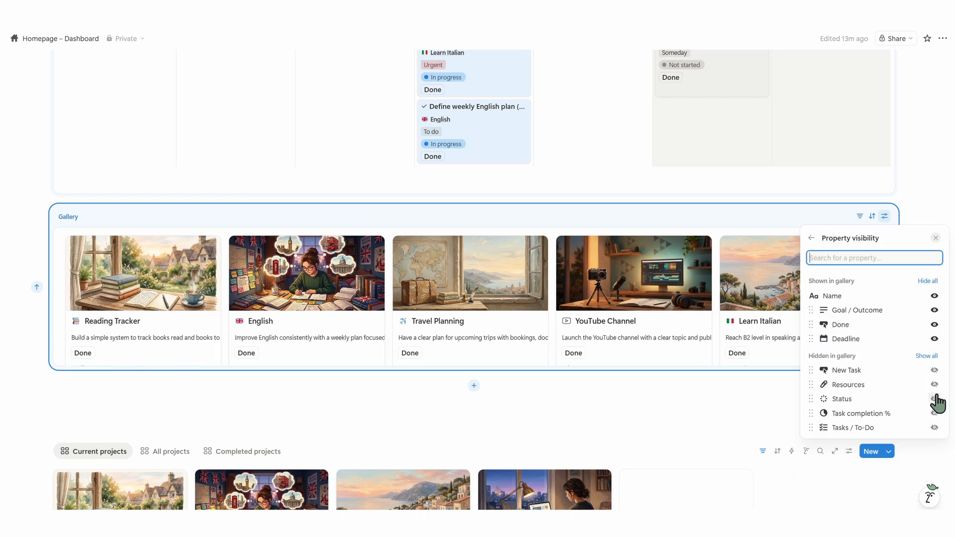
{"action": "left_click", "coordinate": [935, 399]}
{"action": "left_click", "coordinate": [935, 428]}
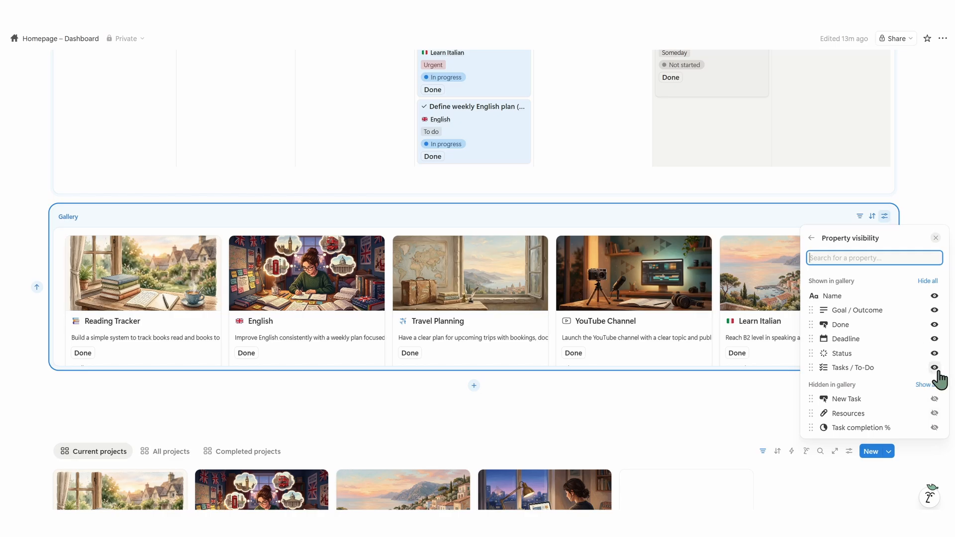
{"action": "left_click", "coordinate": [934, 368]}
{"action": "left_click", "coordinate": [934, 426]}
{"action": "left_click", "coordinate": [935, 414]}
{"action": "left_click", "coordinate": [811, 237]}
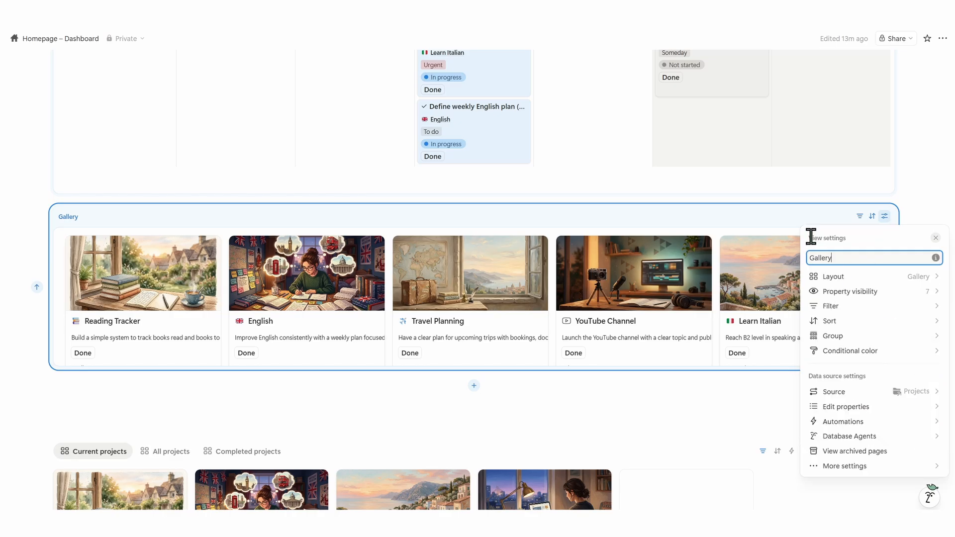
{"action": "left_click", "coordinate": [844, 290]}
{"action": "left_click", "coordinate": [811, 238]}
- Filter the Projects gallery to the In progress status group and color its cards conditionally by Status
{"action": "left_click", "coordinate": [843, 305]}
{"action": "left_click", "coordinate": [833, 340]}
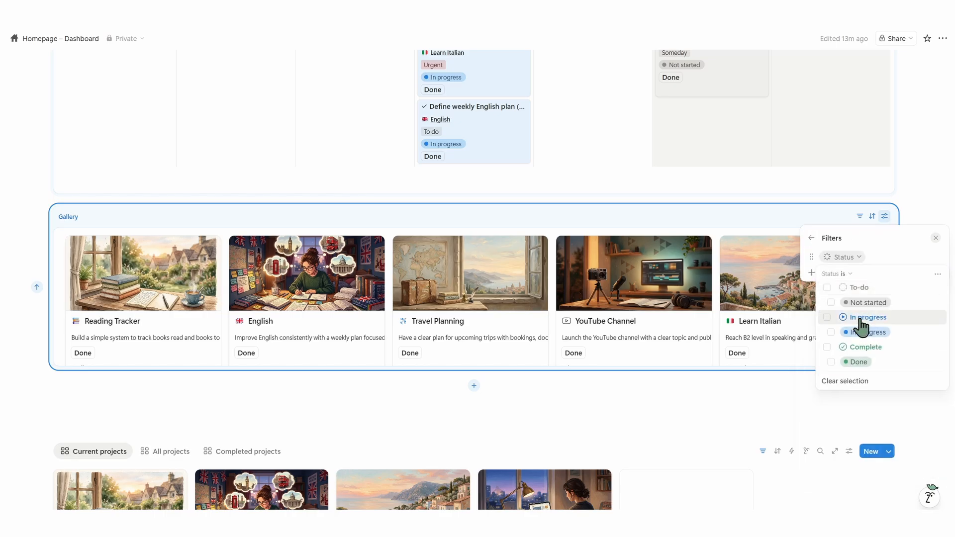
{"action": "left_click", "coordinate": [820, 326]}
{"action": "left_click", "coordinate": [811, 238]}
{"action": "left_click", "coordinate": [850, 350]}
{"action": "left_click", "coordinate": [850, 367]}
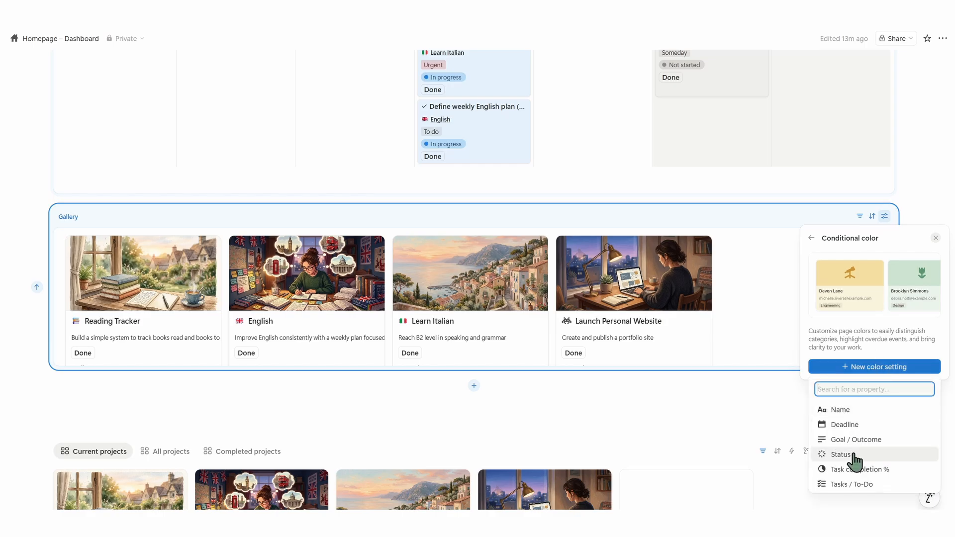
{"action": "left_click", "coordinate": [850, 454]}
- Set the Projects gallery's card size to Large and its card layout to Compact
{"action": "left_click", "coordinate": [811, 237]}
{"action": "left_click", "coordinate": [833, 276]}
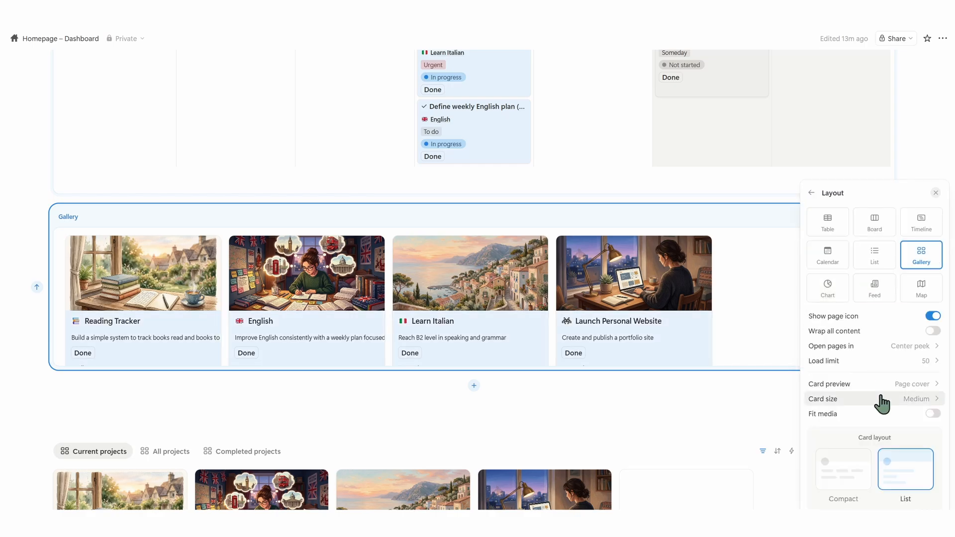
{"action": "left_click", "coordinate": [823, 398]}
{"action": "left_click", "coordinate": [856, 444]}
{"action": "left_click", "coordinate": [843, 470]}
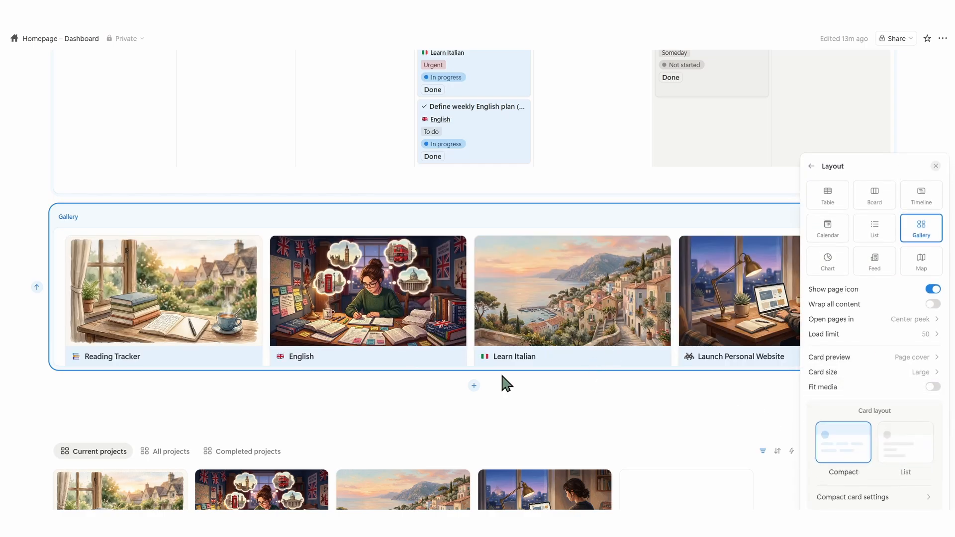
{"action": "left_click", "coordinate": [505, 383]}
- Give the Done and New Task properties their own full line on the Projects gallery's compact cards
{"action": "left_click", "coordinate": [884, 216]}
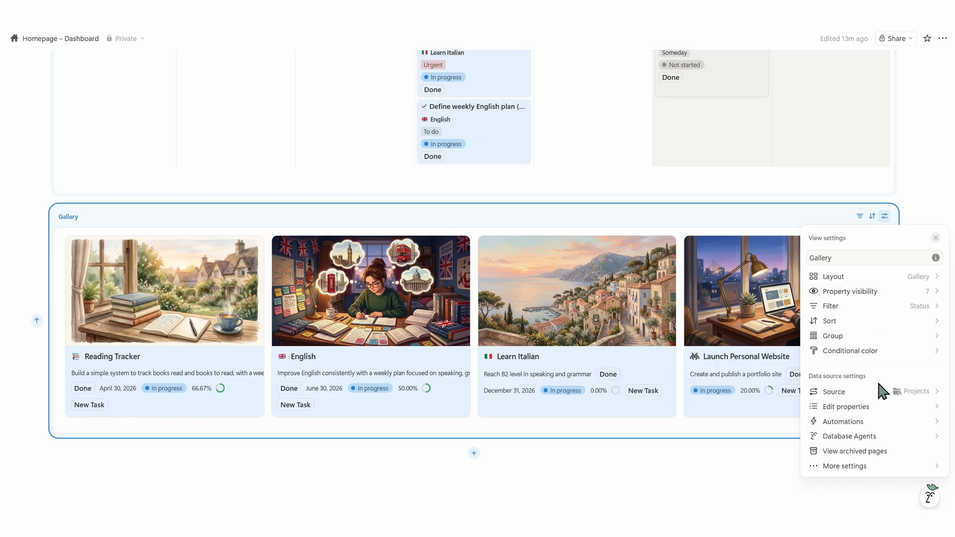
{"action": "left_click", "coordinate": [881, 276]}
{"action": "left_click", "coordinate": [853, 495]}
{"action": "left_click", "coordinate": [933, 419]}
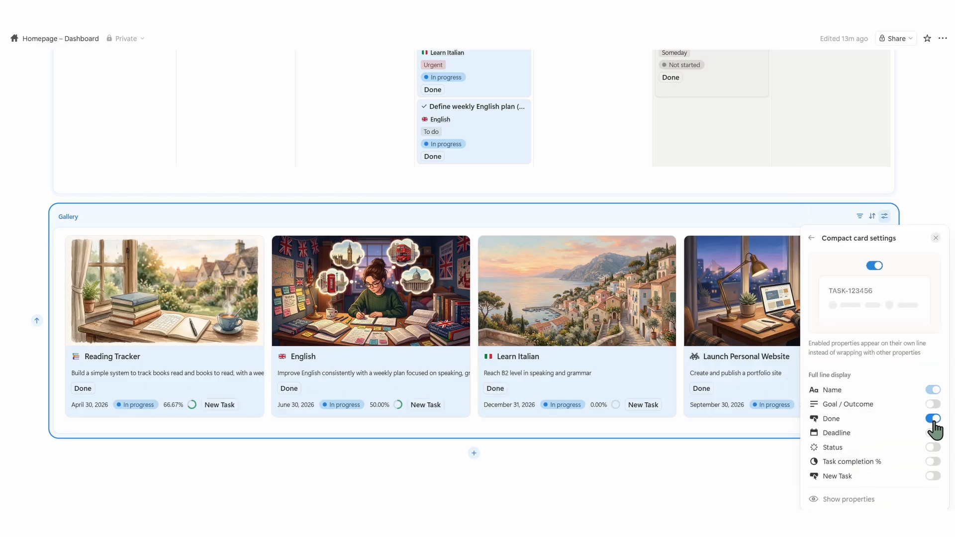
{"action": "left_click", "coordinate": [933, 476]}
{"action": "left_click", "coordinate": [741, 462]}
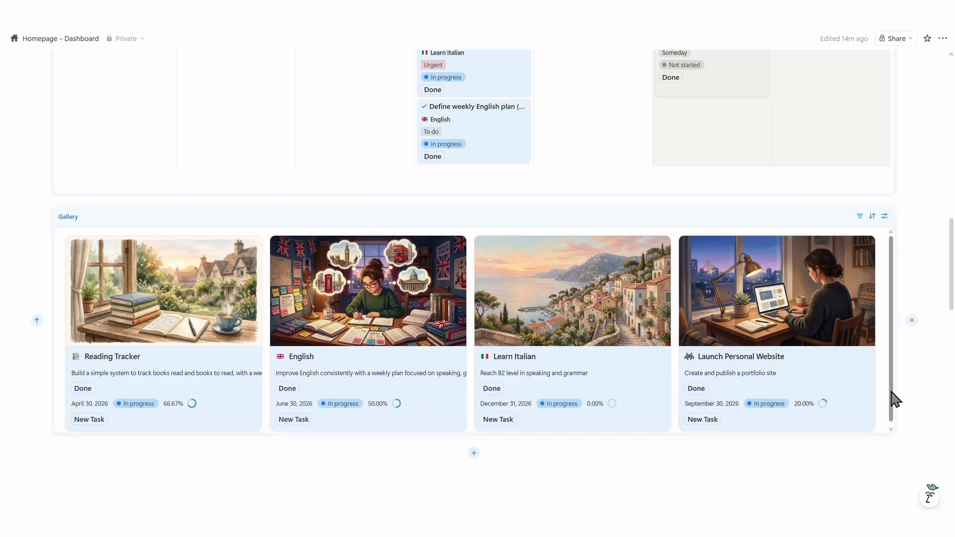
- Add a vertical bar chart of the Projects database beside the gallery and narrow it so the gallery takes most of the row
{"action": "left_click", "coordinate": [911, 321]}
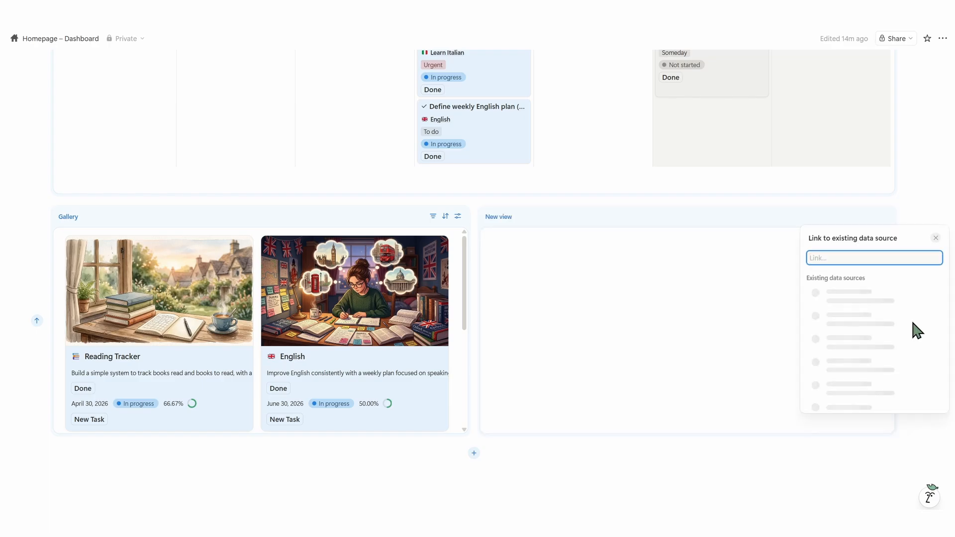
{"action": "left_click", "coordinate": [869, 344]}
{"action": "left_click", "coordinate": [845, 394]}
{"action": "left_click", "coordinate": [868, 405]}
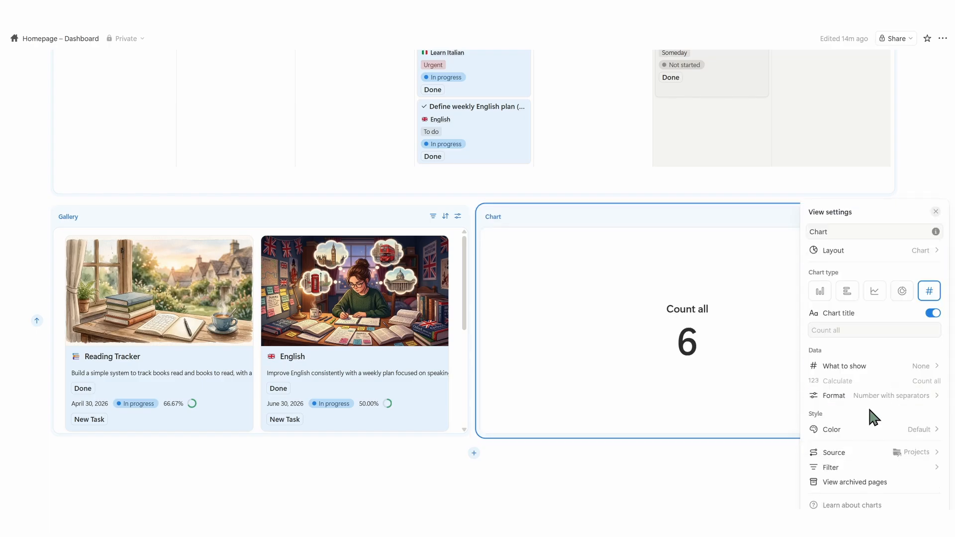
{"action": "left_click", "coordinate": [821, 292]}
{"action": "left_click", "coordinate": [756, 401]}
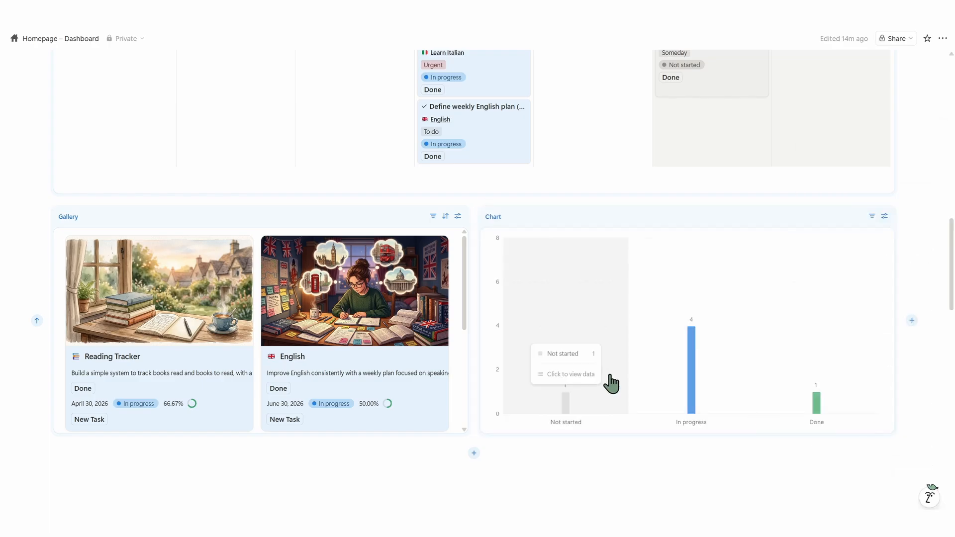
{"action": "left_click_drag", "start_coordinate": [472, 328], "coordinate": [826, 347]}
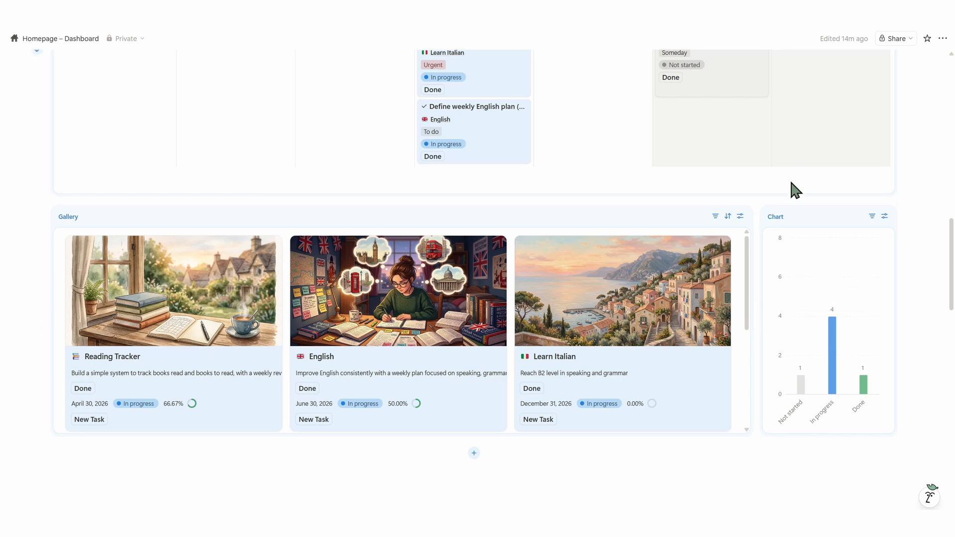
- Rename the Projects gallery view as CURRENT PROJECTS
{"action": "left_click", "coordinate": [740, 216]}
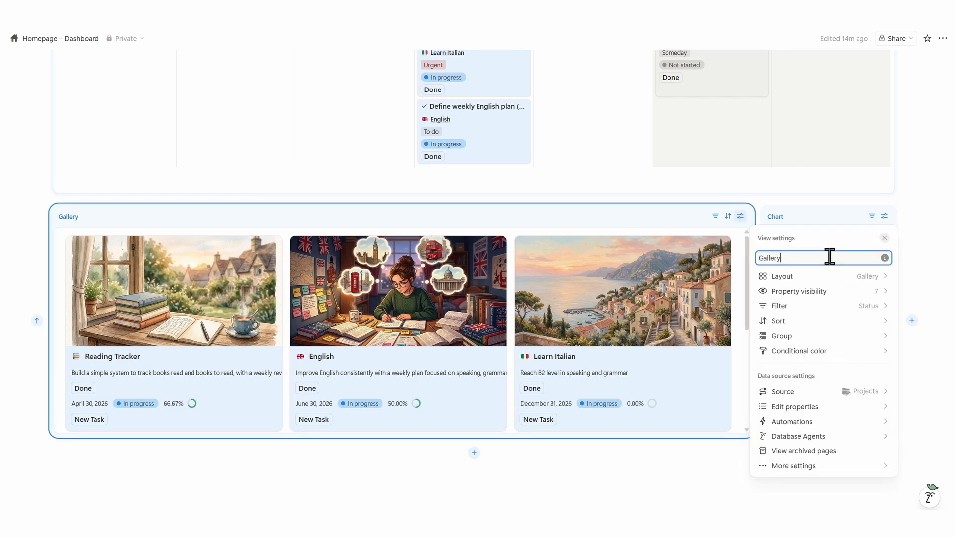
{"action": "key", "text": "BackSpace"}
{"action": "key", "text": "BackSpace"}
{"action": "key", "text": "BackSpace"}
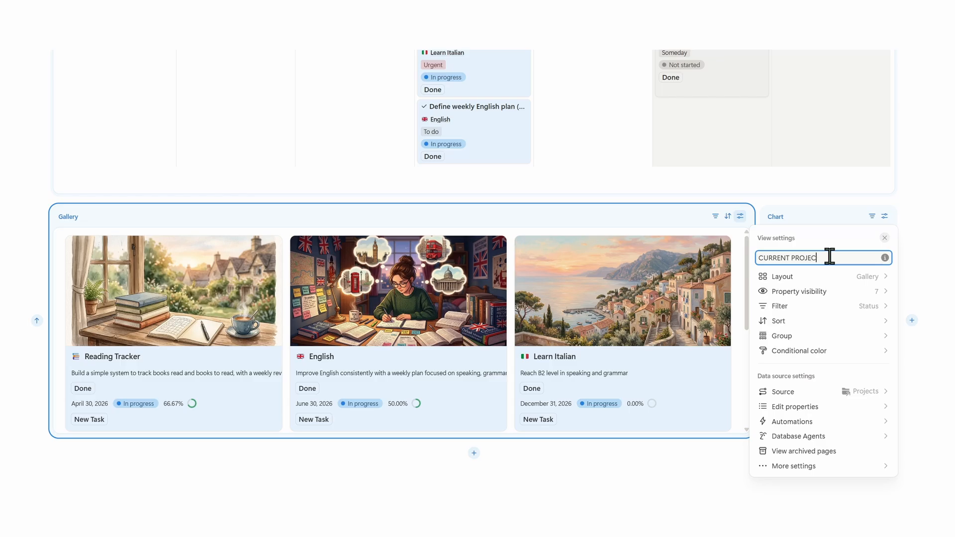
{"action": "left_click", "coordinate": [884, 216]}
- Rename the bar chart beside the gallery as PROJECTS
{"action": "left_click", "coordinate": [884, 216]}
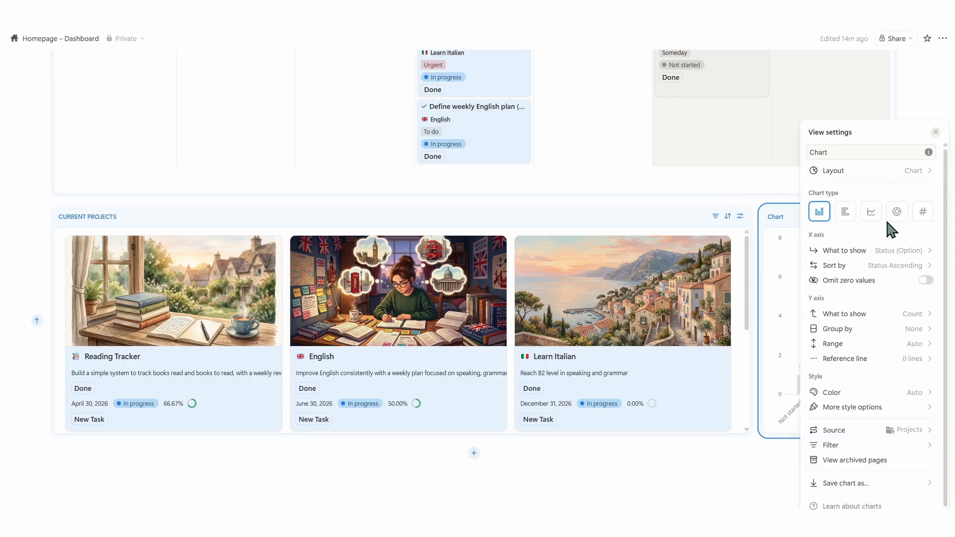
{"action": "key", "text": "BackSpace"}
{"action": "key", "text": "BackSpace"}
{"action": "key", "text": "BackSpace"}
{"action": "key", "text": "BackSpace"}
{"action": "key", "text": "BackSpace"}
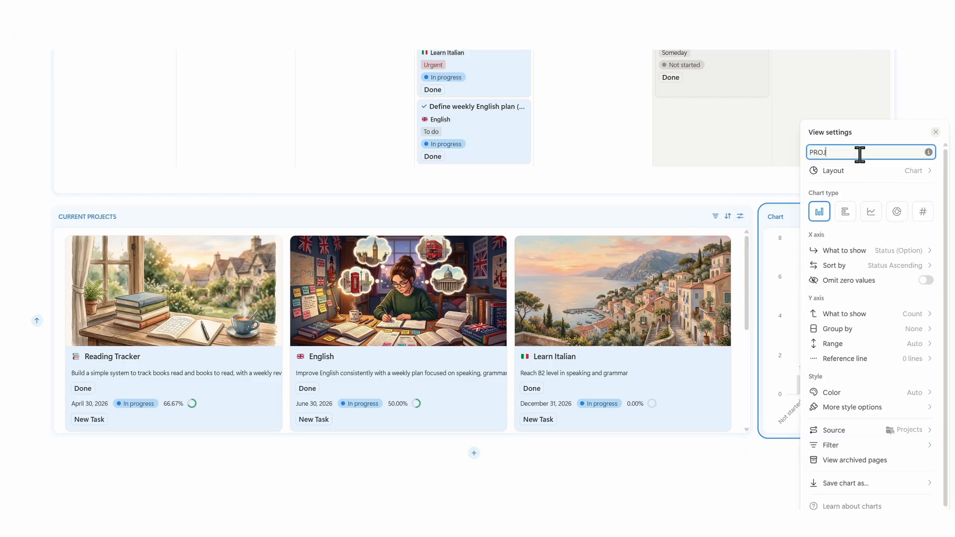
{"action": "key", "text": "Escape"}
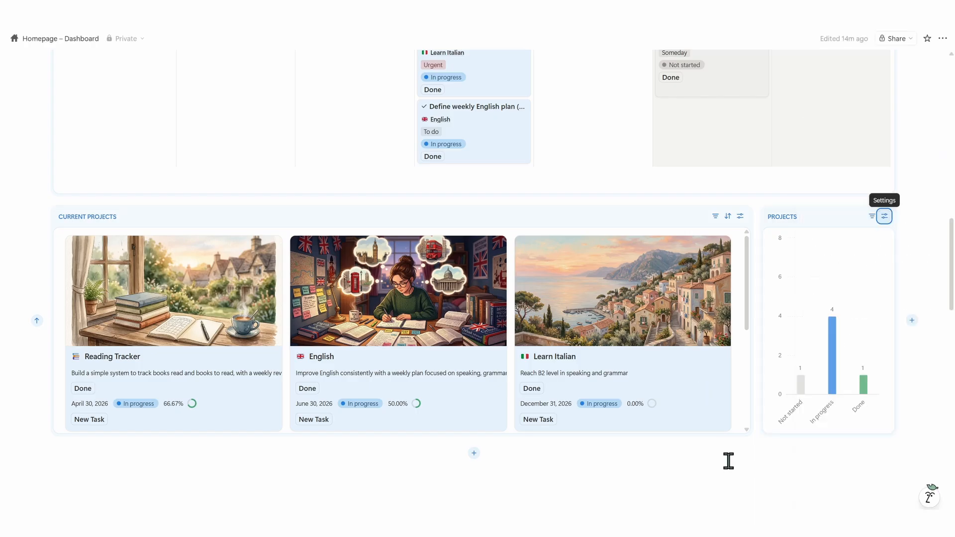
- Make the dashboard row with the projects gallery and chart taller
{"action": "left_click_drag", "start_coordinate": [482, 435], "coordinate": [473, 492]}
{"action": "scroll", "coordinate": [512, 454], "scroll_direction": "down", "scroll_amount": 2}
{"action": "scroll", "coordinate": [512, 454], "scroll_direction": "up", "scroll_amount": 2}
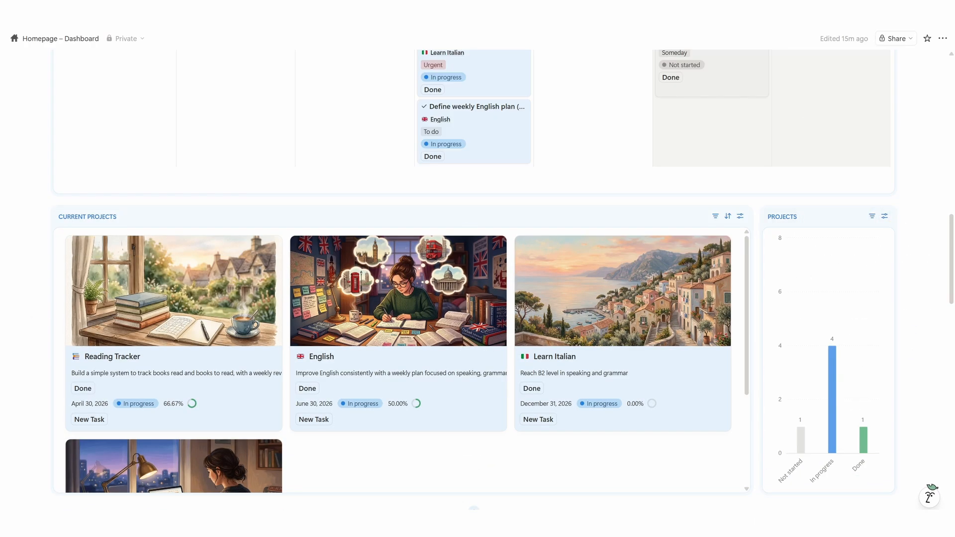
- Duplicate the TODAY task list and place the copy in its own row below the top row
{"action": "scroll", "coordinate": [523, 364], "scroll_direction": "up", "scroll_amount": 10}
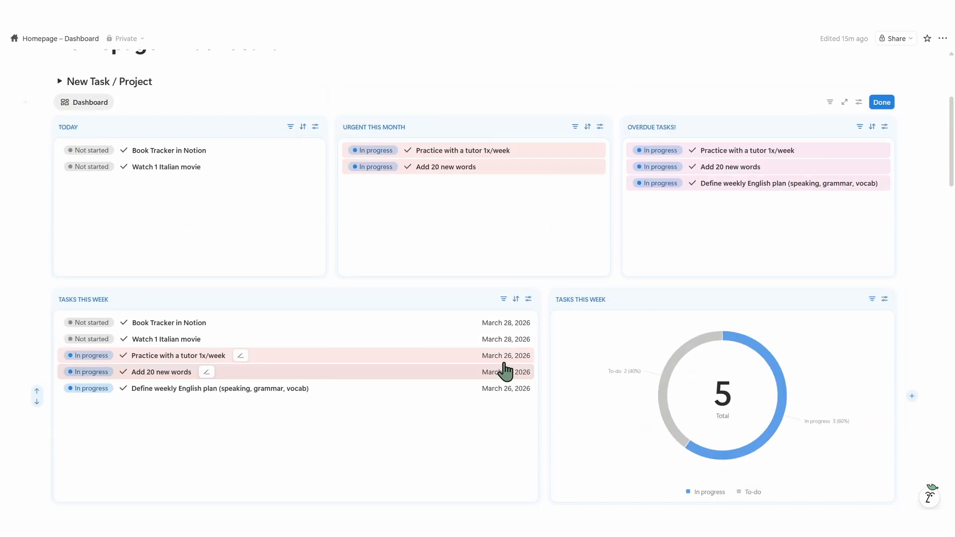
{"action": "left_click", "coordinate": [204, 126]}
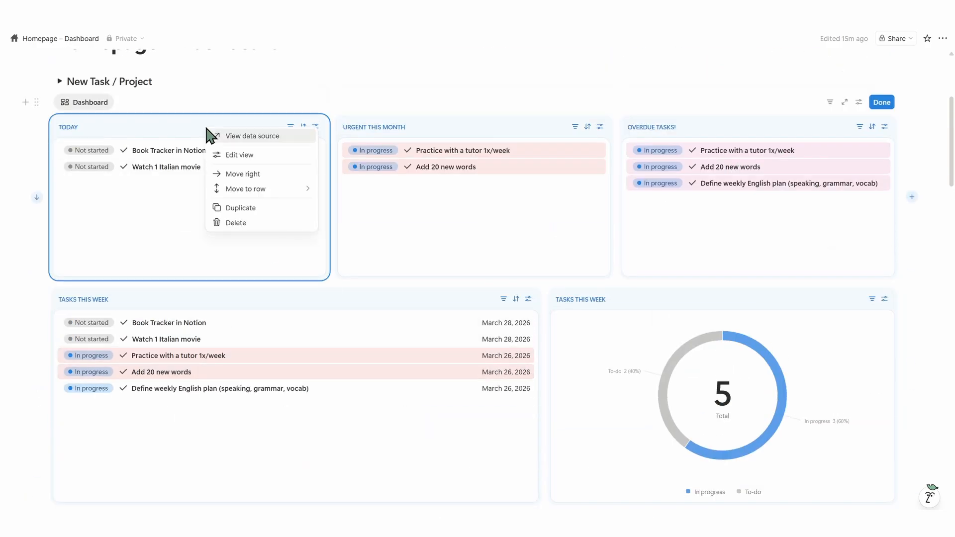
{"action": "left_click", "coordinate": [244, 208]}
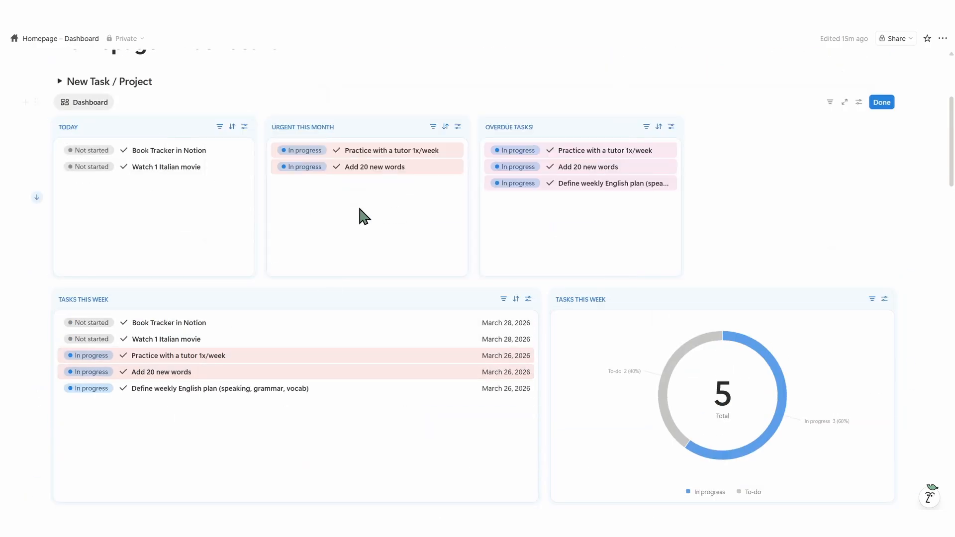
{"action": "left_click_drag", "start_coordinate": [752, 123], "coordinate": [566, 281]}
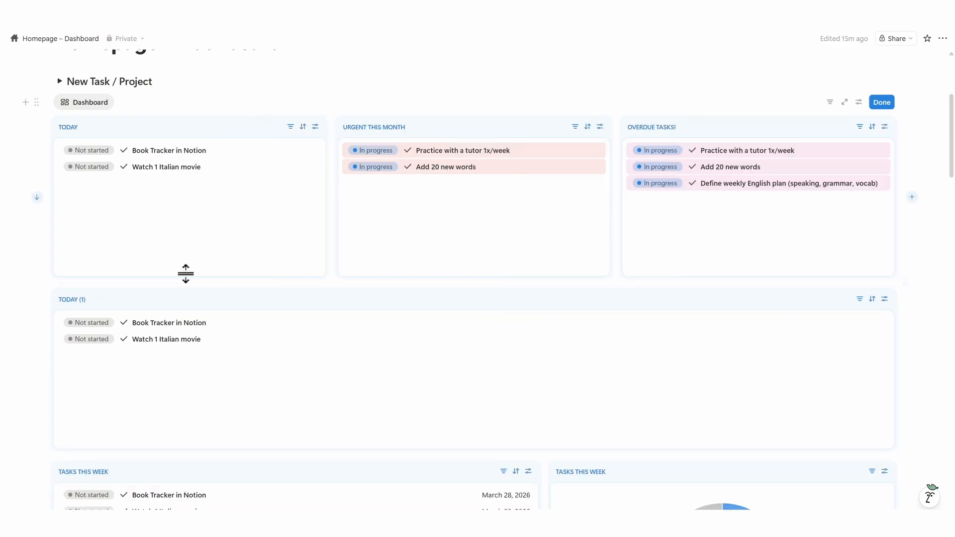
- Move the duplicated TODAY list's row down to the end of the dashboard, below the projects row
{"action": "left_click", "coordinate": [36, 375]}
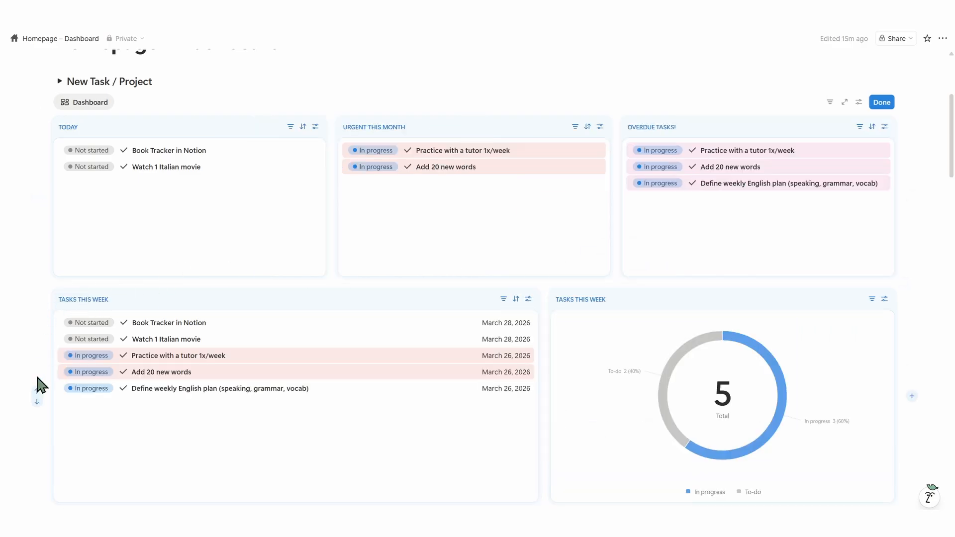
{"action": "scroll", "coordinate": [149, 337], "scroll_direction": "down", "scroll_amount": 6}
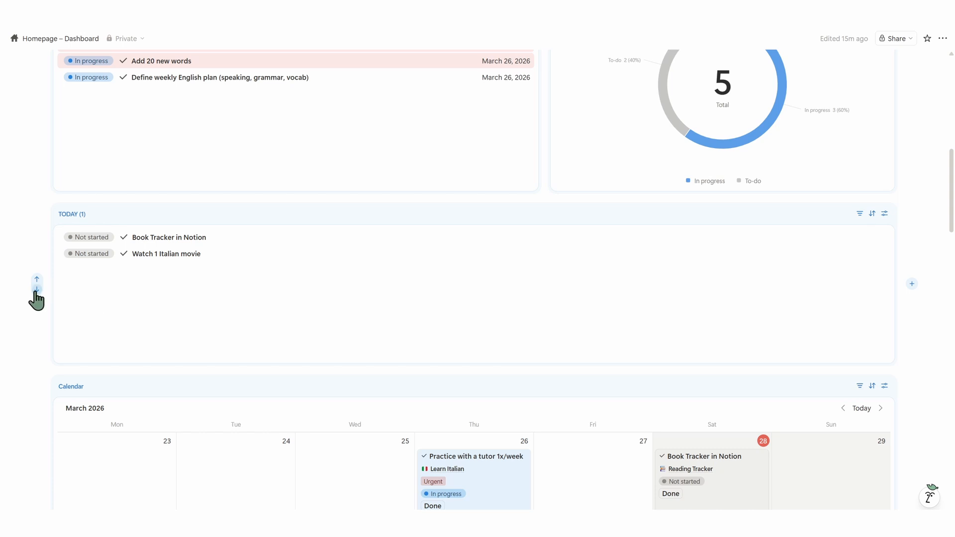
{"action": "left_click", "coordinate": [36, 290]}
{"action": "left_click", "coordinate": [36, 292]}
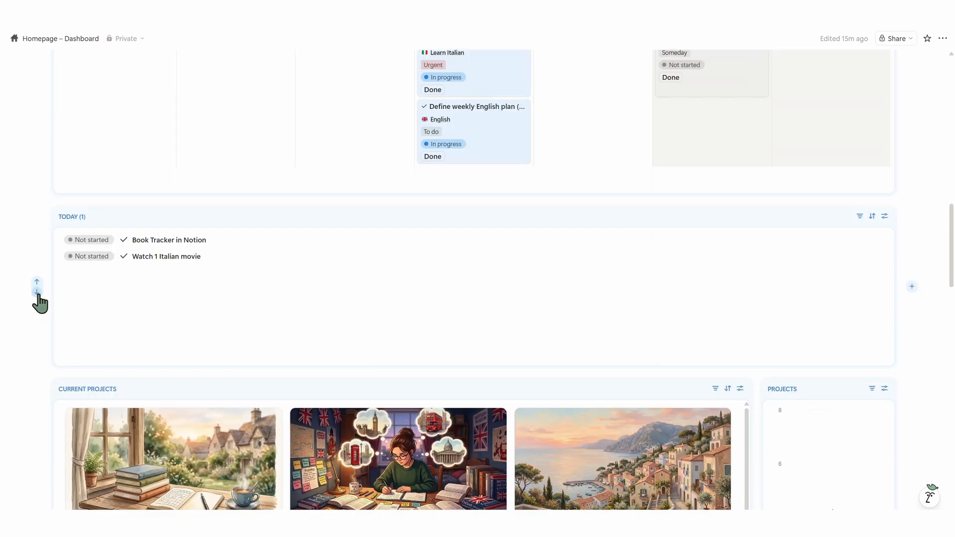
{"action": "scroll", "coordinate": [122, 282], "scroll_direction": "down", "scroll_amount": 5}
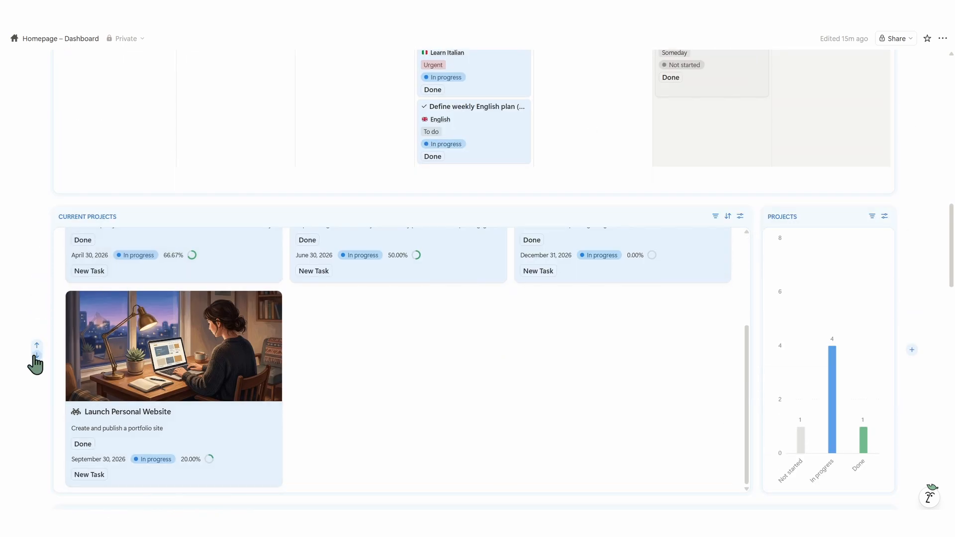
- Rename the duplicated task list as TASKS SOMEDAY / UNDATED
{"action": "scroll", "coordinate": [4, 267], "scroll_direction": "down", "scroll_amount": 6}
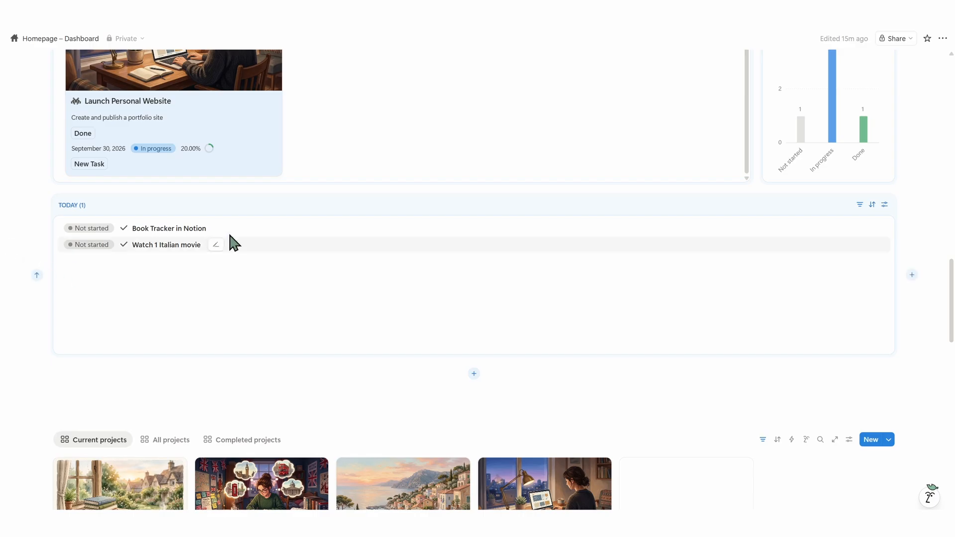
{"action": "left_click", "coordinate": [884, 205]}
{"action": "key", "text": "BackSpace"}
{"action": "key", "text": "BackSpace"}
{"action": "key", "text": "BackSpace"}
{"action": "key", "text": "BackSpace"}
{"action": "key", "text": "BackSpace"}
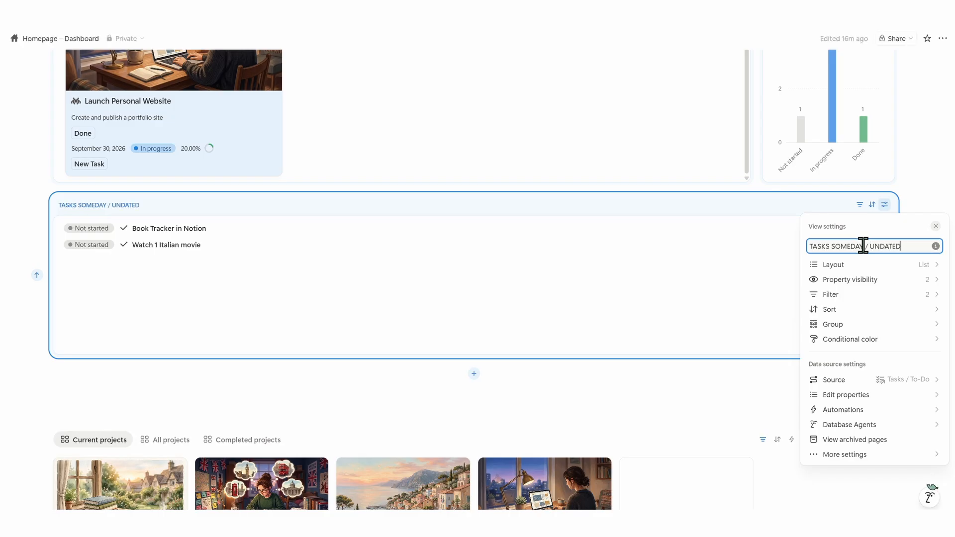
{"action": "left_click", "coordinate": [726, 374]}
- Add the existing monthly Calendar view of the Tasks / To-Do database beside the TASKS SOMEDAY / UNDATED list
{"action": "left_click", "coordinate": [912, 275]}
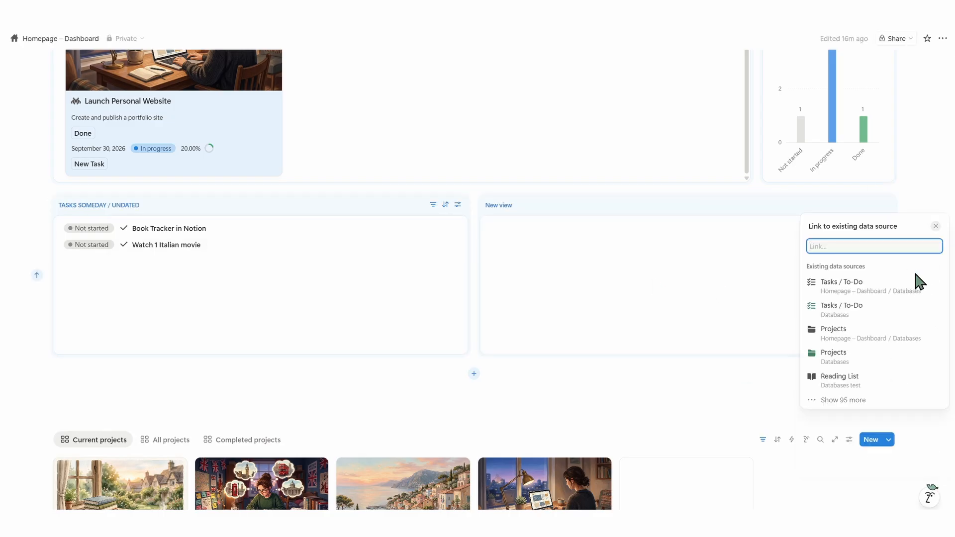
{"action": "left_click", "coordinate": [887, 292]}
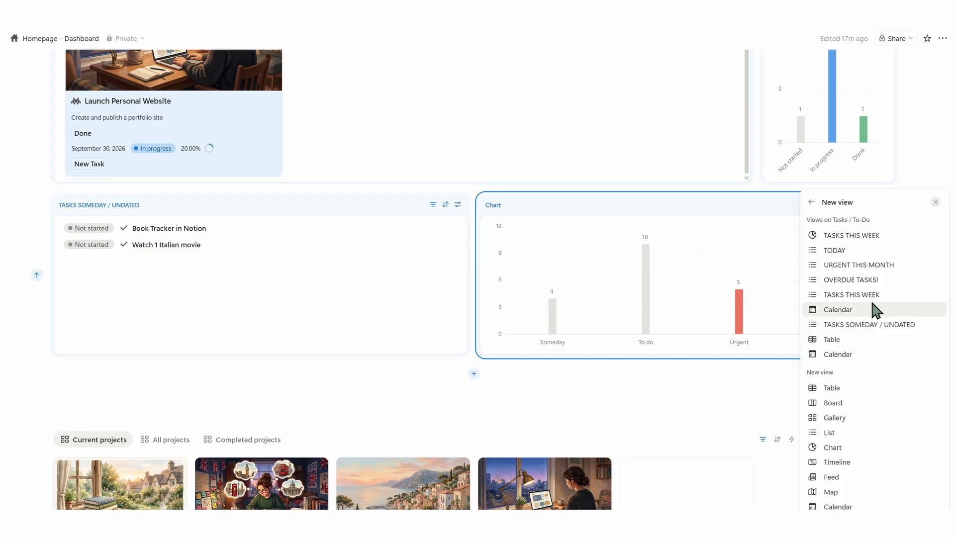
{"action": "left_click", "coordinate": [845, 354]}
{"action": "left_click", "coordinate": [691, 371]}
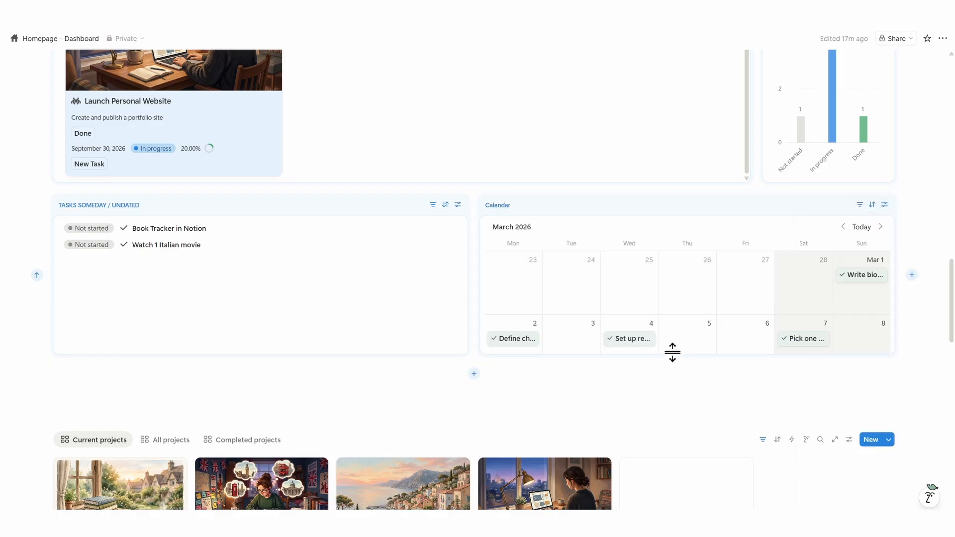
- Make the last dashboard row tall enough for the month's weeks and widen the calendar to about two thirds of the row
{"action": "left_click_drag", "start_coordinate": [671, 352], "coordinate": [674, 499]}
{"action": "scroll", "coordinate": [674, 345], "scroll_direction": "down", "scroll_amount": 6}
{"action": "left_click_drag", "start_coordinate": [639, 233], "coordinate": [604, 380]}
{"action": "scroll", "coordinate": [527, 337], "scroll_direction": "up", "scroll_amount": 6}
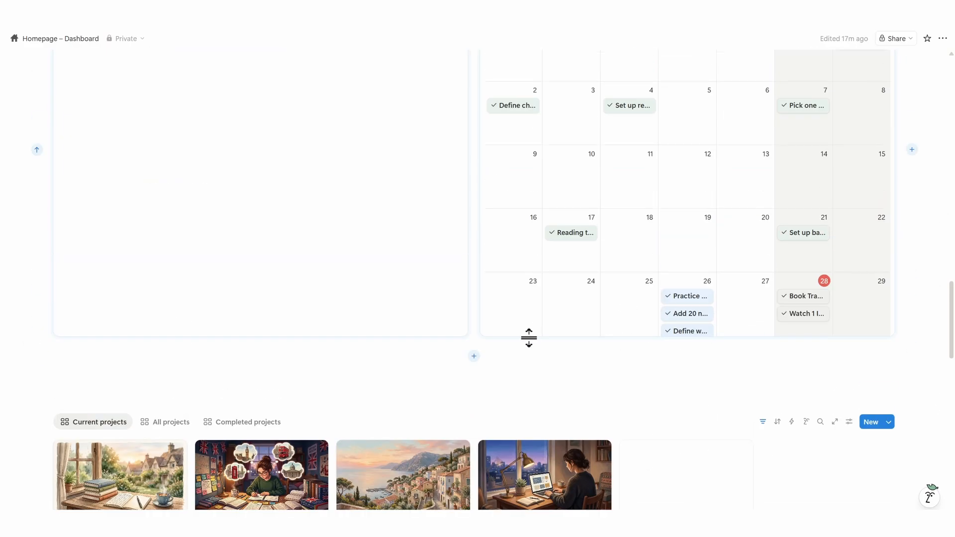
{"action": "scroll", "coordinate": [546, 373], "scroll_direction": "down", "scroll_amount": 5}
{"action": "scroll", "coordinate": [513, 370], "scroll_direction": "up", "scroll_amount": 5}
{"action": "left_click_drag", "start_coordinate": [473, 354], "coordinate": [326, 332]}
{"action": "scroll", "coordinate": [438, 256], "scroll_direction": "down", "scroll_amount": 4}
{"action": "scroll", "coordinate": [438, 252], "scroll_direction": "up", "scroll_amount": 3}
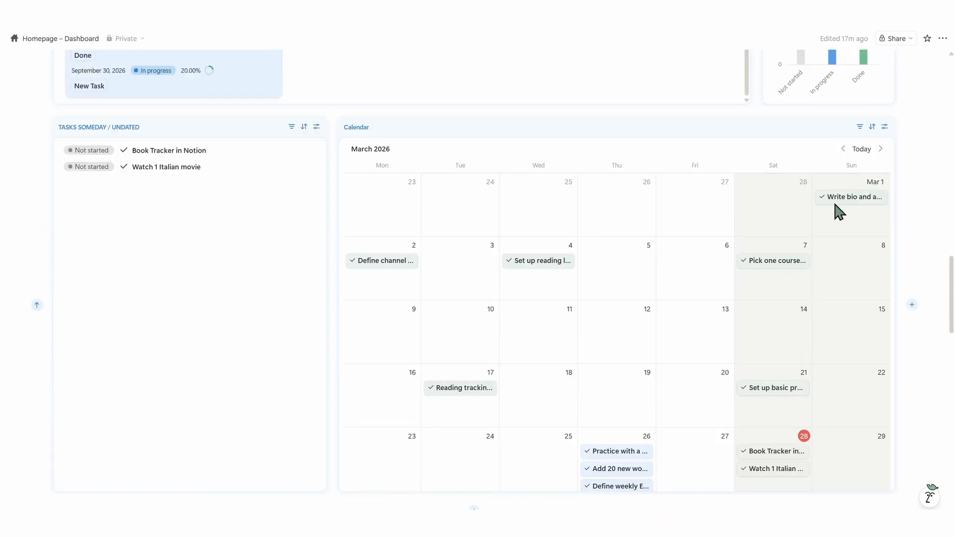
- Show the Projects, Status, Urgency and Done properties on the monthly calendar's cards
{"action": "left_click", "coordinate": [884, 127]}
{"action": "left_click", "coordinate": [880, 206]}
{"action": "left_click", "coordinate": [934, 266]}
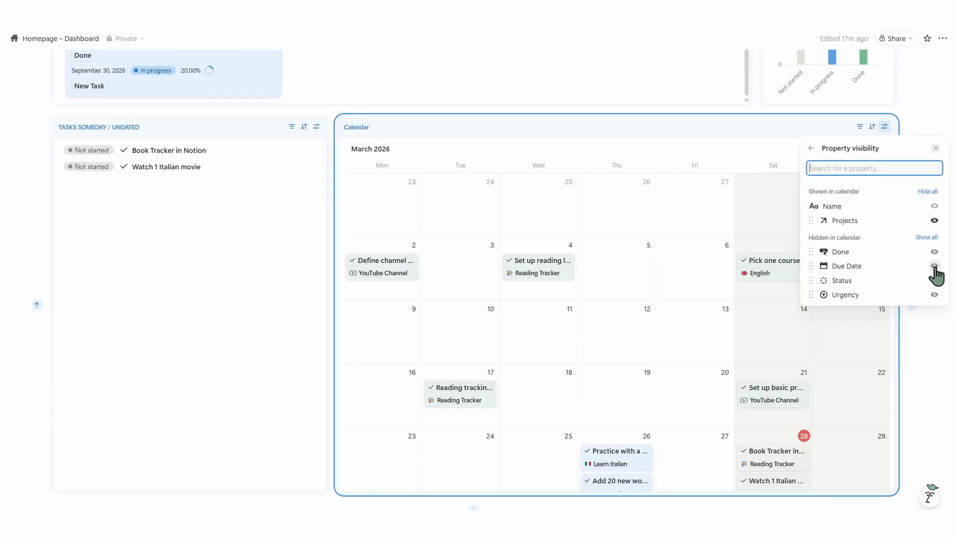
{"action": "left_click", "coordinate": [933, 280]}
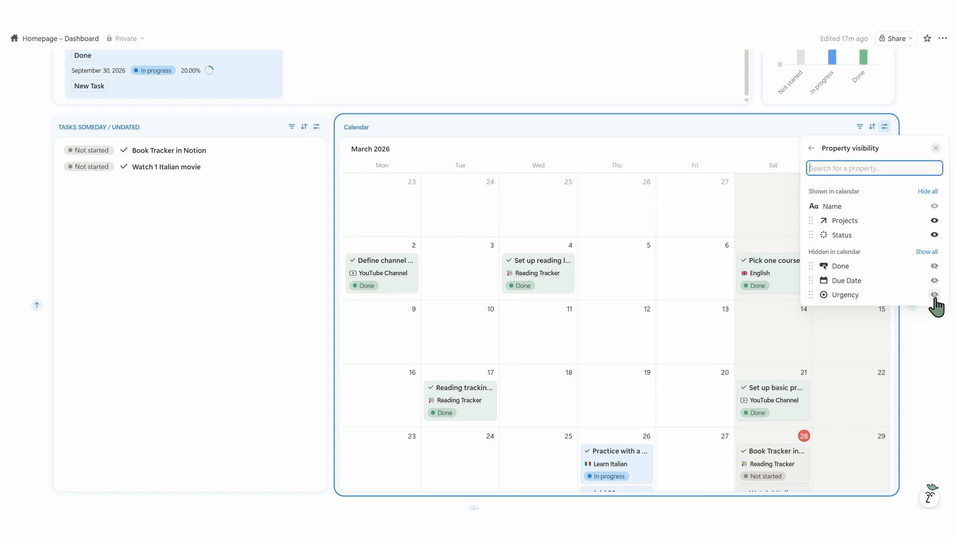
{"action": "left_click", "coordinate": [934, 295]}
{"action": "left_click", "coordinate": [934, 280]}
{"action": "left_click", "coordinate": [888, 275]}
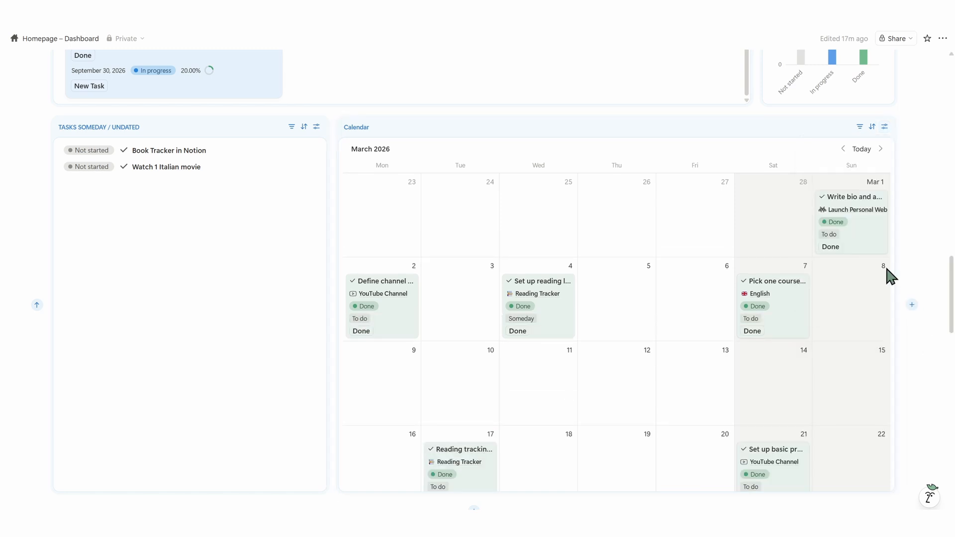
- Filter the monthly calendar to tasks whose Status is To-do or In progress
{"action": "left_click", "coordinate": [884, 127]}
{"action": "left_click", "coordinate": [870, 218]}
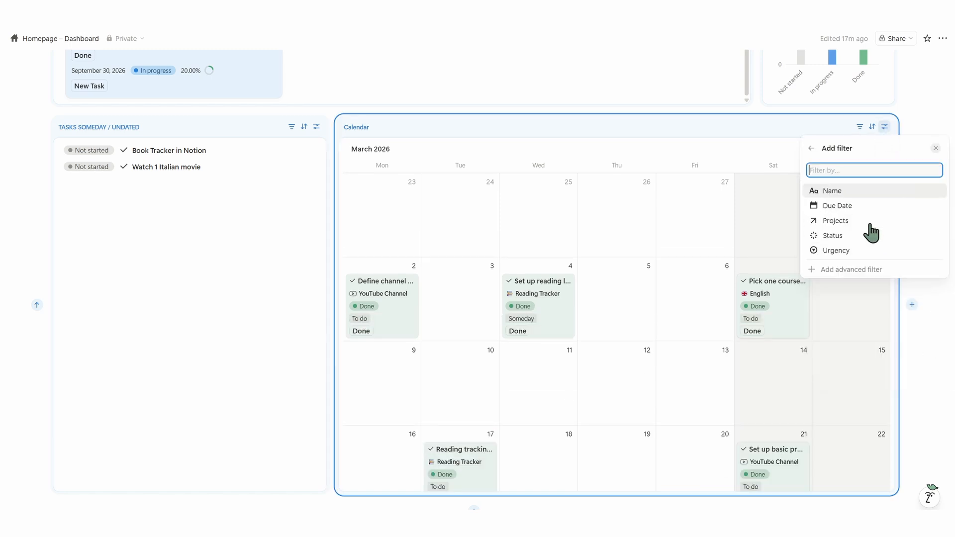
{"action": "left_click", "coordinate": [847, 235]}
{"action": "left_click", "coordinate": [827, 198]}
{"action": "left_click", "coordinate": [828, 229]}
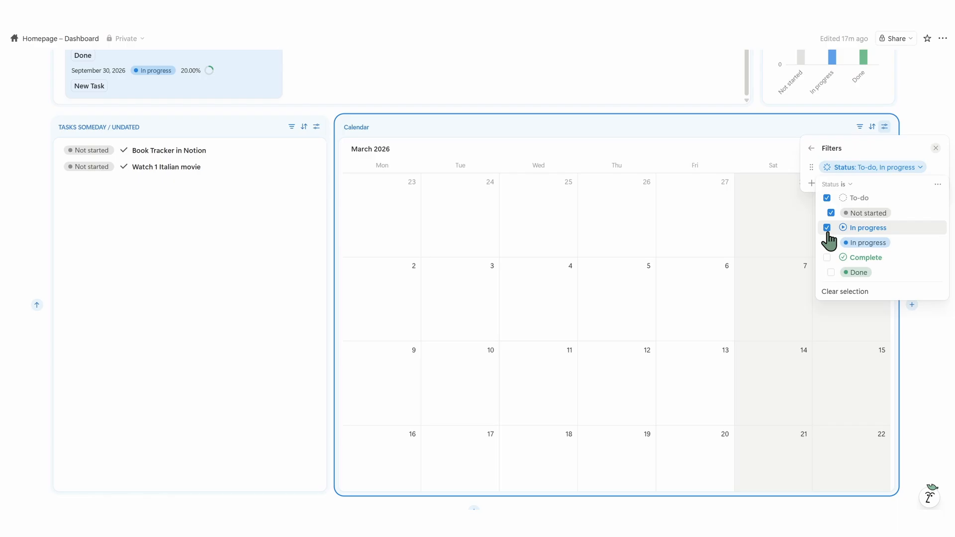
{"action": "left_click", "coordinate": [813, 149]}
{"action": "left_click", "coordinate": [863, 215]}
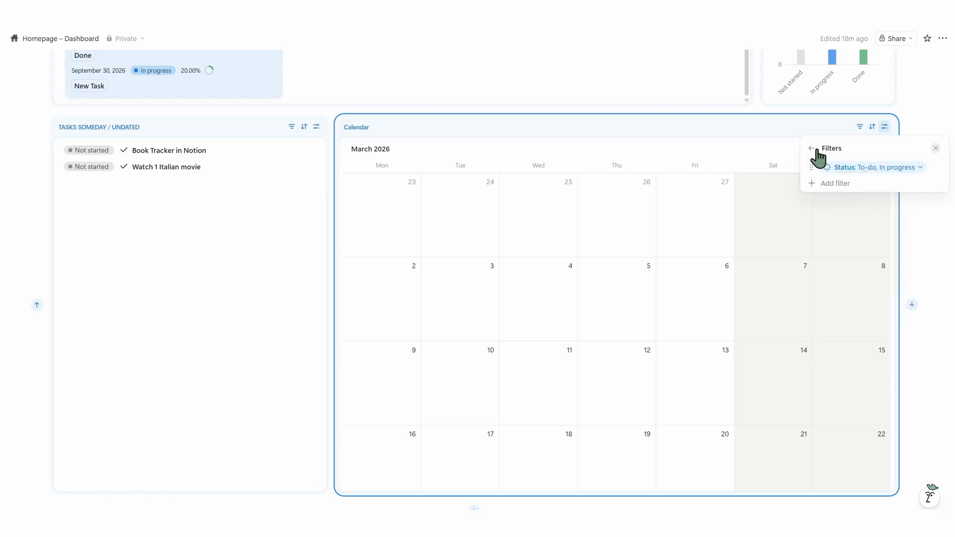
- Color the monthly calendar's cards by Urgency with the page background matching the option, and remove the Status color rule
{"action": "left_click", "coordinate": [812, 148]}
{"action": "left_click", "coordinate": [850, 248]}
{"action": "left_click", "coordinate": [874, 213]}
{"action": "left_click", "coordinate": [857, 315]}
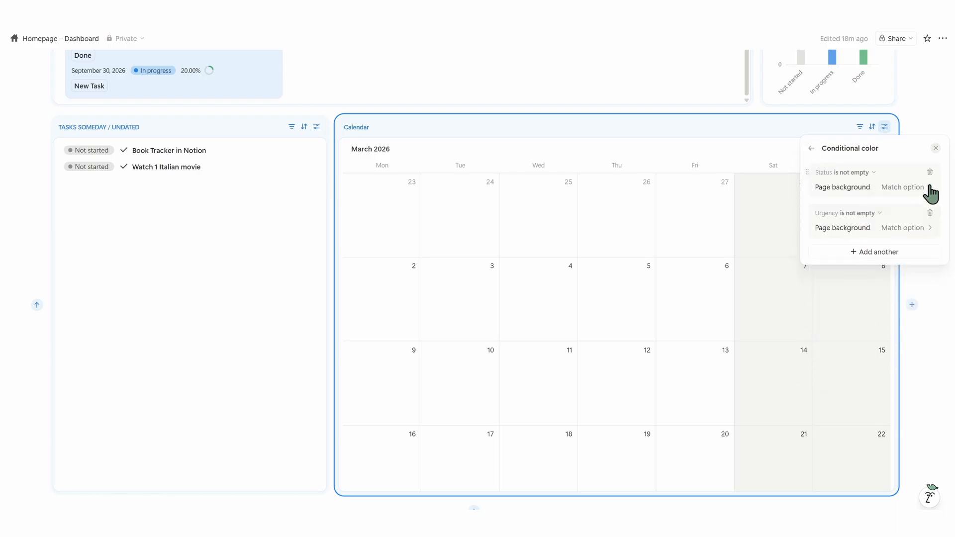
{"action": "left_click", "coordinate": [930, 172]}
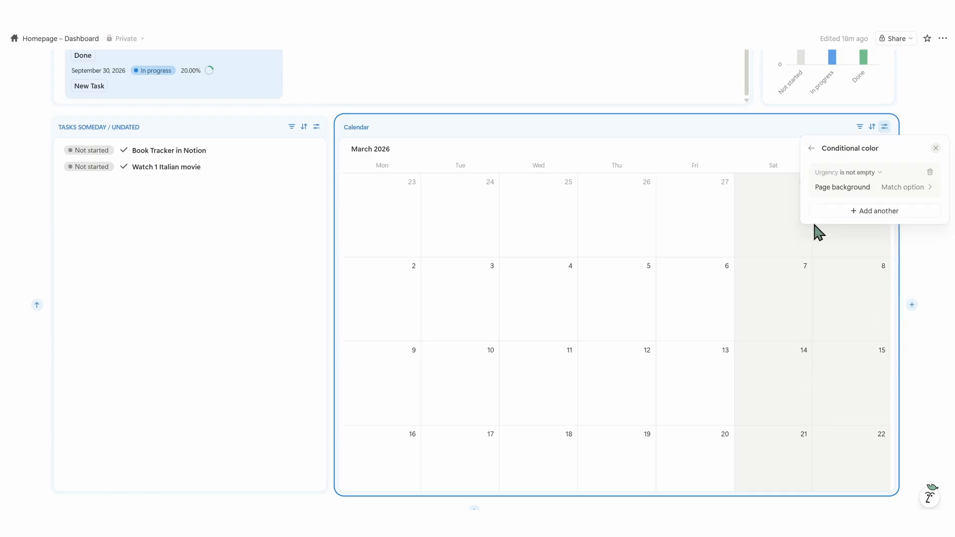
{"action": "left_click", "coordinate": [914, 265]}
- Advance the monthly calendar to April 2026 and examine its filtered, color-coded task cards
{"action": "scroll", "coordinate": [774, 284], "scroll_direction": "down", "scroll_amount": 1}
{"action": "scroll", "coordinate": [774, 284], "scroll_direction": "up", "scroll_amount": 1}
{"action": "left_click", "coordinate": [879, 150]}
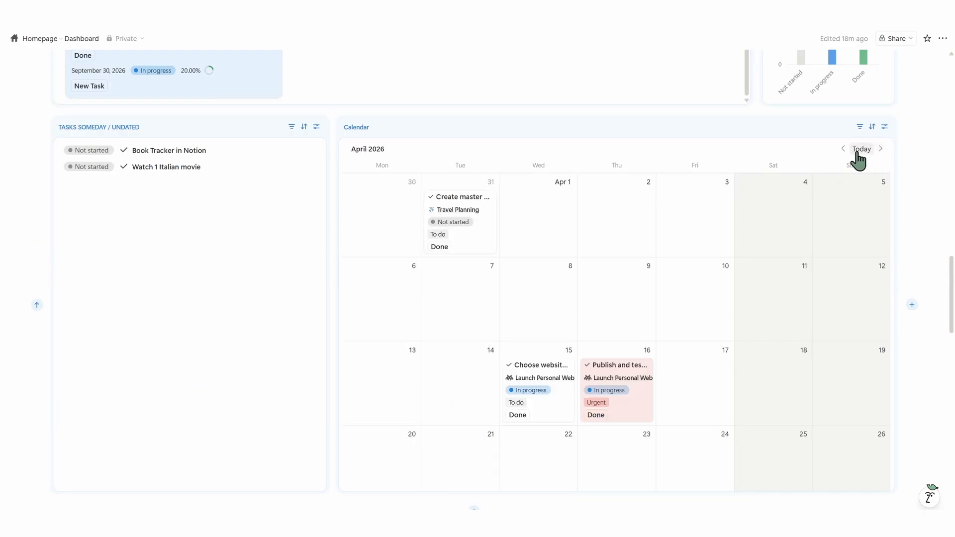
{"action": "scroll", "coordinate": [740, 239], "scroll_direction": "down", "scroll_amount": 1}
{"action": "scroll", "coordinate": [740, 240], "scroll_direction": "up", "scroll_amount": 1}
{"action": "scroll", "coordinate": [477, 342], "scroll_direction": "down", "scroll_amount": 1}
{"action": "scroll", "coordinate": [362, 239], "scroll_direction": "up", "scroll_amount": 2}
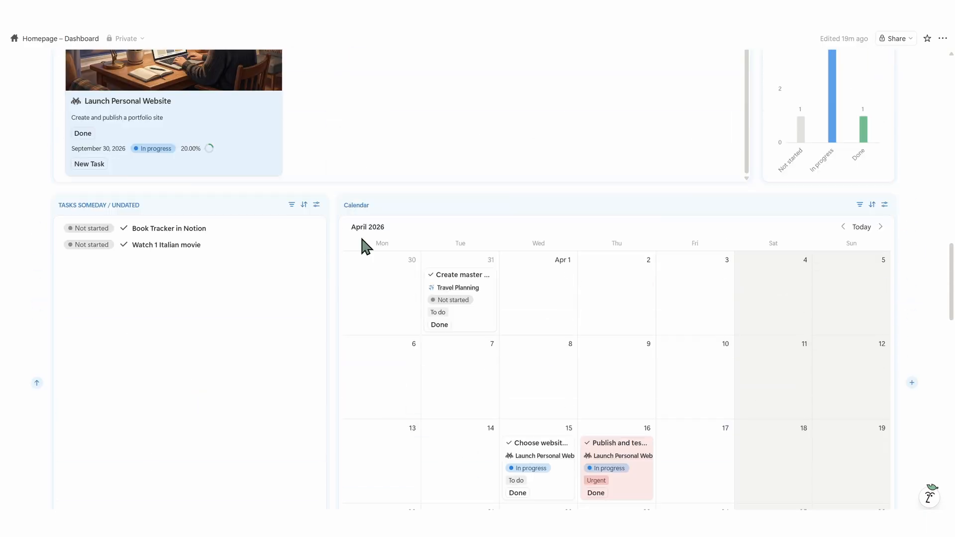
- Rename the monthly Calendar view beside the TASKS SOMEDAY / UNDATED list as CALENDAR
{"action": "left_click", "coordinate": [364, 205]}
{"action": "left_click", "coordinate": [404, 239]}
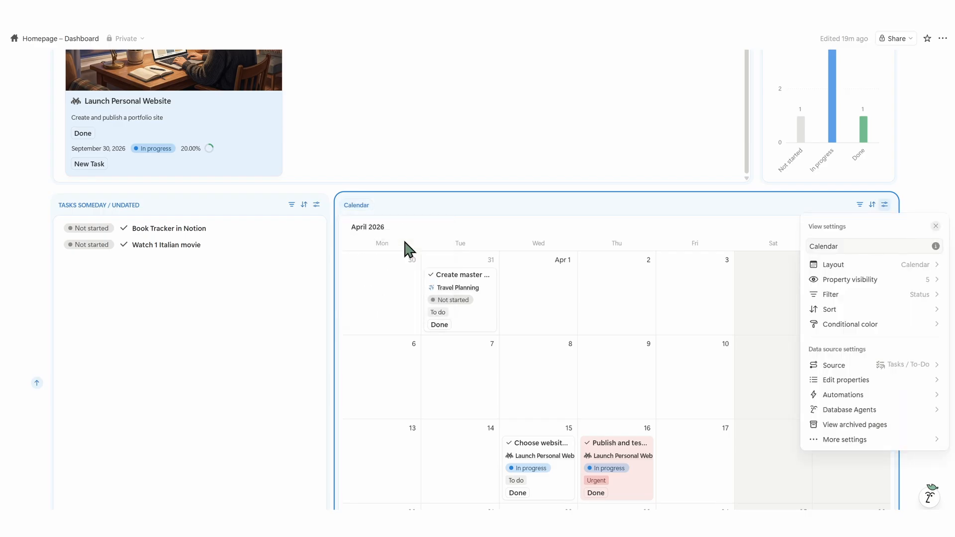
{"action": "key", "text": "BackSpace"}
{"action": "key", "text": "BackSpace"}
{"action": "key", "text": "BackSpace"}
{"action": "key", "text": "BackSpace"}
{"action": "key", "text": "BackSpace"}
{"action": "key", "text": "BackSpace"}
{"action": "key", "text": "BackSpace"}
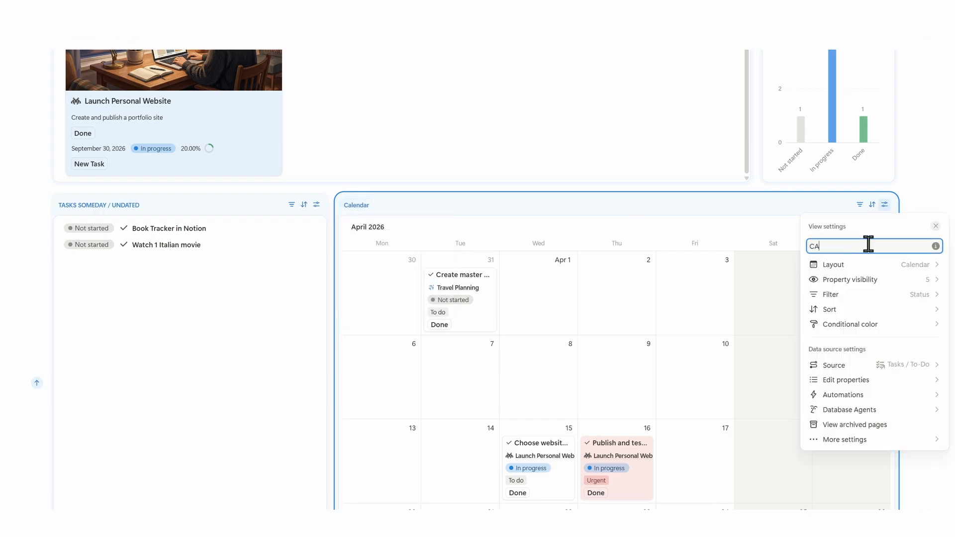
{"action": "left_click", "coordinate": [672, 200]}
- Rename the weekly Calendar view above the CURRENT PROJECTS gallery as CALENDAR
{"action": "scroll", "coordinate": [641, 321], "scroll_direction": "up", "scroll_amount": 6}
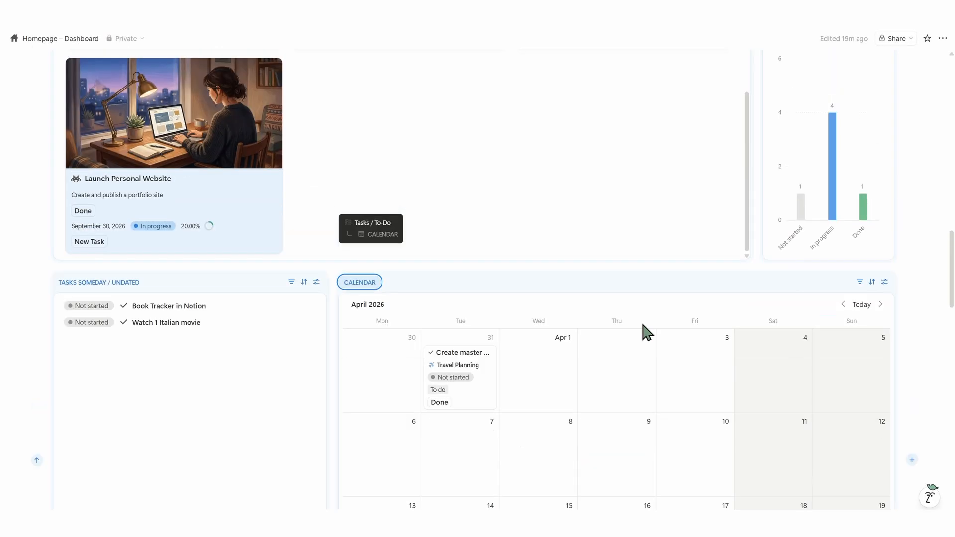
{"action": "scroll", "coordinate": [681, 427], "scroll_direction": "up", "scroll_amount": 4}
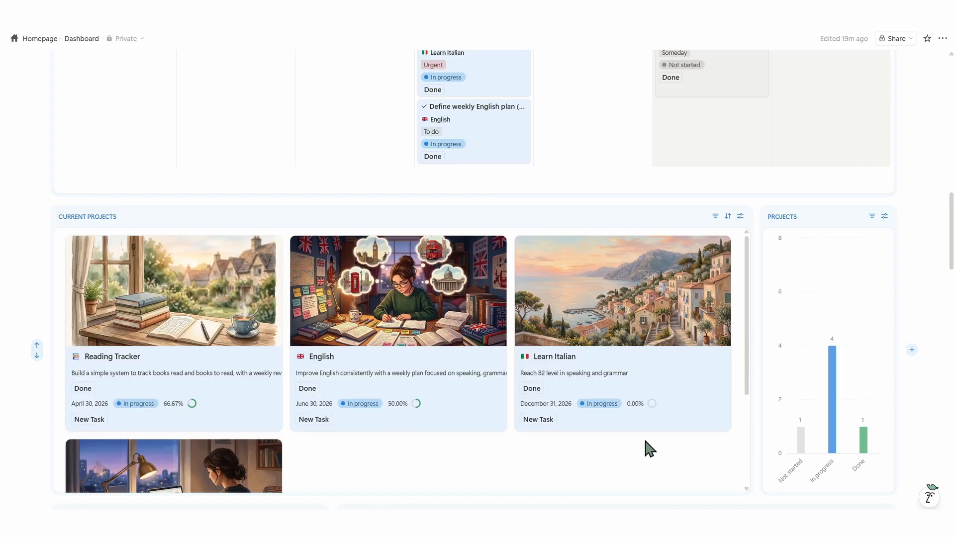
{"action": "scroll", "coordinate": [759, 378], "scroll_direction": "up", "scroll_amount": 4}
{"action": "scroll", "coordinate": [773, 376], "scroll_direction": "up", "scroll_amount": 3}
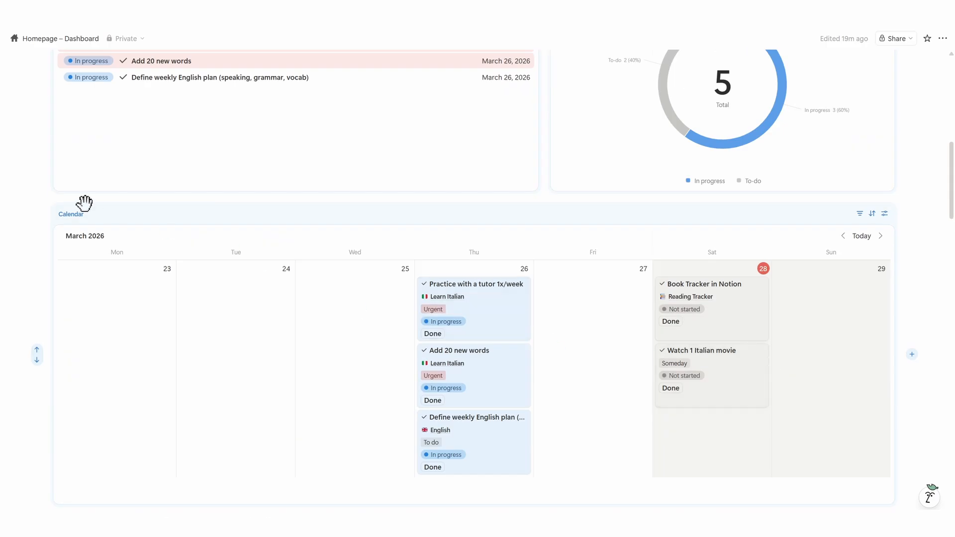
{"action": "left_click", "coordinate": [74, 214]}
{"action": "left_click", "coordinate": [95, 248]}
{"action": "left_click", "coordinate": [846, 256]}
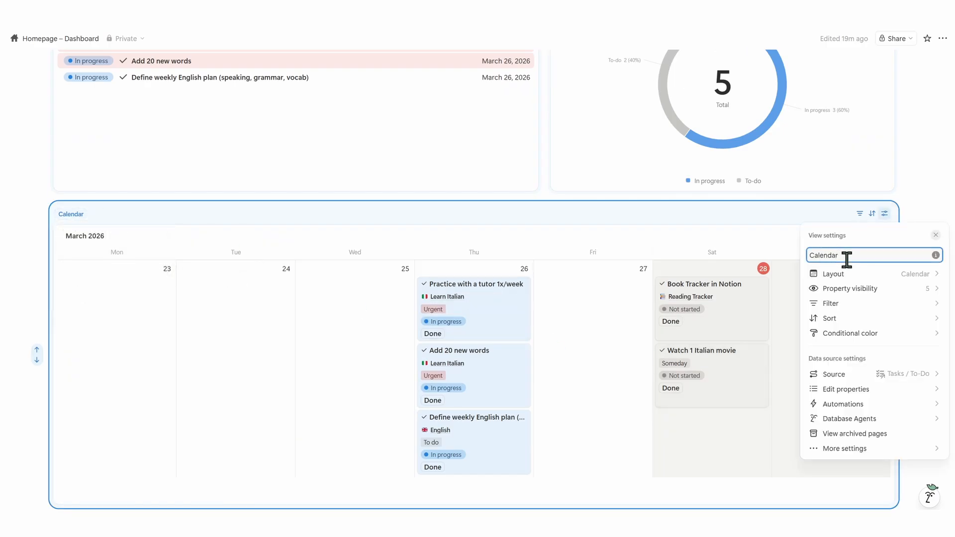
{"action": "key", "text": "BackSpace"}
{"action": "key", "text": "BackSpace"}
{"action": "key", "text": "BackSpace"}
{"action": "key", "text": "BackSpace"}
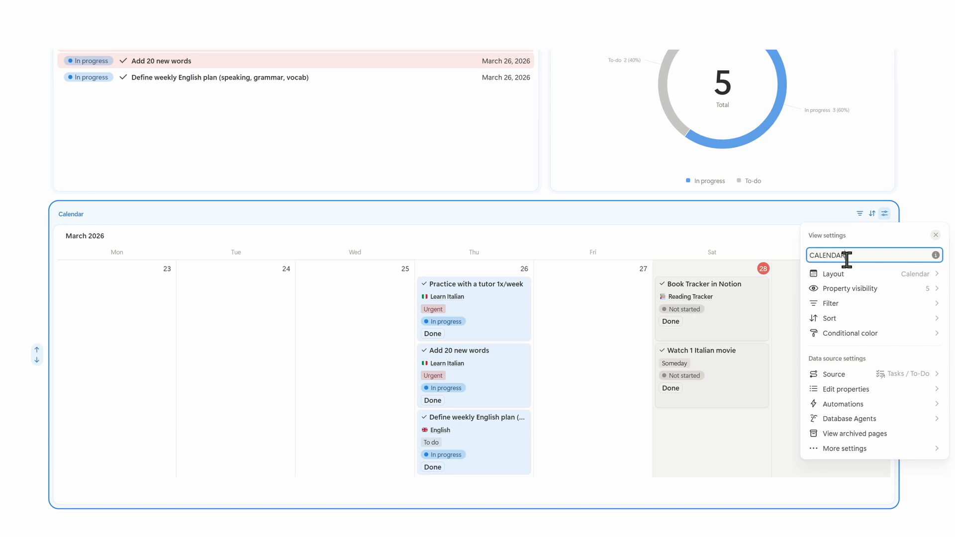
{"action": "left_click", "coordinate": [590, 336]}
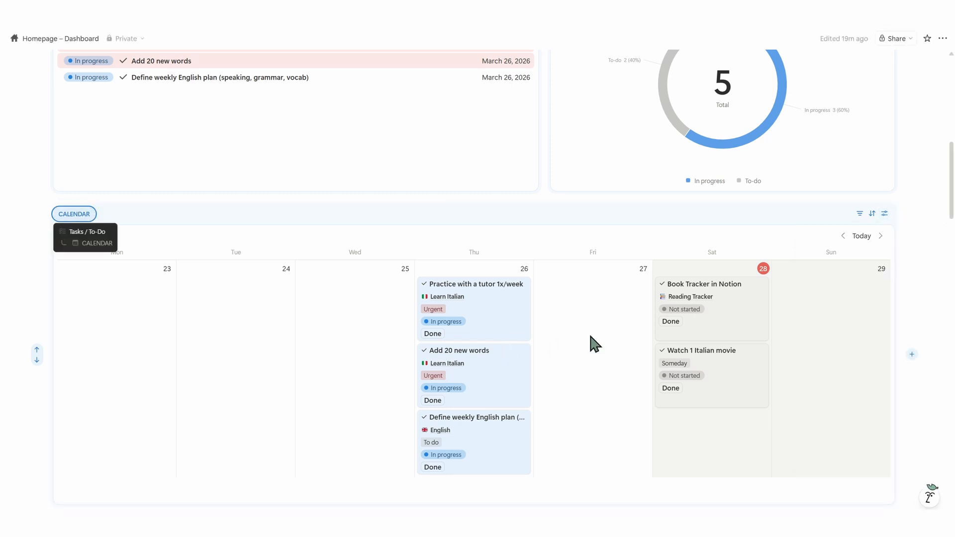
- Replace the weekly calendar's Status color rule with an Urgency rule whose page background matches the option
{"action": "scroll", "coordinate": [631, 248], "scroll_direction": "up", "scroll_amount": 4}
{"action": "scroll", "coordinate": [631, 248], "scroll_direction": "down", "scroll_amount": 3}
{"action": "scroll", "coordinate": [630, 248], "scroll_direction": "down", "scroll_amount": 10}
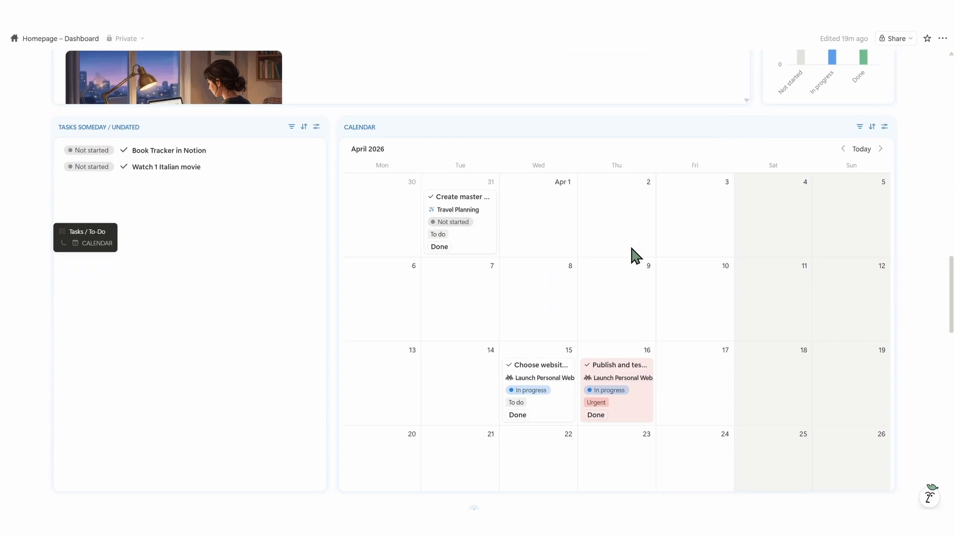
{"action": "scroll", "coordinate": [631, 248], "scroll_direction": "up", "scroll_amount": 8}
{"action": "left_click", "coordinate": [883, 214]}
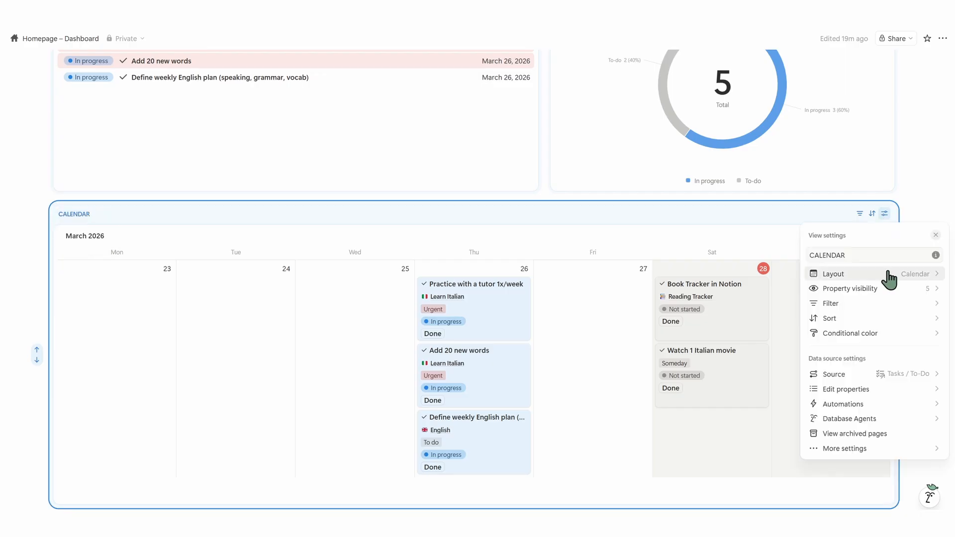
{"action": "left_click", "coordinate": [880, 333]}
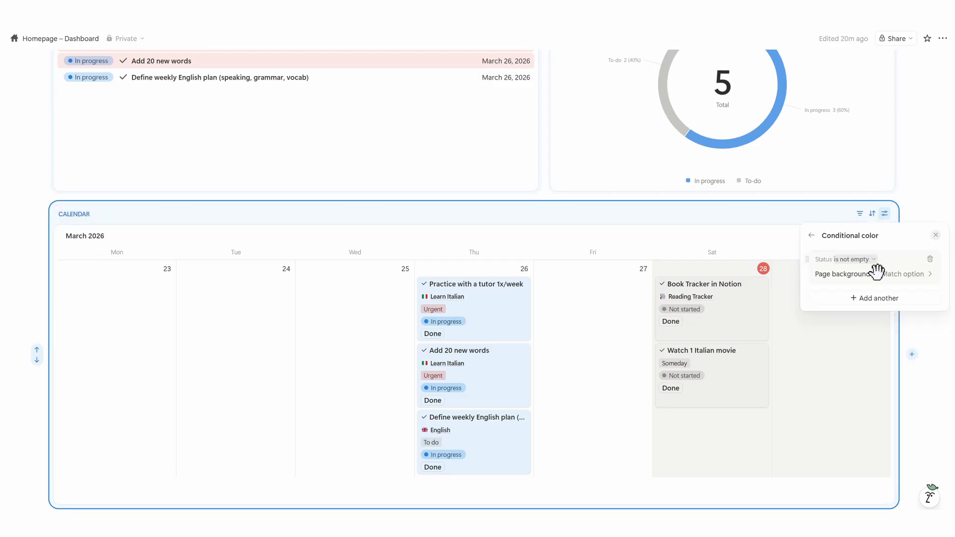
{"action": "left_click", "coordinate": [935, 259]}
{"action": "left_click", "coordinate": [859, 348]}
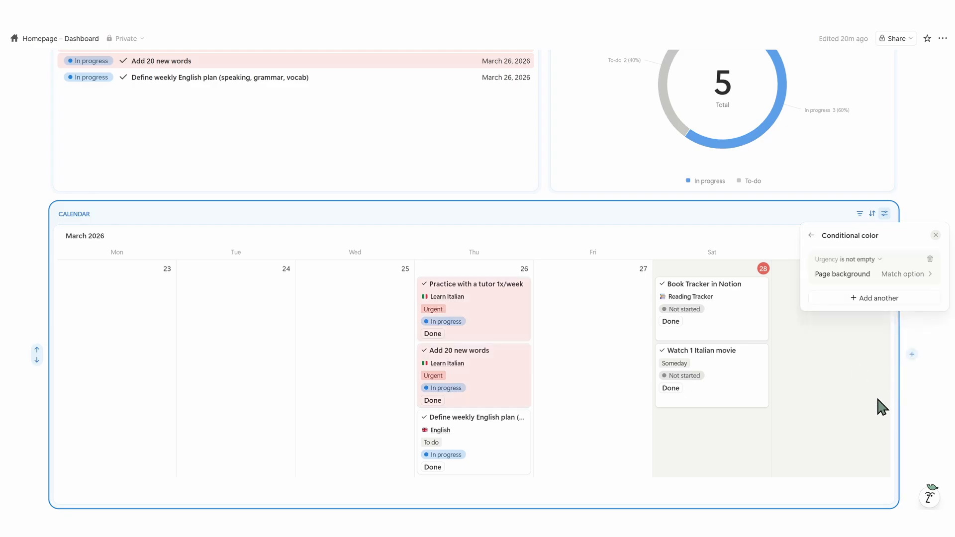
{"action": "left_click", "coordinate": [878, 404]}
- Finish editing the dashboard layout and return it to its normal view
{"action": "scroll", "coordinate": [479, 268], "scroll_direction": "up", "scroll_amount": 5}
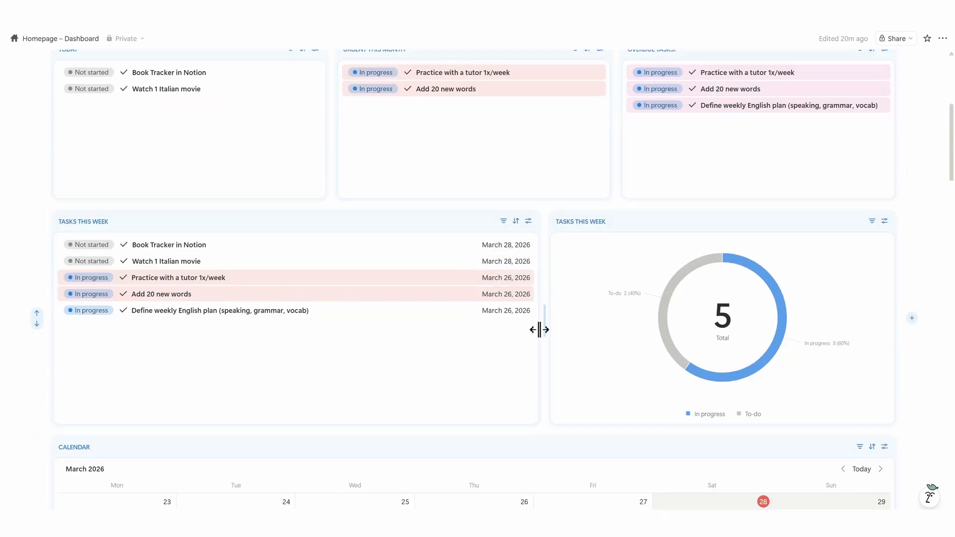
{"action": "left_click_drag", "start_coordinate": [540, 330], "coordinate": [517, 338]}
{"action": "scroll", "coordinate": [520, 343], "scroll_direction": "up", "scroll_amount": 5}
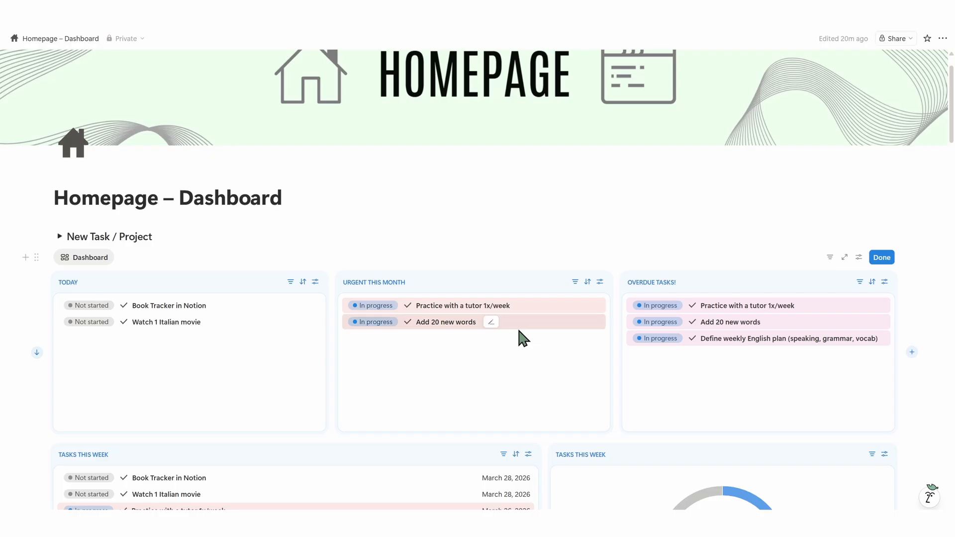
{"action": "left_click", "coordinate": [105, 306]}
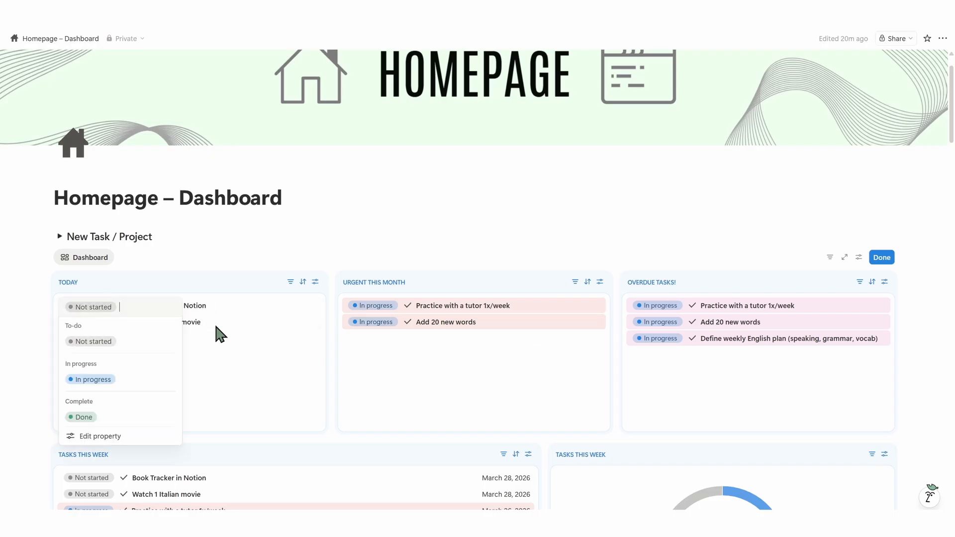
{"action": "left_click", "coordinate": [259, 351]}
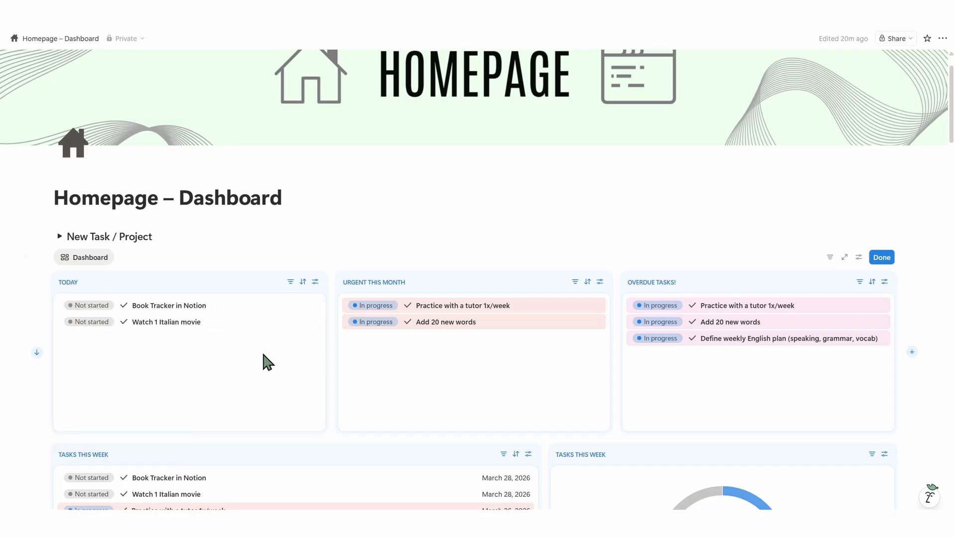
{"action": "left_click", "coordinate": [885, 262]}
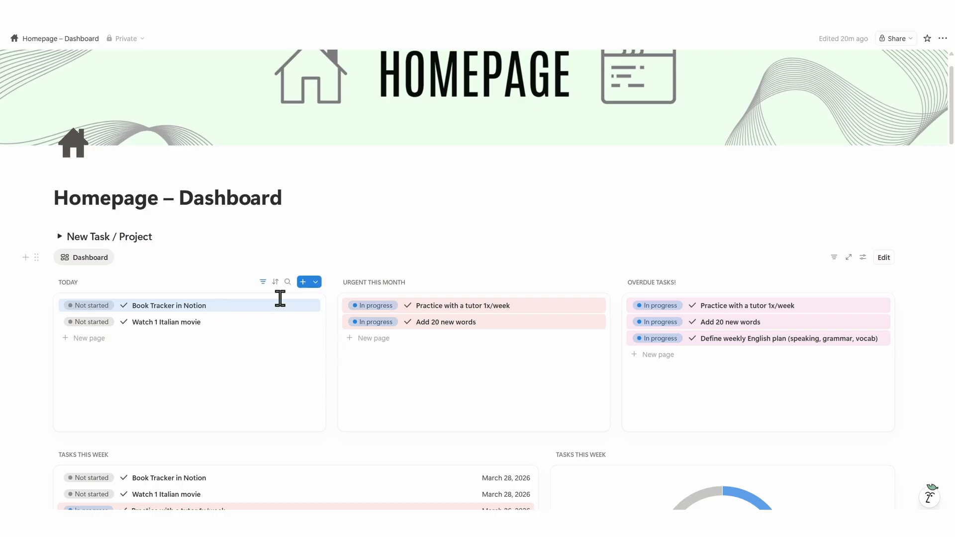
- Try showing icons in the widget headings, switch them off again, and look at the dashboard's linked data sources
{"action": "left_click", "coordinate": [863, 257]}
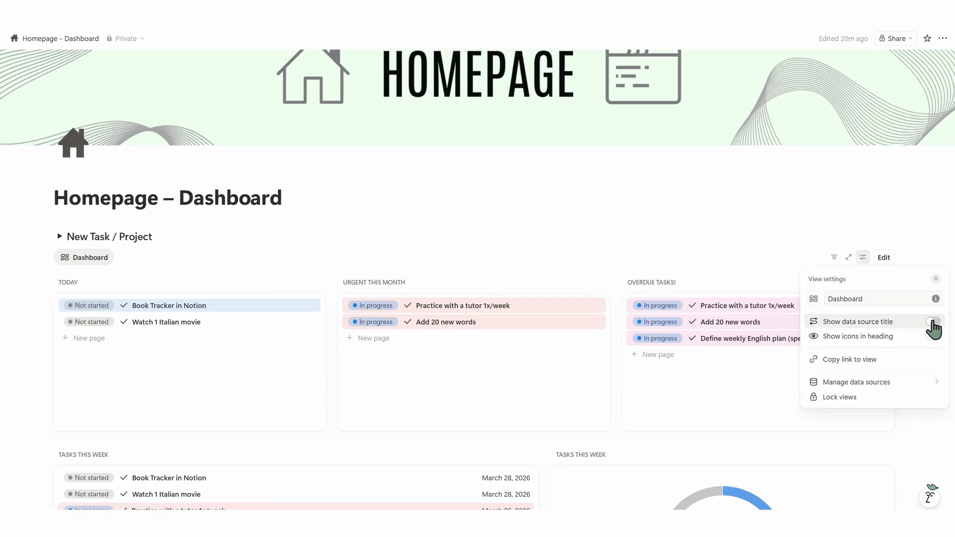
{"action": "left_click", "coordinate": [929, 343]}
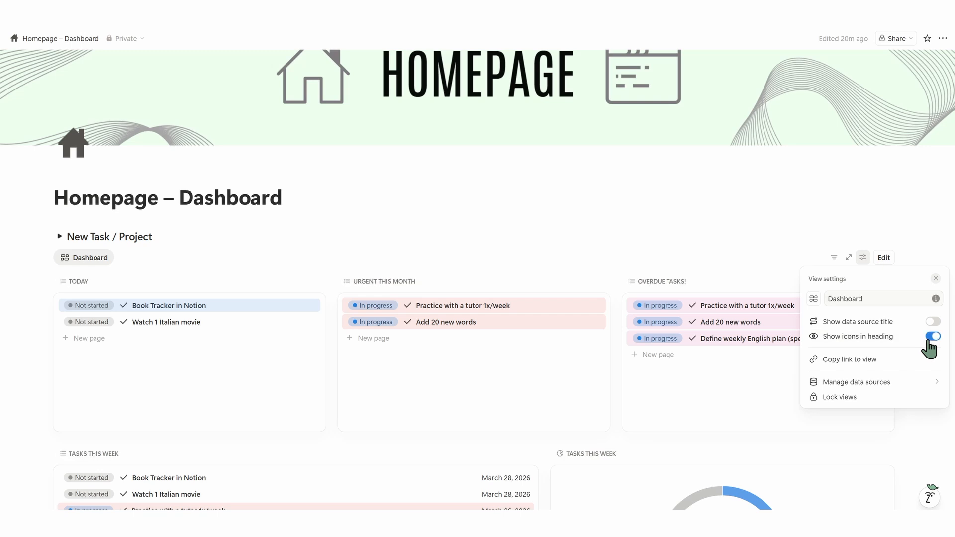
{"action": "left_click", "coordinate": [928, 338]}
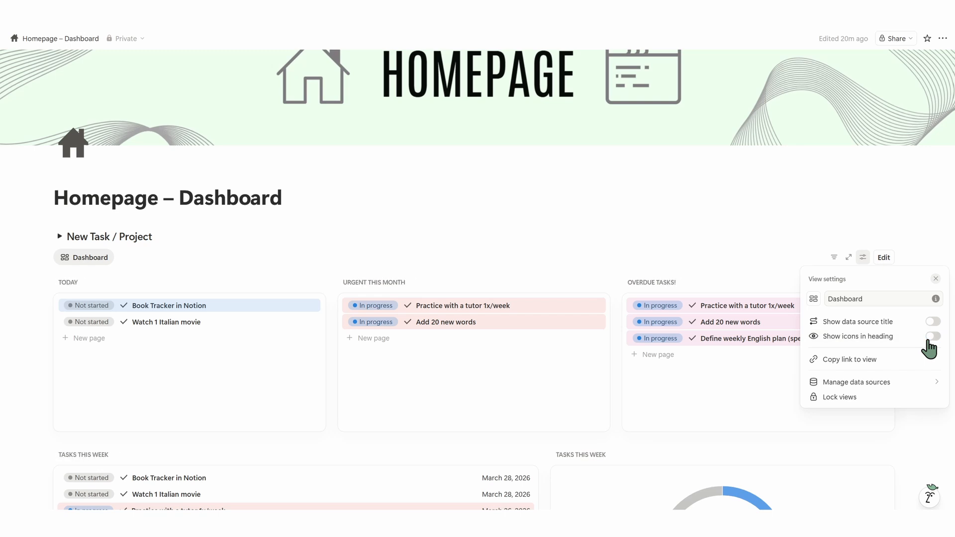
{"action": "left_click", "coordinate": [888, 382]}
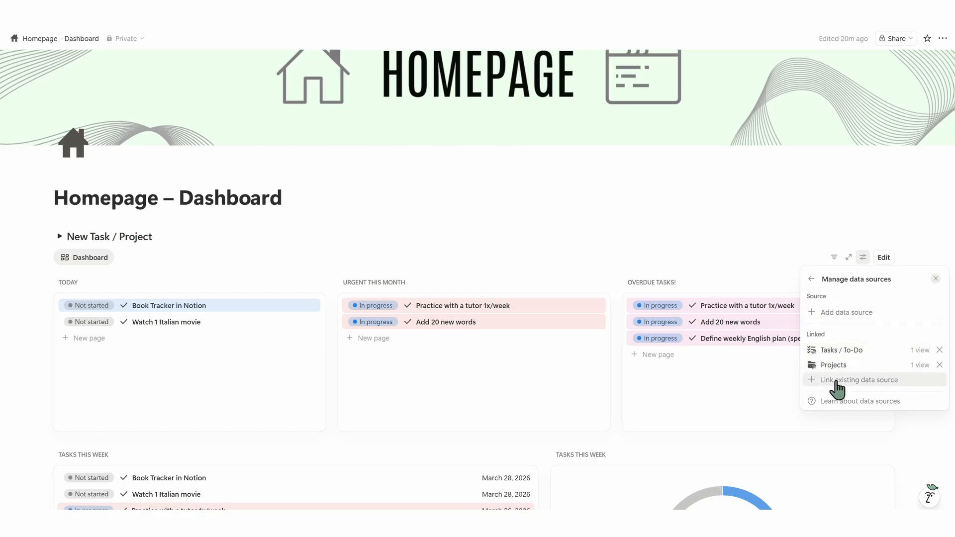
{"action": "left_click", "coordinate": [734, 277]}
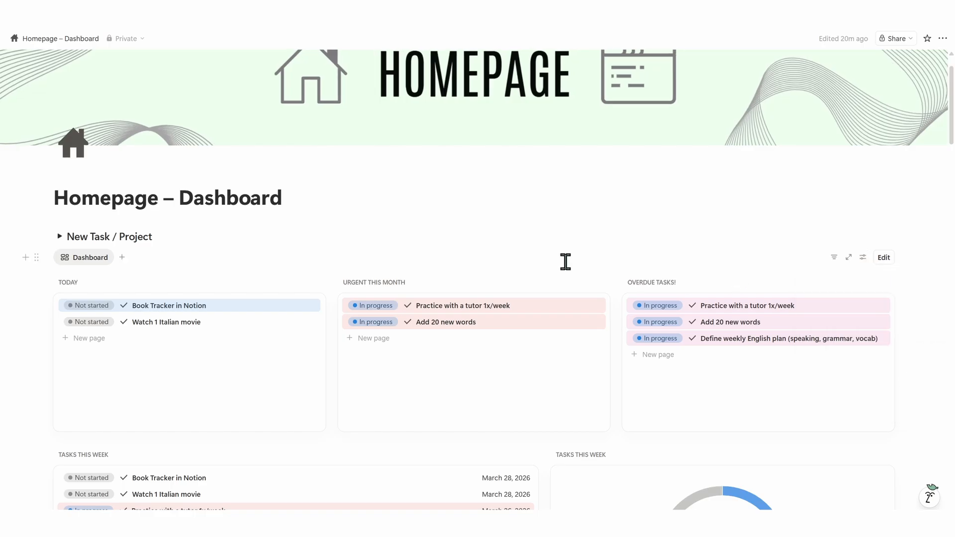
- Review the whole dashboard, from the weekly tasks and calendars back to the TODAY, URGENT THIS MONTH and OVERDUE TASKS! lists
{"action": "scroll", "coordinate": [565, 261], "scroll_direction": "down", "scroll_amount": 5}
{"action": "scroll", "coordinate": [565, 271], "scroll_direction": "down", "scroll_amount": 2}
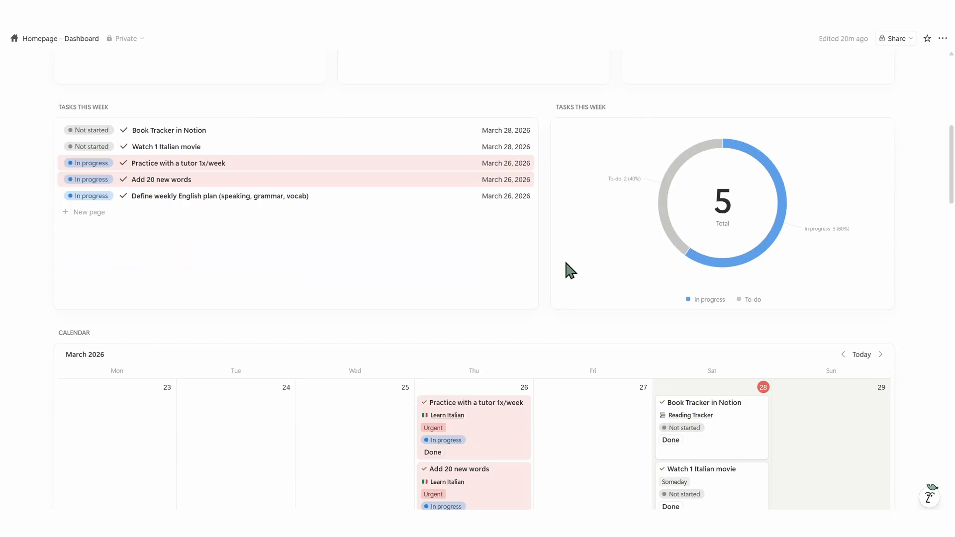
{"action": "scroll", "coordinate": [566, 264], "scroll_direction": "down", "scroll_amount": 10}
{"action": "scroll", "coordinate": [565, 263], "scroll_direction": "up", "scroll_amount": 9}
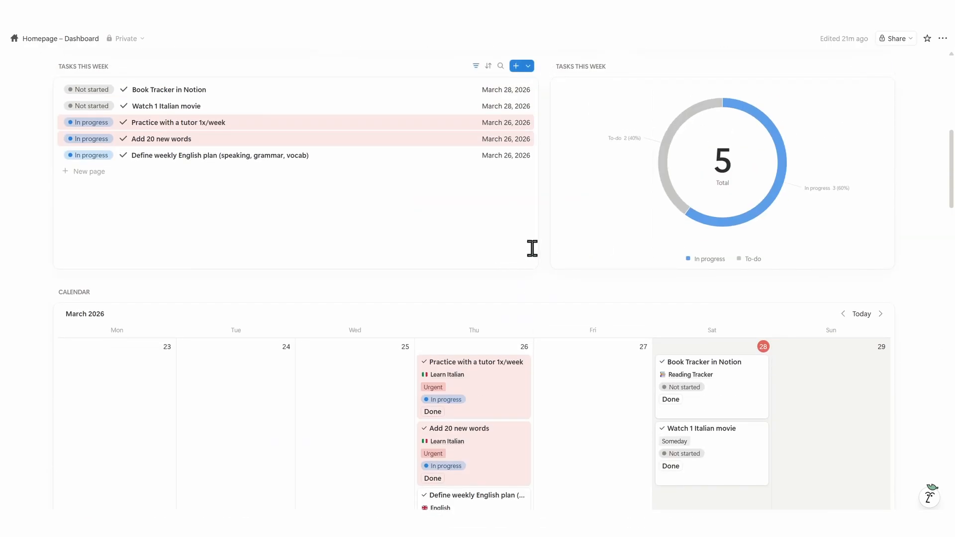
{"action": "scroll", "coordinate": [532, 248], "scroll_direction": "up", "scroll_amount": 2}
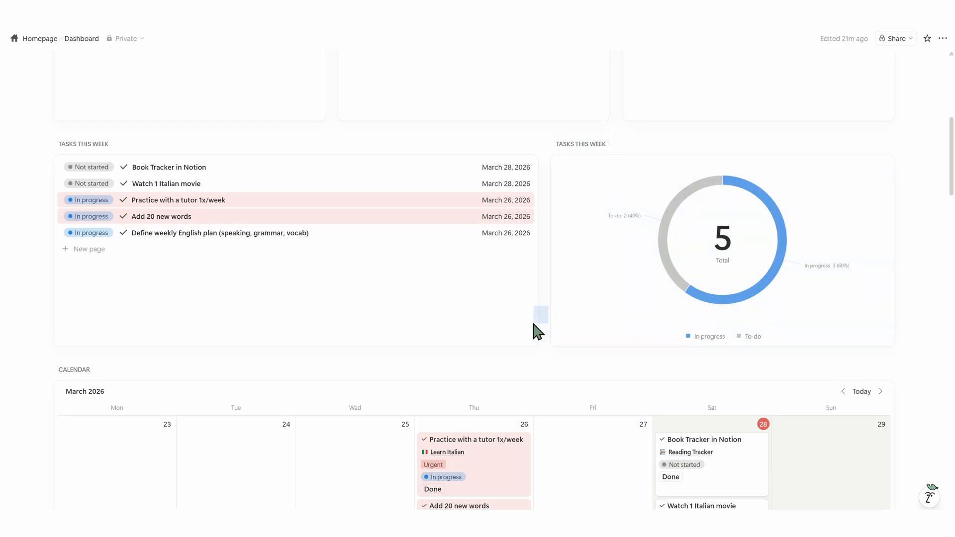
{"action": "scroll", "coordinate": [541, 330], "scroll_direction": "up", "scroll_amount": 7}
{"action": "left_click_drag", "start_coordinate": [774, 376], "coordinate": [473, 421]}
{"action": "left_click_drag", "start_coordinate": [710, 386], "coordinate": [253, 435]}
{"action": "left_click_drag", "start_coordinate": [286, 402], "coordinate": [646, 423]}
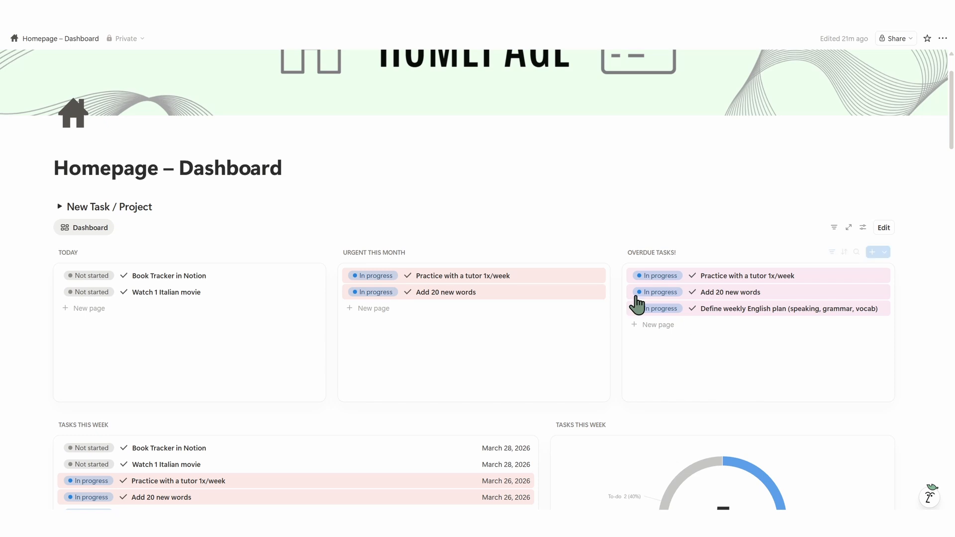
- Set the status of Watch 1 Italian movie in the TODAY list to In progress
{"action": "left_click", "coordinate": [93, 292]}
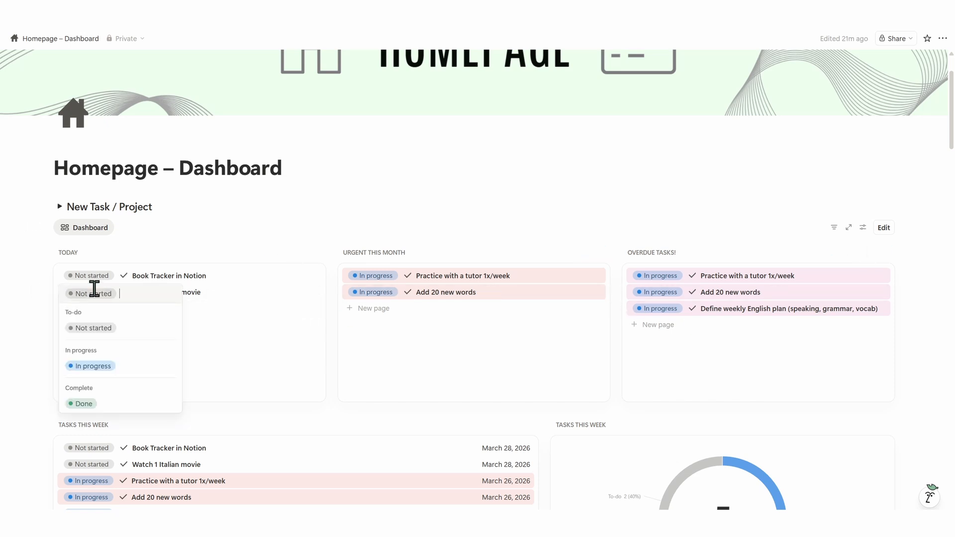
{"action": "left_click", "coordinate": [94, 367]}
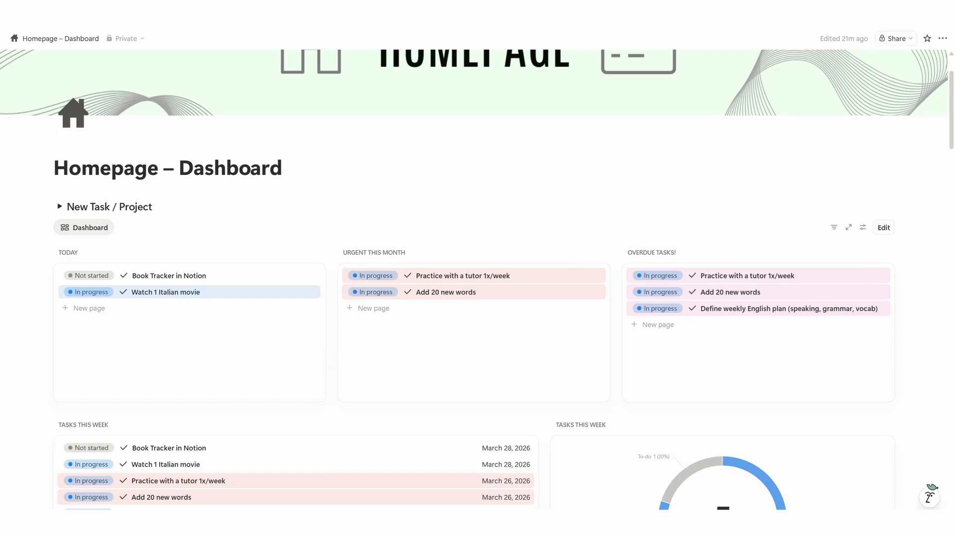
- Schedule the undated task Watch 1 Italian movie for March 28 by moving it onto the monthly calendar
{"action": "scroll", "coordinate": [583, 320], "scroll_direction": "down", "scroll_amount": 15}
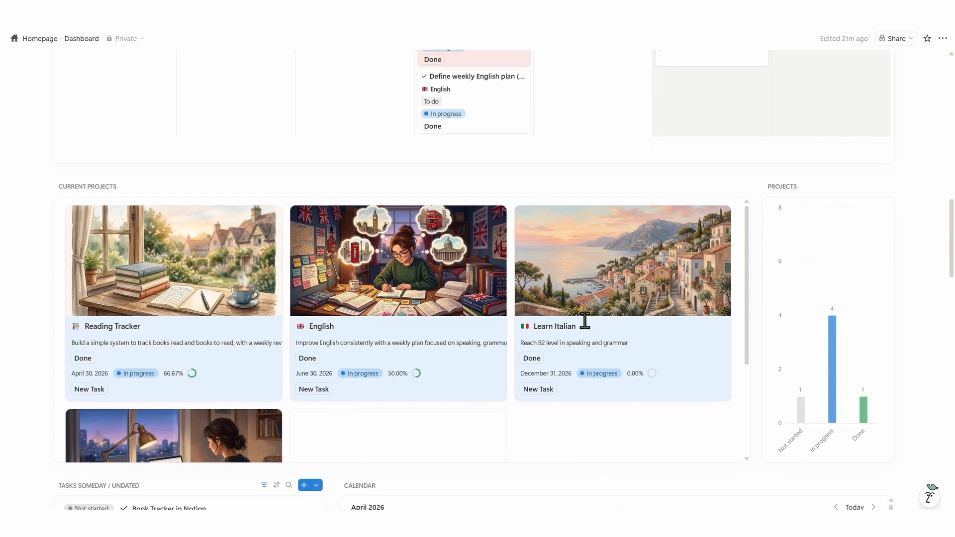
{"action": "scroll", "coordinate": [584, 320], "scroll_direction": "down", "scroll_amount": 10}
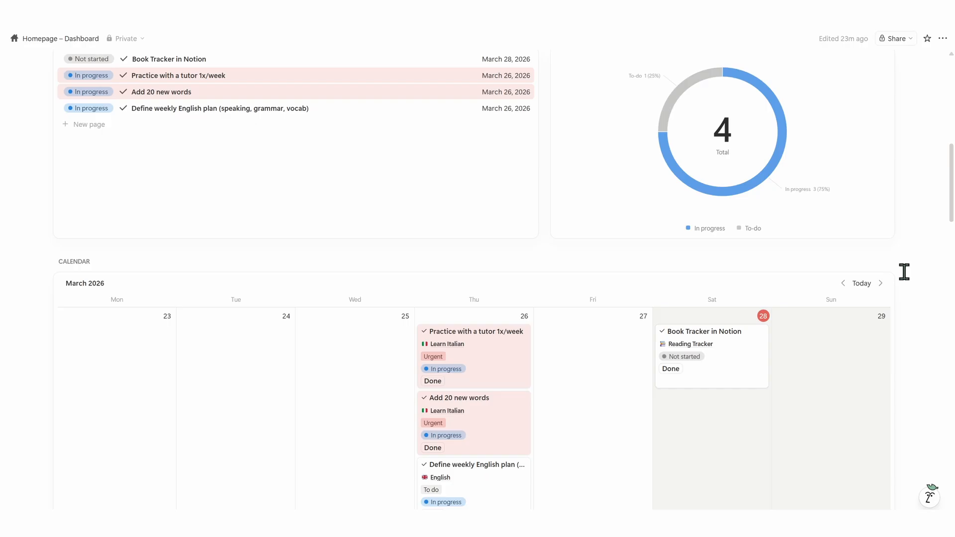
{"action": "scroll", "coordinate": [904, 271], "scroll_direction": "up", "scroll_amount": 10}
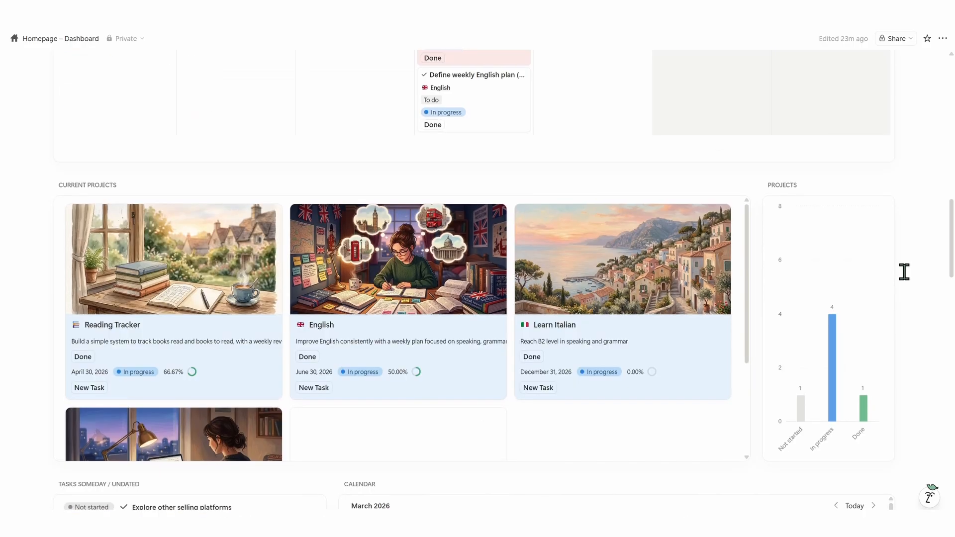
{"action": "scroll", "coordinate": [904, 271], "scroll_direction": "down", "scroll_amount": 8}
{"action": "scroll", "coordinate": [831, 217], "scroll_direction": "down", "scroll_amount": 6}
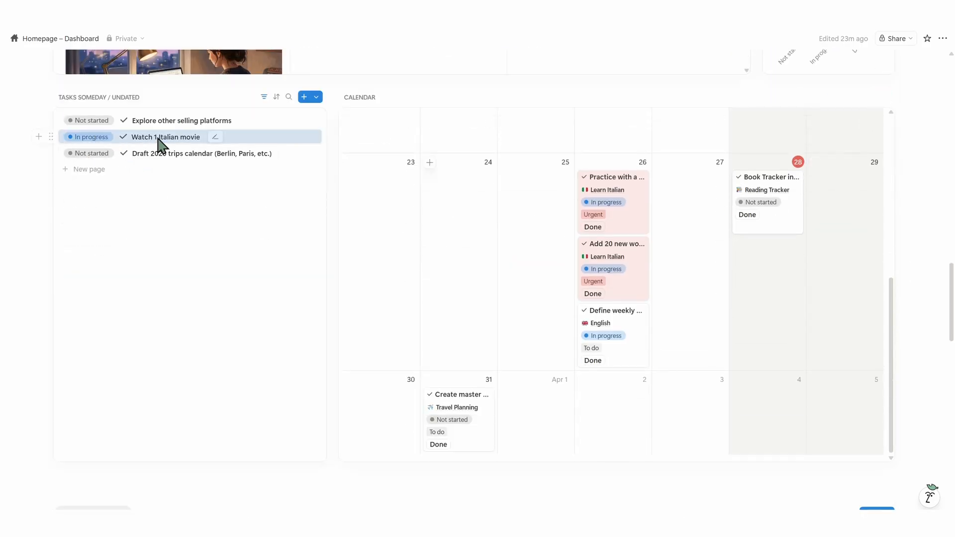
{"action": "left_click_drag", "start_coordinate": [158, 144], "coordinate": [752, 282]}
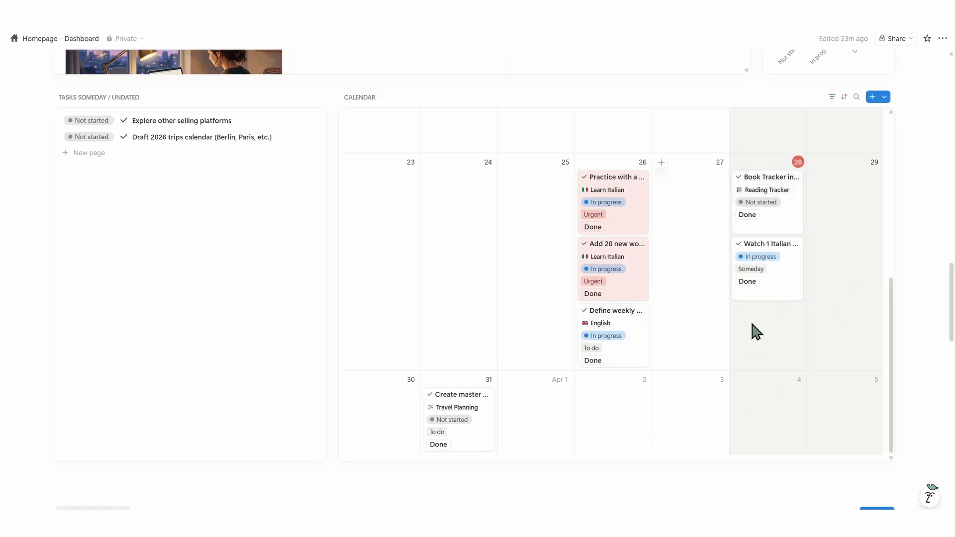
- Duplicate the Dashboard view and look through the widgets of the copy
{"action": "scroll", "coordinate": [916, 388], "scroll_direction": "up", "scroll_amount": 15}
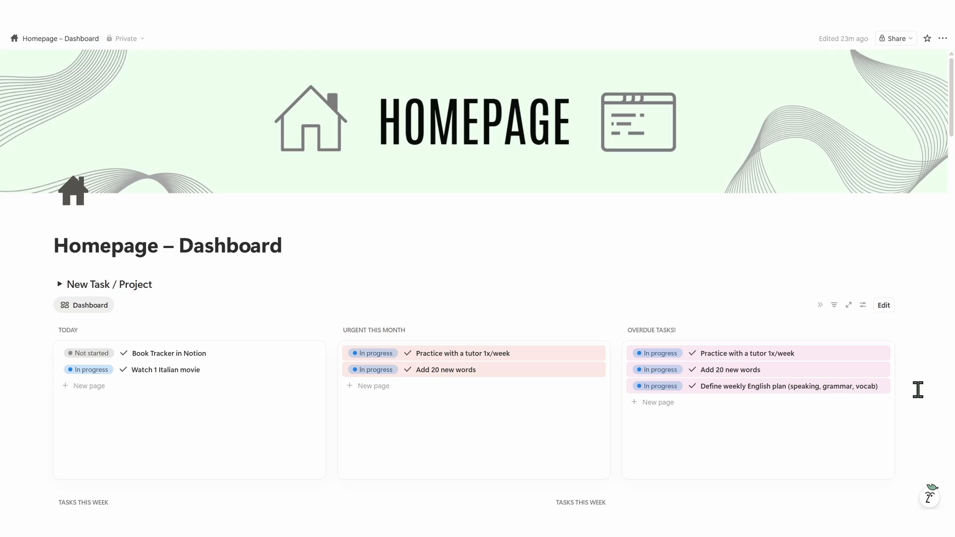
{"action": "left_click", "coordinate": [95, 315]}
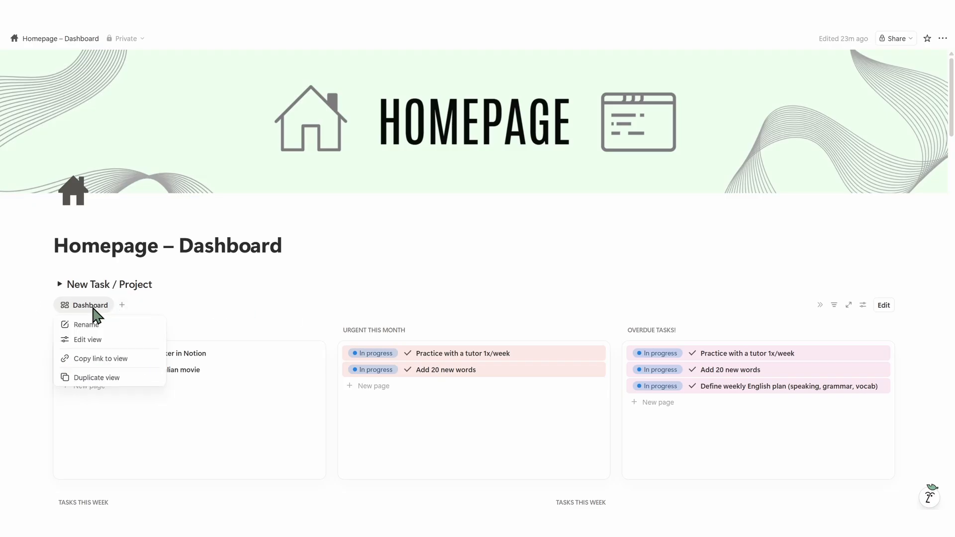
{"action": "left_click", "coordinate": [91, 379]}
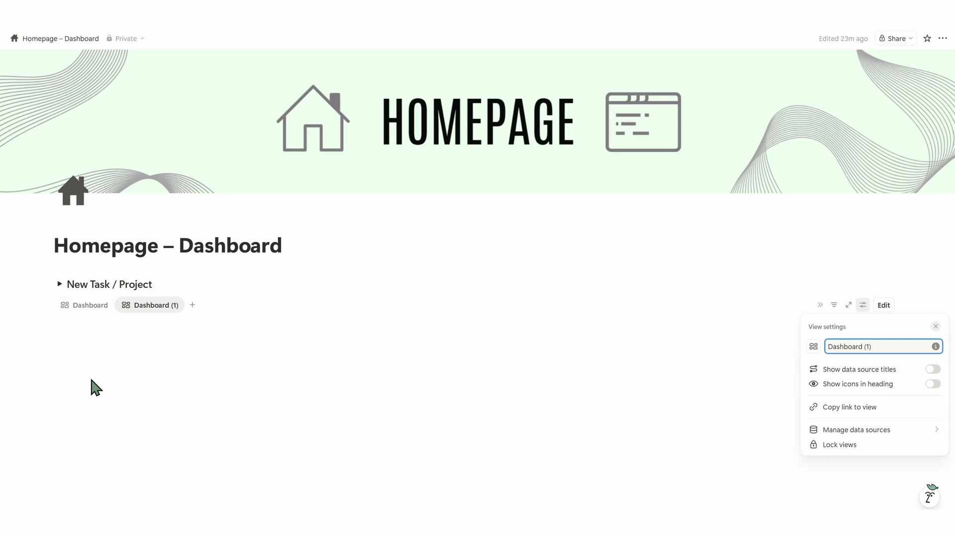
{"action": "left_click", "coordinate": [616, 306]}
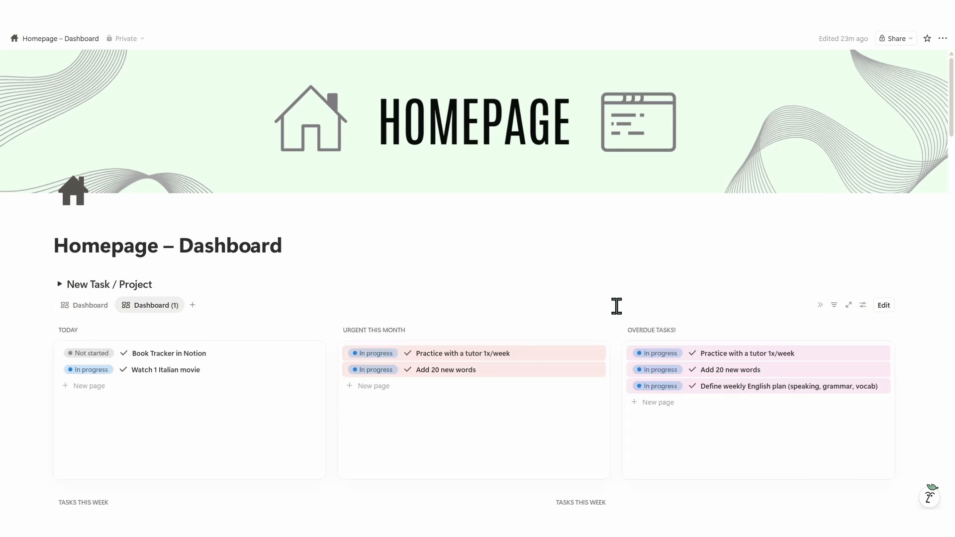
{"action": "scroll", "coordinate": [616, 306], "scroll_direction": "down", "scroll_amount": 14}
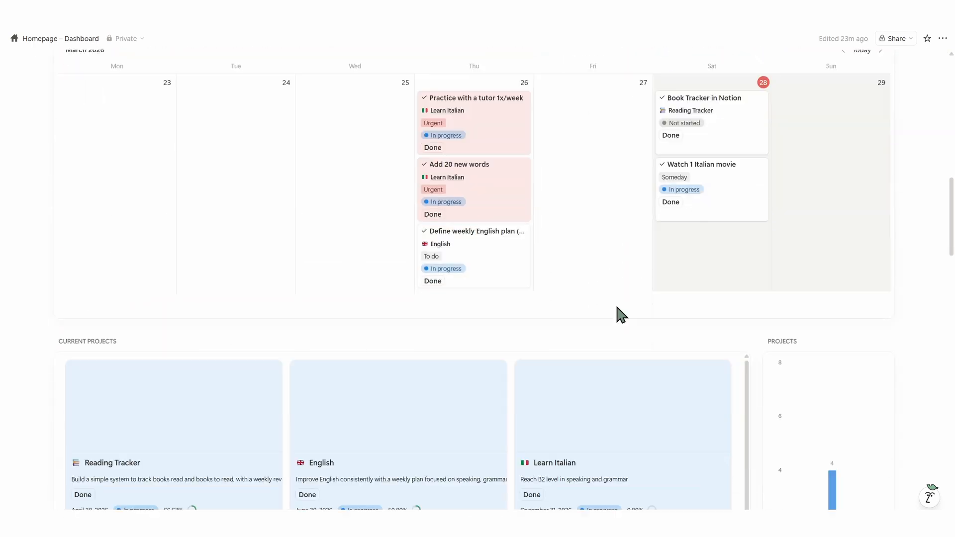
{"action": "scroll", "coordinate": [616, 314], "scroll_direction": "down", "scroll_amount": 10}
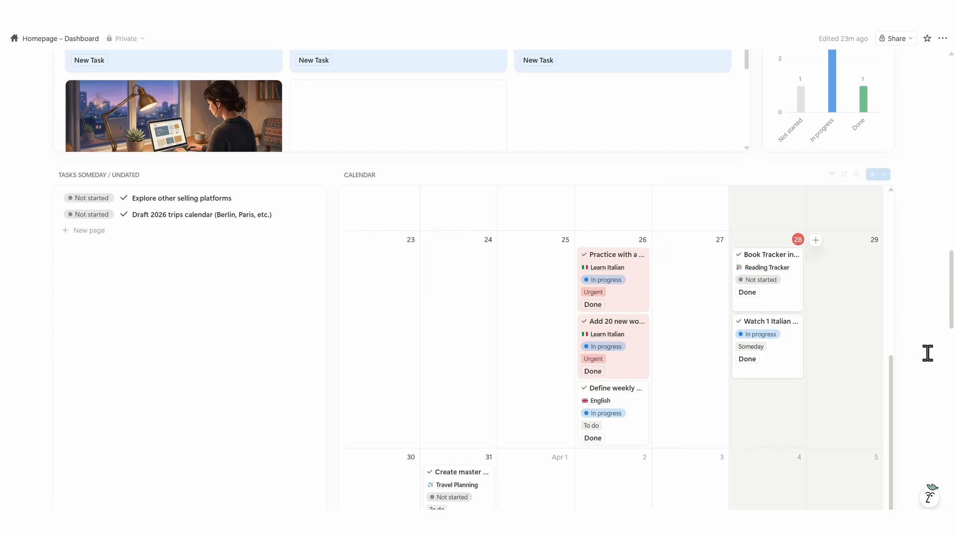
{"action": "scroll", "coordinate": [927, 353], "scroll_direction": "down", "scroll_amount": 5}
{"action": "scroll", "coordinate": [927, 353], "scroll_direction": "up", "scroll_amount": 20}
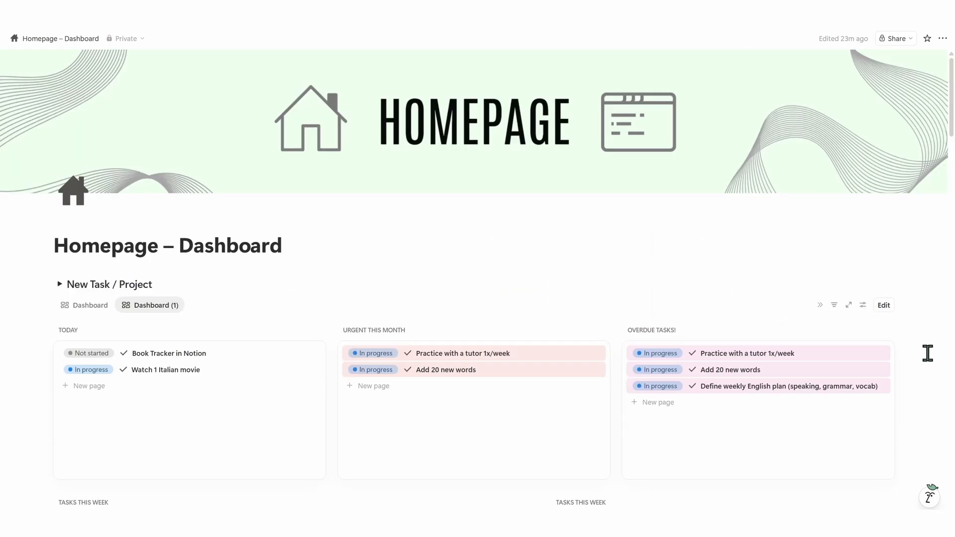
- Rename the duplicated dashboard view as Today
{"action": "left_click", "coordinate": [158, 308]}
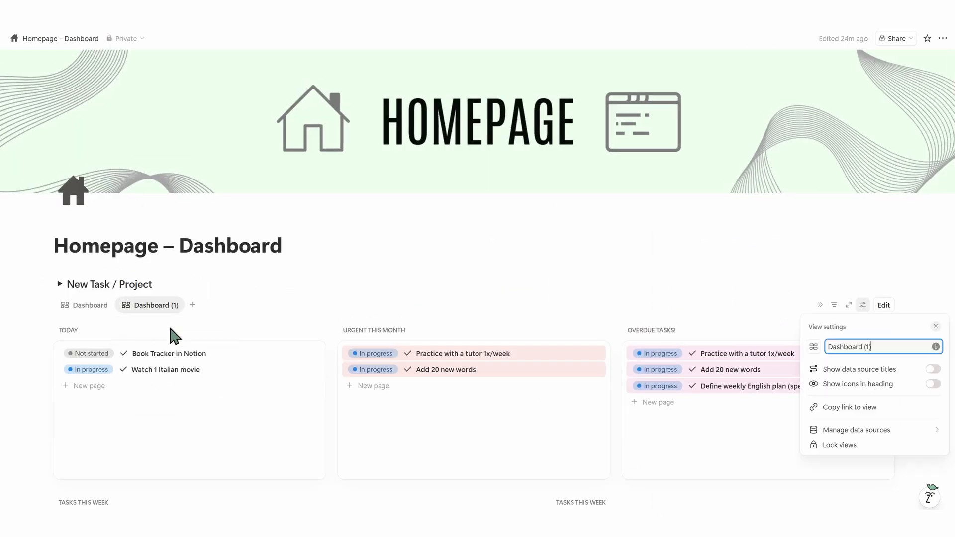
{"action": "key", "text": "BackSpace"}
{"action": "key", "text": "BackSpace"}
{"action": "key", "text": "BackSpace"}
{"action": "key", "text": "BackSpace"}
{"action": "key", "text": "BackSpace"}
{"action": "key", "text": "BackSpace"}
{"action": "key", "text": "BackSpace"}
{"action": "key", "text": "BackSpace"}
{"action": "key", "text": "BackSpace"}
{"action": "key", "text": "BackSpace"}
{"action": "key", "text": "BackSpace"}
{"action": "key", "text": "BackSpace"}
{"action": "key", "text": "BackSpace"}
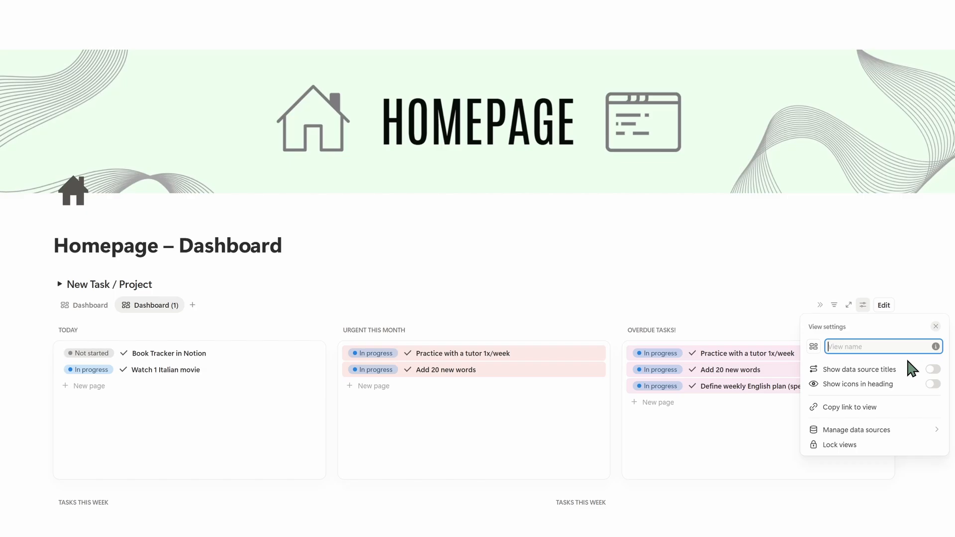
{"action": "type", "text": "Today"}
{"action": "key", "text": "Return"}
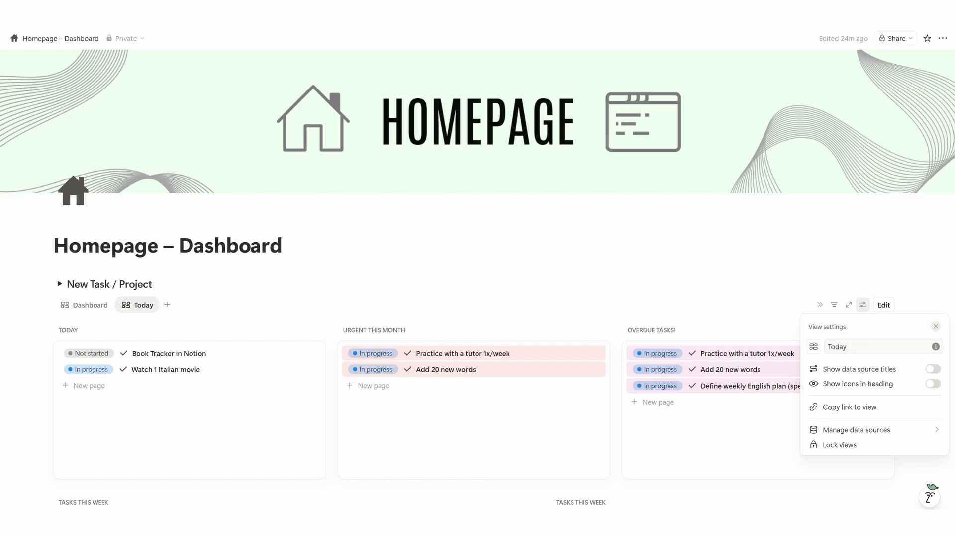
{"action": "left_click", "coordinate": [751, 254]}
- Start editing the Today dashboard and rename its URGENT THIS MONTH list as URGENT TODAY
{"action": "scroll", "coordinate": [827, 210], "scroll_direction": "down", "scroll_amount": 2}
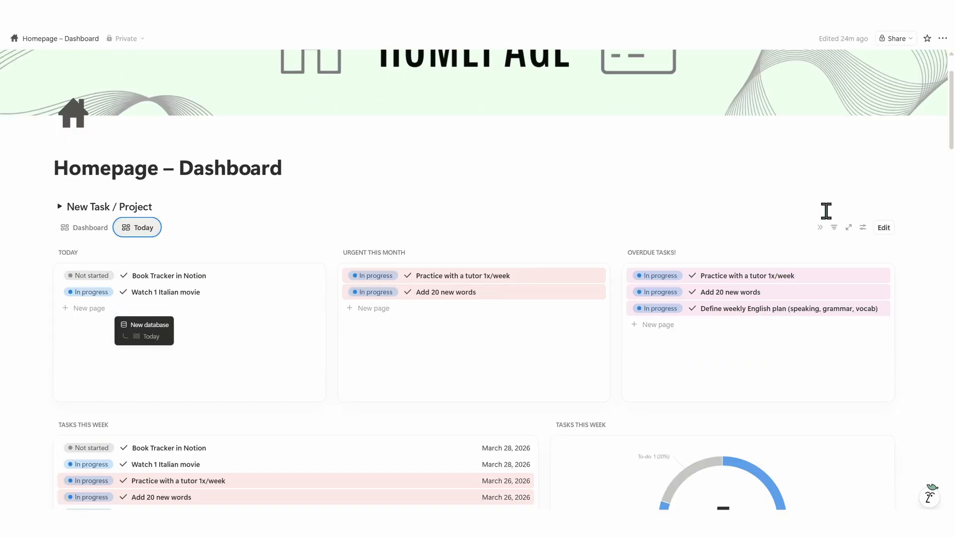
{"action": "left_click", "coordinate": [883, 227]}
{"action": "scroll", "coordinate": [488, 321], "scroll_direction": "down", "scroll_amount": 2}
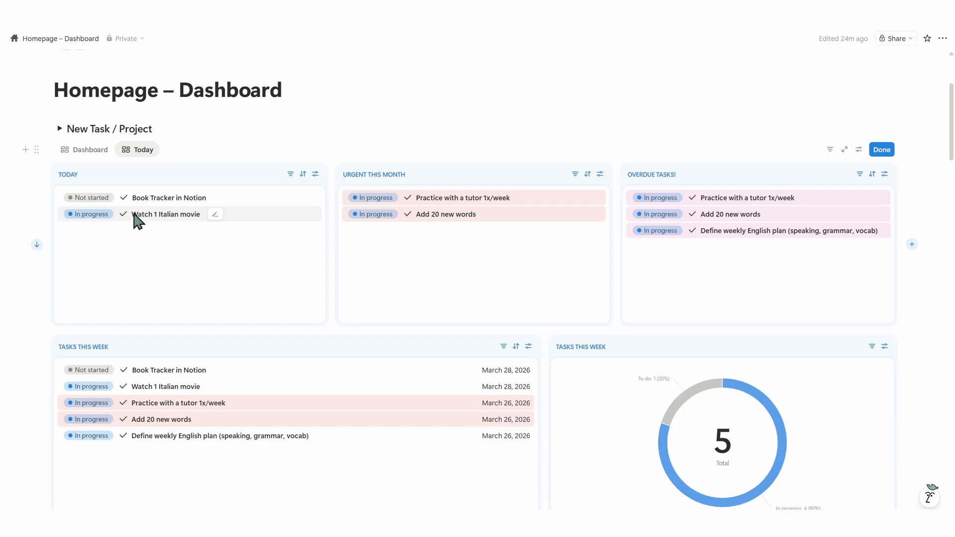
{"action": "scroll", "coordinate": [138, 221], "scroll_direction": "up", "scroll_amount": 2}
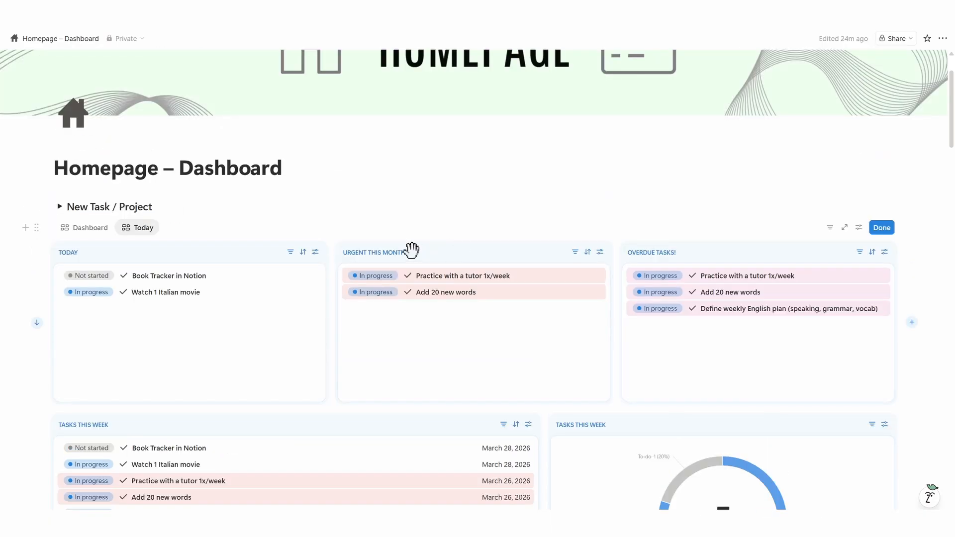
{"action": "left_click", "coordinate": [600, 252]}
{"action": "left_click", "coordinate": [698, 292]}
{"action": "key", "text": "BackSpace"}
{"action": "key", "text": "BackSpace"}
{"action": "key", "text": "BackSpace"}
{"action": "key", "text": "BackSpace"}
{"action": "key", "text": "BackSpace"}
{"action": "key", "text": "BackSpace"}
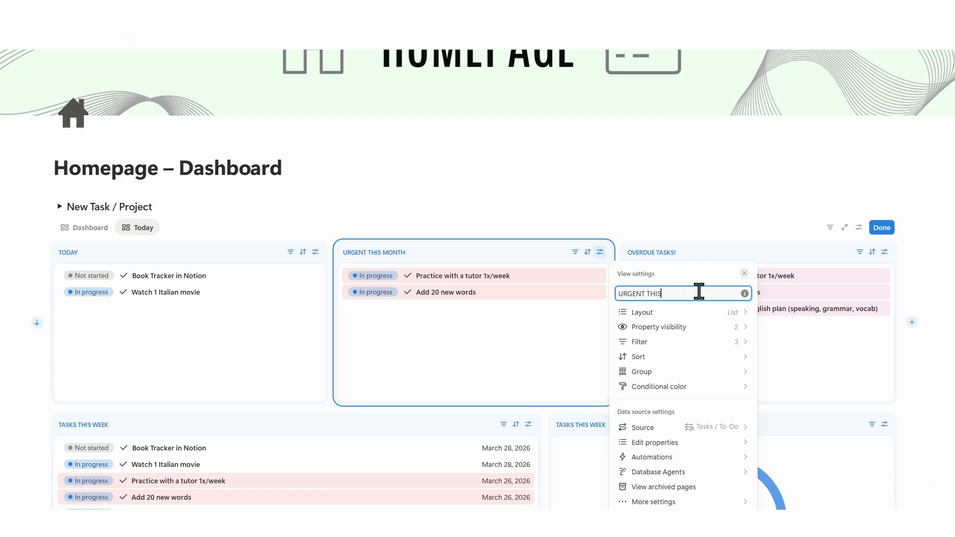
{"action": "type", "text": "TODAY"}
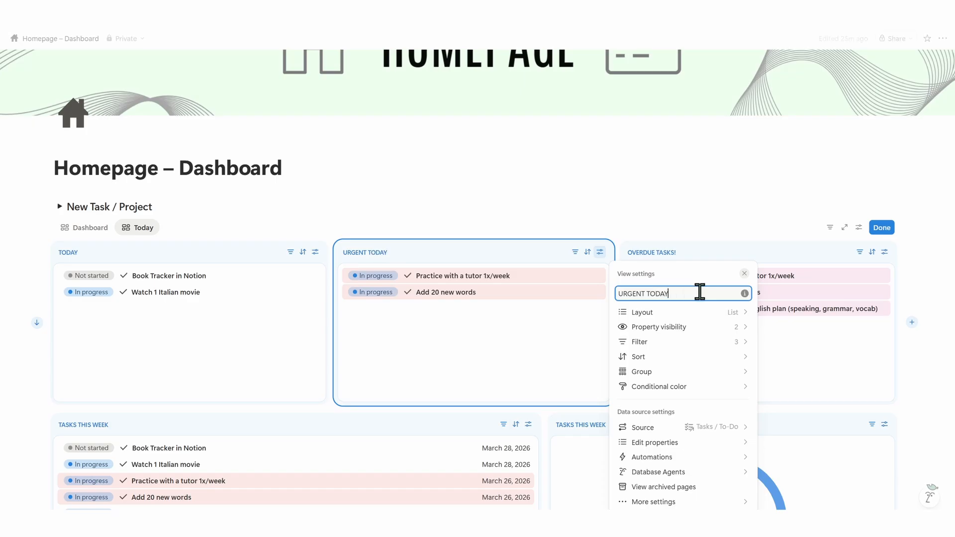
- Change the Due Date filter of the URGENT TODAY list to This day
{"action": "left_click", "coordinate": [689, 342]}
{"action": "left_click", "coordinate": [700, 310]}
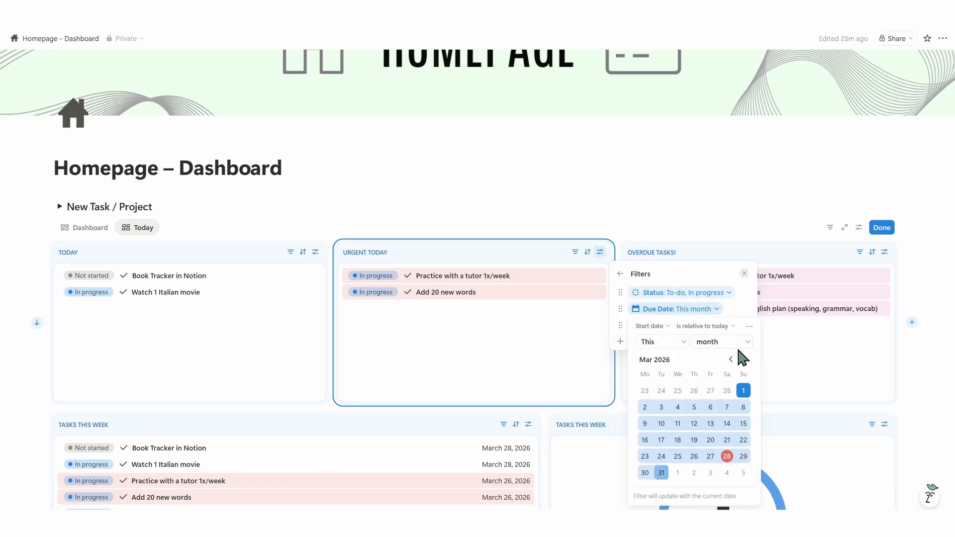
{"action": "left_click", "coordinate": [737, 343]}
{"action": "left_click", "coordinate": [721, 359]}
{"action": "left_click", "coordinate": [547, 350]}
- Rename the TASKS THIS WEEK donut chart as TASKS THIS DAY
{"action": "scroll", "coordinate": [667, 333], "scroll_direction": "down", "scroll_amount": 2}
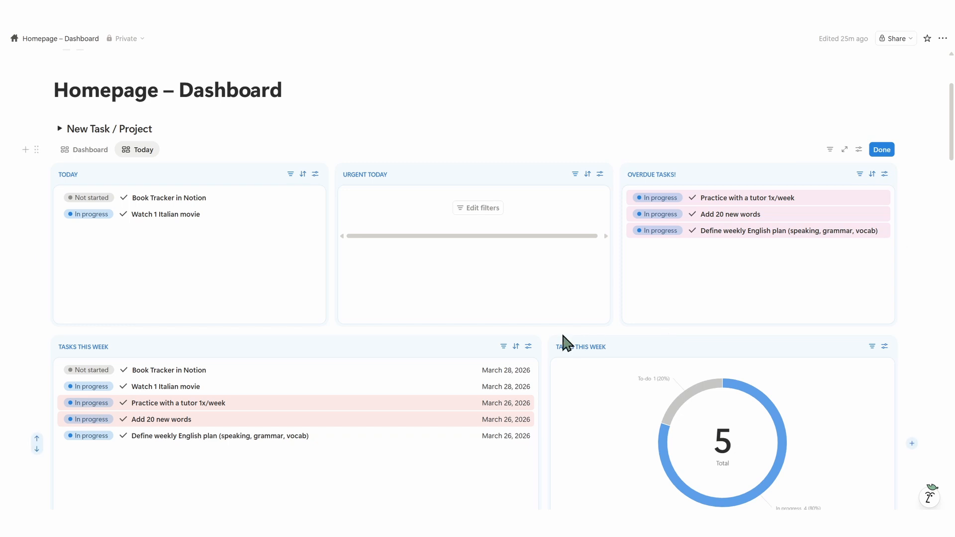
{"action": "left_click", "coordinate": [611, 343]}
{"action": "left_click", "coordinate": [633, 377]}
{"action": "left_click", "coordinate": [877, 102]}
{"action": "key", "text": "BackSpace"}
{"action": "key", "text": "BackSpace"}
{"action": "key", "text": "BackSpace"}
{"action": "key", "text": "BackSpace"}
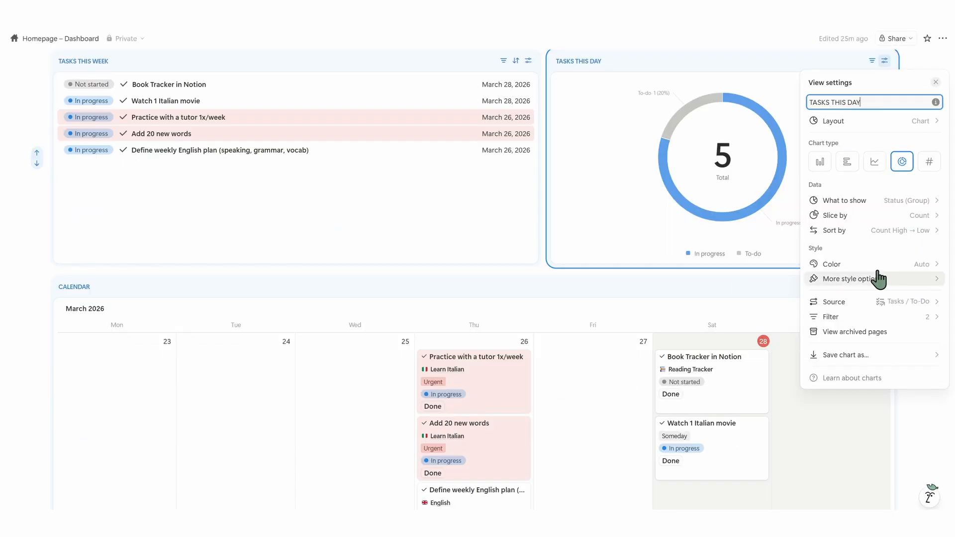
- Set the Due Date filter of the TASKS THIS DAY chart to This day
{"action": "left_click", "coordinate": [861, 317]}
{"action": "left_click", "coordinate": [868, 118]}
{"action": "left_click", "coordinate": [910, 150]}
{"action": "left_click", "coordinate": [868, 167]}
{"action": "key", "text": "Escape"}
{"action": "scroll", "coordinate": [845, 247], "scroll_direction": "up", "scroll_amount": 5}
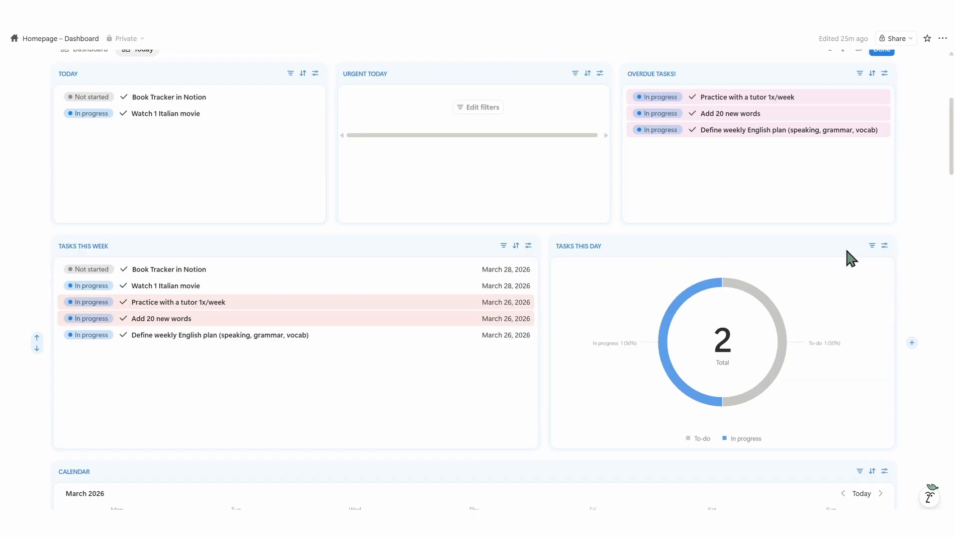
- Remove the Status filter from the TASKS THIS DAY chart
{"action": "left_click", "coordinate": [884, 293]}
{"action": "left_click", "coordinate": [875, 430]}
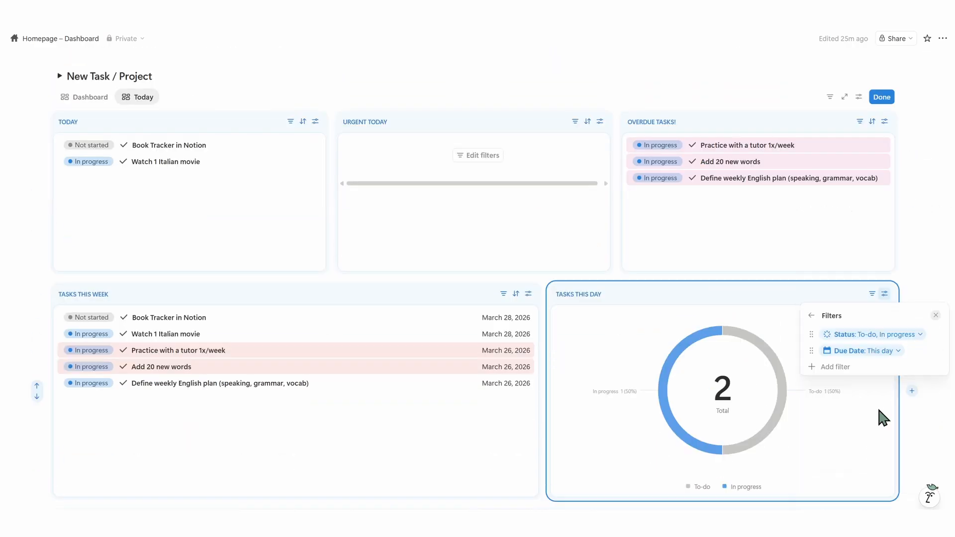
{"action": "left_click", "coordinate": [878, 335]}
{"action": "left_click", "coordinate": [920, 335]}
{"action": "left_click", "coordinate": [920, 334]}
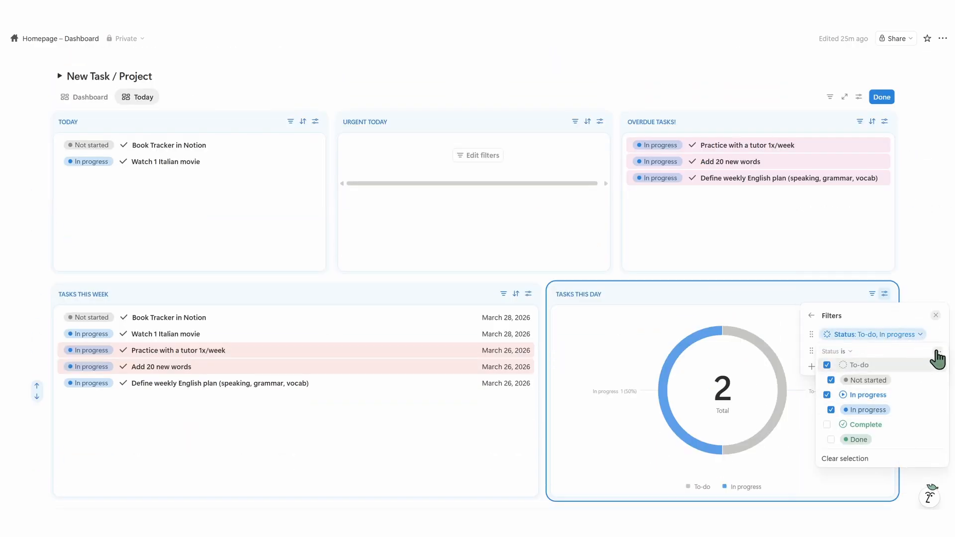
{"action": "left_click", "coordinate": [938, 351]}
{"action": "left_click", "coordinate": [894, 364]}
{"action": "left_click", "coordinate": [868, 412]}
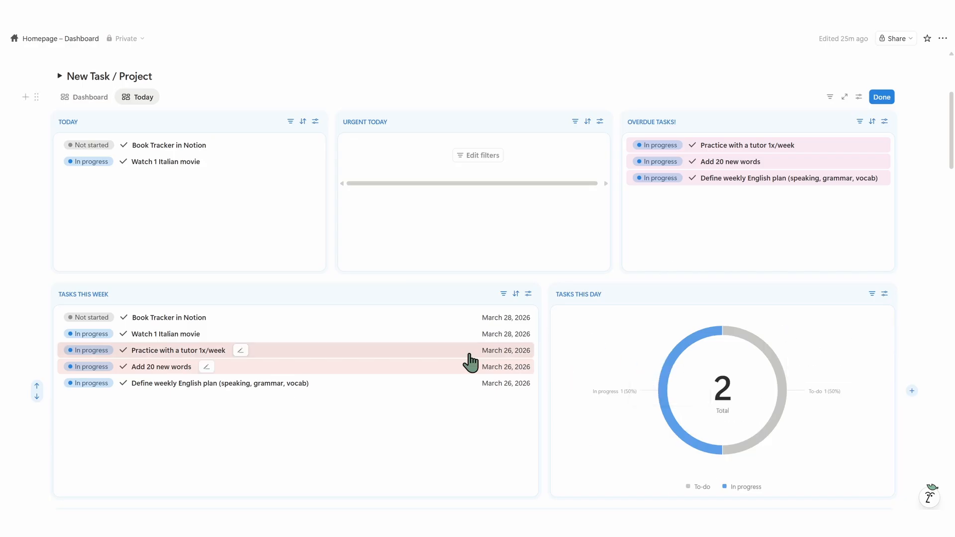
- Delete the TASKS THIS WEEK list and move OVERDUE TASKS! into its place beside the TASKS THIS DAY chart
{"action": "left_click", "coordinate": [354, 295]}
{"action": "left_click", "coordinate": [387, 394]}
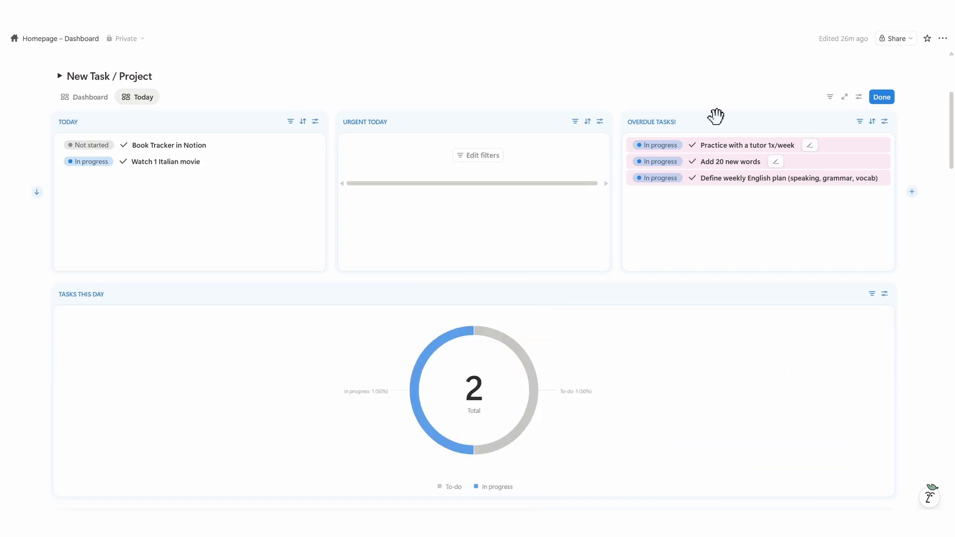
{"action": "left_click_drag", "start_coordinate": [719, 118], "coordinate": [149, 378]}
- Show the Due Date property in the OVERDUE TASKS! list
{"action": "left_click", "coordinate": [458, 294]}
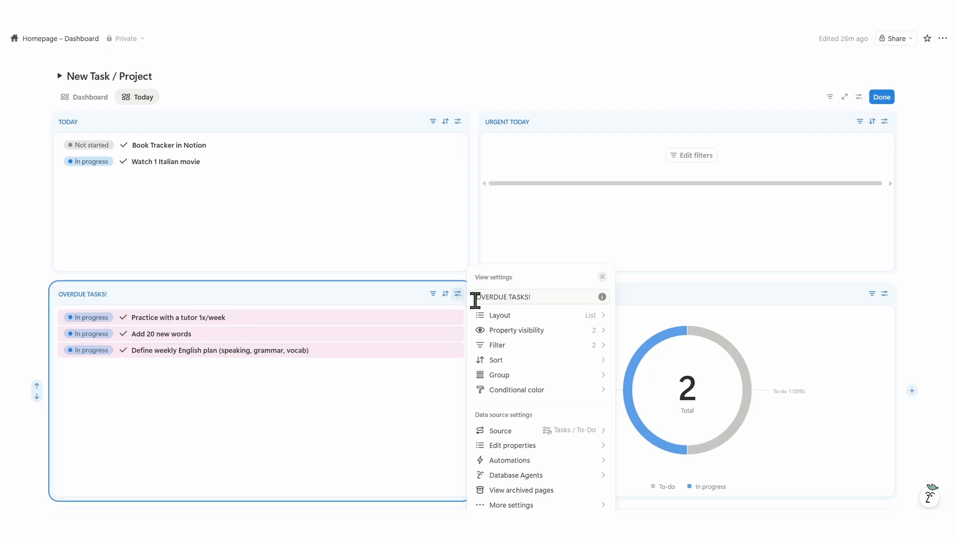
{"action": "left_click", "coordinate": [567, 329]}
{"action": "left_click", "coordinate": [601, 433]}
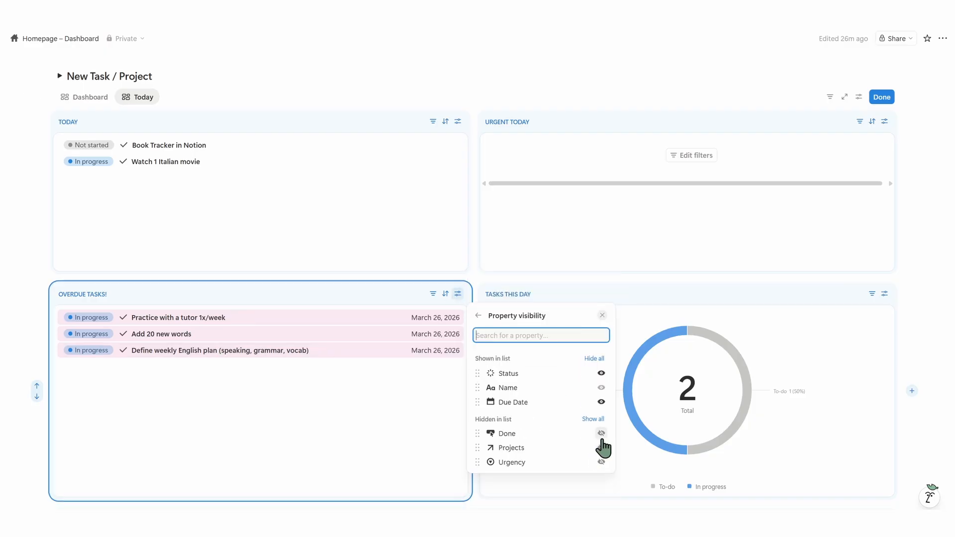
{"action": "left_click", "coordinate": [401, 424]}
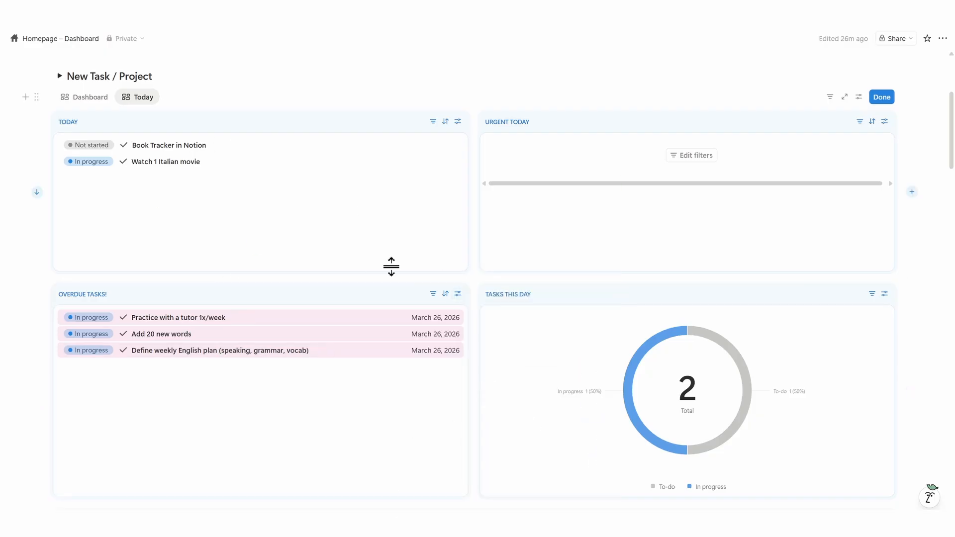
- Open the Book Tracker in Notion task from the weekly calendar, set its Urgency to Urgent, and return to the dashboard's upper widgets
{"action": "scroll", "coordinate": [391, 267], "scroll_direction": "down", "scroll_amount": 5}
{"action": "scroll", "coordinate": [391, 267], "scroll_direction": "down", "scroll_amount": 3}
{"action": "right_click", "coordinate": [741, 233]}
{"action": "left_click", "coordinate": [718, 238]}
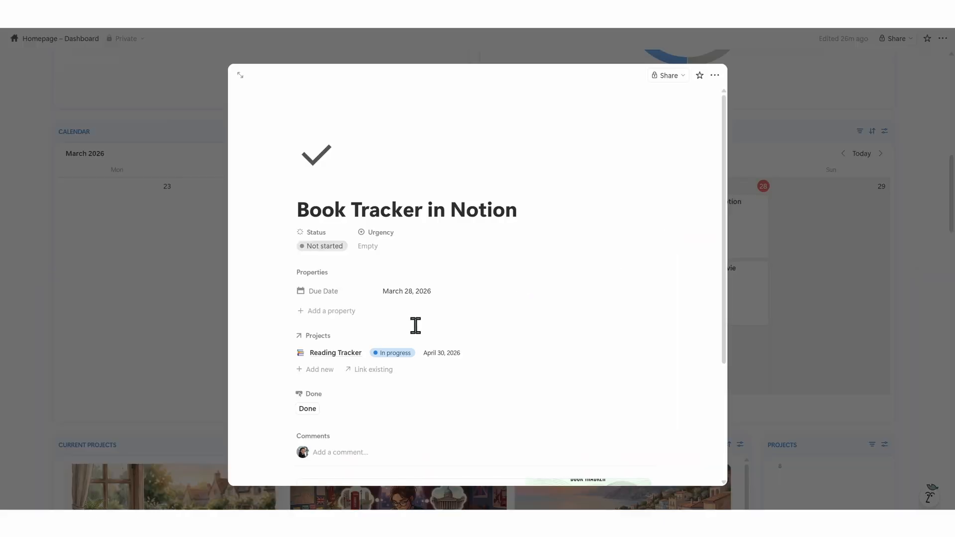
{"action": "left_click", "coordinate": [365, 248]}
{"action": "left_click", "coordinate": [388, 282]}
{"action": "left_click", "coordinate": [189, 332]}
{"action": "scroll", "coordinate": [322, 345], "scroll_direction": "up", "scroll_amount": 8}
{"action": "scroll", "coordinate": [565, 267], "scroll_direction": "down", "scroll_amount": 1}
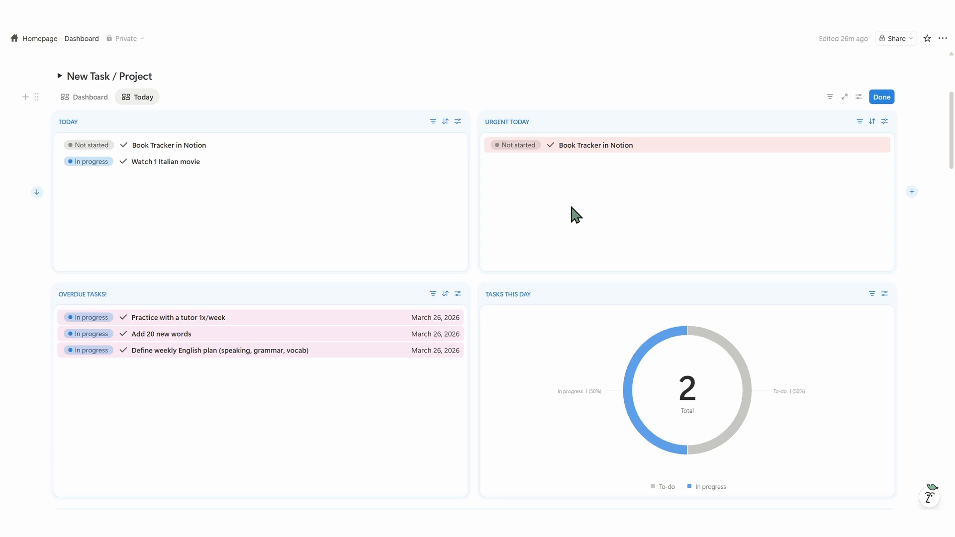
- Try setting the status of Book Tracker in Notion in the URGENT TODAY list to Done, and undo the change
{"action": "scroll", "coordinate": [569, 202], "scroll_direction": "down", "scroll_amount": 2}
{"action": "left_click", "coordinate": [522, 68]}
{"action": "left_click", "coordinate": [512, 178]}
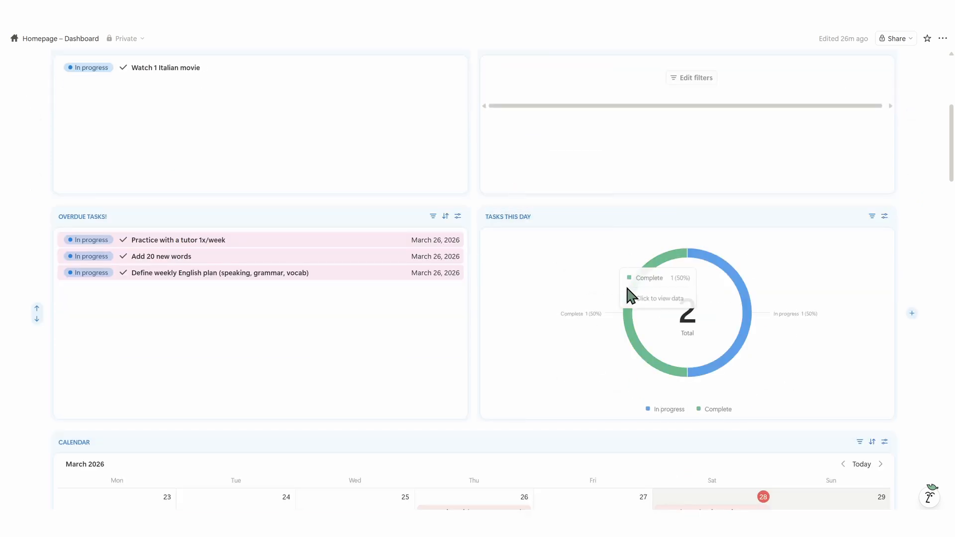
{"action": "key", "text": "ctrl+z"}
{"action": "scroll", "coordinate": [710, 157], "scroll_direction": "up", "scroll_amount": 2}
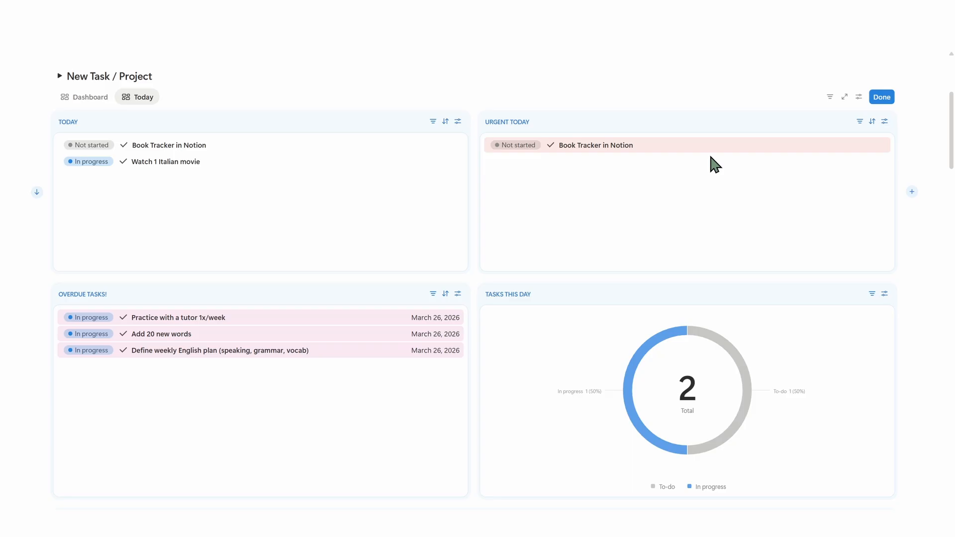
- Delete the weekly CALENDAR from the Today dashboard below the OVERDUE TASKS! list and the TASKS THIS DAY chart
{"action": "scroll", "coordinate": [710, 157], "scroll_direction": "down", "scroll_amount": 6}
{"action": "scroll", "coordinate": [531, 441], "scroll_direction": "down", "scroll_amount": 2}
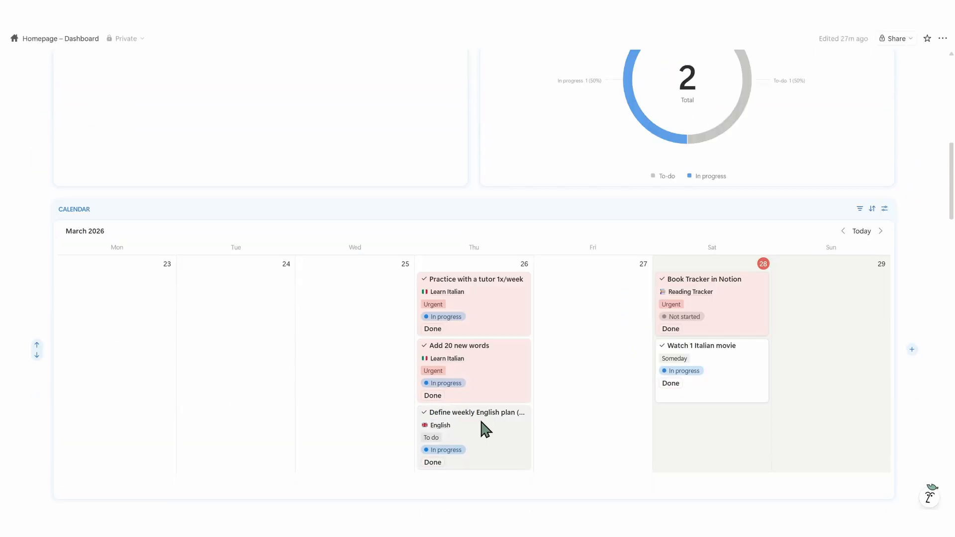
{"action": "scroll", "coordinate": [645, 345], "scroll_direction": "up", "scroll_amount": 6}
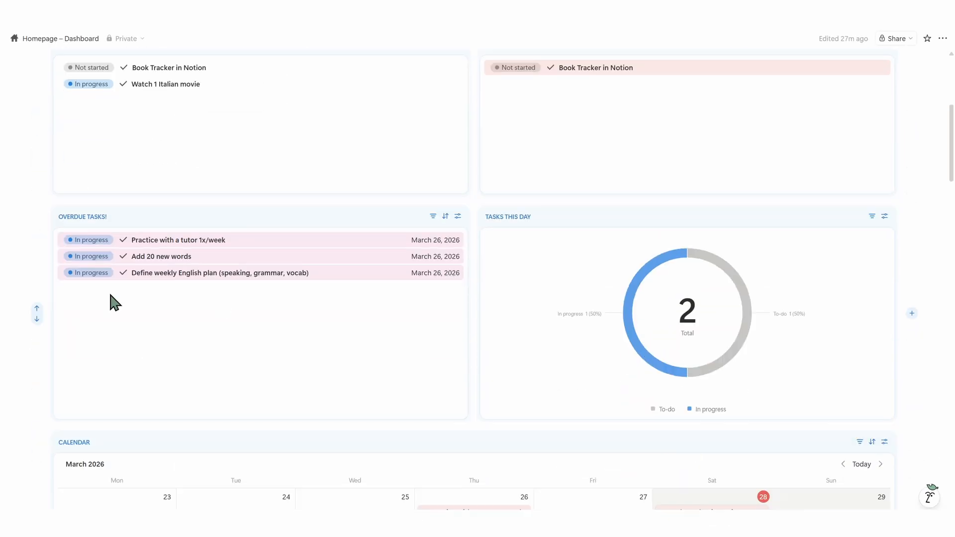
{"action": "scroll", "coordinate": [110, 294], "scroll_direction": "down", "scroll_amount": 1}
{"action": "right_click", "coordinate": [143, 359]}
{"action": "left_click", "coordinate": [166, 442]}
{"action": "right_click", "coordinate": [159, 360]}
{"action": "left_click", "coordinate": [141, 358]}
- Delete the TASKS SOMEDAY / UNDATED list and the monthly CALENDAR beside it from the Today dashboard
{"action": "scroll", "coordinate": [285, 366], "scroll_direction": "down", "scroll_amount": 3}
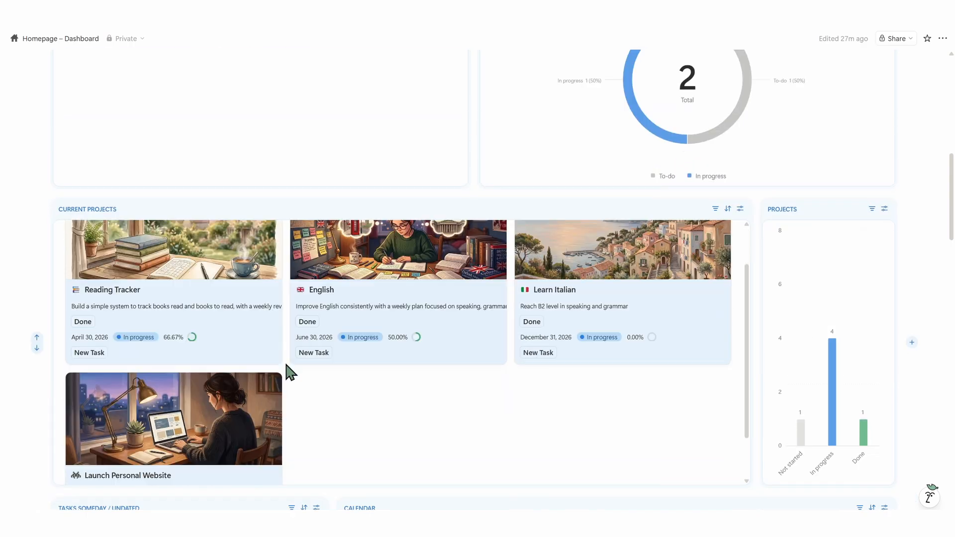
{"action": "scroll", "coordinate": [479, 414], "scroll_direction": "down", "scroll_amount": 3}
{"action": "scroll", "coordinate": [471, 440], "scroll_direction": "down", "scroll_amount": 7}
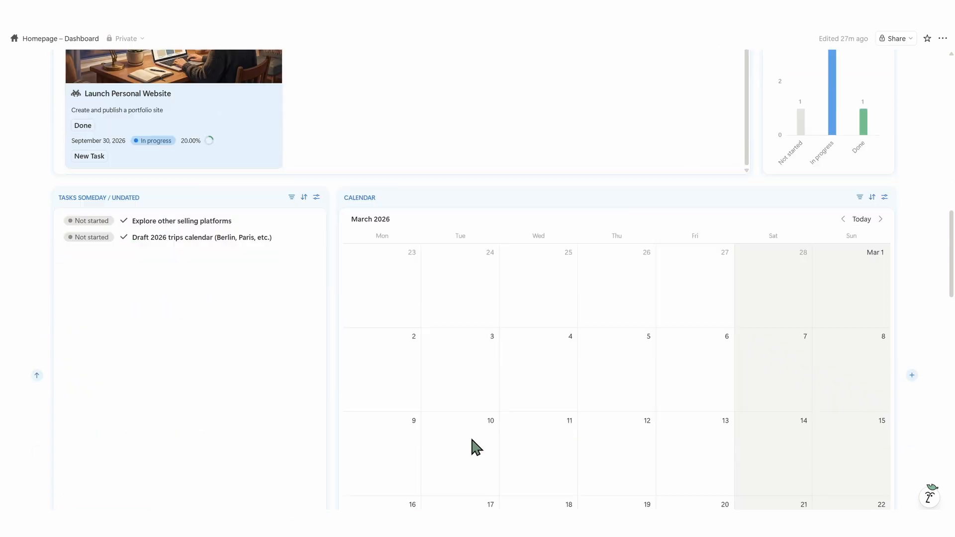
{"action": "right_click", "coordinate": [244, 199]}
{"action": "left_click", "coordinate": [301, 299]}
{"action": "right_click", "coordinate": [299, 202]}
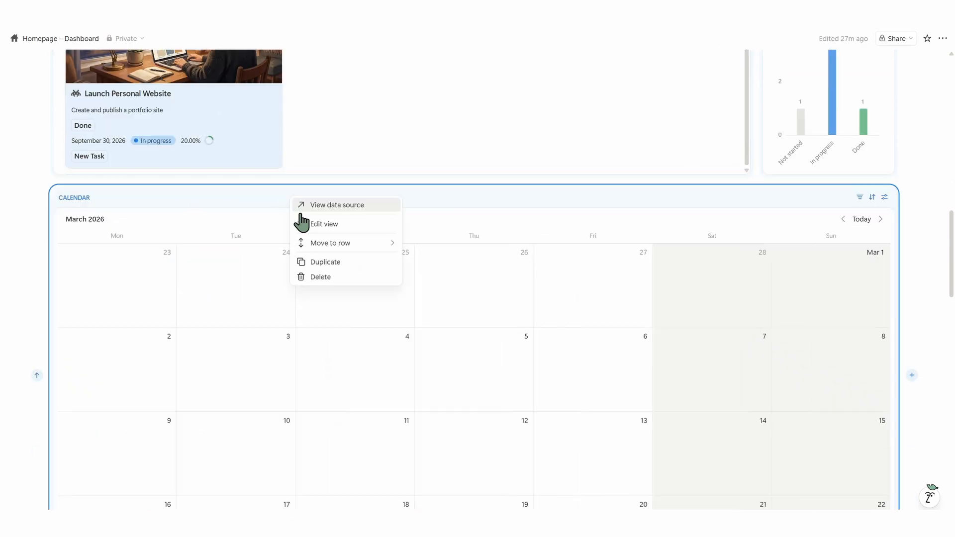
{"action": "left_click", "coordinate": [271, 277]}
- Delete the CURRENT PROJECTS gallery and the PROJECTS chart from the Today dashboard, and finish editing the dashboard
{"action": "scroll", "coordinate": [365, 345], "scroll_direction": "up", "scroll_amount": 8}
{"action": "scroll", "coordinate": [369, 283], "scroll_direction": "down", "scroll_amount": 5}
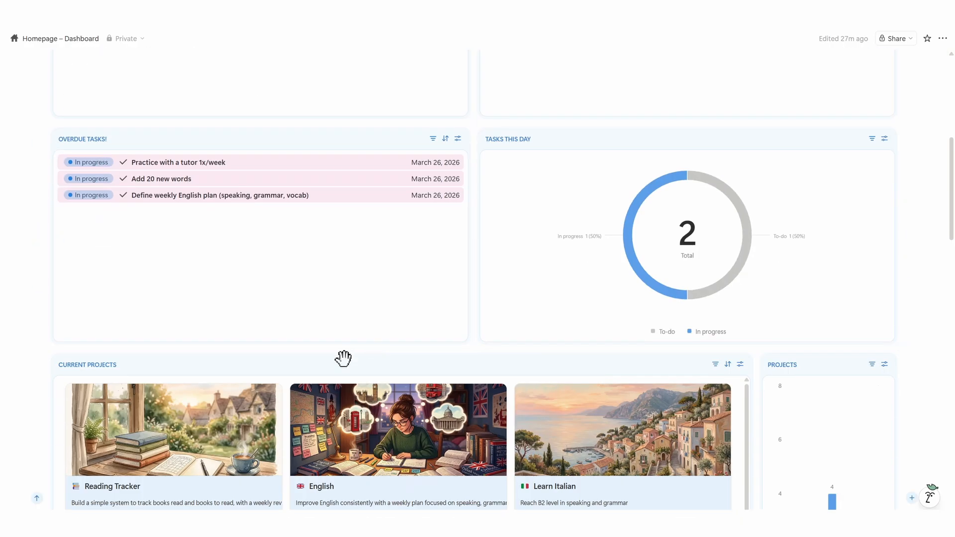
{"action": "right_click", "coordinate": [343, 360]}
{"action": "left_click", "coordinate": [399, 459]}
{"action": "right_click", "coordinate": [301, 360]}
{"action": "left_click", "coordinate": [383, 441]}
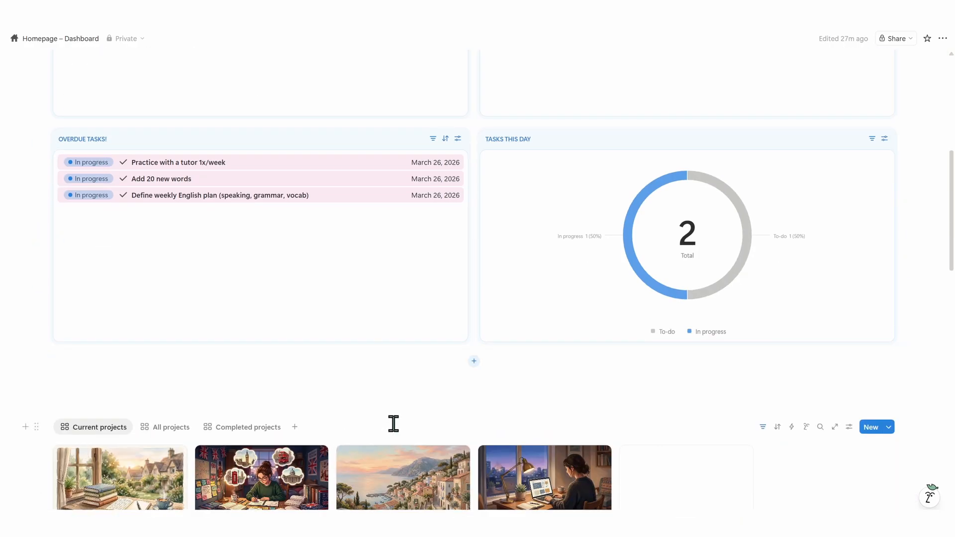
{"action": "scroll", "coordinate": [393, 424], "scroll_direction": "up", "scroll_amount": 3}
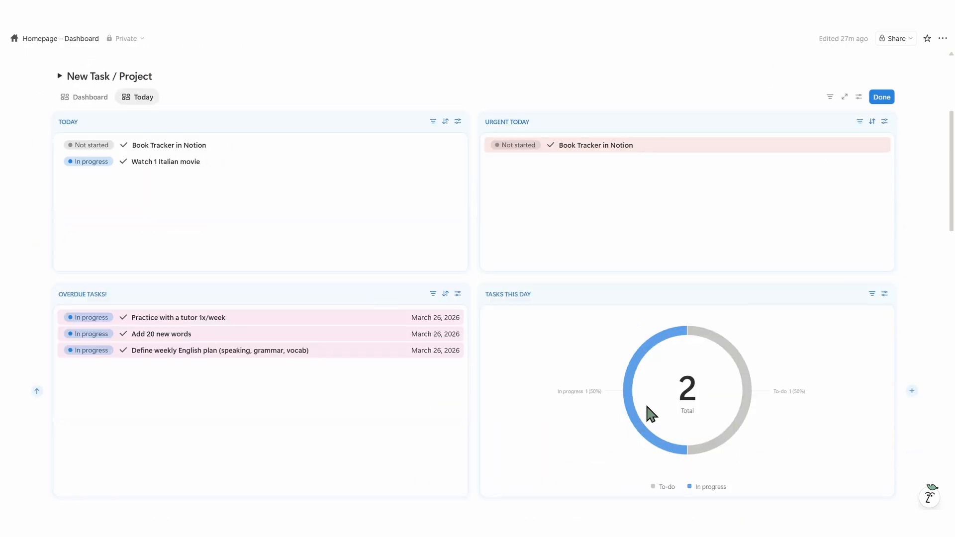
{"action": "scroll", "coordinate": [724, 283], "scroll_direction": "up", "scroll_amount": 2}
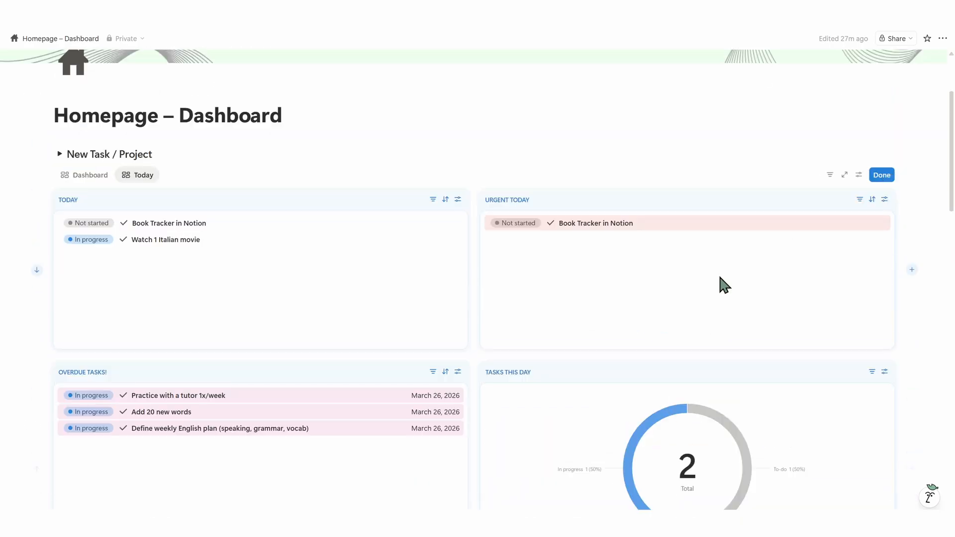
{"action": "left_click", "coordinate": [881, 176]}
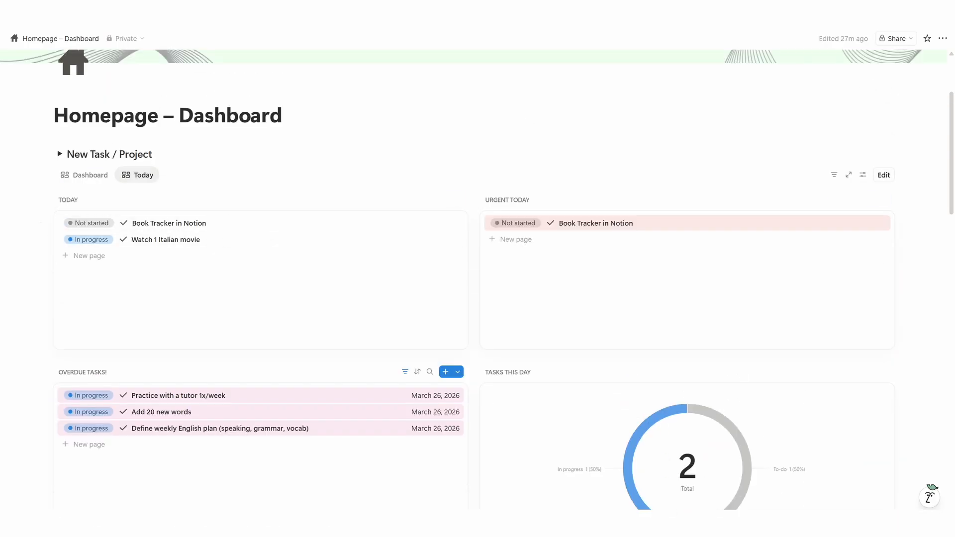
- Duplicate the Today dashboard view and name the copy "This week"
{"action": "left_click", "coordinate": [144, 176]}
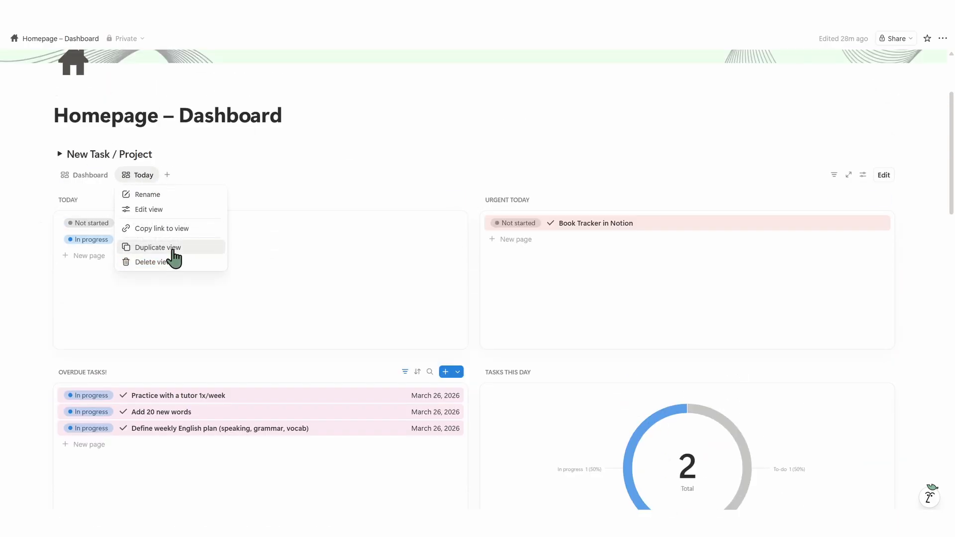
{"action": "left_click", "coordinate": [172, 247]}
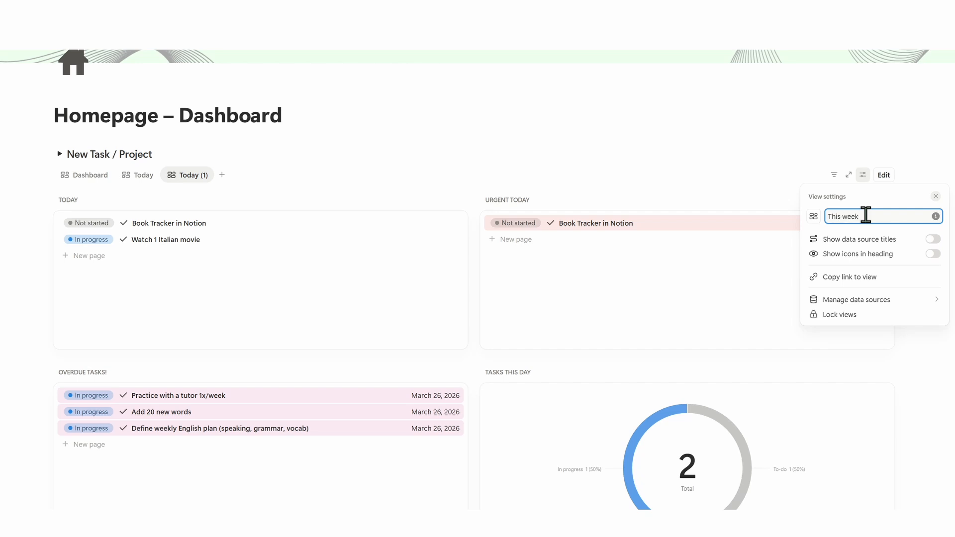
{"action": "left_click", "coordinate": [793, 215]}
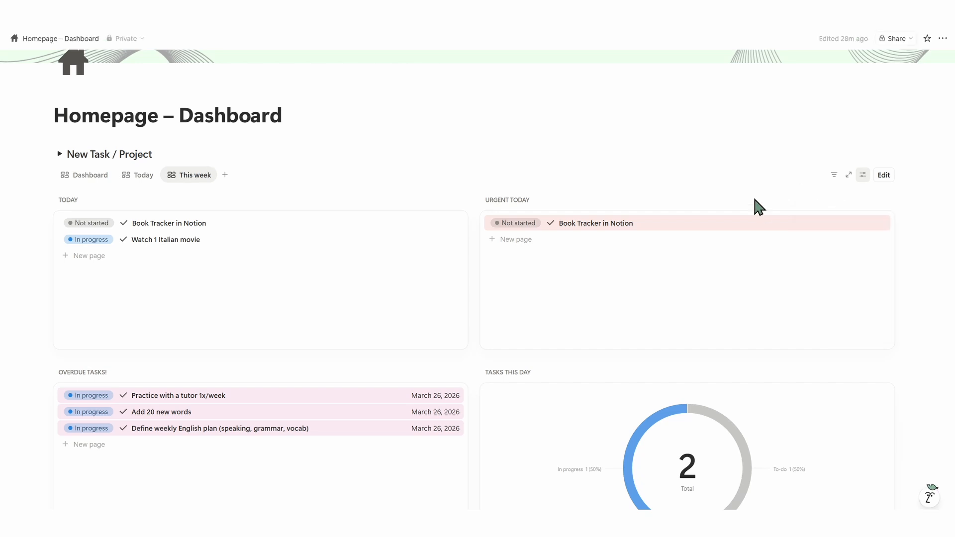
- In the This week dashboard, rename the TODAY list as THIS WEEK and set its Due Date filter to this week
{"action": "left_click", "coordinate": [884, 175]}
{"action": "left_click", "coordinate": [458, 199]}
{"action": "type", "text": "THIS WEEK"}
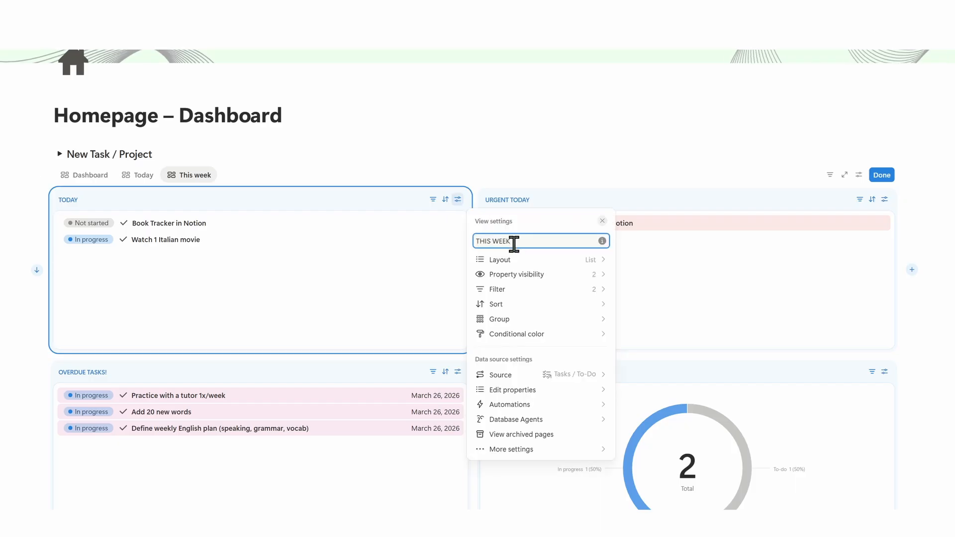
{"action": "left_click", "coordinate": [520, 290]}
{"action": "left_click", "coordinate": [539, 258]}
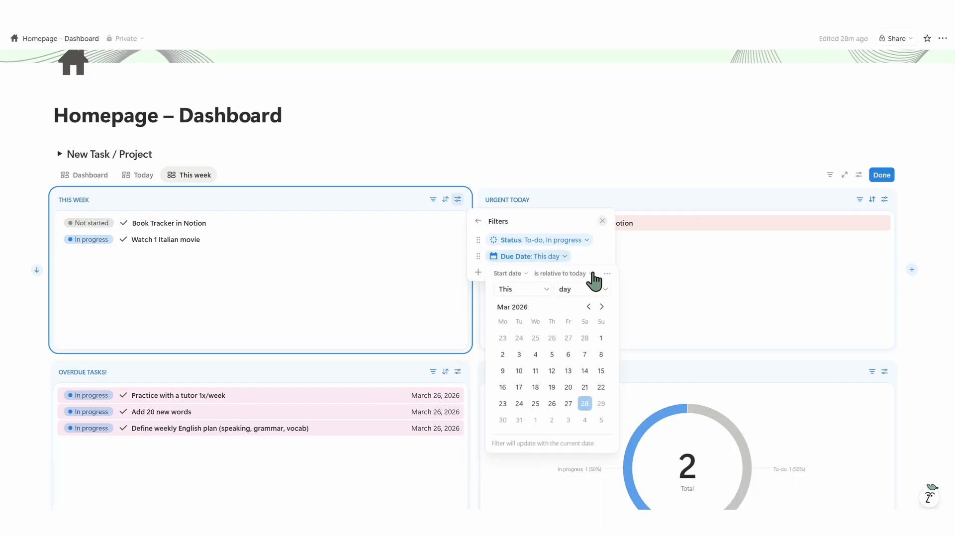
{"action": "left_click", "coordinate": [588, 289]}
{"action": "left_click", "coordinate": [583, 318]}
{"action": "left_click", "coordinate": [565, 218]}
{"action": "left_click", "coordinate": [601, 220]}
- Rename the URGENT TODAY list as URGENT THIS WEEK and set its Due Date filter to this week
{"action": "left_click", "coordinate": [522, 202]}
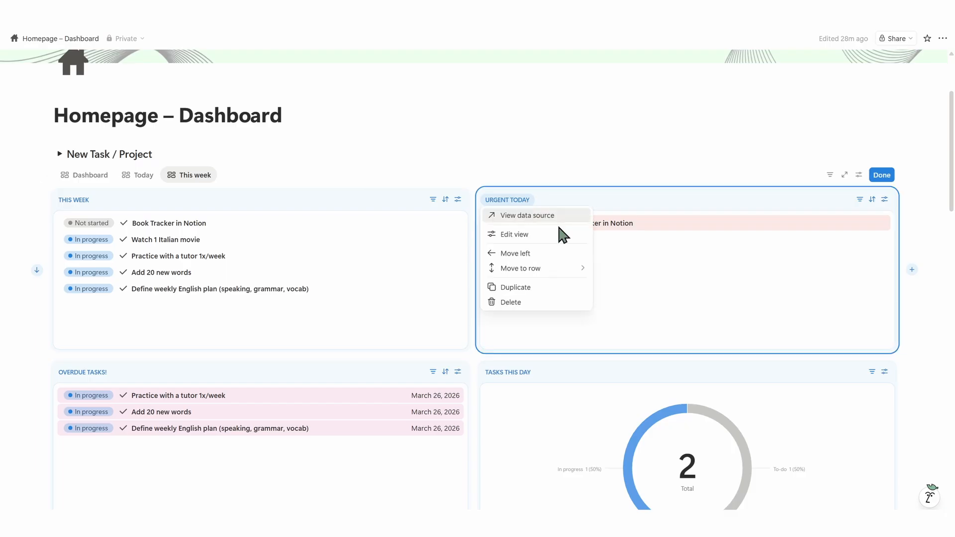
{"action": "left_click", "coordinate": [552, 238]}
{"action": "left_click", "coordinate": [864, 240]}
{"action": "key", "text": "BackSpace"}
{"action": "key", "text": "BackSpace"}
{"action": "key", "text": "BackSpace"}
{"action": "key", "text": "BackSpace"}
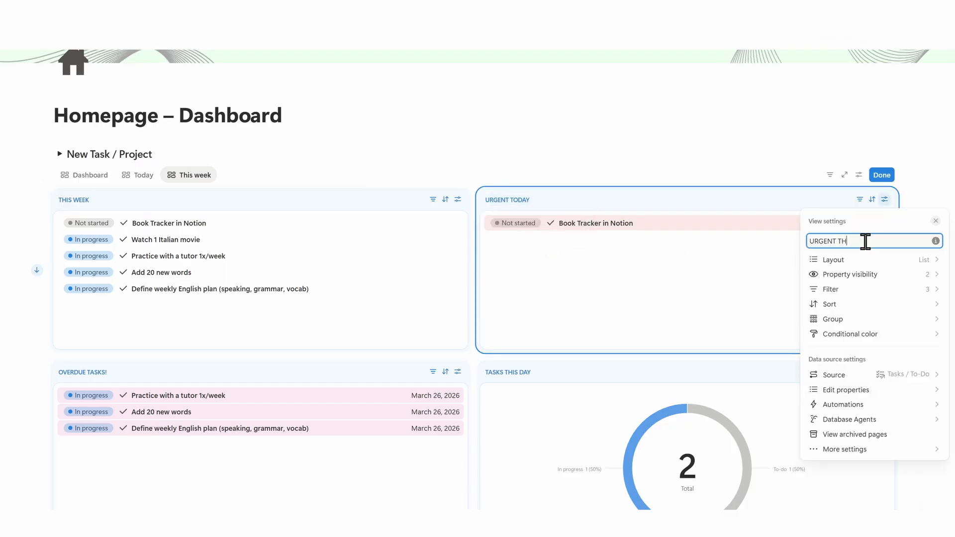
{"action": "left_click", "coordinate": [868, 289]}
{"action": "left_click", "coordinate": [885, 257]}
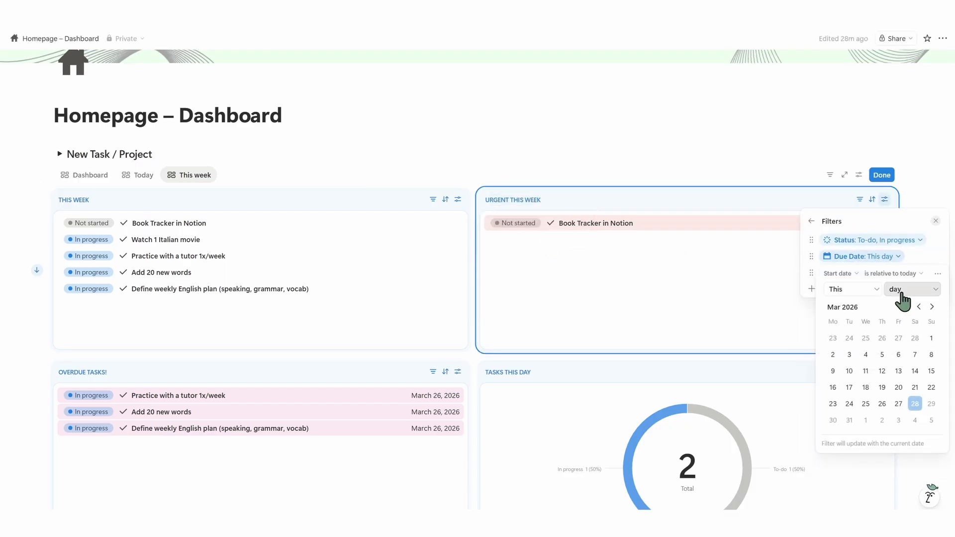
{"action": "left_click", "coordinate": [899, 289]}
{"action": "left_click", "coordinate": [900, 317]}
{"action": "left_click", "coordinate": [897, 241]}
{"action": "left_click", "coordinate": [729, 315]}
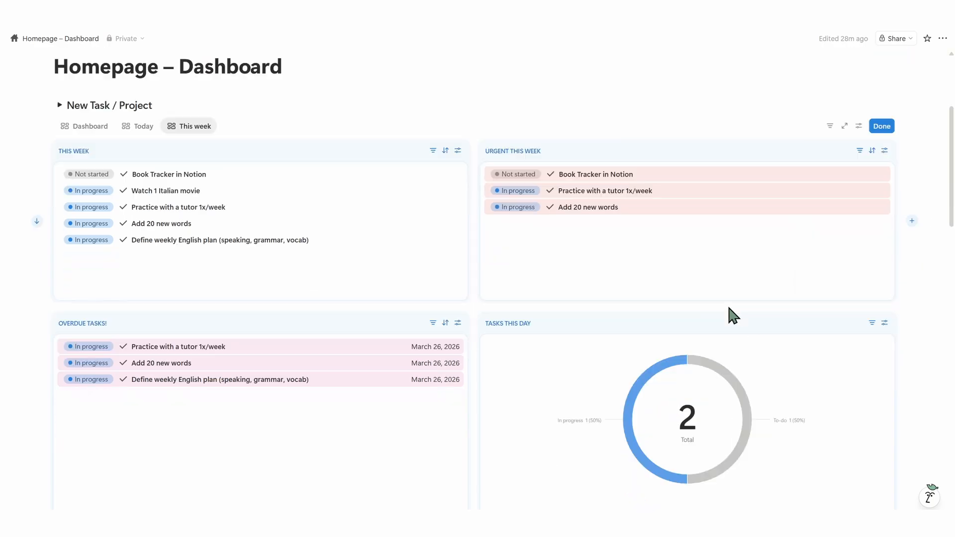
- Check the Due Date filter of the OVERDUE TASKS! list
{"action": "scroll", "coordinate": [729, 315], "scroll_direction": "down", "scroll_amount": 3}
{"action": "left_click", "coordinate": [432, 295]}
{"action": "left_click", "coordinate": [558, 351]}
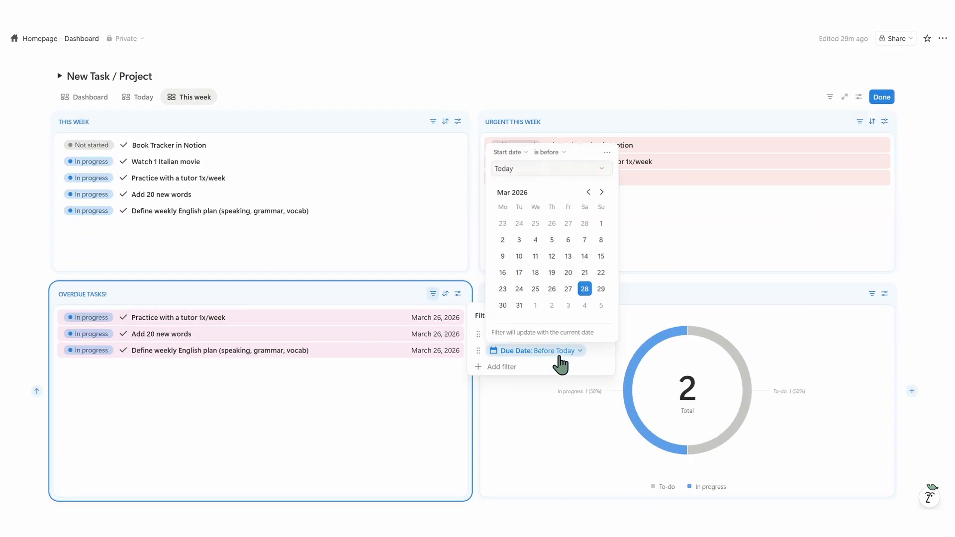
{"action": "left_click", "coordinate": [431, 387]}
{"action": "left_click", "coordinate": [431, 387]}
- Rename the TASKS THIS DAY chart as TASKS THIS WEEK and set its Due Date filter to this week
{"action": "left_click", "coordinate": [517, 296]}
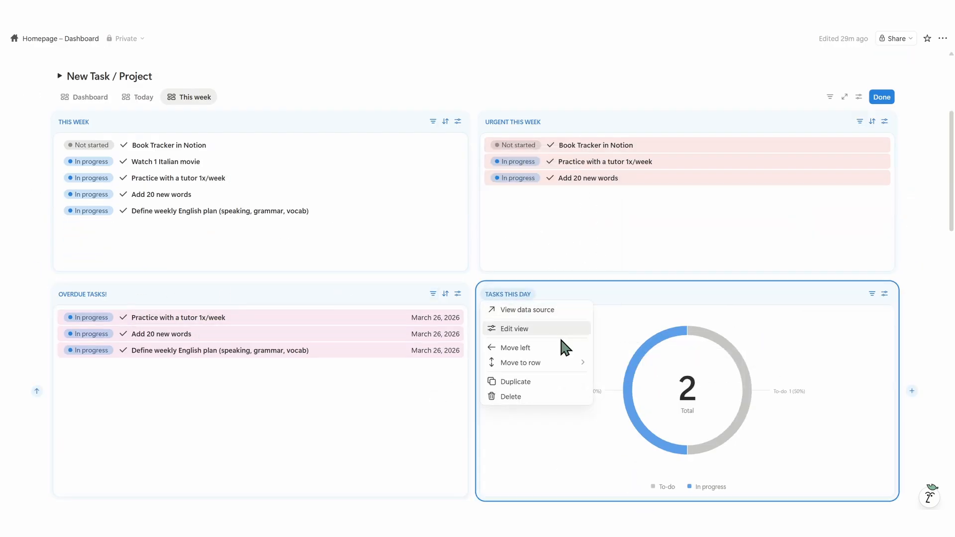
{"action": "left_click", "coordinate": [558, 330]}
{"action": "left_click", "coordinate": [873, 226]}
{"action": "key", "text": "BackSpace"}
{"action": "key", "text": "BackSpace"}
{"action": "key", "text": "BackSpace"}
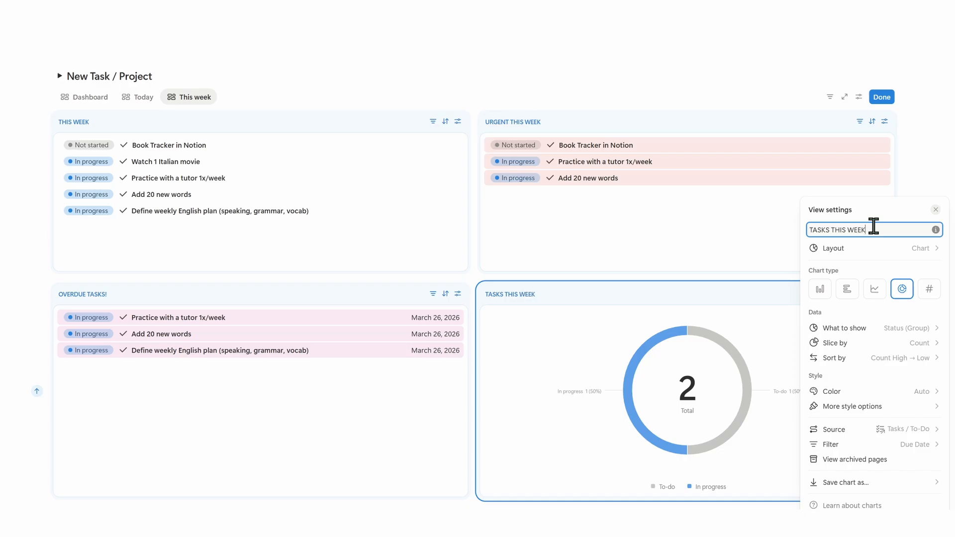
{"action": "left_click", "coordinate": [849, 446]}
{"action": "left_click", "coordinate": [886, 335]}
{"action": "left_click", "coordinate": [918, 163]}
{"action": "left_click", "coordinate": [898, 193]}
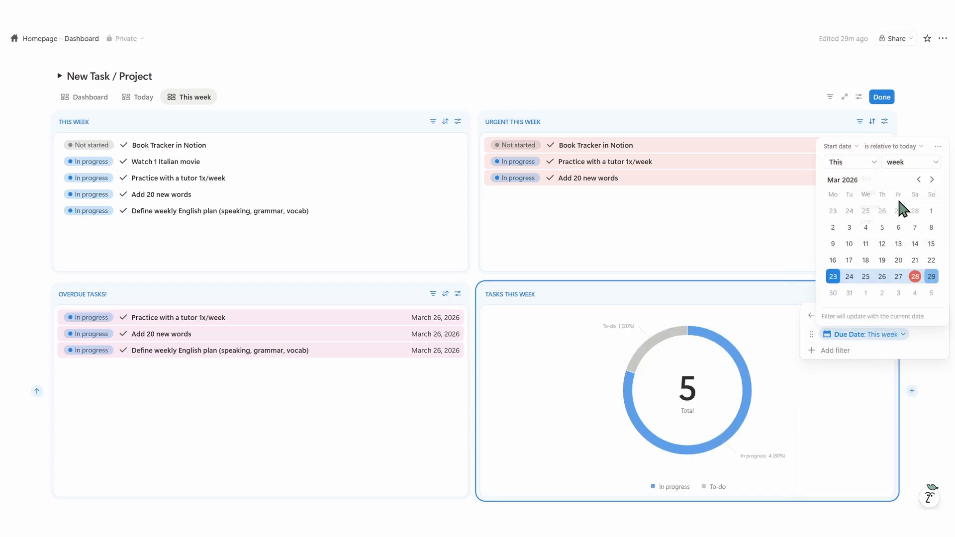
{"action": "left_click", "coordinate": [852, 433]}
- Move the completed Reading tracking system task to March 24 in the monthly calendar below, and return to the dashboard's widgets
{"action": "scroll", "coordinate": [494, 303], "scroll_direction": "down", "scroll_amount": 15}
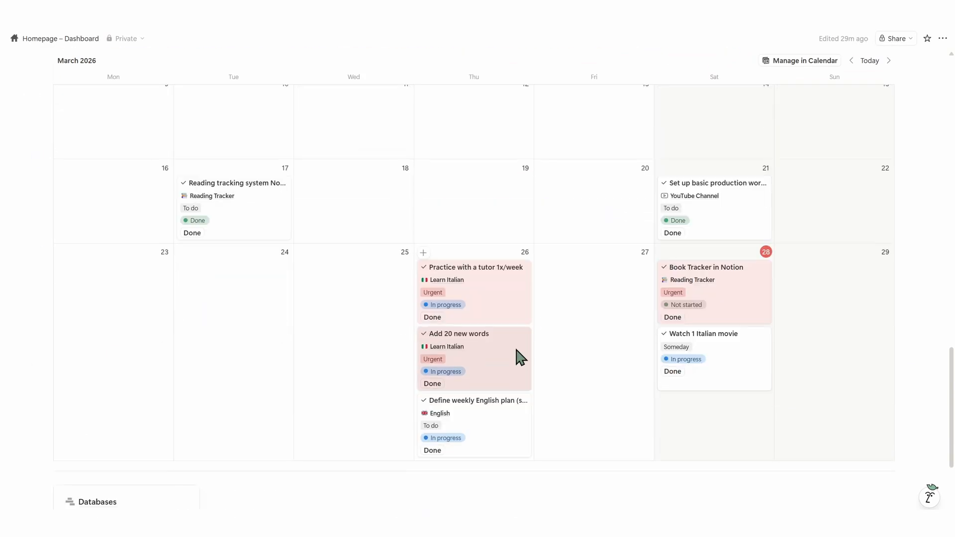
{"action": "scroll", "coordinate": [514, 353], "scroll_direction": "up", "scroll_amount": 3}
{"action": "scroll", "coordinate": [514, 356], "scroll_direction": "down", "scroll_amount": 3}
{"action": "left_click_drag", "start_coordinate": [233, 199], "coordinate": [263, 289]}
{"action": "scroll", "coordinate": [377, 332], "scroll_direction": "up", "scroll_amount": 3}
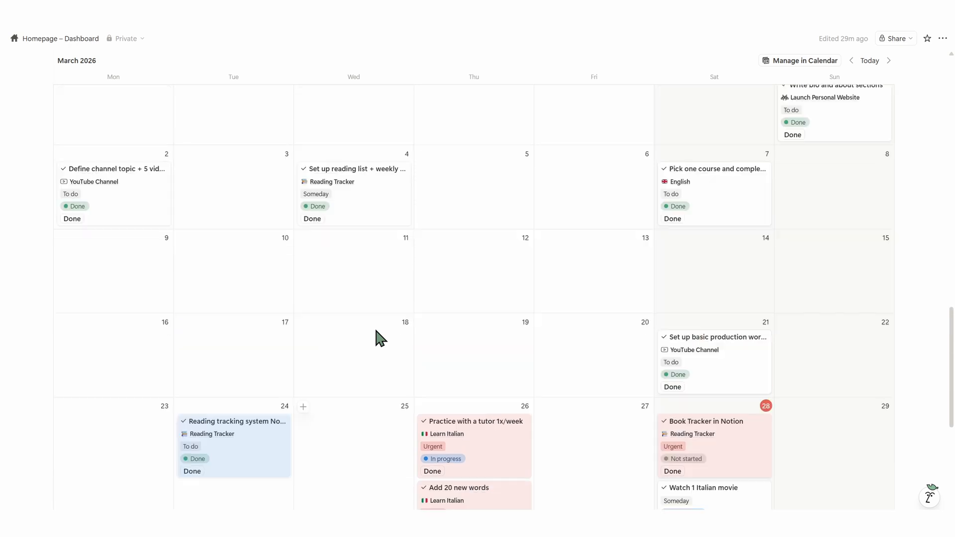
{"action": "scroll", "coordinate": [375, 330], "scroll_direction": "up", "scroll_amount": 10}
{"action": "scroll", "coordinate": [535, 416], "scroll_direction": "down", "scroll_amount": 2}
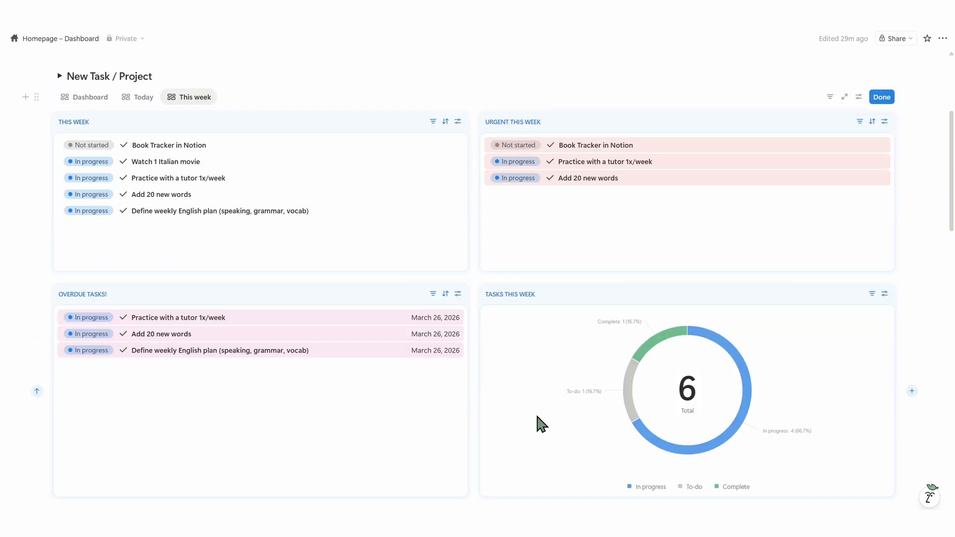
{"action": "scroll", "coordinate": [535, 412], "scroll_direction": "up", "scroll_amount": 2}
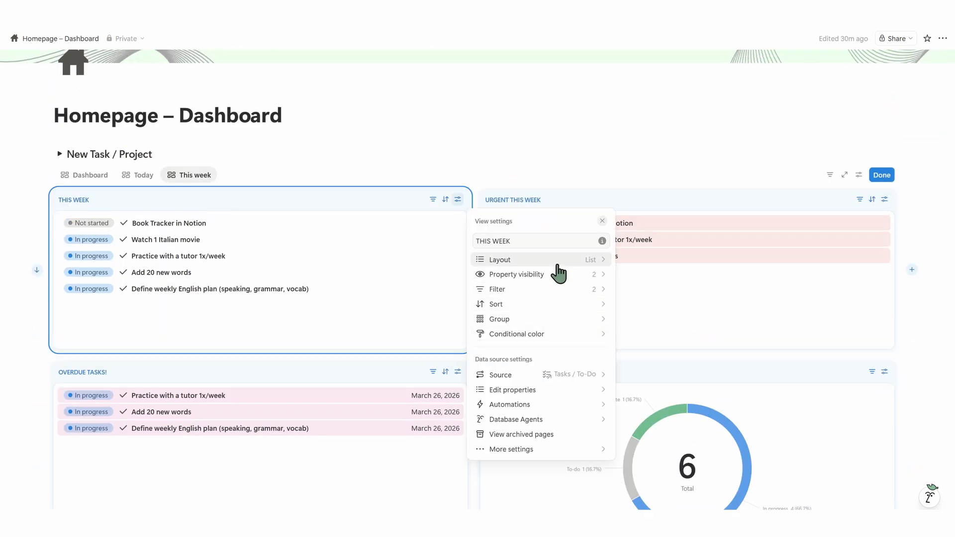
- Show the Due Date property in the THIS WEEK and URGENT THIS WEEK lists
{"action": "left_click", "coordinate": [558, 274]}
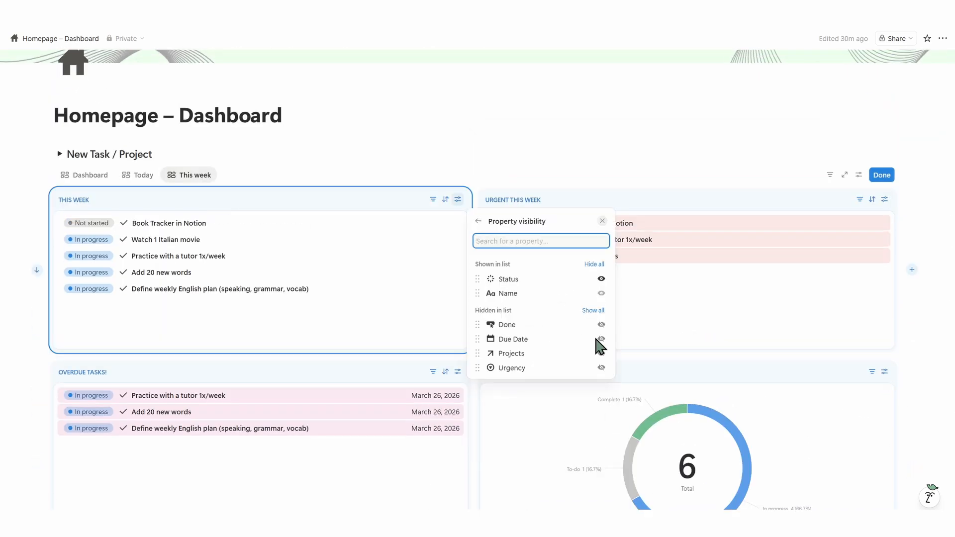
{"action": "left_click", "coordinate": [600, 337]}
{"action": "left_click", "coordinate": [444, 298]}
{"action": "left_click", "coordinate": [885, 199]}
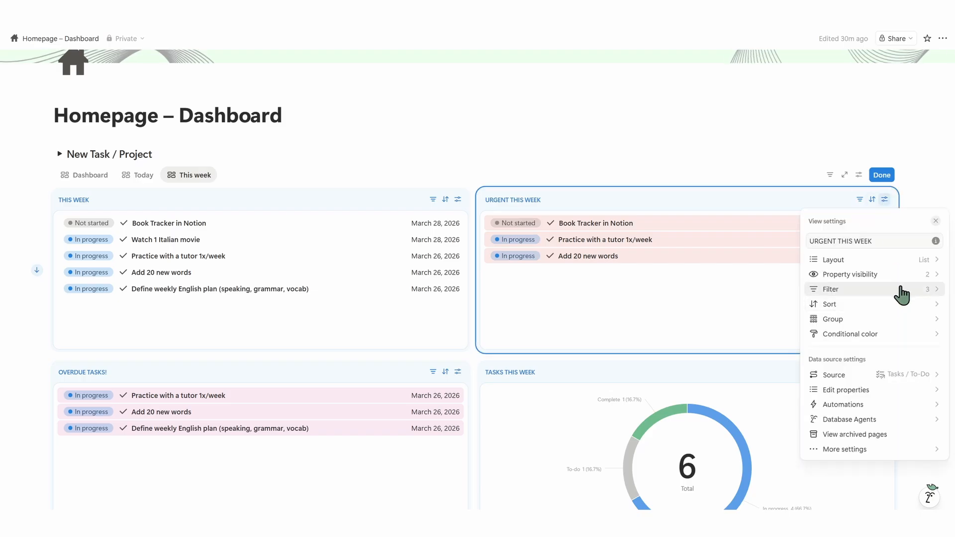
{"action": "left_click", "coordinate": [896, 273]}
{"action": "left_click", "coordinate": [934, 339]}
{"action": "left_click", "coordinate": [716, 320]}
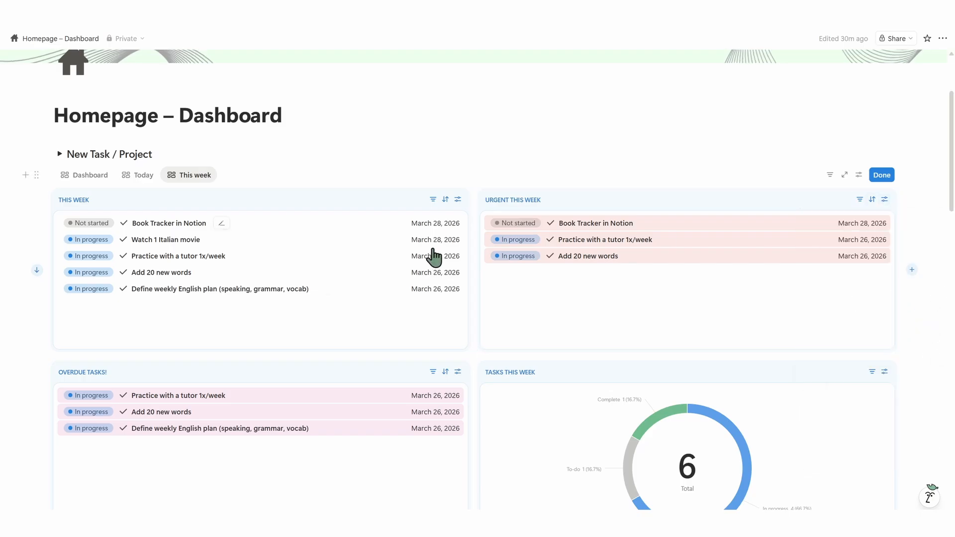
- Add the existing weekly CALENDAR view as a new row below the THIS WEEK and URGENT THIS WEEK lists, and make the row taller
{"action": "scroll", "coordinate": [557, 284], "scroll_direction": "down", "scroll_amount": 2}
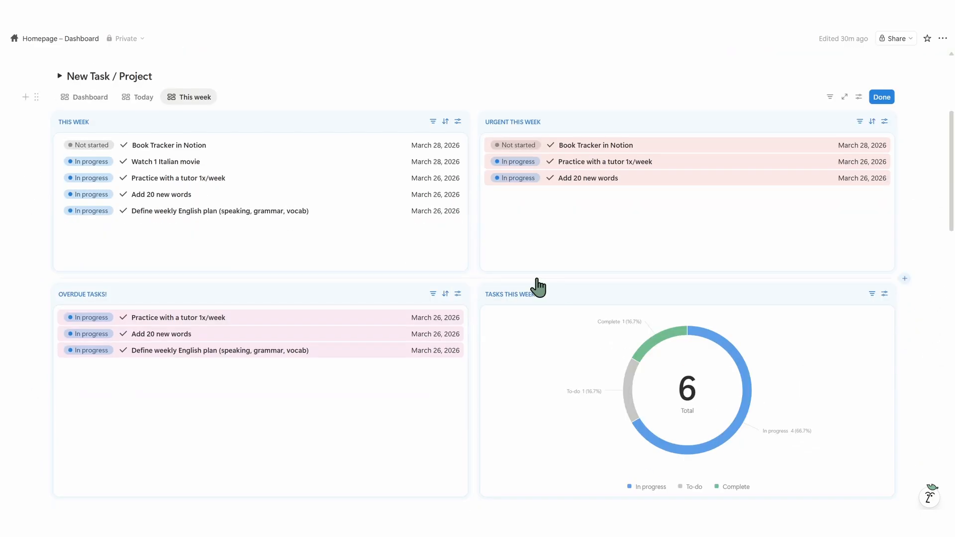
{"action": "left_click", "coordinate": [537, 279]}
{"action": "left_click", "coordinate": [830, 372]}
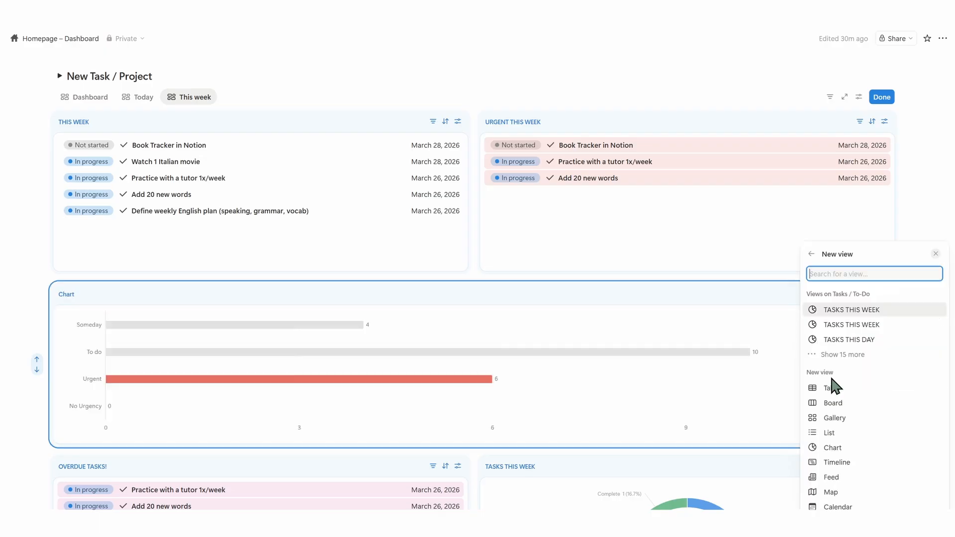
{"action": "left_click", "coordinate": [846, 354]}
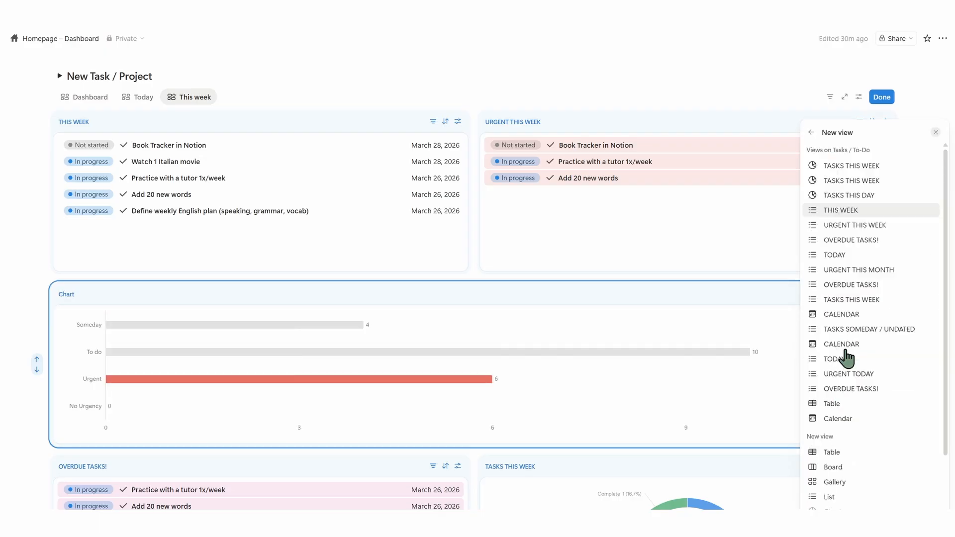
{"action": "left_click", "coordinate": [878, 321]}
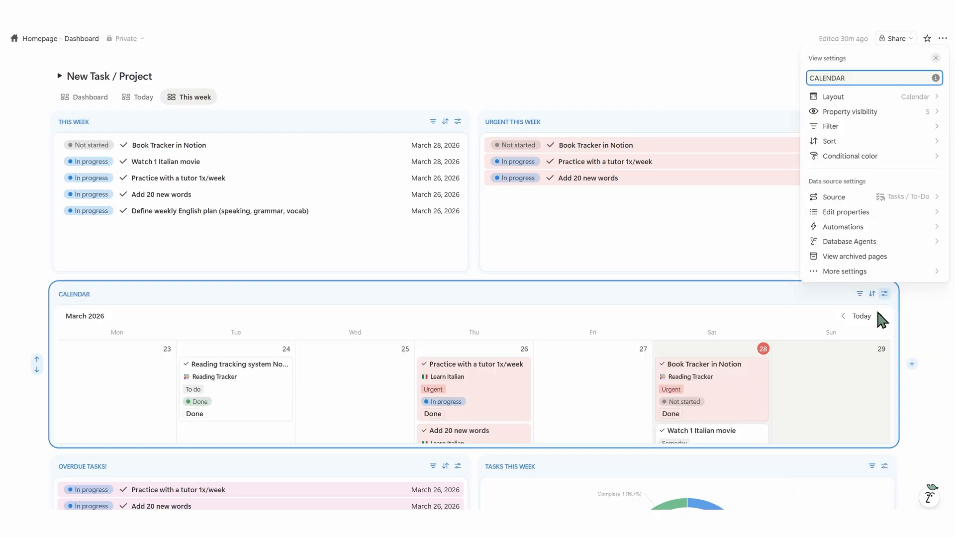
{"action": "left_click", "coordinate": [572, 451]}
{"action": "left_click_drag", "start_coordinate": [552, 464], "coordinate": [588, 254]}
{"action": "scroll", "coordinate": [590, 308], "scroll_direction": "down", "scroll_amount": 5}
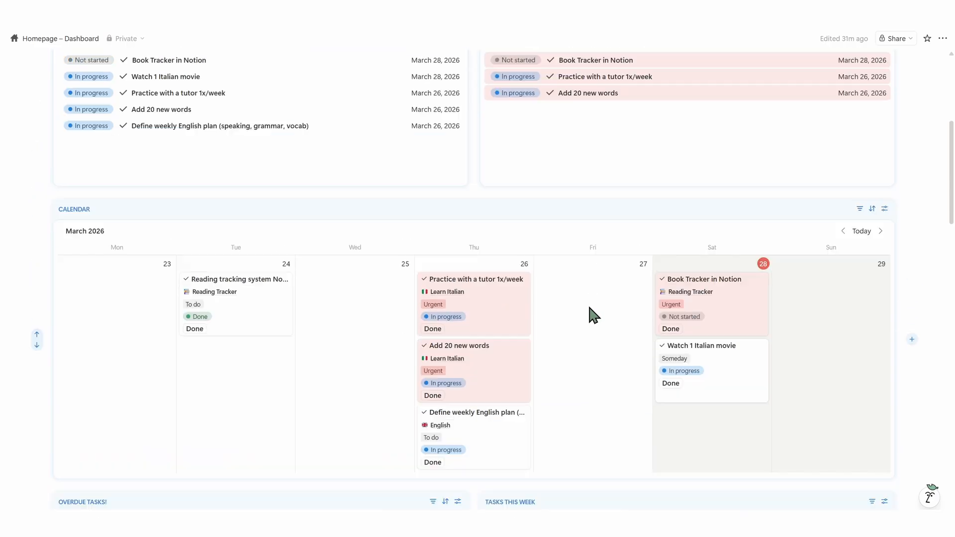
- Finish editing the This week dashboard, duplicate that dashboard view, and name the copy This month
{"action": "mouse_move", "coordinate": [505, 331]}
{"action": "left_mouse_down"}
{"action": "mouse_move", "coordinate": [504, 356]}
{"action": "mouse_move", "coordinate": [507, 344]}
{"action": "left_mouse_up"}
{"action": "scroll", "coordinate": [611, 299], "scroll_direction": "up", "scroll_amount": 6}
{"action": "scroll", "coordinate": [611, 299], "scroll_direction": "down", "scroll_amount": 11}
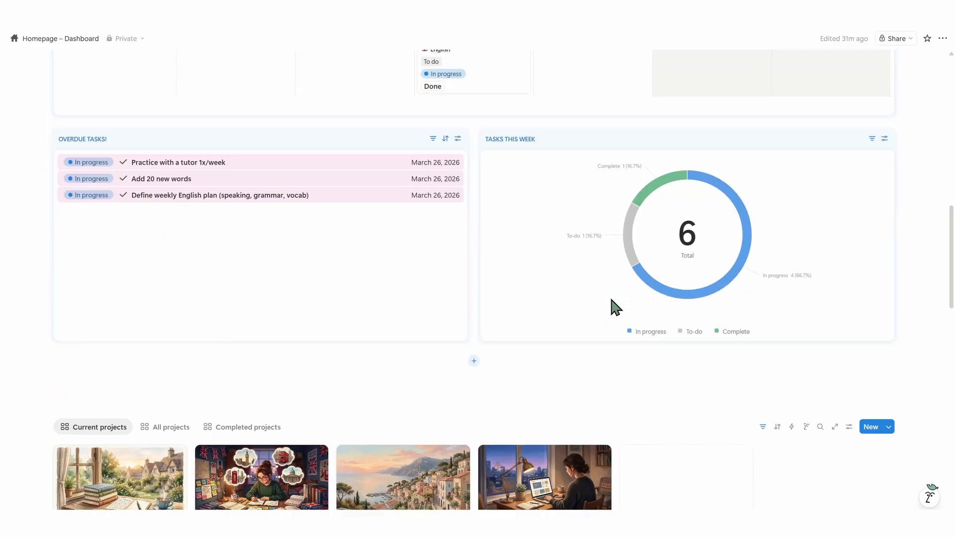
{"action": "scroll", "coordinate": [611, 299], "scroll_direction": "up", "scroll_amount": 10}
{"action": "scroll", "coordinate": [603, 270], "scroll_direction": "down", "scroll_amount": 5}
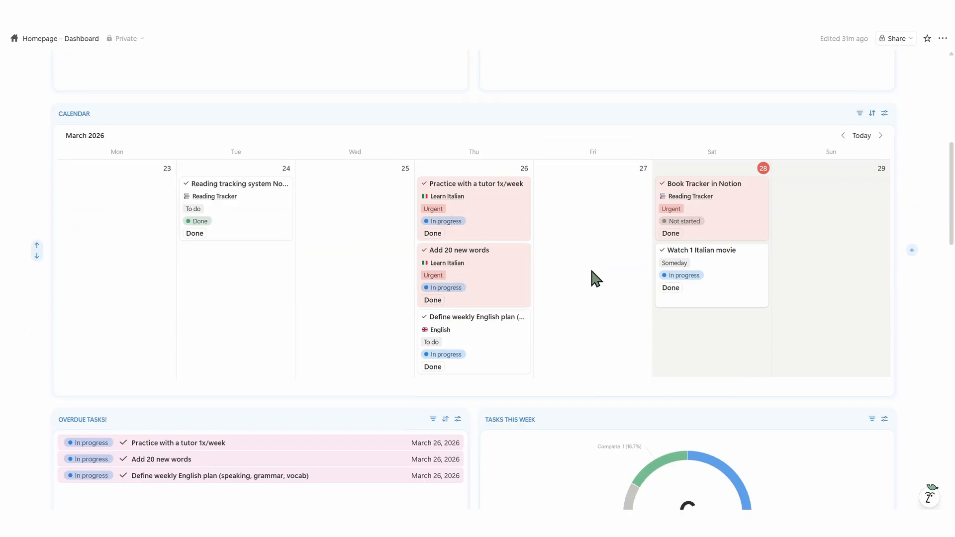
{"action": "scroll", "coordinate": [514, 242], "scroll_direction": "up", "scroll_amount": 5}
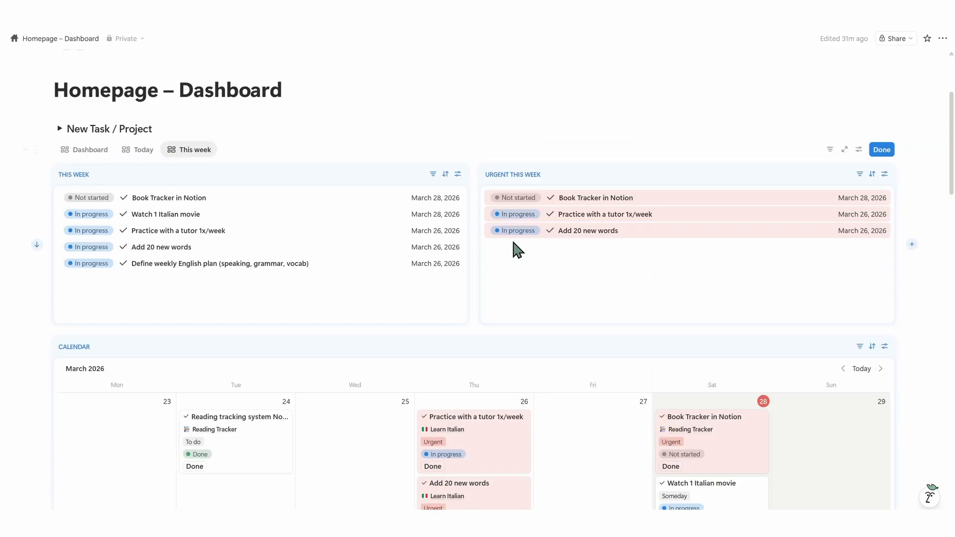
{"action": "left_click", "coordinate": [882, 150]}
{"action": "left_click", "coordinate": [192, 149]}
{"action": "left_click", "coordinate": [218, 231]}
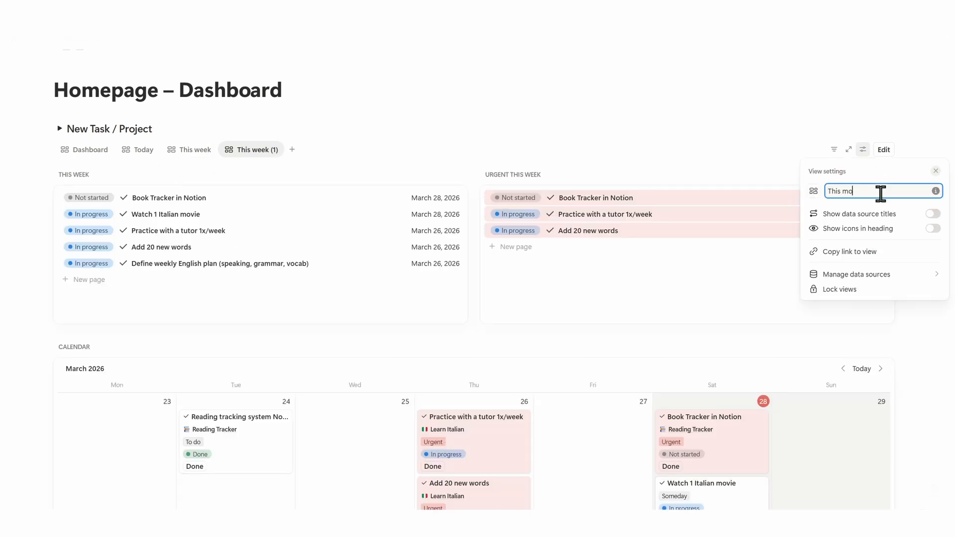
{"action": "left_click", "coordinate": [702, 155]}
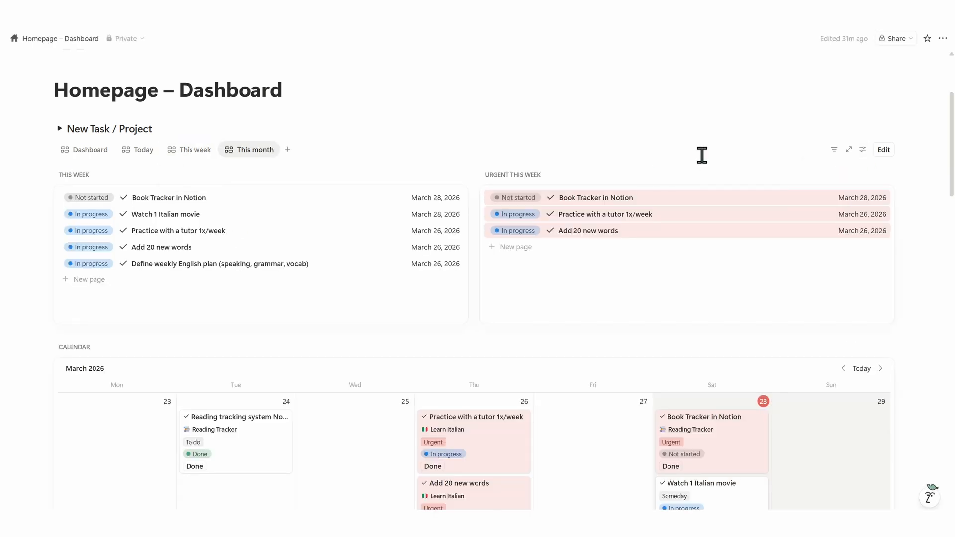
- In the This month dashboard, rename the THIS WEEK list as THIS MONTH and set its Due Date filter to this month
{"action": "left_click", "coordinate": [884, 149]}
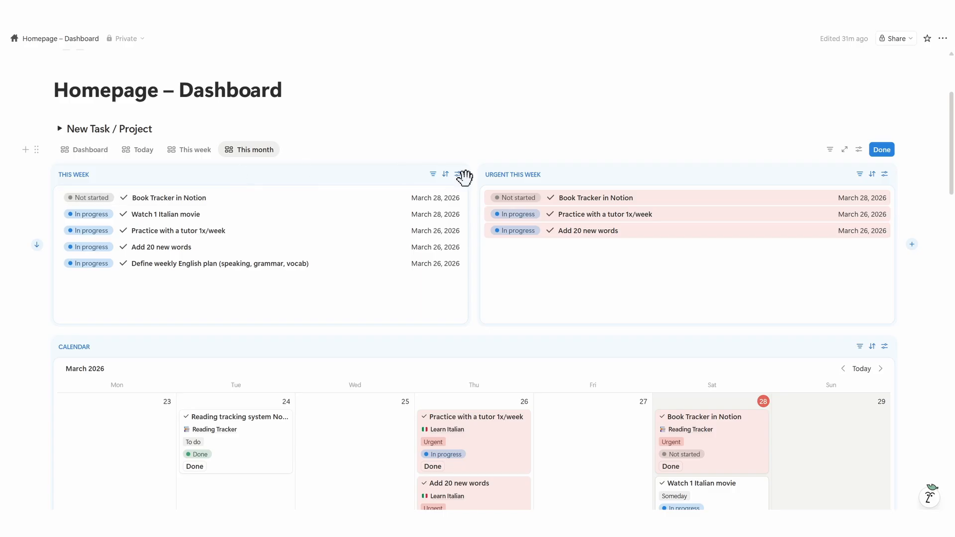
{"action": "left_click", "coordinate": [458, 174]}
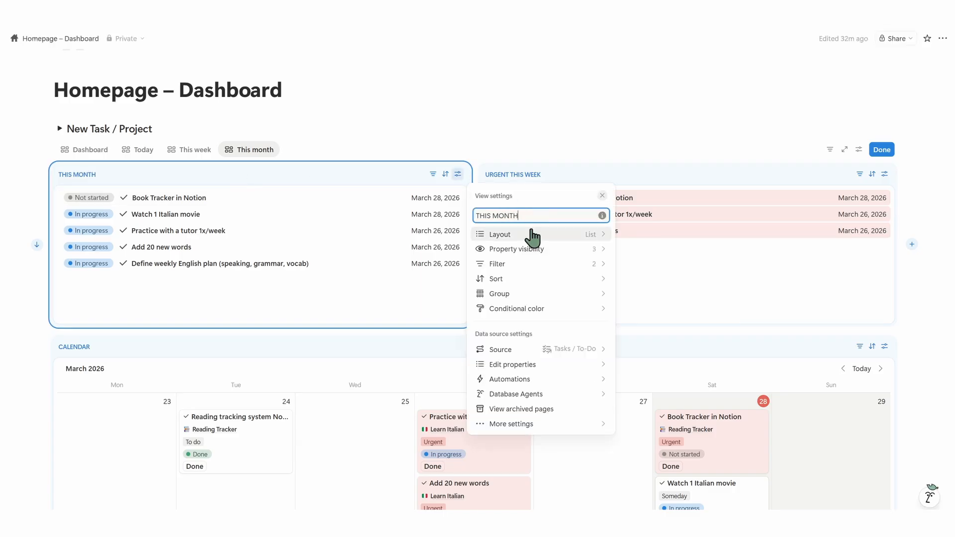
{"action": "left_click", "coordinate": [532, 263]}
{"action": "left_click", "coordinate": [547, 231]}
{"action": "left_click", "coordinate": [580, 264]}
{"action": "left_click", "coordinate": [596, 309]}
{"action": "left_click", "coordinate": [571, 233]}
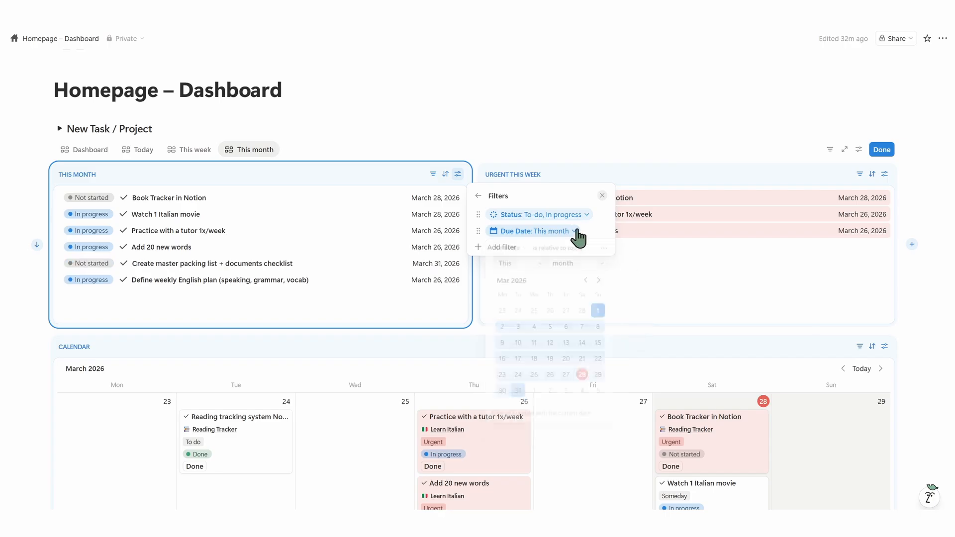
{"action": "left_click", "coordinate": [478, 195]}
{"action": "left_click", "coordinate": [617, 172]}
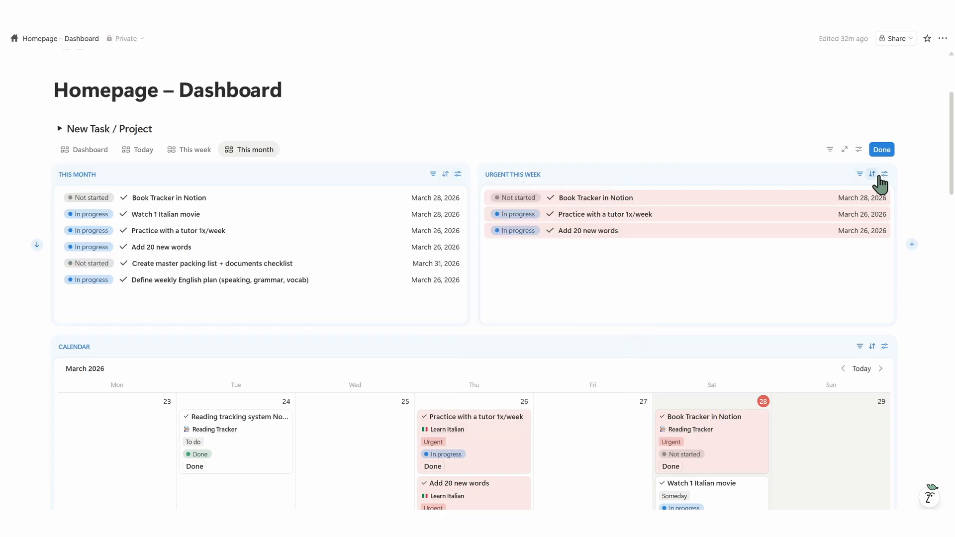
- Rename the URGENT THIS WEEK list as URGENT THIS MONTH and set its Due Date filter to this month
{"action": "left_click", "coordinate": [884, 175]}
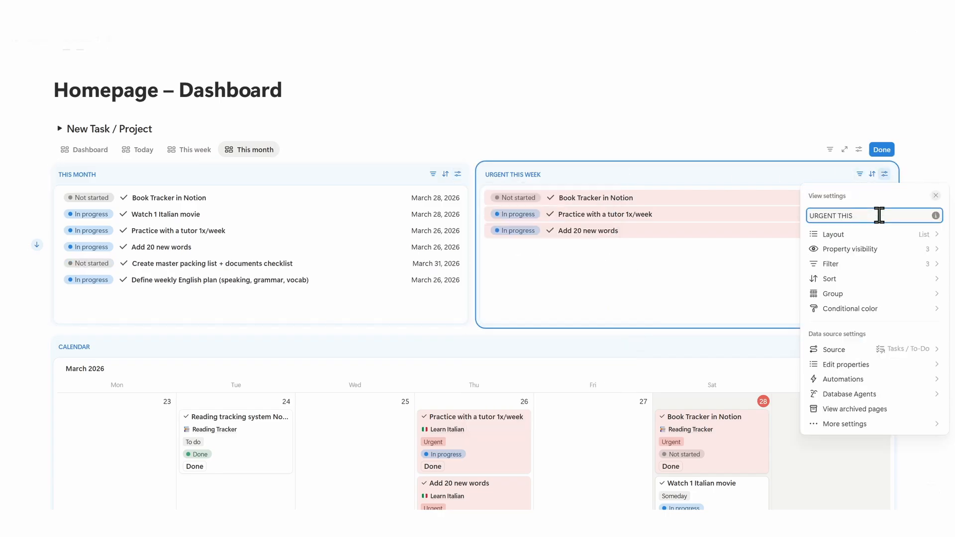
{"action": "left_click", "coordinate": [881, 264]}
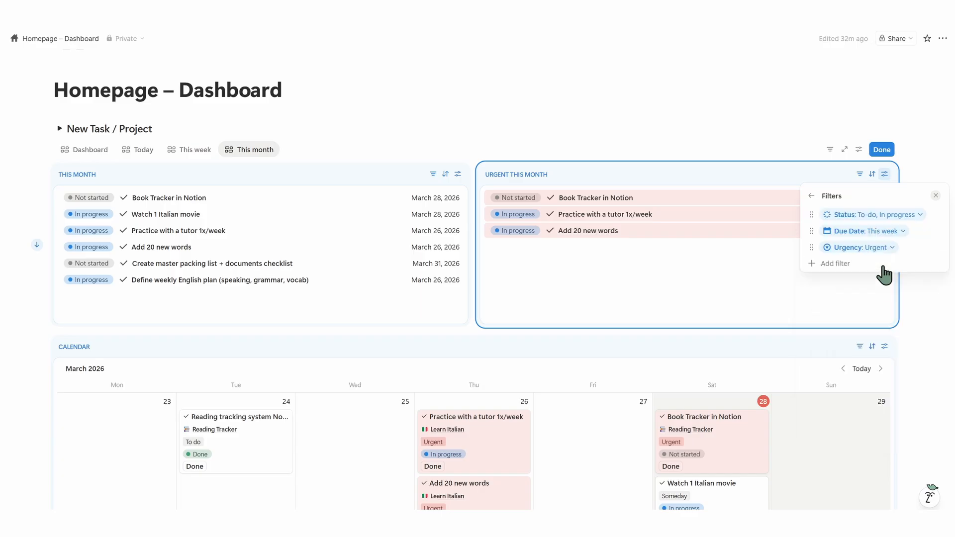
{"action": "left_click", "coordinate": [893, 231]}
{"action": "left_click", "coordinate": [904, 264]}
{"action": "left_click", "coordinate": [904, 310]}
{"action": "left_click", "coordinate": [823, 194]}
{"action": "left_click", "coordinate": [811, 196]}
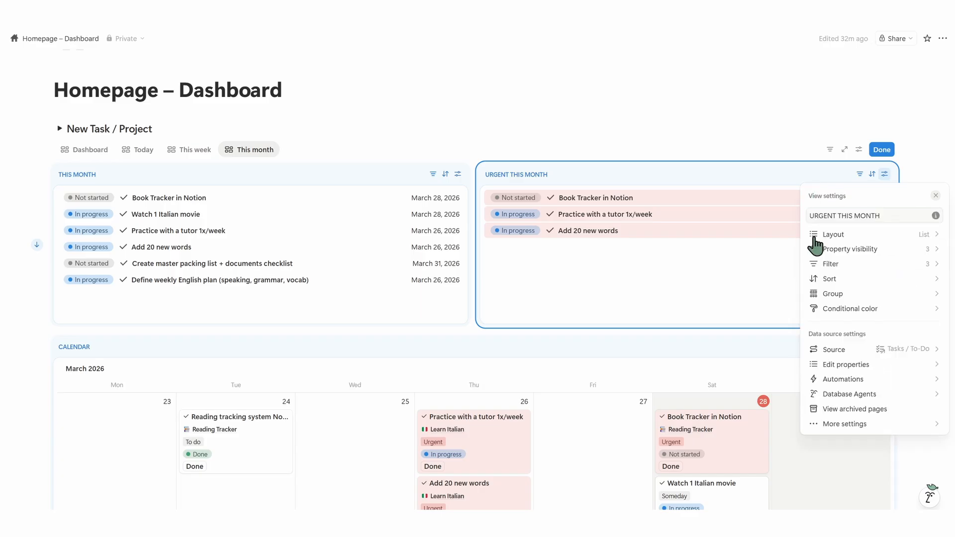
- Sort the URGENT THIS MONTH and THIS MONTH lists by Due Date in the This month dashboard
{"action": "left_click", "coordinate": [826, 279]}
{"action": "left_click", "coordinate": [863, 253]}
{"action": "left_click", "coordinate": [865, 261]}
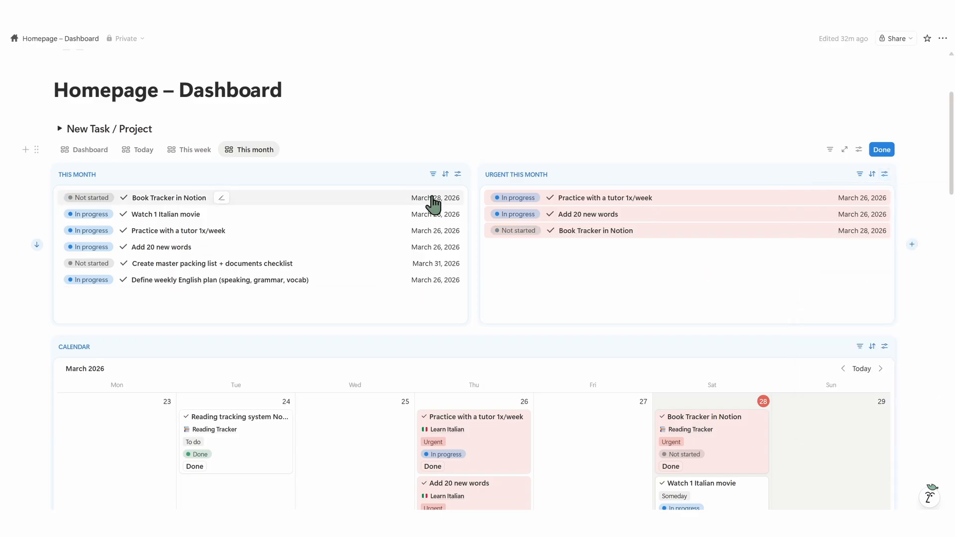
{"action": "left_click", "coordinate": [445, 173]}
{"action": "left_click", "coordinate": [504, 253]}
{"action": "left_click", "coordinate": [447, 296]}
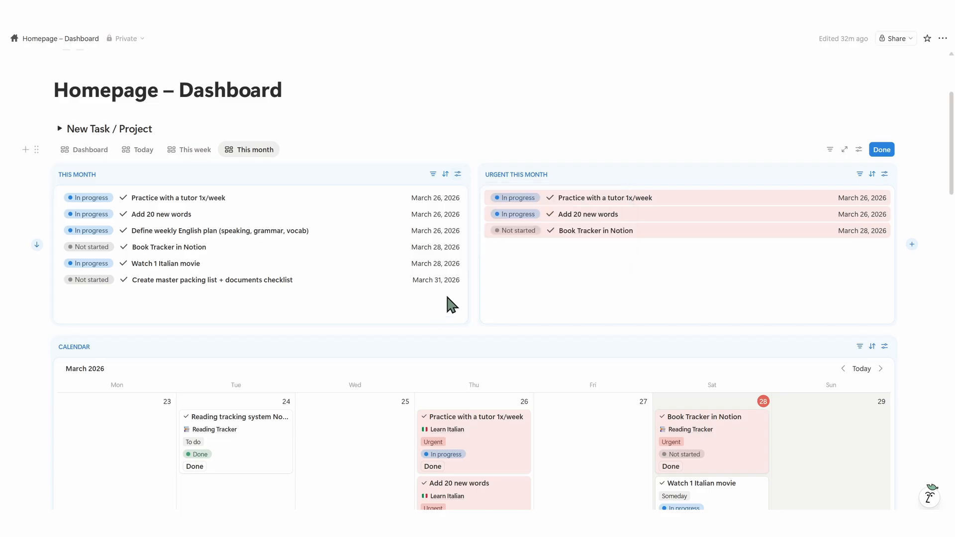
- Switch the This month dashboard's CALENDAR to show a whole month and make its row taller
{"action": "scroll", "coordinate": [446, 296], "scroll_direction": "down", "scroll_amount": 3}
{"action": "scroll", "coordinate": [704, 207], "scroll_direction": "up", "scroll_amount": 2}
{"action": "scroll", "coordinate": [704, 207], "scroll_direction": "down", "scroll_amount": 3}
{"action": "left_click", "coordinate": [884, 191]}
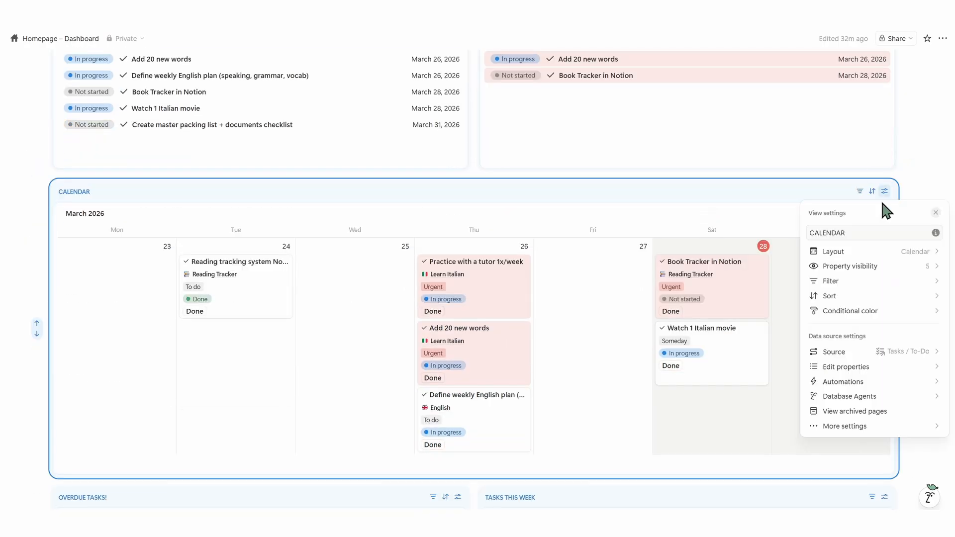
{"action": "left_click", "coordinate": [880, 309]}
{"action": "left_click", "coordinate": [901, 382]}
{"action": "left_click", "coordinate": [880, 397]}
{"action": "left_click", "coordinate": [640, 201]}
{"action": "scroll", "coordinate": [599, 185], "scroll_direction": "down", "scroll_amount": 6}
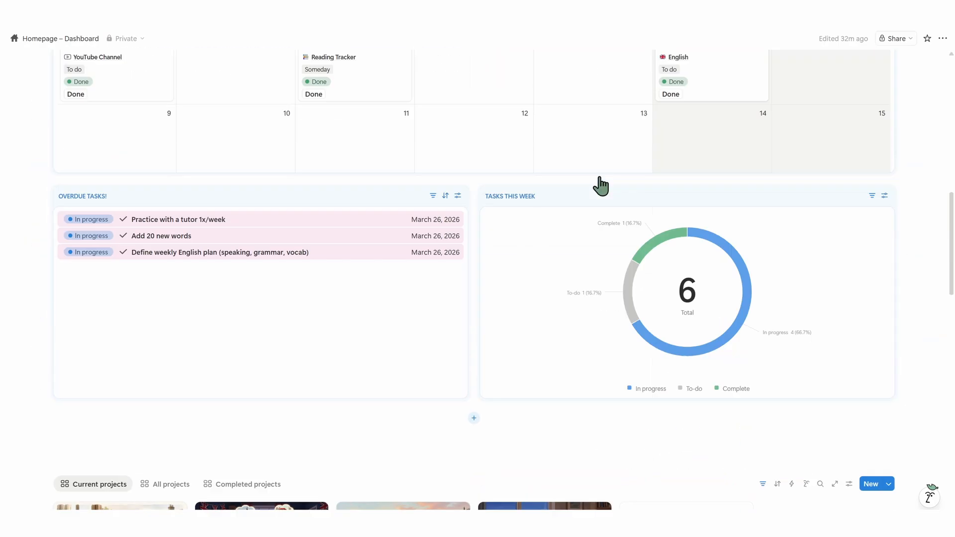
{"action": "scroll", "coordinate": [533, 201], "scroll_direction": "up", "scroll_amount": 2}
{"action": "scroll", "coordinate": [529, 194], "scroll_direction": "up", "scroll_amount": 3}
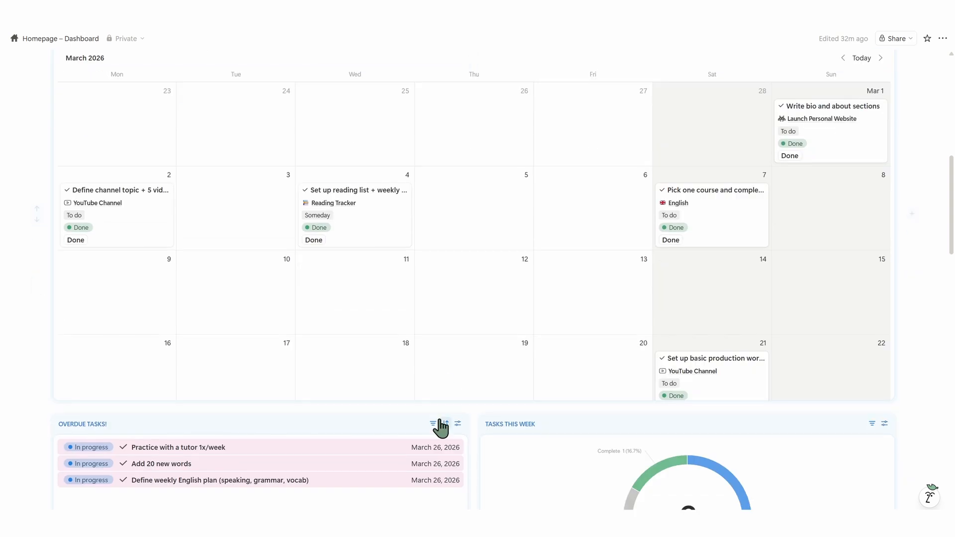
- Rename the TASKS THIS WEEK chart as TASKS THIS MONTH and set its Due Date filter to this month
{"action": "scroll", "coordinate": [490, 359], "scroll_direction": "down", "scroll_amount": 3}
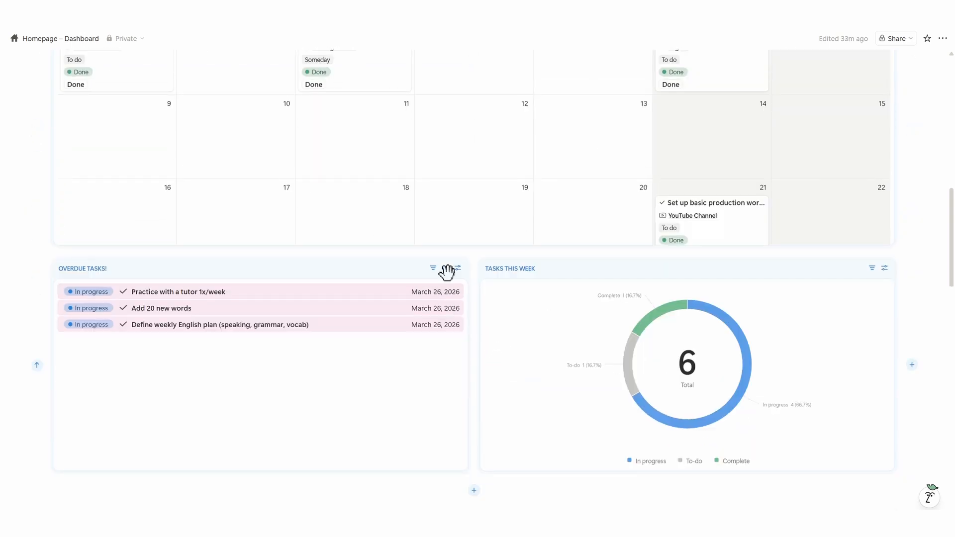
{"action": "left_click", "coordinate": [509, 268]}
{"action": "left_click", "coordinate": [547, 302]}
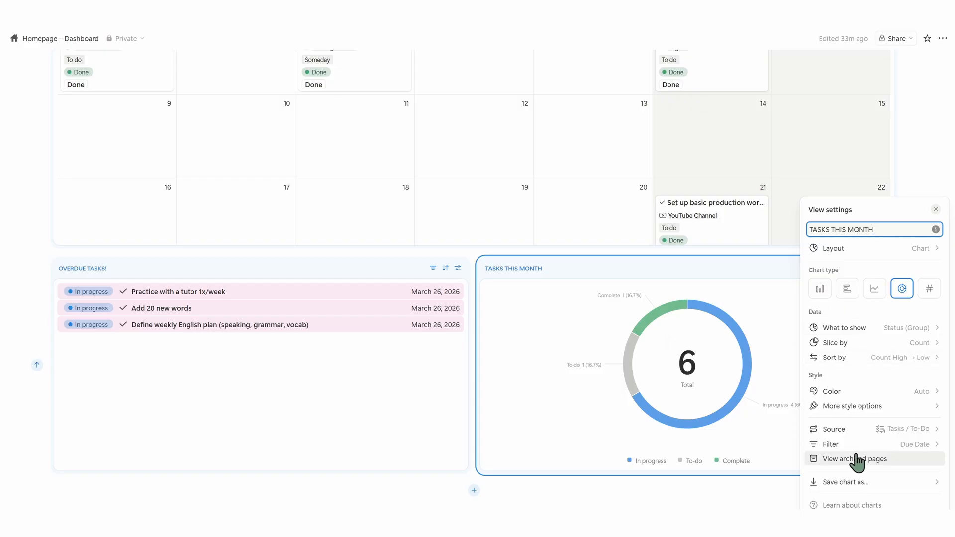
{"action": "left_click", "coordinate": [845, 444]}
{"action": "left_click", "coordinate": [895, 309]}
{"action": "left_click", "coordinate": [910, 342]}
{"action": "left_click", "coordinate": [910, 397]}
{"action": "left_click", "coordinate": [776, 330]}
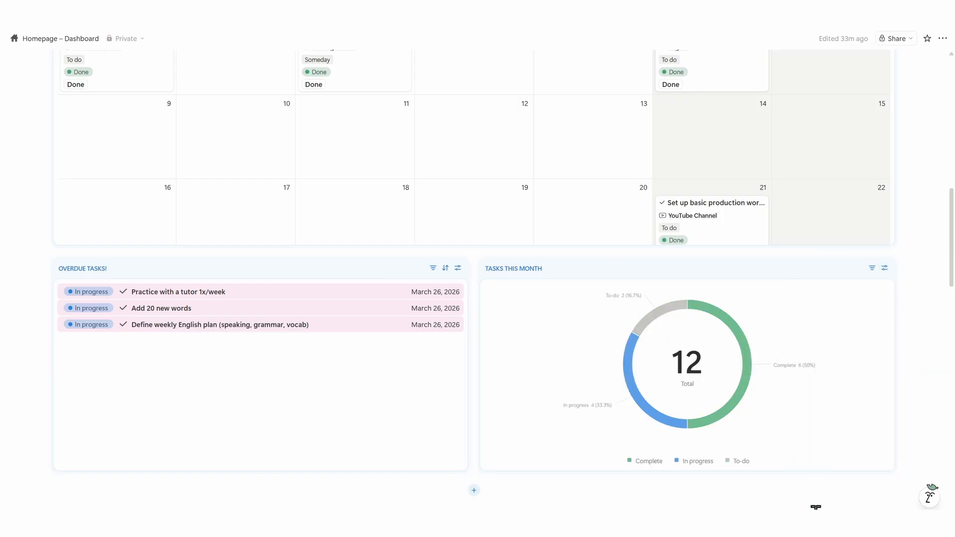
- Open the This week dashboard for editing and sort its THIS WEEK and URGENT THIS WEEK lists by Due Date
{"action": "scroll", "coordinate": [826, 402], "scroll_direction": "up", "scroll_amount": 10}
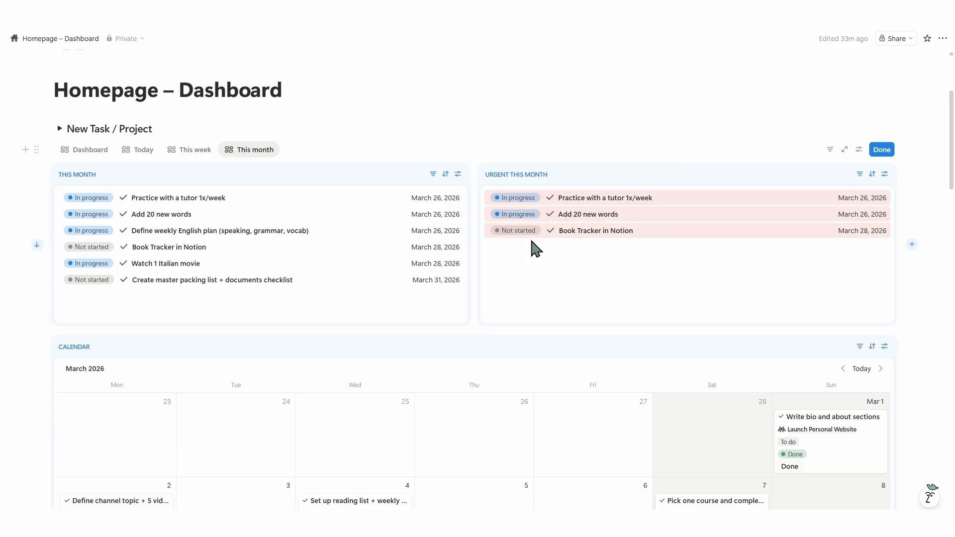
{"action": "scroll", "coordinate": [572, 243], "scroll_direction": "down", "scroll_amount": 6}
{"action": "scroll", "coordinate": [572, 244], "scroll_direction": "up", "scroll_amount": 8}
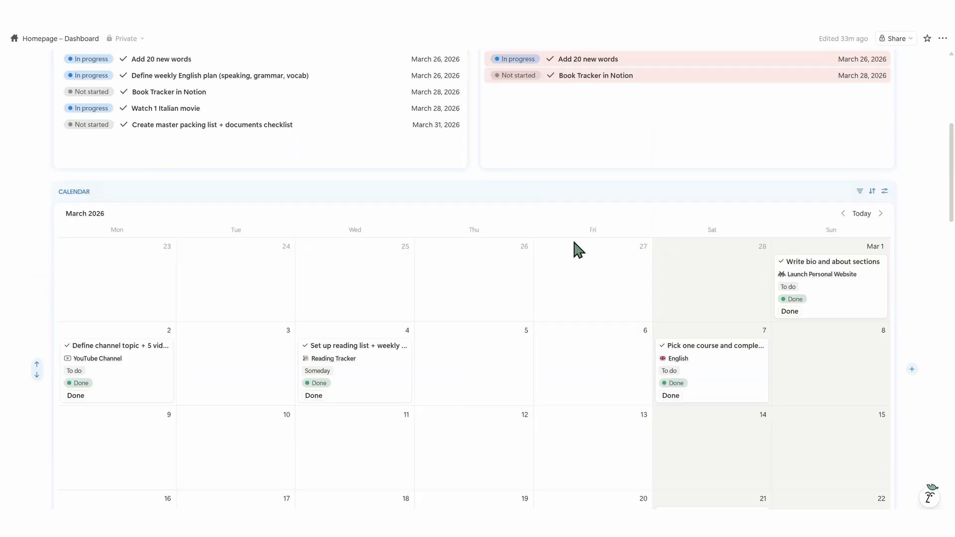
{"action": "left_click", "coordinate": [208, 227]}
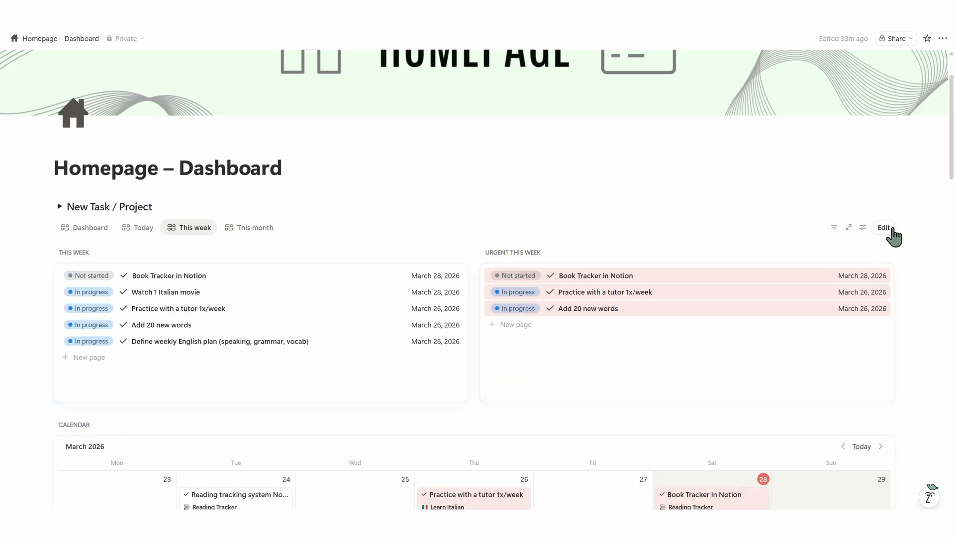
{"action": "left_click", "coordinate": [445, 253]}
{"action": "left_click", "coordinate": [528, 330]}
{"action": "left_click", "coordinate": [721, 368]}
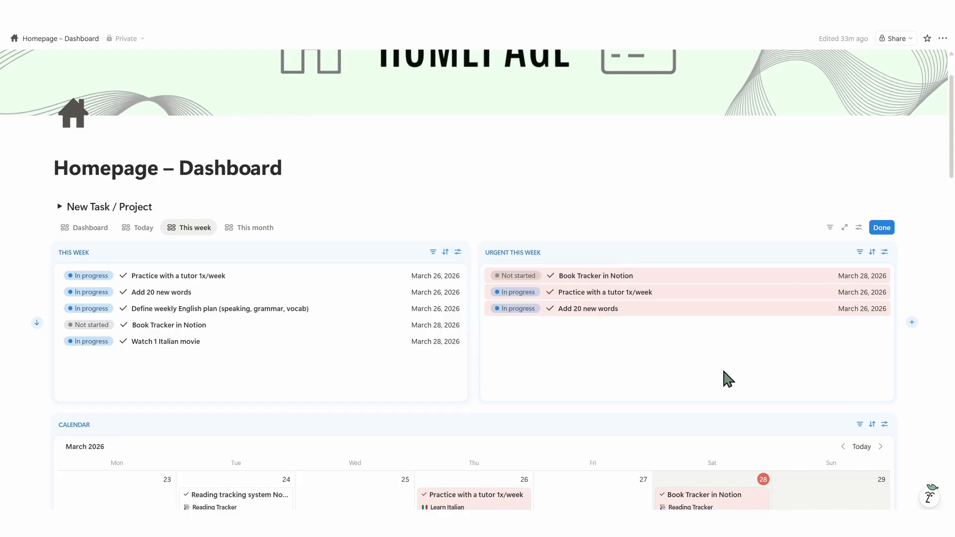
{"action": "left_click", "coordinate": [872, 252]}
{"action": "left_click", "coordinate": [837, 331]}
{"action": "left_click", "coordinate": [723, 353]}
- Sort the This week dashboard's OVERDUE TASKS! list by Due Date and finish editing that dashboard
{"action": "scroll", "coordinate": [722, 353], "scroll_direction": "down", "scroll_amount": 10}
{"action": "left_click", "coordinate": [445, 264]}
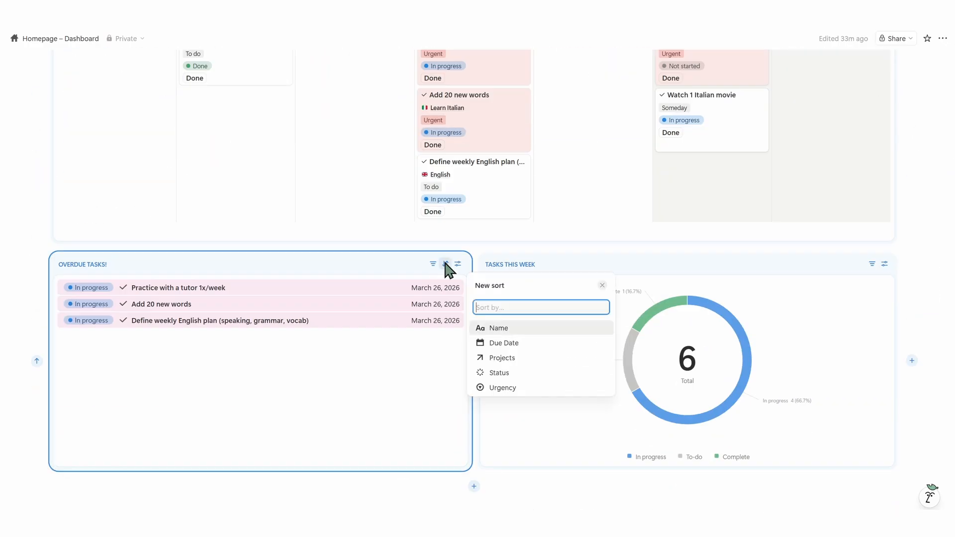
{"action": "left_click", "coordinate": [517, 339]}
{"action": "scroll", "coordinate": [597, 361], "scroll_direction": "up", "scroll_amount": 12}
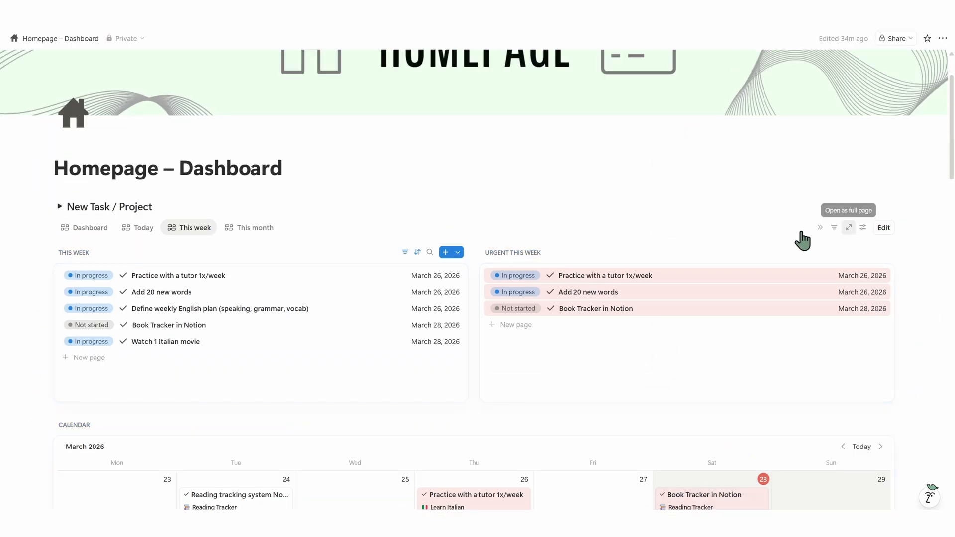
- Sort the This month dashboard's OVERDUE TASKS! list by Due Date and finish editing that dashboard
{"action": "scroll", "coordinate": [646, 249], "scroll_direction": "down", "scroll_amount": 10}
{"action": "left_click", "coordinate": [445, 268]}
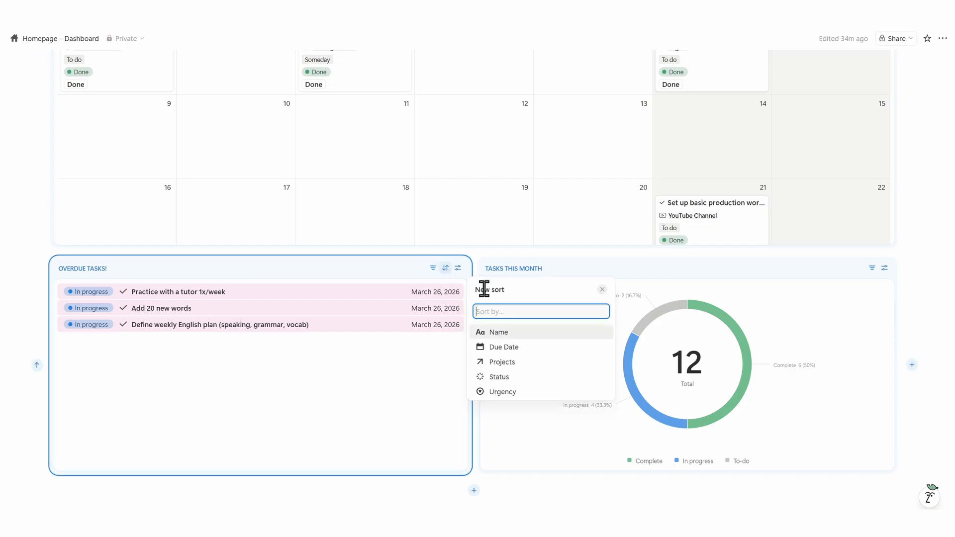
{"action": "left_click", "coordinate": [499, 345]}
{"action": "left_click", "coordinate": [412, 396]}
{"action": "scroll", "coordinate": [863, 268], "scroll_direction": "up", "scroll_amount": 10}
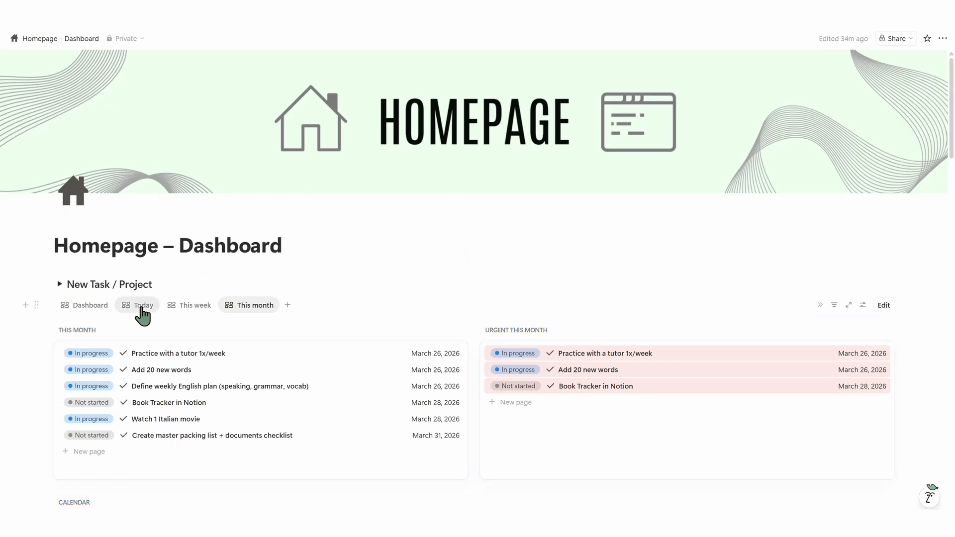
- Look over the Today view, and sort the TASKS THIS WEEK list in the main Dashboard view by Due Date
{"action": "left_click", "coordinate": [141, 308]}
{"action": "scroll", "coordinate": [627, 319], "scroll_direction": "down", "scroll_amount": 9}
{"action": "scroll", "coordinate": [630, 329], "scroll_direction": "up", "scroll_amount": 9}
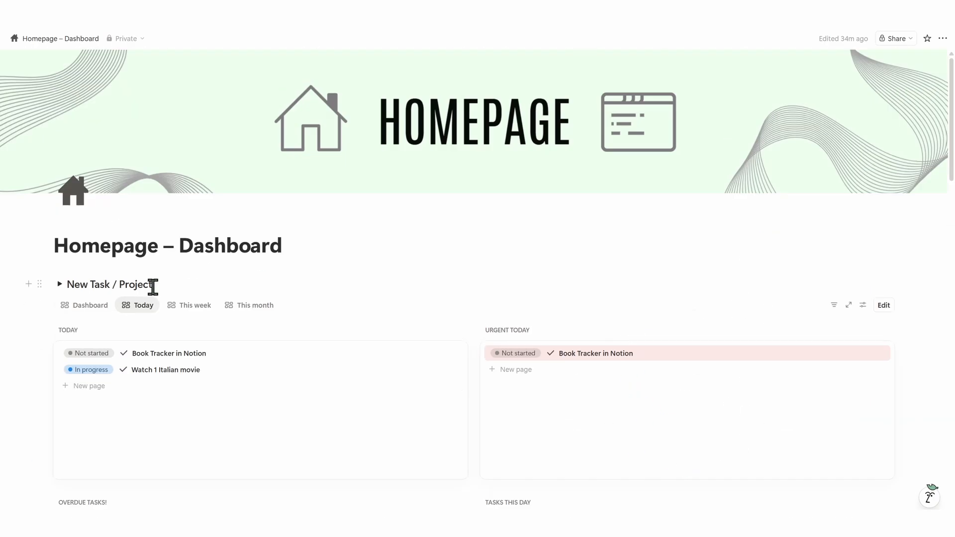
{"action": "left_click", "coordinate": [85, 305]}
{"action": "scroll", "coordinate": [565, 271], "scroll_direction": "down", "scroll_amount": 8}
{"action": "scroll", "coordinate": [597, 263], "scroll_direction": "up", "scroll_amount": 5}
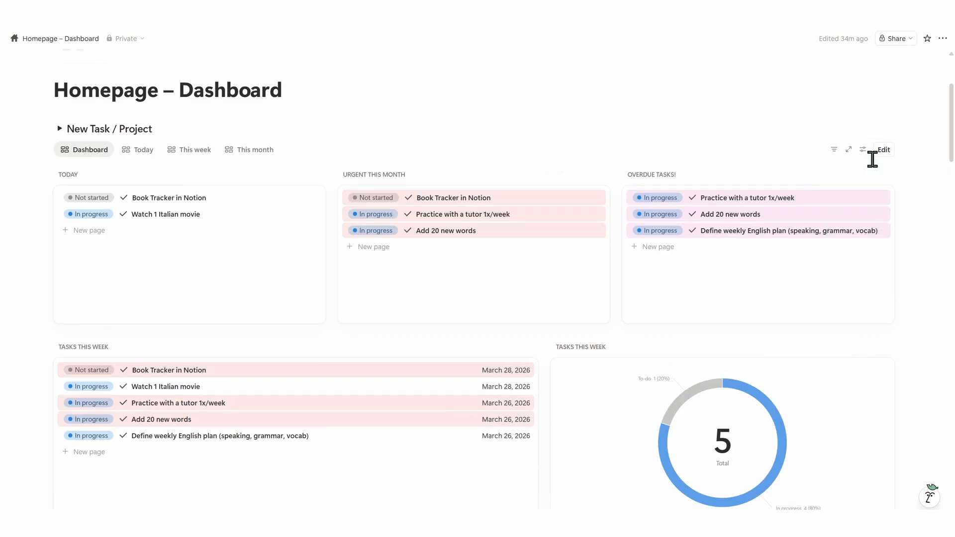
{"action": "left_click", "coordinate": [882, 149]}
{"action": "left_click", "coordinate": [516, 347]}
{"action": "left_click", "coordinate": [572, 140]}
{"action": "left_click", "coordinate": [475, 229]}
{"action": "scroll", "coordinate": [547, 228], "scroll_direction": "up", "scroll_amount": 6}
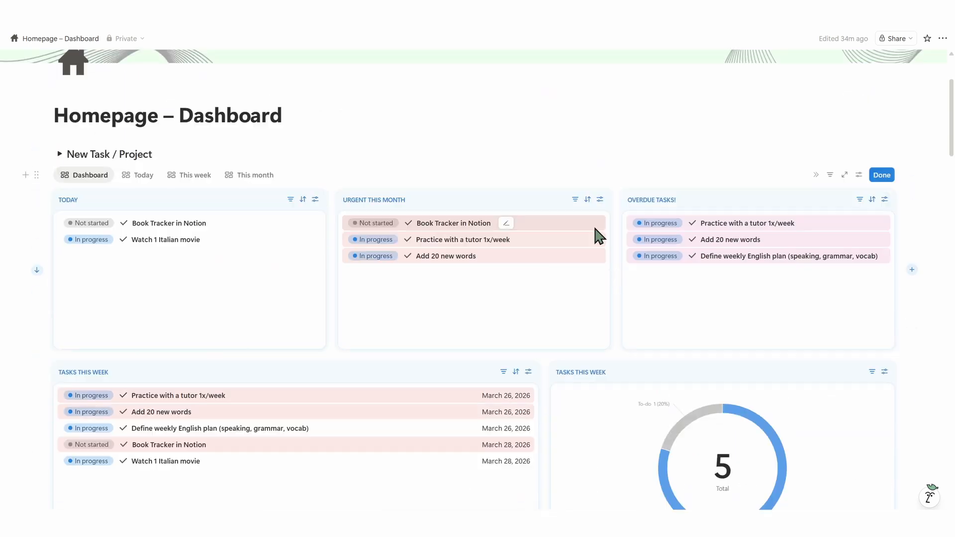
- Sort the URGENT THIS MONTH, OVERDUE TASKS! and TODAY lists of the main Dashboard view by Due Date
{"action": "left_click", "coordinate": [587, 200]}
{"action": "left_click", "coordinate": [641, 274]}
{"action": "left_click", "coordinate": [871, 199]}
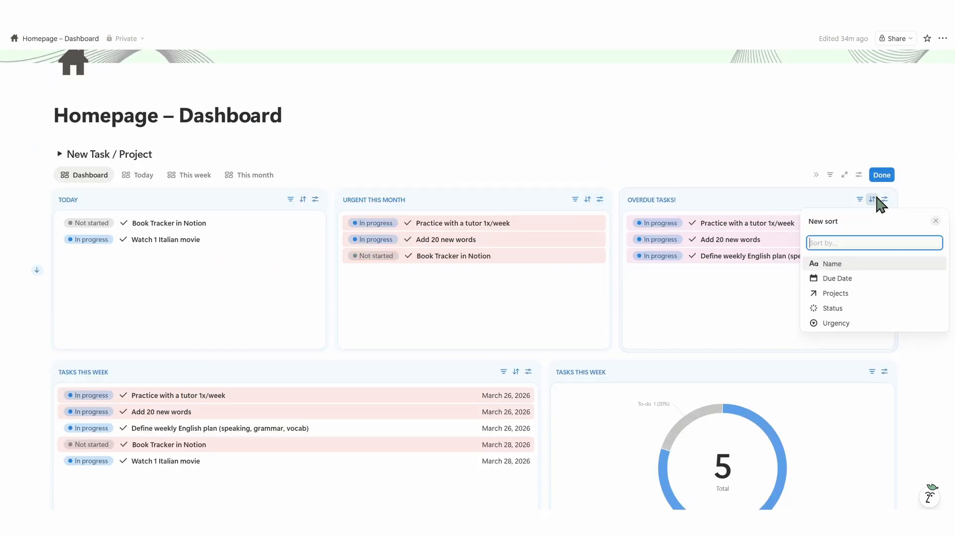
{"action": "left_click", "coordinate": [881, 283]}
{"action": "left_click", "coordinate": [691, 293]}
{"action": "left_click", "coordinate": [303, 199]}
{"action": "left_click", "coordinate": [424, 277]}
{"action": "left_click", "coordinate": [545, 323]}
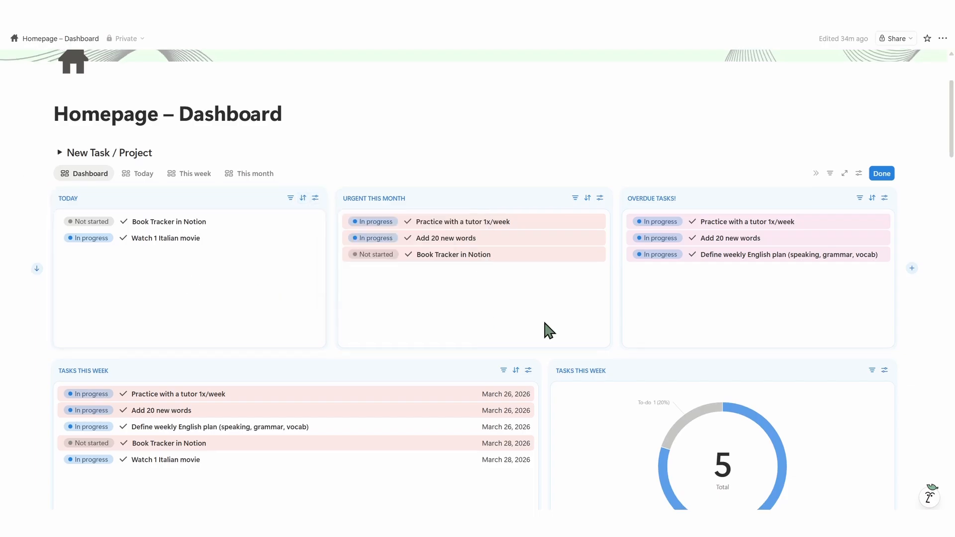
- Show the Due Date property in the main Dashboard view's URGENT THIS MONTH list
{"action": "scroll", "coordinate": [545, 323], "scroll_direction": "down", "scroll_amount": 9}
{"action": "scroll", "coordinate": [545, 323], "scroll_direction": "up", "scroll_amount": 11}
{"action": "scroll", "coordinate": [667, 327], "scroll_direction": "down", "scroll_amount": 3}
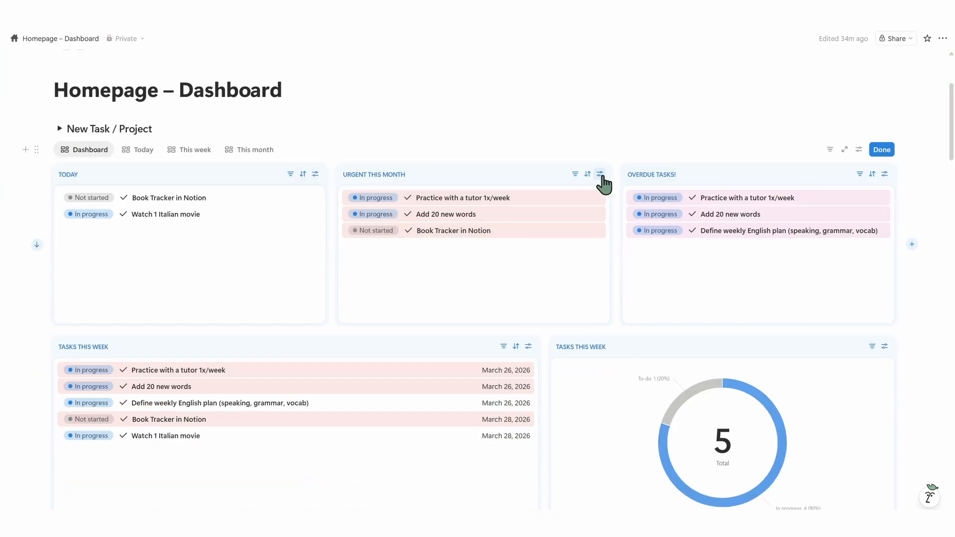
{"action": "left_click", "coordinate": [600, 174]}
{"action": "left_click", "coordinate": [642, 247]}
{"action": "left_click", "coordinate": [743, 314]}
{"action": "left_click", "coordinate": [517, 286]}
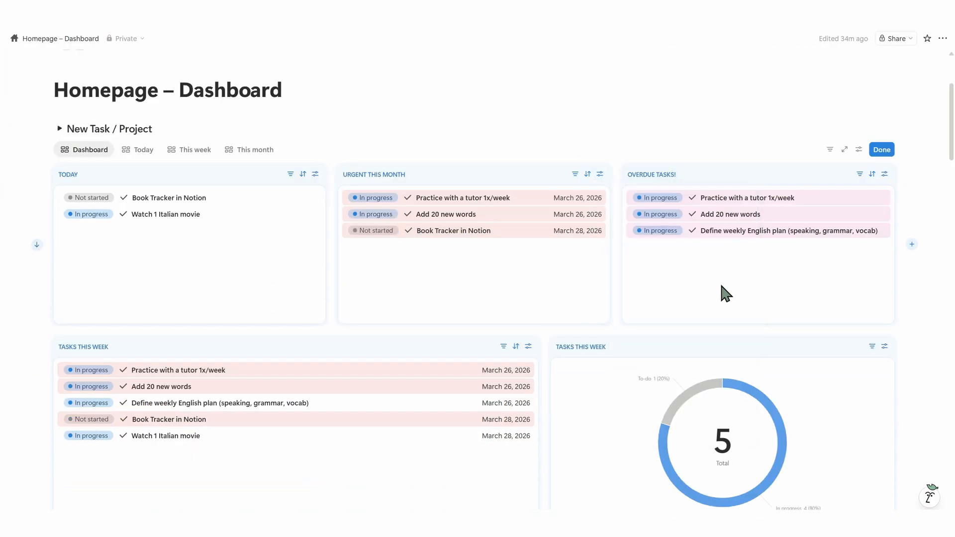
- Show the Due Date property in the main Dashboard view's OVERDUE TASKS! list and finish editing that dashboard
{"action": "left_click", "coordinate": [884, 174]}
{"action": "left_click", "coordinate": [867, 260]}
{"action": "left_click", "coordinate": [935, 318]}
{"action": "left_click", "coordinate": [746, 286]}
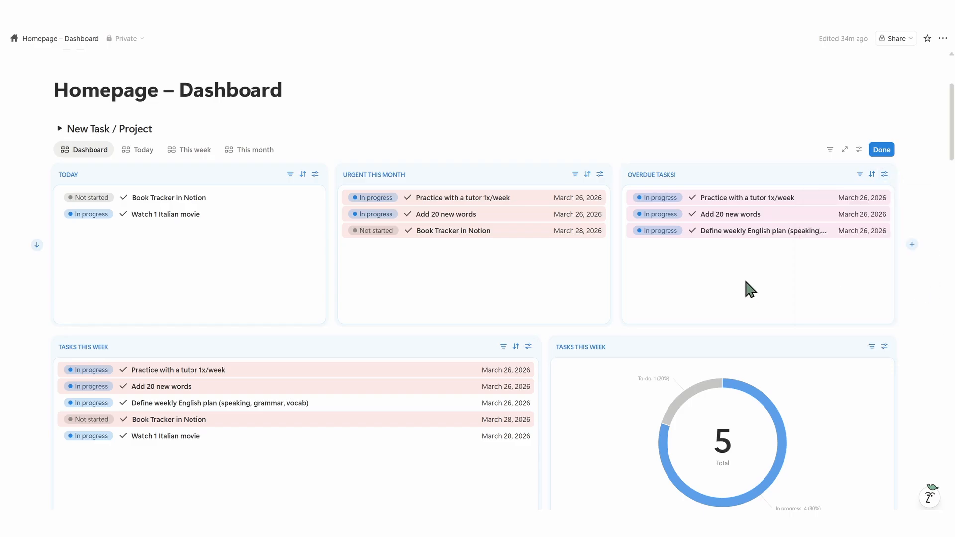
{"action": "scroll", "coordinate": [746, 286], "scroll_direction": "down", "scroll_amount": 3}
{"action": "scroll", "coordinate": [746, 286], "scroll_direction": "down", "scroll_amount": 5}
{"action": "scroll", "coordinate": [756, 278], "scroll_direction": "up", "scroll_amount": 15}
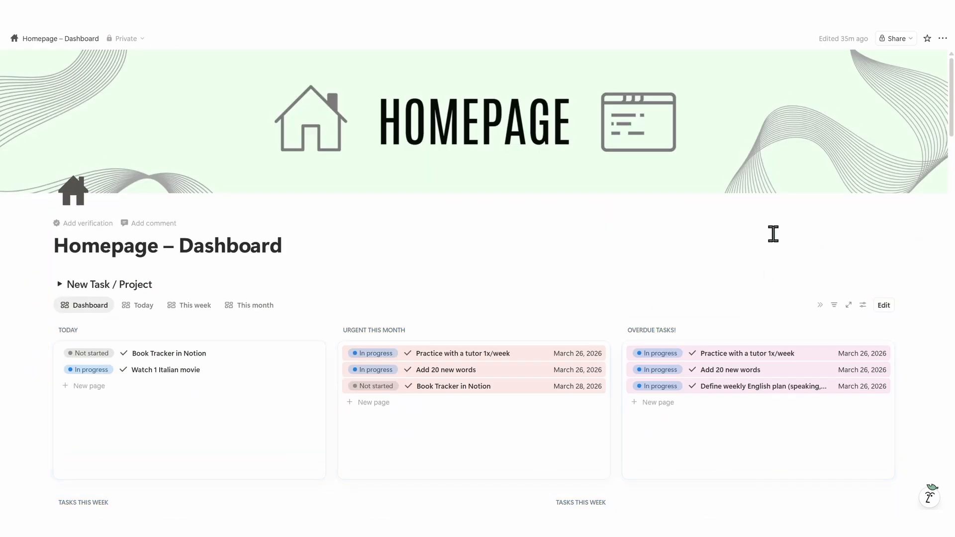
- Set Book Tracker in Notion to In progress in the URGENT THIS MONTH list and Add 20 new words to Done in OVERDUE TASKS!
{"action": "scroll", "coordinate": [773, 234], "scroll_direction": "down", "scroll_amount": 3}
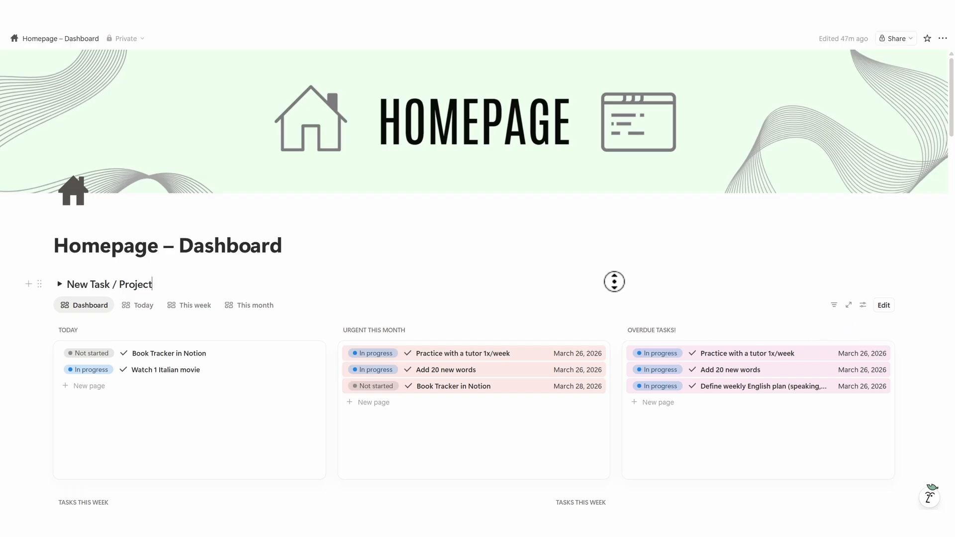
{"action": "scroll", "coordinate": [614, 282], "scroll_direction": "down", "scroll_amount": 1}
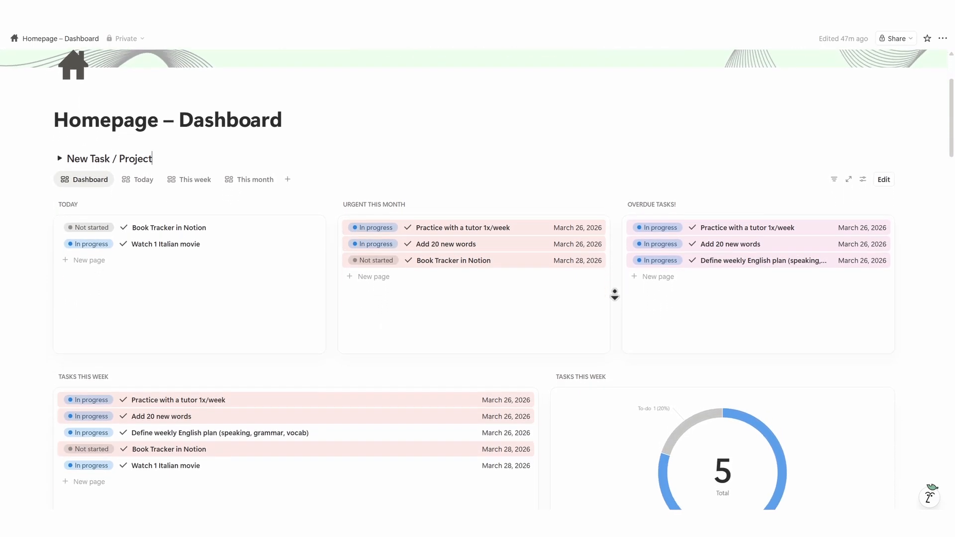
{"action": "middle_click", "coordinate": [615, 295]}
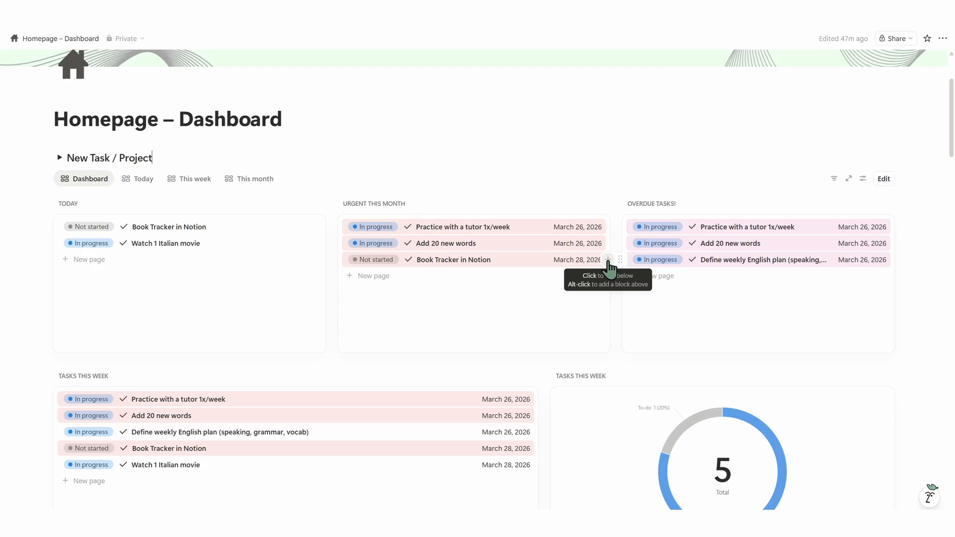
{"action": "left_click", "coordinate": [370, 260]}
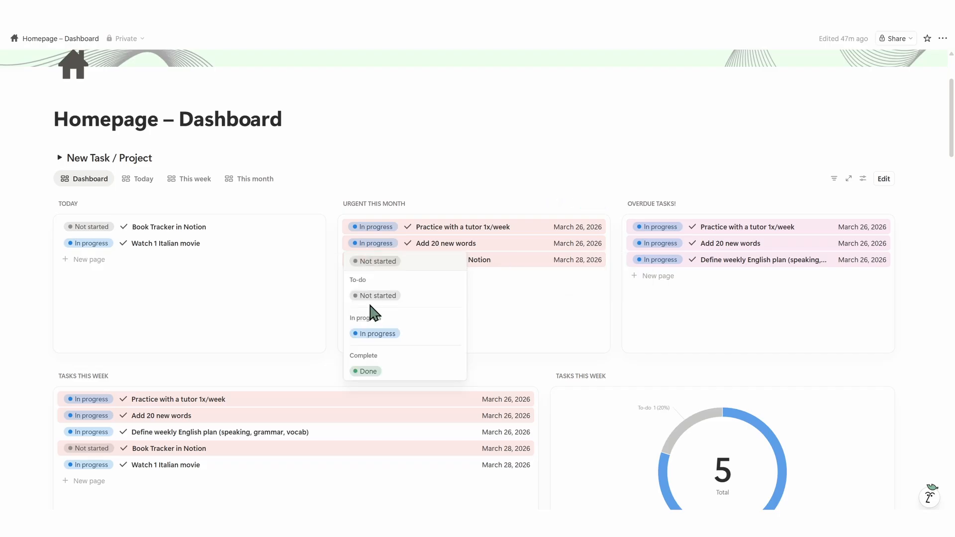
{"action": "left_click", "coordinate": [372, 334]}
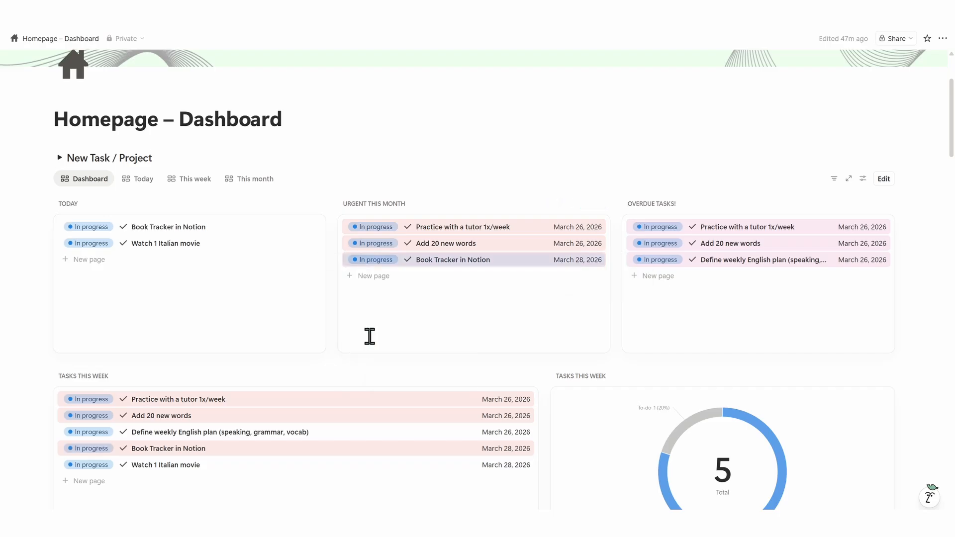
{"action": "left_click", "coordinate": [657, 243]}
{"action": "left_click", "coordinate": [651, 355]}
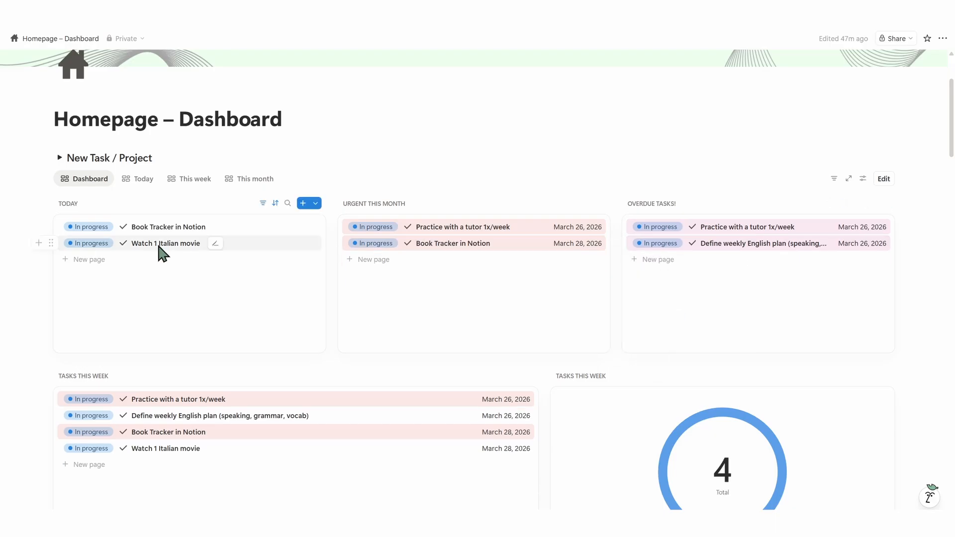
- Move the Watch 1 Italian movie task from the Today list into the Urgent This Month list
{"action": "left_click_drag", "start_coordinate": [158, 242], "coordinate": [443, 294]}
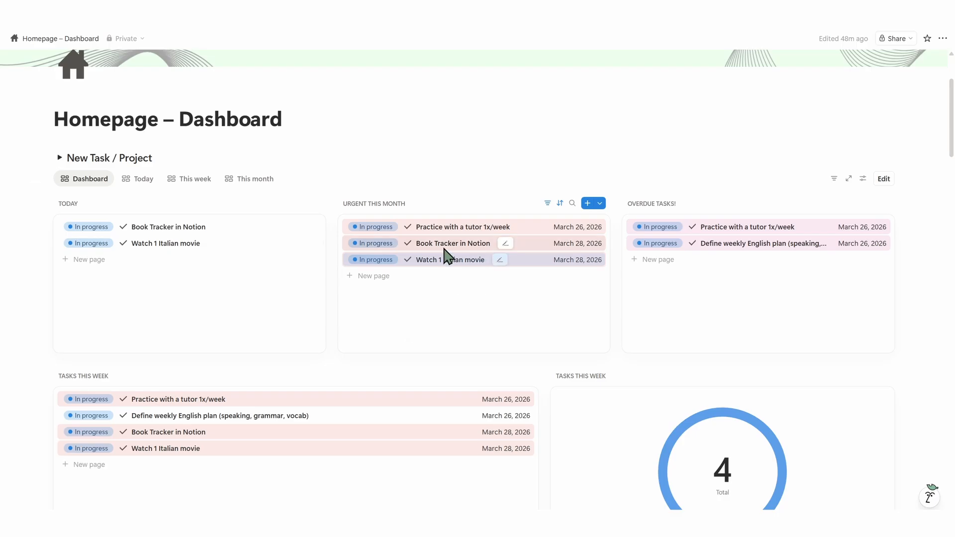
{"action": "scroll", "coordinate": [620, 296], "scroll_direction": "down", "scroll_amount": 3}
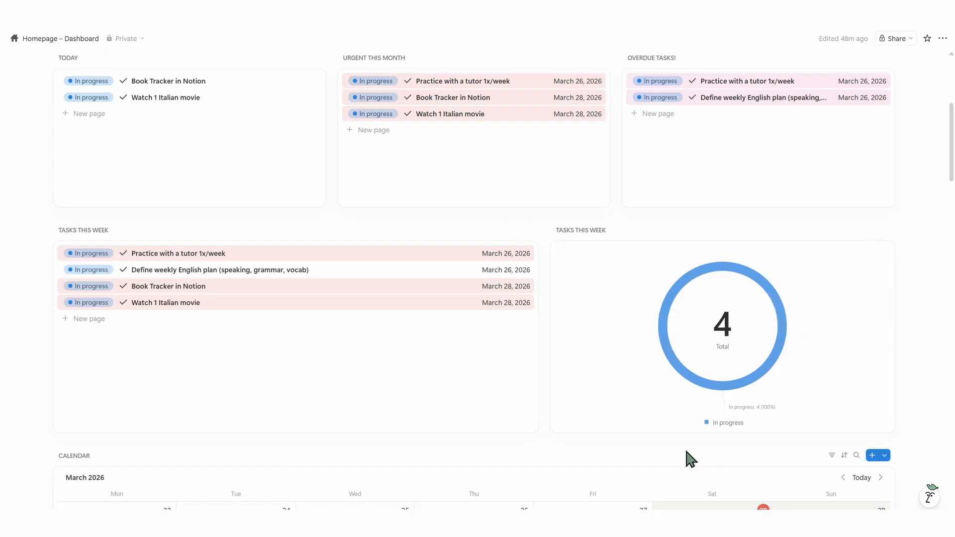
{"action": "scroll", "coordinate": [544, 325], "scroll_direction": "down", "scroll_amount": 6}
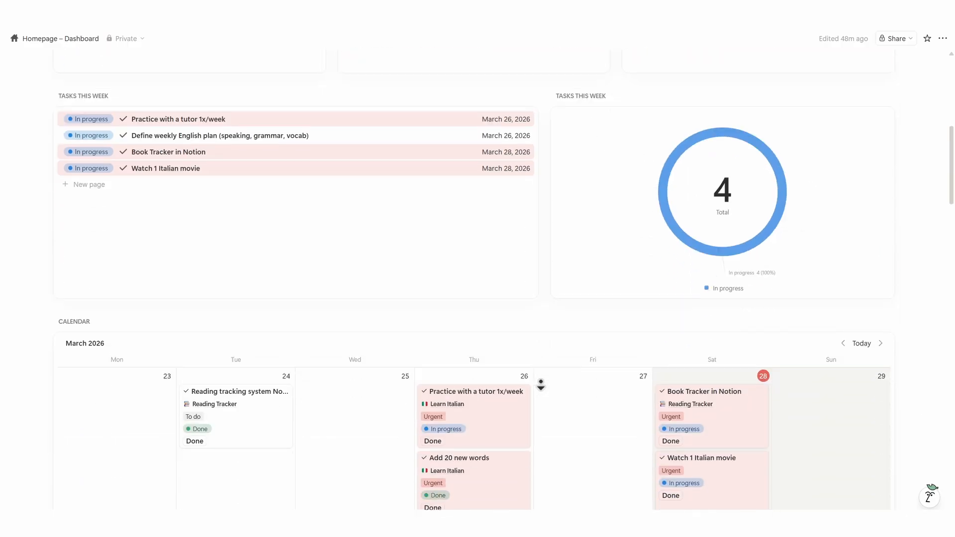
{"action": "scroll", "coordinate": [546, 312], "scroll_direction": "up", "scroll_amount": 1}
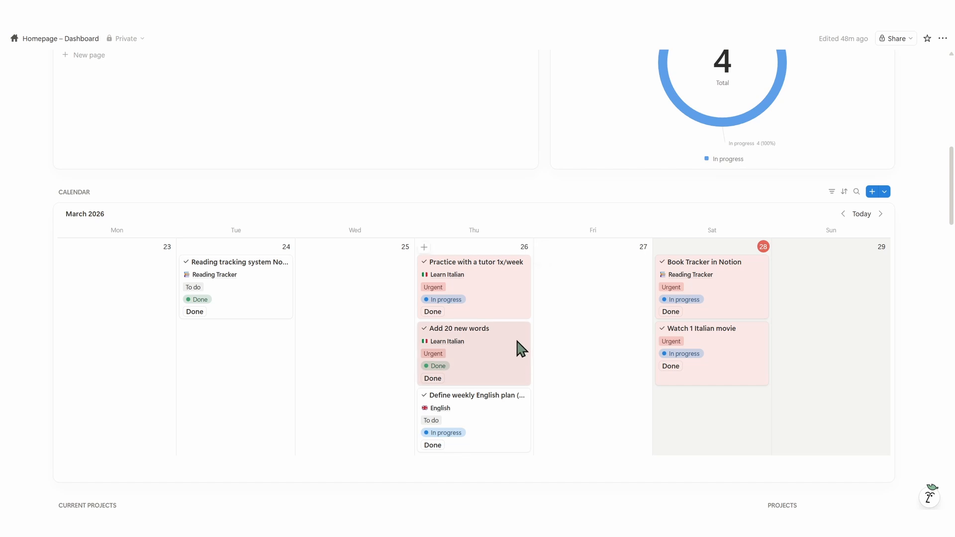
- Reschedule the Add 20 new words task to March 28 in the weekly calendar
{"action": "left_click_drag", "start_coordinate": [550, 350], "coordinate": [640, 347]}
{"action": "left_click_drag", "start_coordinate": [606, 307], "coordinate": [722, 246]}
{"action": "left_click", "coordinate": [599, 321]}
- Set the urgency of the Add 20 new words task to To do
{"action": "left_click", "coordinate": [739, 401]}
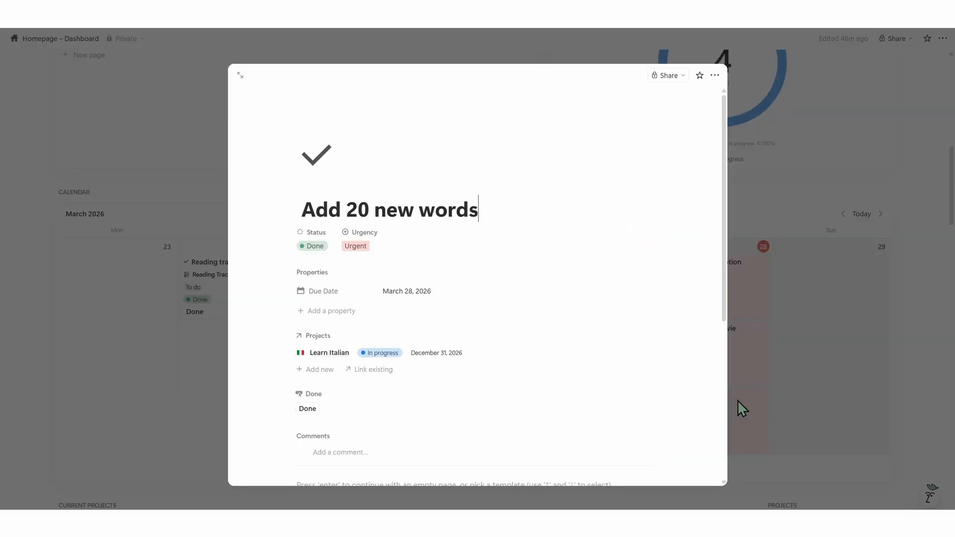
{"action": "left_click", "coordinate": [738, 401]}
{"action": "left_click", "coordinate": [681, 424]}
{"action": "left_click", "coordinate": [354, 245]}
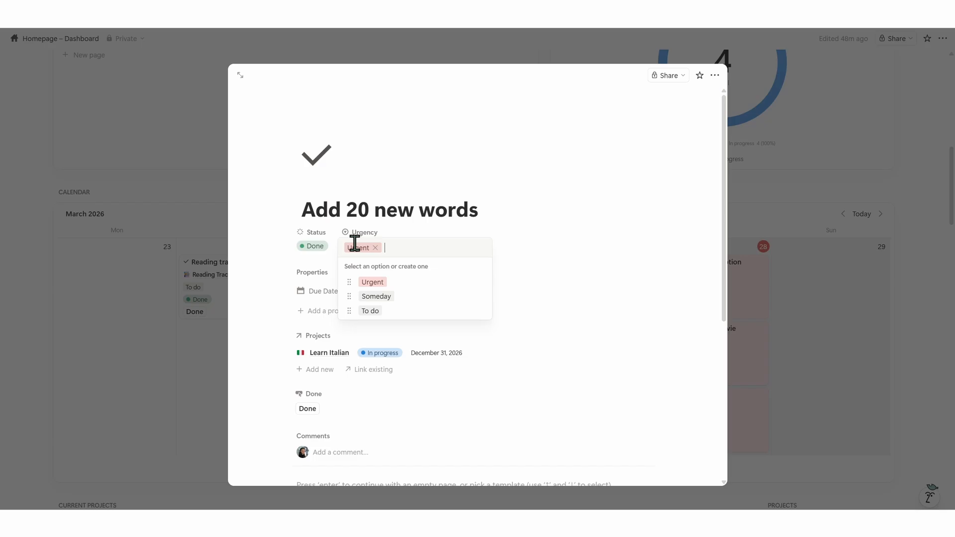
{"action": "left_click", "coordinate": [385, 318]}
{"action": "left_click", "coordinate": [845, 387]}
- Examine the projects behind the In progress, Not started and Done bars of the Projects chart
{"action": "scroll", "coordinate": [828, 388], "scroll_direction": "down", "scroll_amount": 3}
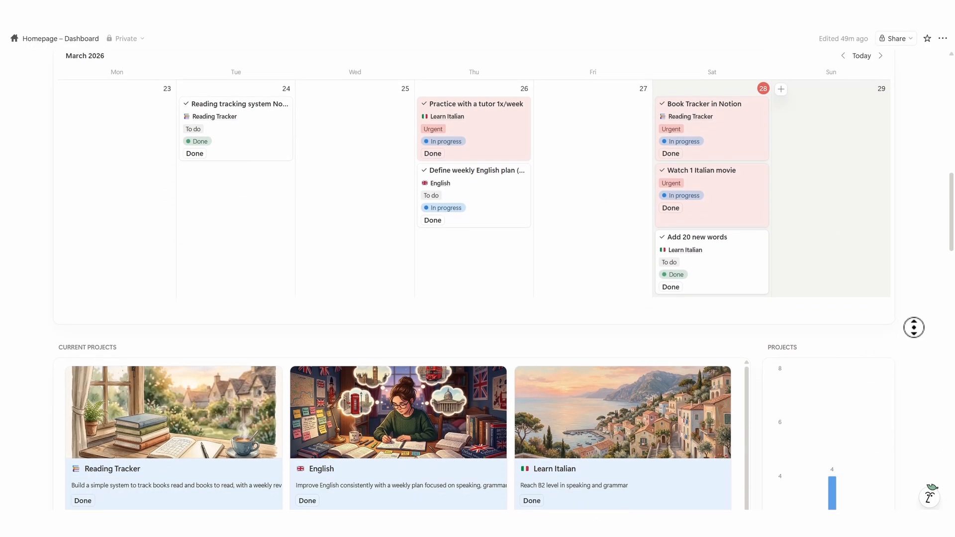
{"action": "scroll", "coordinate": [914, 327], "scroll_direction": "down", "scroll_amount": 4}
{"action": "left_click", "coordinate": [834, 386]}
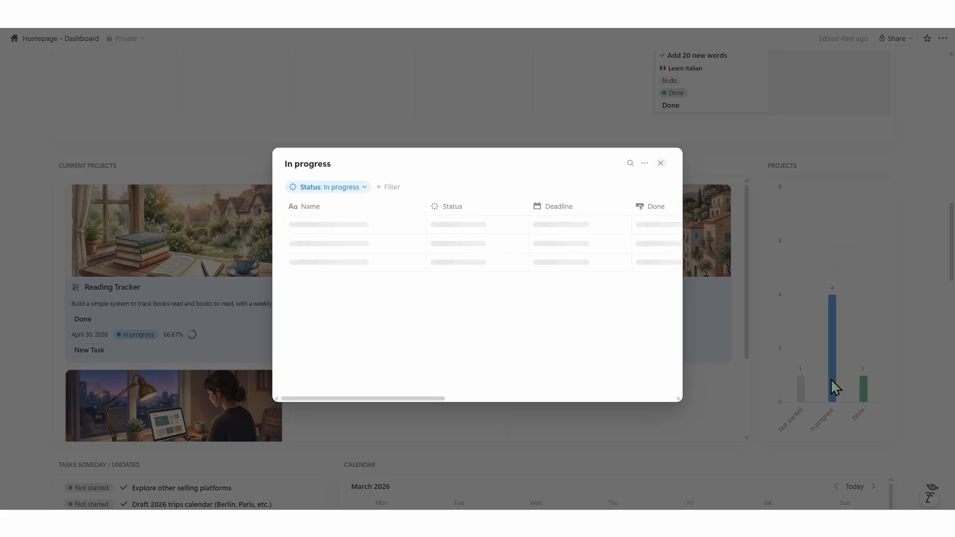
{"action": "left_click", "coordinate": [797, 399]}
{"action": "left_click", "coordinate": [798, 399]}
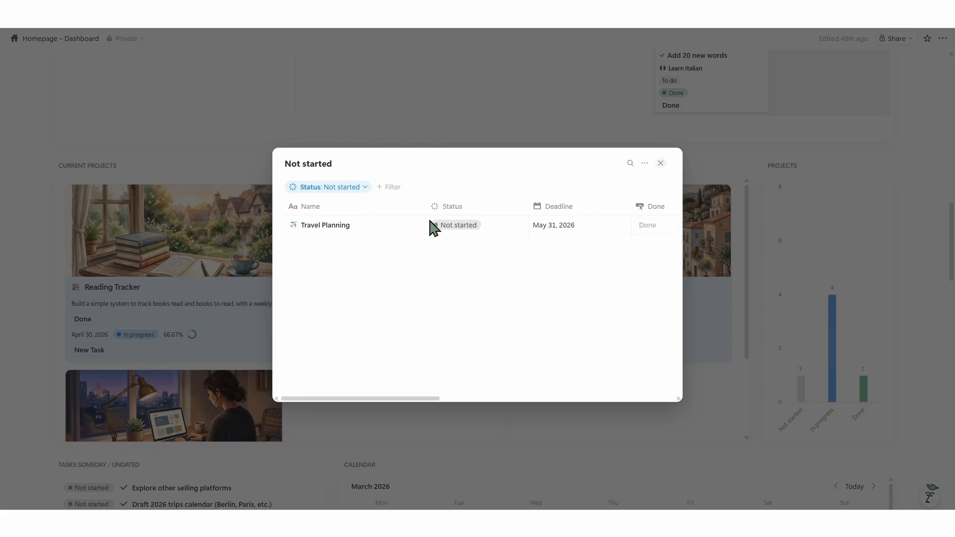
{"action": "left_click", "coordinate": [792, 351]}
{"action": "left_click", "coordinate": [863, 390]}
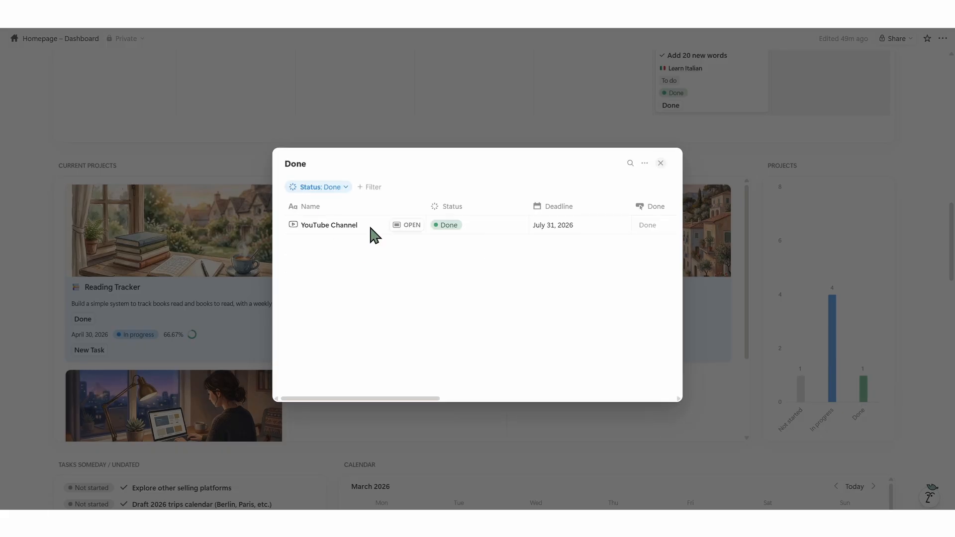
{"action": "left_click", "coordinate": [775, 309]}
- Schedule the undated Draft 2026 trips calendar task on March 29 in the monthly calendar
{"action": "scroll", "coordinate": [630, 298], "scroll_direction": "down", "scroll_amount": 3}
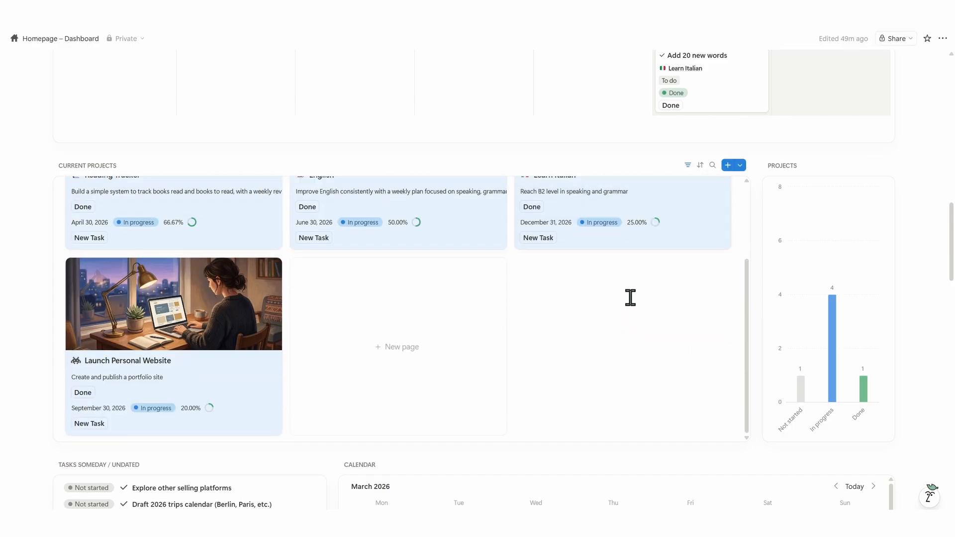
{"action": "middle_click", "coordinate": [757, 337]}
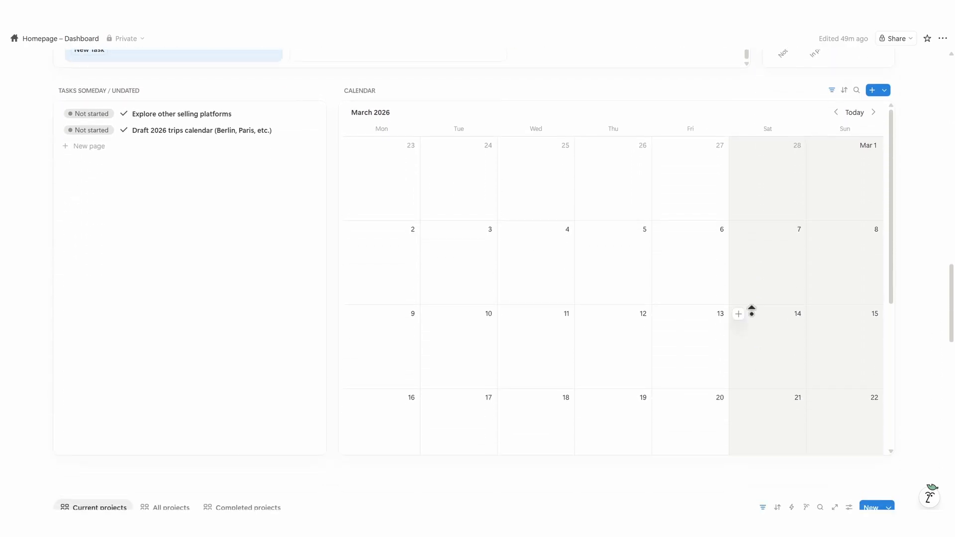
{"action": "middle_click", "coordinate": [754, 310]}
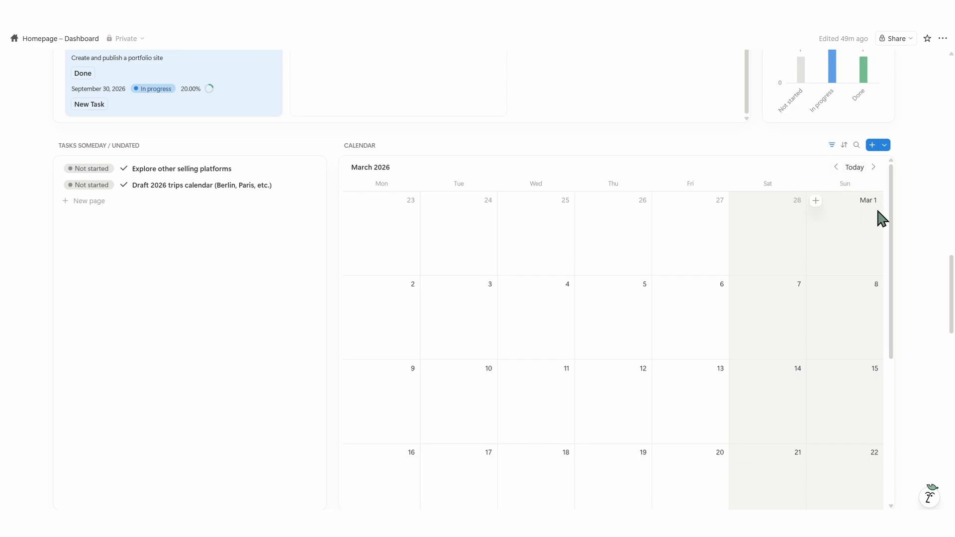
{"action": "scroll", "coordinate": [885, 213], "scroll_direction": "down", "scroll_amount": 5}
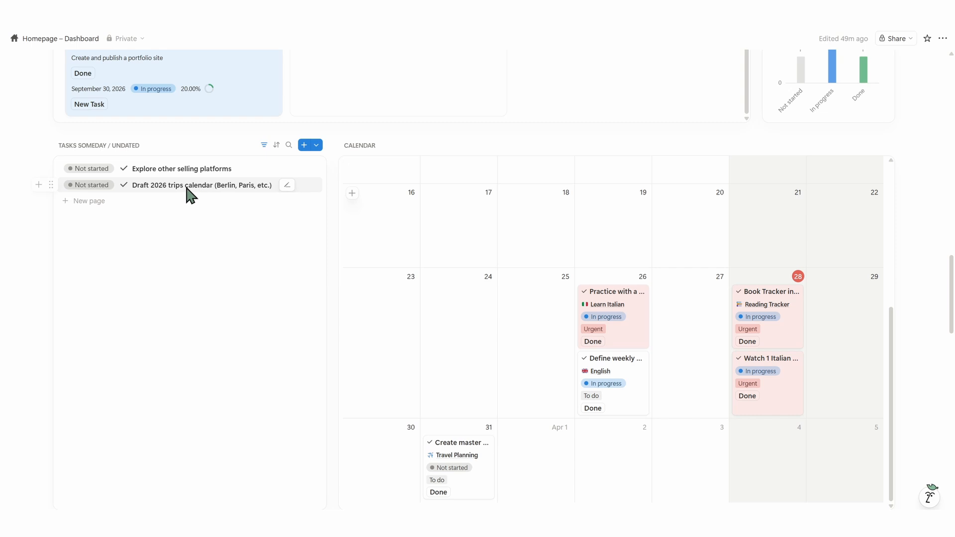
{"action": "left_click_drag", "start_coordinate": [187, 189], "coordinate": [852, 351]}
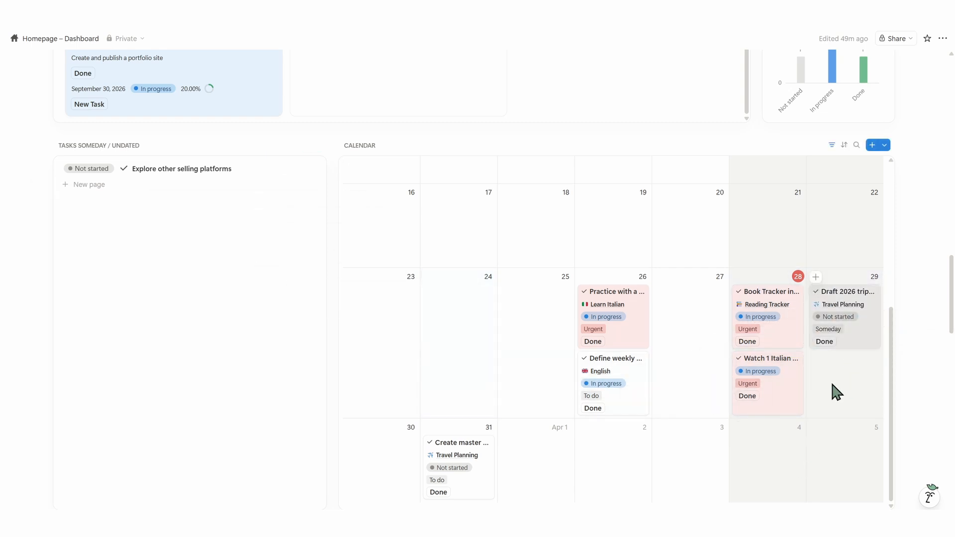
{"action": "scroll", "coordinate": [851, 363], "scroll_direction": "up", "scroll_amount": 5}
{"action": "scroll", "coordinate": [860, 368], "scroll_direction": "up", "scroll_amount": 15}
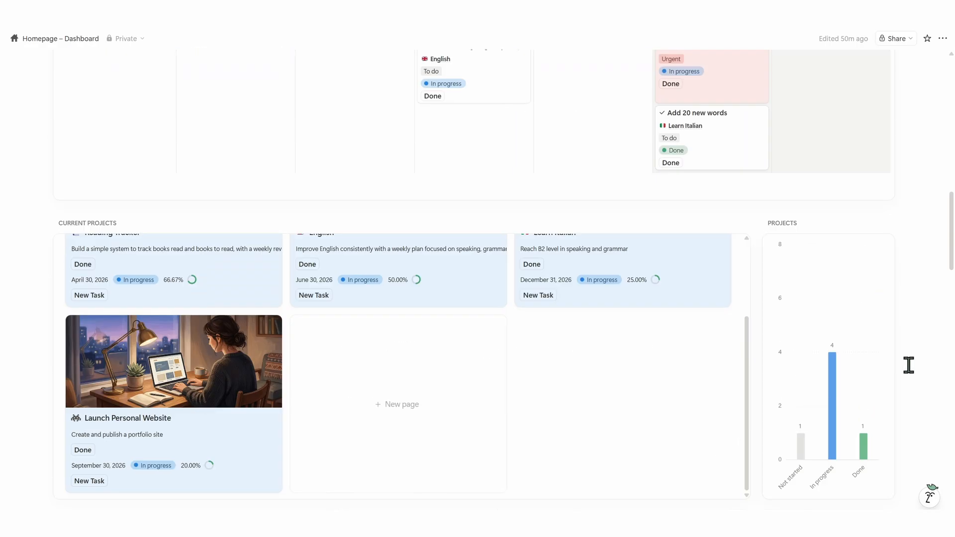
{"action": "scroll", "coordinate": [909, 365], "scroll_direction": "up", "scroll_amount": 4}
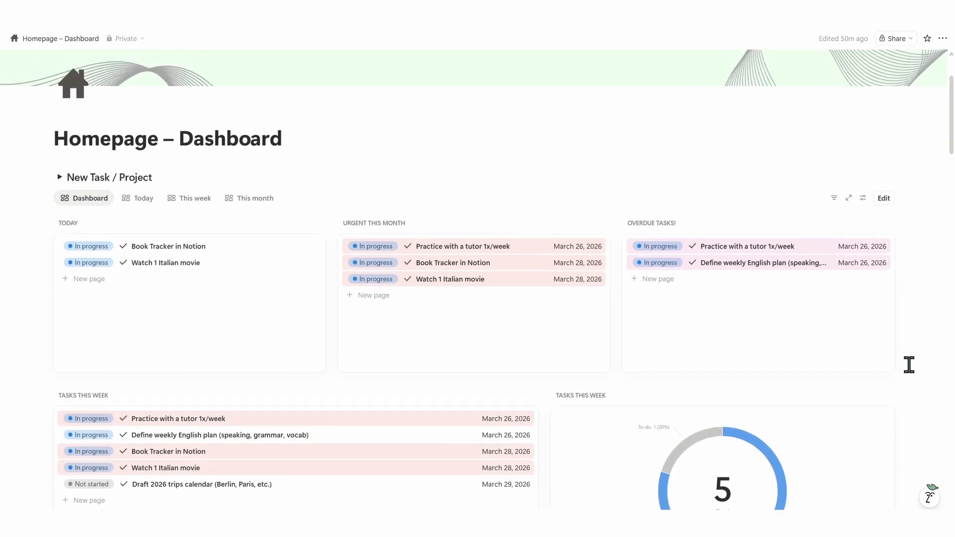
{"action": "scroll", "coordinate": [909, 364], "scroll_direction": "down", "scroll_amount": 2}
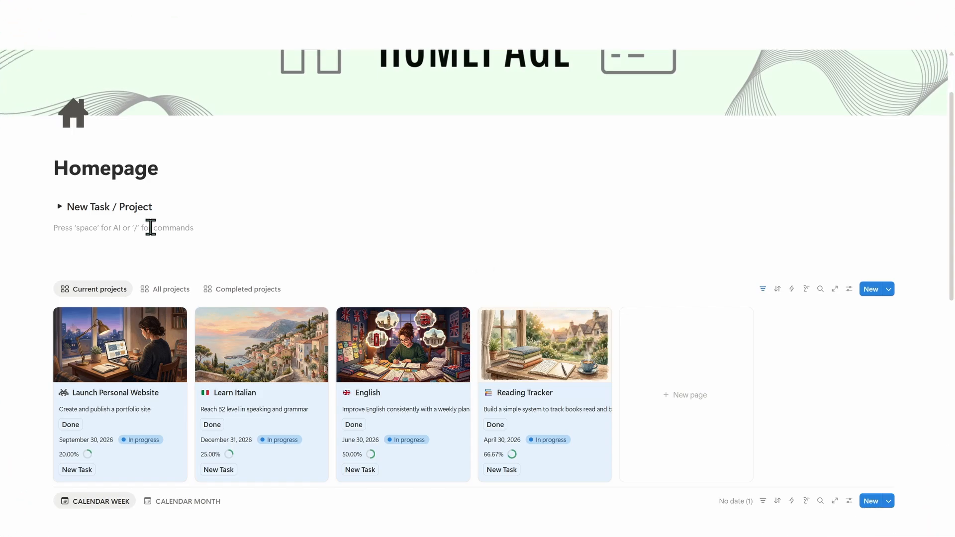
- Insert a tabs block below New Task / Project on the Homepage page and name its first tab Dashboard
{"action": "type", "text": "/"}
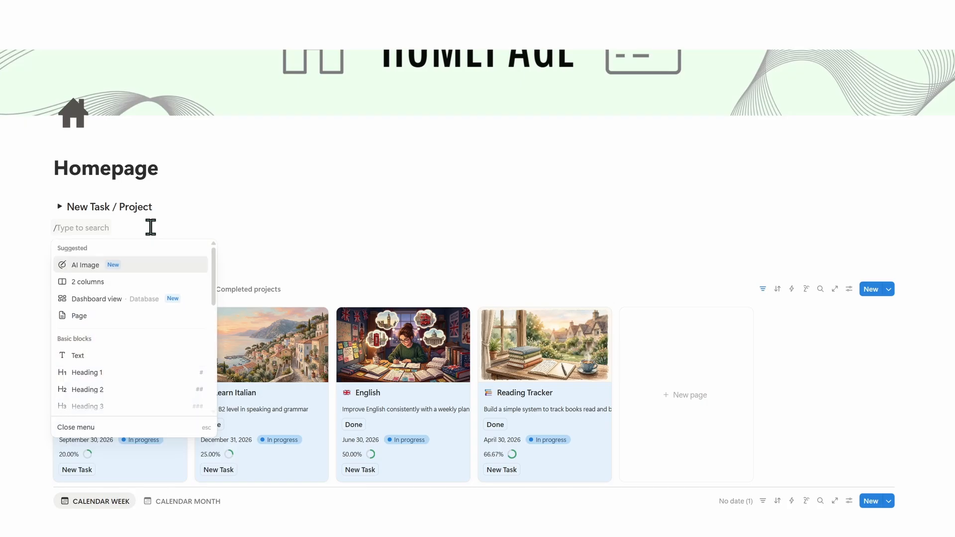
{"action": "type", "text": "TAB"}
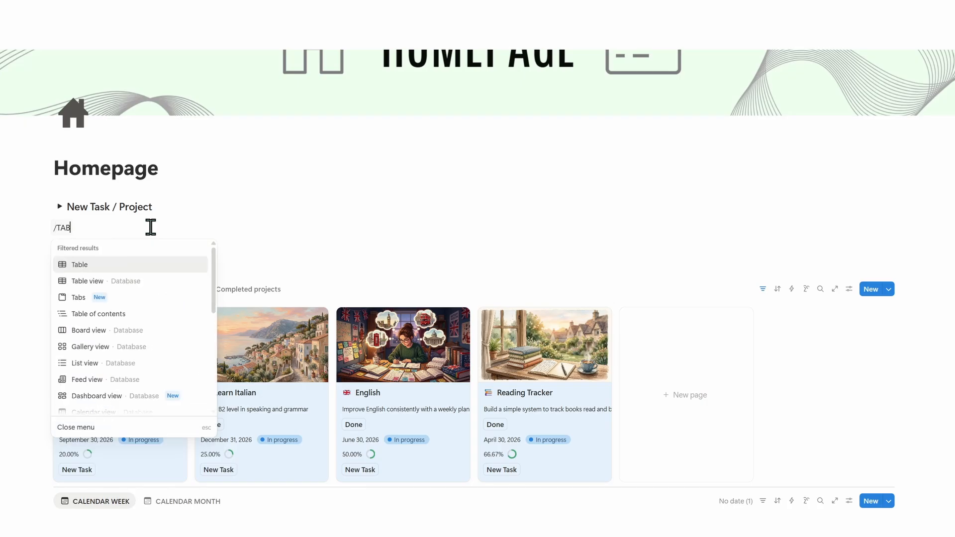
{"action": "left_click", "coordinate": [130, 306]}
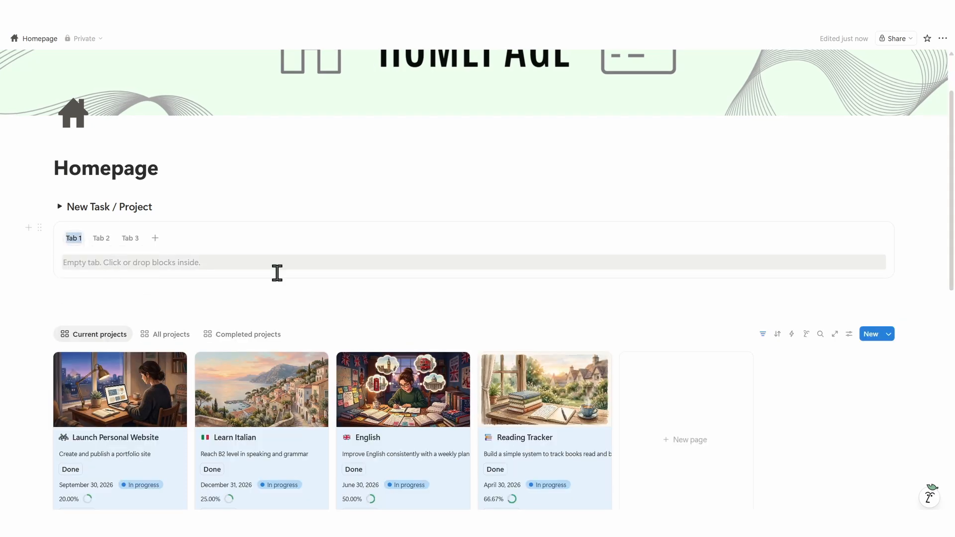
{"action": "type", "text": "d"}
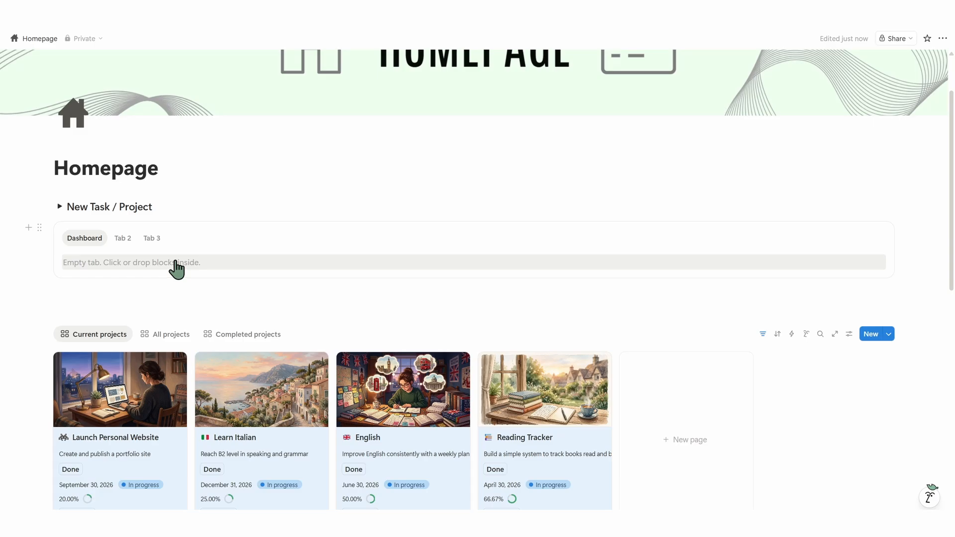
- Insert a three-column layout inside the Dashboard tab
{"action": "left_click", "coordinate": [175, 261]}
{"action": "type", "text": "/3"}
{"action": "key", "text": "BackSpace"}
{"action": "key", "text": "BackSpace"}
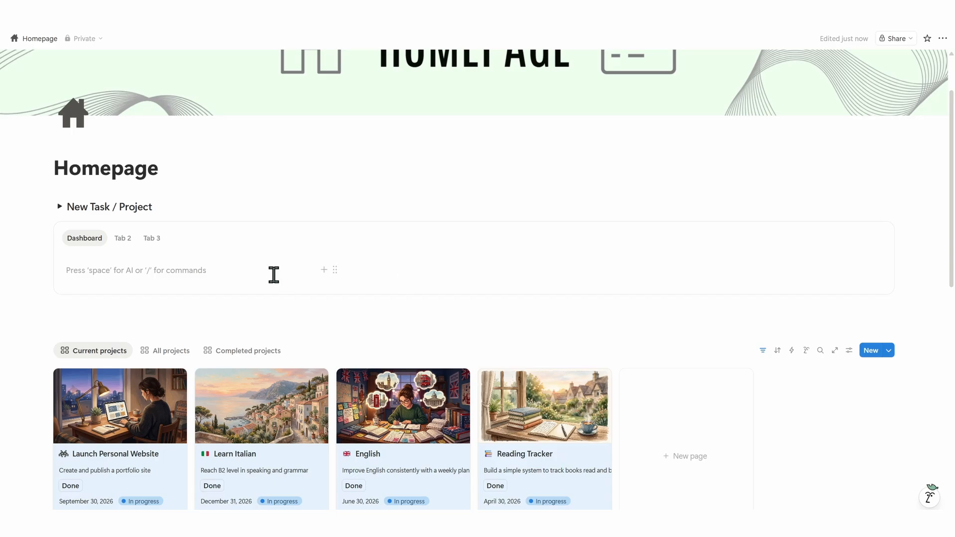
- Add an empty callout to each of the three columns in the Dashboard tab
{"action": "type", "text": "/cal"}
{"action": "key", "text": "Return"}
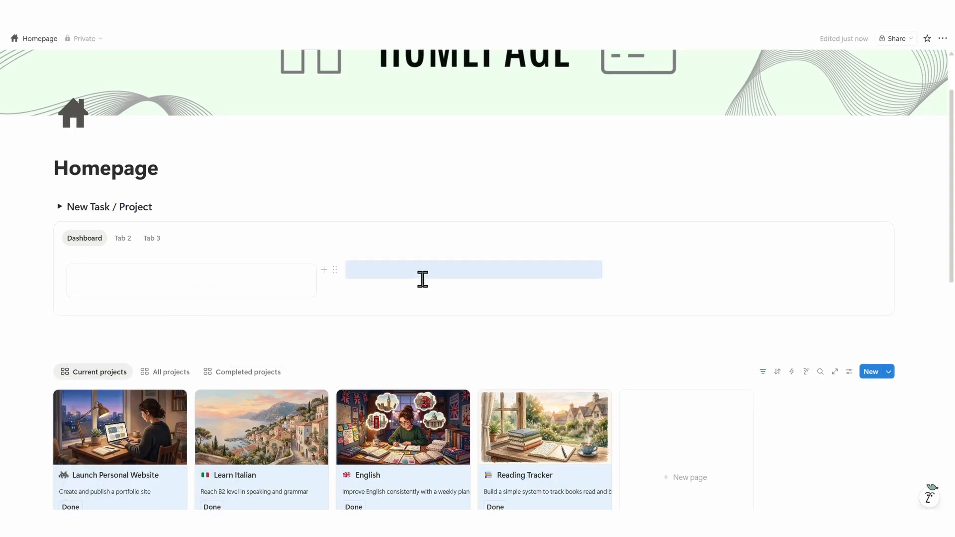
{"action": "left_click", "coordinate": [447, 268]}
{"action": "type", "text": "/ca"}
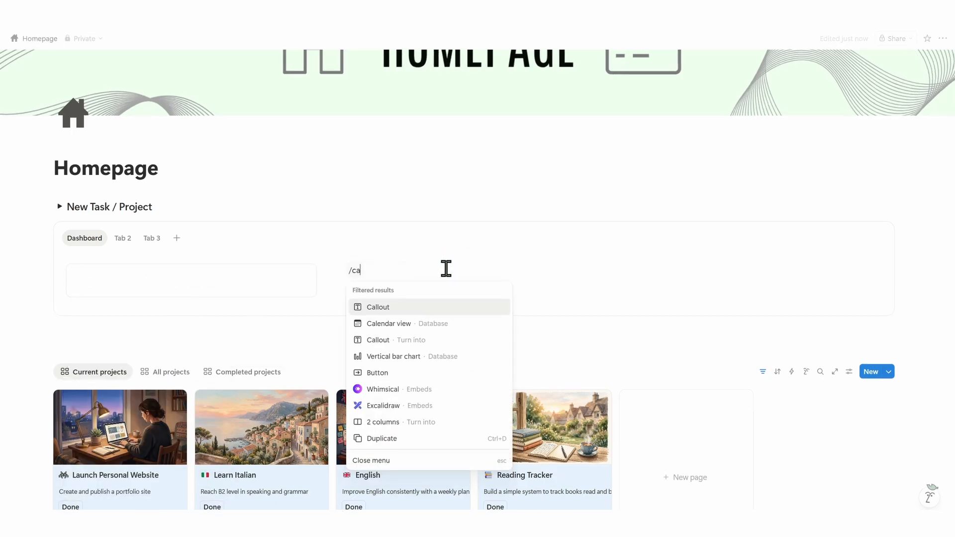
{"action": "key", "text": "BackSpace"}
{"action": "key", "text": "BackSpace"}
{"action": "left_click", "coordinate": [717, 273]}
{"action": "type", "text": "/cal"}
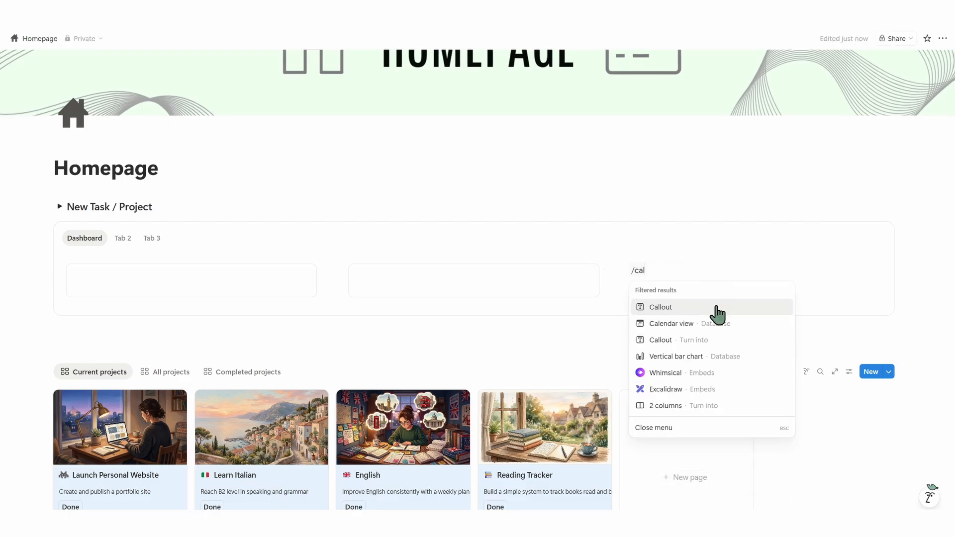
{"action": "left_click", "coordinate": [717, 309]}
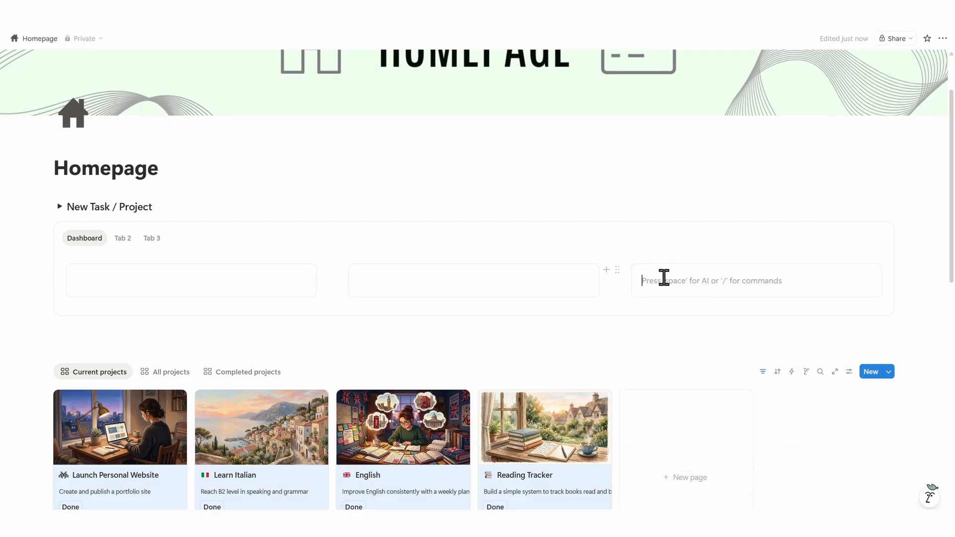
- Give the third callout a pink background and the middle callout a red background
{"action": "left_click", "coordinate": [617, 271]}
{"action": "mouse_move", "coordinate": [505, 206]}
{"action": "scroll", "coordinate": [652, 299], "scroll_direction": "down", "scroll_amount": 1}
{"action": "left_click", "coordinate": [652, 343]}
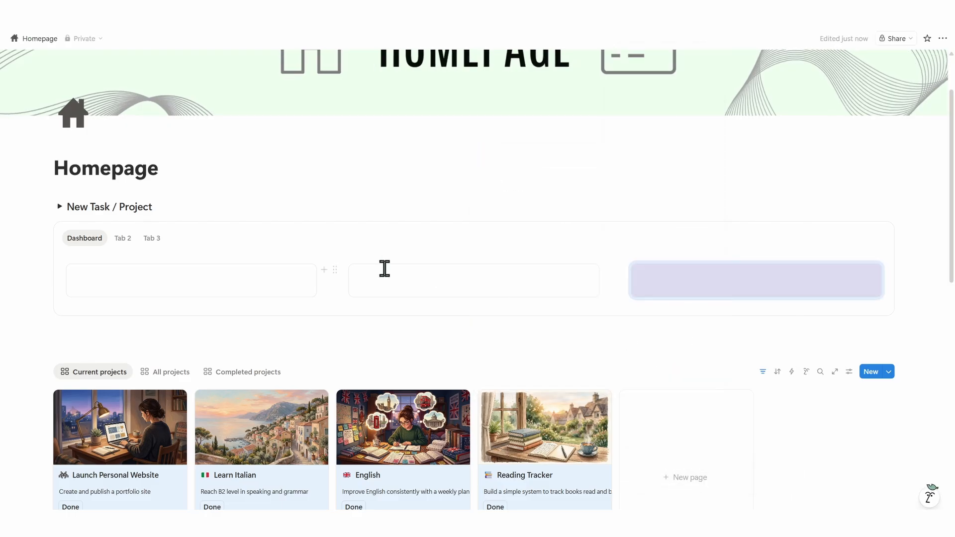
{"action": "left_click", "coordinate": [335, 269]}
{"action": "mouse_move", "coordinate": [223, 205]}
{"action": "scroll", "coordinate": [382, 324], "scroll_direction": "down", "scroll_amount": 1}
{"action": "left_click", "coordinate": [380, 373]}
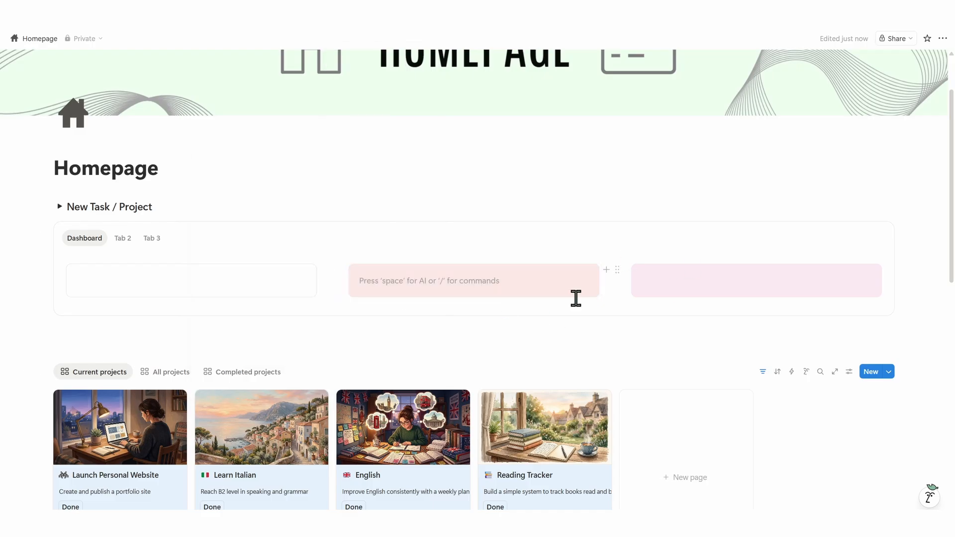
- Insert a new list view in the first callout, linked to the Tasks / To-Do data source from Homepage / Databases
{"action": "left_click", "coordinate": [169, 278]}
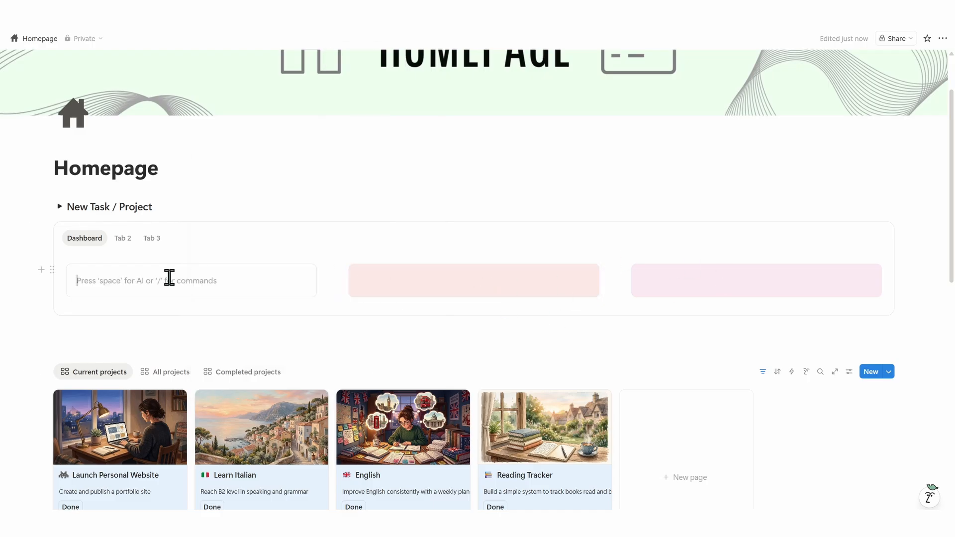
{"action": "type", "text": "/list"}
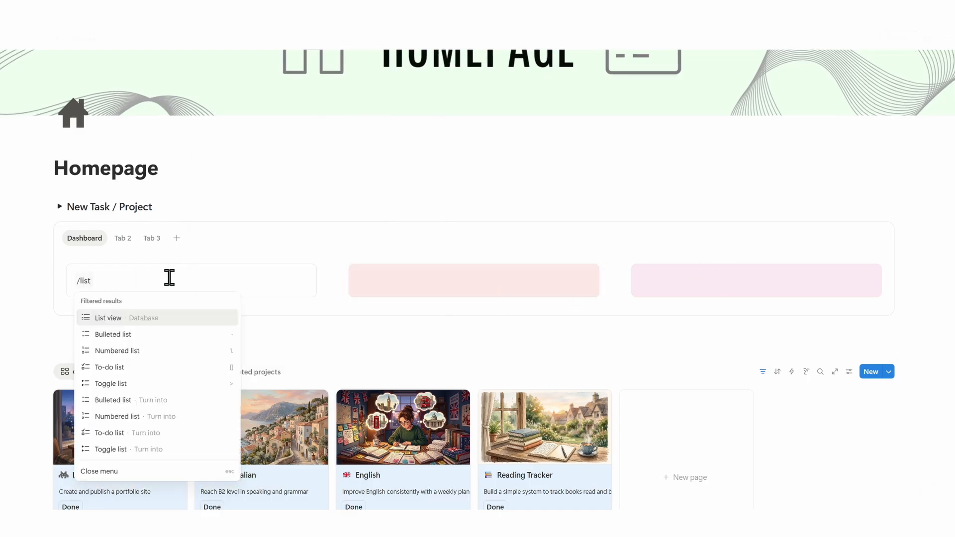
{"action": "key", "text": "Return"}
{"action": "left_click", "coordinate": [379, 507]}
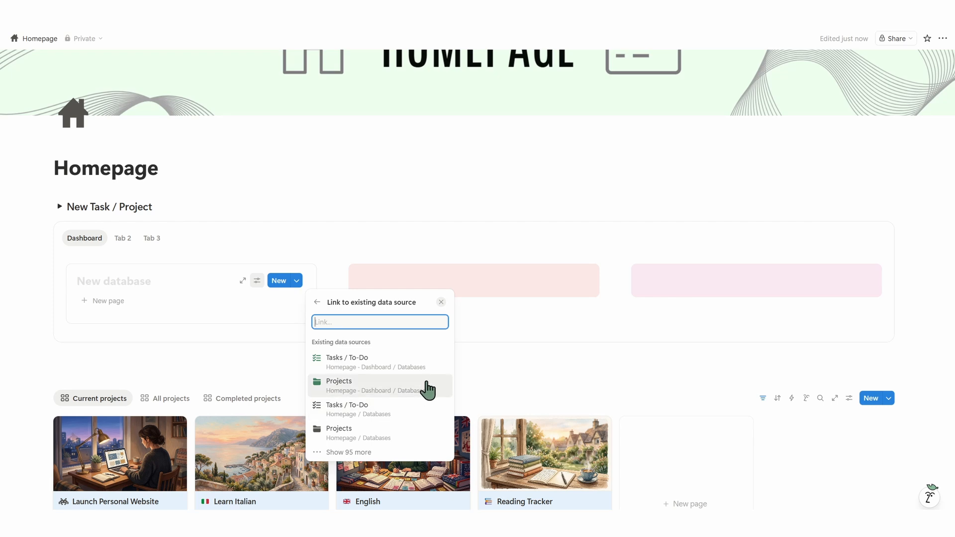
{"action": "left_click", "coordinate": [423, 423]}
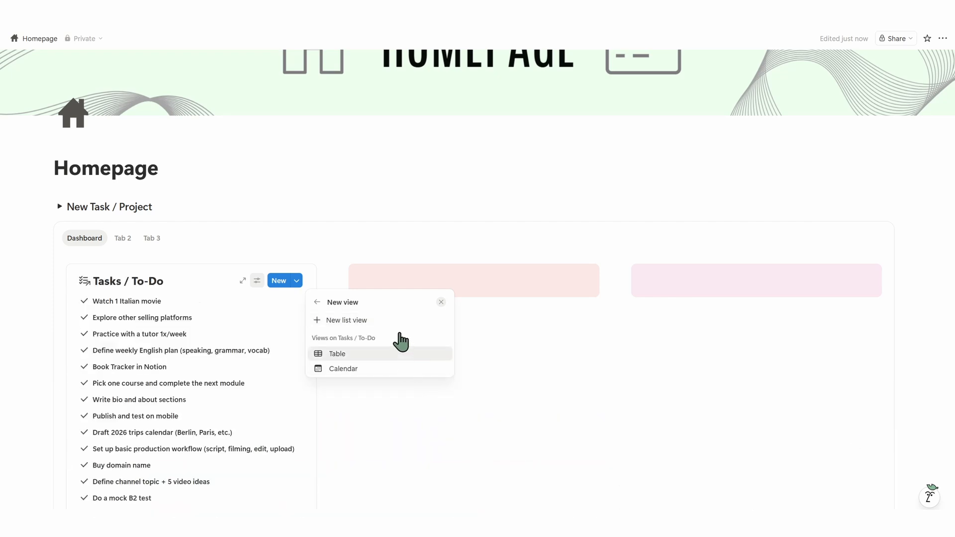
{"action": "left_click", "coordinate": [301, 302]}
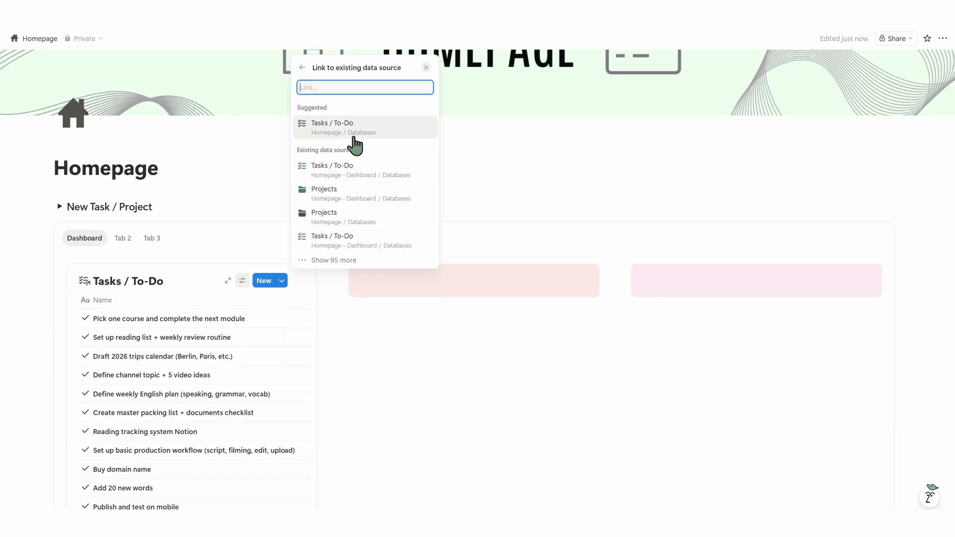
{"action": "left_click", "coordinate": [356, 131]}
{"action": "left_click", "coordinate": [370, 212]}
{"action": "left_click", "coordinate": [379, 134]}
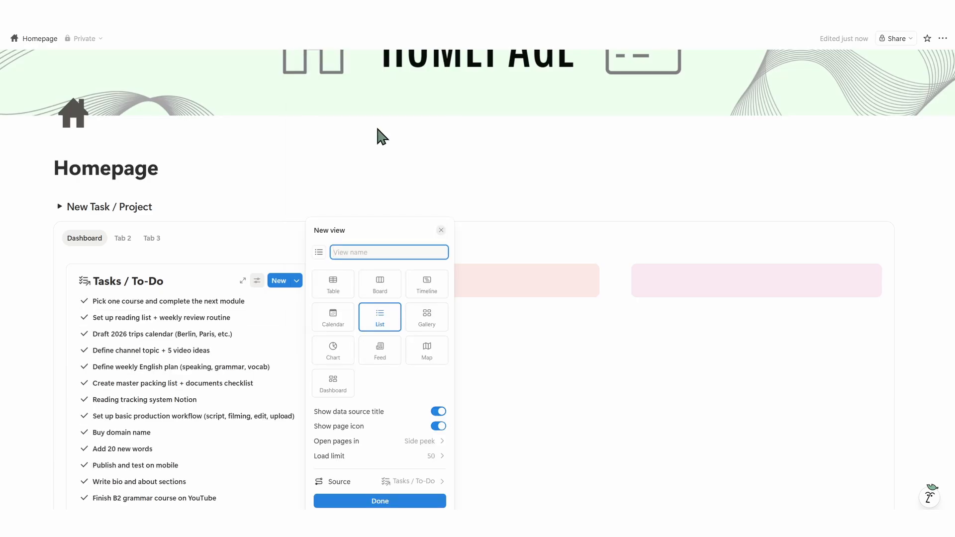
- Hide the data source title of the new list view and name the view TODAY
{"action": "left_click", "coordinate": [438, 411]}
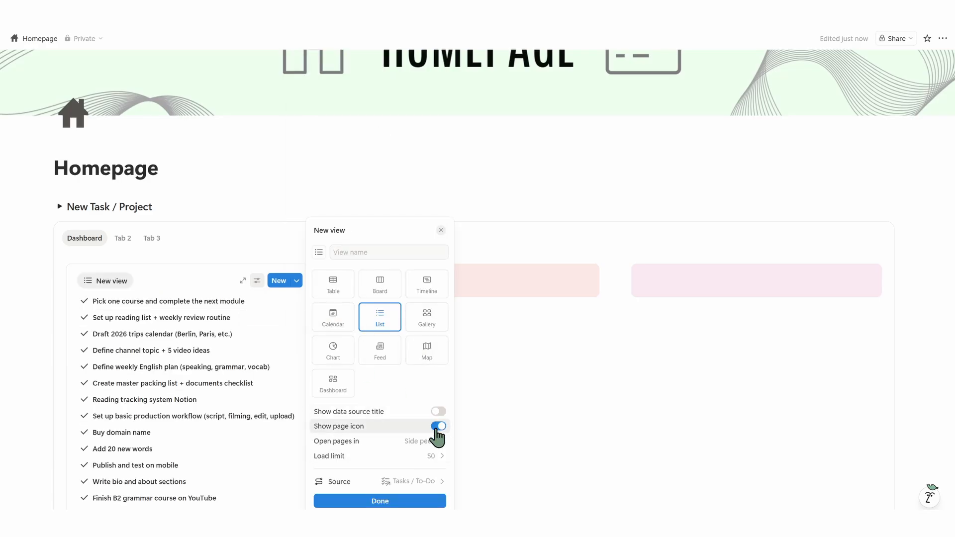
{"action": "type", "text": "TODAY"}
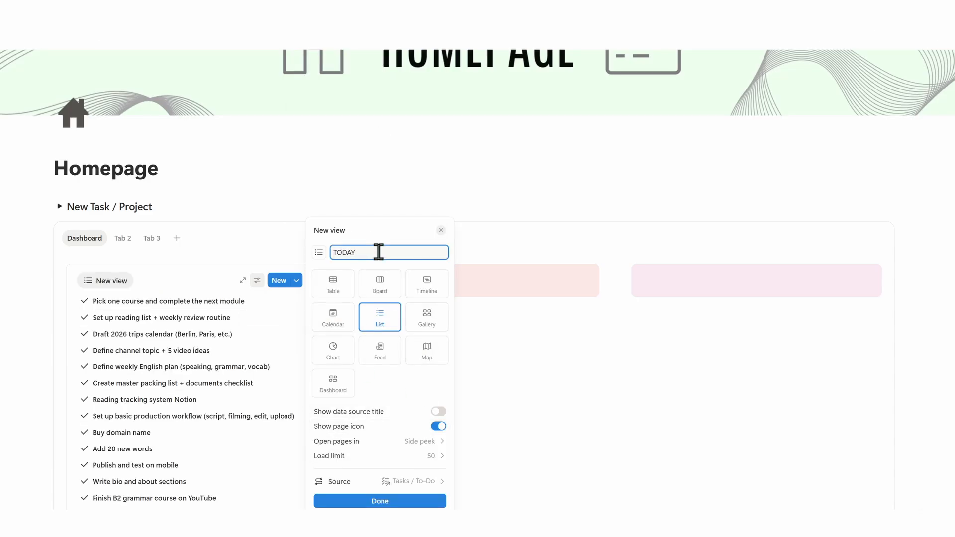
{"action": "key", "text": "Return"}
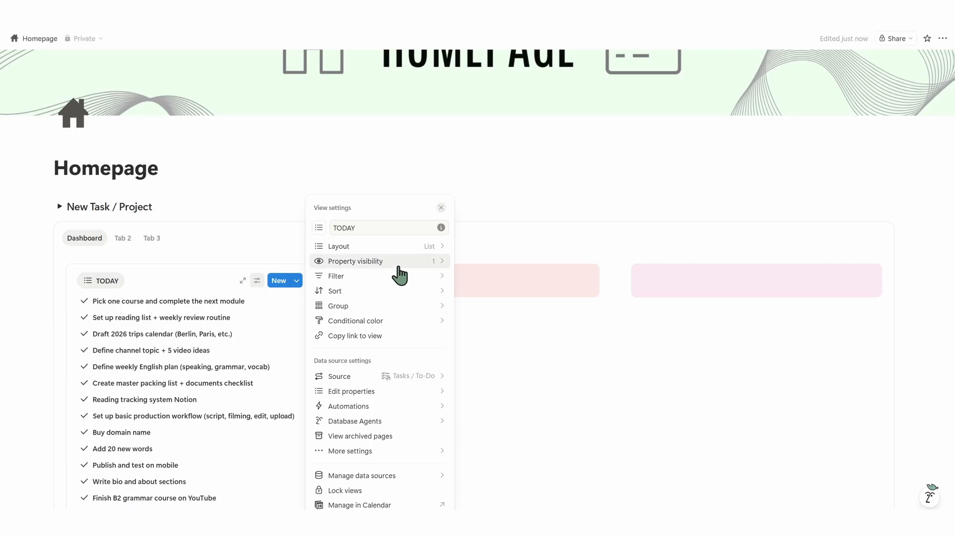
- Show the Status property in the TODAY view and place it before Name
{"action": "left_click", "coordinate": [396, 261]}
{"action": "left_click", "coordinate": [440, 434]}
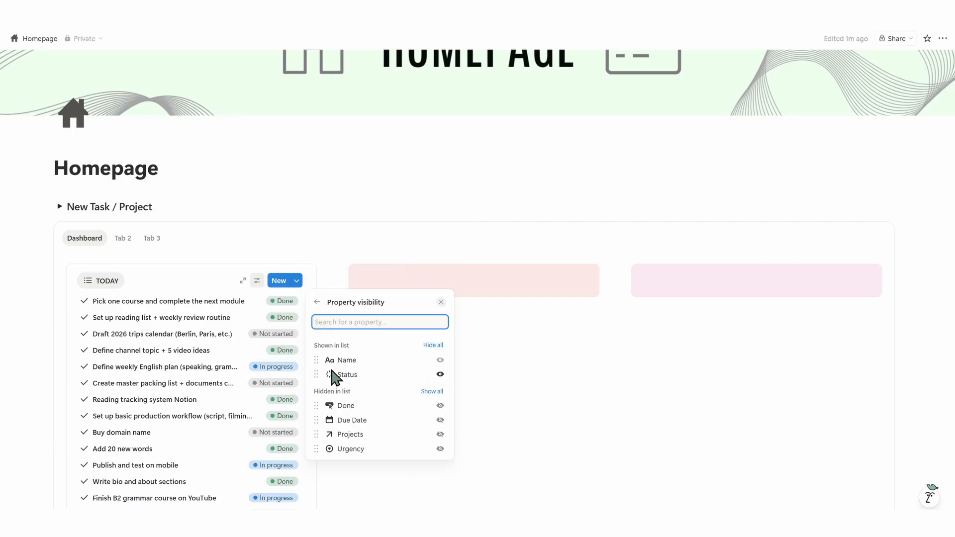
{"action": "left_click_drag", "start_coordinate": [316, 374], "coordinate": [317, 373]}
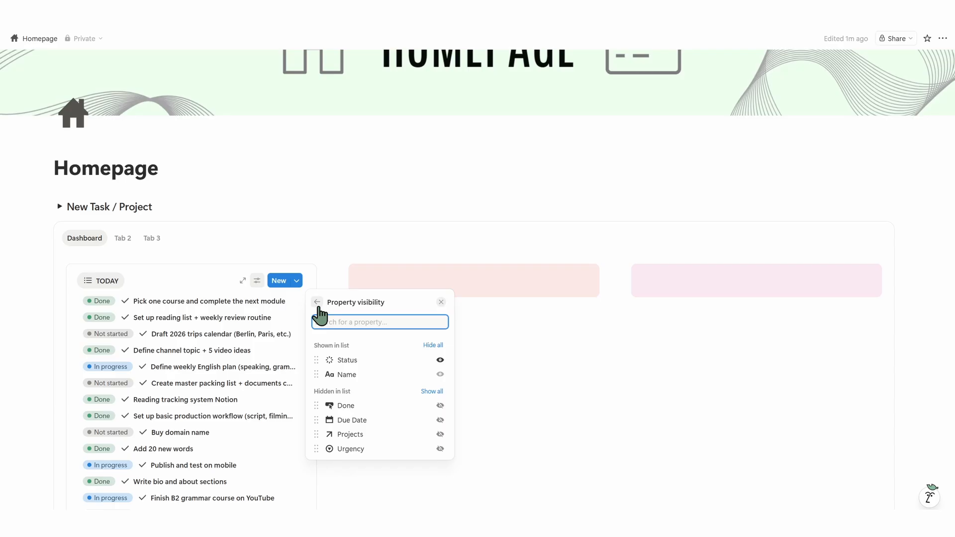
- Display the Status property as a checkbox in the TODAY view
{"action": "key", "text": "Escape"}
{"action": "left_click", "coordinate": [103, 304]}
{"action": "left_click", "coordinate": [135, 435]}
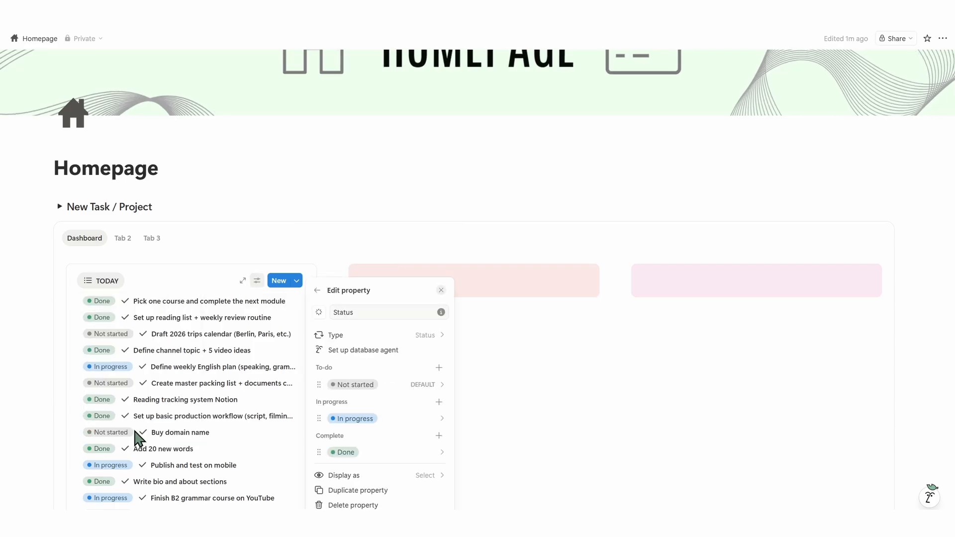
{"action": "left_click", "coordinate": [342, 475]}
{"action": "left_click", "coordinate": [377, 492]}
{"action": "key", "text": "Escape"}
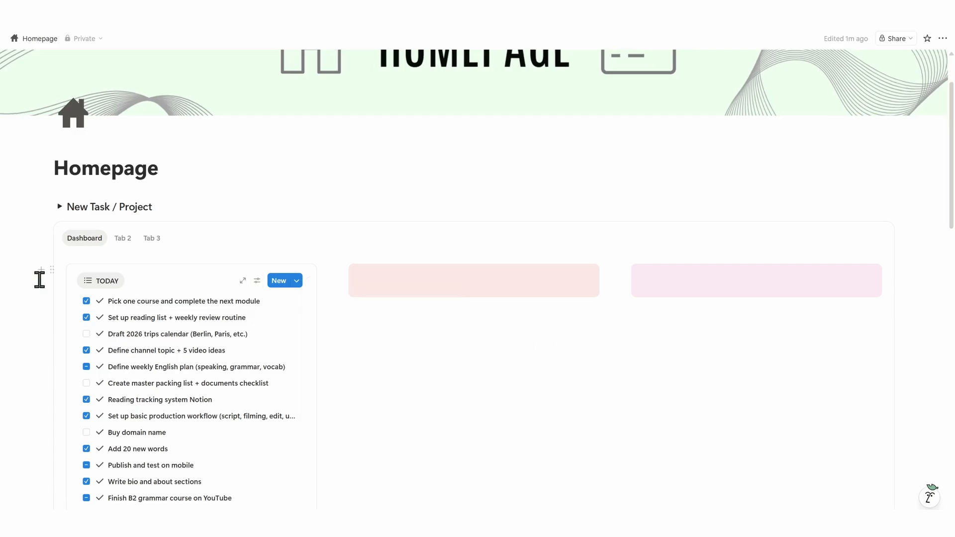
- Filter the TODAY view by Status, including the To-do and In progress groups
{"action": "scroll", "coordinate": [39, 277], "scroll_direction": "down", "scroll_amount": 3}
{"action": "scroll", "coordinate": [159, 400], "scroll_direction": "up", "scroll_amount": 2}
{"action": "left_click", "coordinate": [257, 203]}
{"action": "left_click", "coordinate": [385, 275]}
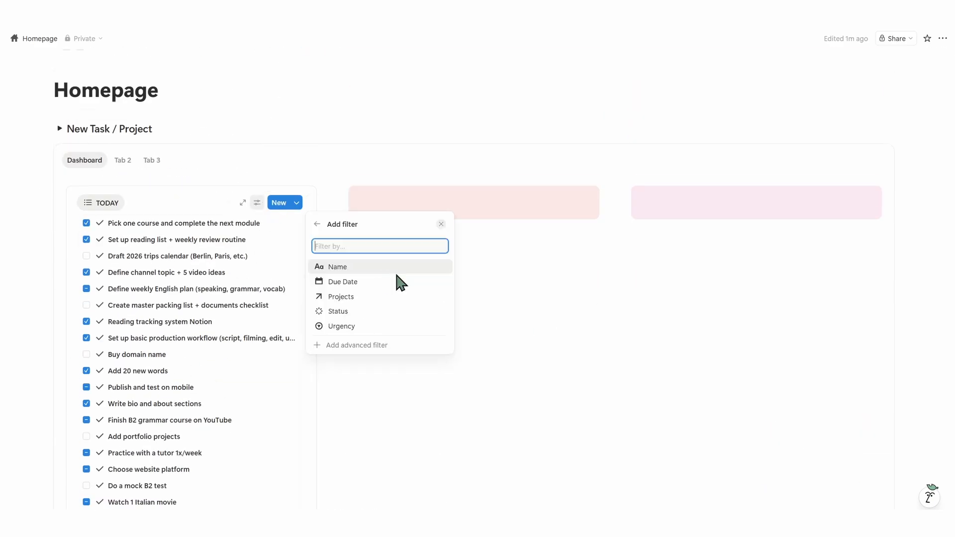
{"action": "left_click", "coordinate": [355, 309]}
{"action": "left_click", "coordinate": [335, 273]}
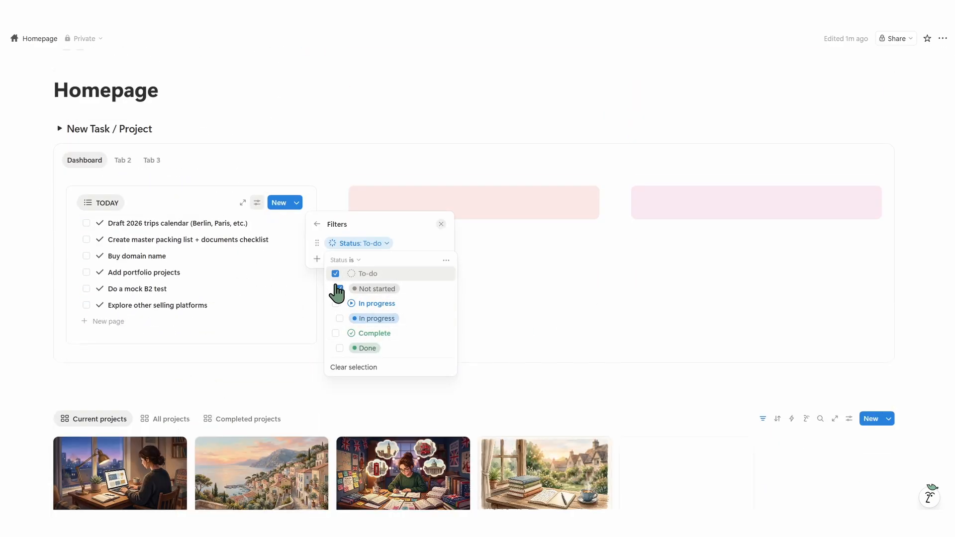
{"action": "left_click", "coordinate": [336, 303]}
{"action": "left_click", "coordinate": [317, 225]}
- Add a Due Date filter to the TODAY view, relative to today and set to This day
{"action": "left_click", "coordinate": [336, 276]}
{"action": "left_click", "coordinate": [351, 265]}
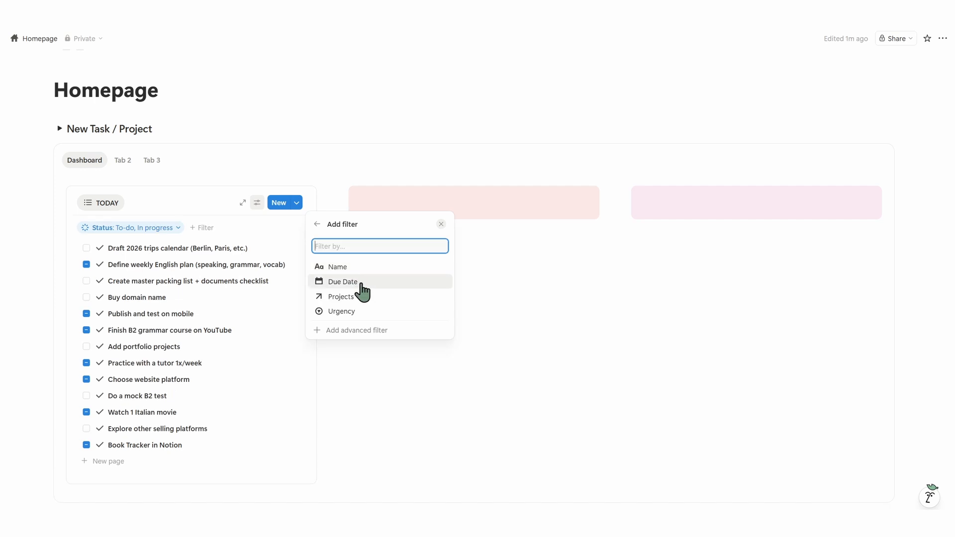
{"action": "left_click", "coordinate": [360, 280]}
{"action": "left_click", "coordinate": [420, 292]}
{"action": "left_click", "coordinate": [406, 247]}
{"action": "left_click", "coordinate": [505, 282]}
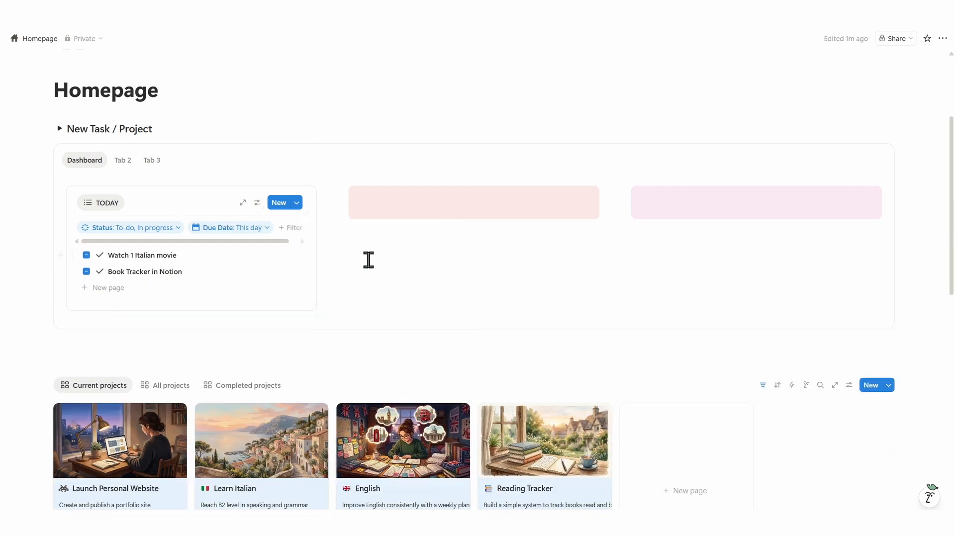
- Hide the filter bar of the TODAY view, keeping its filters active
{"action": "left_click", "coordinate": [257, 203]}
{"action": "left_click", "coordinate": [230, 217]}
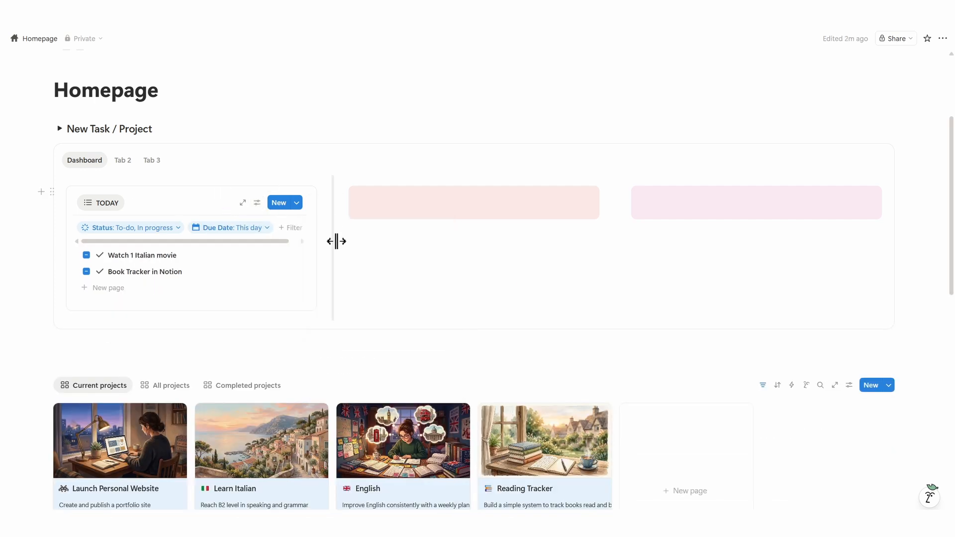
{"action": "mouse_move", "coordinate": [335, 240]}
{"action": "left_mouse_down"}
{"action": "mouse_move", "coordinate": [463, 240]}
{"action": "mouse_move", "coordinate": [332, 257]}
{"action": "left_mouse_up"}
{"action": "left_click", "coordinate": [301, 204]}
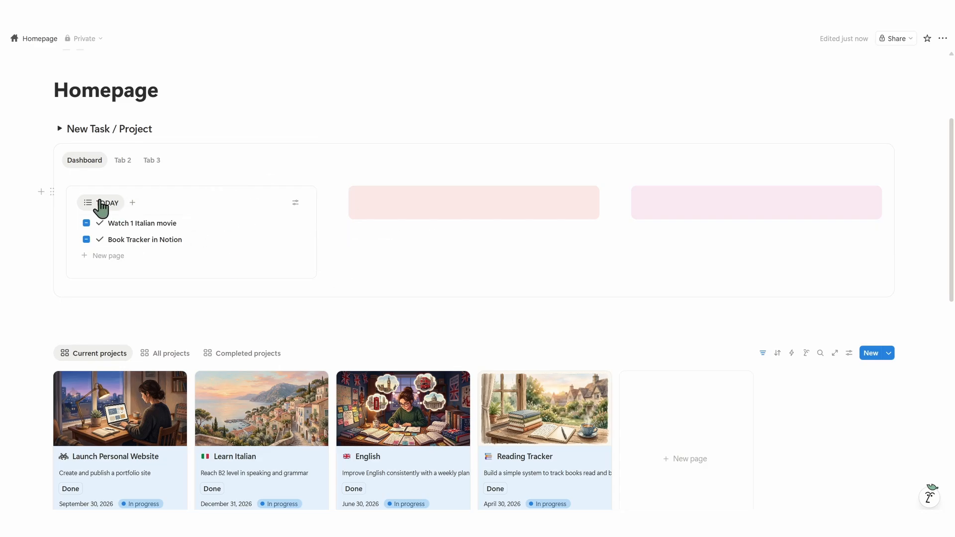
- Copy the link to the TODAY view and paste it into the red callout as a linked database view
{"action": "left_click", "coordinate": [101, 203]}
{"action": "left_click", "coordinate": [101, 204]}
{"action": "left_click", "coordinate": [101, 203]}
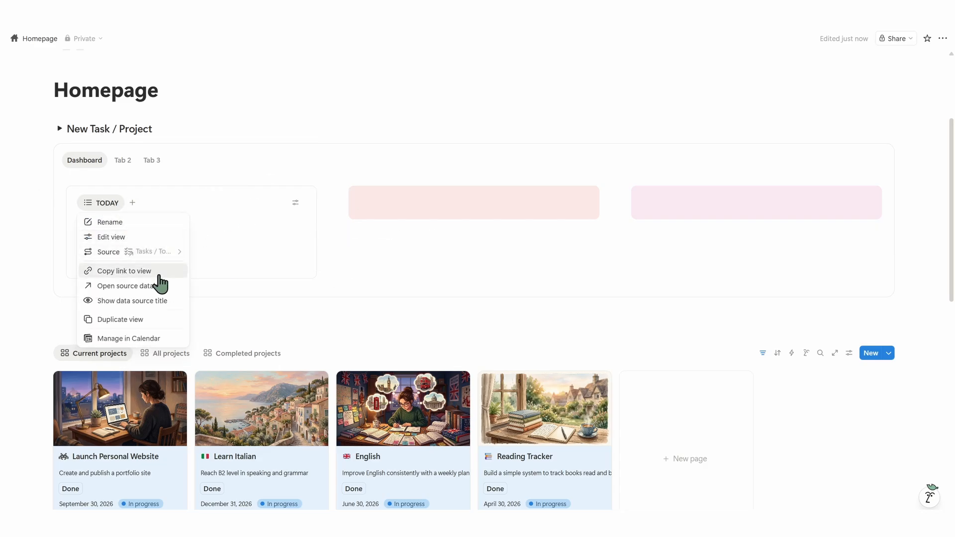
{"action": "left_click", "coordinate": [154, 272]}
{"action": "left_click", "coordinate": [398, 198]}
{"action": "key", "text": "ctrl+v"}
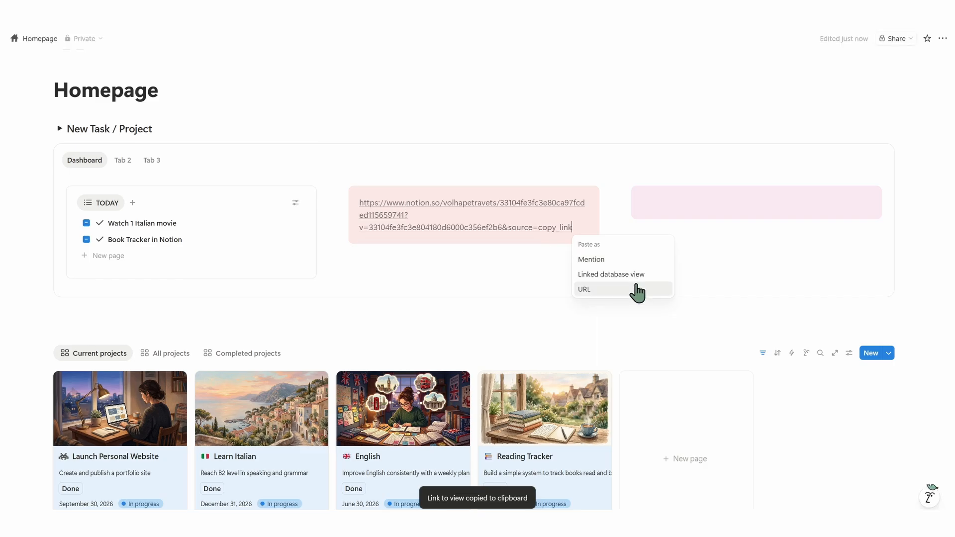
{"action": "left_click", "coordinate": [611, 274]}
- Hide the database title in the red callout and rename its view URGENT THIS MONTH
{"action": "left_click", "coordinate": [470, 264]}
{"action": "left_click", "coordinate": [466, 203]}
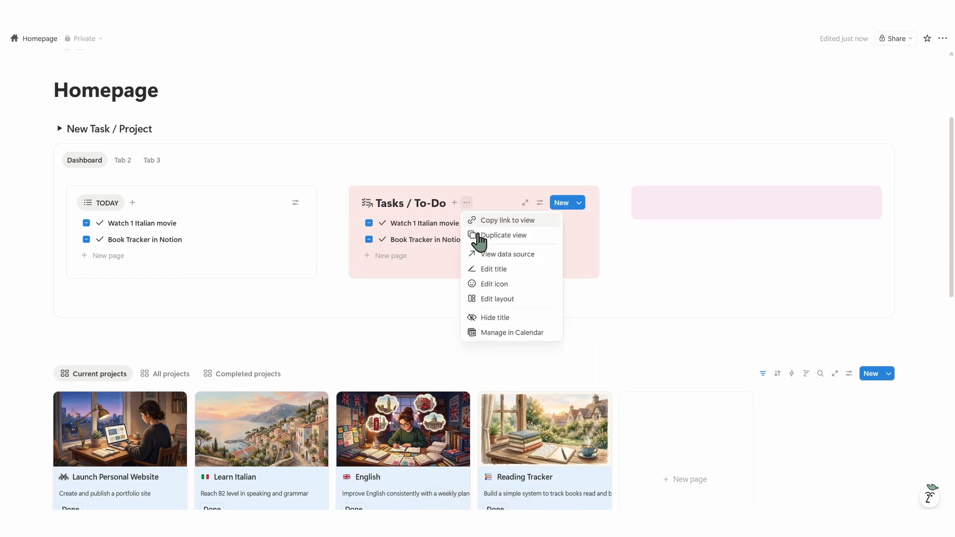
{"action": "left_click", "coordinate": [521, 316]}
{"action": "left_click", "coordinate": [390, 203]}
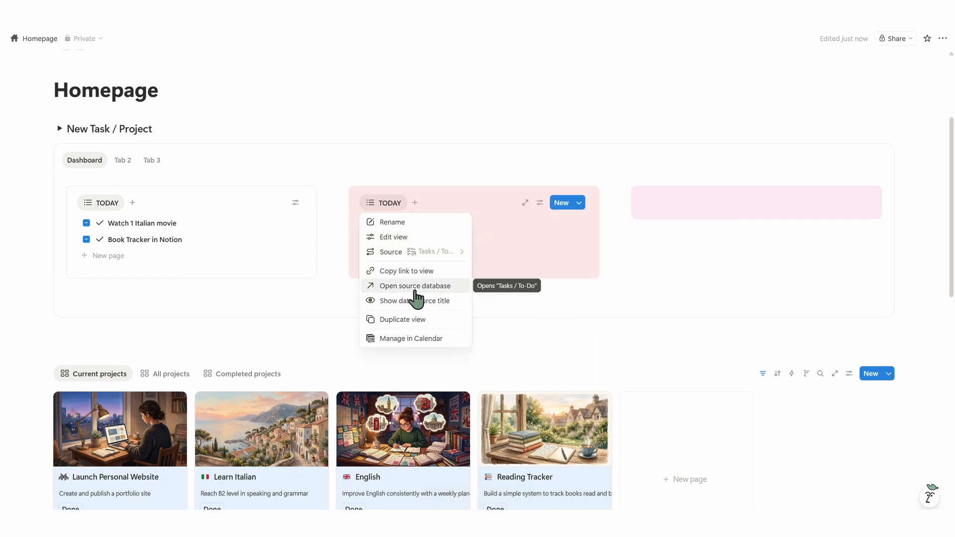
{"action": "left_click", "coordinate": [422, 236]}
{"action": "key", "text": "ctrl+a"}
{"action": "key", "text": "BackSpace"}
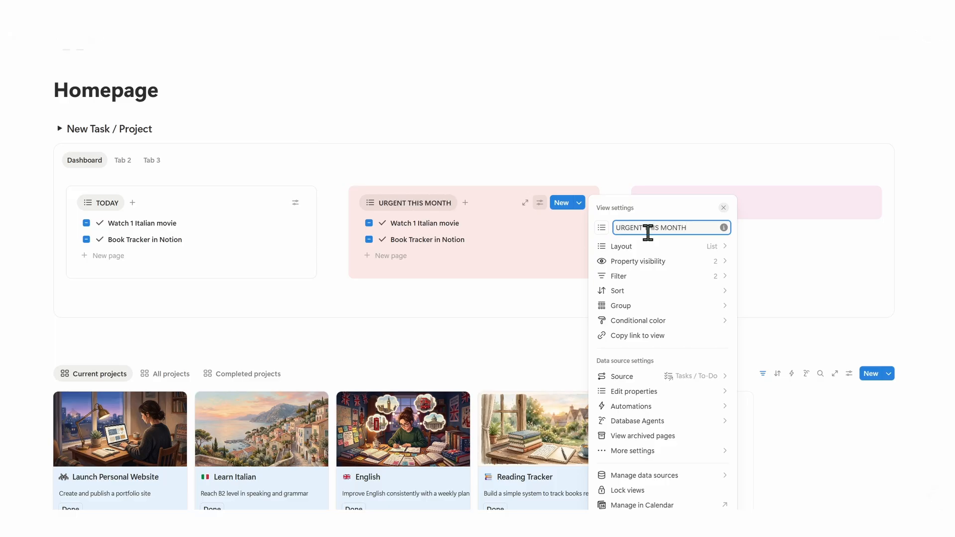
- Set the Due Date filter of the URGENT THIS MONTH view to This month
{"action": "left_click", "coordinate": [686, 276]}
{"action": "left_click", "coordinate": [674, 260]}
{"action": "left_click", "coordinate": [696, 292]}
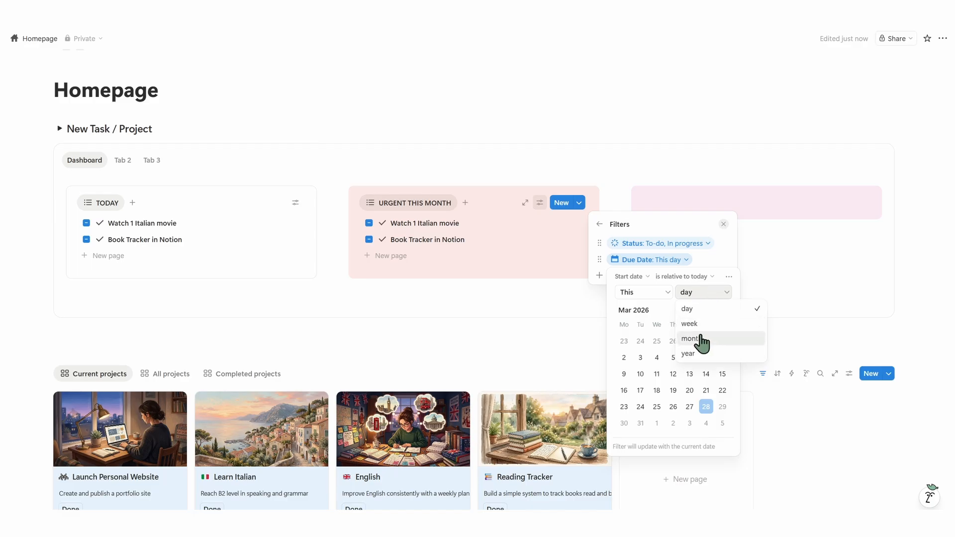
{"action": "left_click", "coordinate": [701, 341]}
- Add an Urgency filter to the URGENT THIS MONTH view and hide its filter bar
{"action": "left_click", "coordinate": [599, 276]}
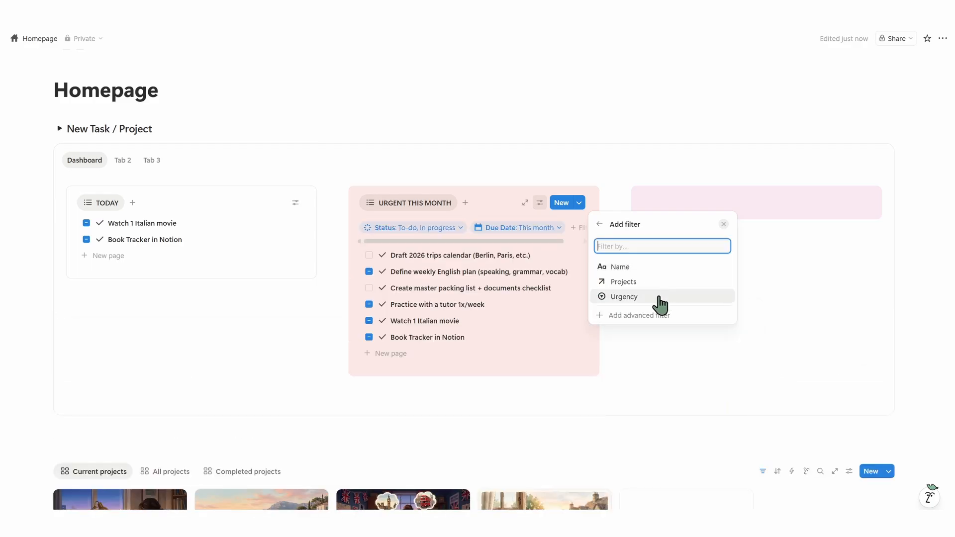
{"action": "left_click", "coordinate": [656, 298]}
{"action": "left_click", "coordinate": [619, 330]}
{"action": "left_click", "coordinate": [526, 215]}
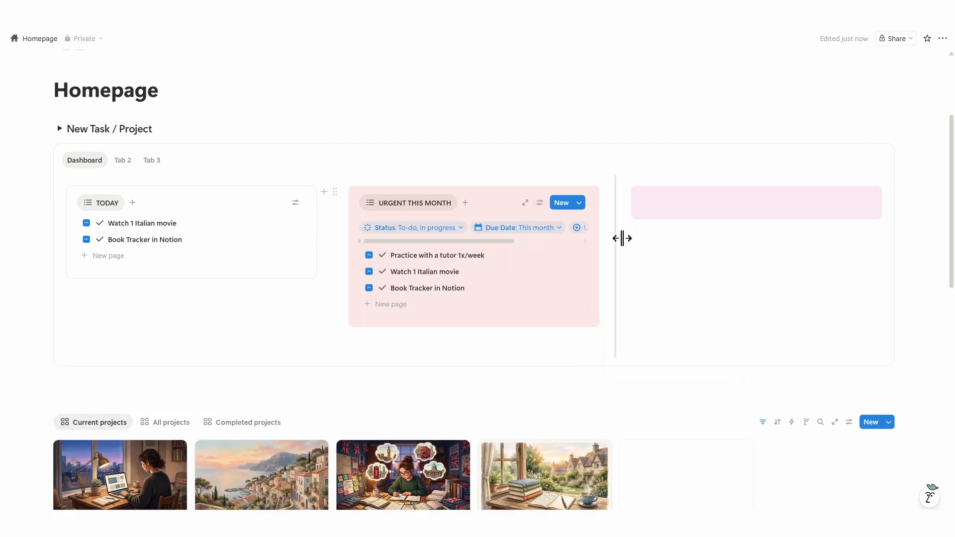
{"action": "left_click_drag", "start_coordinate": [621, 239], "coordinate": [811, 228]}
{"action": "left_click", "coordinate": [648, 202]}
{"action": "left_click_drag", "start_coordinate": [801, 282], "coordinate": [611, 284]}
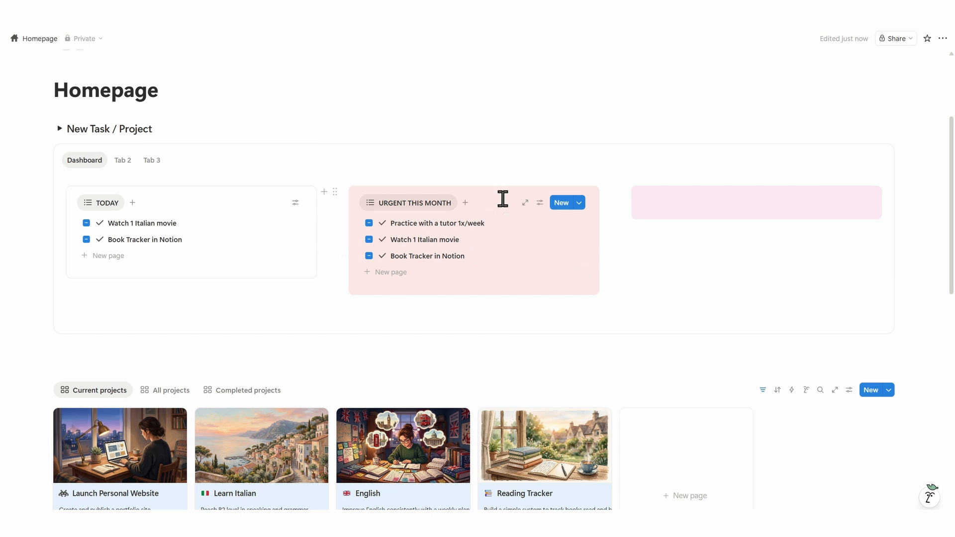
- Copy the link to the TODAY view and paste it into the pink callout as a linked database view
{"action": "left_click", "coordinate": [100, 203]}
{"action": "left_click", "coordinate": [117, 269]}
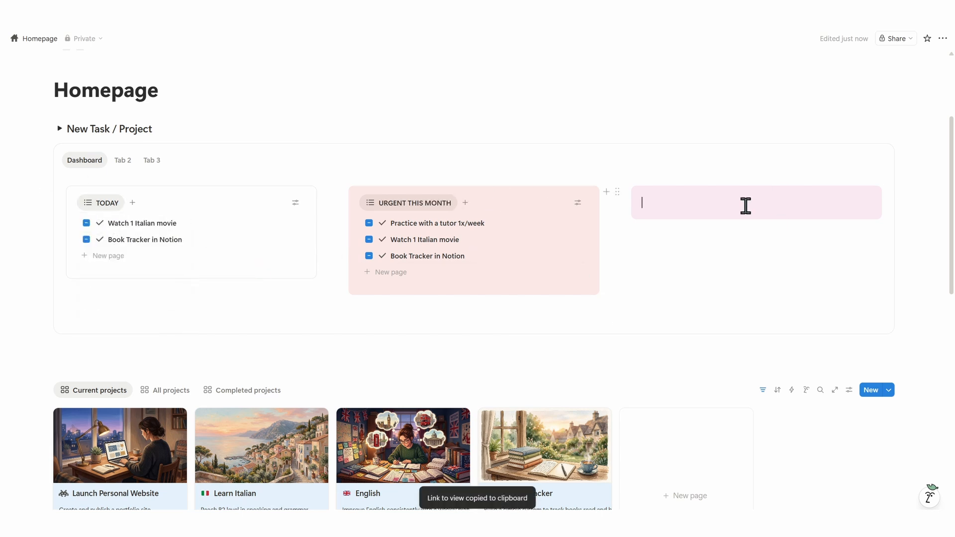
{"action": "key", "text": "ctrl+v"}
{"action": "left_click", "coordinate": [900, 275]}
- Hide the database title in the pink callout and rename its view OVERDUE TASKS!
{"action": "left_click", "coordinate": [745, 204]}
{"action": "left_click", "coordinate": [737, 204]}
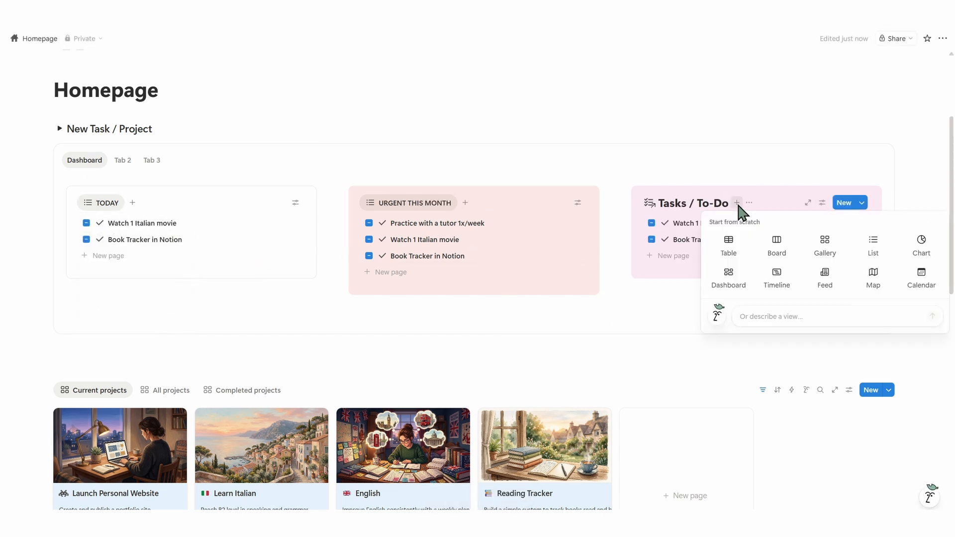
{"action": "left_click", "coordinate": [747, 204]}
{"action": "left_click", "coordinate": [748, 203]}
{"action": "left_click", "coordinate": [777, 317]}
{"action": "left_click", "coordinate": [672, 202]}
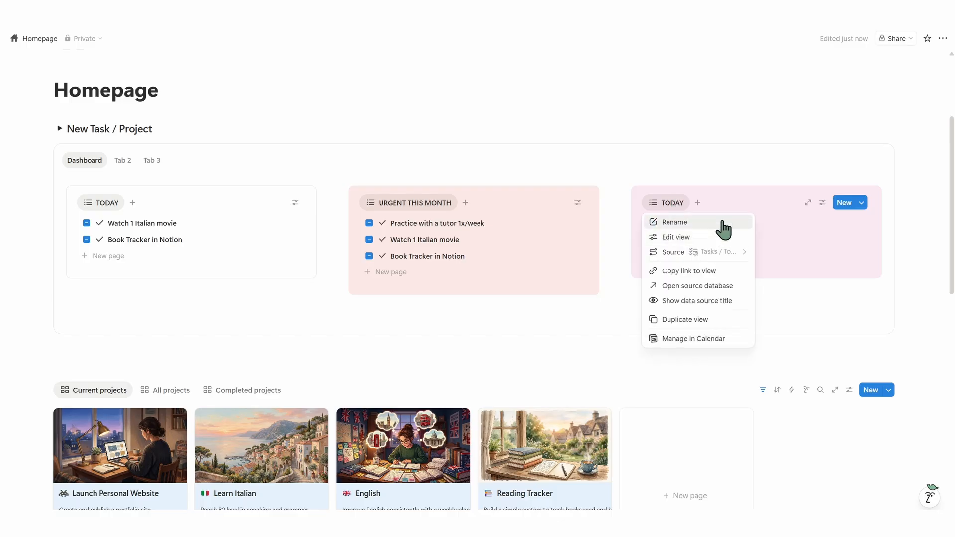
{"action": "left_click", "coordinate": [722, 220]}
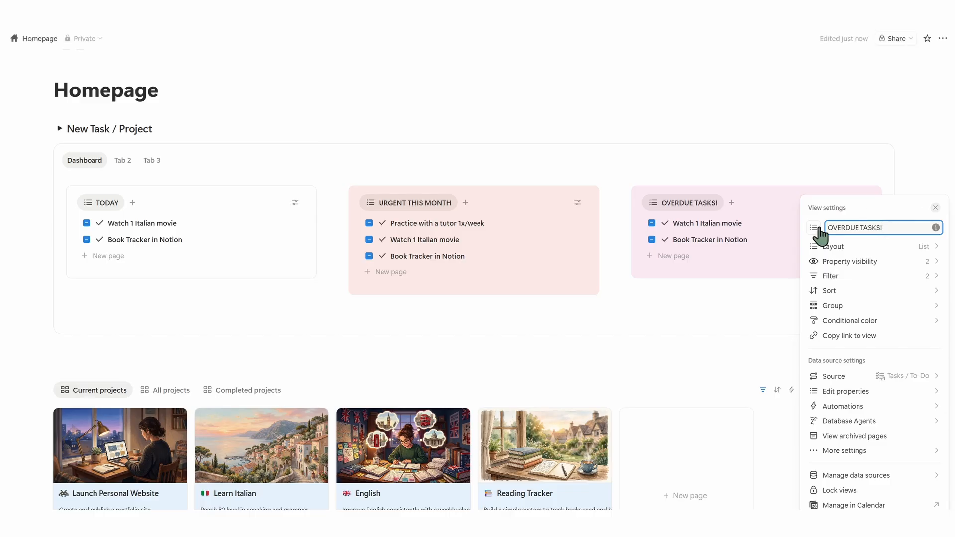
- Give the OVERDUE TASKS! view a double exclamation mark icon
{"action": "left_click", "coordinate": [816, 228]}
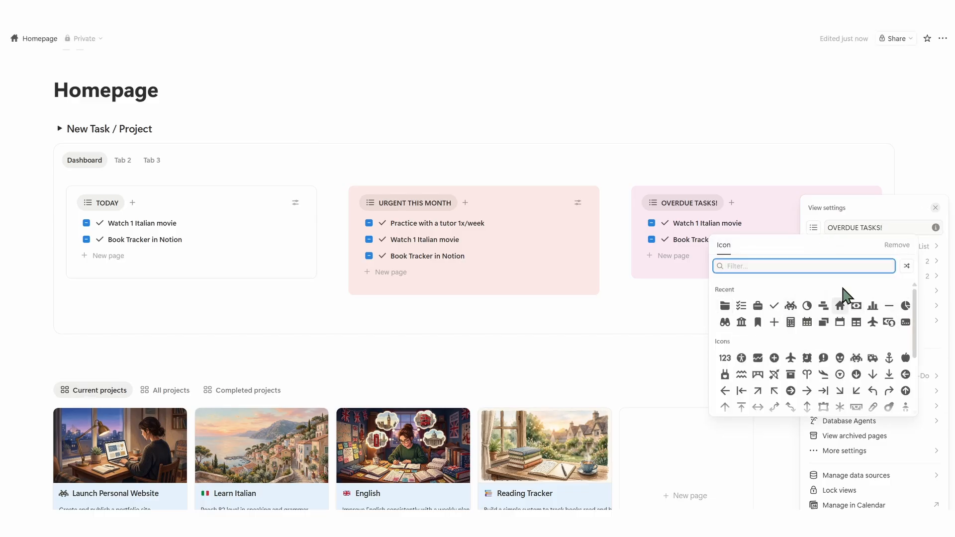
{"action": "type", "text": "UR"}
{"action": "left_click", "coordinate": [839, 323]}
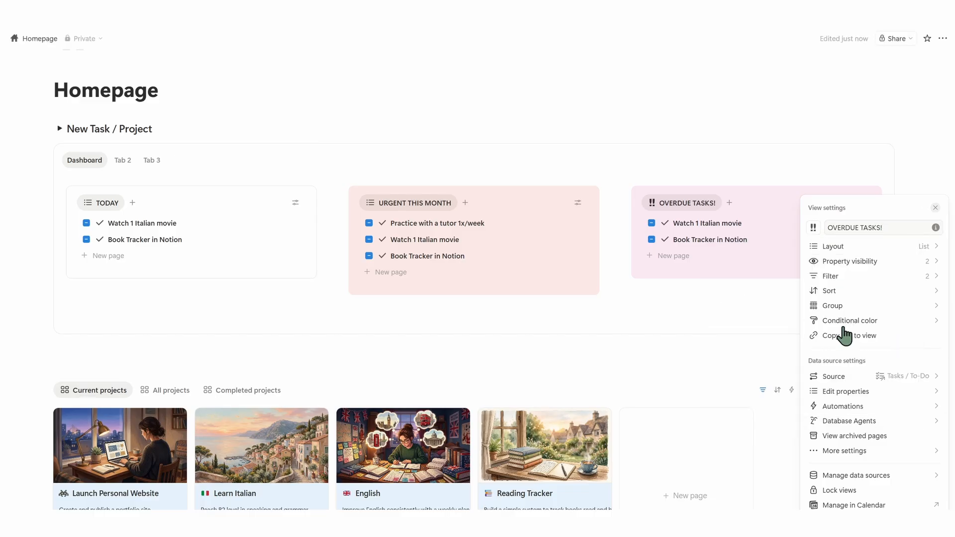
{"action": "key", "text": "Escape"}
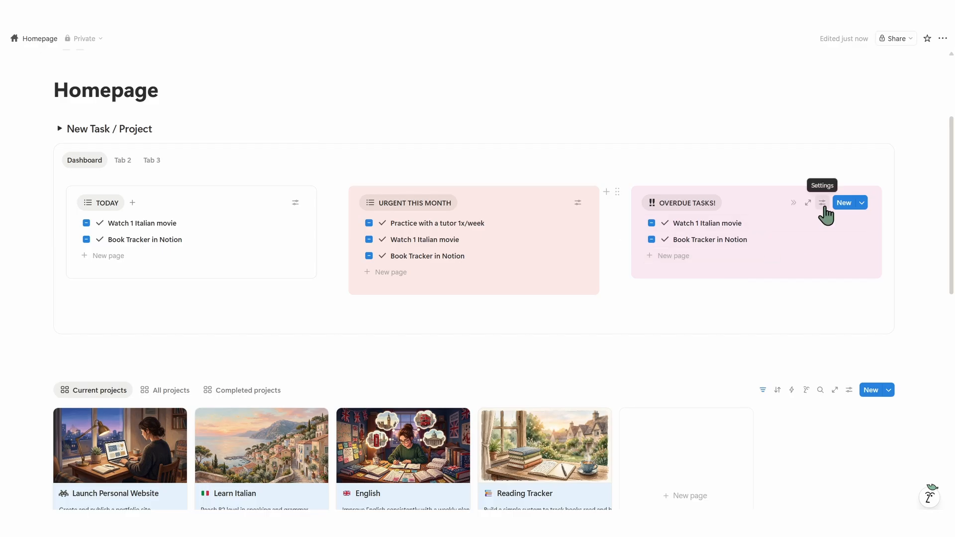
- Sort the OVERDUE TASKS! view by Due Date
{"action": "left_click", "coordinate": [822, 202]}
{"action": "left_click", "coordinate": [838, 292]}
{"action": "left_click", "coordinate": [828, 279]}
{"action": "left_click", "coordinate": [795, 225]}
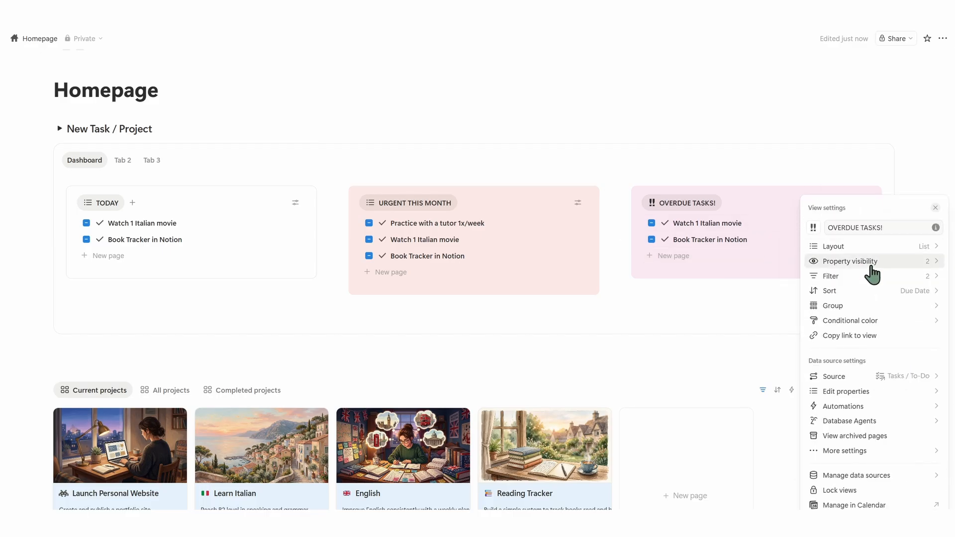
- Show the Due Date property in the URGENT THIS MONTH view
{"action": "left_click", "coordinate": [578, 203]}
{"action": "left_click", "coordinate": [577, 202]}
{"action": "left_click", "coordinate": [682, 288]}
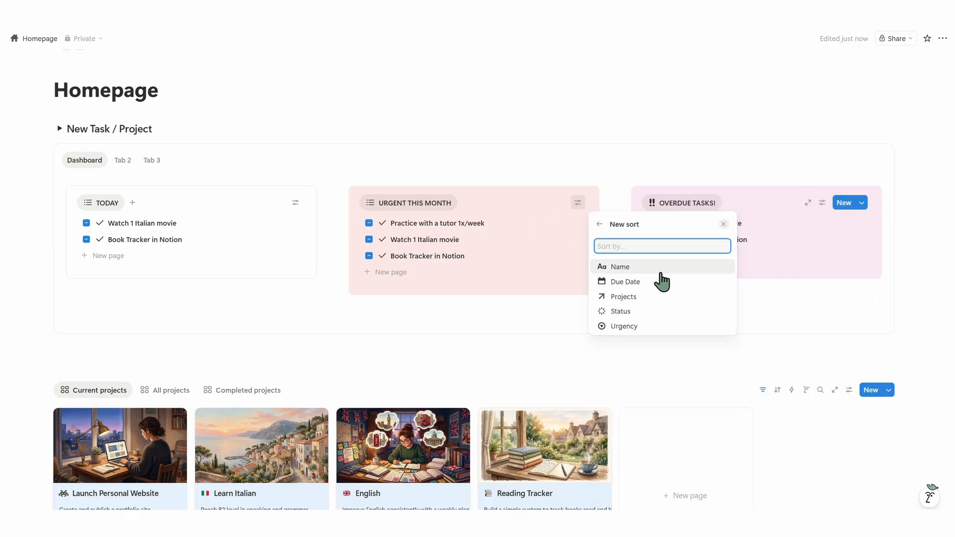
{"action": "left_click", "coordinate": [600, 224]}
{"action": "left_click", "coordinate": [651, 262]}
{"action": "left_click", "coordinate": [723, 342]}
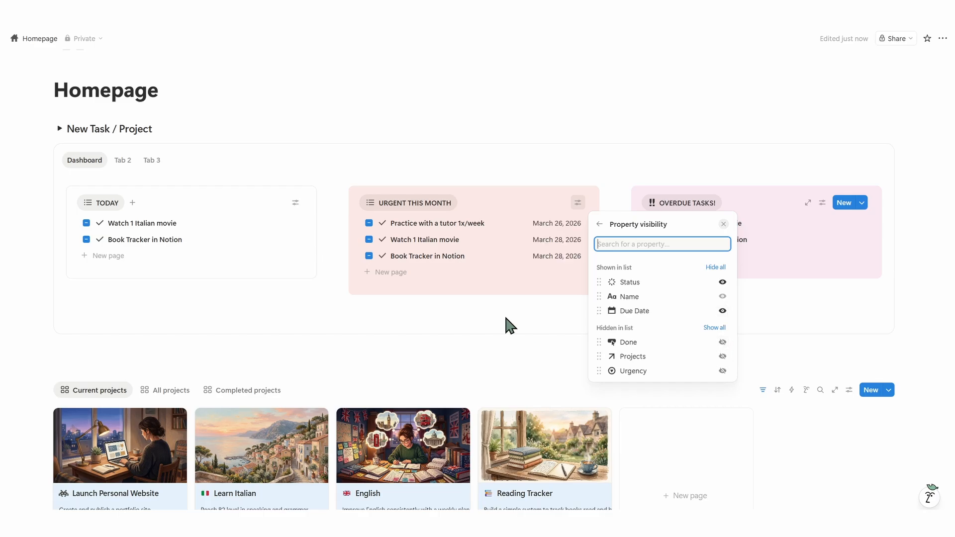
{"action": "left_click", "coordinate": [505, 324]}
- Show the Due Date property in the OVERDUE TASKS! view
{"action": "left_click", "coordinate": [822, 202]}
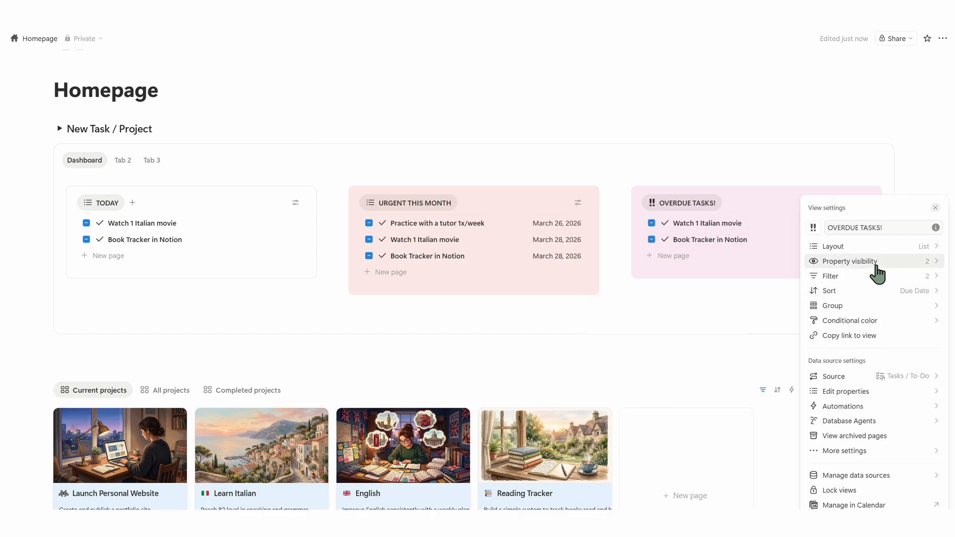
{"action": "left_click", "coordinate": [878, 263]}
{"action": "left_click", "coordinate": [934, 342]}
{"action": "left_click", "coordinate": [811, 224]}
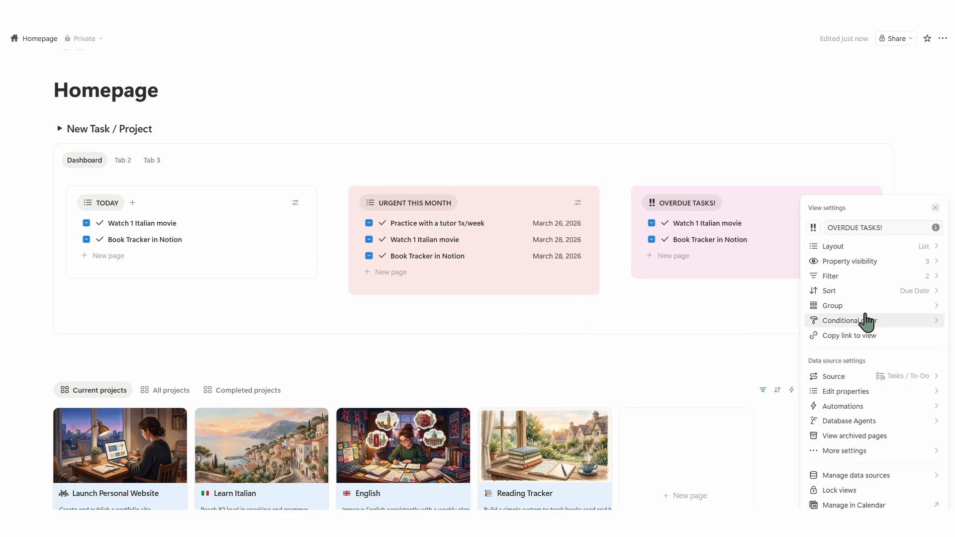
- Change the OVERDUE TASKS! view's Due Date filter to start dates before Today
{"action": "left_click", "coordinate": [869, 277]}
{"action": "left_click", "coordinate": [884, 264]}
{"action": "left_click", "coordinate": [880, 277]}
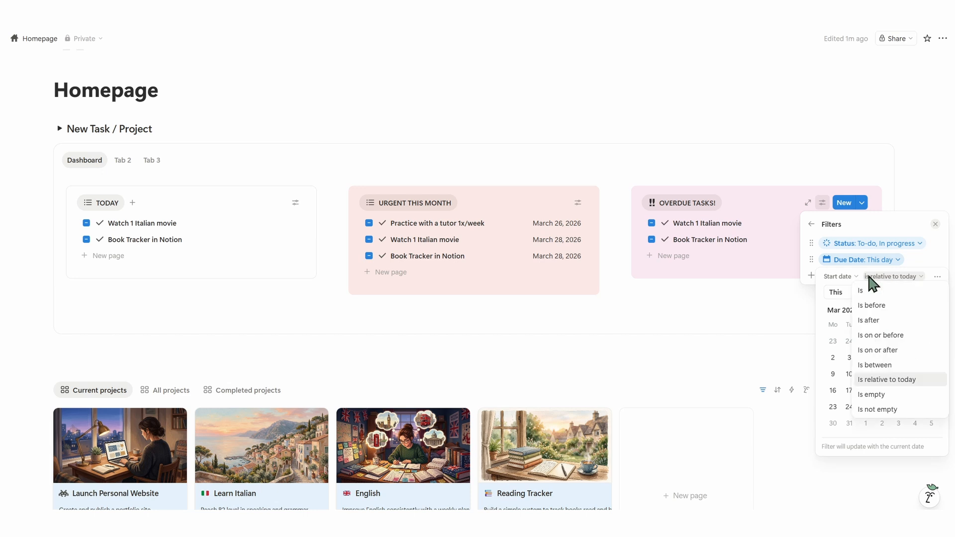
{"action": "left_click", "coordinate": [894, 306]}
{"action": "left_click", "coordinate": [934, 293]}
{"action": "left_click", "coordinate": [867, 312]}
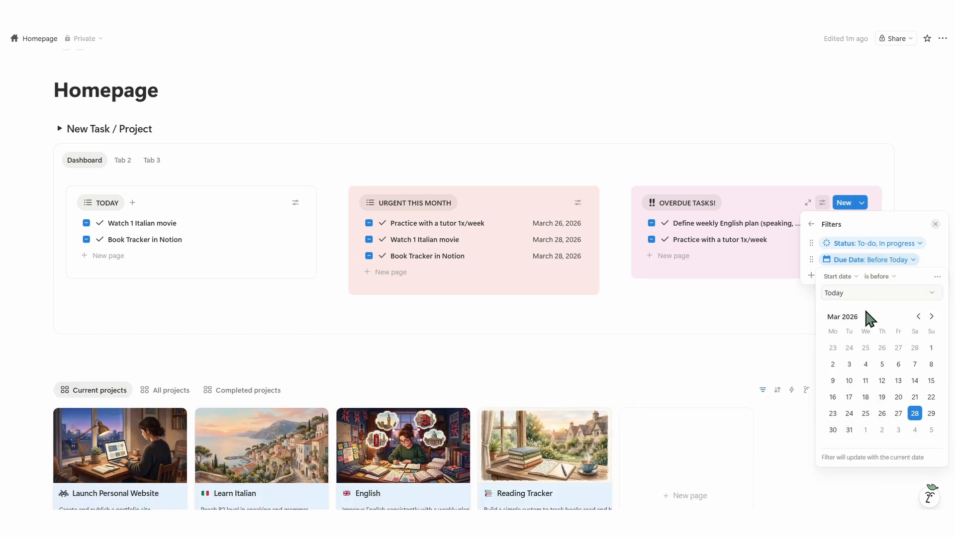
{"action": "left_click", "coordinate": [766, 311]}
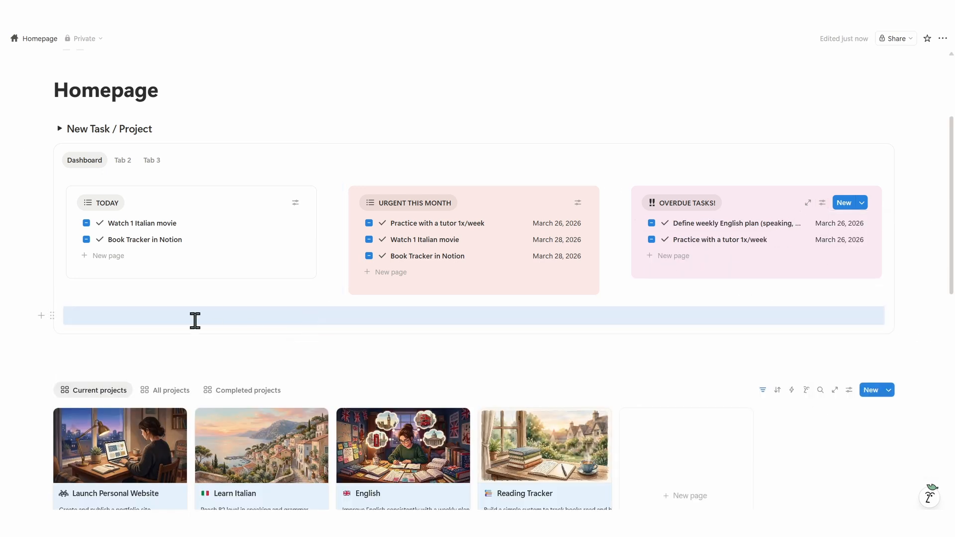
- Add a two-column layout below the three dashboard callouts and insert a callout in its first column
{"action": "left_click", "coordinate": [194, 322]}
{"action": "type", "text": "/2"}
{"action": "key", "text": "BackSpace"}
{"action": "key", "text": "BackSpace"}
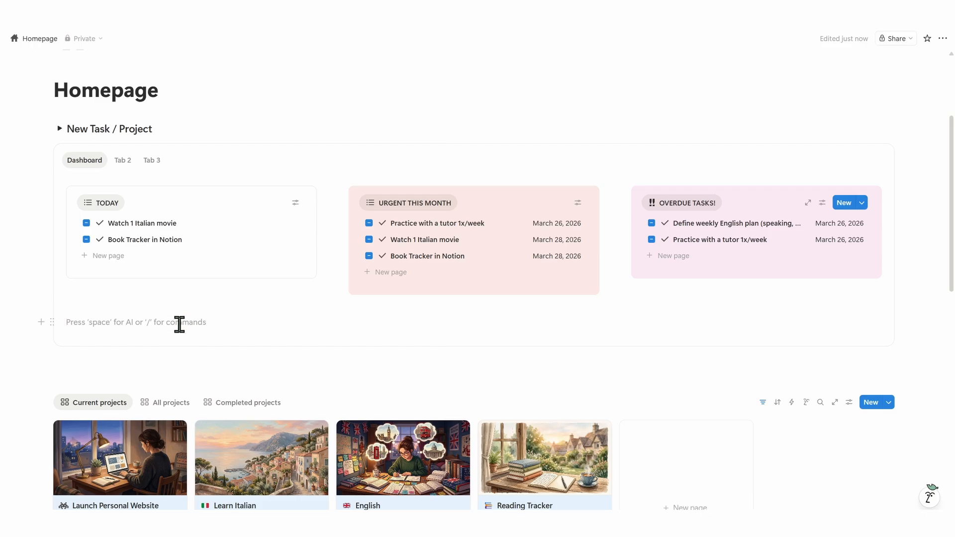
{"action": "type", "text": "/call"}
{"action": "key", "text": "Return"}
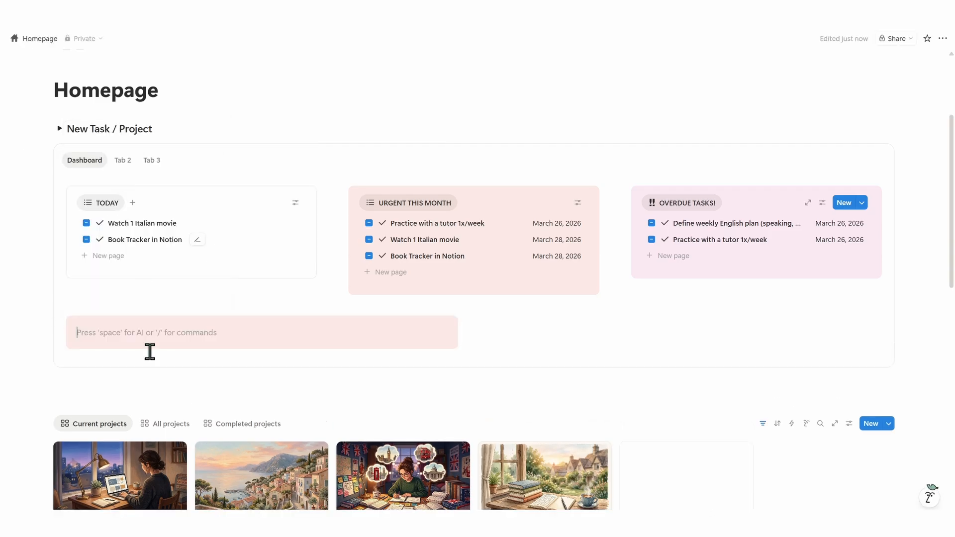
- Change the new callout's colour to the same plain background as the TODAY callout
{"action": "left_click", "coordinate": [53, 323]}
{"action": "mouse_move", "coordinate": [129, 260]}
{"action": "left_click", "coordinate": [245, 326]}
{"action": "left_click", "coordinate": [281, 329]}
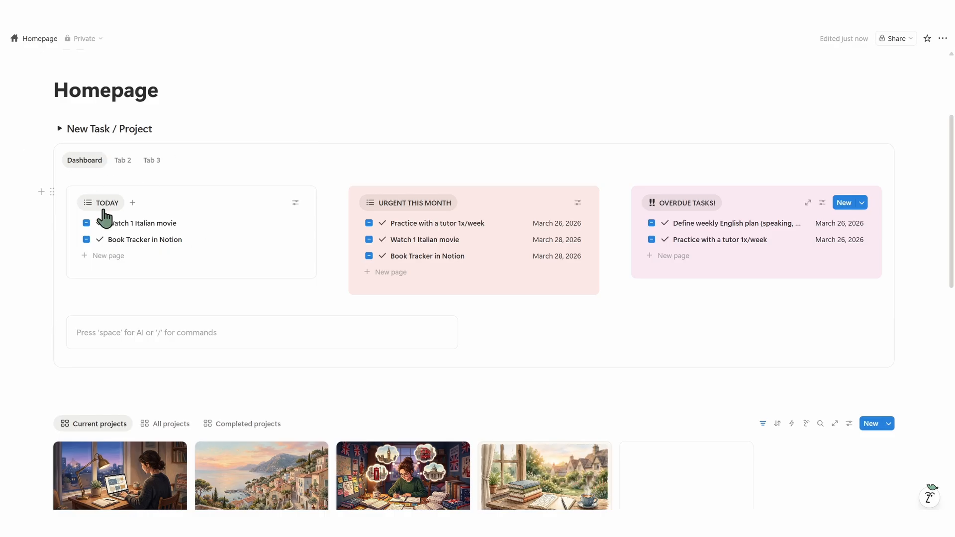
- Copy the TODAY view's link and paste it into the new callout as a linked database view
{"action": "left_click", "coordinate": [104, 211]}
{"action": "left_click", "coordinate": [144, 272]}
{"action": "left_click", "coordinate": [136, 333]}
{"action": "key", "text": "ctrl+v"}
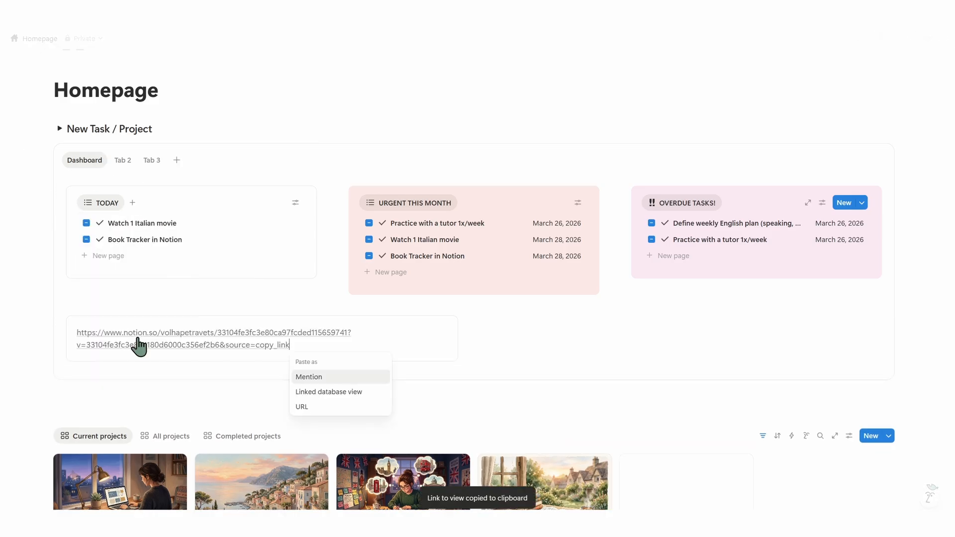
{"action": "left_click", "coordinate": [321, 391]}
{"action": "left_click", "coordinate": [496, 134]}
{"action": "left_click", "coordinate": [333, 179]}
{"action": "scroll", "coordinate": [272, 207], "scroll_direction": "up", "scroll_amount": 3}
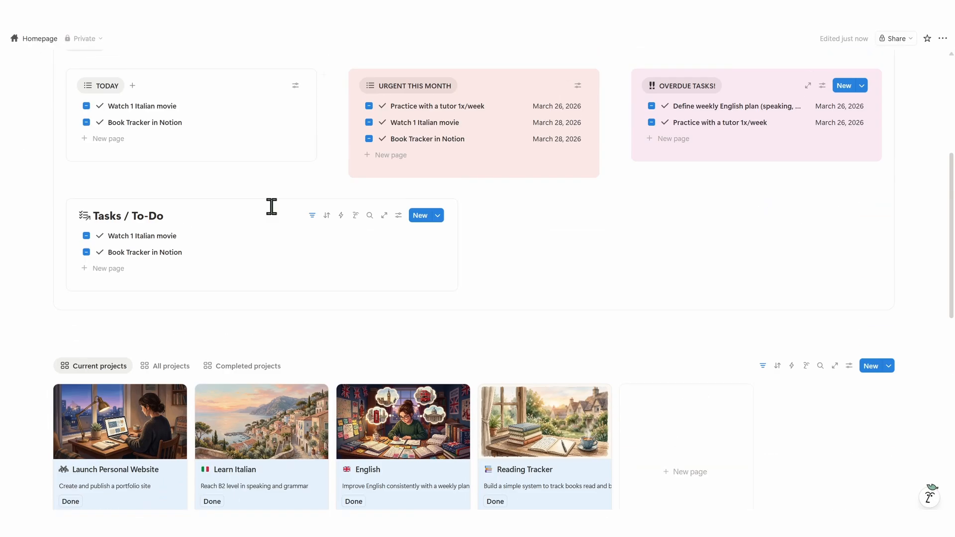
- Hide the new linked database's title and rename its view TASKS THIS WEEK
{"action": "left_click", "coordinate": [184, 215]}
{"action": "left_click", "coordinate": [230, 329]}
{"action": "scroll", "coordinate": [167, 224], "scroll_direction": "up", "scroll_amount": 3}
{"action": "left_click", "coordinate": [102, 373]}
{"action": "left_click", "coordinate": [119, 403]}
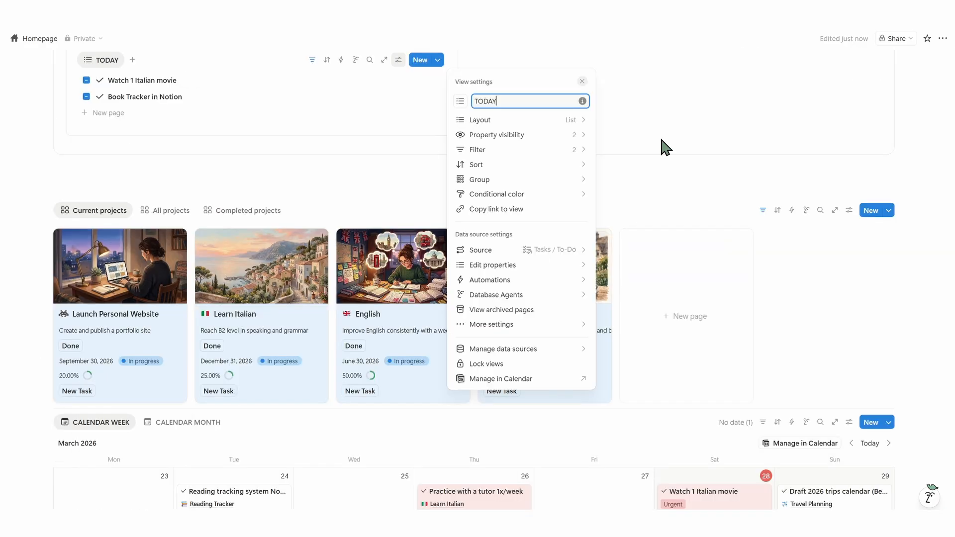
{"action": "type", "text": "TASKS THIS WEEK"}
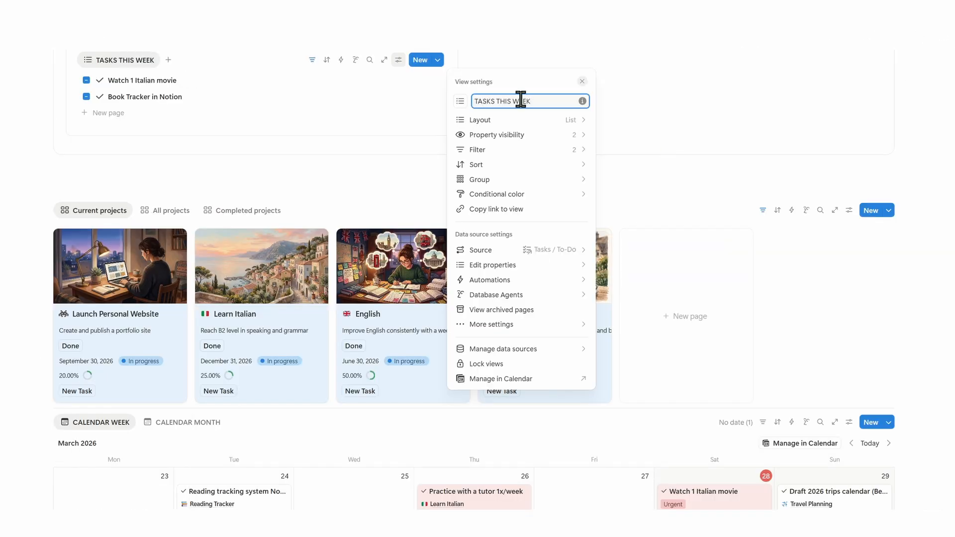
{"action": "left_click", "coordinate": [367, 145]}
{"action": "scroll", "coordinate": [367, 151], "scroll_direction": "up", "scroll_amount": 3}
{"action": "left_click", "coordinate": [398, 216]}
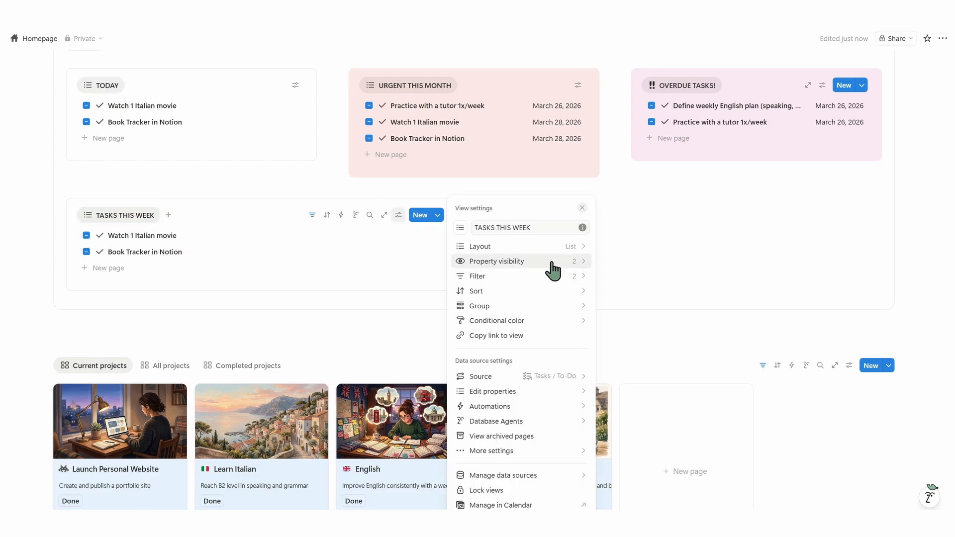
{"action": "left_click", "coordinate": [58, 226]}
{"action": "left_click", "coordinate": [87, 236]}
{"action": "key", "text": "ctrl+z"}
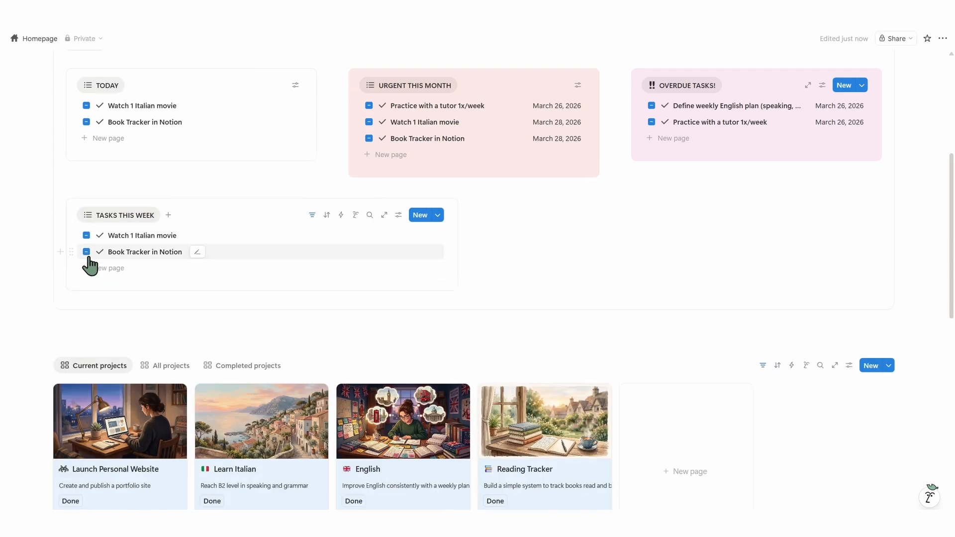
- Display the Status property as a text label instead of a checkbox in the TASKS THIS WEEK view
{"action": "left_click", "coordinate": [70, 247]}
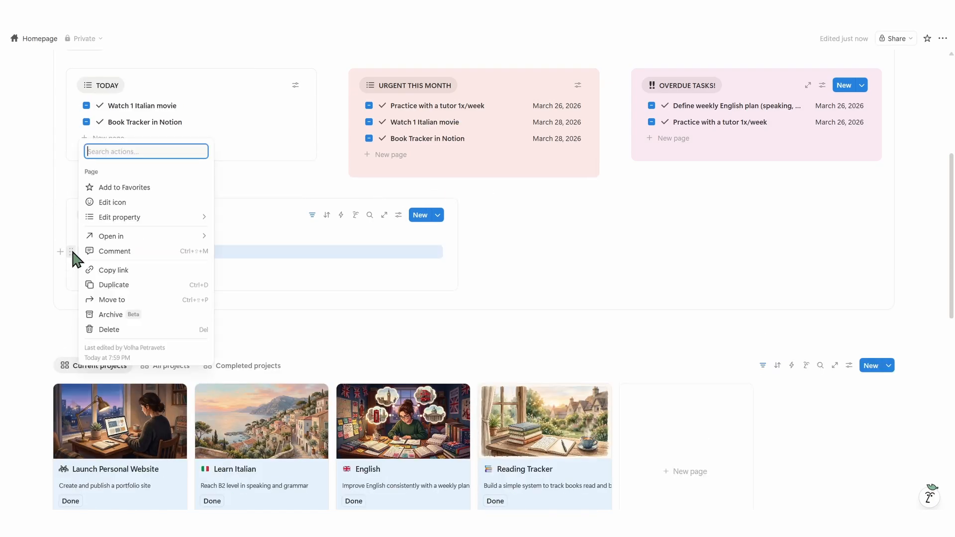
{"action": "mouse_move", "coordinate": [123, 224]}
{"action": "left_click", "coordinate": [249, 232]}
{"action": "left_click", "coordinate": [100, 384]}
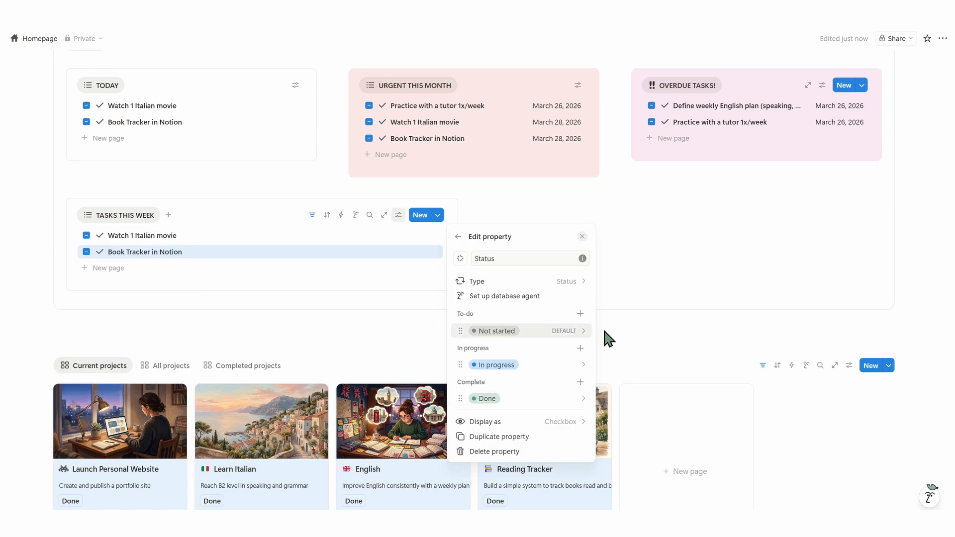
{"action": "left_click", "coordinate": [564, 422]}
{"action": "left_click", "coordinate": [493, 453]}
{"action": "left_click", "coordinate": [272, 270]}
{"action": "scroll", "coordinate": [238, 278], "scroll_direction": "up", "scroll_amount": 2}
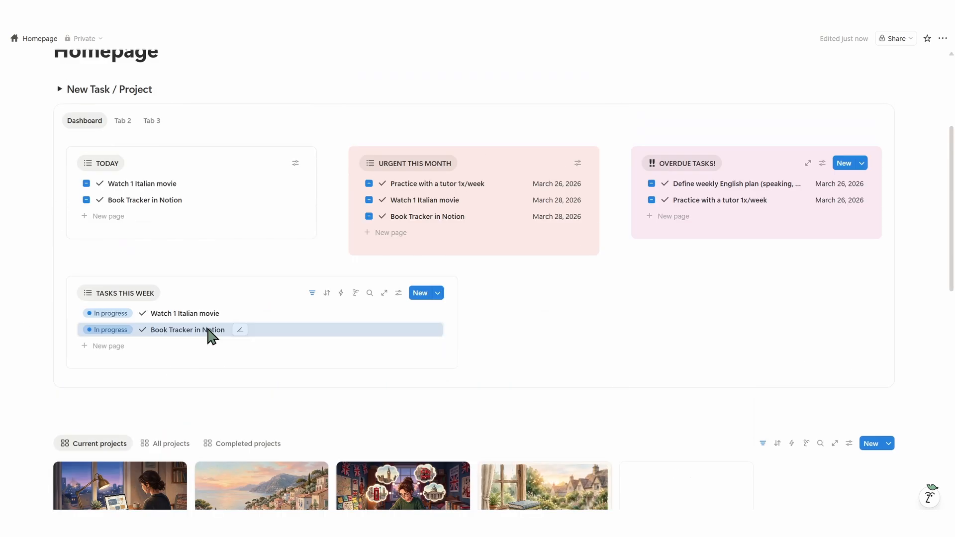
{"action": "left_click", "coordinate": [529, 314]}
- Show the Due Date property in the TASKS THIS WEEK view
{"action": "left_click", "coordinate": [399, 293]}
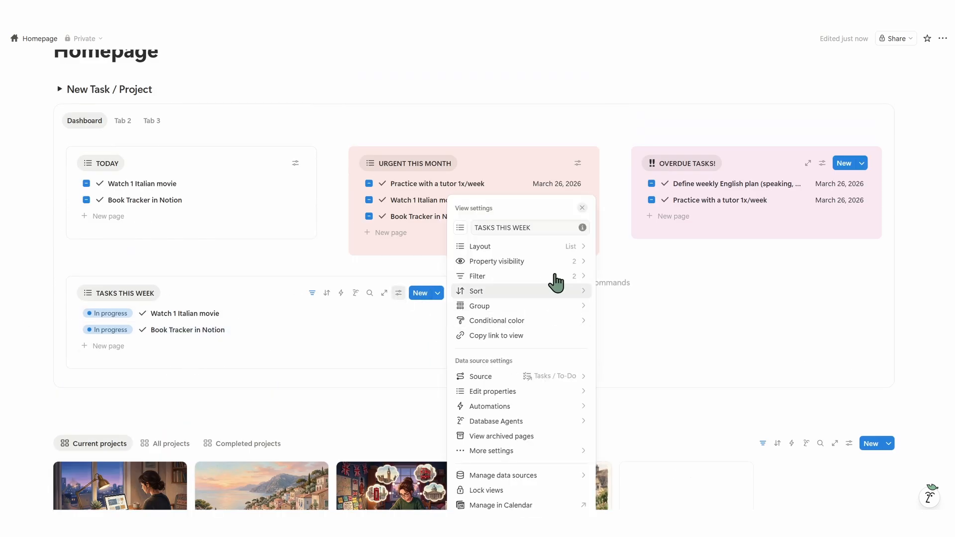
{"action": "left_click", "coordinate": [526, 262]}
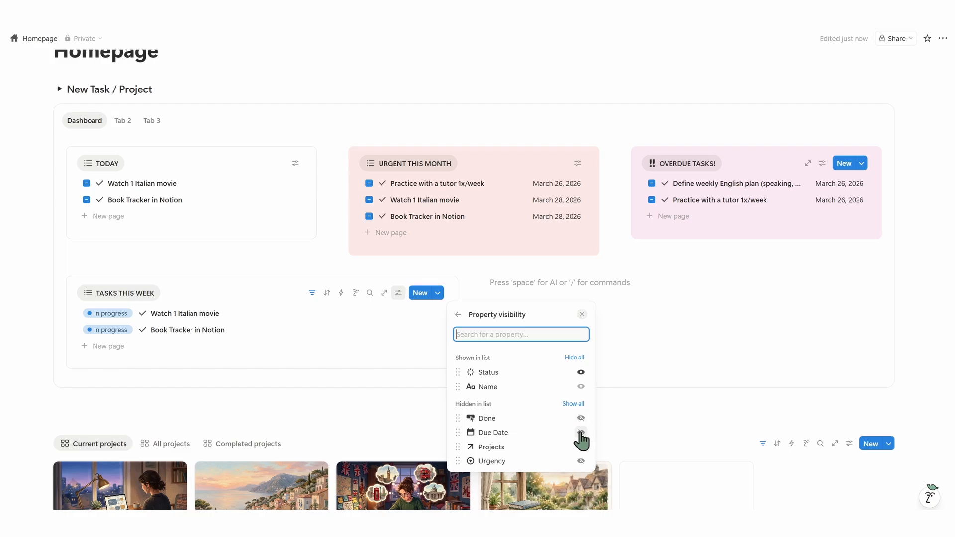
{"action": "left_click", "coordinate": [581, 432]}
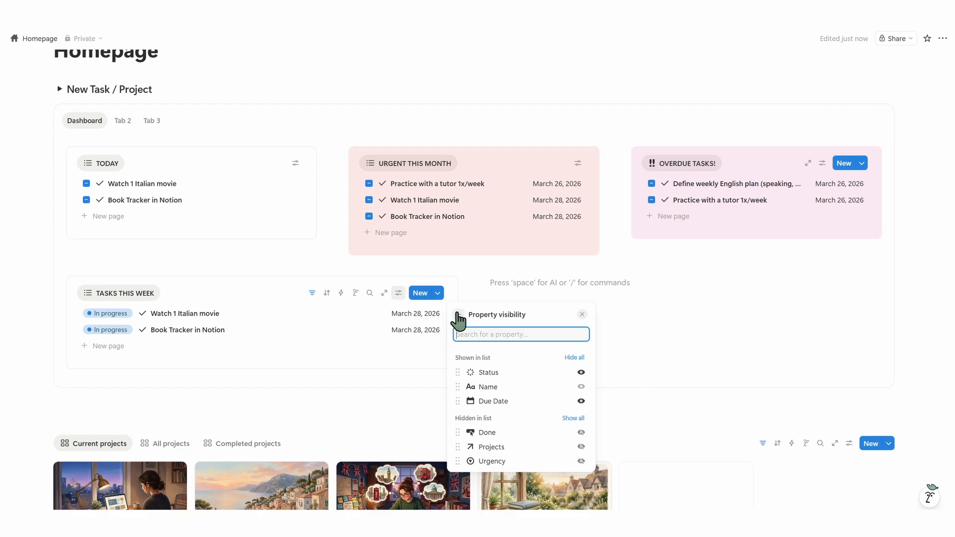
{"action": "left_click", "coordinate": [684, 343]}
- Try a new conditional color setting on the TASKS THIS WEEK view
{"action": "left_click", "coordinate": [398, 292]}
{"action": "left_click", "coordinate": [535, 321]}
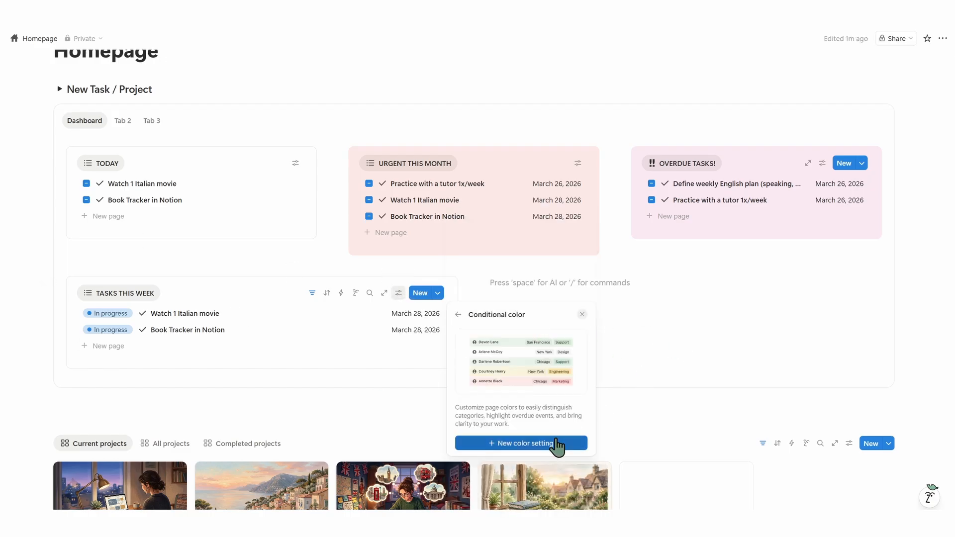
{"action": "left_click", "coordinate": [556, 441]}
{"action": "left_click", "coordinate": [492, 330]}
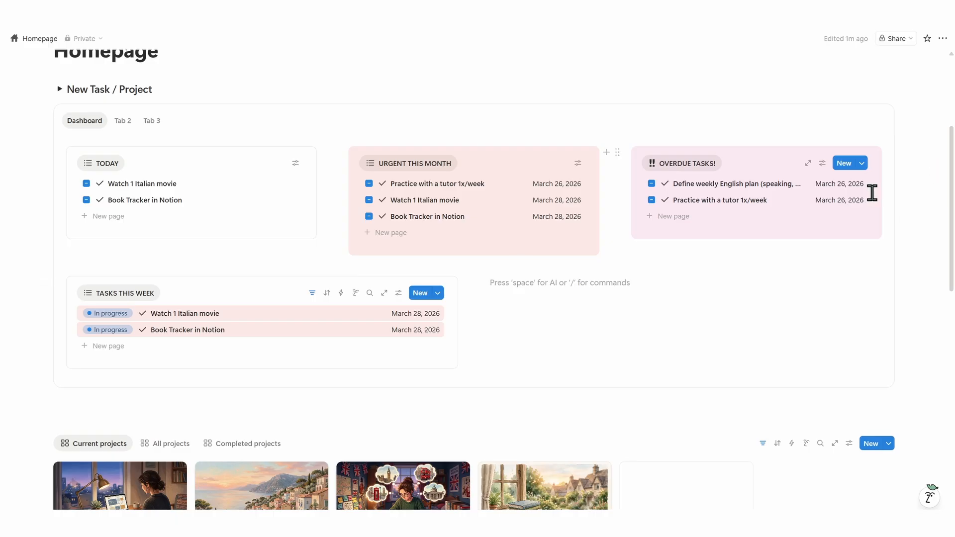
{"action": "key", "text": "ctrl+z"}
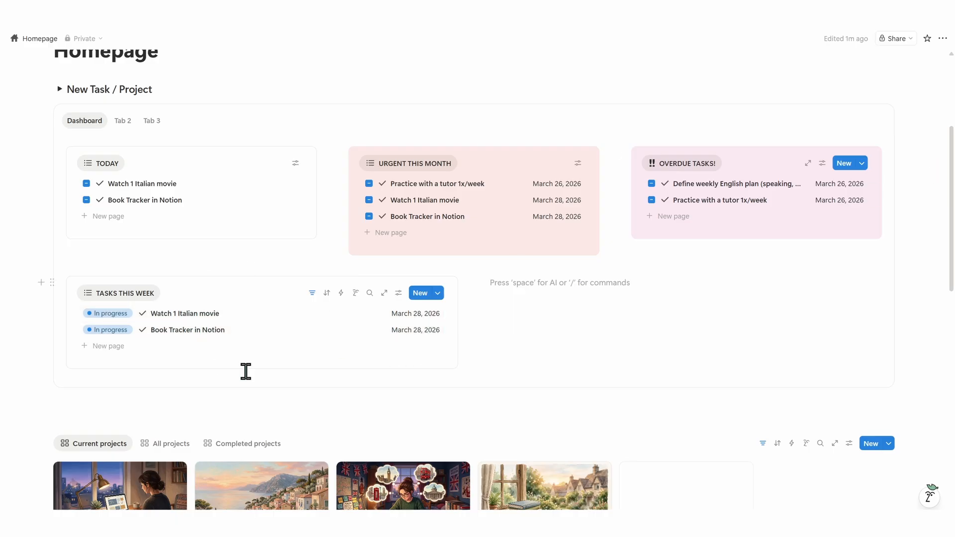
- Add a callout in the second column and paste the TASKS THIS WEEK view link into it as a linked database view
{"action": "type", "text": "/c"}
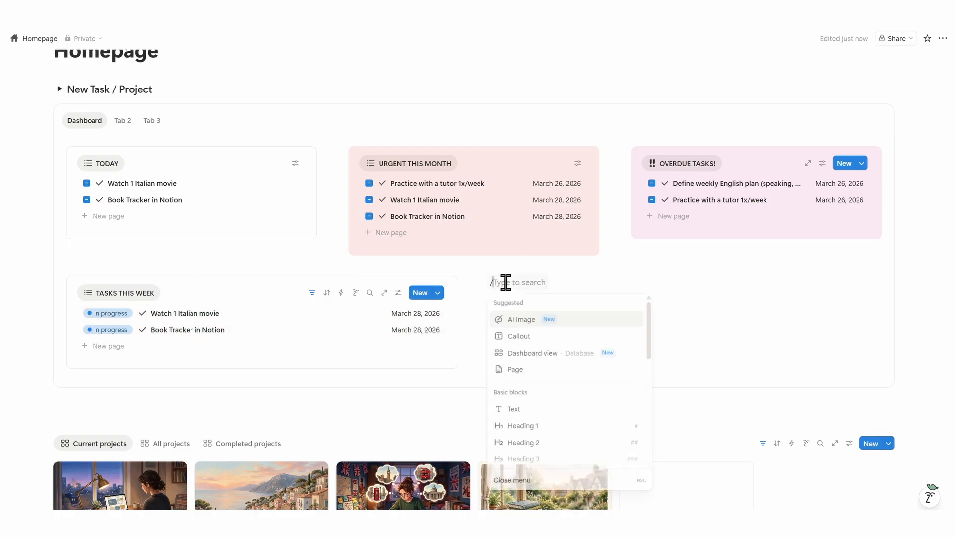
{"action": "left_click", "coordinate": [527, 316]}
{"action": "left_click", "coordinate": [149, 293]}
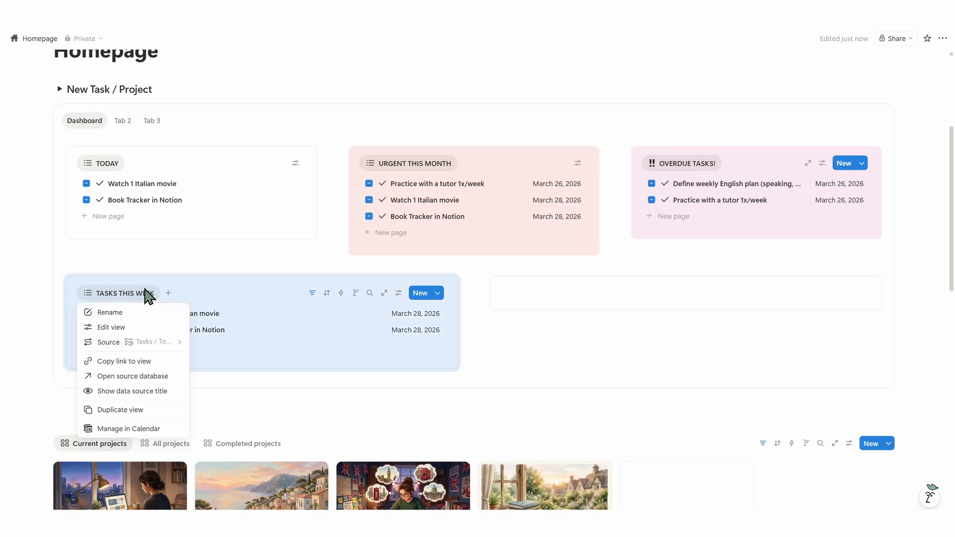
{"action": "left_click", "coordinate": [149, 363]}
{"action": "left_click", "coordinate": [587, 295]}
{"action": "key", "text": "ctrl+v"}
{"action": "left_click", "coordinate": [754, 352]}
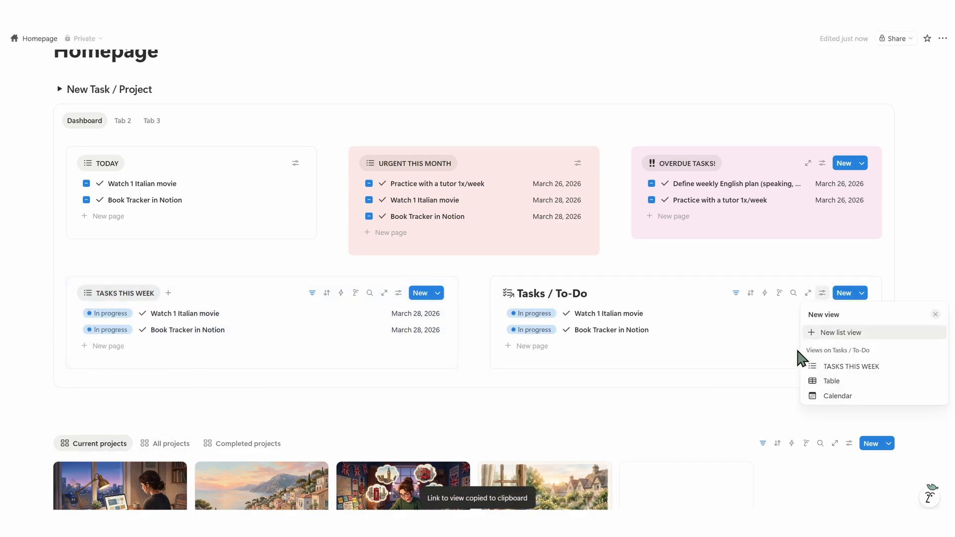
- Create a new chart view in the second column's linked database and set its chart type to donut
{"action": "left_click", "coordinate": [828, 332]}
{"action": "left_click", "coordinate": [826, 354]}
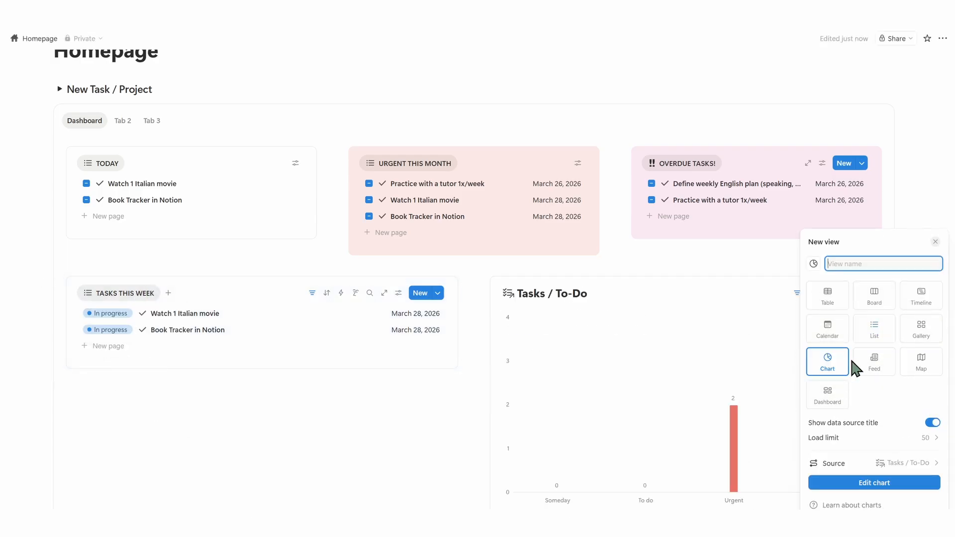
{"action": "left_click", "coordinate": [872, 486]}
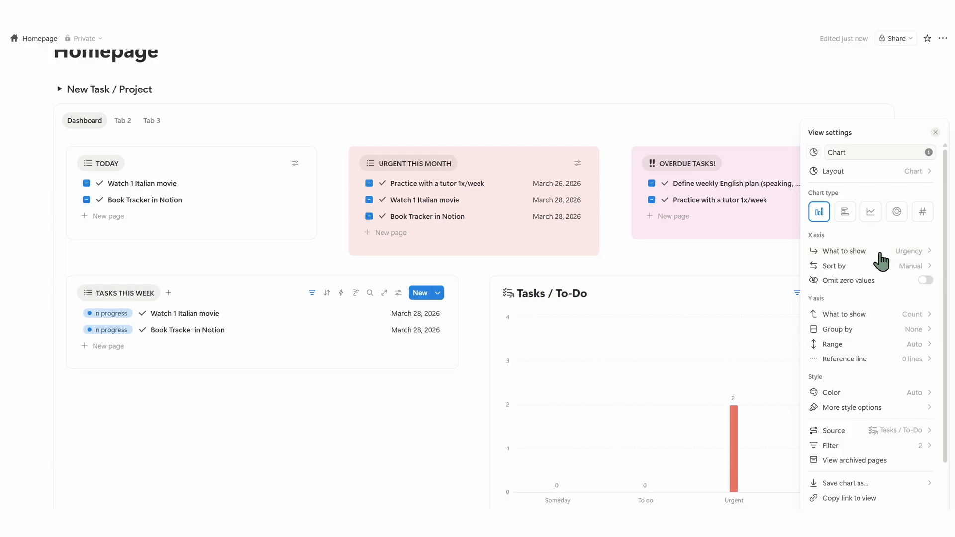
{"action": "left_click", "coordinate": [896, 211]}
- Set the donut chart to show Status by Group and its height to Small
{"action": "left_click", "coordinate": [885, 275]}
{"action": "mouse_move", "coordinate": [871, 337]}
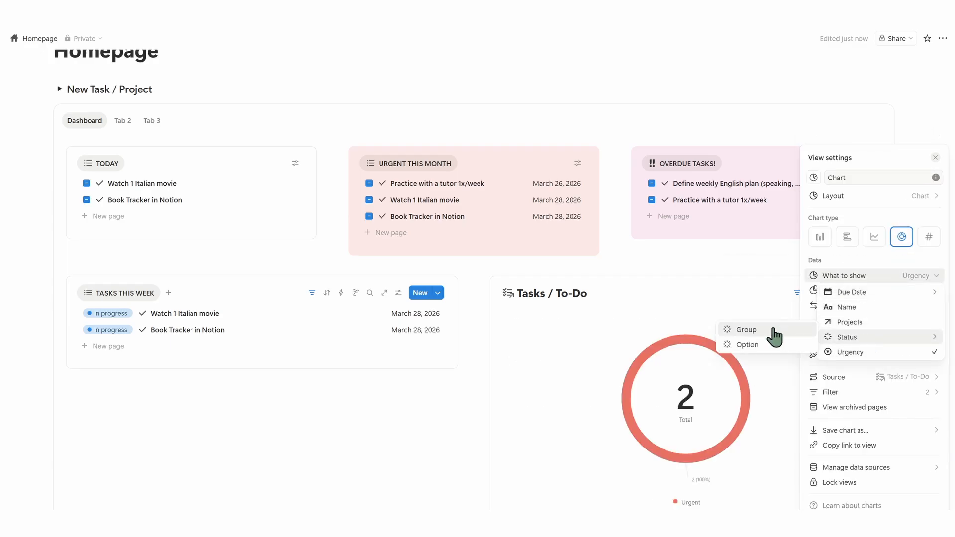
{"action": "left_click", "coordinate": [774, 331]}
{"action": "left_click", "coordinate": [851, 353]}
{"action": "left_click", "coordinate": [865, 378]}
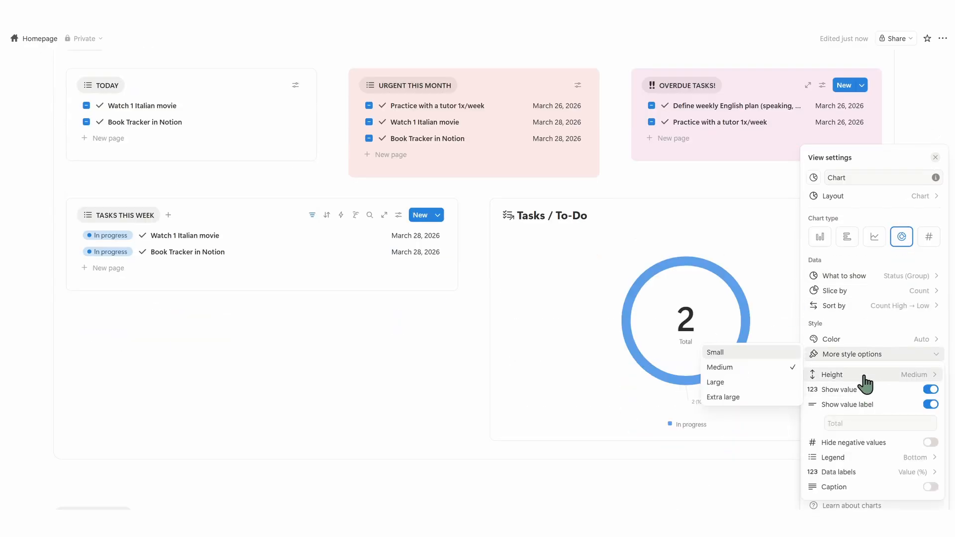
{"action": "left_click", "coordinate": [791, 353]}
{"action": "left_click", "coordinate": [440, 348]}
{"action": "left_click", "coordinate": [476, 353]}
{"action": "left_click", "coordinate": [481, 361]}
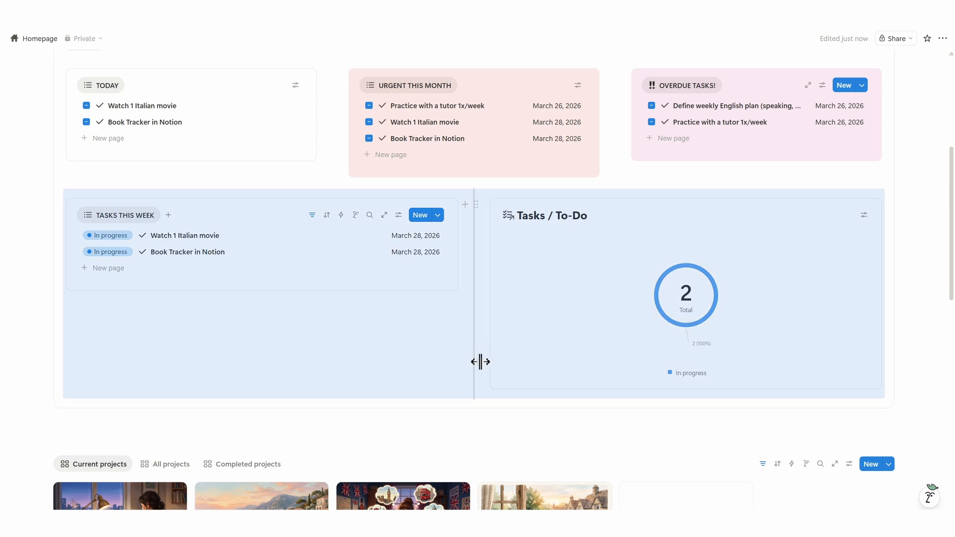
{"action": "left_click", "coordinate": [492, 405]}
- Hide the chart's Tasks / To-Do title and rename the chart view TASKS THIS WEEK
{"action": "left_click", "coordinate": [608, 224]}
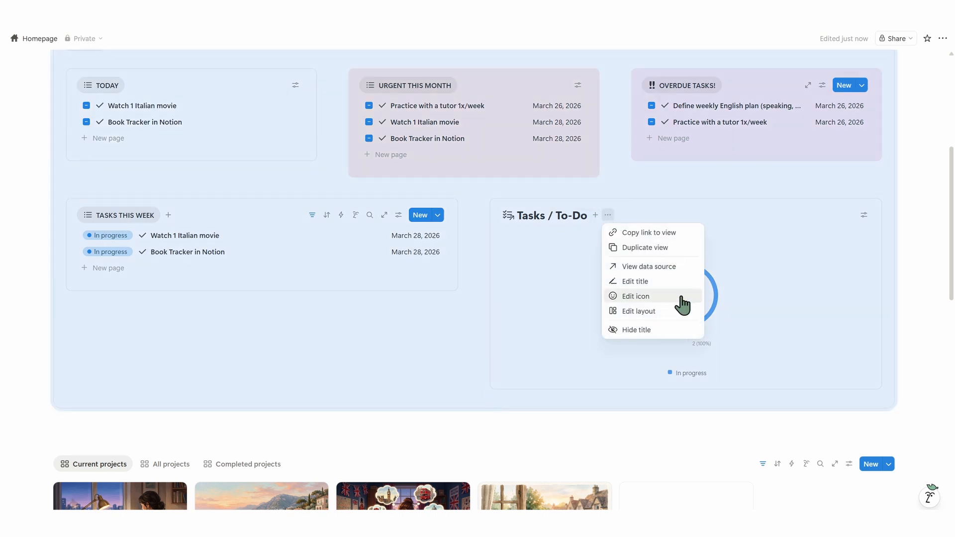
{"action": "left_click", "coordinate": [656, 329]}
{"action": "left_click", "coordinate": [398, 214]}
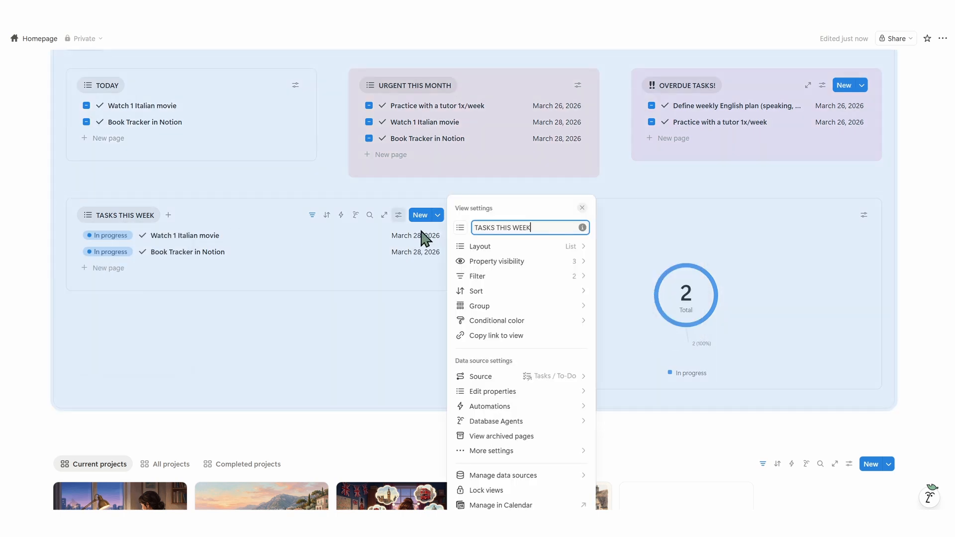
{"action": "left_click", "coordinate": [644, 199]}
{"action": "left_click", "coordinate": [529, 217]}
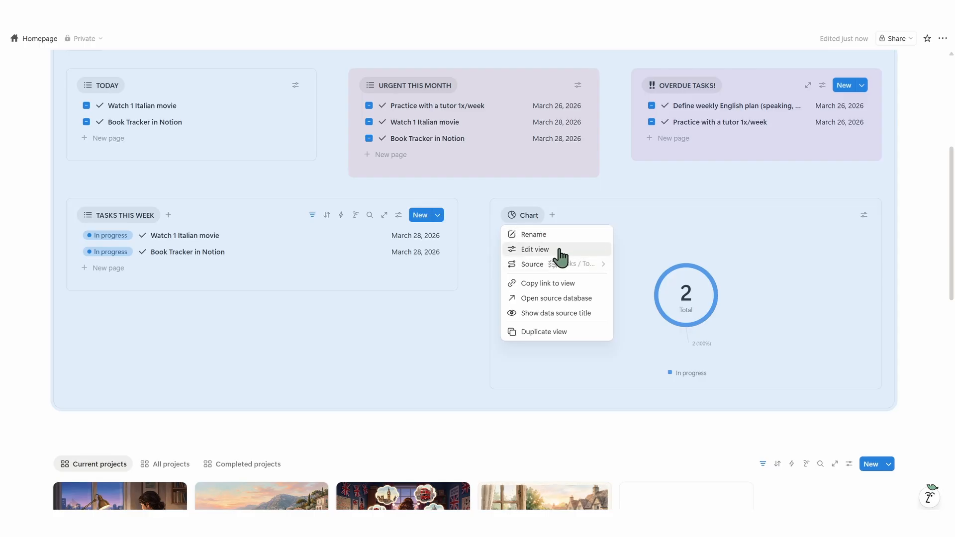
{"action": "left_click", "coordinate": [542, 249]}
- Remove the Status filter from the TASKS THIS WEEK chart view
{"action": "left_click", "coordinate": [825, 392]}
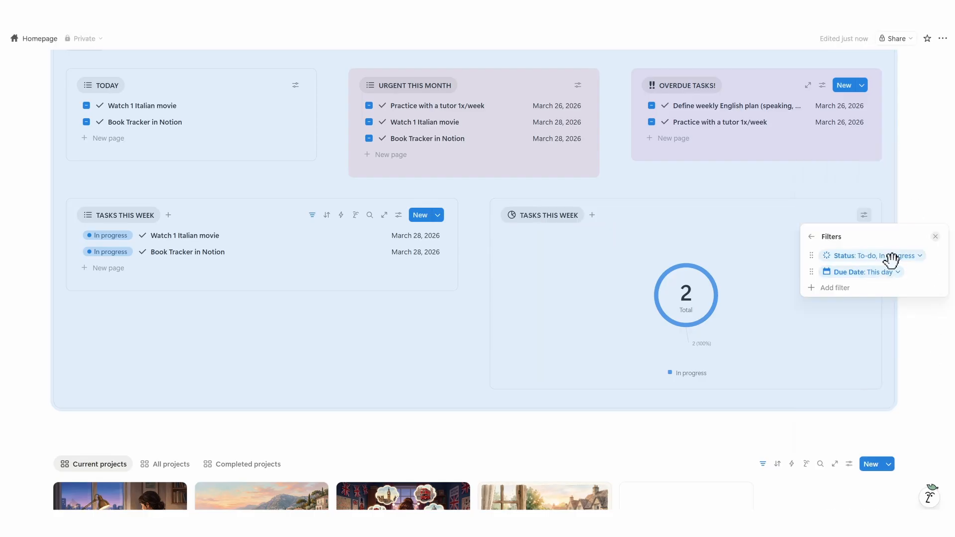
{"action": "left_click", "coordinate": [889, 256]}
{"action": "left_click", "coordinate": [937, 273]}
{"action": "left_click", "coordinate": [871, 282]}
{"action": "left_click", "coordinate": [500, 413]}
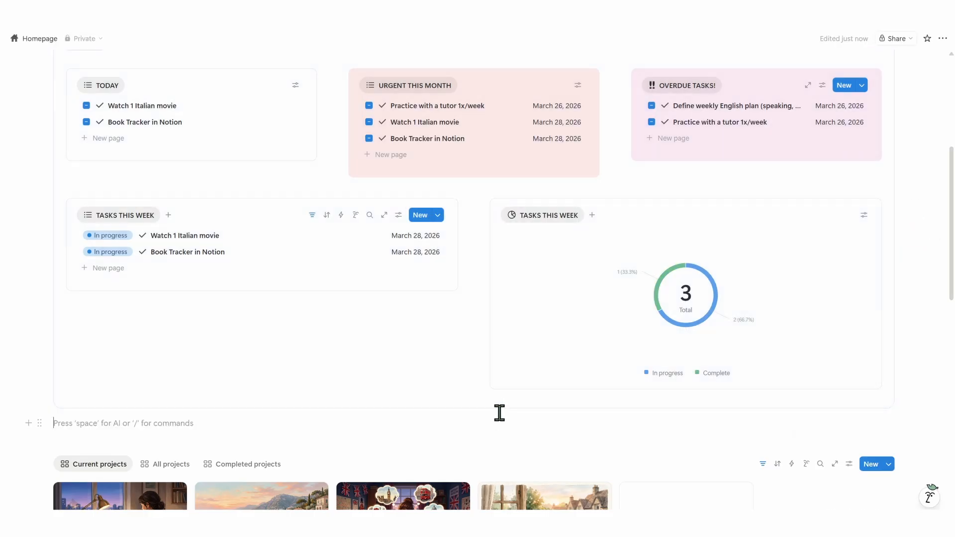
- Widen the TASKS THIS WEEK list column, making the chart column narrower
{"action": "left_click_drag", "start_coordinate": [474, 328], "coordinate": [591, 326]}
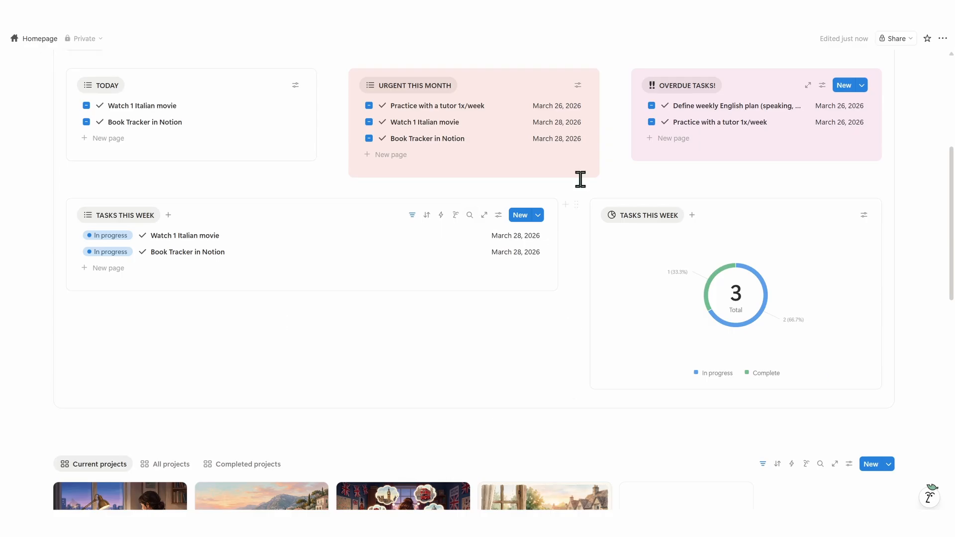
- Narrow the TASKS THIS WEEK list column so the donut chart column beside it becomes wider
{"action": "left_click_drag", "start_coordinate": [577, 324], "coordinate": [524, 328]}
{"action": "scroll", "coordinate": [443, 374], "scroll_direction": "up", "scroll_amount": 3}
{"action": "scroll", "coordinate": [443, 373], "scroll_direction": "down", "scroll_amount": 3}
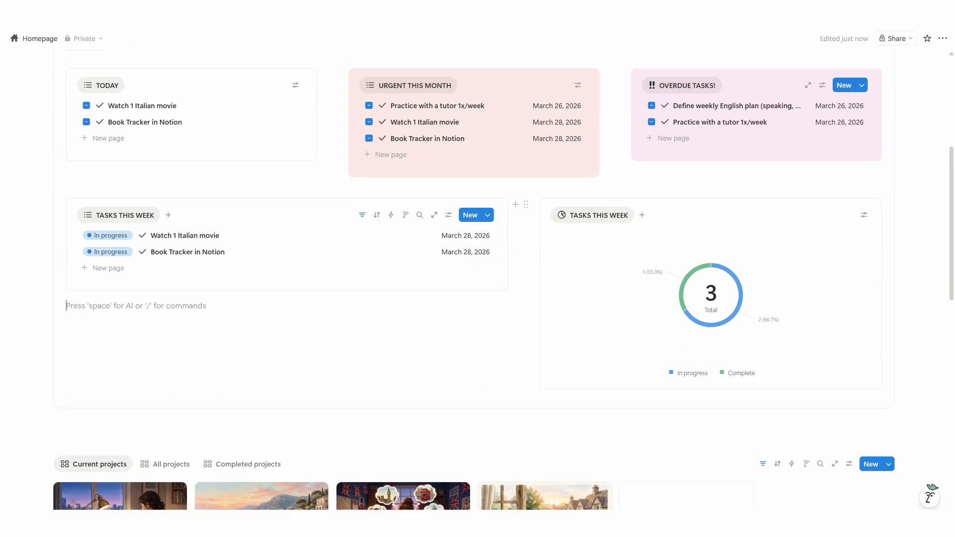
- Move the empty block below the list and chart columns and insert a calendar view database there
{"action": "left_click_drag", "start_coordinate": [199, 373], "coordinate": [213, 394]}
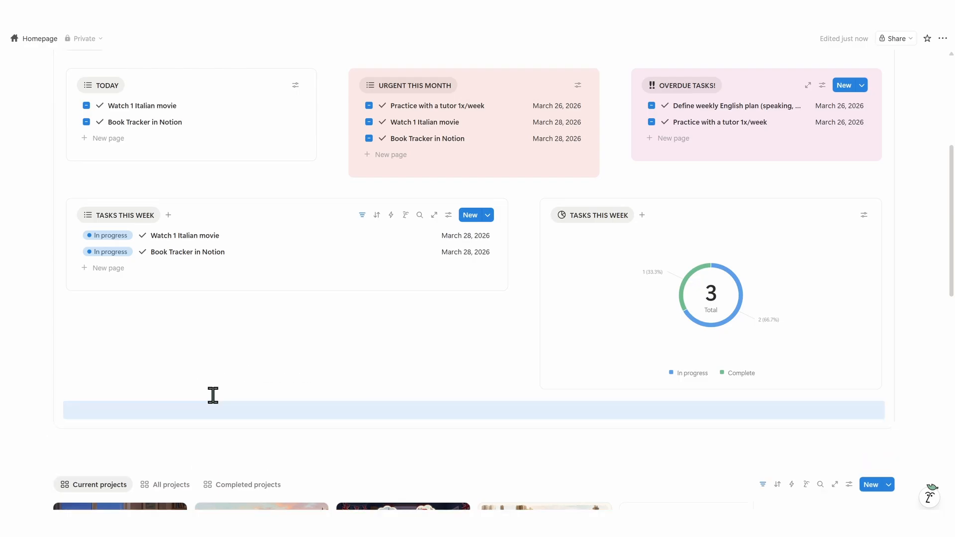
{"action": "type", "text": "calendar"}
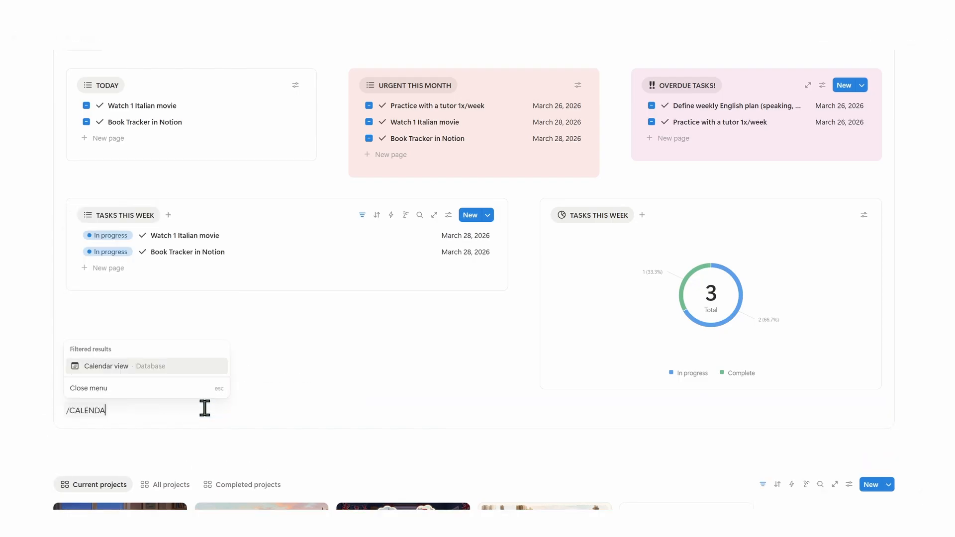
{"action": "key", "text": "Return"}
- Link the new calendar to the existing Tasks / To-Do data source using its Calendar view
{"action": "left_click", "coordinate": [876, 277]}
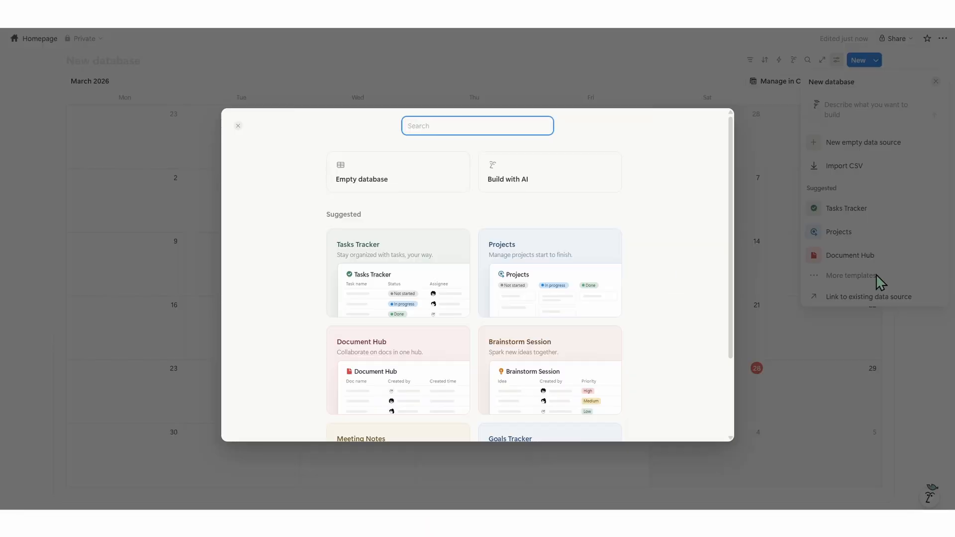
{"action": "key", "text": "Escape"}
{"action": "left_click", "coordinate": [864, 297]}
{"action": "left_click", "coordinate": [871, 157]}
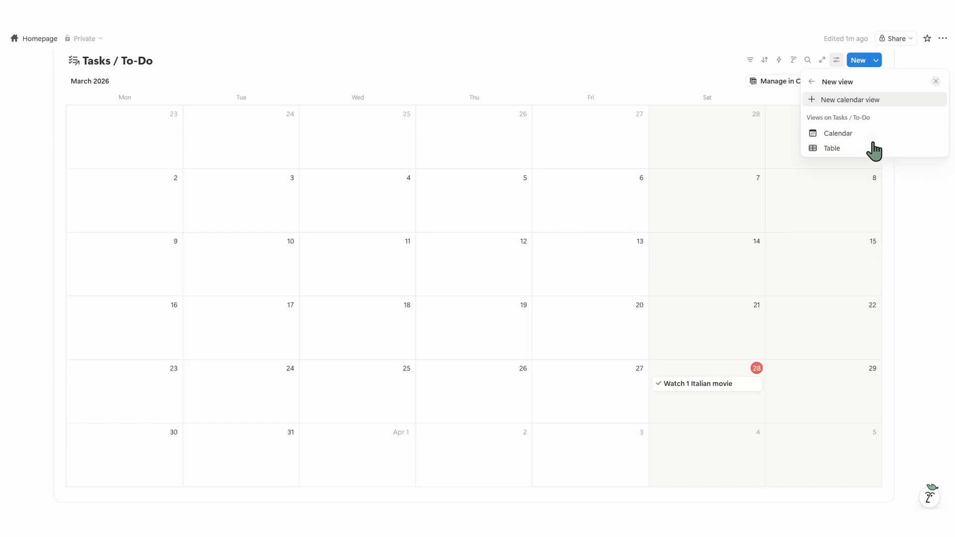
{"action": "left_click", "coordinate": [873, 133]}
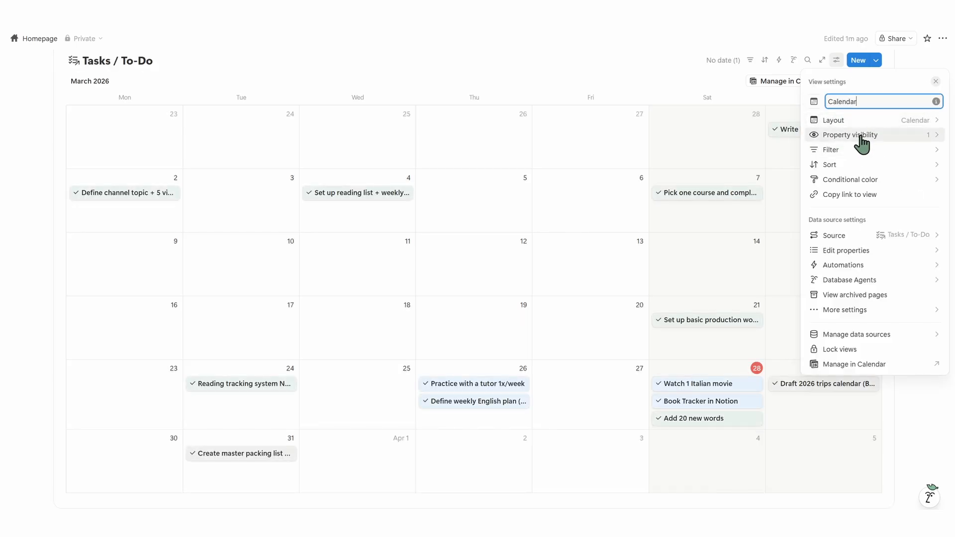
- Show the Tasks / To-Do calendar as Week
{"action": "left_click", "coordinate": [858, 122]}
{"action": "left_click", "coordinate": [903, 297]}
{"action": "left_click", "coordinate": [853, 329]}
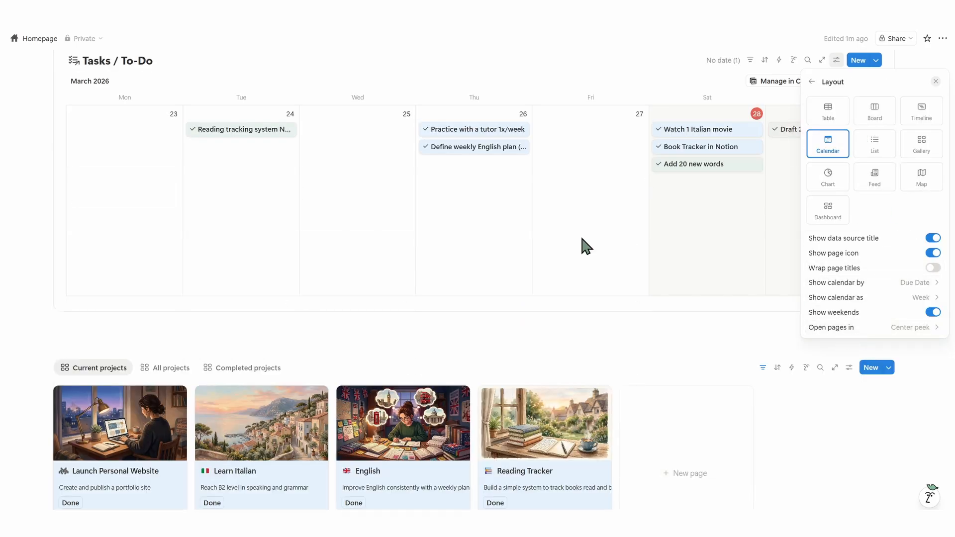
{"action": "left_click", "coordinate": [580, 237]}
- Hide the calendar's Tasks / To-Do data source title
{"action": "scroll", "coordinate": [678, 237], "scroll_direction": "up", "scroll_amount": 3}
{"action": "left_click", "coordinate": [174, 216]}
{"action": "left_click", "coordinate": [214, 334]}
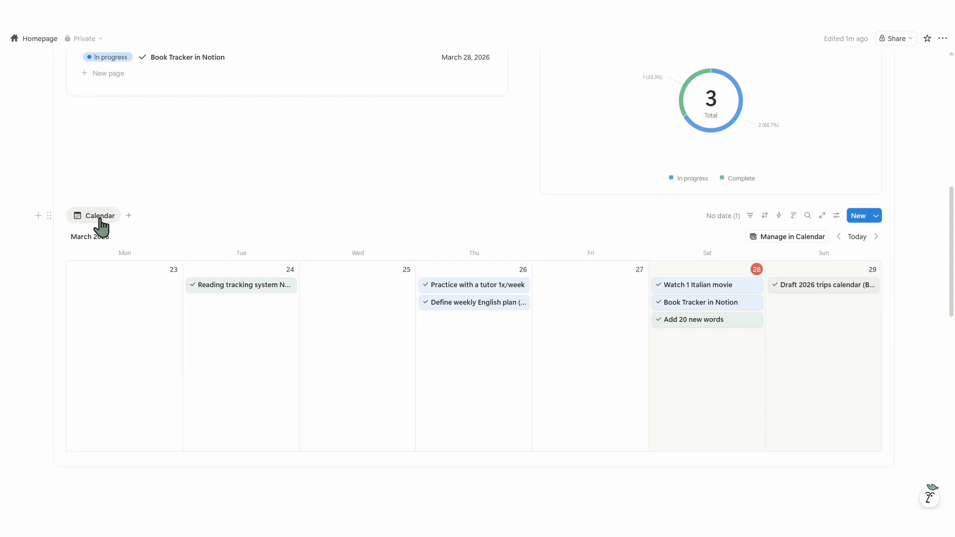
- Base the calendar's conditional color rule on Urgency is not empty
{"action": "left_click", "coordinate": [837, 217]}
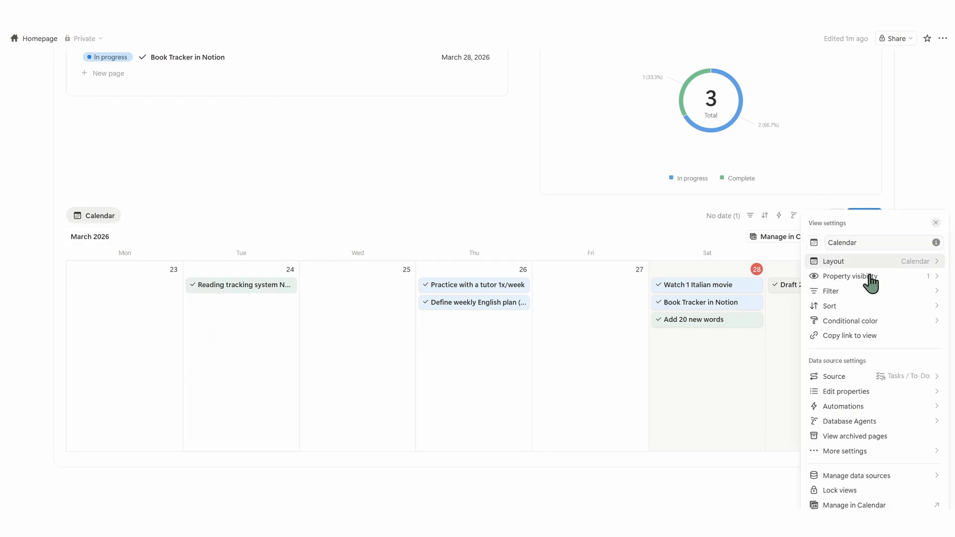
{"action": "left_click", "coordinate": [868, 319]}
{"action": "left_click", "coordinate": [920, 260]}
{"action": "left_click", "coordinate": [841, 350]}
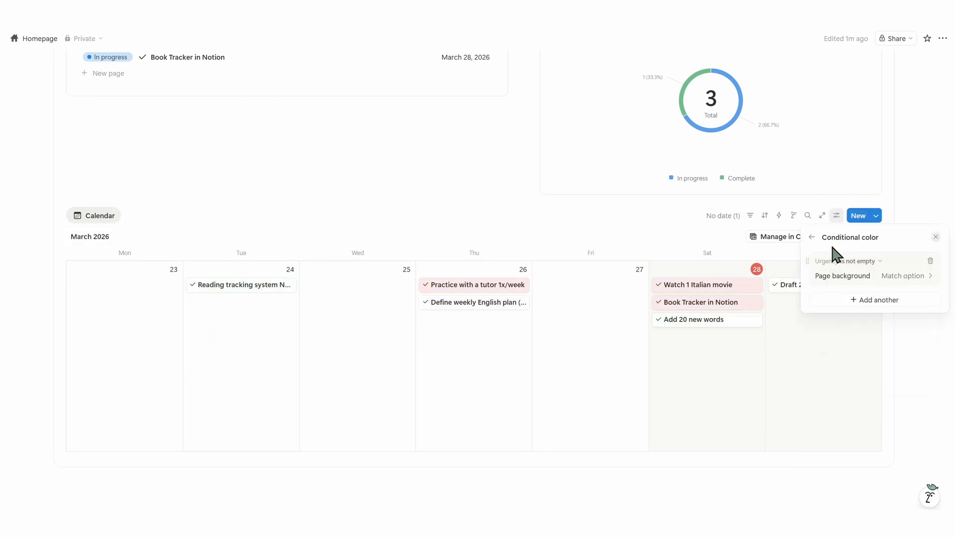
- Show the Projects, Urgency, Status and Done properties on the calendar cards
{"action": "left_click", "coordinate": [812, 237]}
{"action": "left_click", "coordinate": [913, 279]}
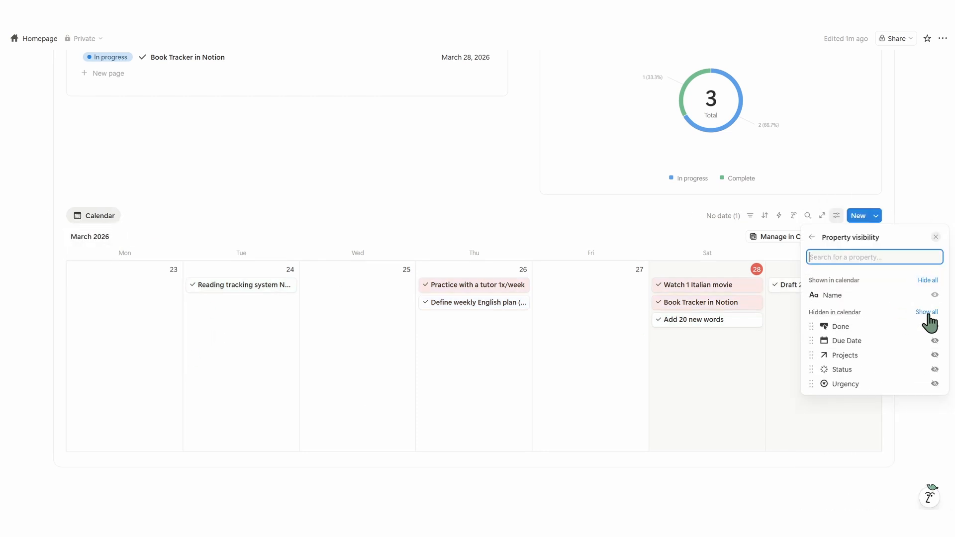
{"action": "left_click", "coordinate": [934, 355]}
{"action": "left_click", "coordinate": [935, 384]}
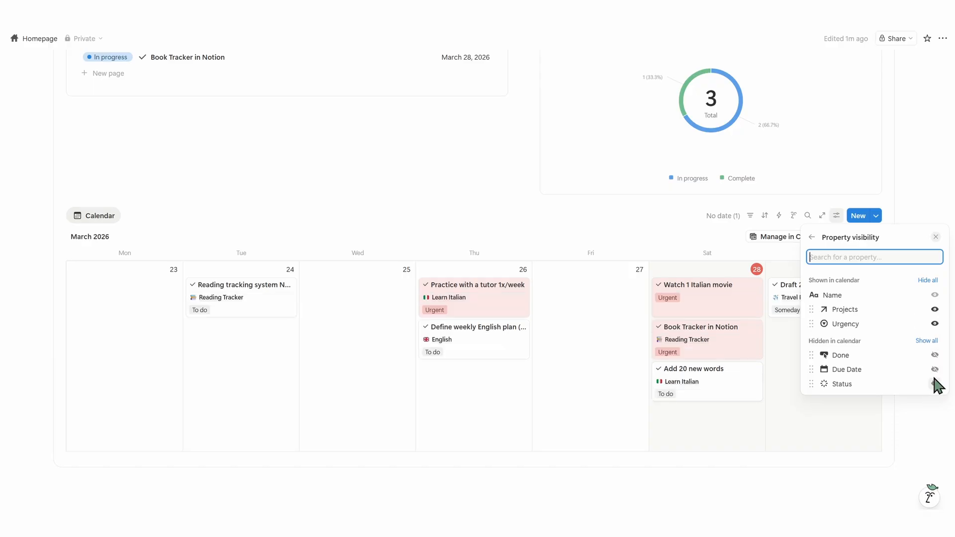
{"action": "left_click", "coordinate": [935, 384]}
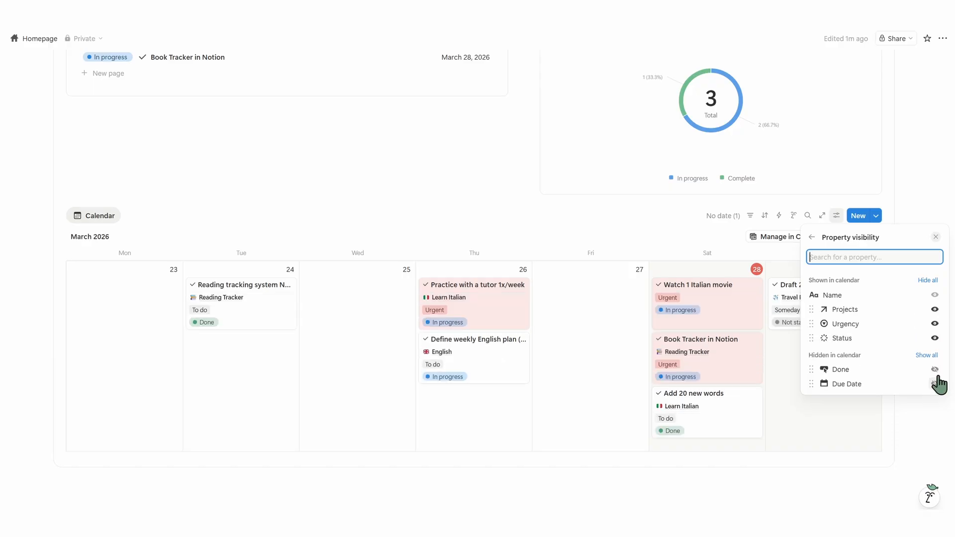
{"action": "left_click", "coordinate": [934, 370]}
{"action": "left_click", "coordinate": [848, 441]}
- Add a 2 columns block below the weekly calendar inside the Dashboard tab
{"action": "scroll", "coordinate": [582, 330], "scroll_direction": "up", "scroll_amount": 7}
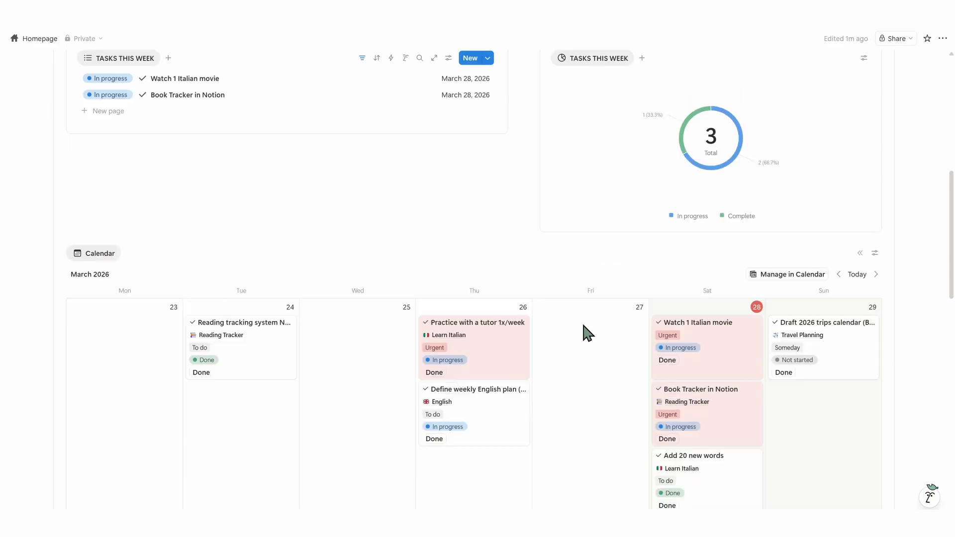
{"action": "left_click", "coordinate": [795, 202]}
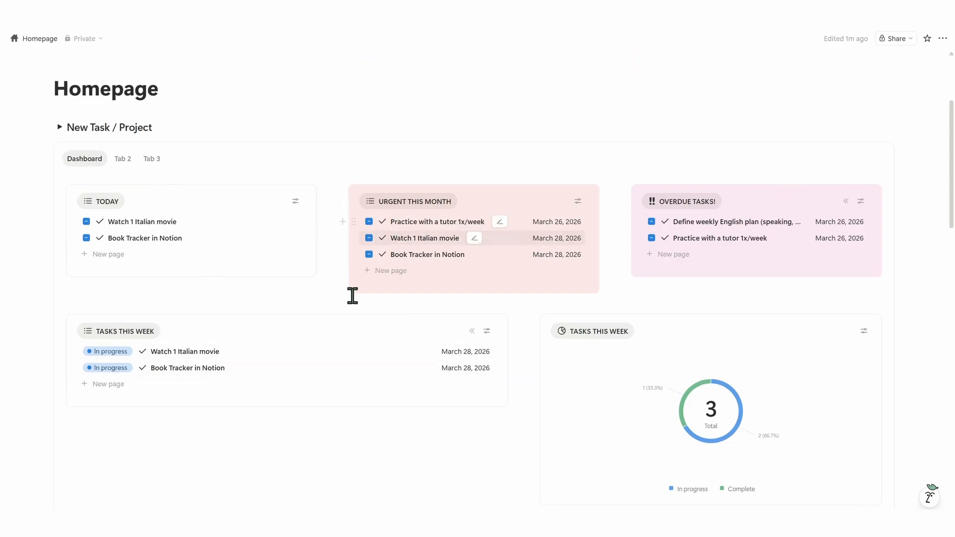
{"action": "scroll", "coordinate": [327, 337], "scroll_direction": "down", "scroll_amount": 1}
{"action": "scroll", "coordinate": [328, 340], "scroll_direction": "up", "scroll_amount": 1}
{"action": "scroll", "coordinate": [328, 340], "scroll_direction": "down", "scroll_amount": 10}
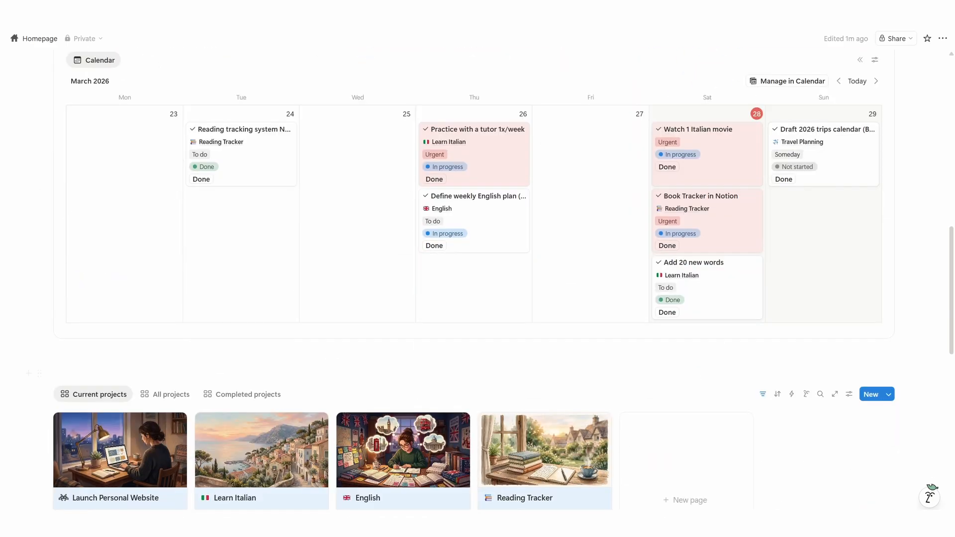
{"action": "scroll", "coordinate": [306, 308], "scroll_direction": "up", "scroll_amount": 3}
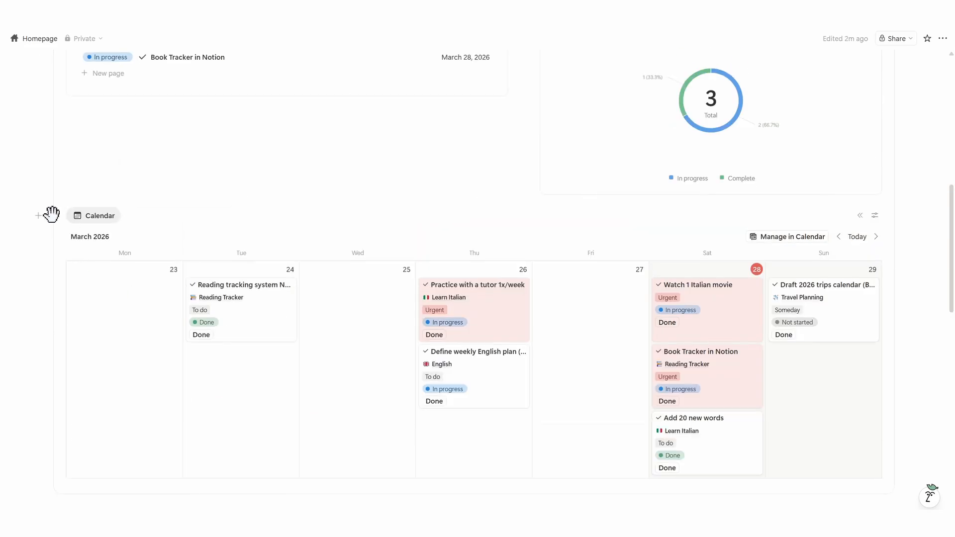
{"action": "left_click", "coordinate": [39, 216]}
{"action": "left_click", "coordinate": [103, 494]}
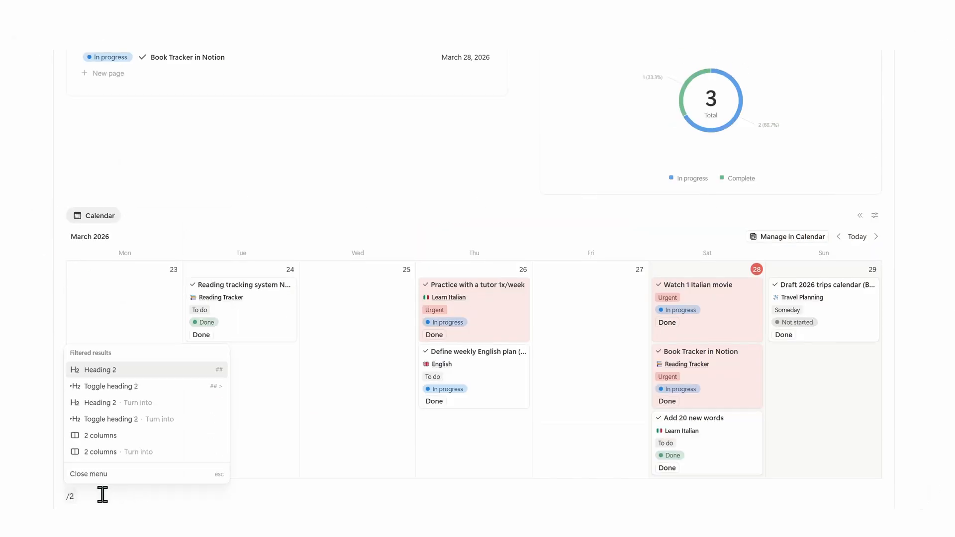
{"action": "scroll", "coordinate": [124, 441], "scroll_direction": "down", "scroll_amount": 4}
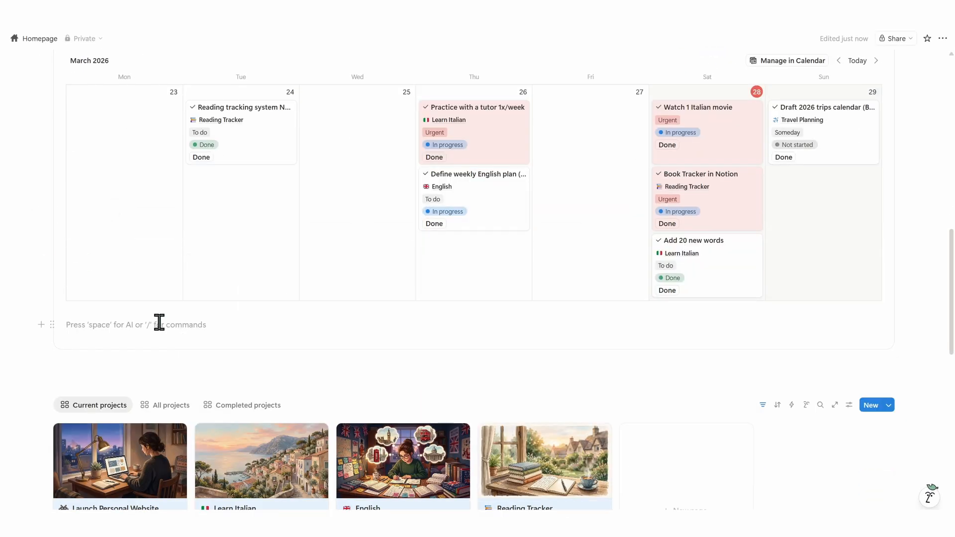
- Copy the link to the Current projects view and paste it into the first column as a linked Projects gallery using Current projects
{"action": "left_click", "coordinate": [107, 412]}
{"action": "left_click", "coordinate": [117, 305]}
{"action": "left_click", "coordinate": [143, 330]}
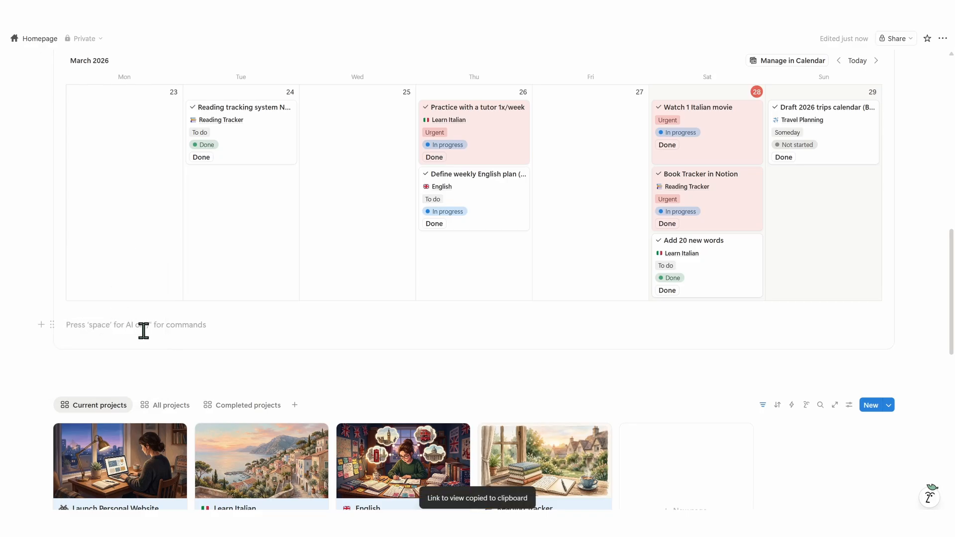
{"action": "key", "text": "ctrl+v"}
{"action": "left_click", "coordinate": [336, 384]}
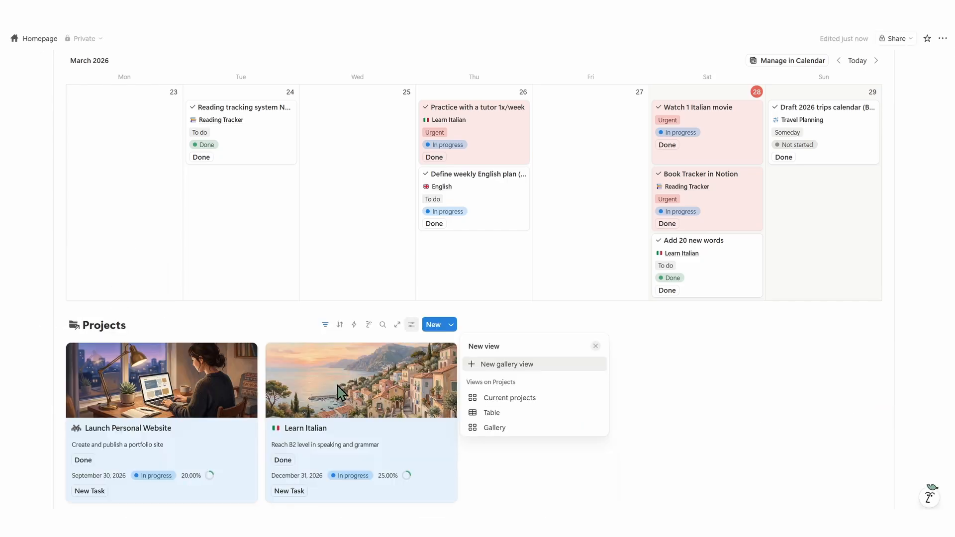
{"action": "left_click", "coordinate": [514, 397]}
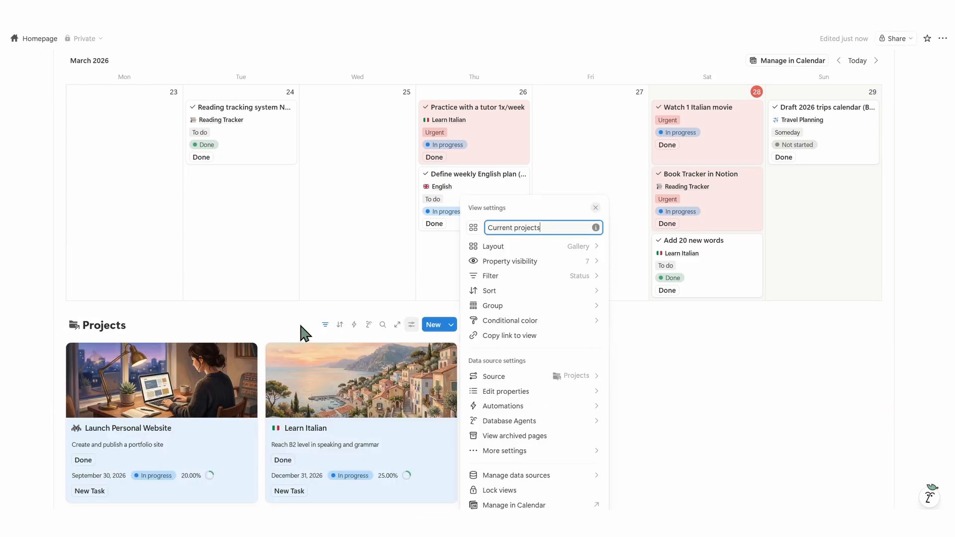
- Set the linked Current projects gallery's card size to Large
{"action": "left_click", "coordinate": [570, 392]}
{"action": "key", "text": "Escape"}
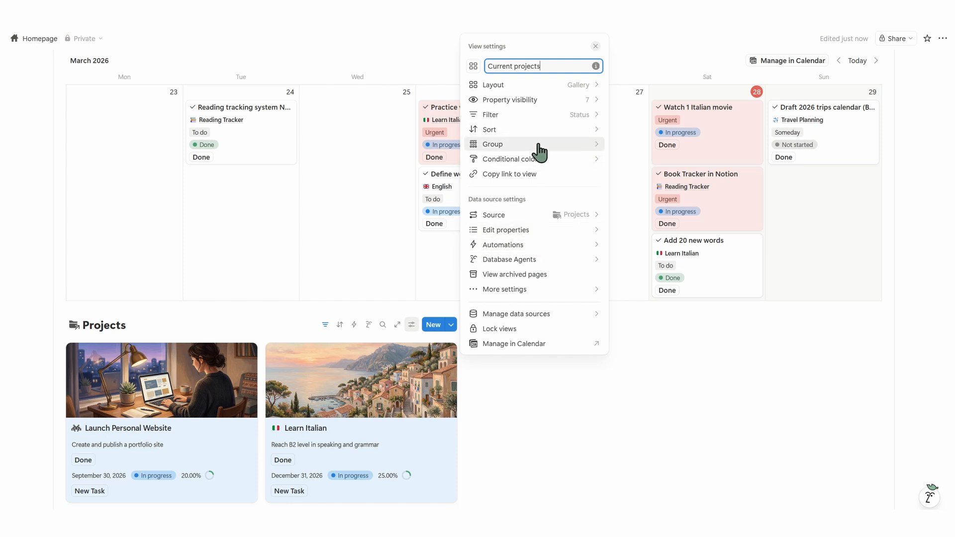
{"action": "left_click", "coordinate": [542, 85]}
{"action": "left_click", "coordinate": [546, 300]}
{"action": "left_click", "coordinate": [531, 346]}
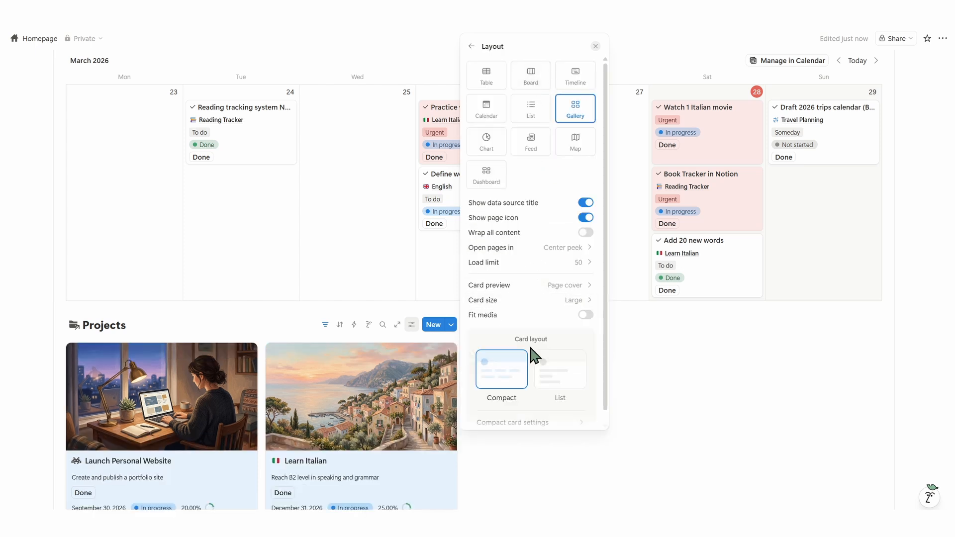
{"action": "left_click", "coordinate": [348, 350]}
- Widen the Current projects gallery column so three cards fit in a row
{"action": "scroll", "coordinate": [352, 358], "scroll_direction": "down", "scroll_amount": 3}
{"action": "left_click_drag", "start_coordinate": [473, 308], "coordinate": [693, 303]}
{"action": "scroll", "coordinate": [622, 284], "scroll_direction": "up", "scroll_amount": 2}
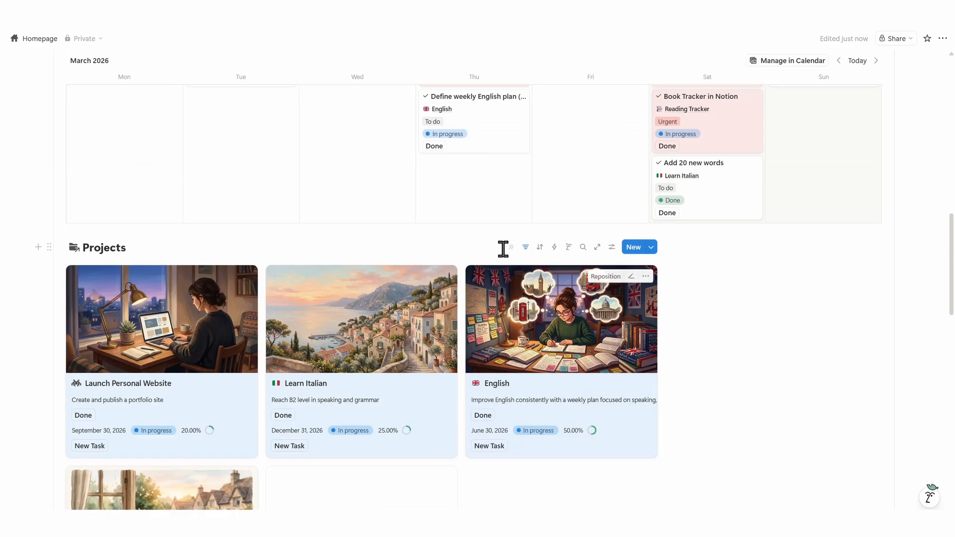
{"action": "scroll", "coordinate": [622, 371], "scroll_direction": "down", "scroll_amount": 4}
{"action": "scroll", "coordinate": [725, 383], "scroll_direction": "up", "scroll_amount": 10}
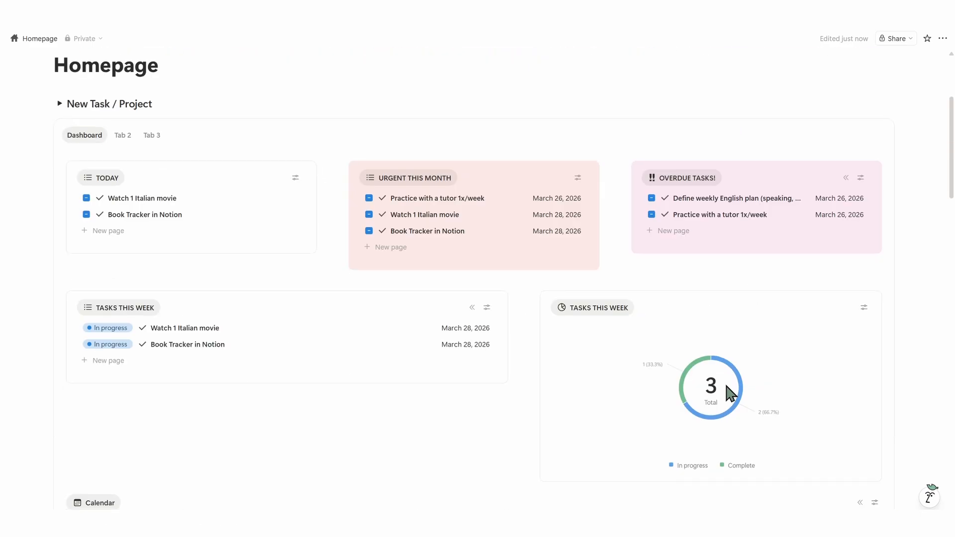
- Hide the Projects title of the linked Current projects gallery
{"action": "scroll", "coordinate": [725, 385], "scroll_direction": "down", "scroll_amount": 3}
{"action": "scroll", "coordinate": [725, 384], "scroll_direction": "down", "scroll_amount": 5}
{"action": "left_click", "coordinate": [146, 324]}
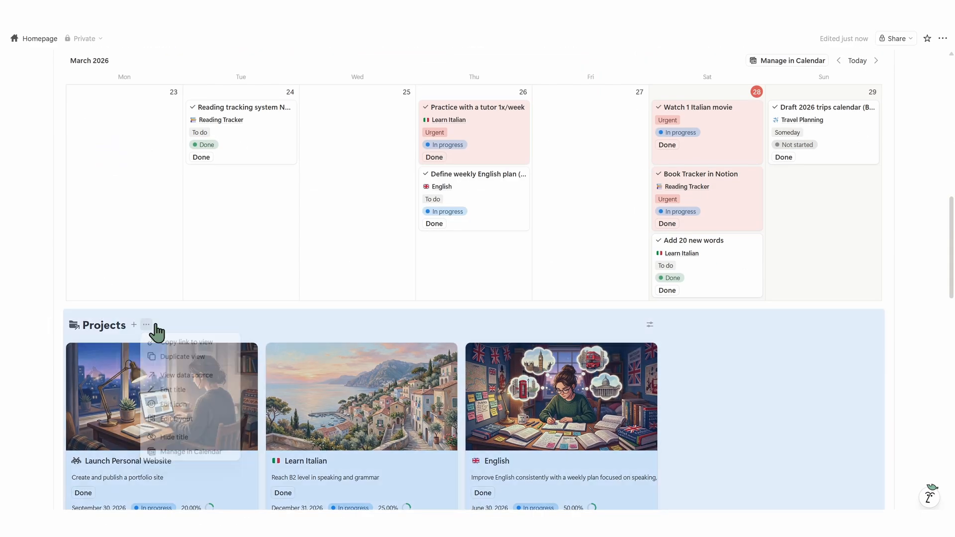
{"action": "left_click", "coordinate": [179, 439]}
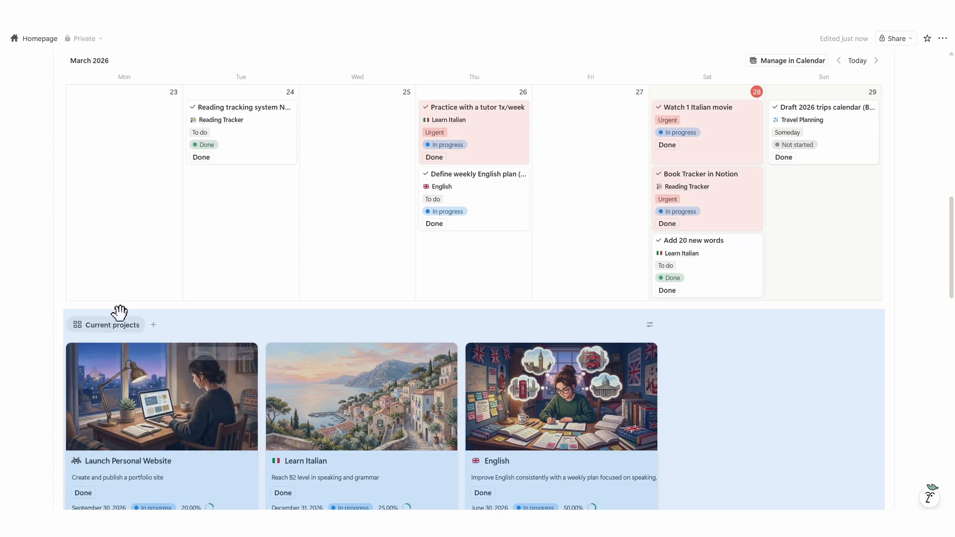
- Copy the link to the All projects view and paste it as a linked view in the column beside the Current projects gallery
{"action": "left_click", "coordinate": [707, 330]}
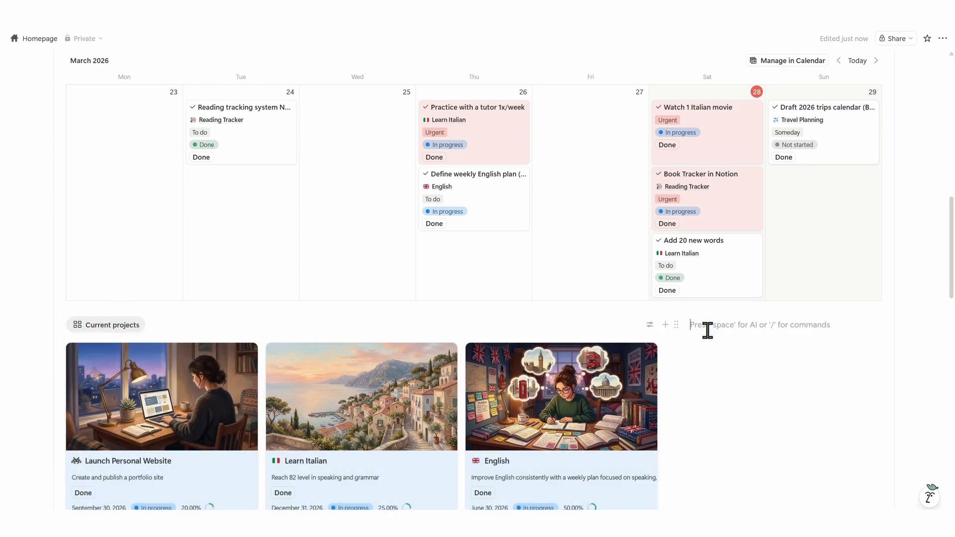
{"action": "scroll", "coordinate": [328, 308], "scroll_direction": "down", "scroll_amount": 6}
{"action": "left_click", "coordinate": [167, 342]}
{"action": "left_click", "coordinate": [166, 342]}
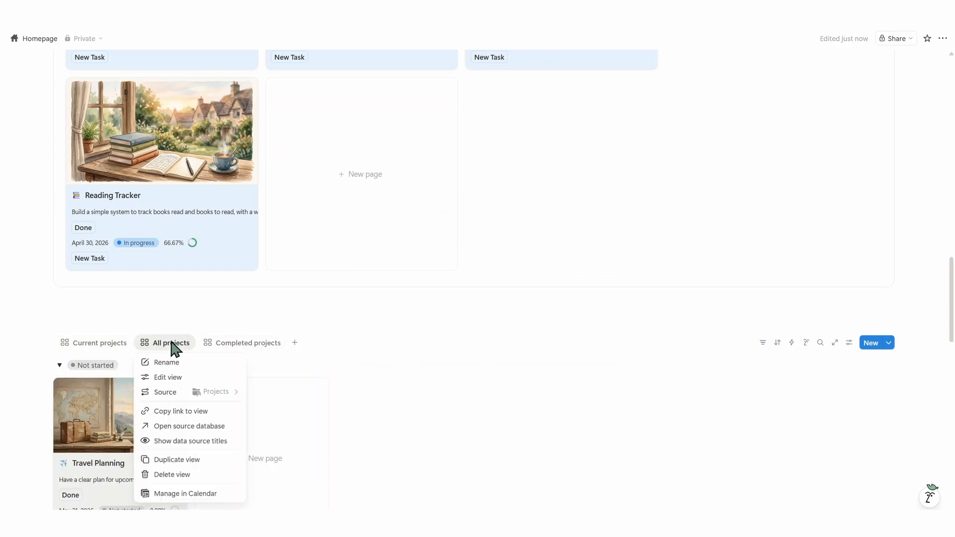
{"action": "left_click", "coordinate": [201, 413]}
{"action": "scroll", "coordinate": [725, 197], "scroll_direction": "up", "scroll_amount": 6}
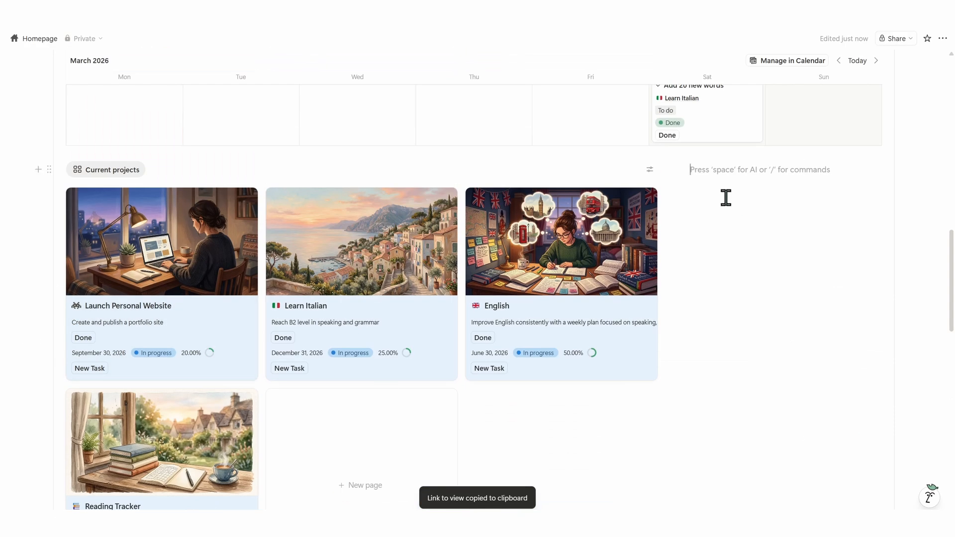
{"action": "key", "text": "ctrl+v"}
{"action": "left_click", "coordinate": [732, 268]}
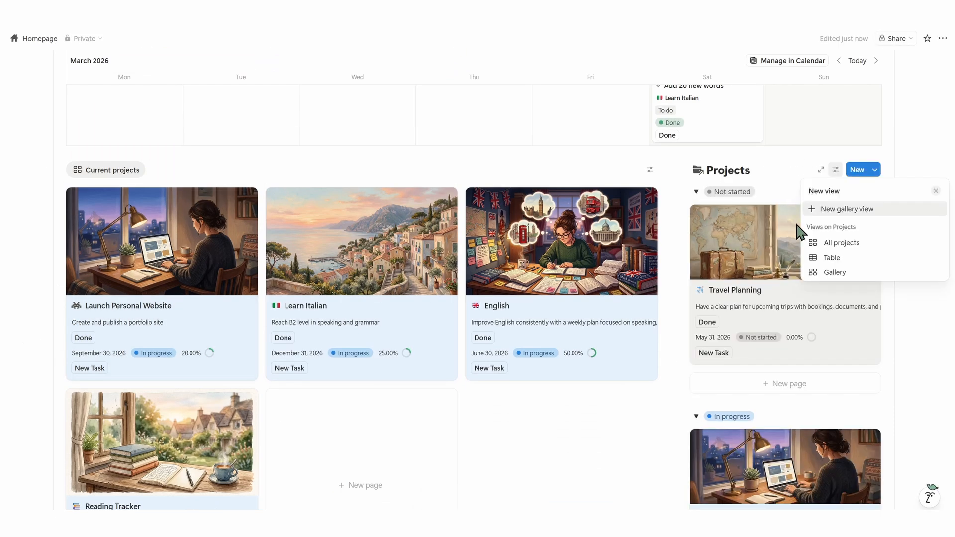
- Use the All projects view for the new linked database and change its layout to Chart
{"action": "left_click", "coordinate": [817, 209]}
{"action": "left_click", "coordinate": [829, 257]}
{"action": "left_click", "coordinate": [753, 418]}
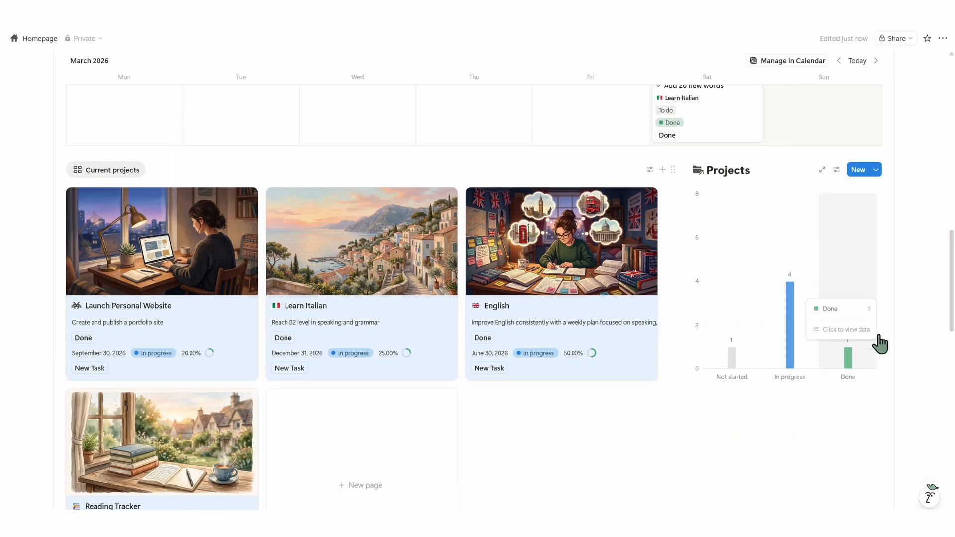
- Hide the chart's Projects title and rename the All projects chart view Projects
{"action": "left_click", "coordinate": [770, 172]}
{"action": "left_click", "coordinate": [797, 284]}
{"action": "left_click", "coordinate": [732, 173]}
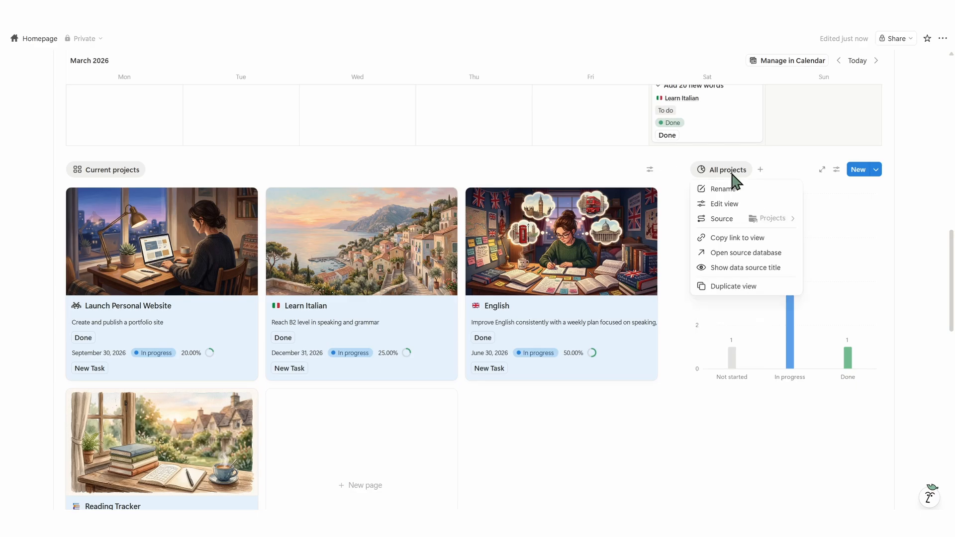
{"action": "left_click", "coordinate": [722, 189]}
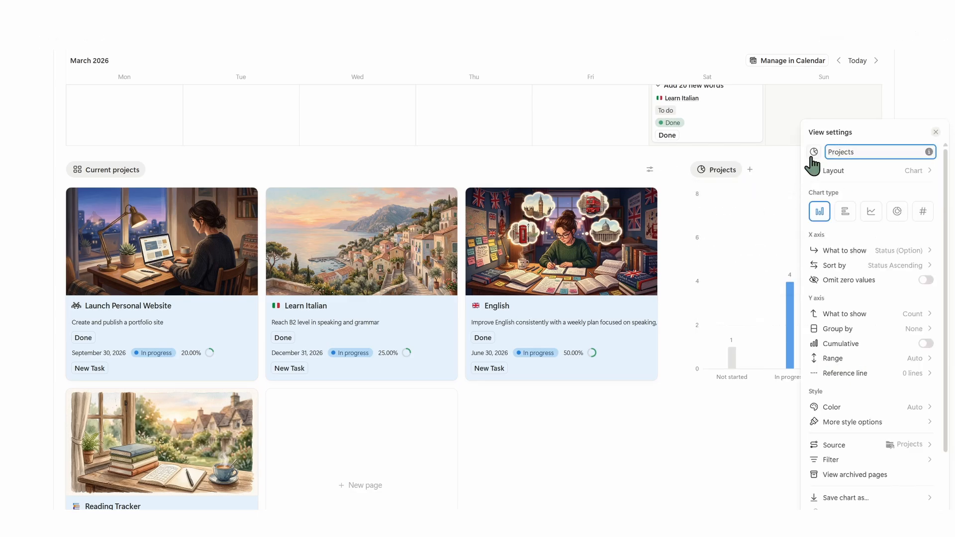
- Insert a callout under the Projects chart and move the chart into it
{"action": "left_click", "coordinate": [761, 167]}
{"action": "scroll", "coordinate": [777, 329], "scroll_direction": "down", "scroll_amount": 3}
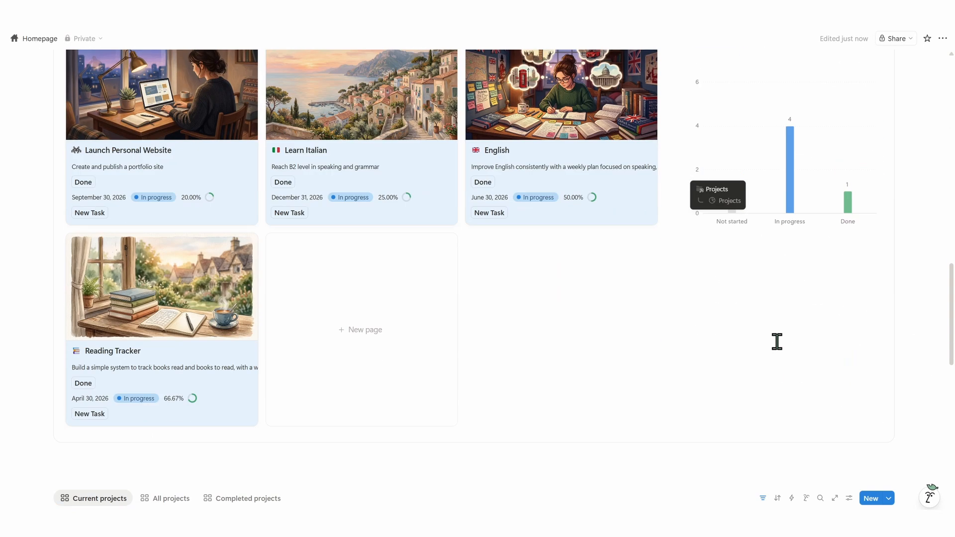
{"action": "scroll", "coordinate": [777, 342], "scroll_direction": "up", "scroll_amount": 3}
{"action": "left_click", "coordinate": [739, 420]}
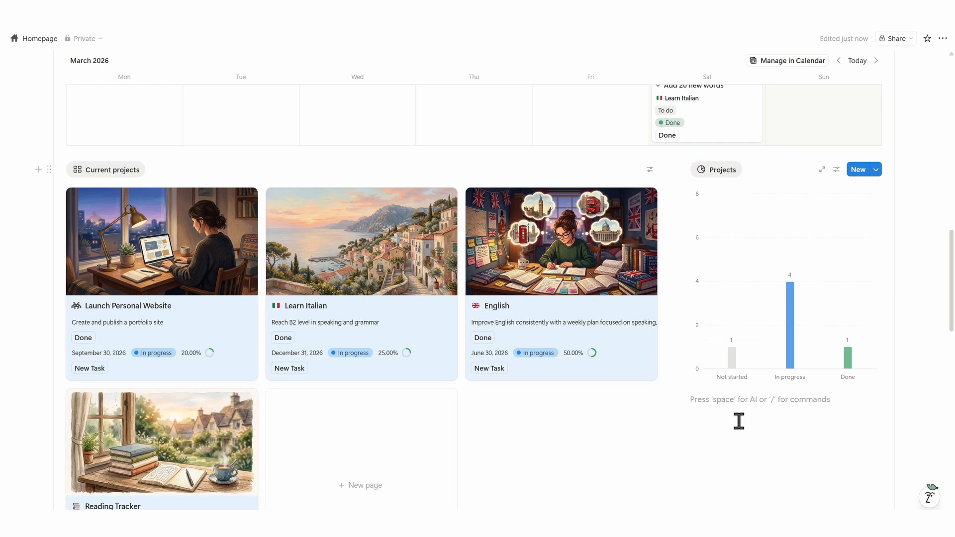
{"action": "type", "text": "/C"}
{"action": "left_click", "coordinate": [743, 217]}
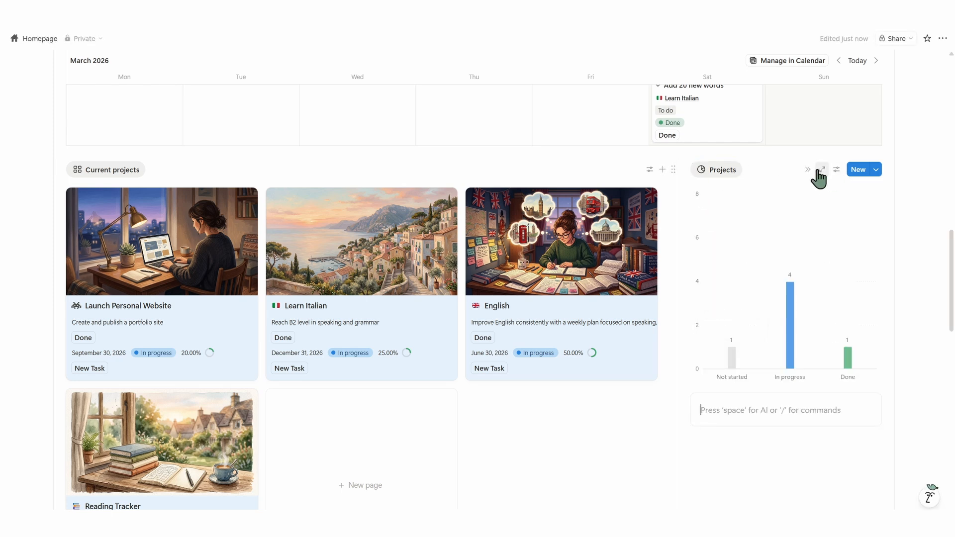
{"action": "left_click_drag", "start_coordinate": [672, 169], "coordinate": [726, 401]}
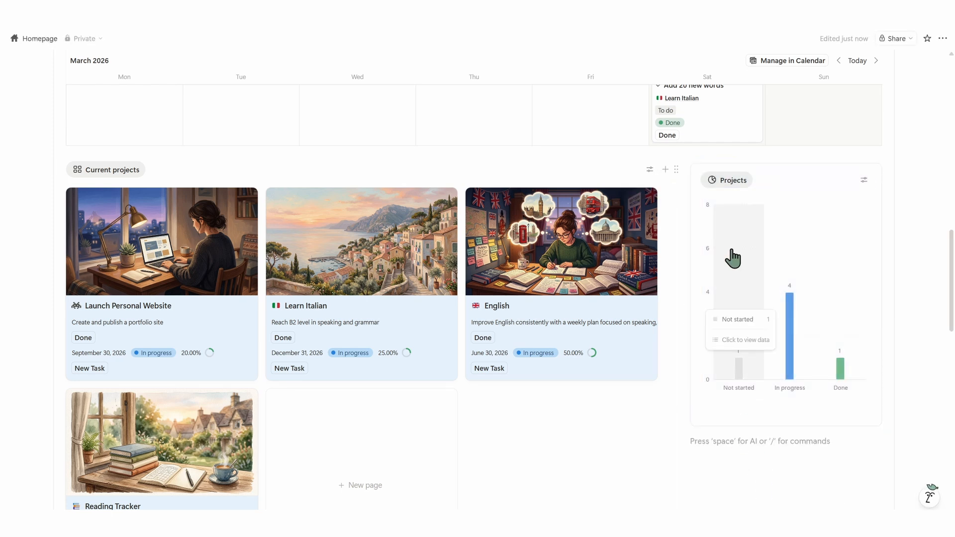
{"action": "scroll", "coordinate": [733, 257], "scroll_direction": "down", "scroll_amount": 3}
{"action": "scroll", "coordinate": [315, 181], "scroll_direction": "up", "scroll_amount": 2}
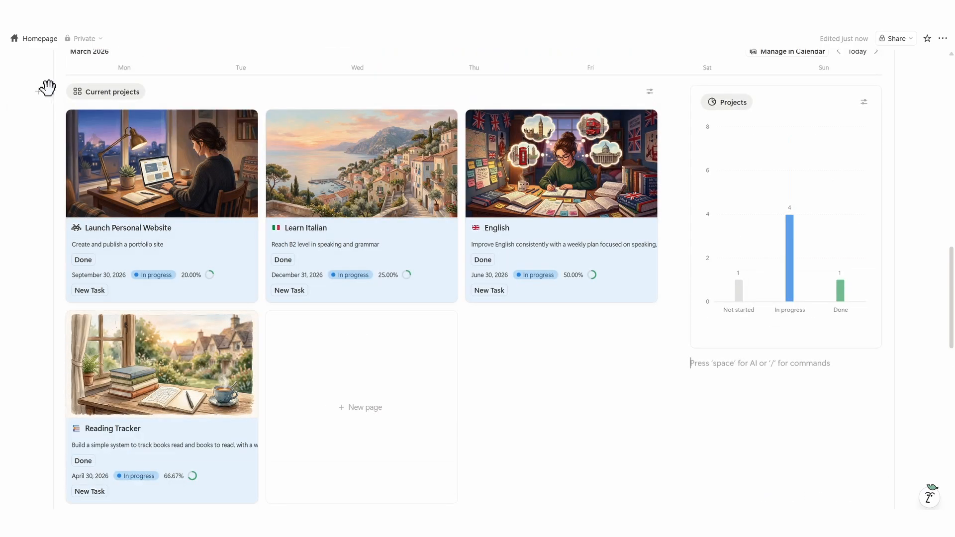
- Insert a callout below the Current projects gallery and move the gallery into it
{"action": "left_click", "coordinate": [39, 92]}
{"action": "key", "text": "BackSpace"}
{"action": "type", "text": "/C"}
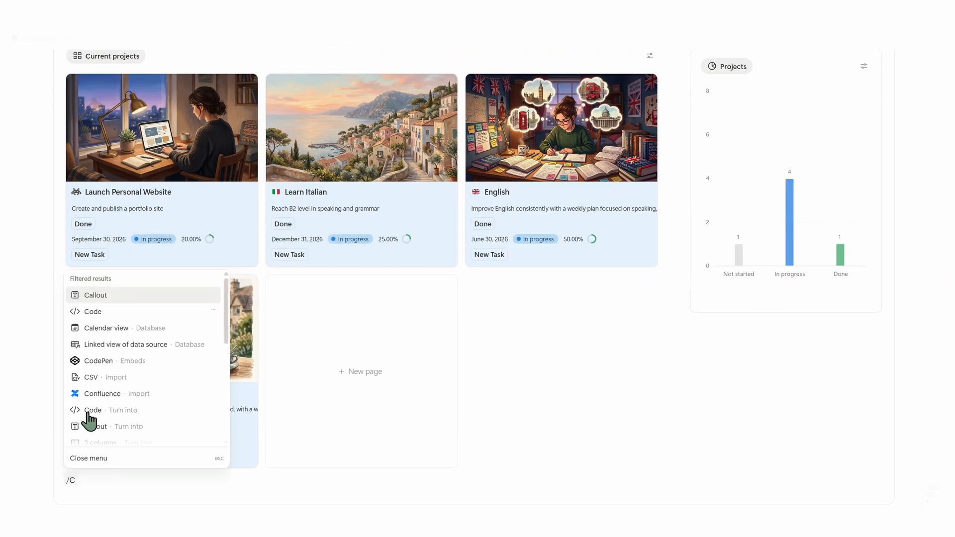
{"action": "key", "text": "BackSpace"}
{"action": "key", "text": "BackSpace"}
{"action": "scroll", "coordinate": [47, 206], "scroll_direction": "up", "scroll_amount": 3}
{"action": "left_click_drag", "start_coordinate": [47, 207], "coordinate": [84, 405]}
- Remove the empty line under the Projects chart callout and insert a two-column layout below the project callouts
{"action": "scroll", "coordinate": [736, 423], "scroll_direction": "down", "scroll_amount": 8}
{"action": "left_click", "coordinate": [744, 412]}
{"action": "scroll", "coordinate": [748, 442], "scroll_direction": "up", "scroll_amount": 5}
{"action": "scroll", "coordinate": [741, 429], "scroll_direction": "down", "scroll_amount": 5}
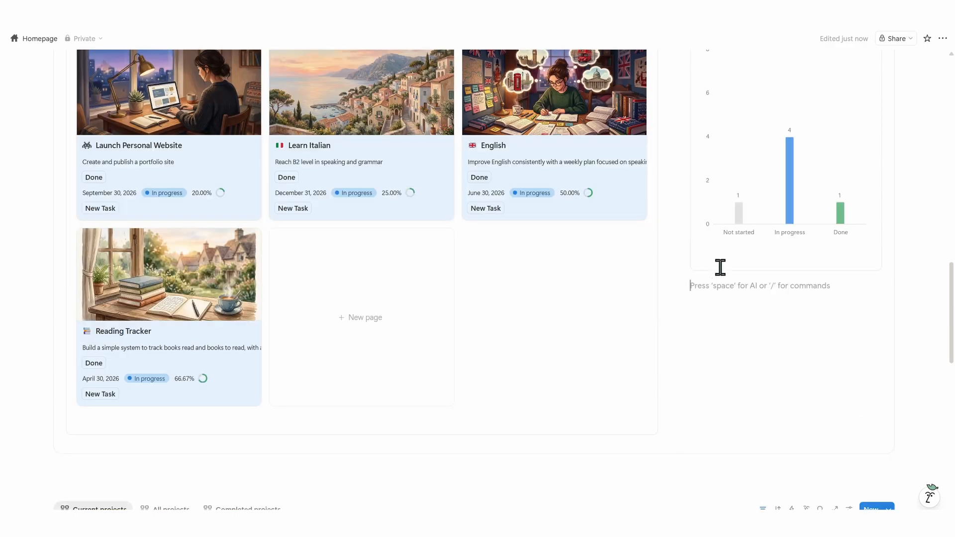
{"action": "scroll", "coordinate": [733, 412], "scroll_direction": "up", "scroll_amount": 2}
{"action": "scroll", "coordinate": [736, 405], "scroll_direction": "down", "scroll_amount": 2}
{"action": "scroll", "coordinate": [735, 405], "scroll_direction": "up", "scroll_amount": 2}
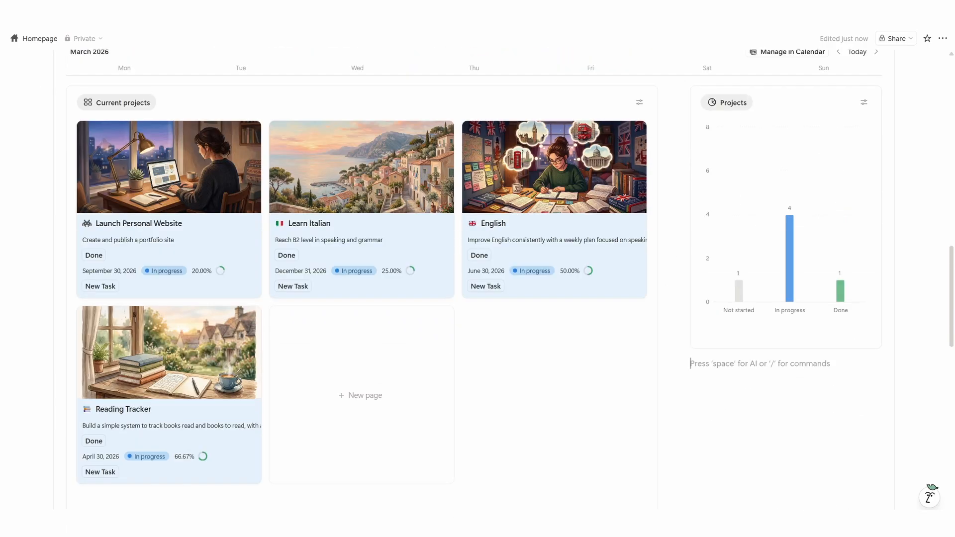
{"action": "scroll", "coordinate": [597, 345], "scroll_direction": "down", "scroll_amount": 4}
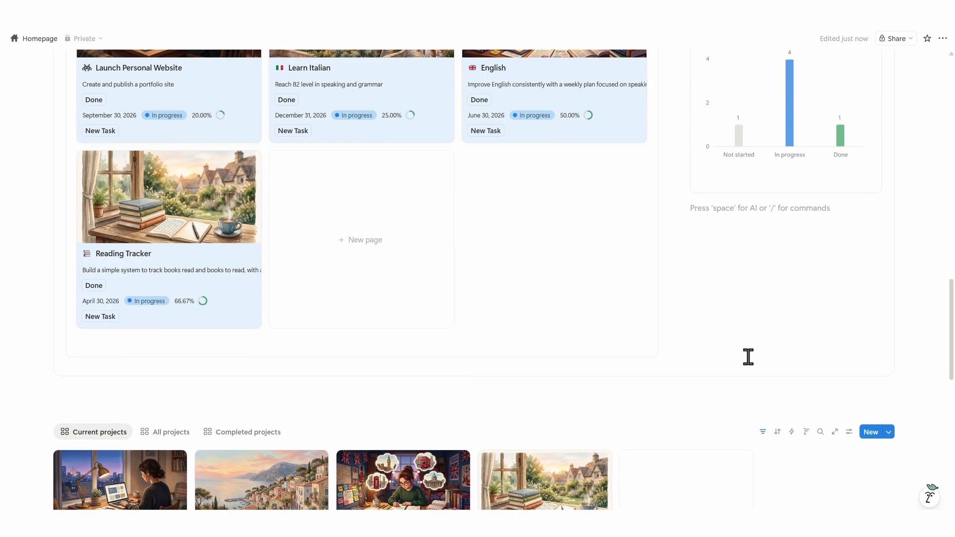
{"action": "left_click_drag", "start_coordinate": [677, 208], "coordinate": [251, 363]}
{"action": "left_click", "coordinate": [245, 377]}
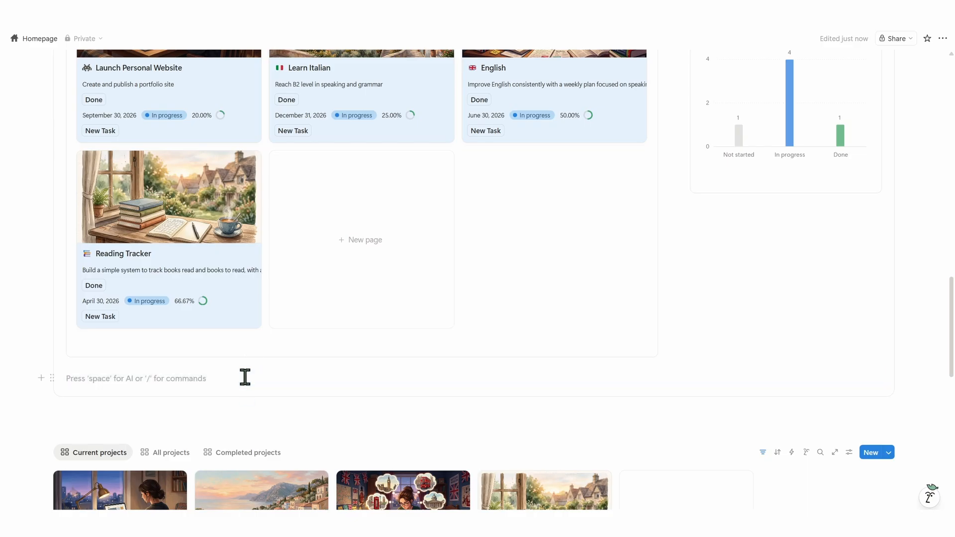
{"action": "type", "text": "/2"}
{"action": "key", "text": "BackSpace"}
{"action": "key", "text": "BackSpace"}
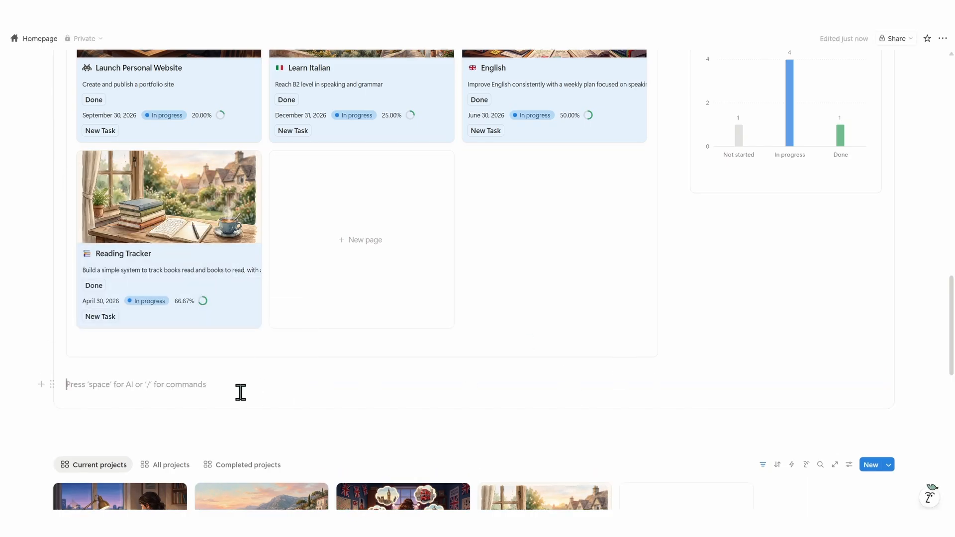
- Copy the TODAY callout and paste it into the first column of the new two-column layout
{"action": "scroll", "coordinate": [240, 285], "scroll_direction": "up", "scroll_amount": 15}
{"action": "left_click", "coordinate": [52, 325]}
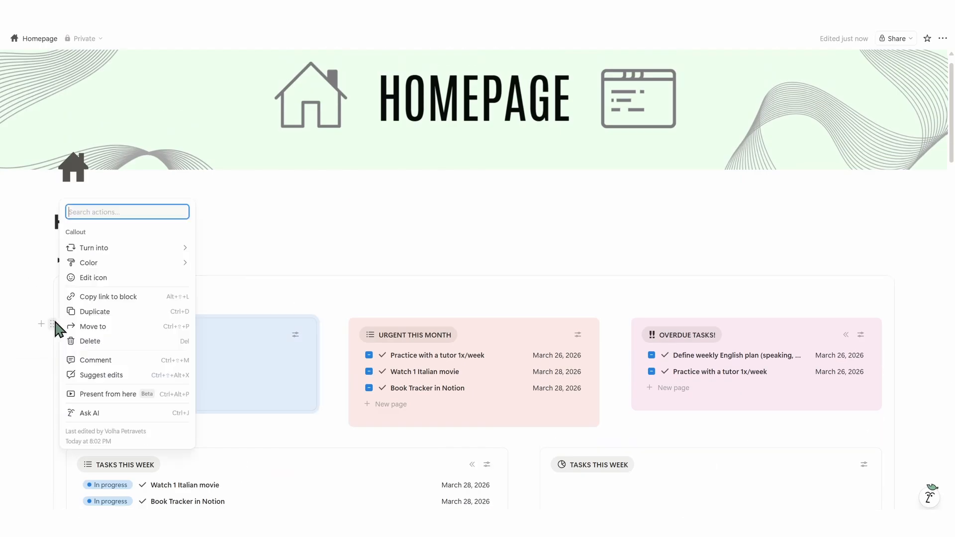
{"action": "left_click", "coordinate": [295, 347]}
{"action": "scroll", "coordinate": [296, 338], "scroll_direction": "down", "scroll_amount": 15}
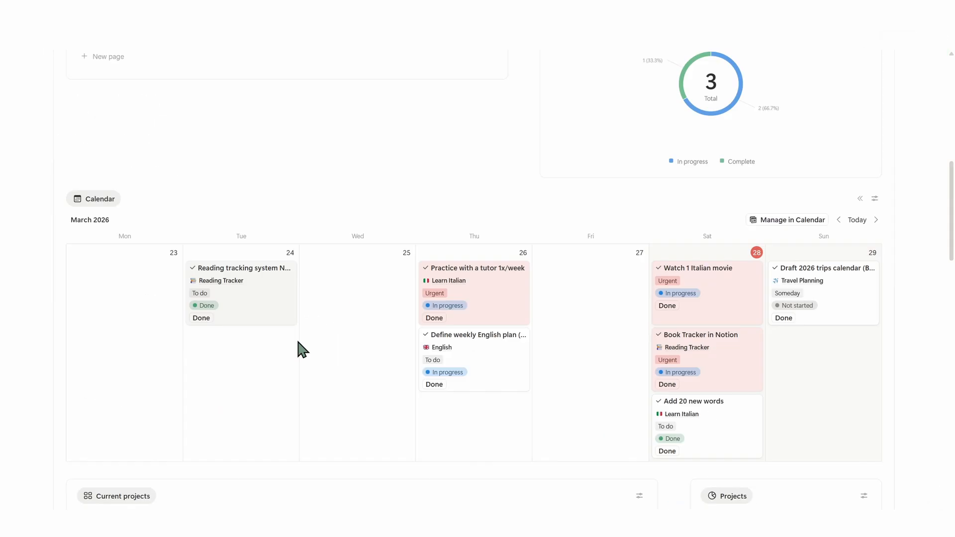
{"action": "scroll", "coordinate": [292, 327], "scroll_direction": "down", "scroll_amount": 10}
{"action": "left_click", "coordinate": [209, 309]}
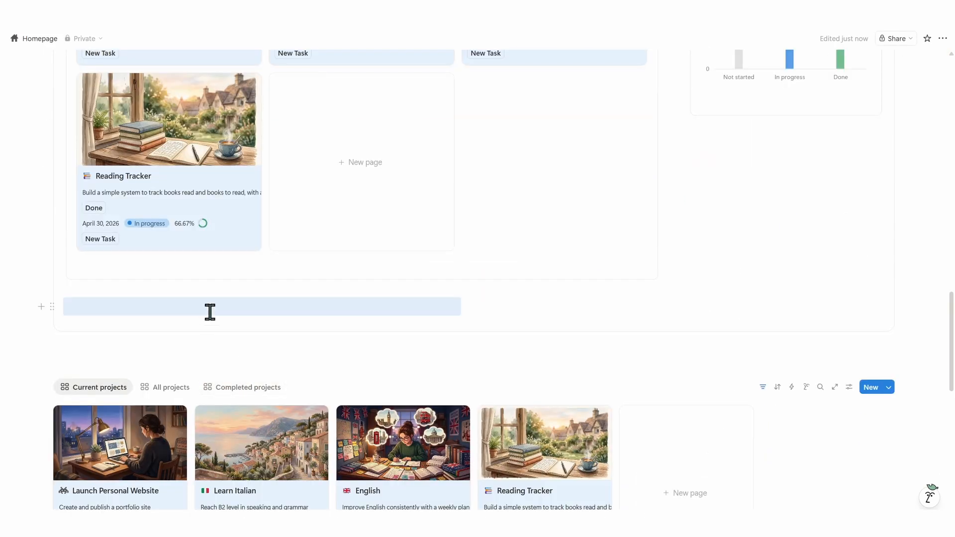
{"action": "key", "text": "ctrl+v"}
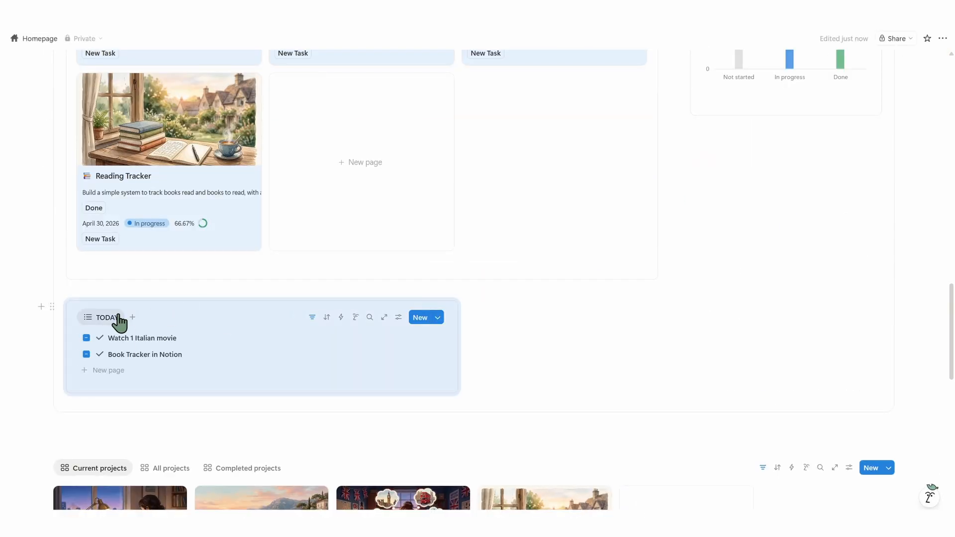
- Rename the pasted TODAY view TASKS SOMEDAY / UNDATED
{"action": "left_click", "coordinate": [119, 319]}
{"action": "key", "text": "Escape"}
{"action": "left_click", "coordinate": [92, 324]}
{"action": "left_click", "coordinate": [124, 351]}
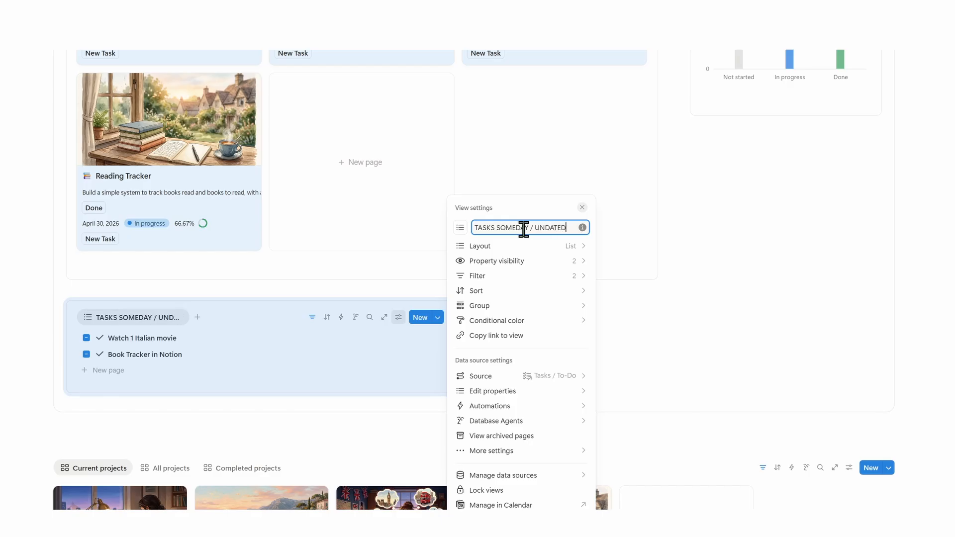
{"action": "left_click", "coordinate": [439, 386]}
{"action": "left_click", "coordinate": [203, 400]}
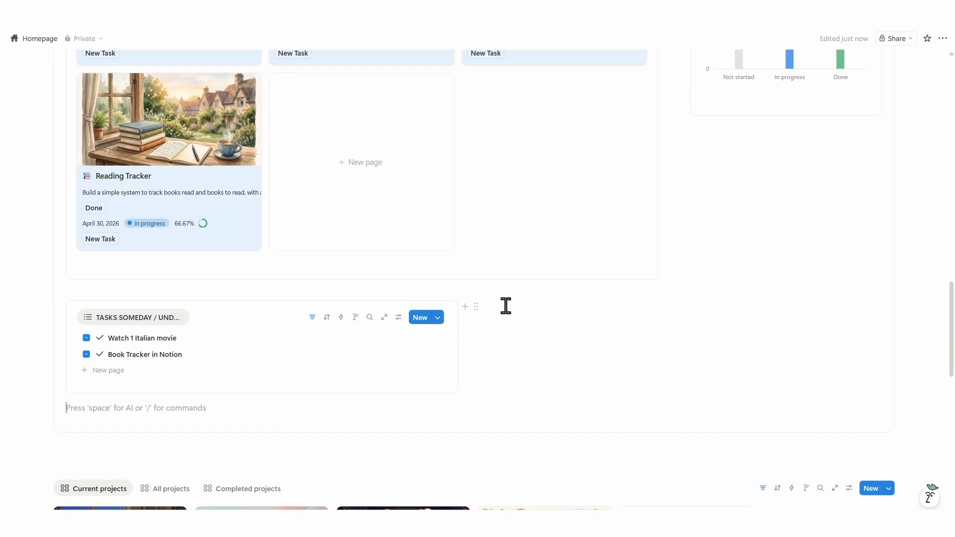
- Paste the CALENDAR MONTH view as a linked database view in the column beside the undated tasks callout and hide its data source title
{"action": "scroll", "coordinate": [505, 306], "scroll_direction": "down", "scroll_amount": 10}
{"action": "left_click", "coordinate": [187, 235]}
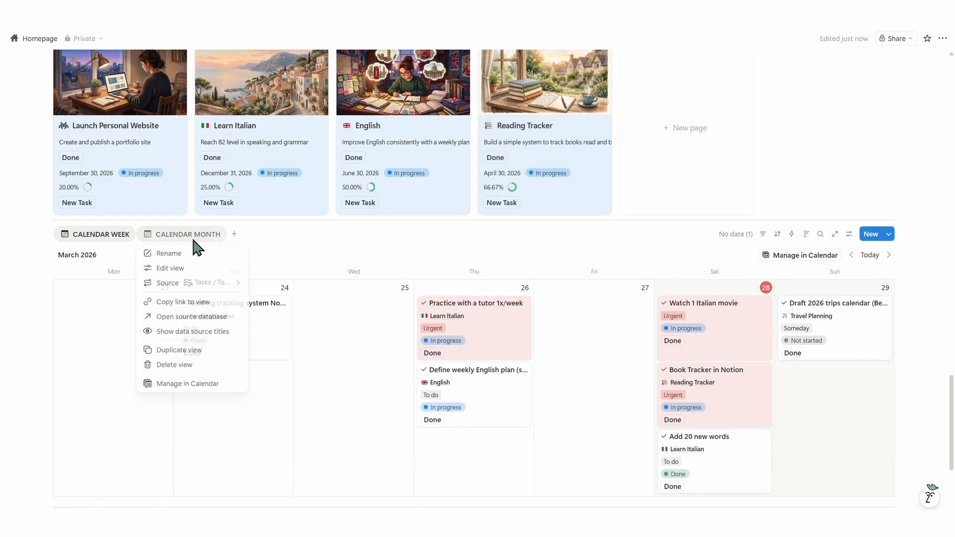
{"action": "left_click", "coordinate": [200, 303]}
{"action": "scroll", "coordinate": [599, 336], "scroll_direction": "up", "scroll_amount": 6}
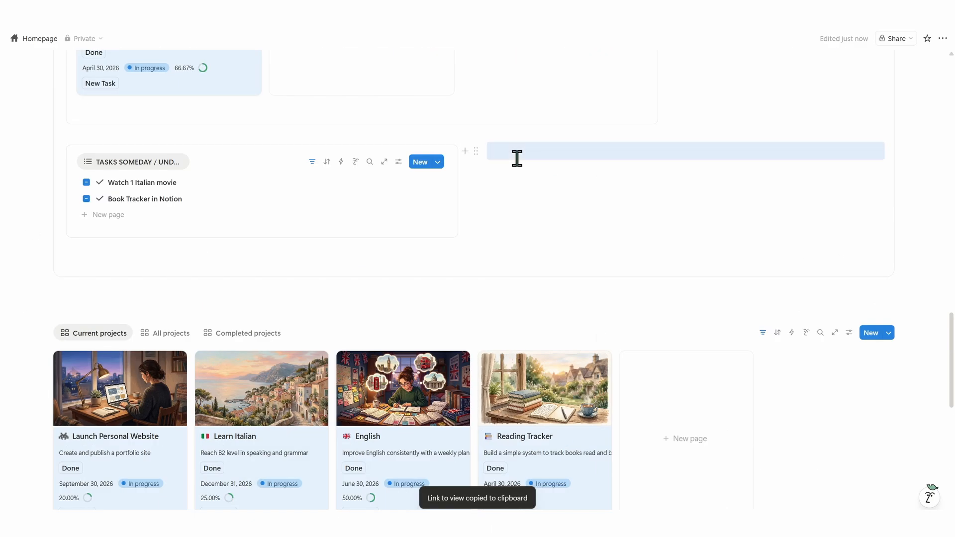
{"action": "key", "text": "ctrl+v"}
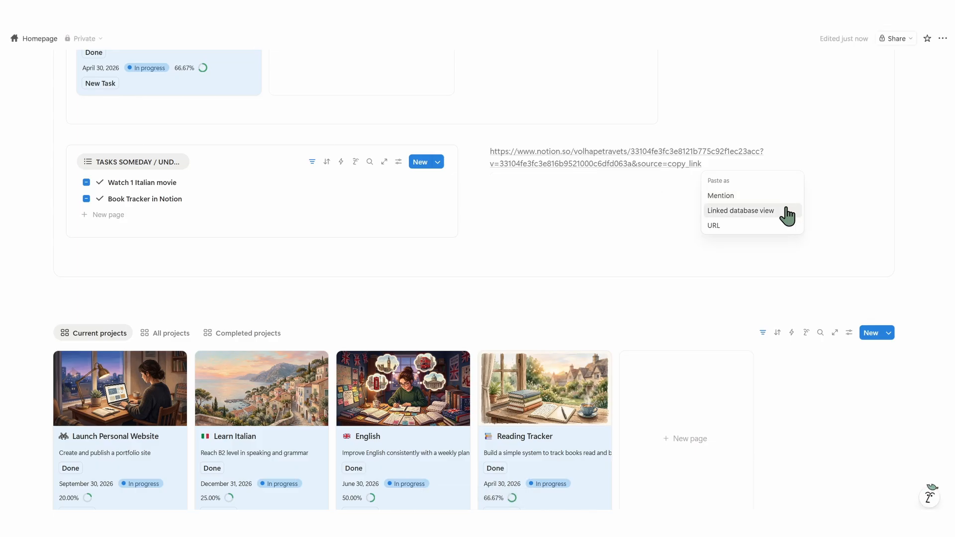
{"action": "left_click", "coordinate": [784, 213]}
{"action": "key", "text": "Escape"}
{"action": "left_click", "coordinate": [598, 151]}
{"action": "left_click", "coordinate": [601, 267]}
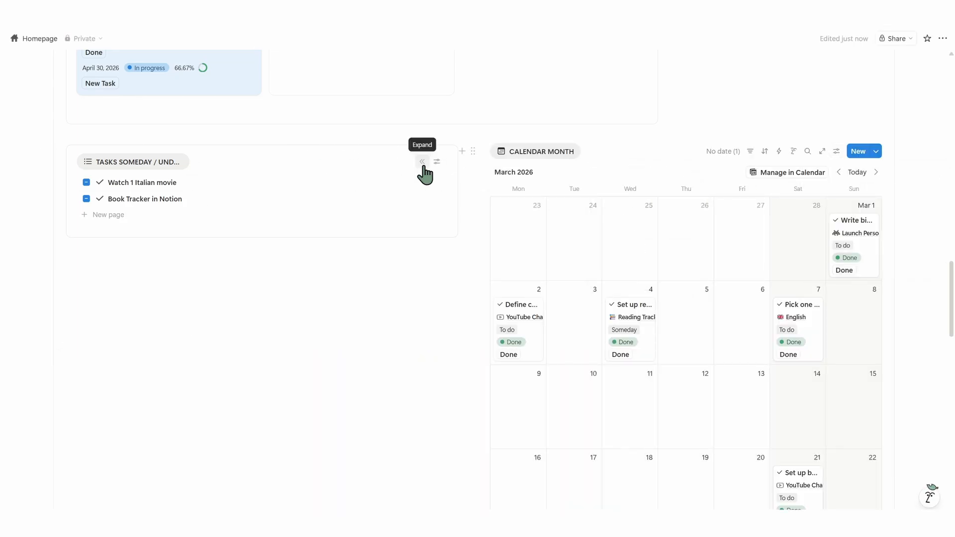
- Change the Due Date filter of the TASKS SOMEDAY / UNDATED view to Is empty
{"action": "left_click", "coordinate": [398, 166]}
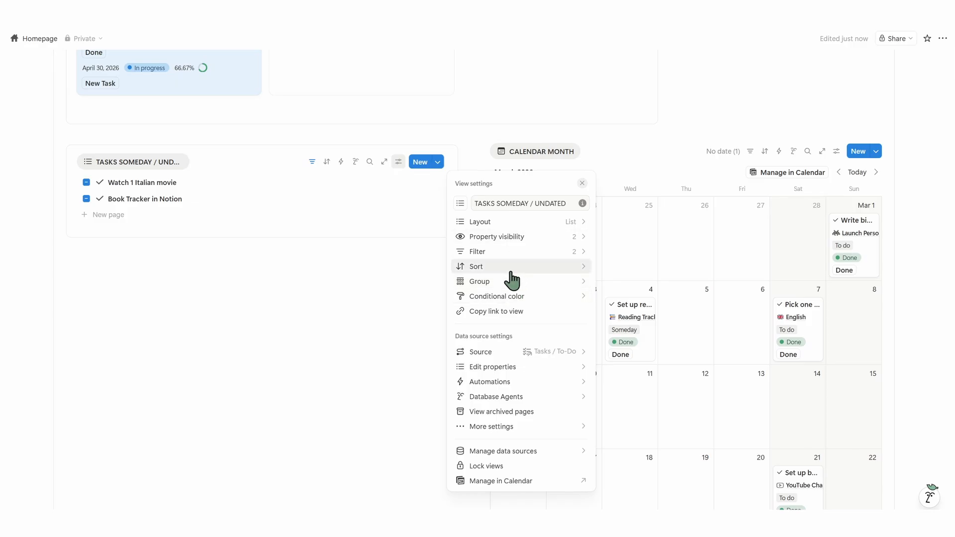
{"action": "left_click", "coordinate": [511, 250]}
{"action": "left_click", "coordinate": [541, 221]}
{"action": "left_click", "coordinate": [551, 236]}
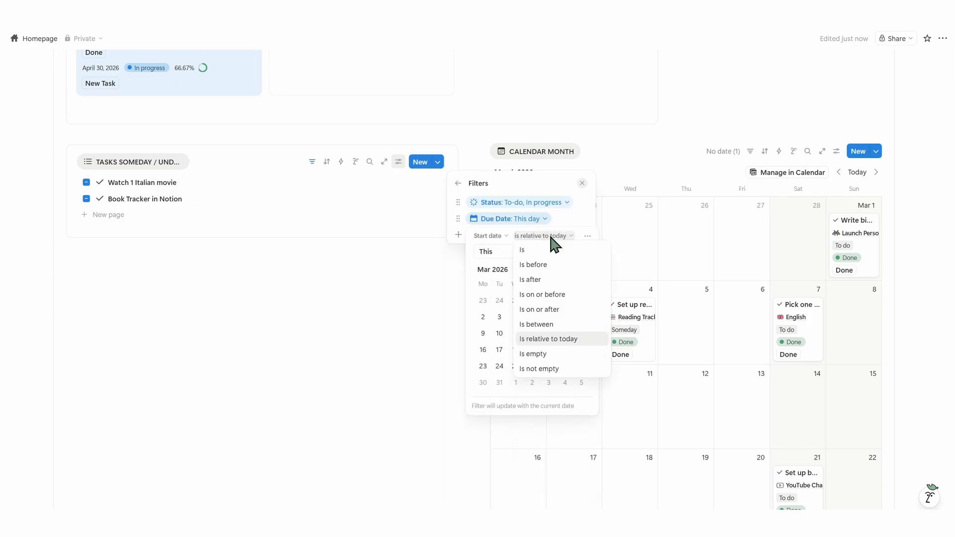
{"action": "left_click", "coordinate": [538, 354]}
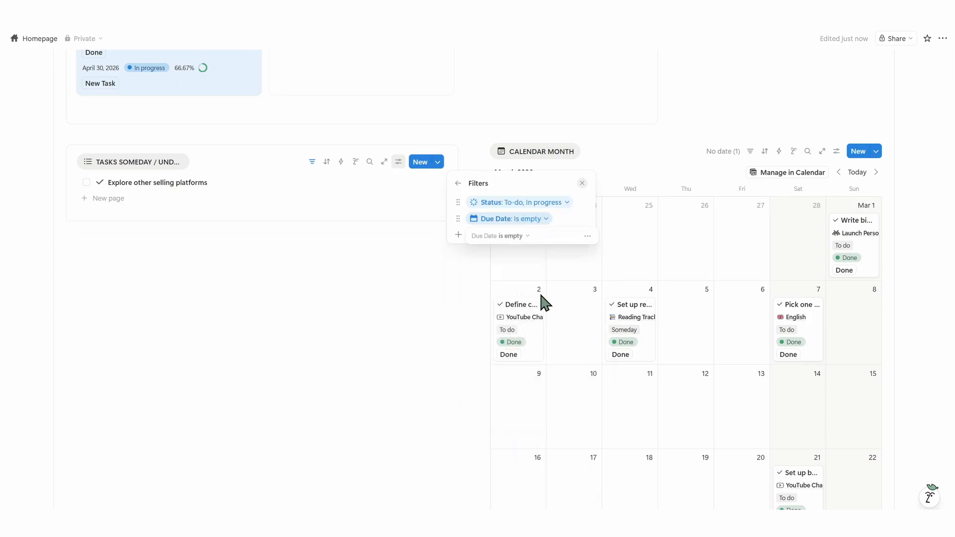
{"action": "left_click", "coordinate": [540, 205]}
{"action": "left_click", "coordinate": [424, 271]}
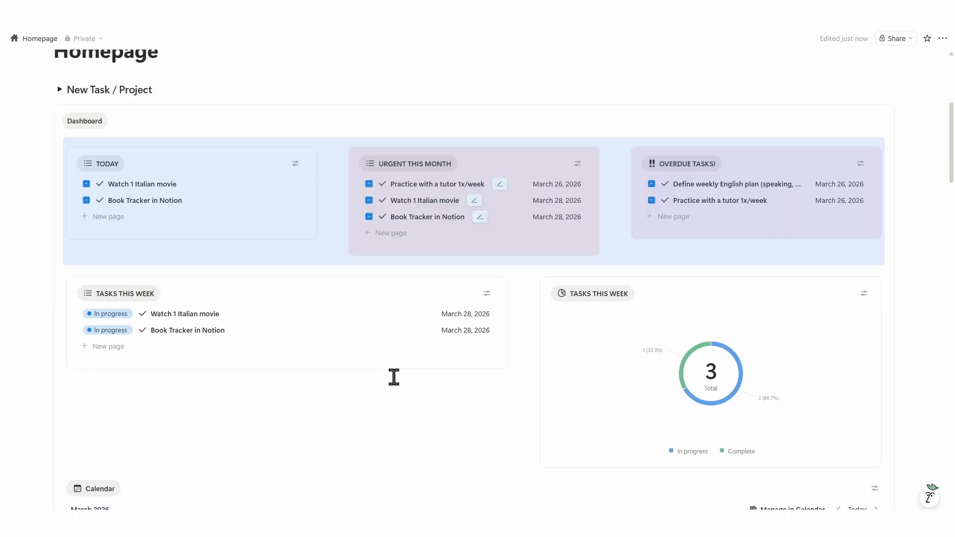
- Copy all blocks of the Dashboard tab and paste them into a new second tab
{"action": "scroll", "coordinate": [394, 378], "scroll_direction": "down", "scroll_amount": 12}
{"action": "left_click_drag", "start_coordinate": [822, 424], "coordinate": [732, 371]}
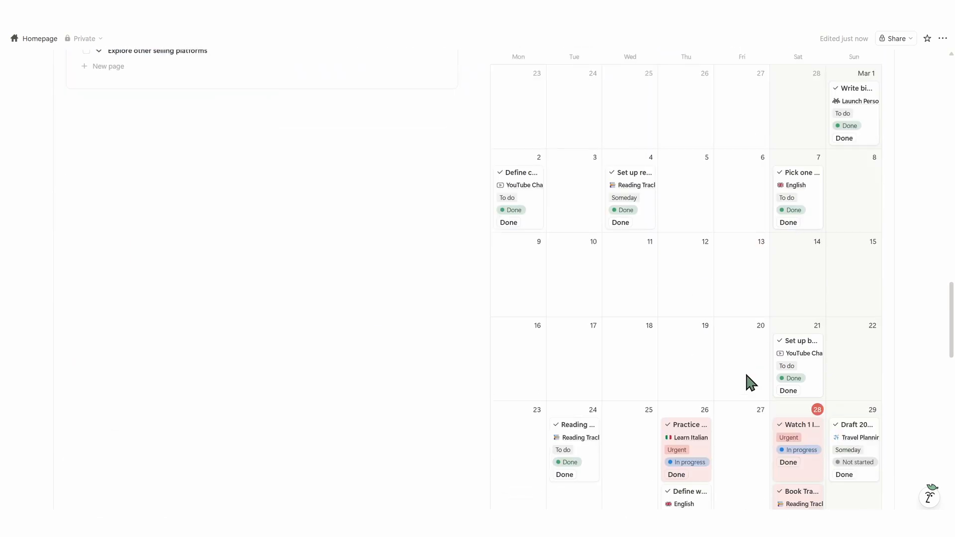
{"action": "left_click_drag", "start_coordinate": [844, 336], "coordinate": [84, 258]}
{"action": "scroll", "coordinate": [397, 271], "scroll_direction": "up", "scroll_amount": 15}
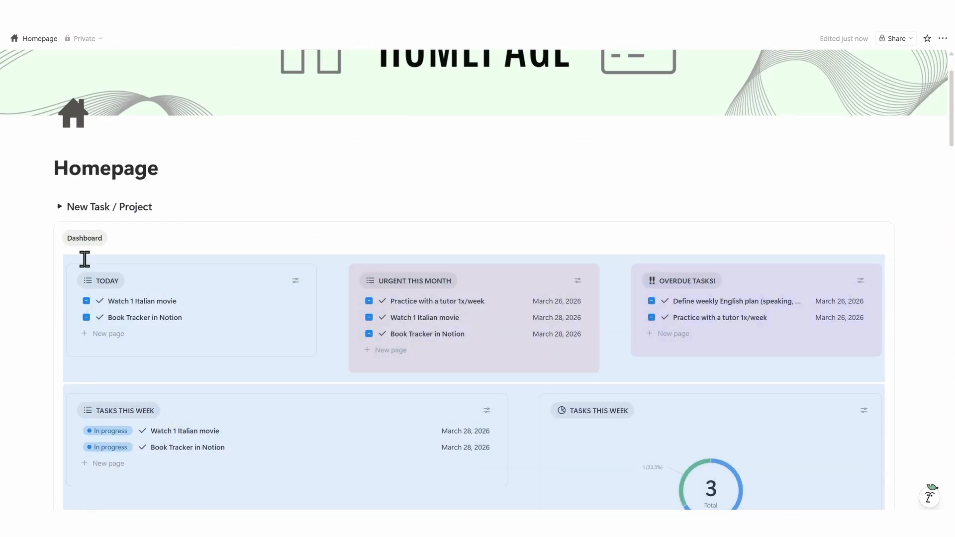
{"action": "left_click", "coordinate": [119, 237]}
{"action": "left_click", "coordinate": [117, 271]}
{"action": "key", "text": "ctrl+v"}
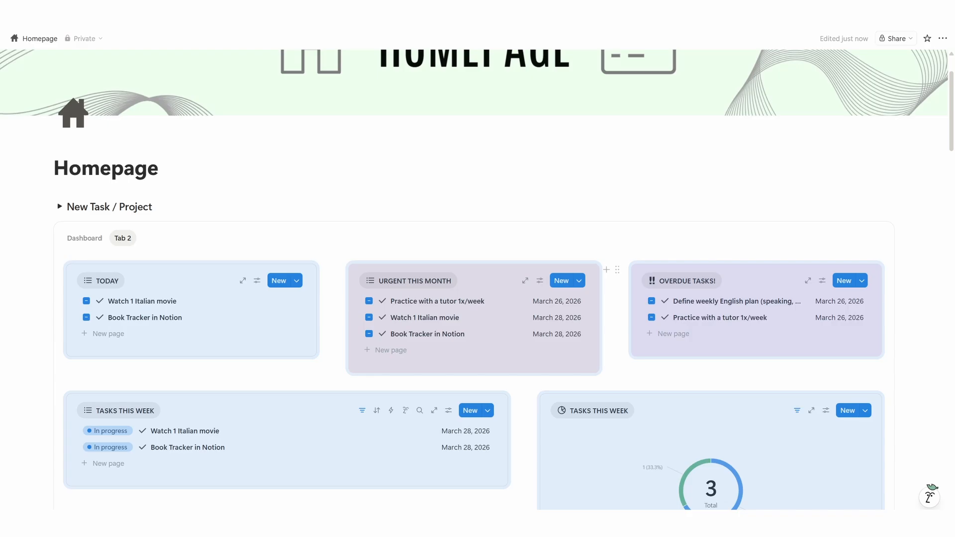
- Rename the second tab Today and its URGENT THIS MONTH view URGENT TODAY
{"action": "left_click", "coordinate": [366, 240]}
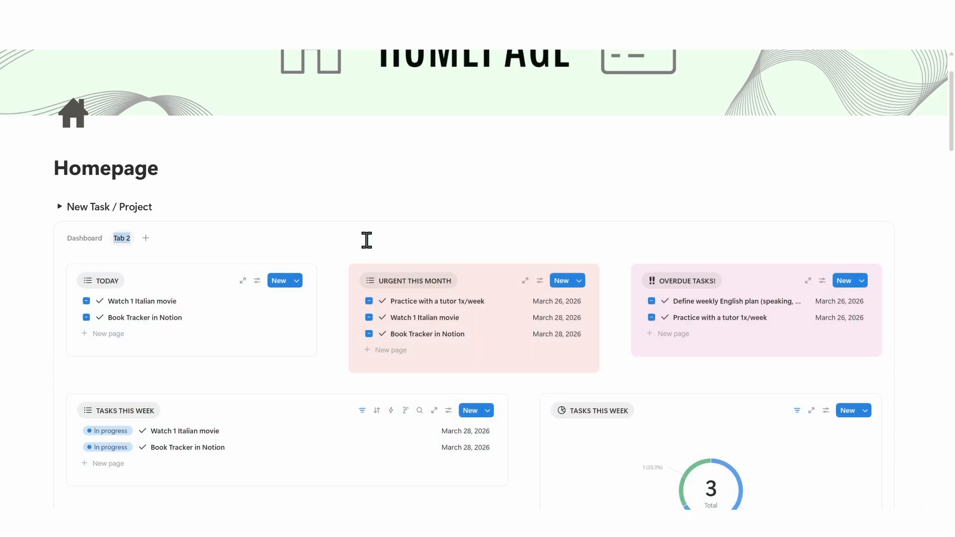
{"action": "left_click", "coordinate": [404, 285]}
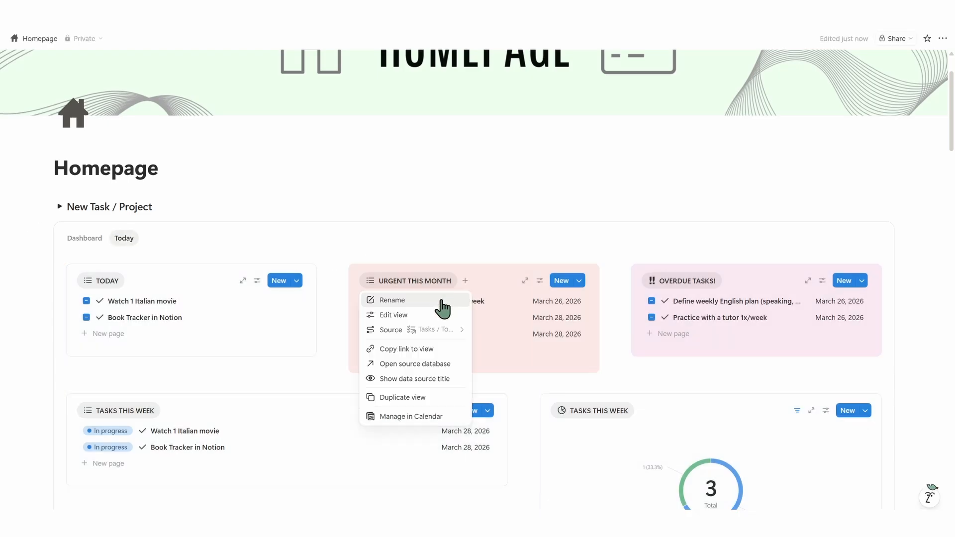
{"action": "left_click", "coordinate": [441, 310]}
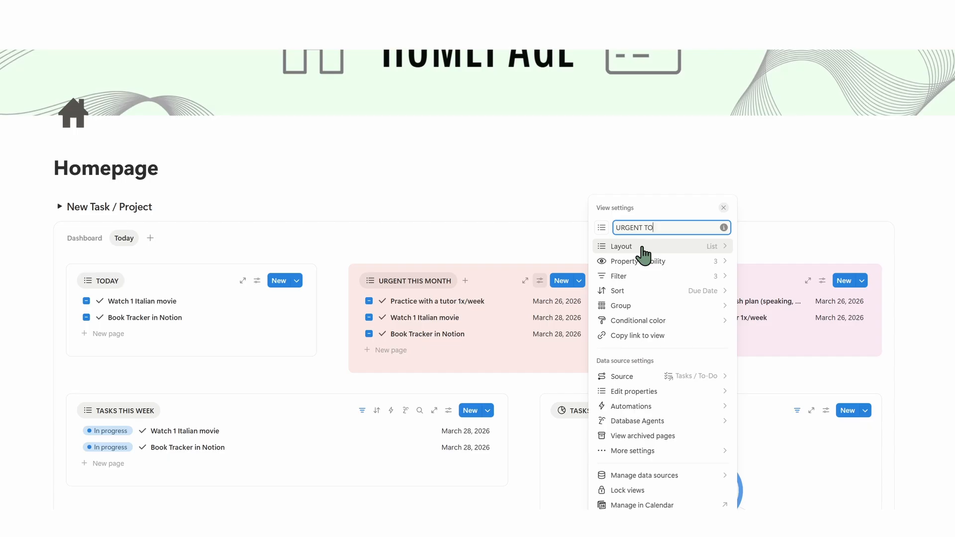
{"action": "key", "text": "Escape"}
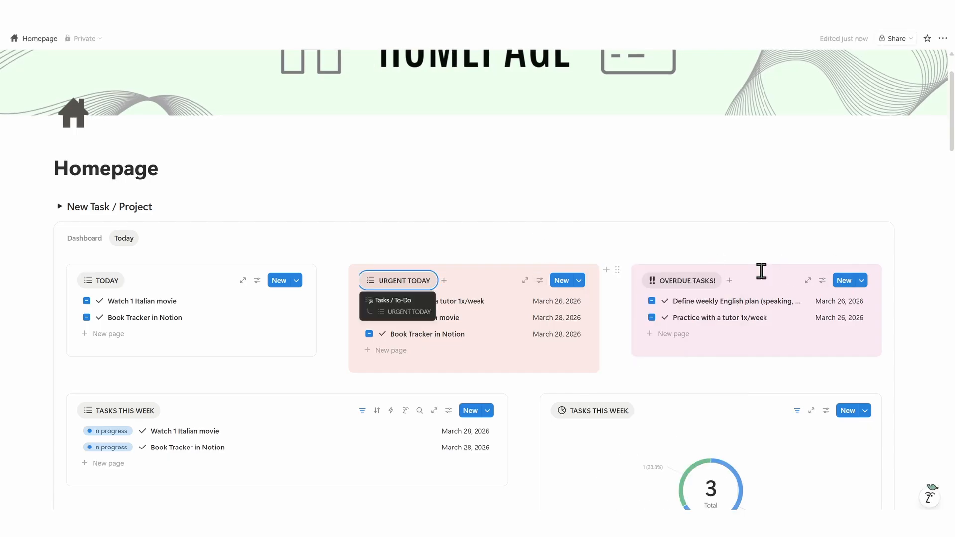
- Rename the TASKS THIS WEEK chart view in the Today tab TASKS THIS DAY
{"action": "scroll", "coordinate": [746, 273], "scroll_direction": "down", "scroll_amount": 2}
{"action": "left_click", "coordinate": [597, 334]}
{"action": "left_click", "coordinate": [624, 364]}
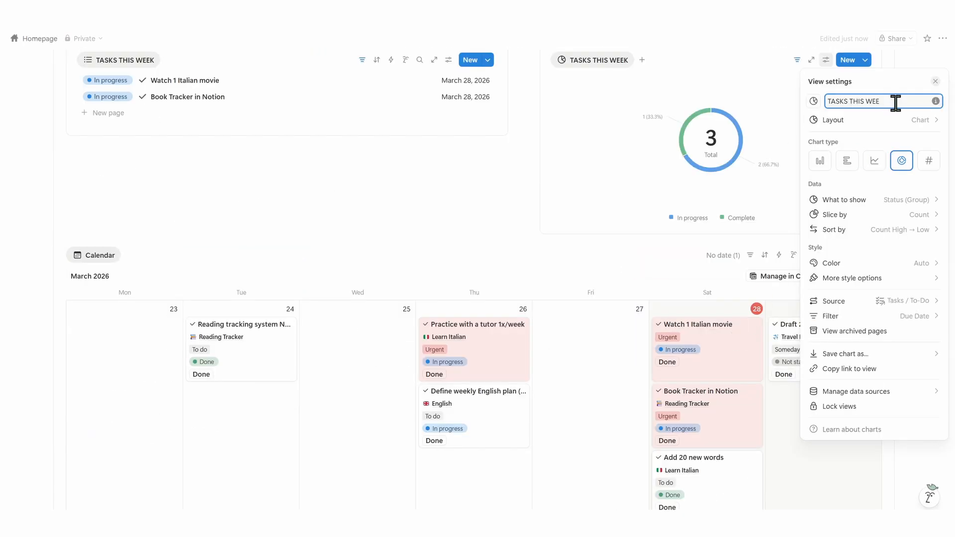
{"action": "left_click", "coordinate": [432, 213]}
{"action": "scroll", "coordinate": [512, 256], "scroll_direction": "up", "scroll_amount": 6}
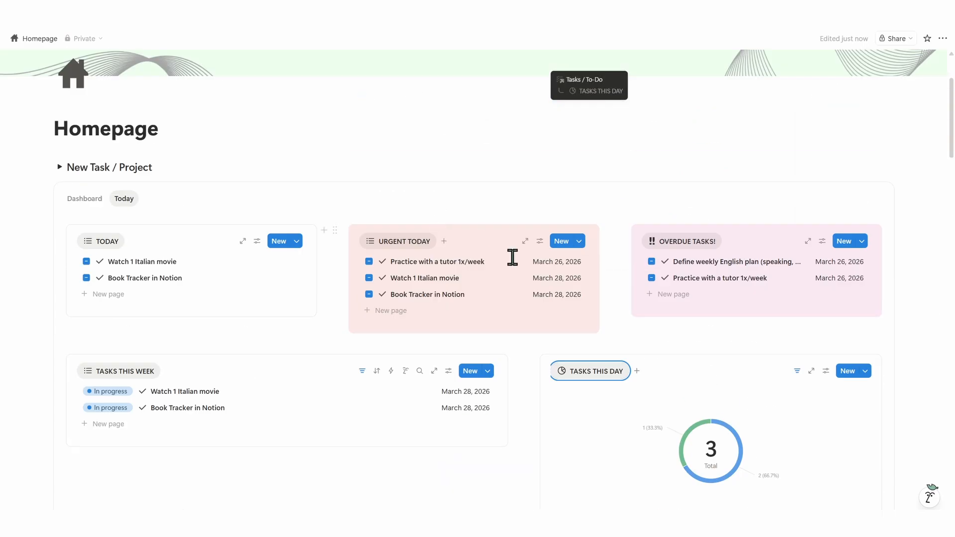
- Move the OVERDUE TASKS! view out of the first row to directly below the TASKS THIS WEEK list in the Today tab
{"action": "left_click", "coordinate": [59, 364]}
{"action": "left_click", "coordinate": [406, 460]}
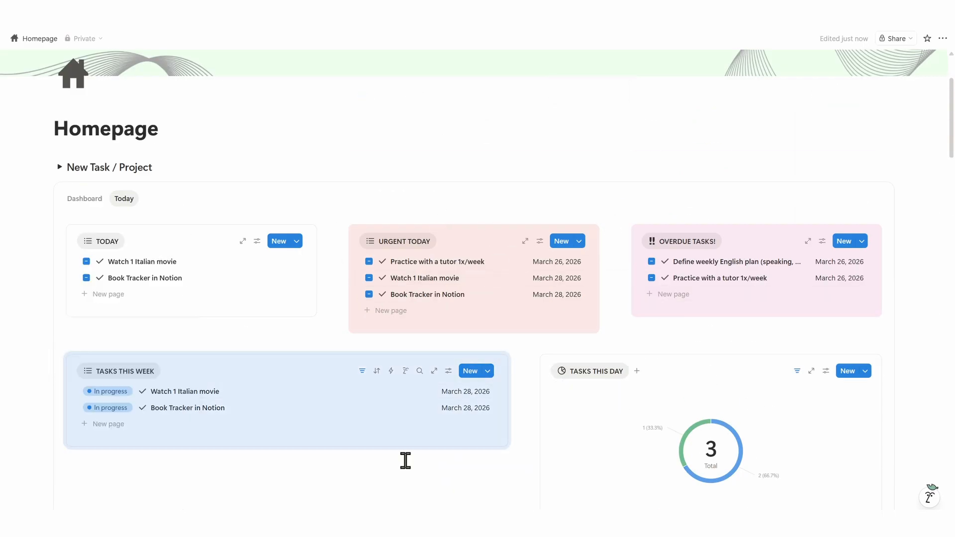
{"action": "left_click", "coordinate": [620, 228]}
{"action": "left_click_drag", "start_coordinate": [620, 229], "coordinate": [267, 303]}
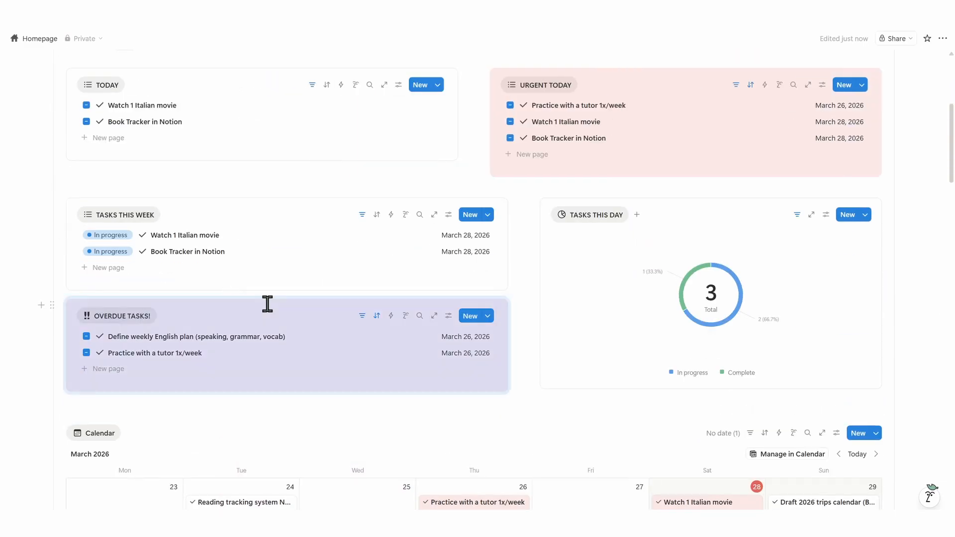
- Delete the TASKS THIS WEEK list from the Today tab and widen the TODAY column to line up with the row below
{"action": "scroll", "coordinate": [223, 425], "scroll_direction": "up", "scroll_amount": 3}
{"action": "left_click", "coordinate": [52, 360]}
{"action": "left_click", "coordinate": [112, 376]}
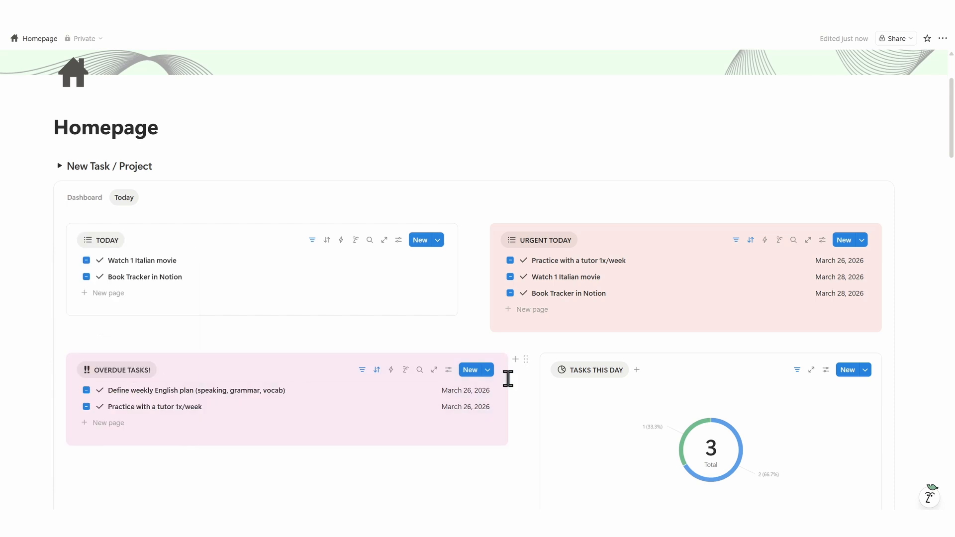
{"action": "left_click_drag", "start_coordinate": [476, 273], "coordinate": [524, 273]}
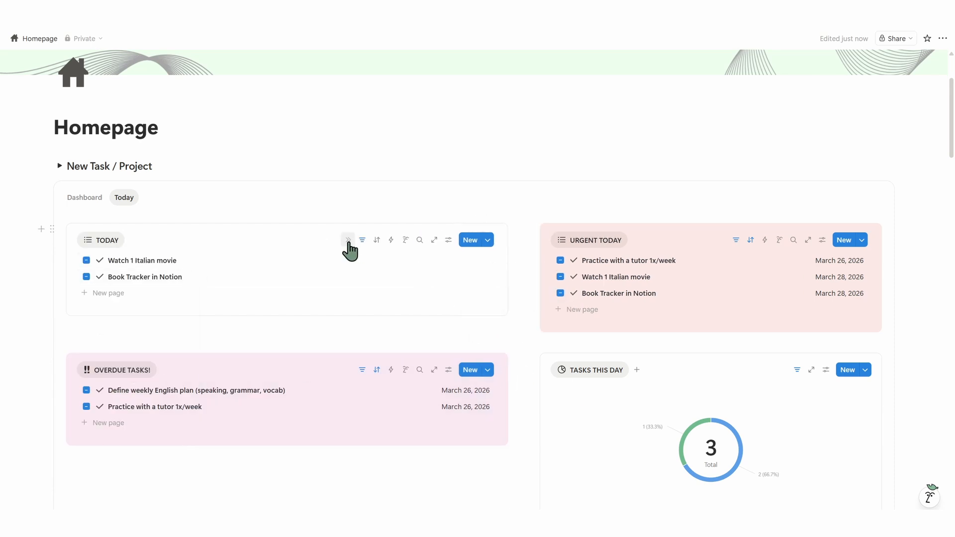
- Display the Status property of the TODAY view as Select
{"action": "left_click", "coordinate": [66, 260]}
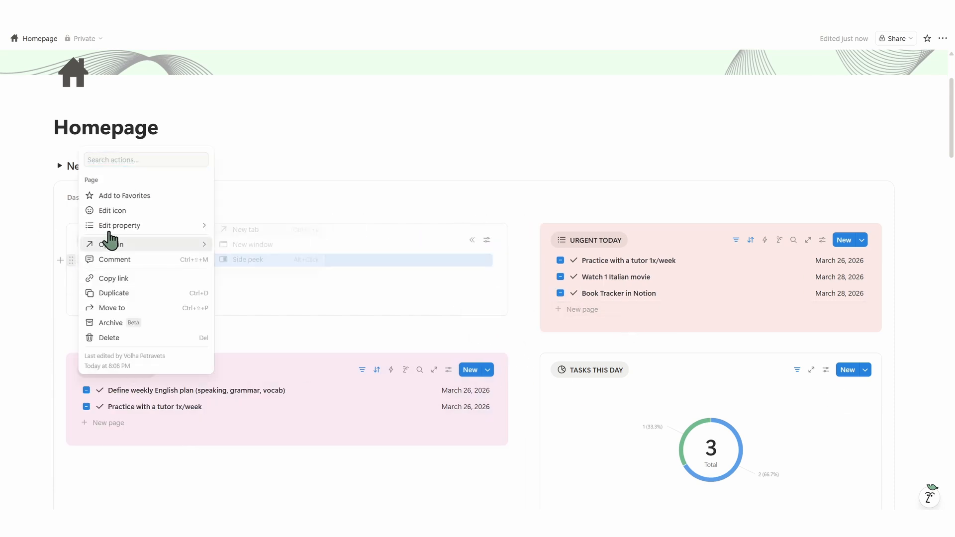
{"action": "mouse_move", "coordinate": [106, 237]}
{"action": "left_click", "coordinate": [274, 247]}
{"action": "left_click", "coordinate": [130, 395]}
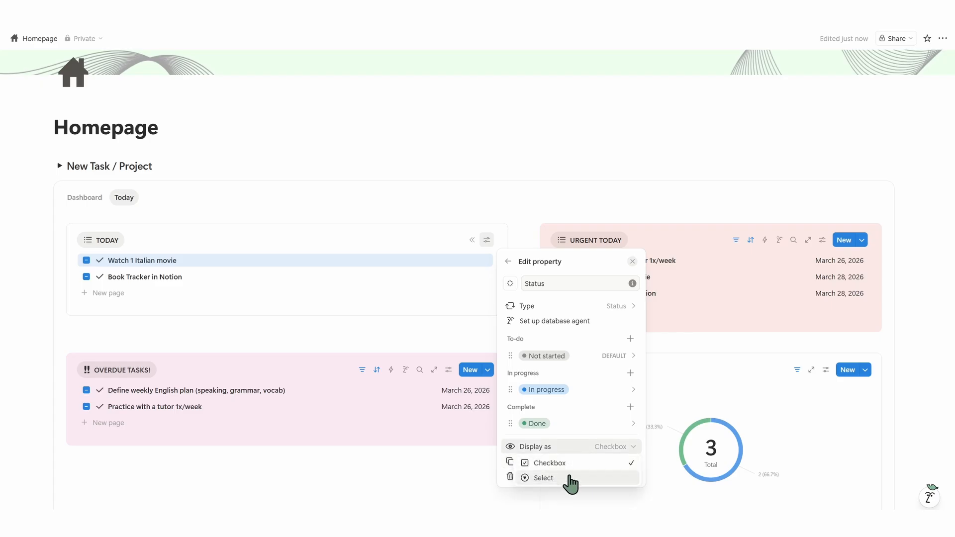
{"action": "left_click", "coordinate": [351, 488]}
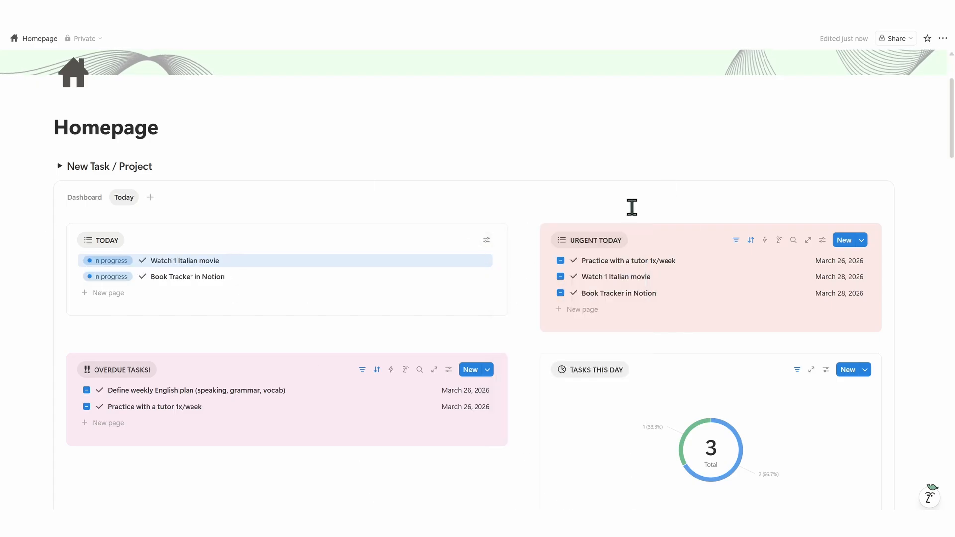
- Hide the Due Date property in the URGENT TODAY view
{"action": "left_click", "coordinate": [822, 240]}
{"action": "left_click", "coordinate": [874, 262]}
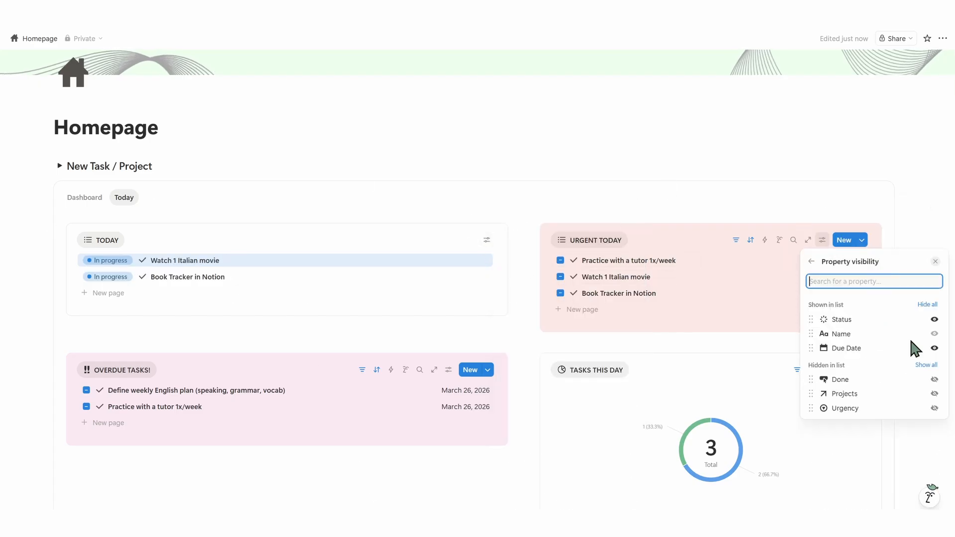
{"action": "left_click", "coordinate": [742, 343]}
- Display the Status property of the OVERDUE TASKS! view as Select
{"action": "left_click", "coordinate": [448, 370]}
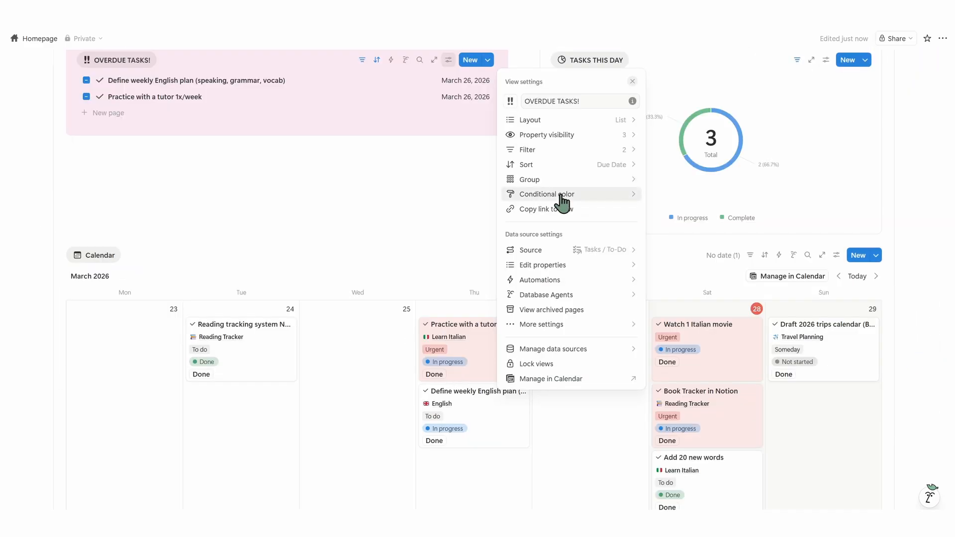
{"action": "left_click", "coordinate": [324, 194]}
{"action": "scroll", "coordinate": [324, 194], "scroll_direction": "up", "scroll_amount": 2}
{"action": "left_click", "coordinate": [71, 158]}
{"action": "mouse_move", "coordinate": [219, 124]}
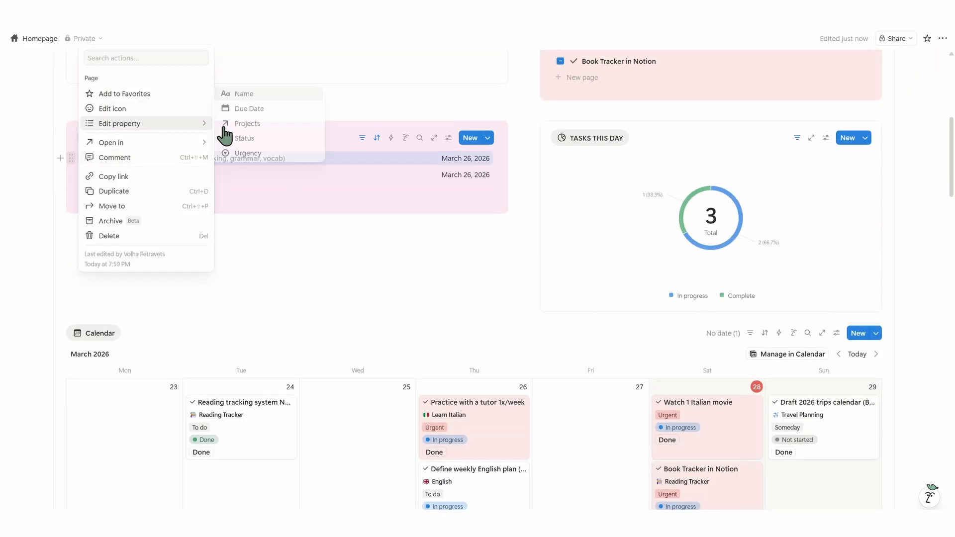
{"action": "left_click", "coordinate": [239, 137]}
{"action": "left_click", "coordinate": [124, 295]}
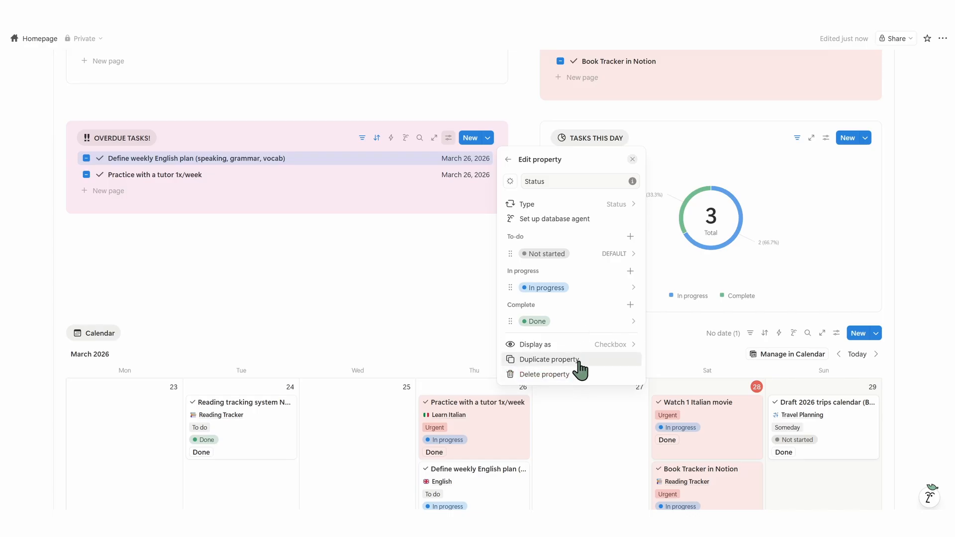
{"action": "left_click", "coordinate": [586, 344]}
{"action": "left_click", "coordinate": [589, 376]}
{"action": "left_click", "coordinate": [267, 281]}
{"action": "left_click", "coordinate": [266, 282]}
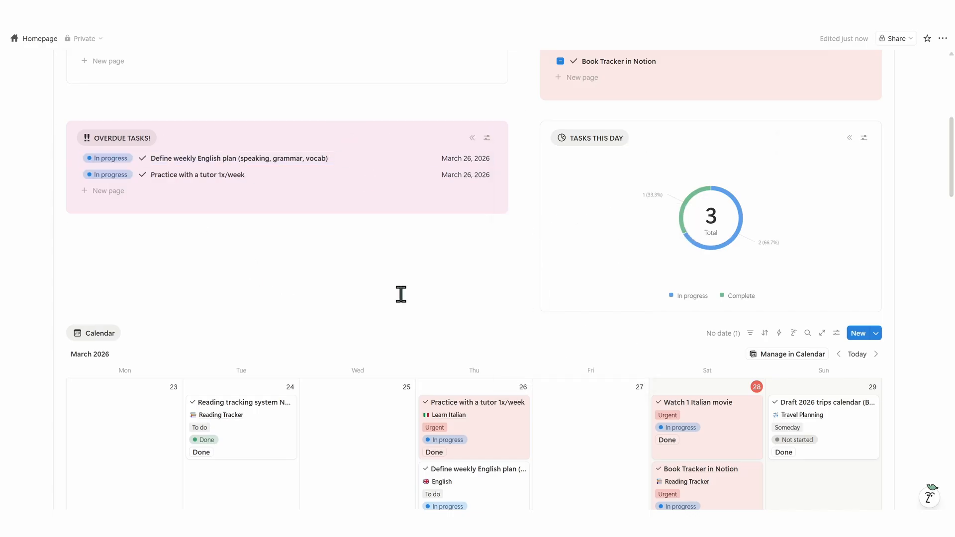
- Delete the Calendar view from the Today tab
{"action": "scroll", "coordinate": [400, 294], "scroll_direction": "down", "scroll_amount": 3}
{"action": "scroll", "coordinate": [401, 294], "scroll_direction": "up", "scroll_amount": 3}
{"action": "scroll", "coordinate": [401, 294], "scroll_direction": "down", "scroll_amount": 2}
{"action": "scroll", "coordinate": [400, 294], "scroll_direction": "up", "scroll_amount": 3}
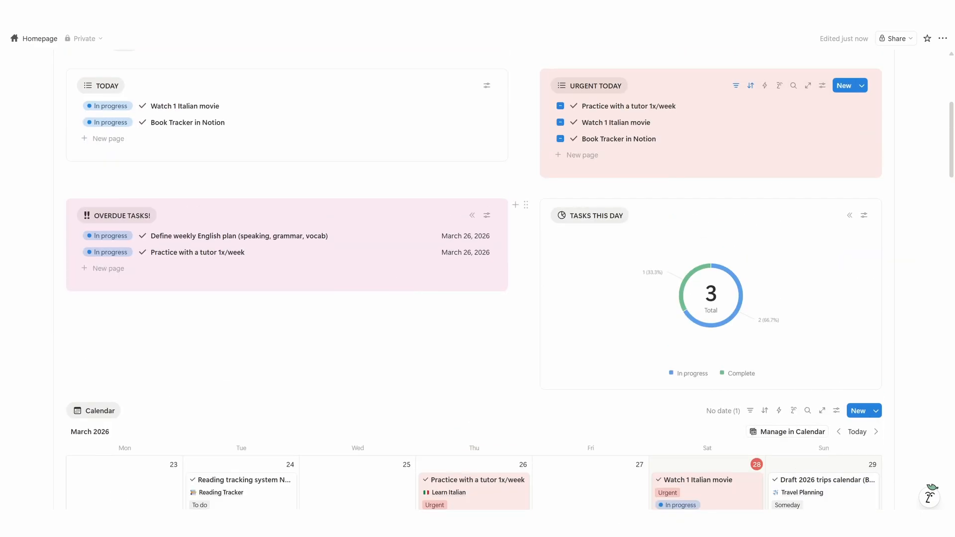
{"action": "left_click", "coordinate": [52, 408]}
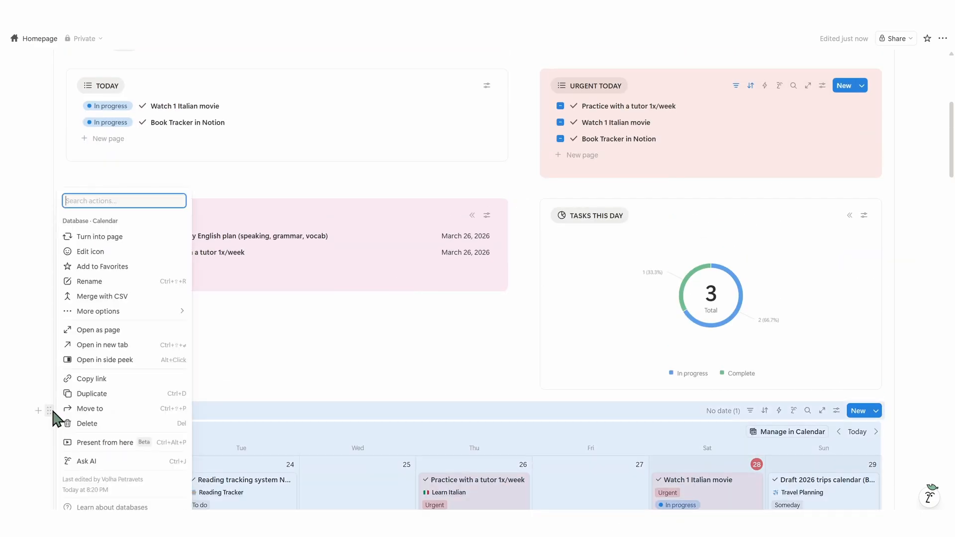
{"action": "left_click", "coordinate": [110, 422]}
- Delete the blocks that precede the CALENDAR MONTH view, including the Projects chart, from the Today tab
{"action": "scroll", "coordinate": [146, 301], "scroll_direction": "down", "scroll_amount": 2}
{"action": "left_click", "coordinate": [52, 350]}
{"action": "left_click", "coordinate": [63, 353]}
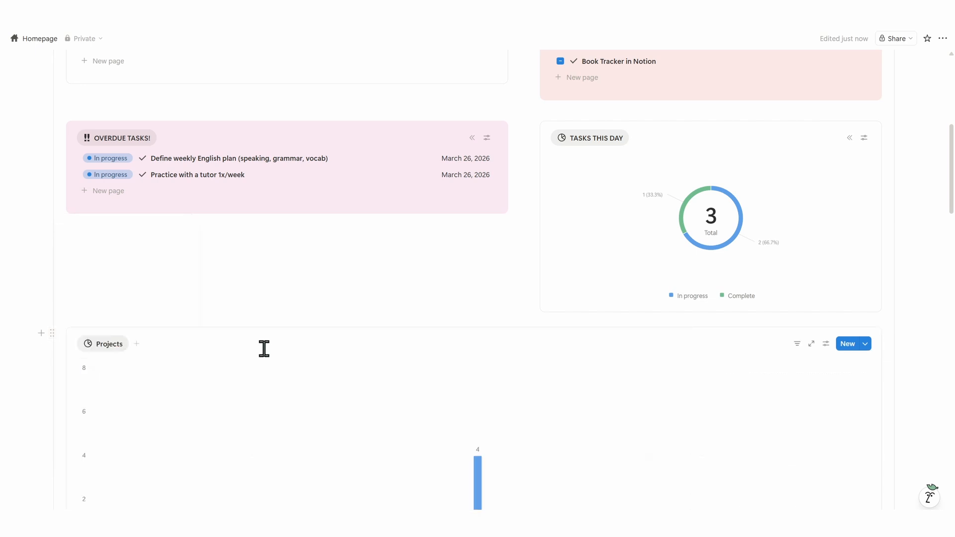
{"action": "left_click", "coordinate": [52, 344]}
{"action": "left_click", "coordinate": [76, 355]}
{"action": "left_click", "coordinate": [85, 376]}
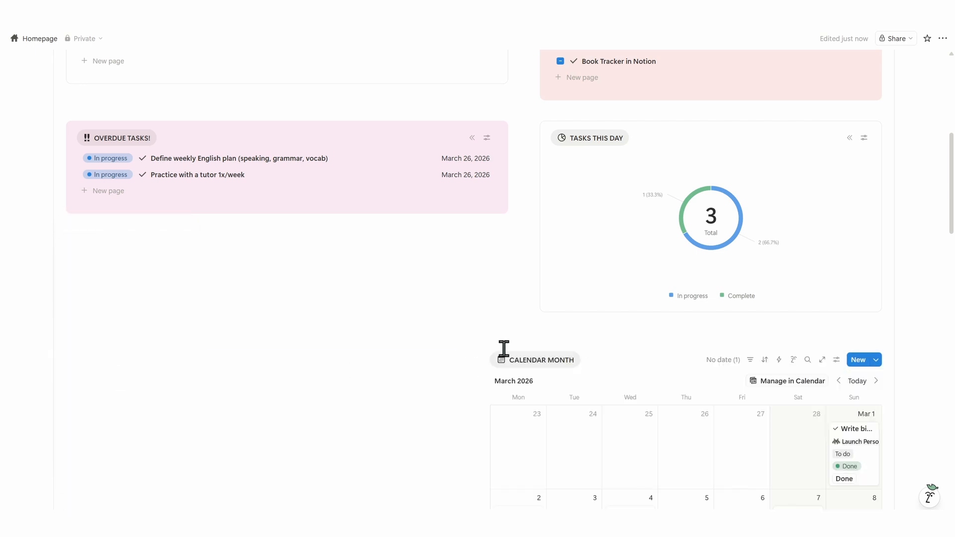
- Delete the CALENDAR MONTH view and the leftover empty blocks at the end of the Today tab
{"action": "left_click", "coordinate": [477, 354]}
{"action": "left_click", "coordinate": [380, 421]}
{"action": "key", "text": "BackSpace"}
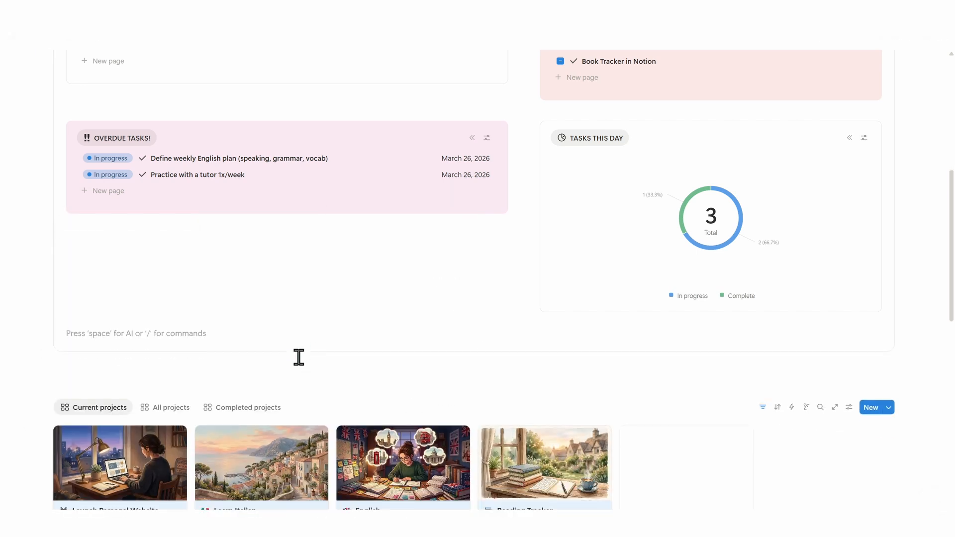
{"action": "left_click", "coordinate": [575, 327]}
{"action": "key", "text": "BackSpace"}
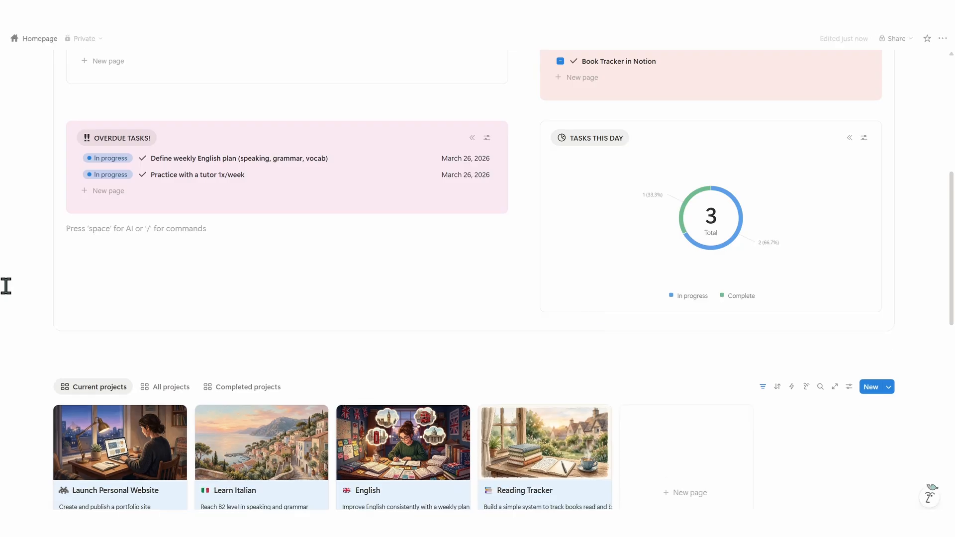
{"action": "key", "text": "BackSpace"}
- Copy all remaining blocks of the Today tab into a new third tab and name that tab This week
{"action": "scroll", "coordinate": [258, 254], "scroll_direction": "up", "scroll_amount": 5}
{"action": "scroll", "coordinate": [711, 429], "scroll_direction": "down", "scroll_amount": 3}
{"action": "left_click_drag", "start_coordinate": [711, 429], "coordinate": [219, 213]}
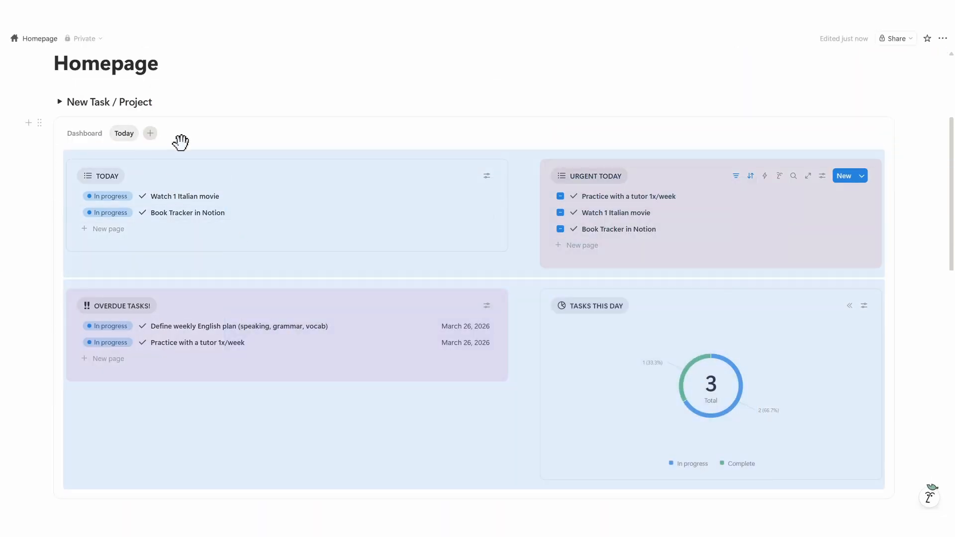
{"action": "left_click", "coordinate": [150, 132]}
{"action": "key", "text": "ctrl+v"}
{"action": "left_click", "coordinate": [155, 133]}
{"action": "left_click", "coordinate": [166, 150]}
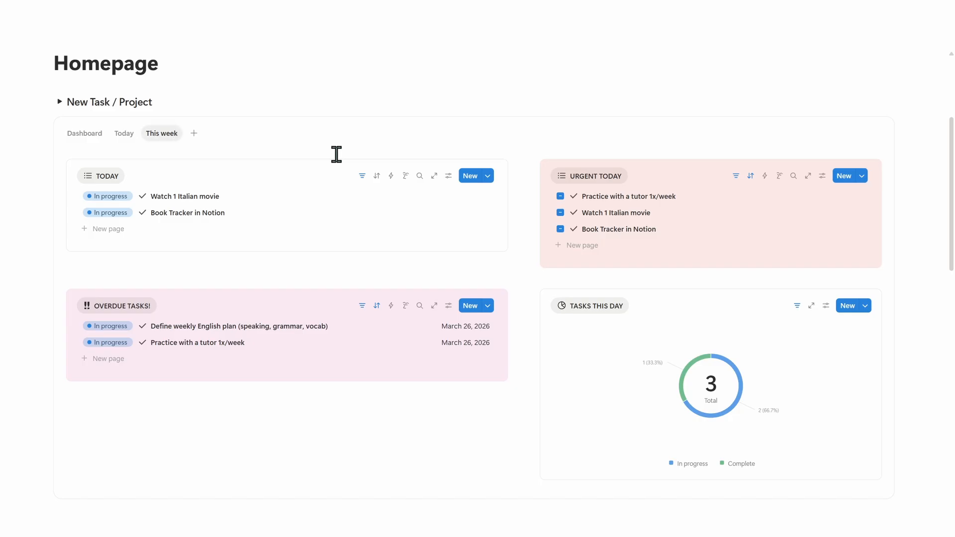
- Give the Dashboard tab a dark staggered-bars timeline icon, filtering the icons by "da"
{"action": "left_click", "coordinate": [129, 136]}
{"action": "left_click", "coordinate": [129, 135]}
{"action": "left_click", "coordinate": [88, 135]}
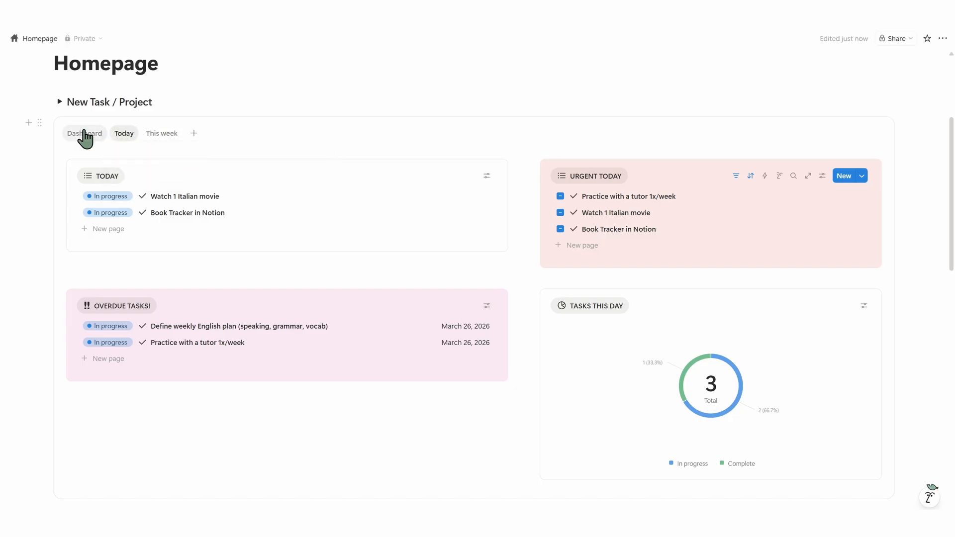
{"action": "left_click", "coordinate": [90, 135]}
{"action": "left_click", "coordinate": [93, 141]}
{"action": "left_click", "coordinate": [114, 165]}
{"action": "left_click", "coordinate": [48, 154]}
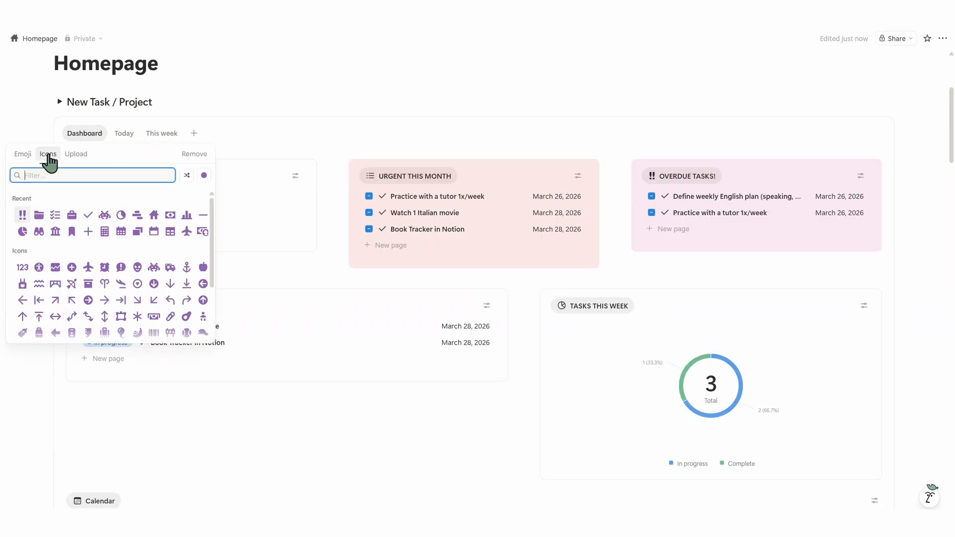
{"action": "left_click", "coordinate": [204, 175]}
{"action": "left_click", "coordinate": [207, 198]}
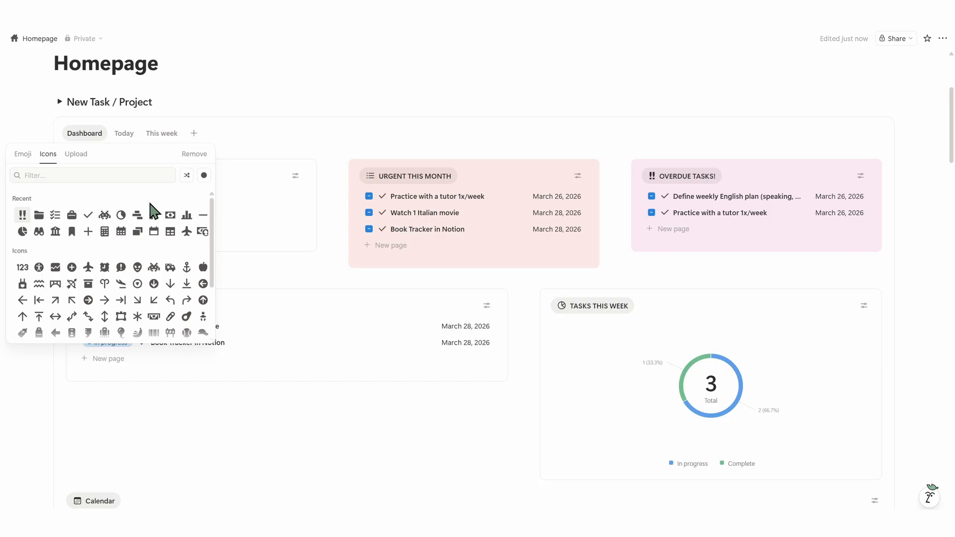
{"action": "left_click", "coordinate": [139, 176]}
{"action": "type", "text": "das"}
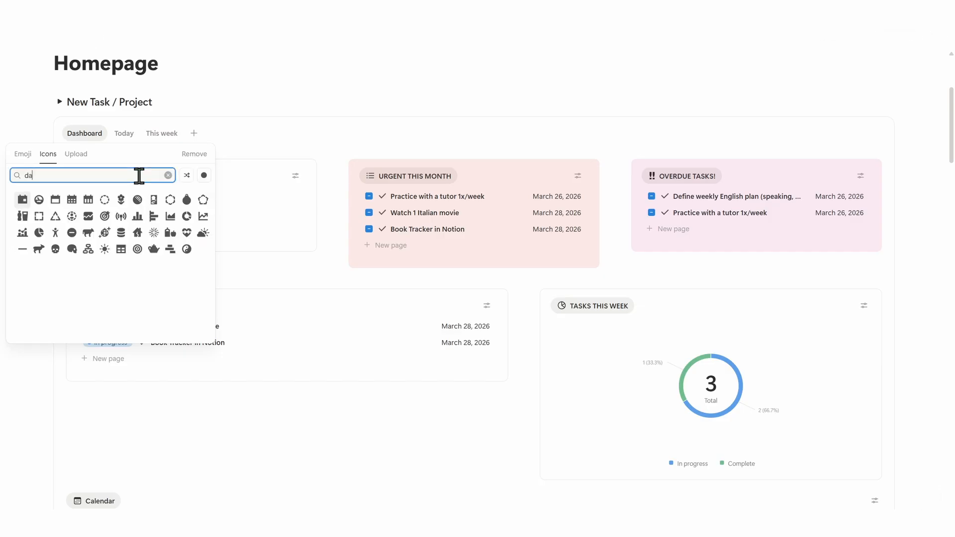
{"action": "key", "text": "BackSpace"}
{"action": "left_click", "coordinate": [172, 250]}
- Give the Today tab a calendar icon with a marked day, filtering the icons by "cal"
{"action": "left_click", "coordinate": [142, 134]}
{"action": "left_click", "coordinate": [142, 134]}
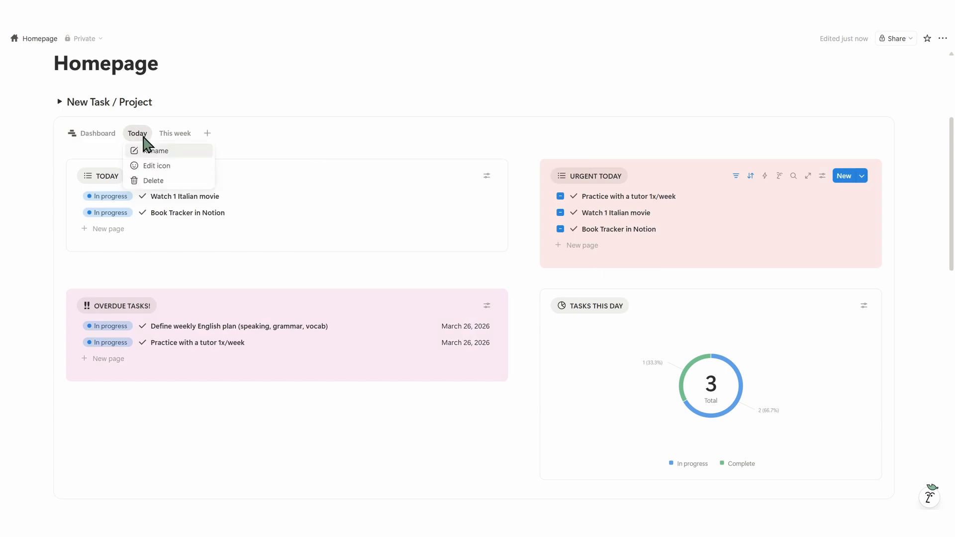
{"action": "left_click", "coordinate": [150, 164]}
{"action": "left_click", "coordinate": [76, 155]}
{"action": "type", "text": "cal"}
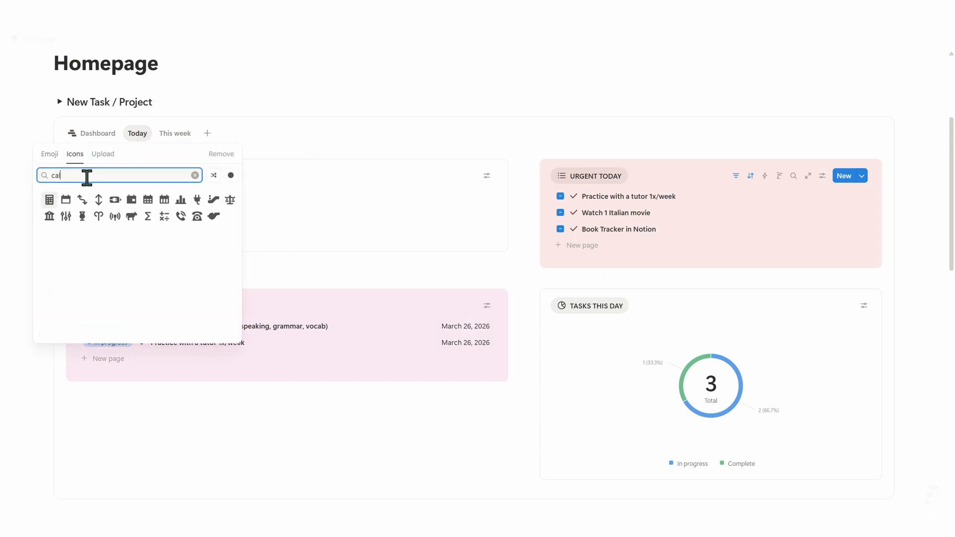
{"action": "left_click", "coordinate": [98, 201]}
- Give the This week tab a calendar grid icon, filtering the icons by "cale"
{"action": "left_click", "coordinate": [194, 139]}
{"action": "left_click", "coordinate": [194, 139]}
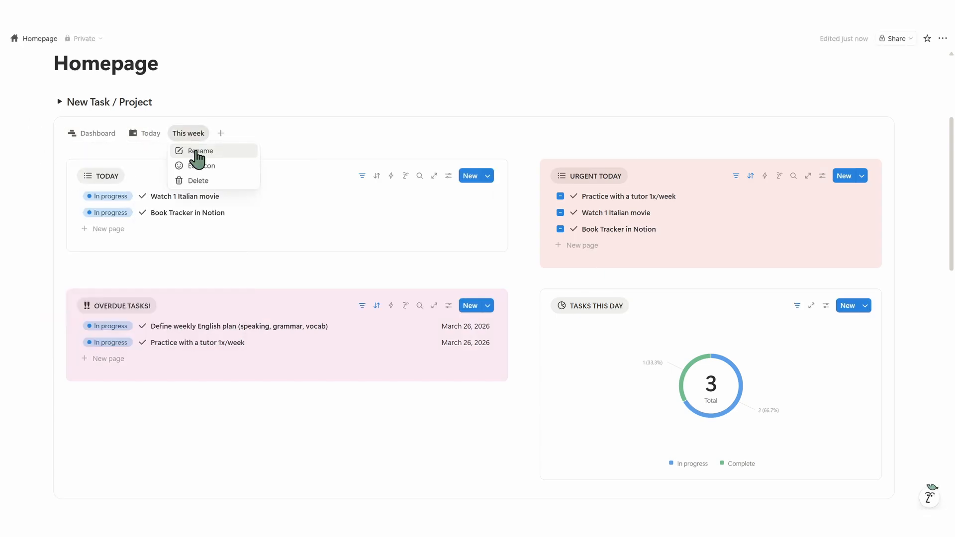
{"action": "left_click", "coordinate": [195, 150]}
{"action": "key", "text": "Escape"}
{"action": "left_click", "coordinate": [196, 101]}
{"action": "left_click", "coordinate": [200, 133]}
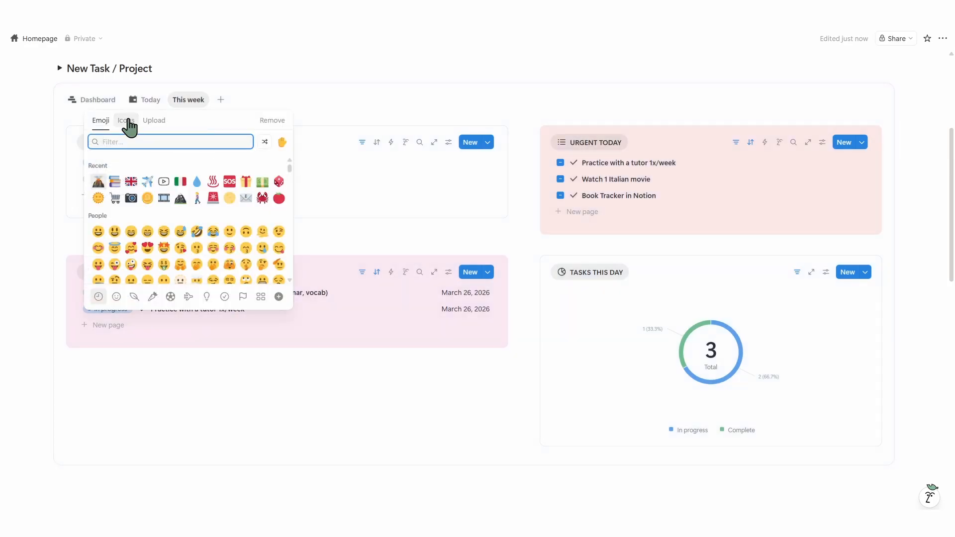
{"action": "left_click", "coordinate": [126, 120]}
{"action": "type", "text": "cale"}
{"action": "left_click", "coordinate": [150, 166]}
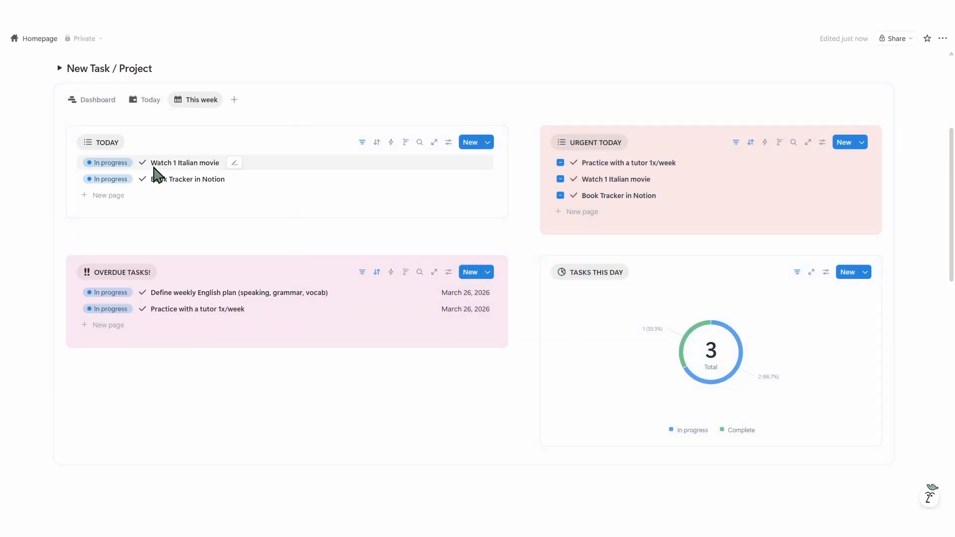
- Rename the TODAY view in the This week tab THIS WEEK
{"action": "key", "text": "Escape"}
{"action": "left_click", "coordinate": [120, 146]}
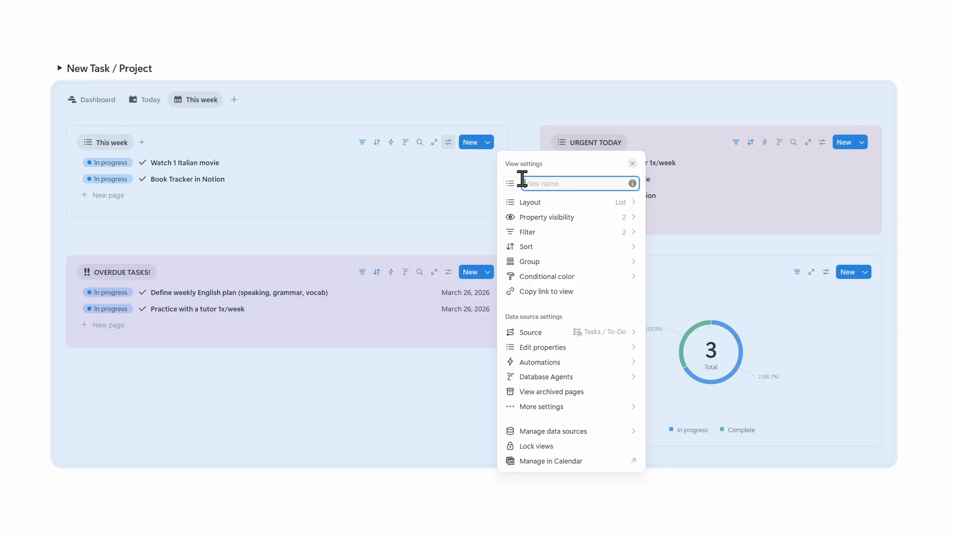
{"action": "key", "text": "Escape"}
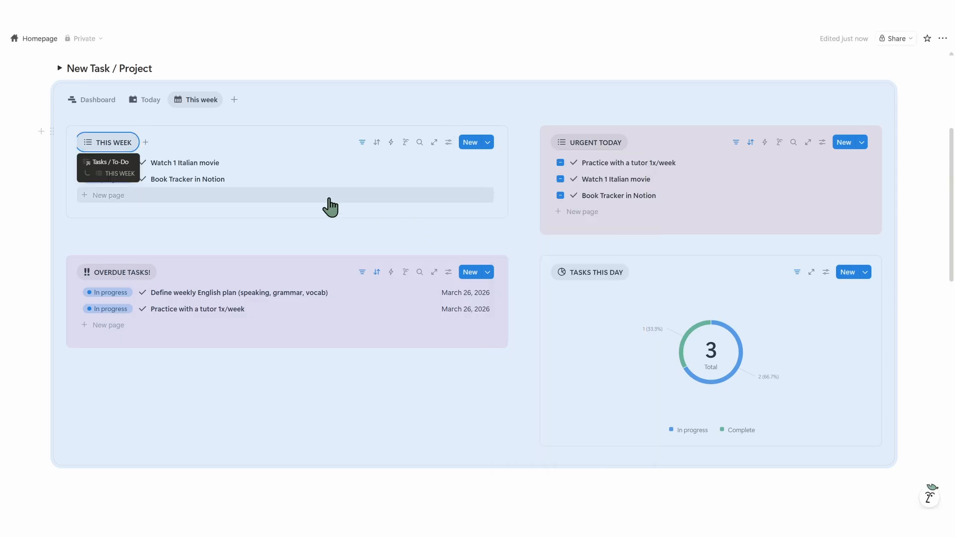
- Set the Due Date filter of the THIS WEEK view to This week, relative to today
{"action": "left_click", "coordinate": [362, 142]}
{"action": "left_click", "coordinate": [248, 168]}
{"action": "left_click", "coordinate": [282, 200]}
{"action": "left_click", "coordinate": [270, 232]}
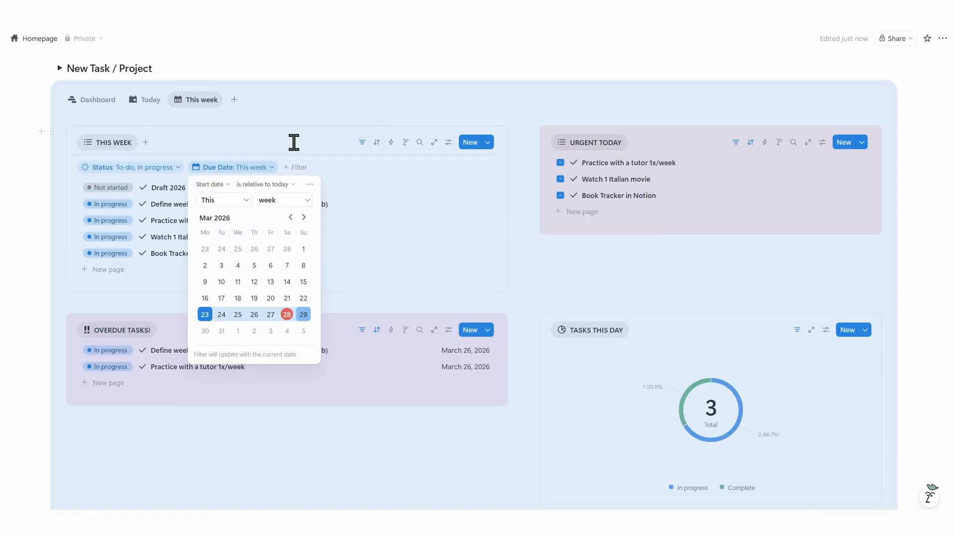
{"action": "left_click", "coordinate": [294, 144]}
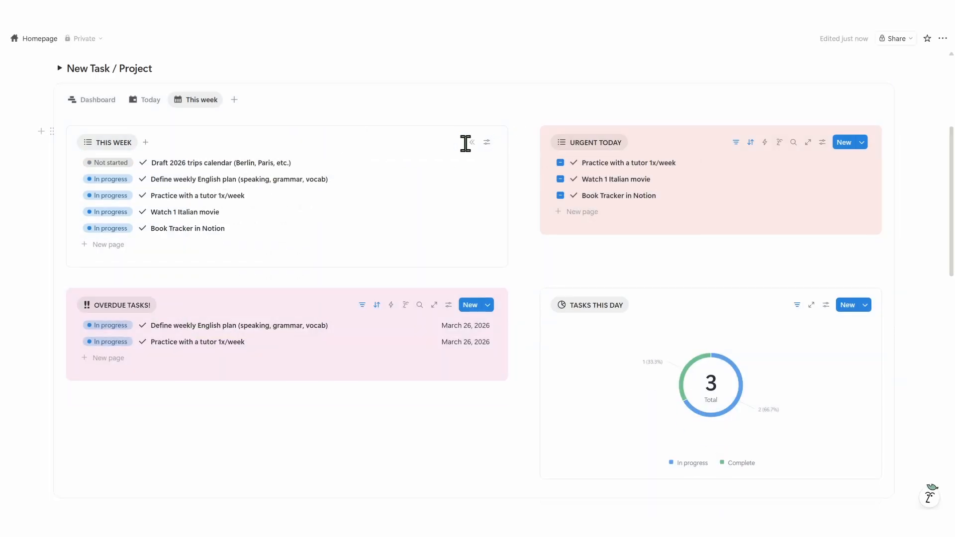
- Rename the URGENT TODAY view in the This week tab URGENT THIS WEEK and adapt its relative Due Date filter to the week
{"action": "left_click", "coordinate": [595, 143]}
{"action": "left_click", "coordinate": [646, 176]}
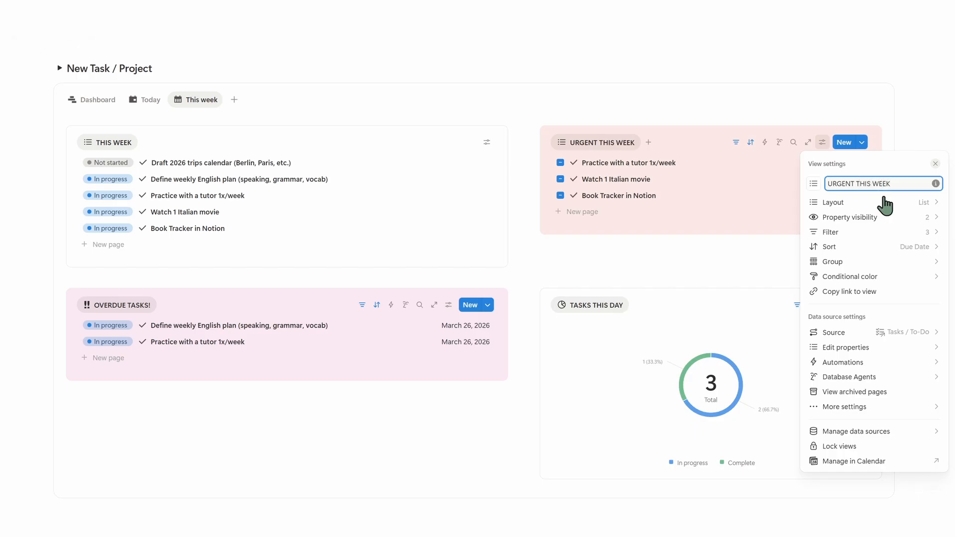
{"action": "left_click", "coordinate": [846, 232]}
{"action": "left_click", "coordinate": [878, 199]}
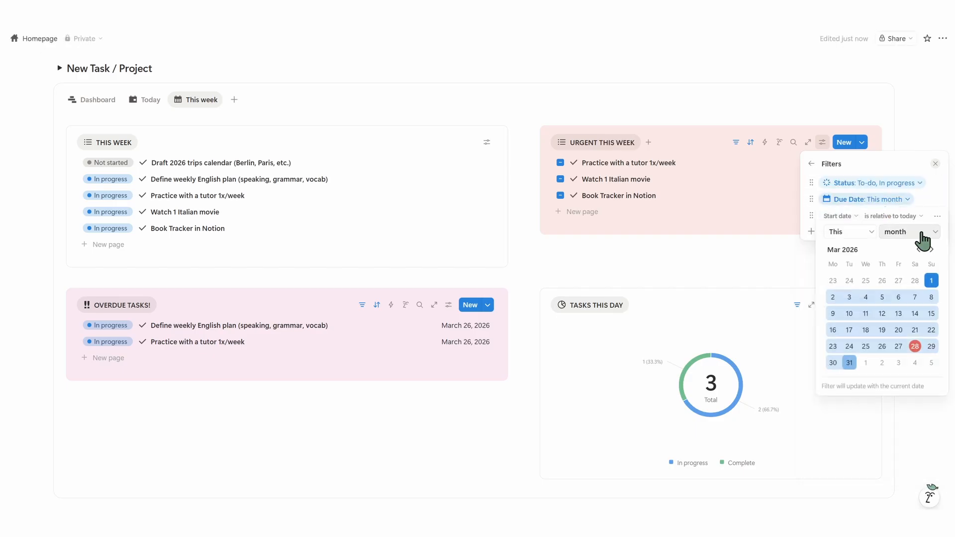
{"action": "left_click", "coordinate": [731, 257]}
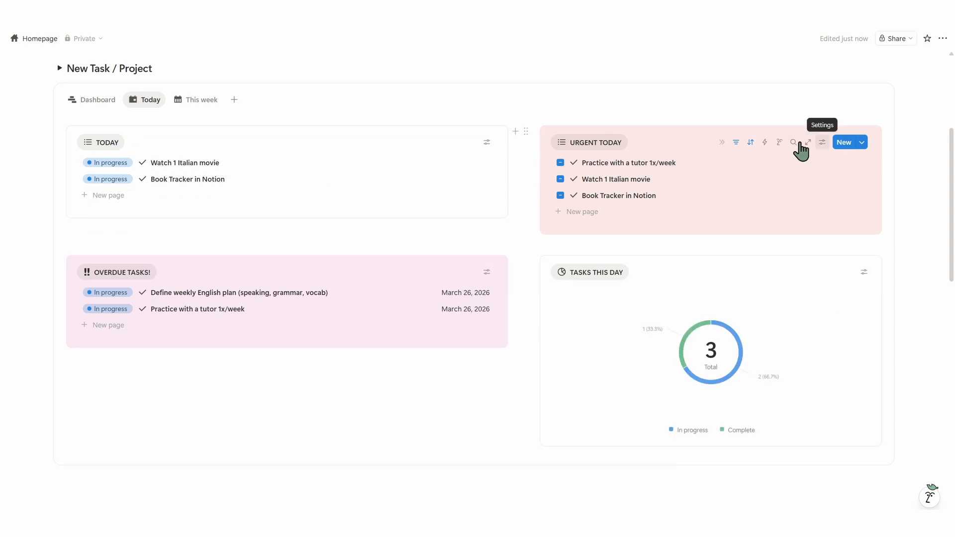
- Set the Due Date filter of the URGENT TODAY view in the Today tab to This day, relative to today
{"action": "left_click", "coordinate": [735, 145]}
{"action": "left_click", "coordinate": [775, 168]}
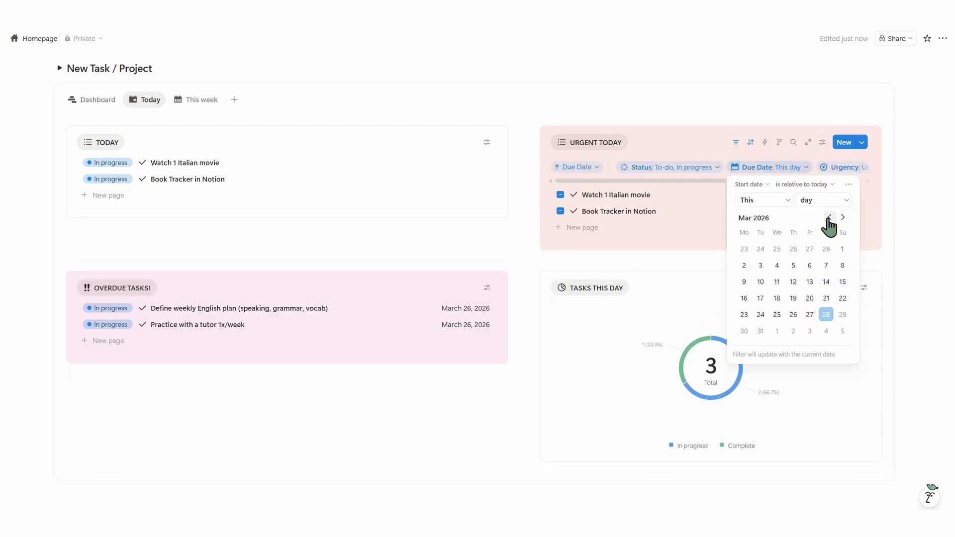
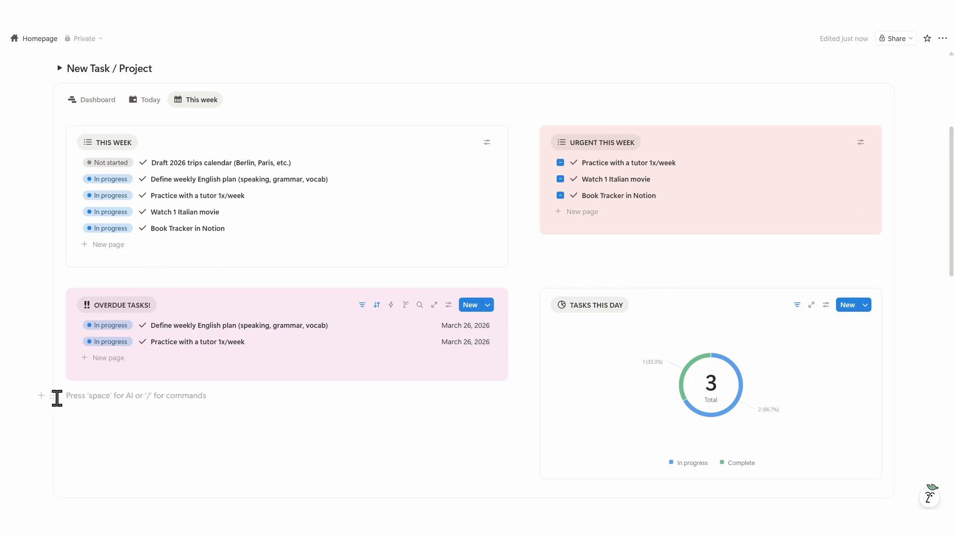
- Move an empty block above OVERDUE TASKS! in the This week tab and copy the link of the Dashboard tab's Calendar view
{"action": "left_click_drag", "start_coordinate": [72, 273], "coordinate": [83, 279]}
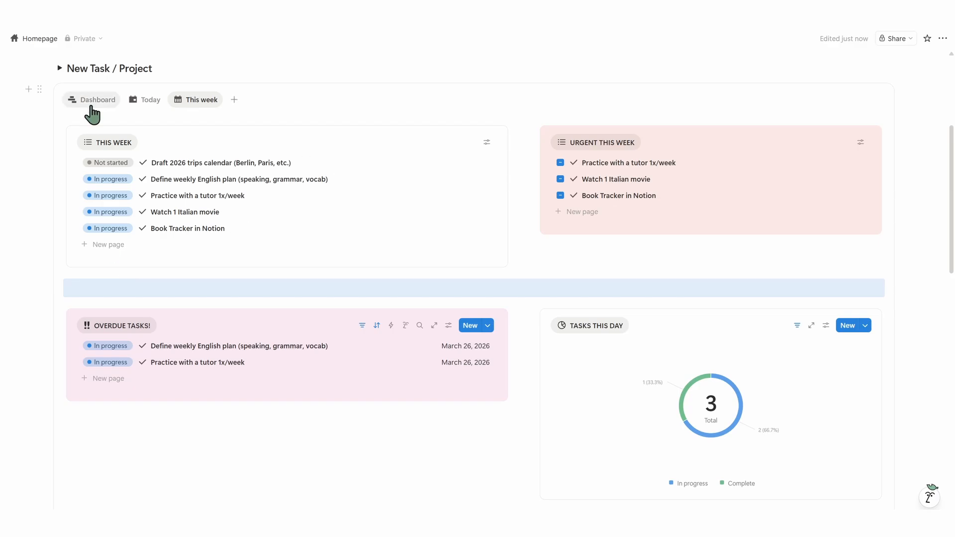
{"action": "scroll", "coordinate": [322, 312], "scroll_direction": "down", "scroll_amount": 9}
{"action": "left_click", "coordinate": [95, 79]}
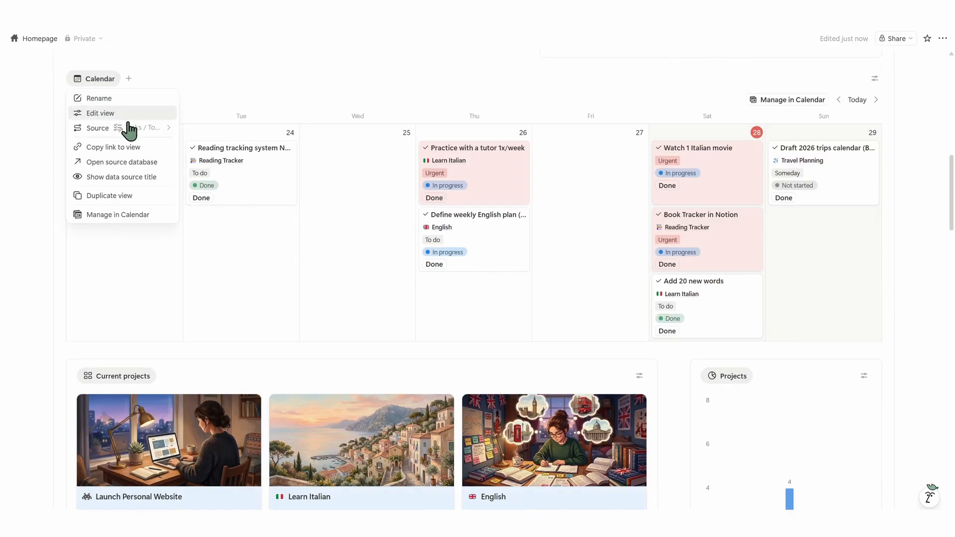
{"action": "left_click", "coordinate": [131, 147]}
- Paste the copied Calendar view link below the TODAY view in the Today tab as a linked database view
{"action": "scroll", "coordinate": [224, 259], "scroll_direction": "up", "scroll_amount": 10}
{"action": "left_click", "coordinate": [144, 177]}
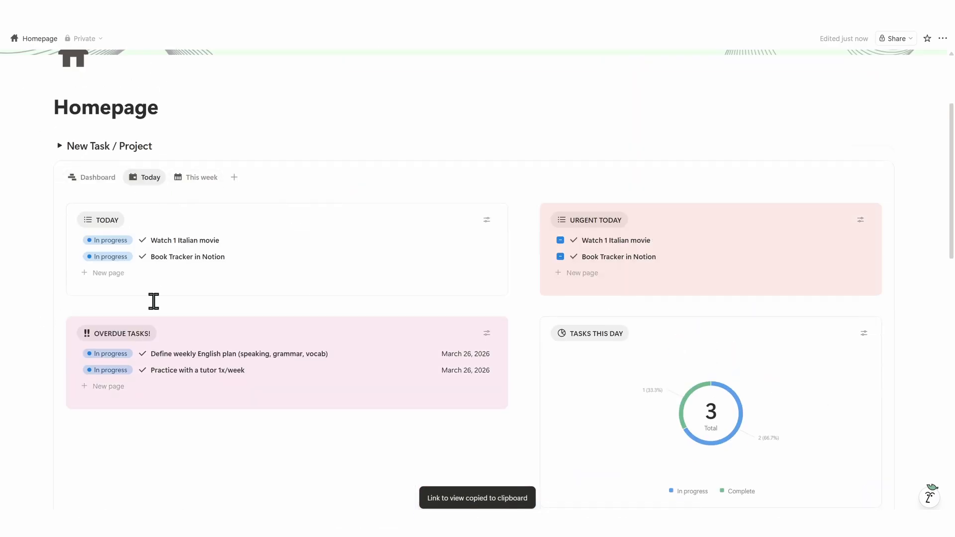
{"action": "key", "text": "ctrl+v"}
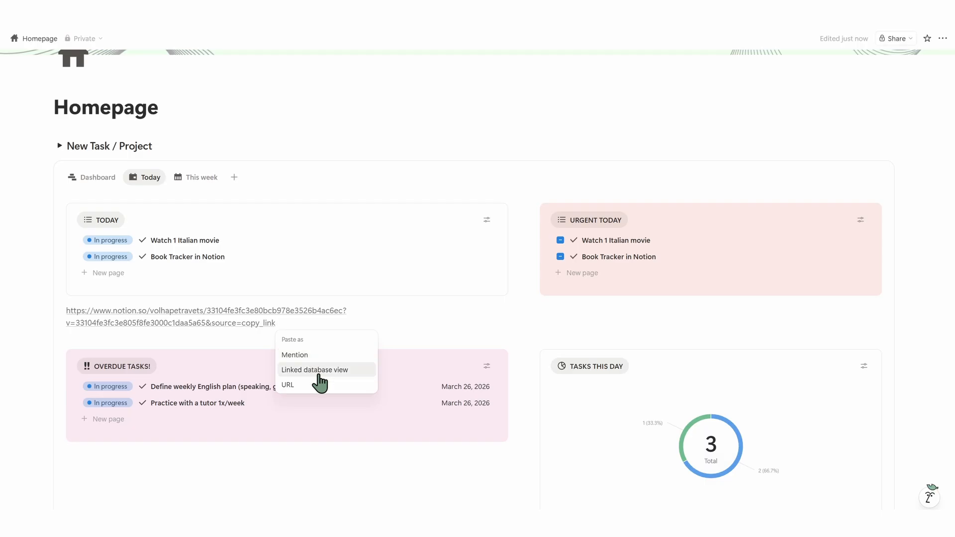
{"action": "left_click", "coordinate": [316, 370]}
{"action": "left_click", "coordinate": [716, 348]}
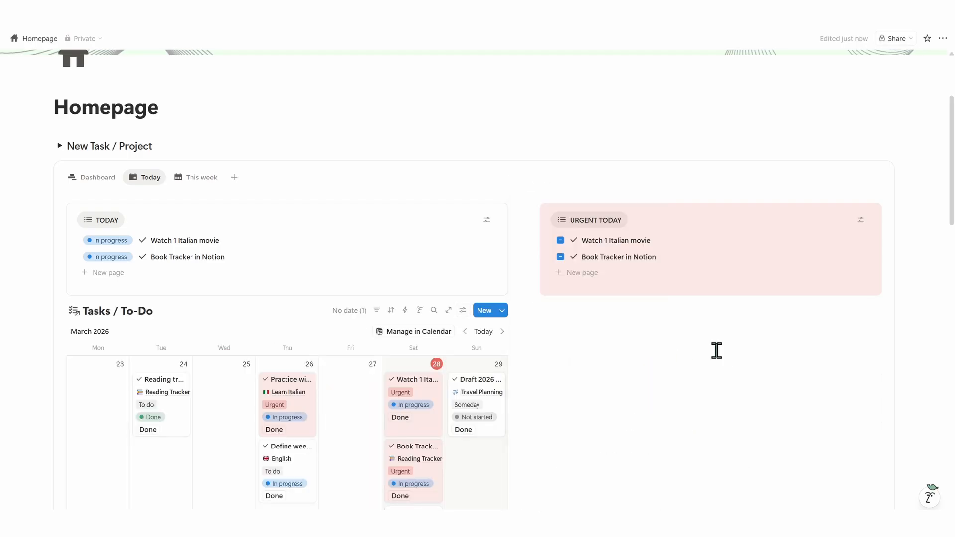
- Move the Today tab's calendar out of its column to span the full width and hide its Tasks / To-Do title
{"action": "scroll", "coordinate": [49, 96], "scroll_direction": "down", "scroll_amount": 3}
{"action": "left_click_drag", "start_coordinate": [49, 155], "coordinate": [143, 433]}
{"action": "left_click", "coordinate": [173, 161]}
{"action": "left_click", "coordinate": [222, 276]}
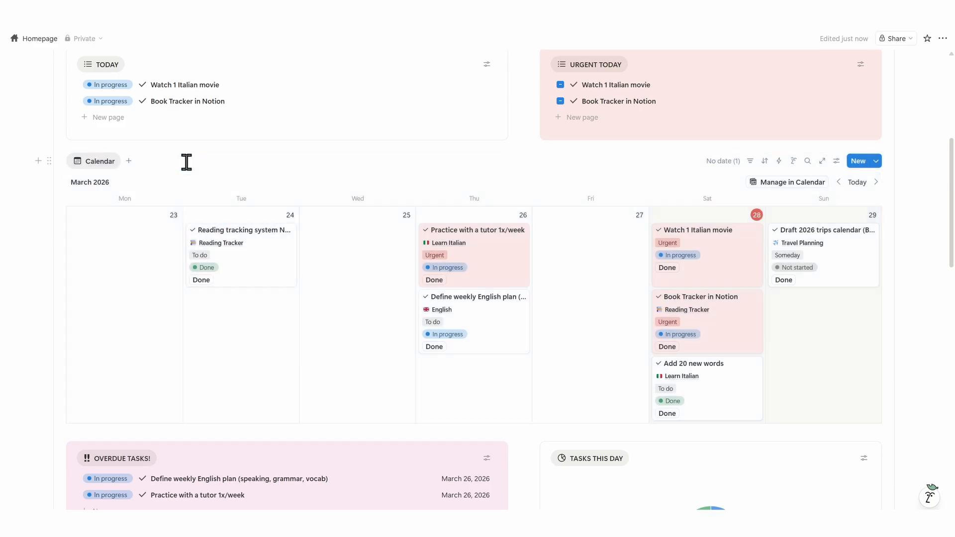
{"action": "scroll", "coordinate": [449, 224], "scroll_direction": "down", "scroll_amount": 2}
{"action": "scroll", "coordinate": [448, 224], "scroll_direction": "up", "scroll_amount": 5}
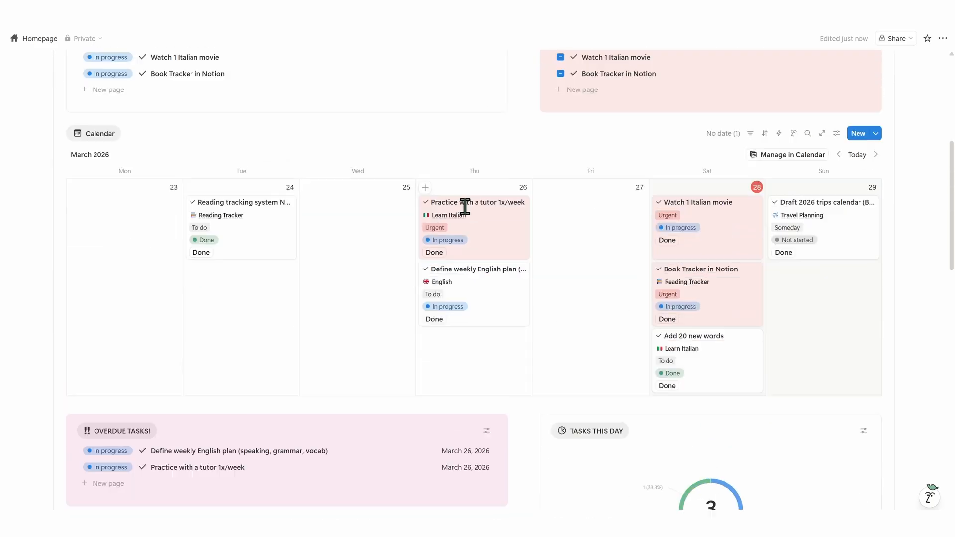
- Undo the calendar's insertion and layout changes in the Today tab
{"action": "key", "text": "ctrl+z"}
{"action": "key", "text": "ctrl+z"}
{"action": "key", "text": "ctrl+z"}
{"action": "key", "text": "ctrl+z"}
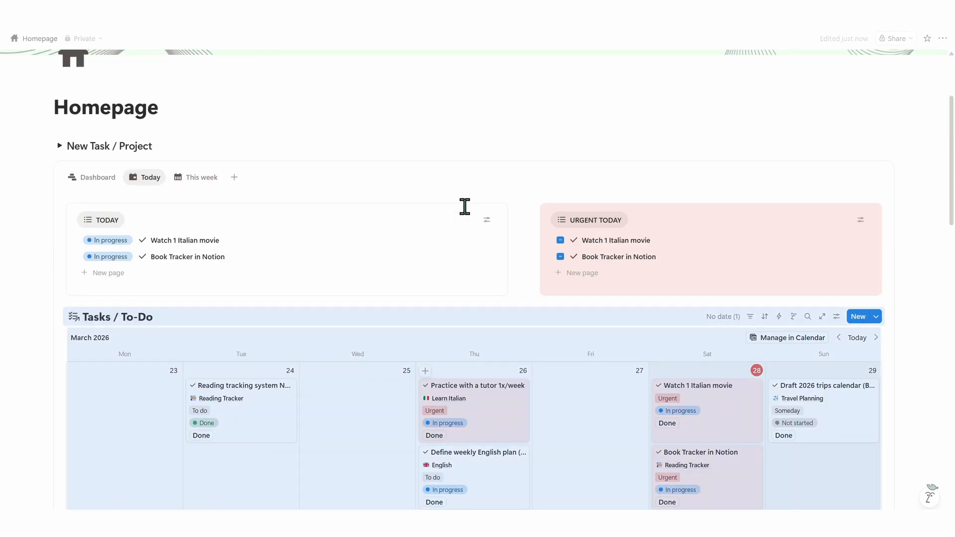
{"action": "key", "text": "ctrl+z"}
{"action": "key", "text": "ctrl+z"}
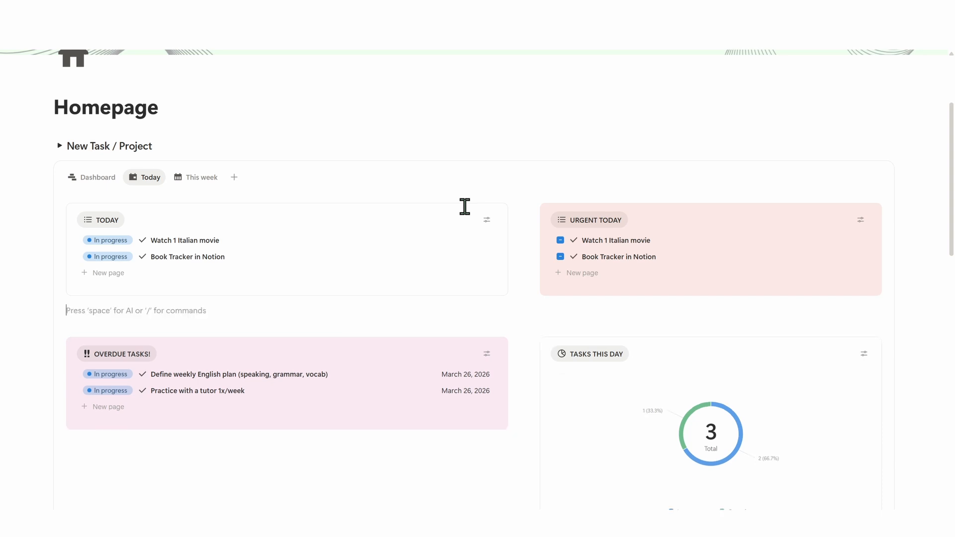
- Paste the copied Calendar view link above OVERDUE TASKS! in the This week tab as a linked database view
{"action": "left_click", "coordinate": [201, 177]}
{"action": "scroll", "coordinate": [326, 246], "scroll_direction": "down", "scroll_amount": 2}
{"action": "left_click", "coordinate": [430, 290]}
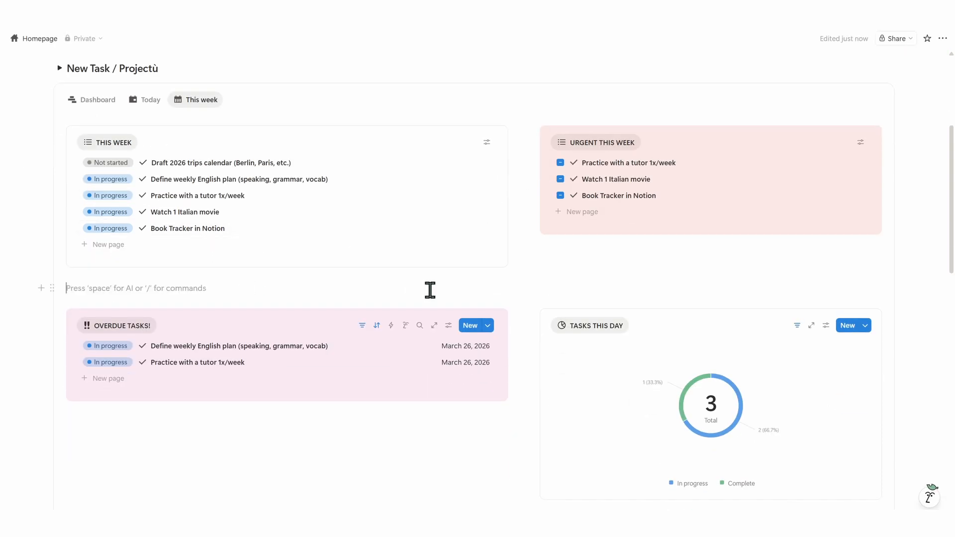
{"action": "key", "text": "ctrl+v"}
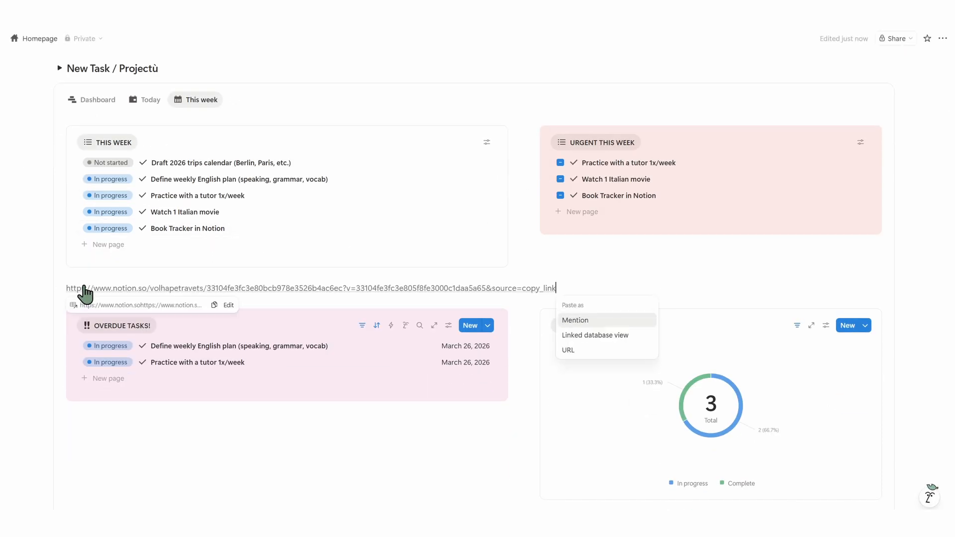
{"action": "left_click", "coordinate": [606, 337]}
- Hide the Tasks / To-Do data source title of the calendar in the This week tab
{"action": "left_click", "coordinate": [160, 288]}
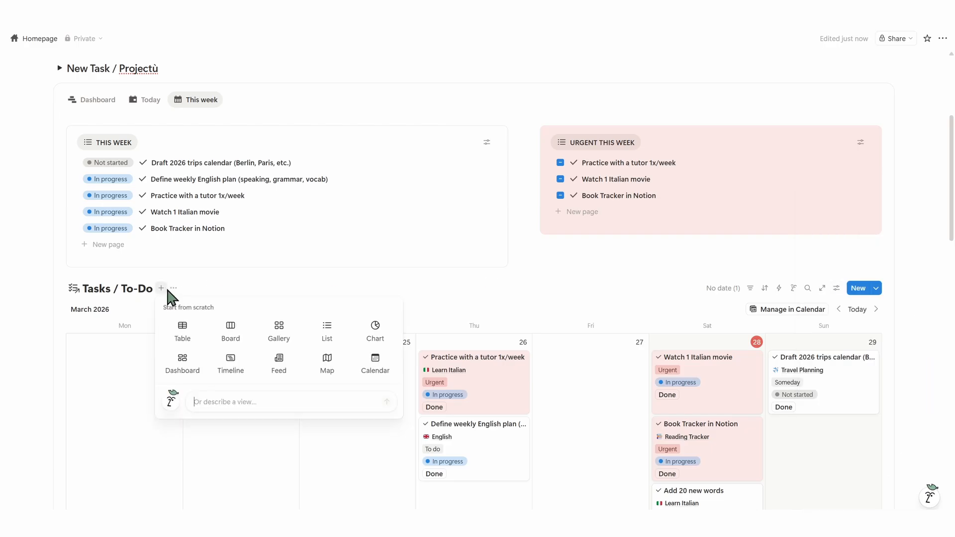
{"action": "left_click", "coordinate": [173, 288]}
{"action": "left_click", "coordinate": [225, 401]}
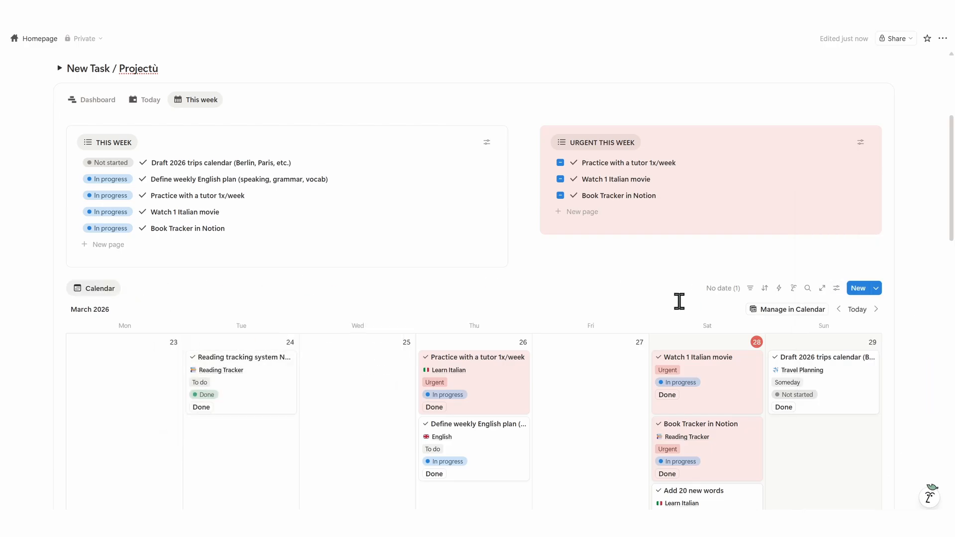
{"action": "scroll", "coordinate": [443, 223], "scroll_direction": "down", "scroll_amount": 5}
{"action": "scroll", "coordinate": [275, 302], "scroll_direction": "up", "scroll_amount": 3}
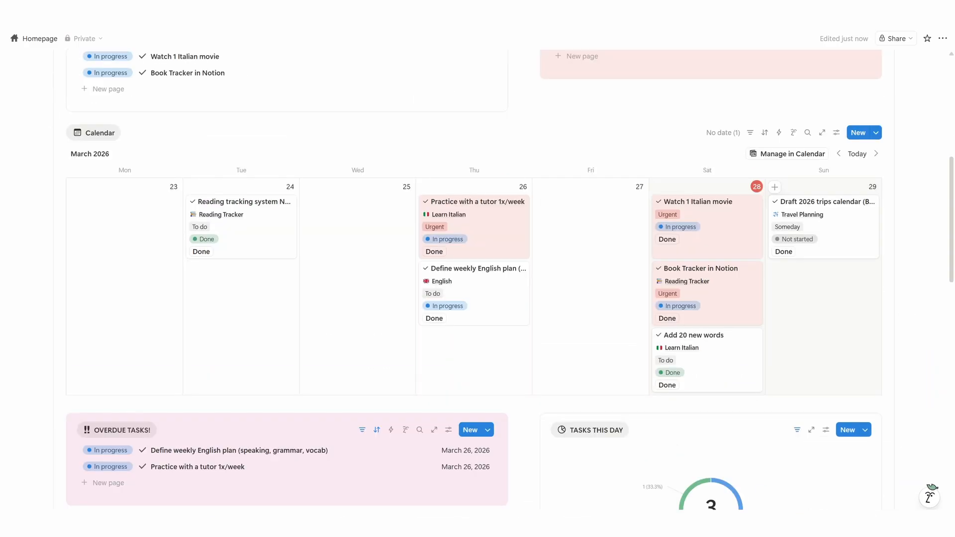
- Rename the TASKS THIS DAY chart TASKS THIS WEEK and set its Due Date filter to This week, relative to today
{"action": "scroll", "coordinate": [337, 166], "scroll_direction": "down", "scroll_amount": 5}
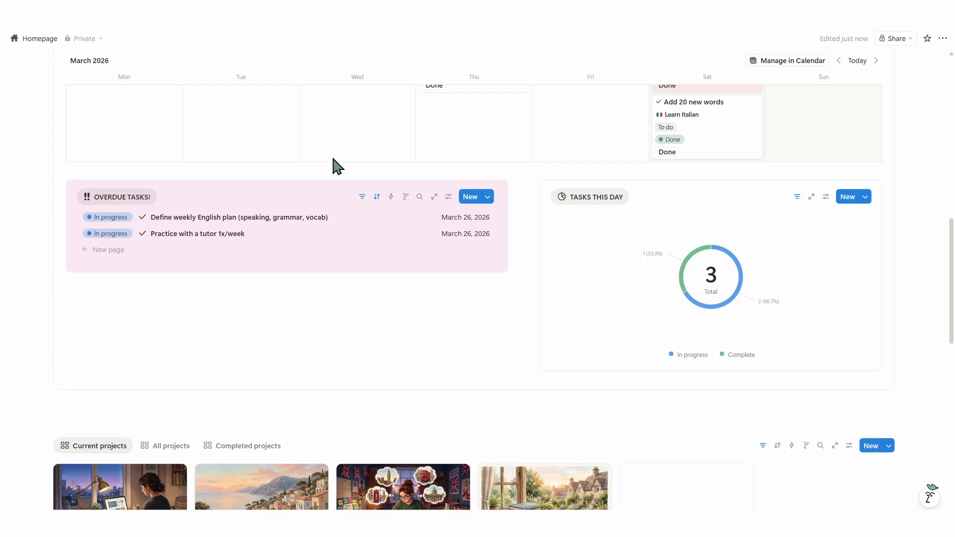
{"action": "left_click", "coordinate": [596, 198]}
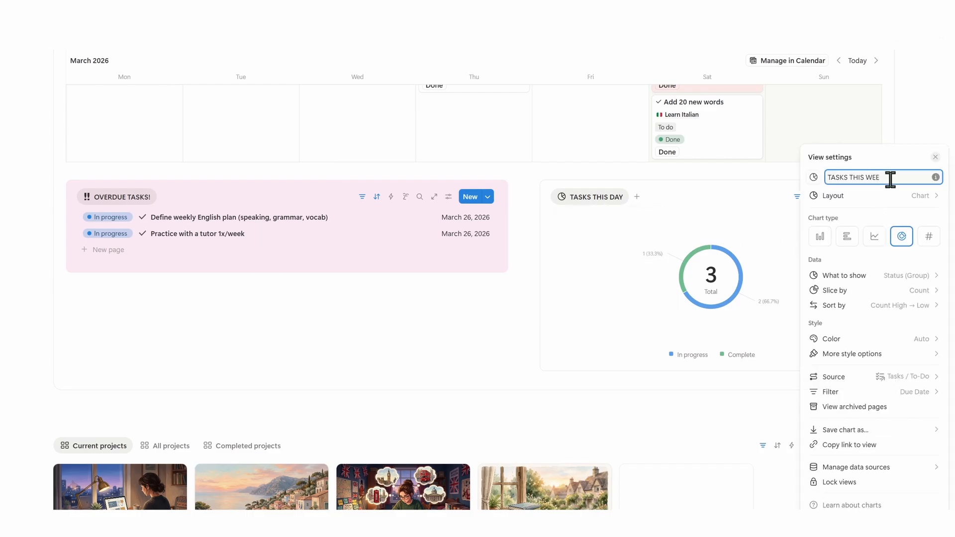
{"action": "left_click", "coordinate": [878, 393]}
{"action": "left_click", "coordinate": [845, 238]}
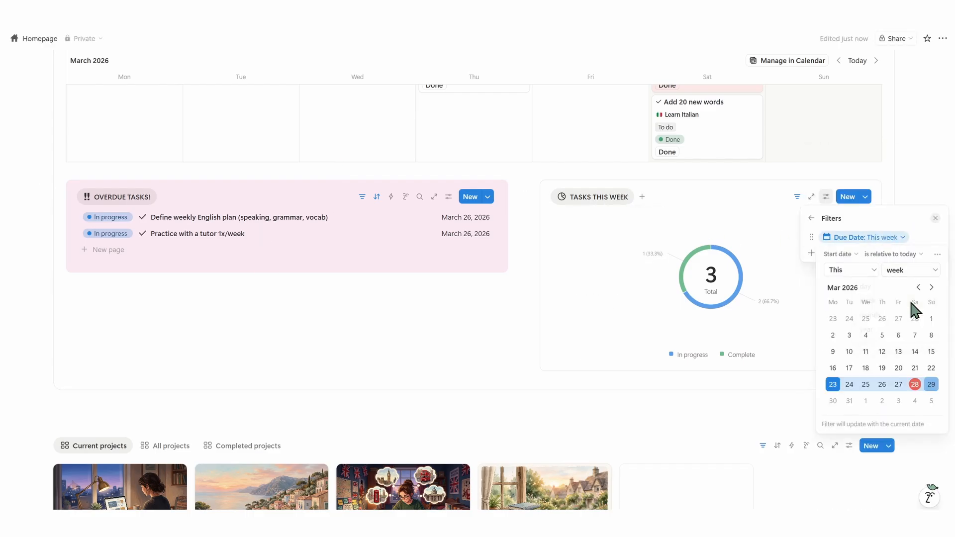
{"action": "left_click", "coordinate": [770, 392]}
- Add a new tab named This month after the This week tab
{"action": "scroll", "coordinate": [494, 350], "scroll_direction": "up", "scroll_amount": 8}
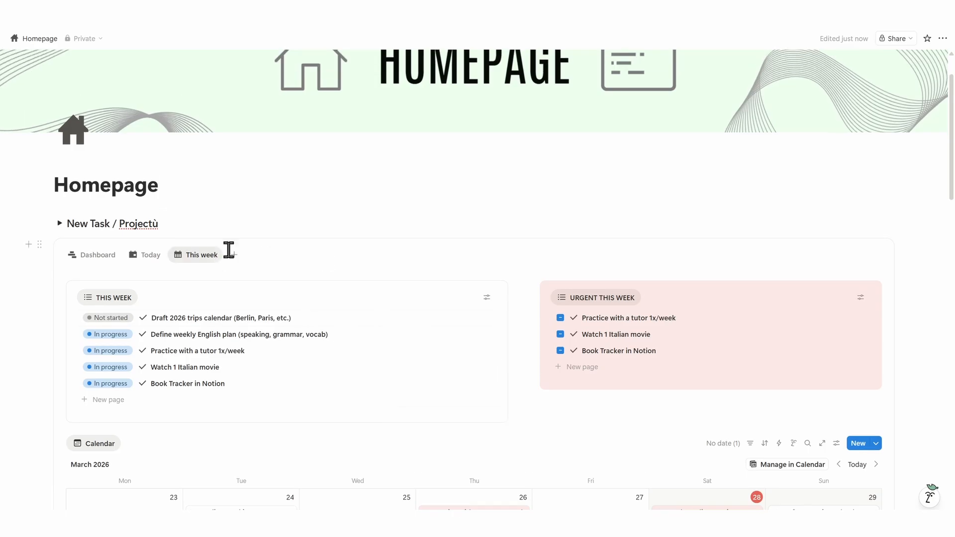
{"action": "left_click", "coordinate": [233, 255]}
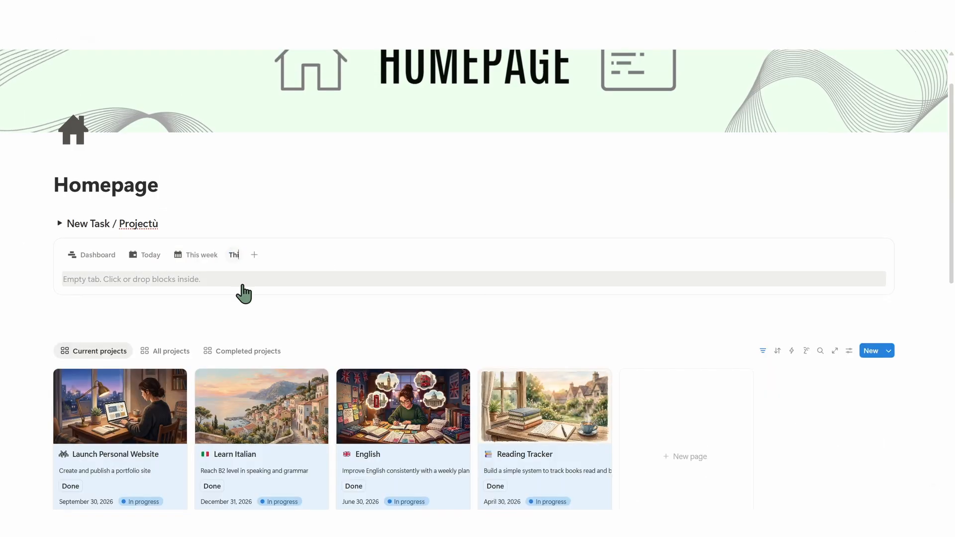
- Copy all the views of the This week tab and paste them into the empty This month tab
{"action": "left_click", "coordinate": [209, 256]}
{"action": "scroll", "coordinate": [724, 224], "scroll_direction": "down", "scroll_amount": 8}
{"action": "left_click_drag", "start_coordinate": [825, 381], "coordinate": [157, 246]}
{"action": "key", "text": "ctrl+c"}
{"action": "left_click", "coordinate": [248, 178]}
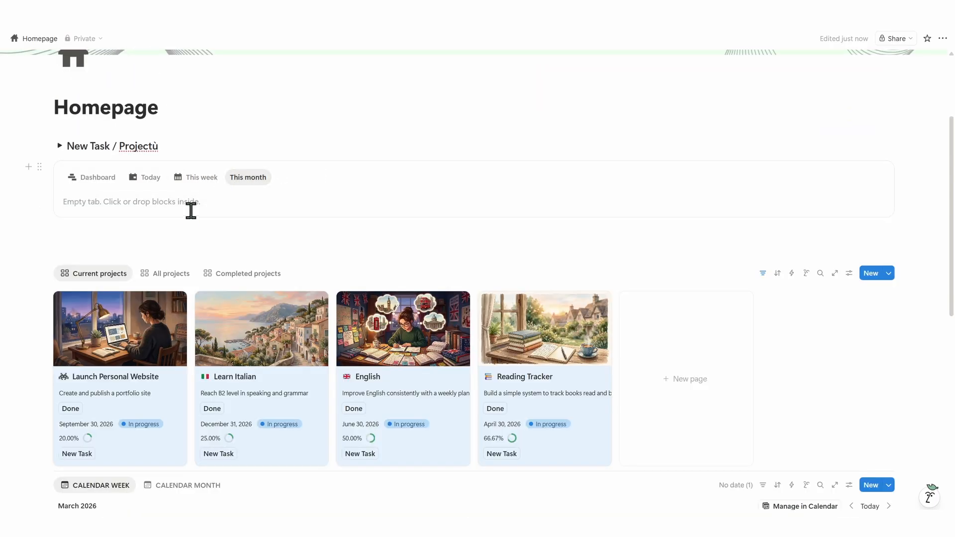
{"action": "left_click", "coordinate": [189, 202]}
{"action": "key", "text": "ctrl+v"}
{"action": "left_click", "coordinate": [450, 289]}
{"action": "scroll", "coordinate": [452, 280], "scroll_direction": "down", "scroll_amount": 1}
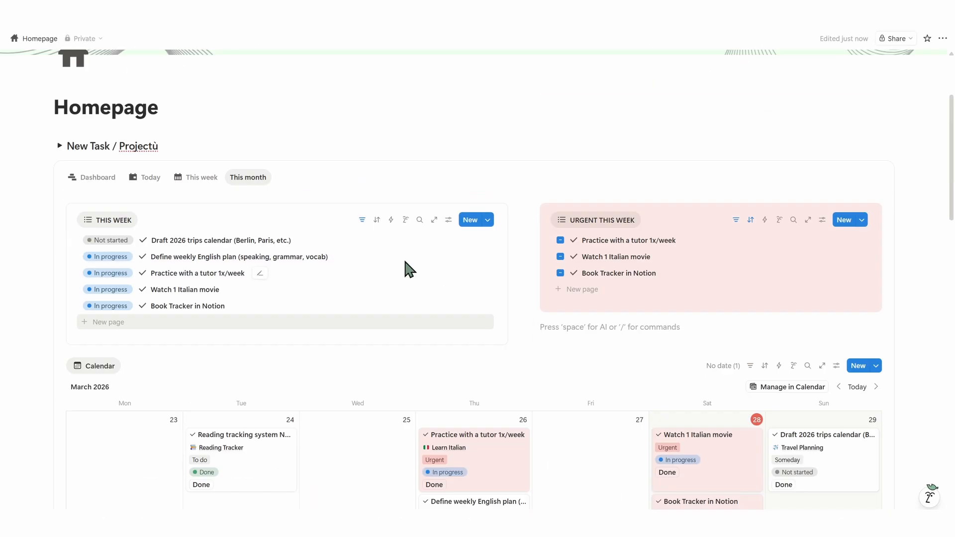
{"action": "scroll", "coordinate": [405, 268], "scroll_direction": "up", "scroll_amount": 1}
- Duplicate the Status property from the first task of the URGENT THIS WEEK view in the This week tab
{"action": "left_click", "coordinate": [219, 178]}
{"action": "left_click", "coordinate": [822, 220]}
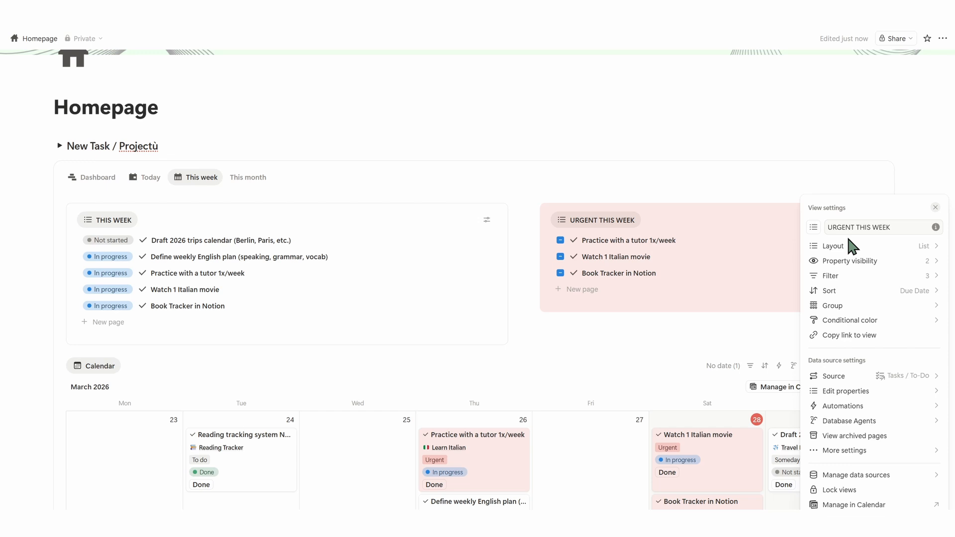
{"action": "left_click", "coordinate": [671, 321]}
{"action": "left_click", "coordinate": [547, 240]}
{"action": "mouse_move", "coordinate": [485, 206]}
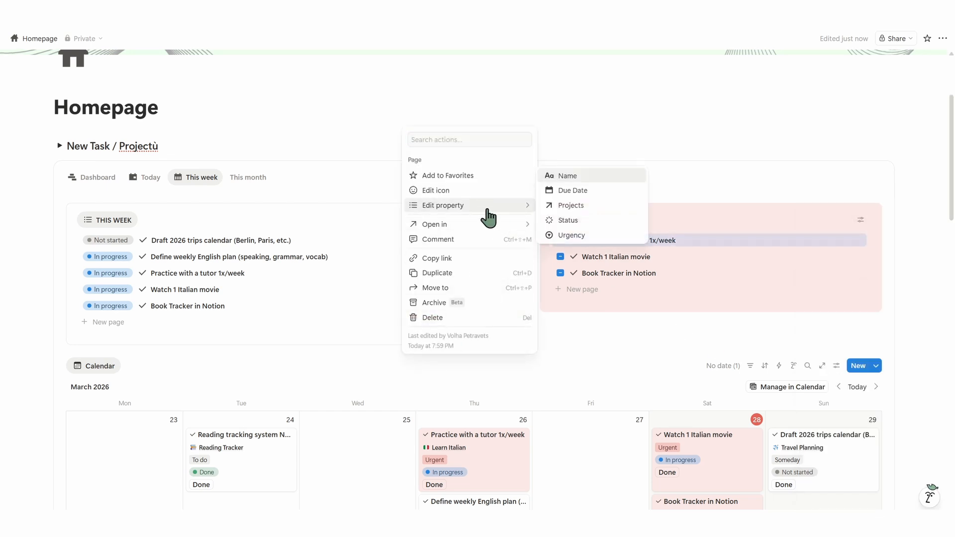
{"action": "left_click", "coordinate": [608, 226]}
{"action": "left_click", "coordinate": [597, 373]}
{"action": "left_click", "coordinate": [616, 356]}
{"action": "left_click", "coordinate": [867, 435]}
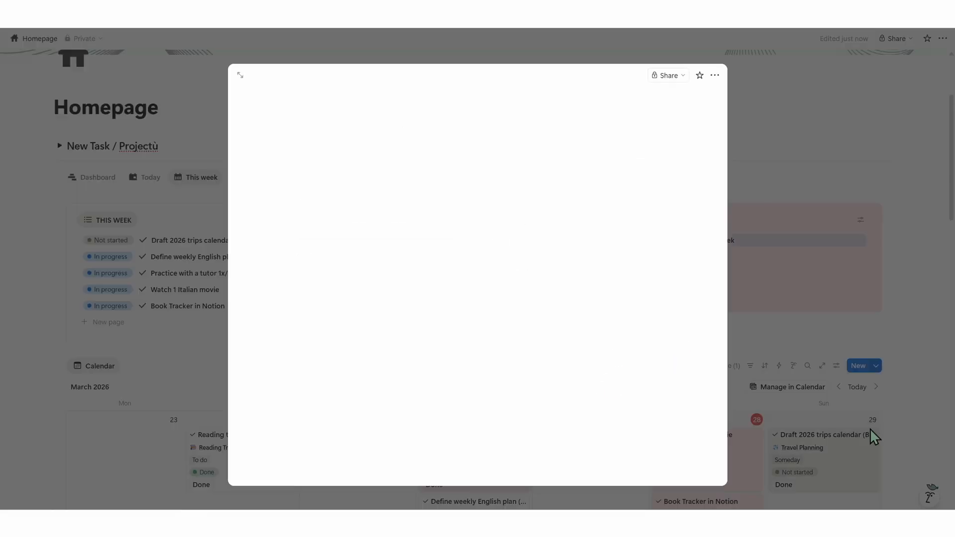
{"action": "left_click", "coordinate": [877, 328]}
- Open the settings of the Status (1) property from the first task of the URGENT THIS WEEK view
{"action": "left_click", "coordinate": [545, 239]}
{"action": "mouse_move", "coordinate": [479, 206]}
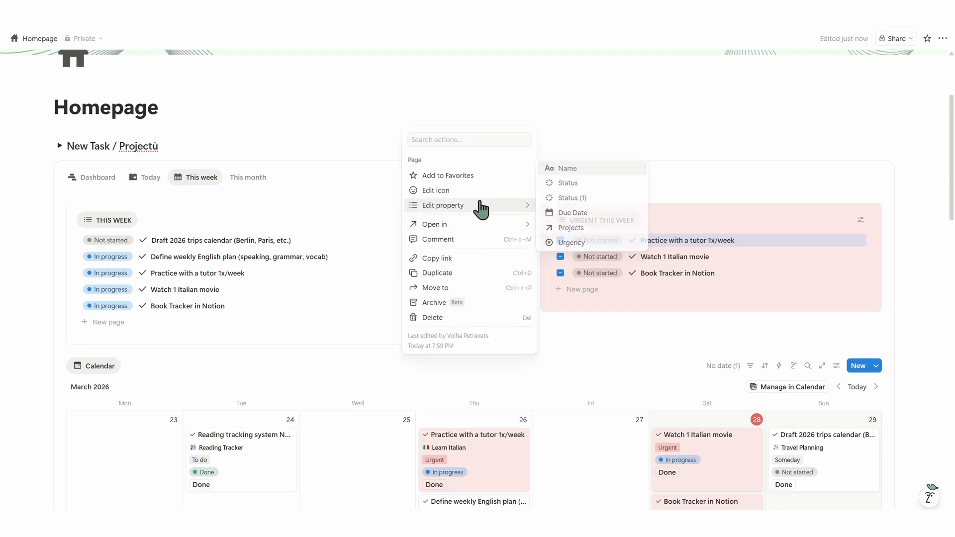
{"action": "left_click", "coordinate": [590, 312]}
{"action": "left_click", "coordinate": [546, 240]}
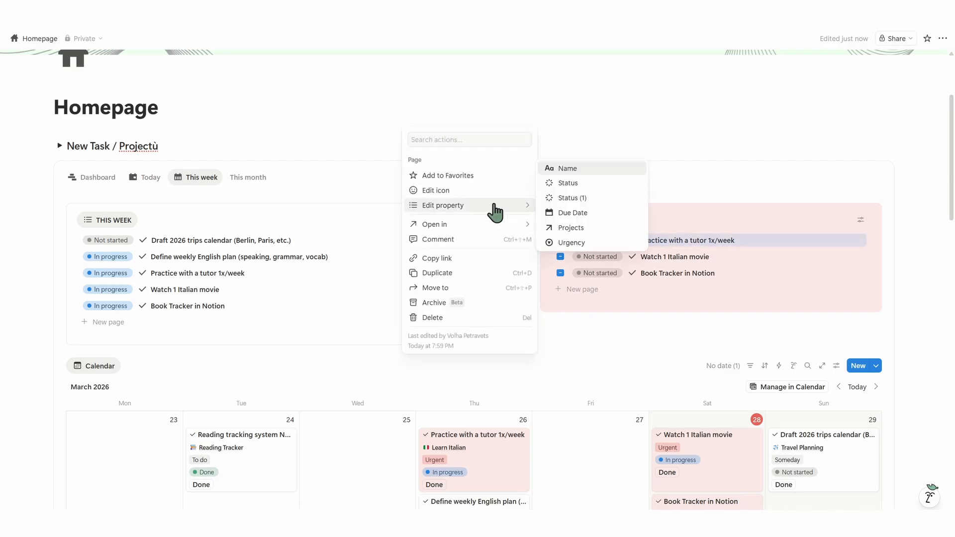
{"action": "left_click", "coordinate": [609, 328]}
{"action": "left_click", "coordinate": [547, 240]}
{"action": "mouse_move", "coordinate": [488, 206]}
{"action": "left_click", "coordinate": [594, 198]}
{"action": "left_click", "coordinate": [620, 376]}
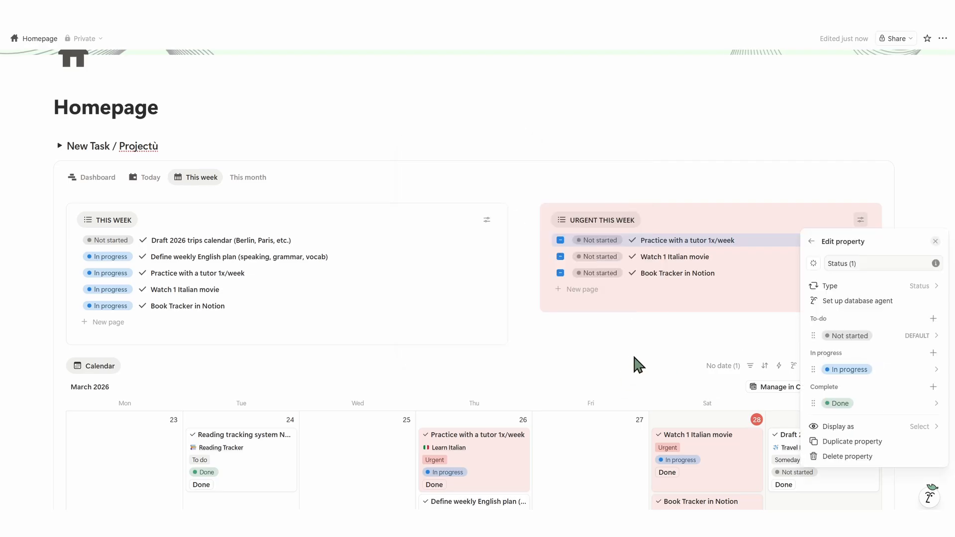
{"action": "left_click", "coordinate": [633, 357]}
- Delete the Status (1) property from the Book Tracker in Notion task page and close the page
{"action": "left_click", "coordinate": [664, 273]}
{"action": "left_click", "coordinate": [520, 175]}
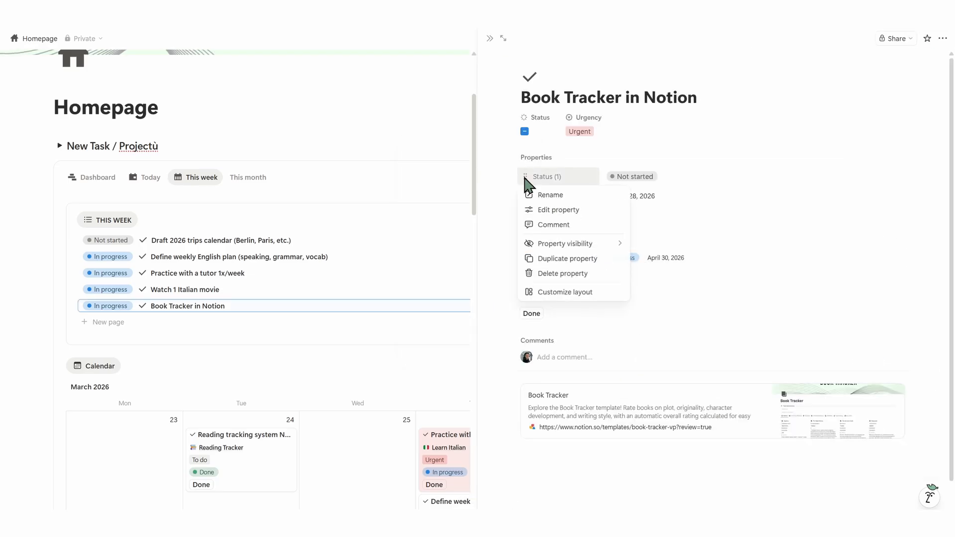
{"action": "left_click", "coordinate": [550, 274]}
{"action": "left_click", "coordinate": [512, 277]}
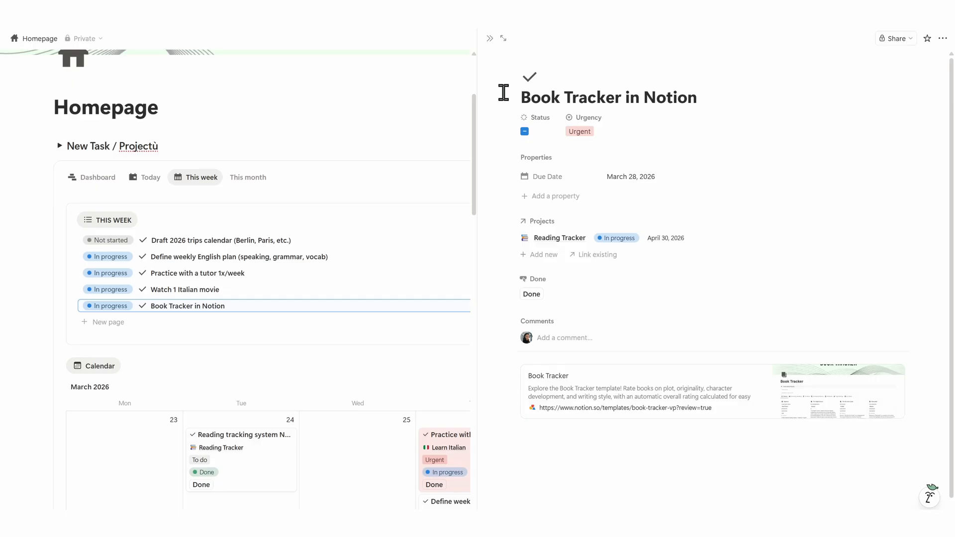
{"action": "key", "text": "Escape"}
- Display the Status property as Select in the URGENT THIS WEEK view of the This week tab
{"action": "left_click", "coordinate": [545, 240]}
{"action": "mouse_move", "coordinate": [527, 206]}
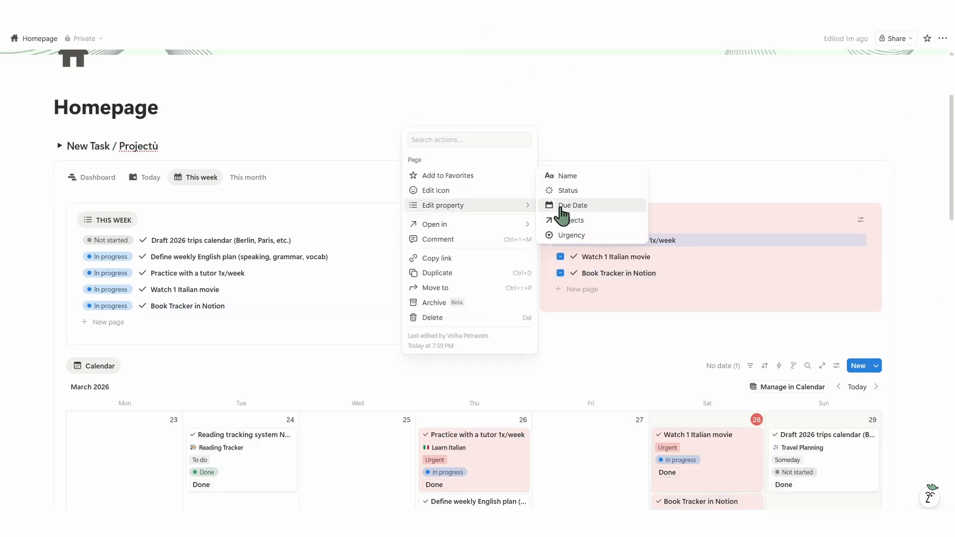
{"action": "left_click", "coordinate": [562, 192]}
{"action": "left_click", "coordinate": [639, 371]}
{"action": "left_click", "coordinate": [890, 428]}
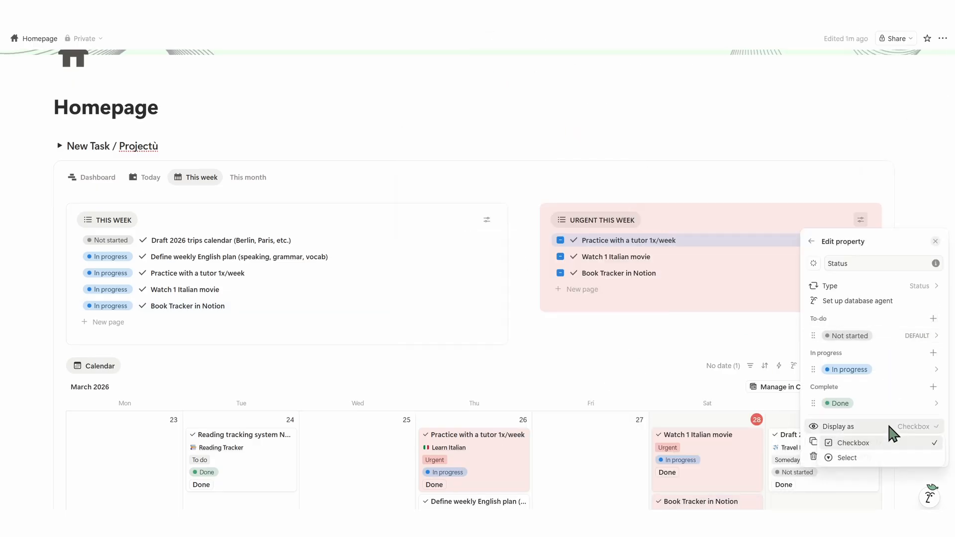
{"action": "left_click", "coordinate": [846, 454]}
{"action": "left_click", "coordinate": [540, 312]}
{"action": "left_click", "coordinate": [613, 348]}
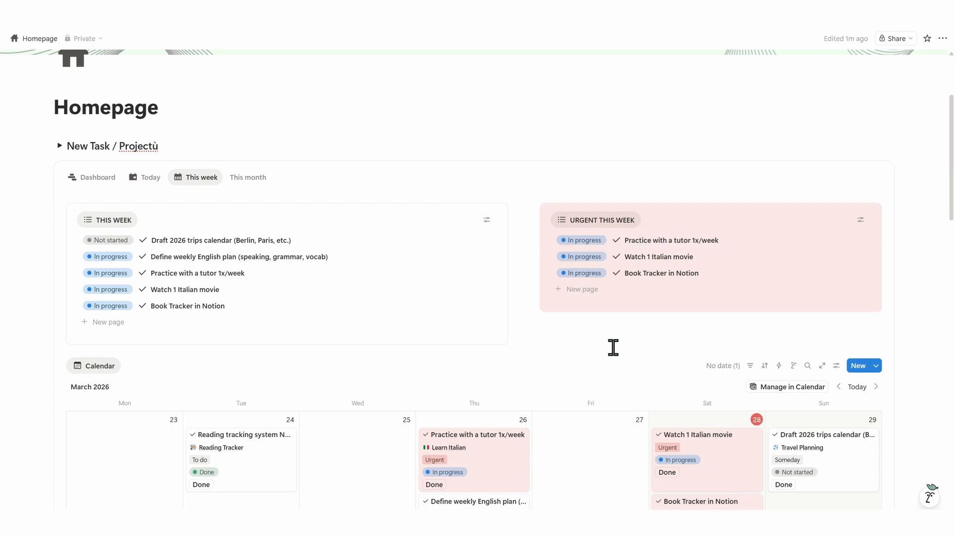
{"action": "scroll", "coordinate": [610, 342], "scroll_direction": "down", "scroll_amount": 1}
{"action": "scroll", "coordinate": [609, 342], "scroll_direction": "up", "scroll_amount": 1}
- Display the Status property as Select in the URGENT THIS WEEK view of the This month tab
{"action": "left_click", "coordinate": [250, 179]}
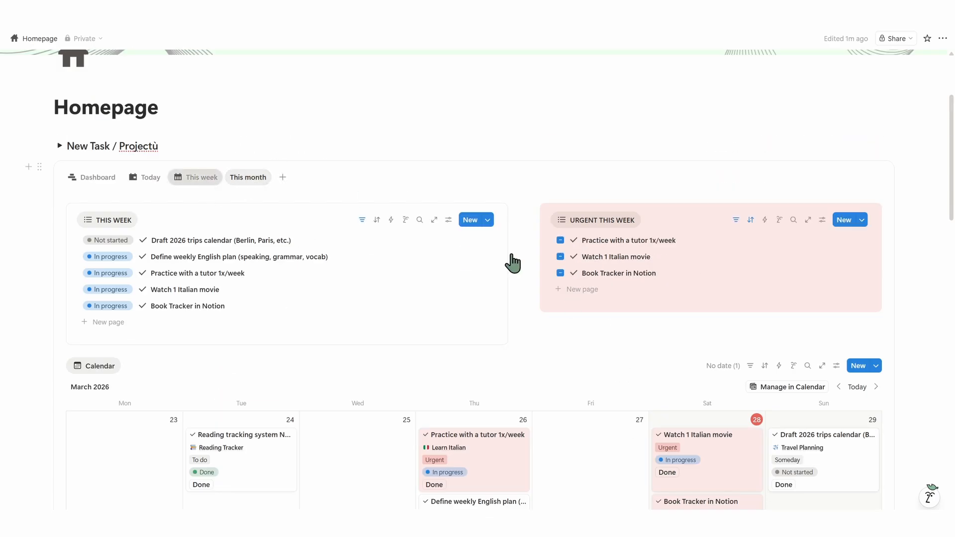
{"action": "scroll", "coordinate": [513, 254], "scroll_direction": "down", "scroll_amount": 5}
{"action": "scroll", "coordinate": [513, 259], "scroll_direction": "up", "scroll_amount": 7}
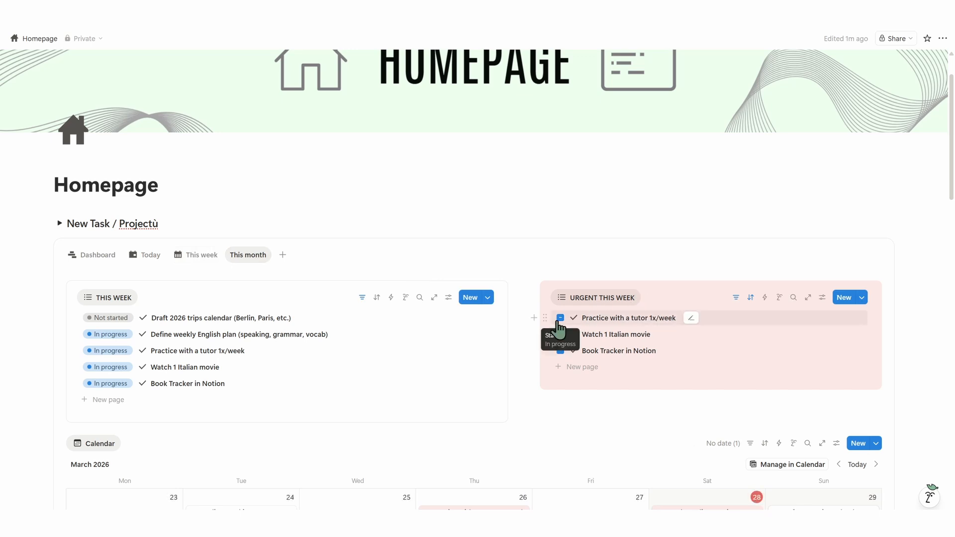
{"action": "left_click", "coordinate": [544, 317]}
{"action": "mouse_move", "coordinate": [487, 280]}
{"action": "left_click", "coordinate": [587, 280]}
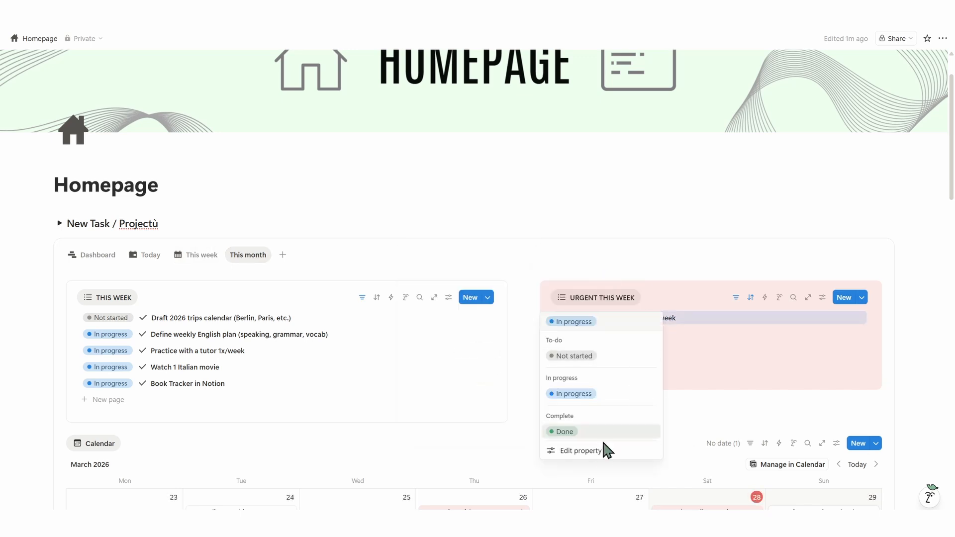
{"action": "left_click", "coordinate": [602, 450]}
{"action": "left_click", "coordinate": [864, 246]}
{"action": "left_click", "coordinate": [851, 277]}
{"action": "left_click", "coordinate": [598, 402]}
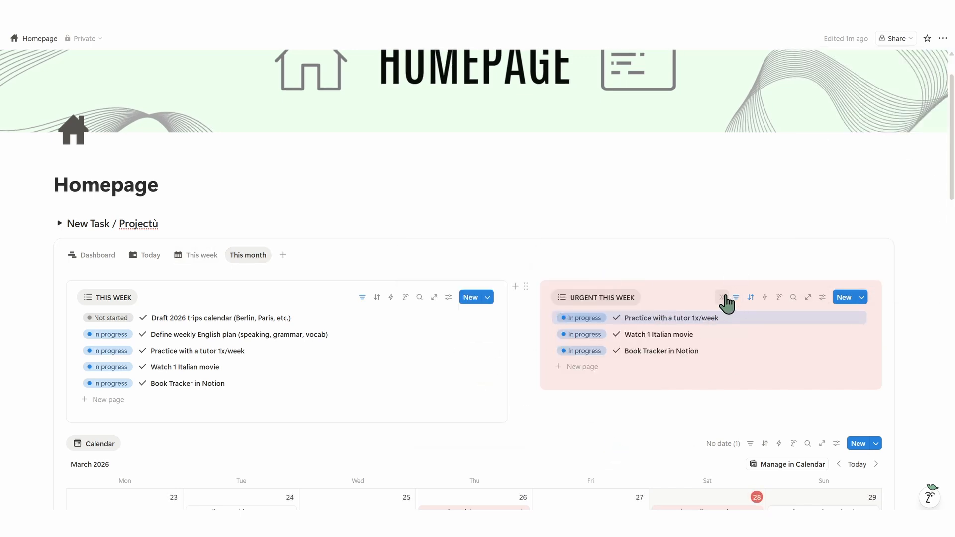
- Rename the THIS WEEK list view in the This month tab to THIS MONTH
{"action": "left_click", "coordinate": [124, 298]}
{"action": "left_click", "coordinate": [104, 329]}
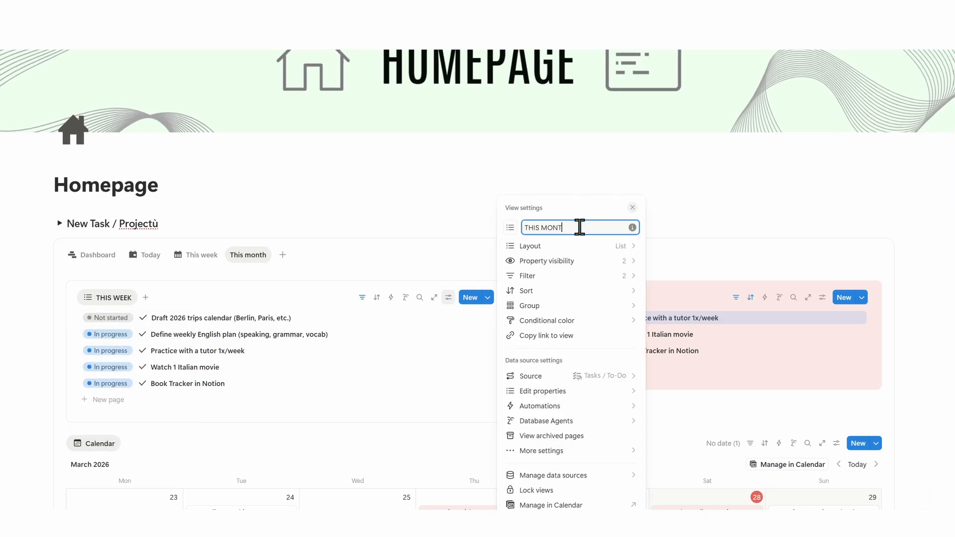
{"action": "left_click", "coordinate": [429, 414]}
- Set the Due Date filter of the THIS MONTH list view to this month
{"action": "left_click", "coordinate": [363, 299]}
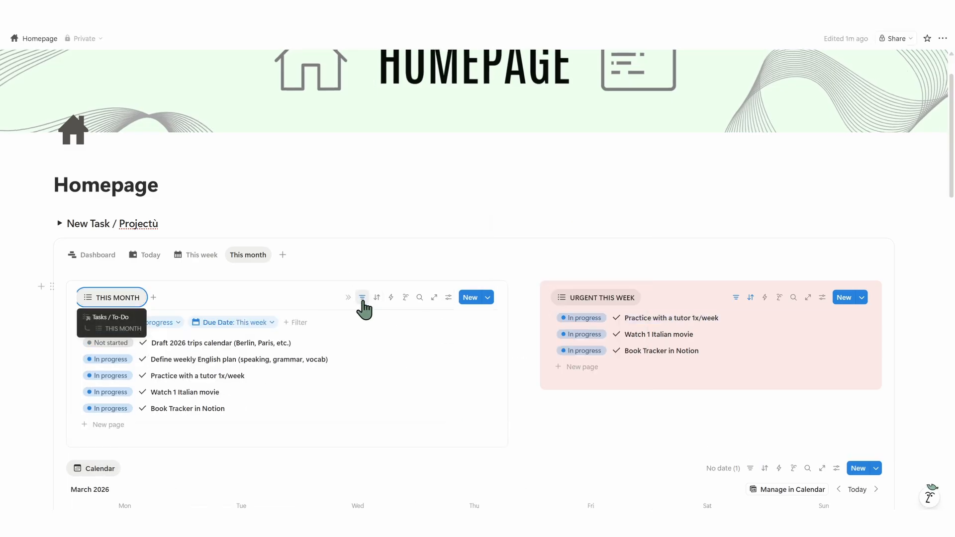
{"action": "left_click", "coordinate": [249, 323]}
{"action": "left_click", "coordinate": [291, 150]}
{"action": "left_click", "coordinate": [283, 196]}
{"action": "left_click", "coordinate": [365, 302]}
{"action": "left_click", "coordinate": [364, 302]}
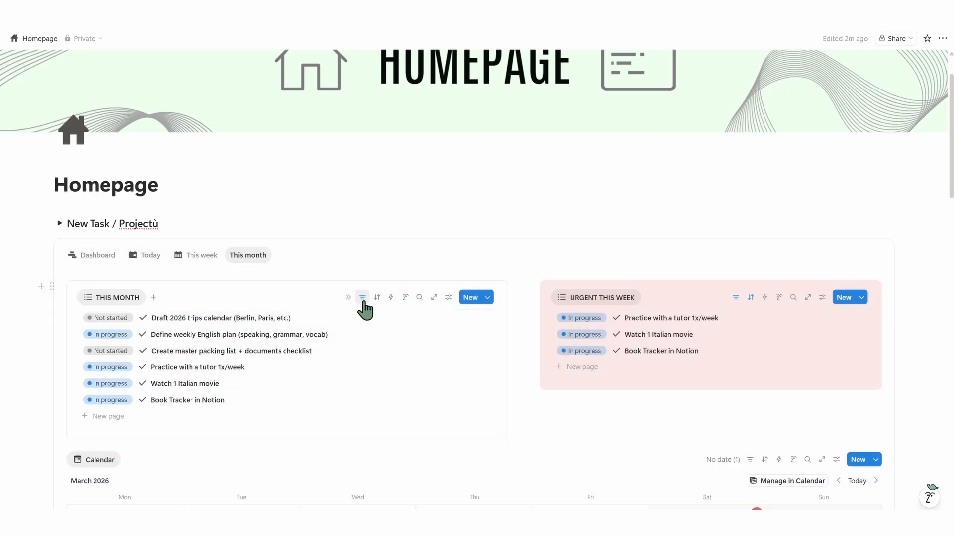
- Rename the URGENT THIS WEEK view in the This month tab to URGENT THIS MONTH
{"action": "left_click", "coordinate": [622, 297]}
{"action": "left_click", "coordinate": [634, 318]}
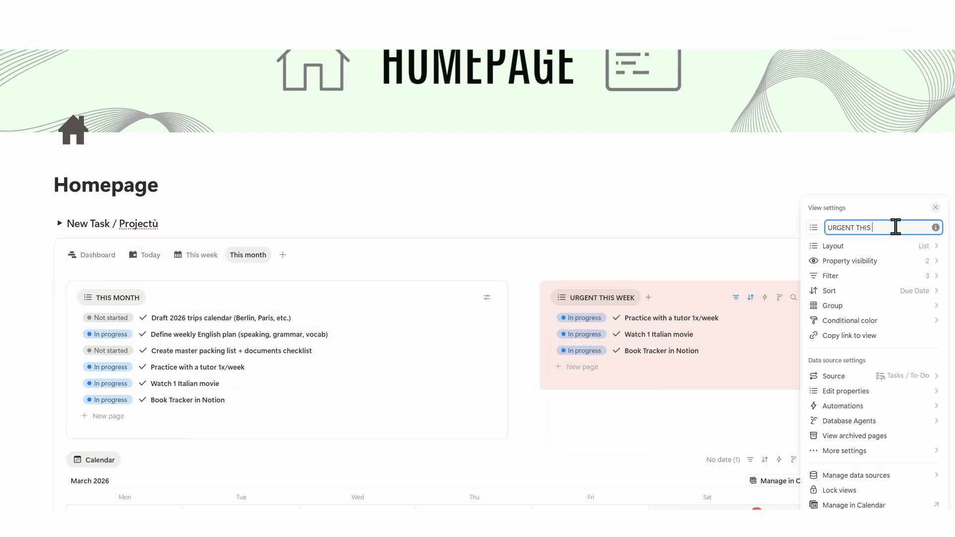
{"action": "type", "text": "MONTH"}
- Set the Due Date filter of the URGENT THIS MONTH view to this month
{"action": "left_click", "coordinate": [830, 276]}
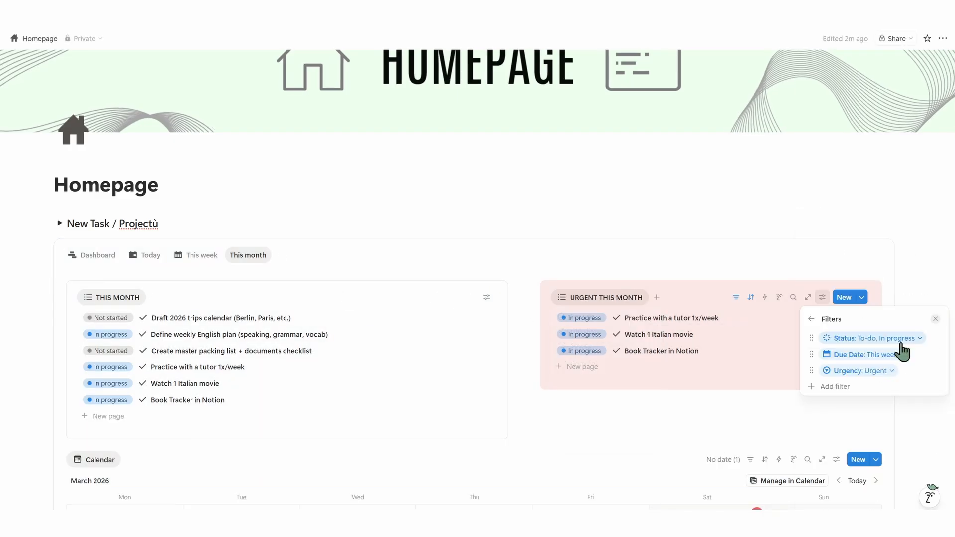
{"action": "left_click", "coordinate": [895, 355]}
{"action": "left_click", "coordinate": [921, 192]}
{"action": "left_click", "coordinate": [912, 233]}
{"action": "left_click", "coordinate": [699, 253]}
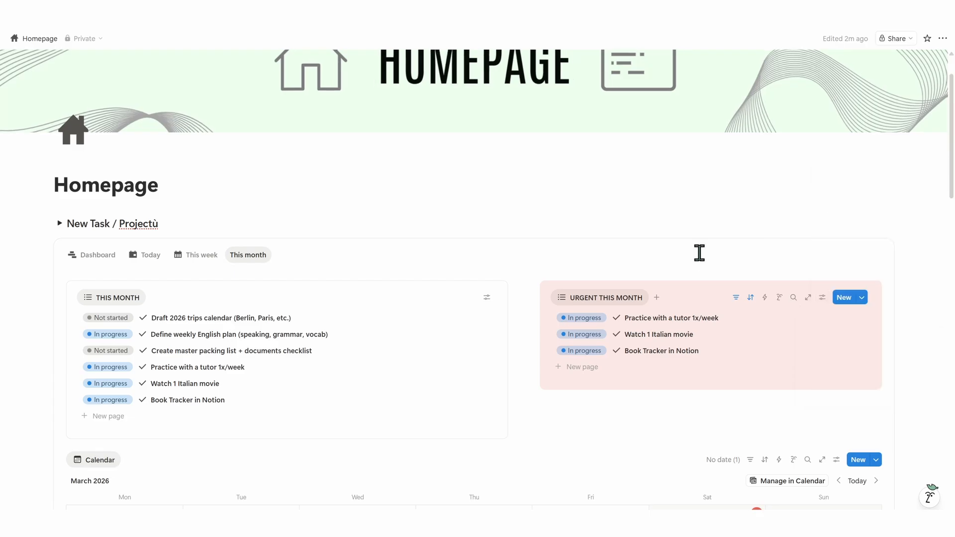
- Change the calendar in the This month tab so it is shown by Month
{"action": "scroll", "coordinate": [721, 294], "scroll_direction": "down", "scroll_amount": 6}
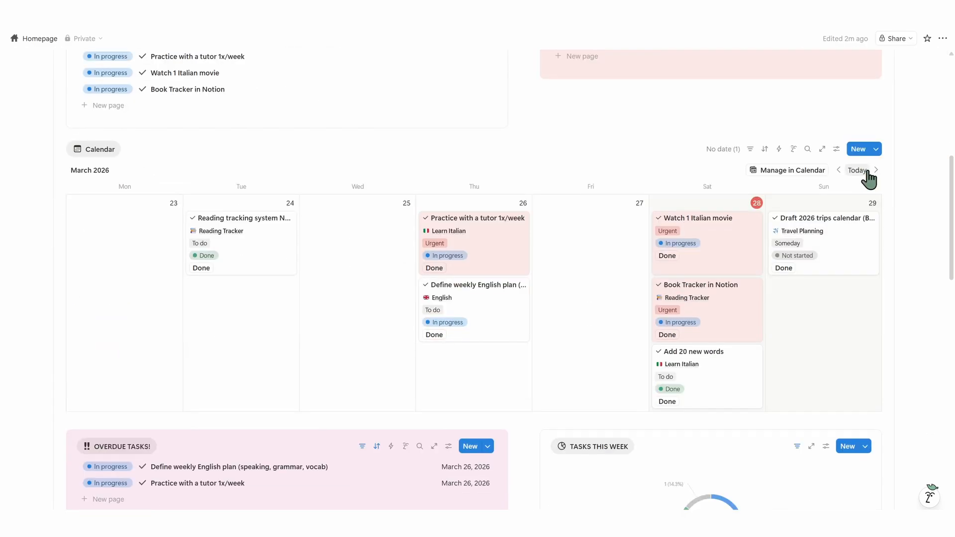
{"action": "left_click", "coordinate": [836, 149]}
{"action": "left_click", "coordinate": [848, 204]}
{"action": "left_click", "coordinate": [893, 387]}
{"action": "left_click", "coordinate": [875, 402]}
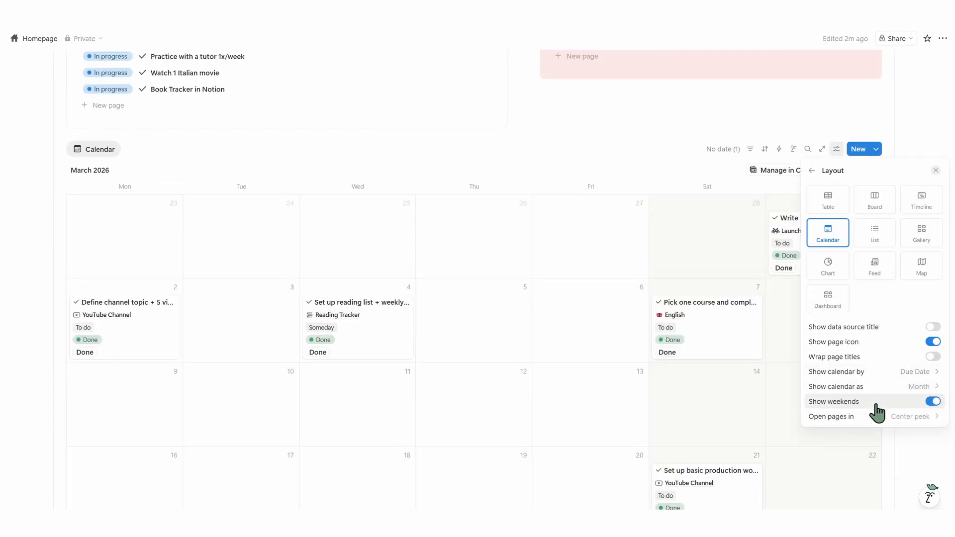
{"action": "left_click", "coordinate": [784, 271]}
- Rename the TASKS THIS WEEK chart in the This month tab to TASKS THIS MONTH and set its Due Date filter to this month
{"action": "scroll", "coordinate": [670, 269], "scroll_direction": "down", "scroll_amount": 2}
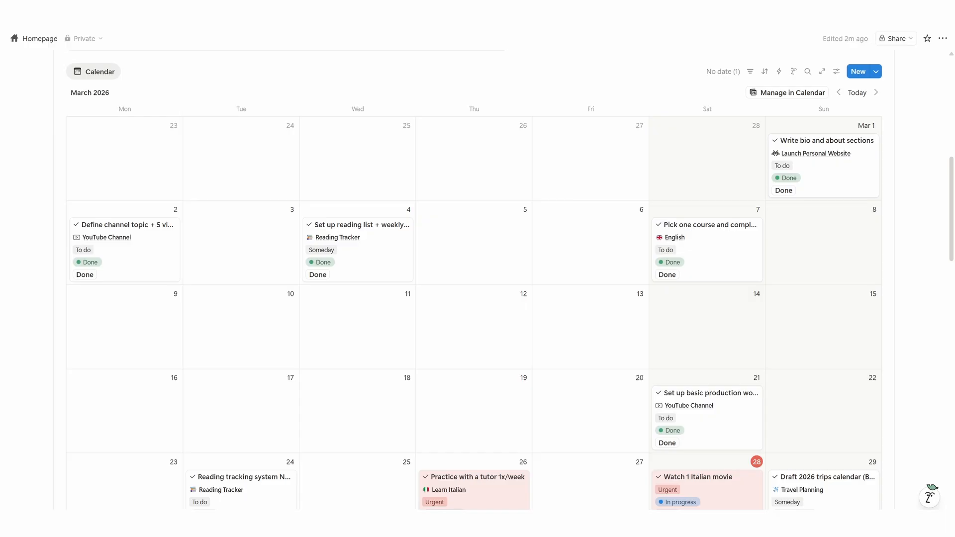
{"action": "scroll", "coordinate": [379, 258], "scroll_direction": "down", "scroll_amount": 11}
{"action": "scroll", "coordinate": [375, 204], "scroll_direction": "up", "scroll_amount": 3}
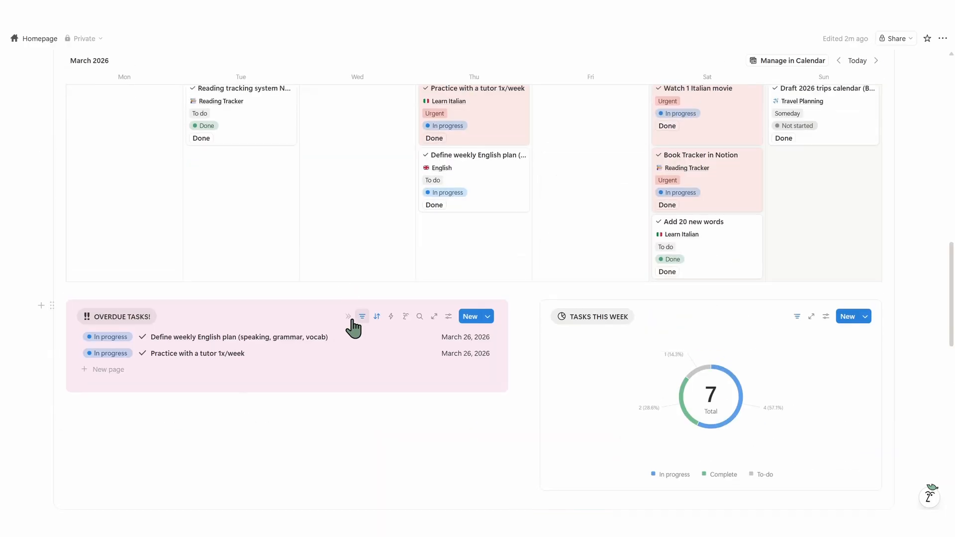
{"action": "left_click", "coordinate": [825, 316]}
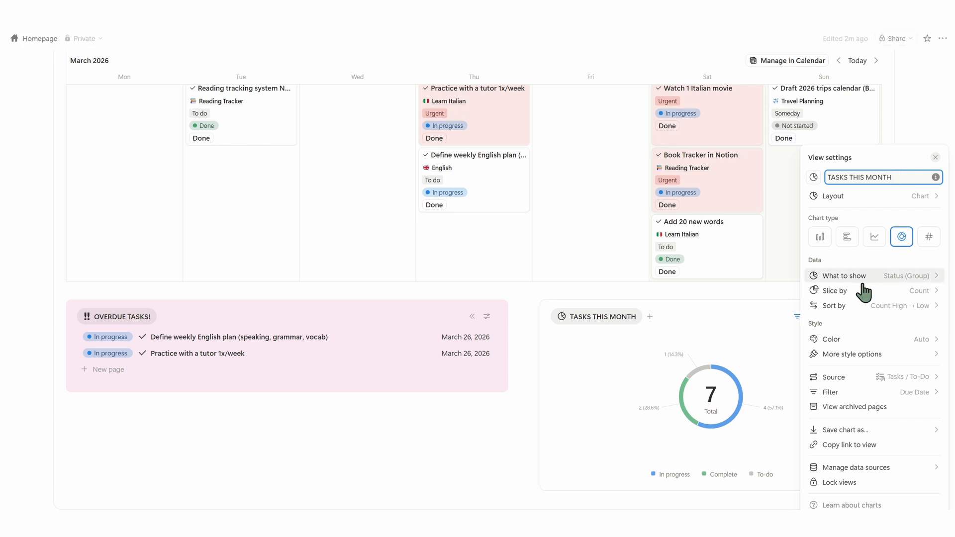
{"action": "left_click", "coordinate": [874, 392]}
{"action": "left_click", "coordinate": [890, 358]}
{"action": "left_click", "coordinate": [927, 185]}
{"action": "left_click", "coordinate": [901, 232]}
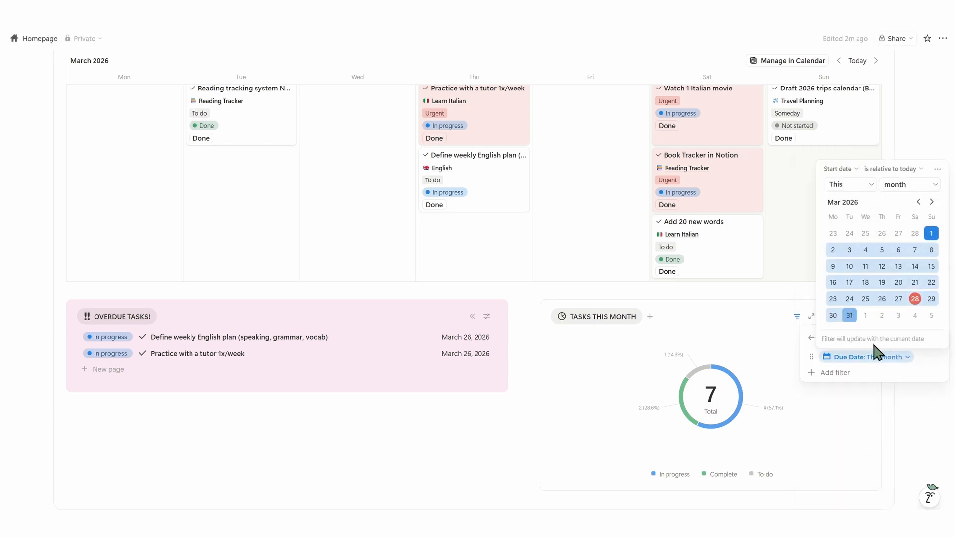
{"action": "left_click", "coordinate": [860, 422]}
{"action": "scroll", "coordinate": [865, 421], "scroll_direction": "down", "scroll_amount": 3}
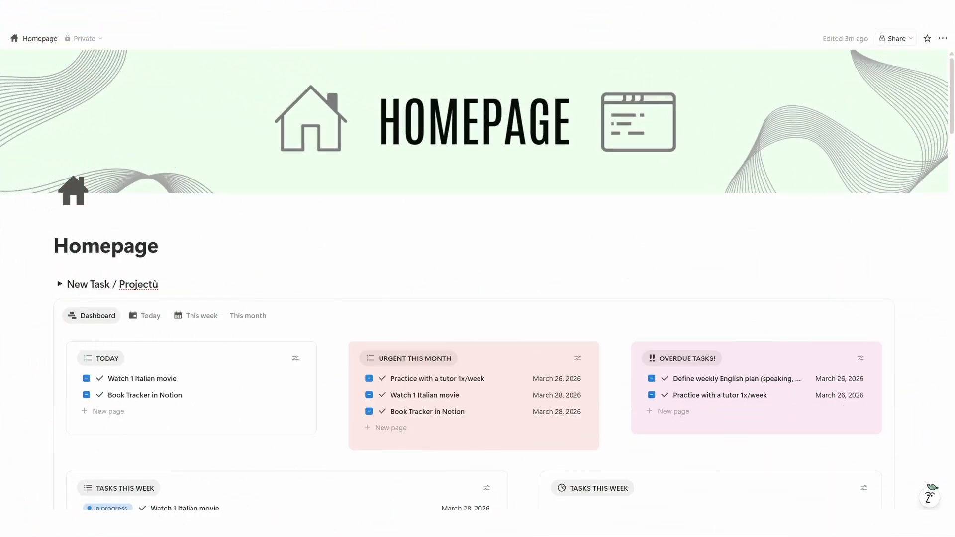
- Review the calendar, project and chart sections in the Dashboard tab of the Homepage – Dashboard page
{"action": "middle_click", "coordinate": [930, 239]}
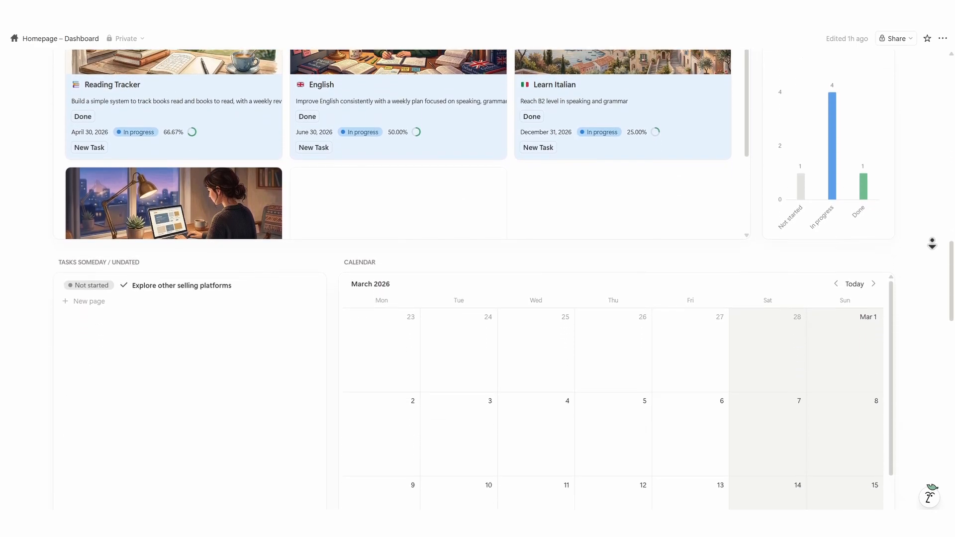
{"action": "scroll", "coordinate": [915, 231], "scroll_direction": "down", "scroll_amount": 10}
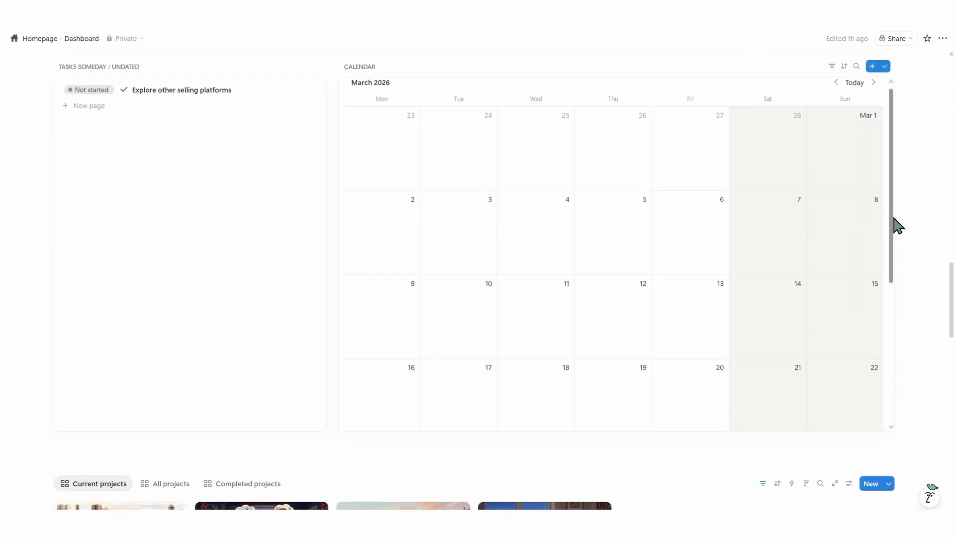
{"action": "scroll", "coordinate": [922, 232], "scroll_direction": "down", "scroll_amount": 9}
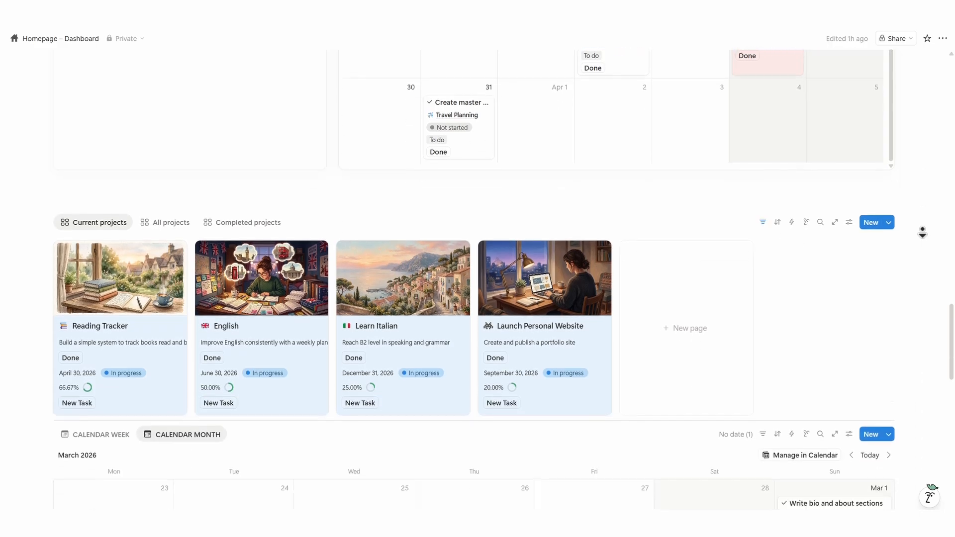
{"action": "scroll", "coordinate": [922, 232], "scroll_direction": "down", "scroll_amount": 8}
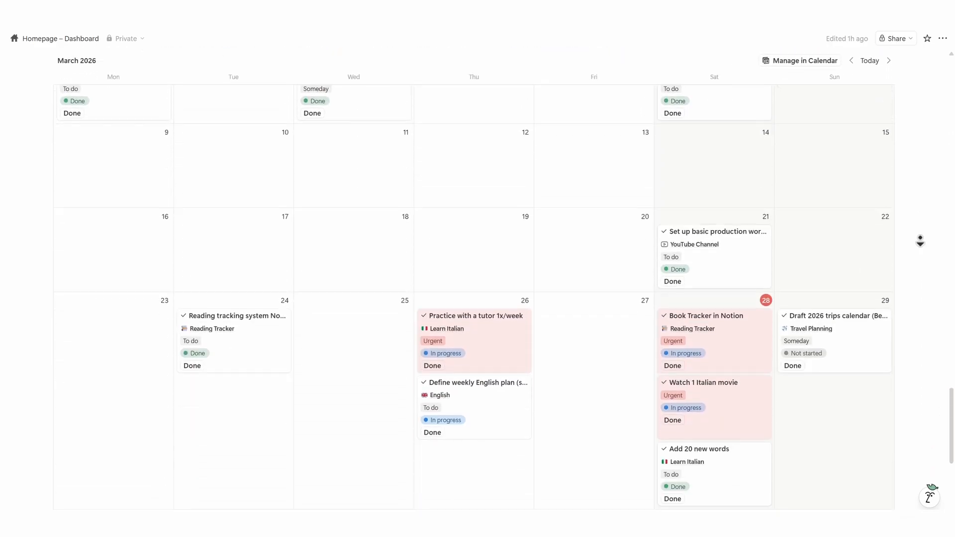
{"action": "scroll", "coordinate": [921, 235], "scroll_direction": "up", "scroll_amount": 15}
{"action": "scroll", "coordinate": [920, 238], "scroll_direction": "up", "scroll_amount": 15}
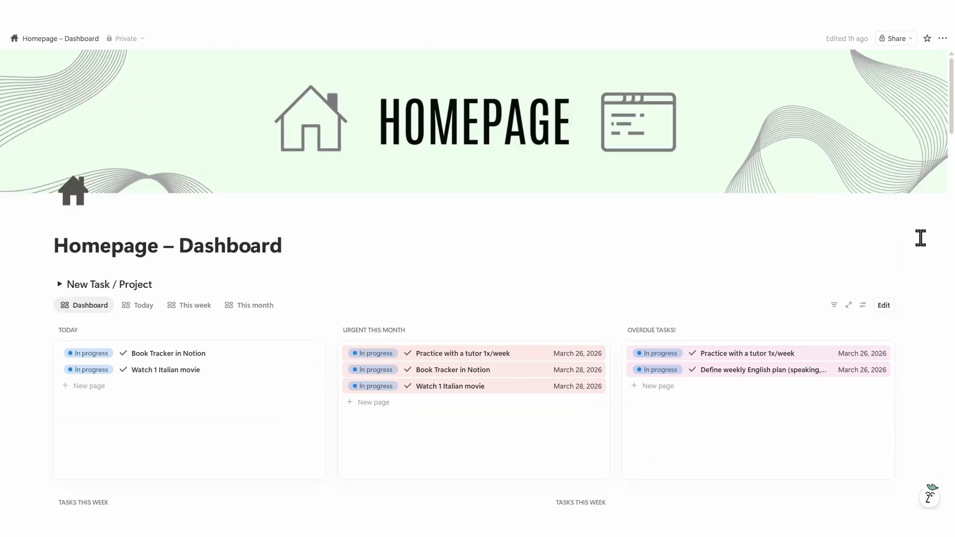
{"action": "scroll", "coordinate": [920, 238], "scroll_direction": "down", "scroll_amount": 2}
- Review the Today, This week and This month tabs of the Homepage – Dashboard page
{"action": "left_click", "coordinate": [154, 228]}
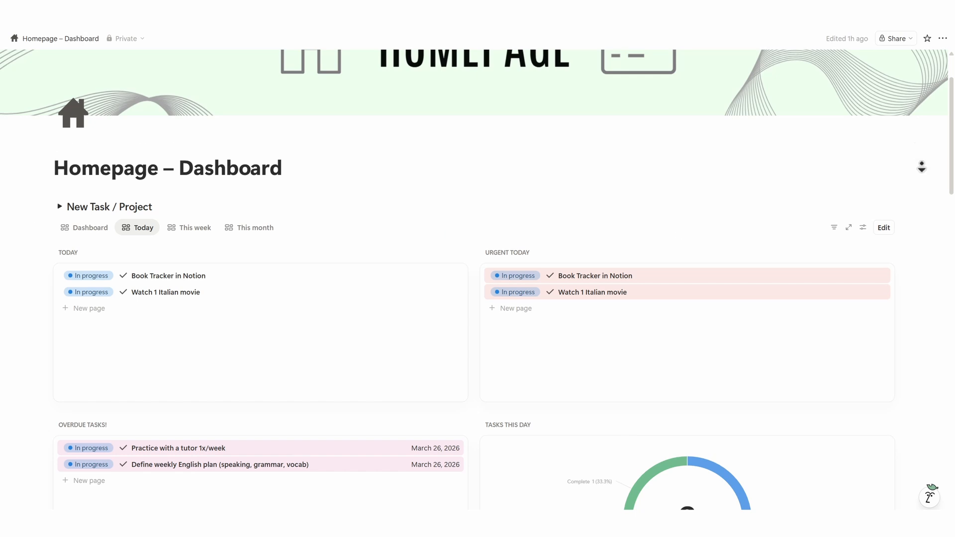
{"action": "scroll", "coordinate": [922, 169], "scroll_direction": "down", "scroll_amount": 4}
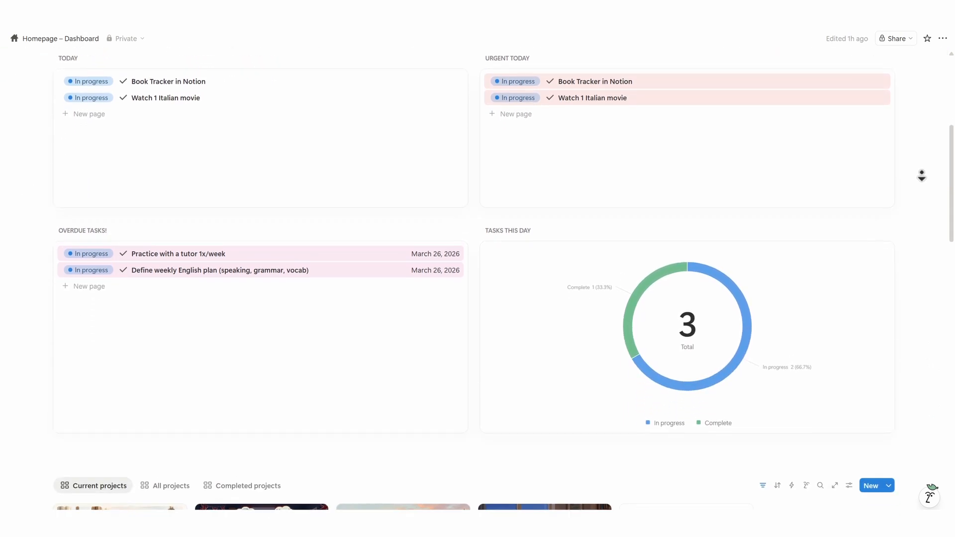
{"action": "scroll", "coordinate": [922, 175], "scroll_direction": "up", "scroll_amount": 1}
{"action": "left_click", "coordinate": [212, 105]}
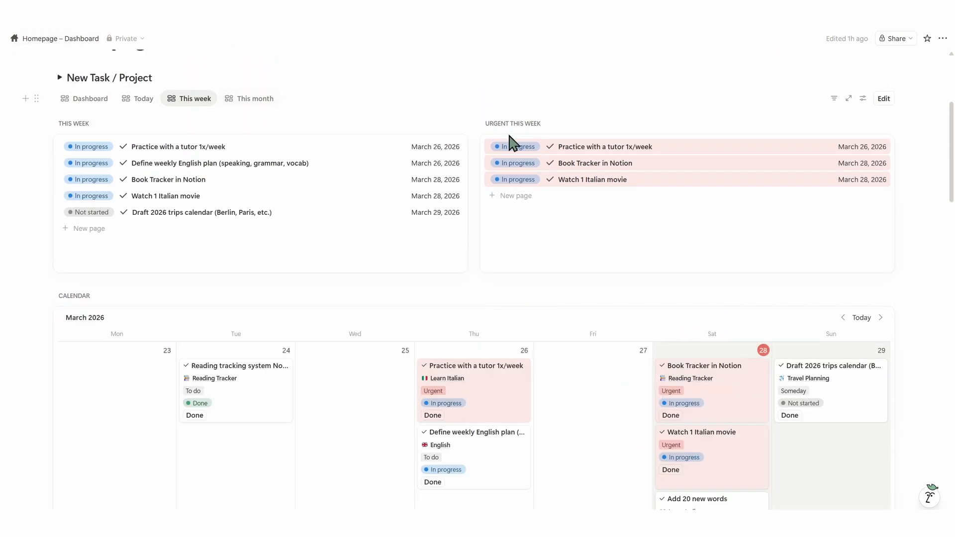
{"action": "scroll", "coordinate": [909, 170], "scroll_direction": "down", "scroll_amount": 6}
{"action": "scroll", "coordinate": [910, 207], "scroll_direction": "up", "scroll_amount": 8}
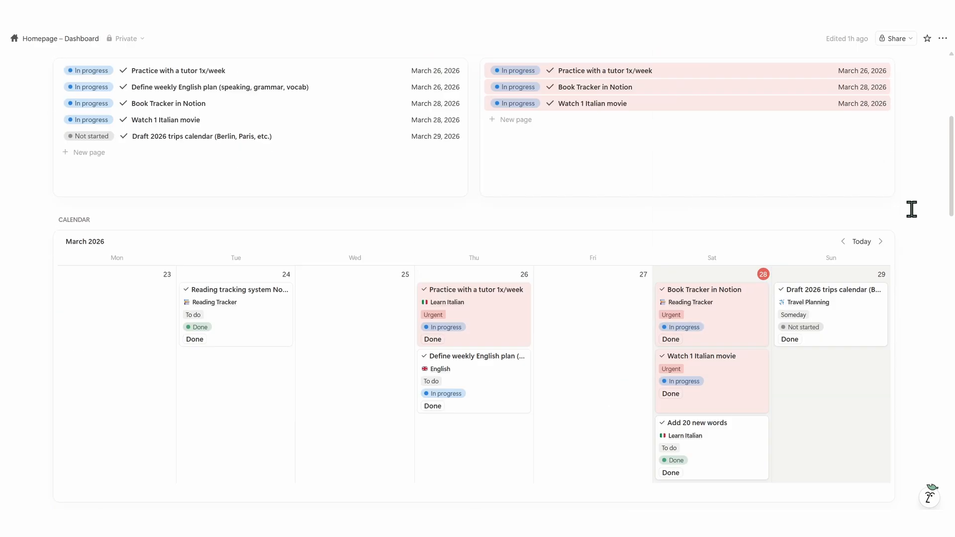
{"action": "scroll", "coordinate": [930, 262], "scroll_direction": "down", "scroll_amount": 10}
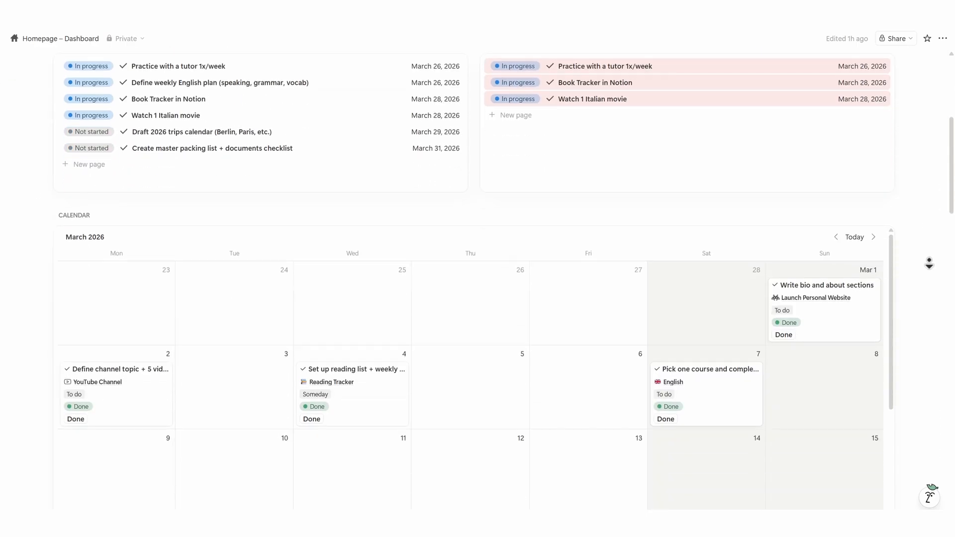
{"action": "scroll", "coordinate": [929, 260], "scroll_direction": "up", "scroll_amount": 6}
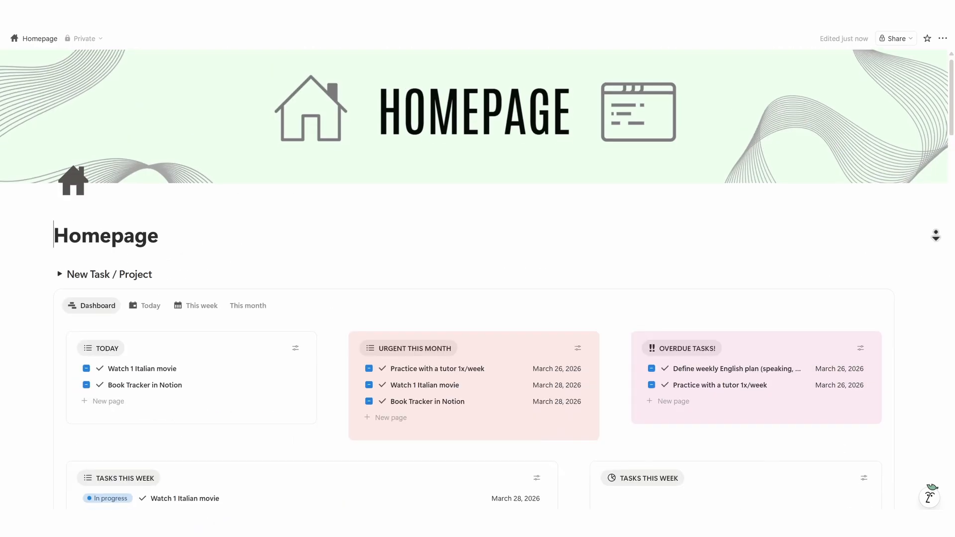
- Review the task lists, charts, calendars and project gallery in the Dashboard tab of the Homepage page and the sections beneath it
{"action": "scroll", "coordinate": [935, 234], "scroll_direction": "down", "scroll_amount": 2}
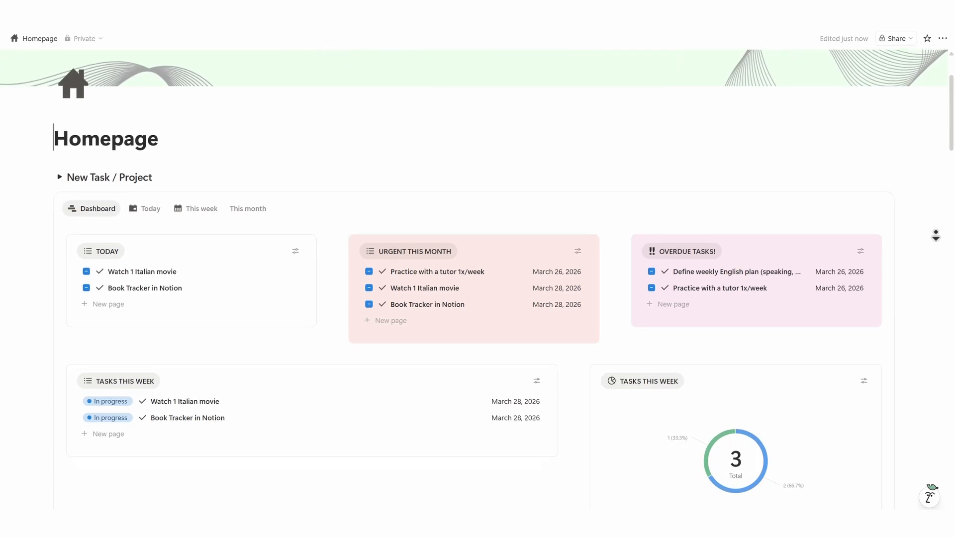
{"action": "scroll", "coordinate": [936, 234], "scroll_direction": "down", "scroll_amount": 3}
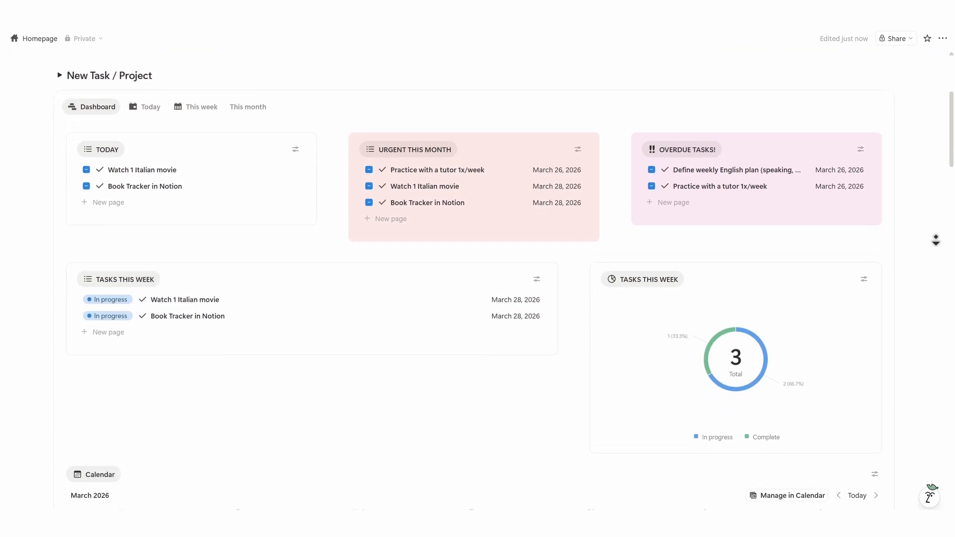
{"action": "scroll", "coordinate": [935, 239], "scroll_direction": "down", "scroll_amount": 5}
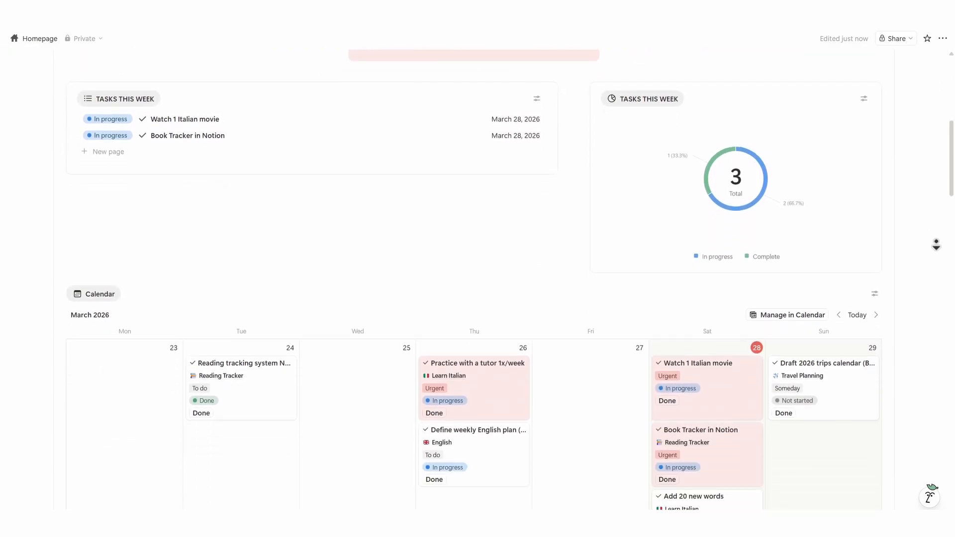
{"action": "scroll", "coordinate": [936, 250], "scroll_direction": "down", "scroll_amount": 8}
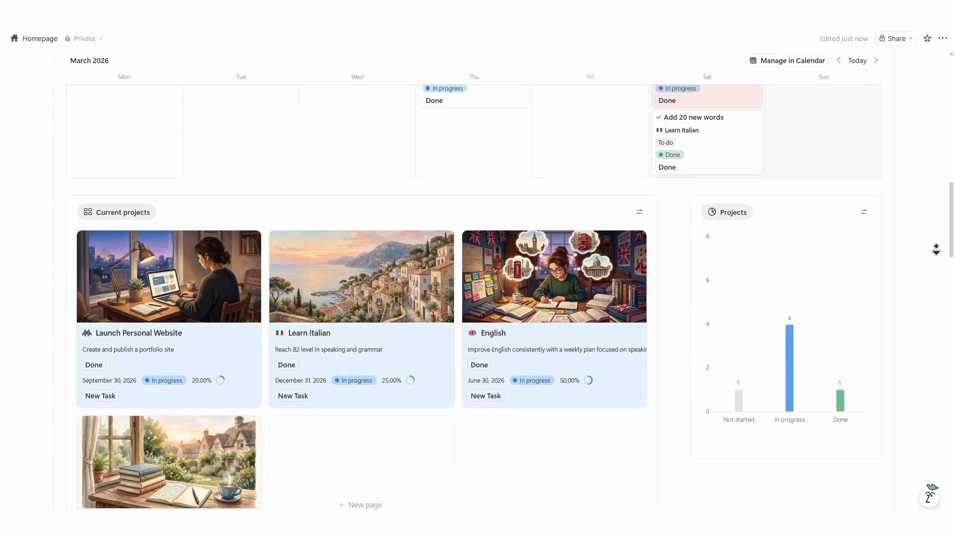
{"action": "scroll", "coordinate": [935, 250], "scroll_direction": "down", "scroll_amount": 9}
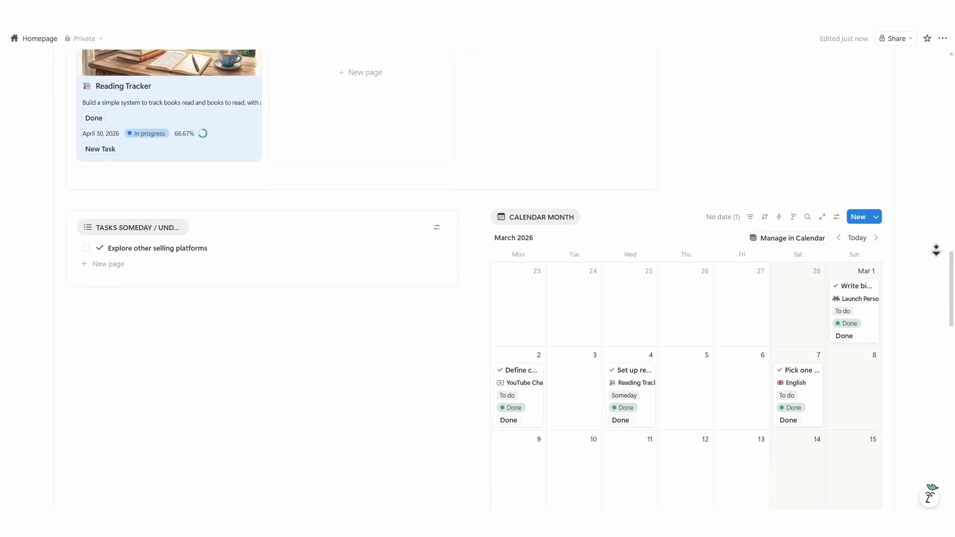
{"action": "scroll", "coordinate": [935, 250], "scroll_direction": "down", "scroll_amount": 6}
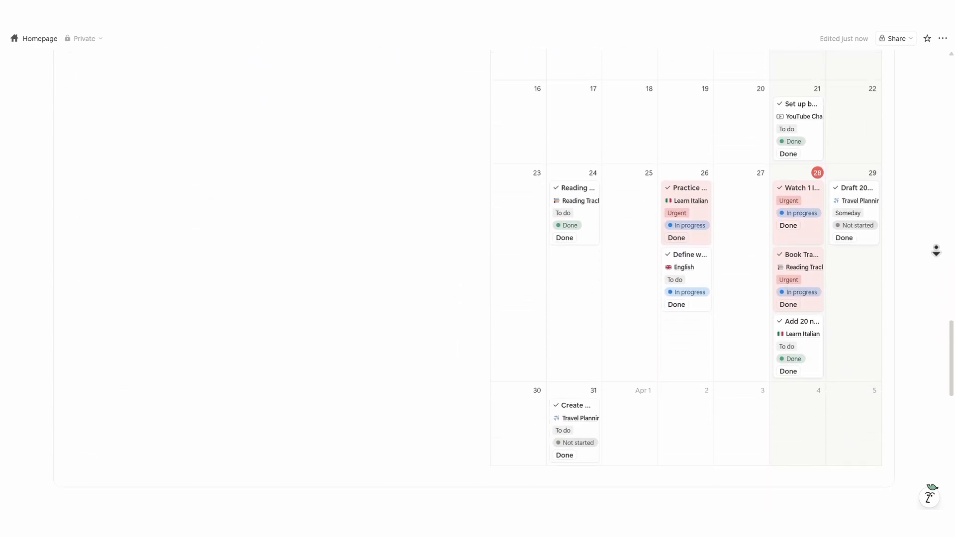
{"action": "scroll", "coordinate": [936, 250], "scroll_direction": "down", "scroll_amount": 15}
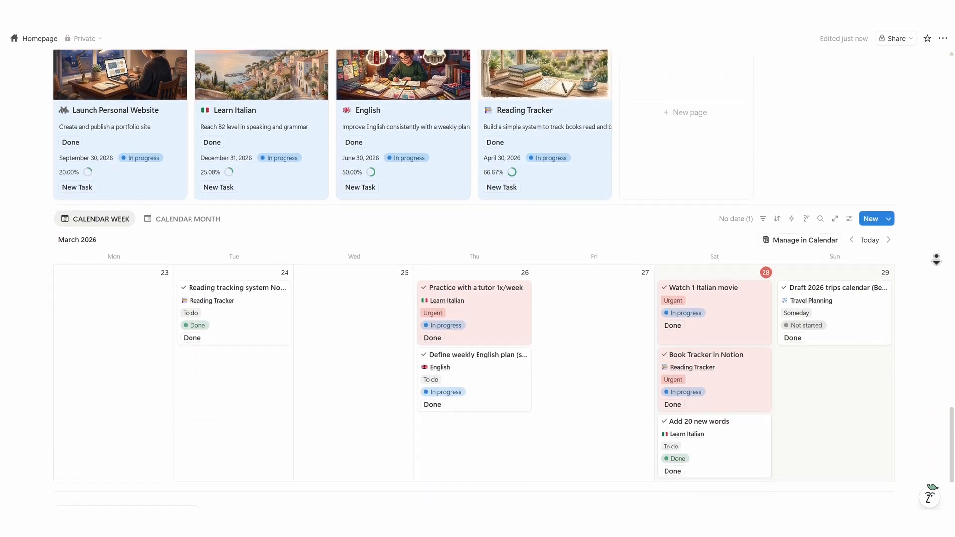
{"action": "scroll", "coordinate": [531, 433], "scroll_direction": "up", "scroll_amount": 20}
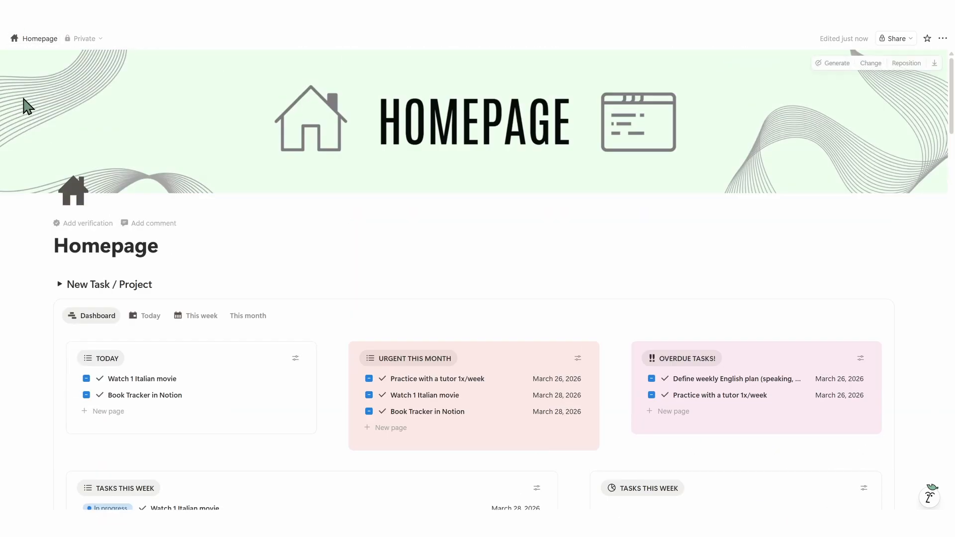
- Review the task lists, calendars and charts in the Today, This week and This month tabs of the Homepage page
{"action": "scroll", "coordinate": [922, 281], "scroll_direction": "down", "scroll_amount": 4}
{"action": "left_click", "coordinate": [151, 131]}
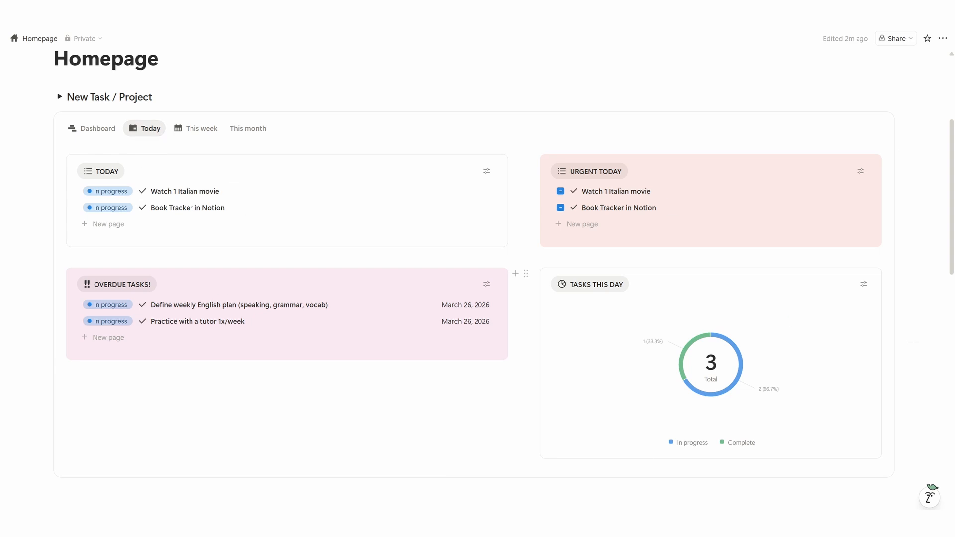
{"action": "left_click", "coordinate": [202, 128]}
{"action": "middle_click", "coordinate": [909, 252]}
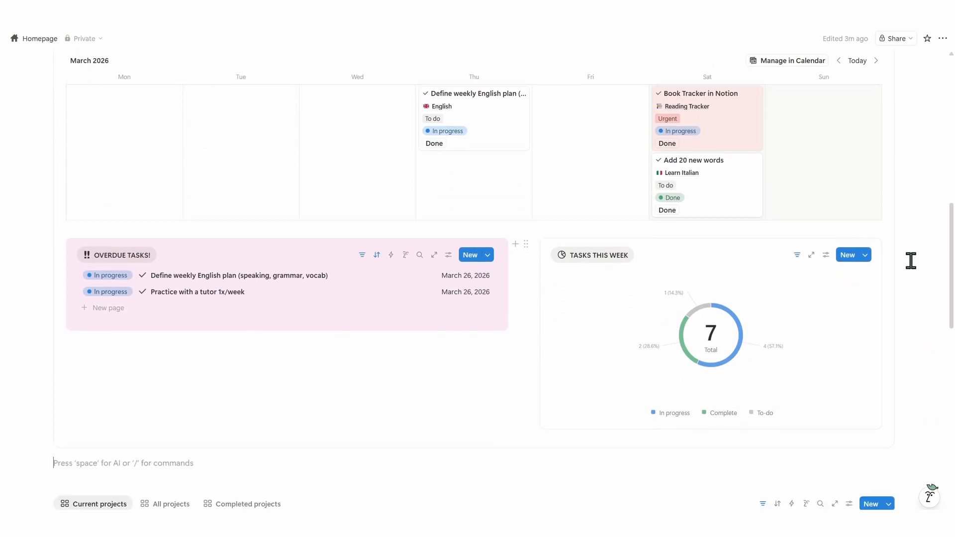
{"action": "scroll", "coordinate": [910, 261], "scroll_direction": "up", "scroll_amount": 8}
{"action": "left_click", "coordinate": [254, 238]}
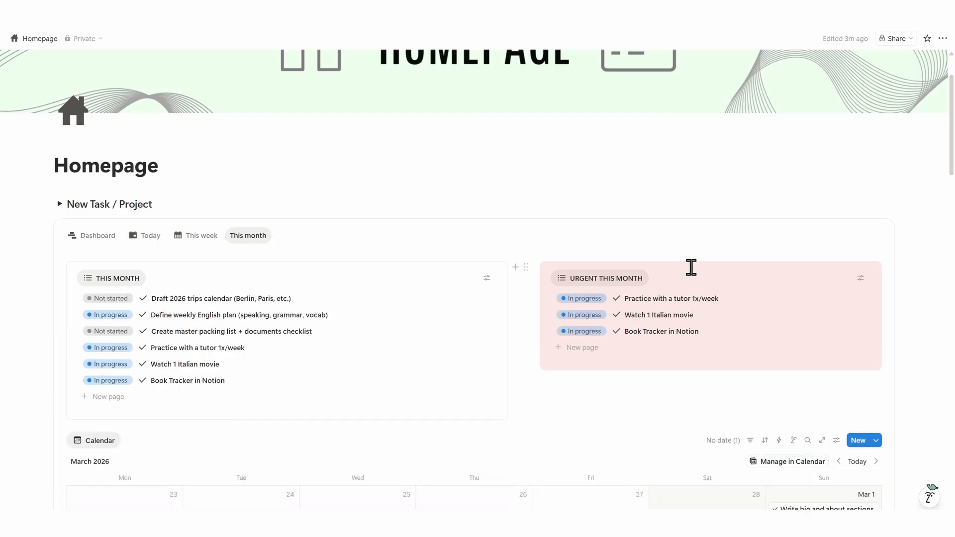
{"action": "middle_click", "coordinate": [917, 244]}
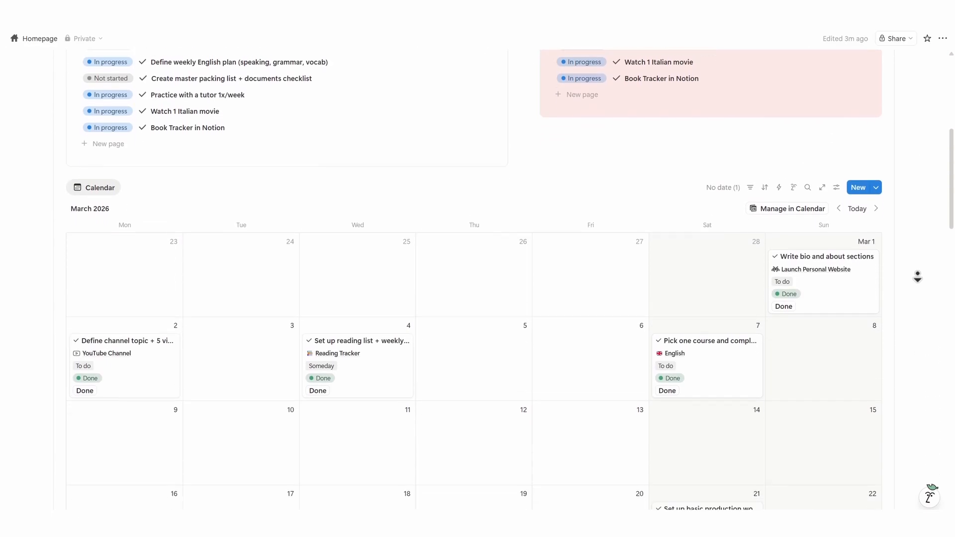
{"action": "middle_click", "coordinate": [915, 284]}
{"action": "scroll", "coordinate": [915, 281], "scroll_direction": "up", "scroll_amount": 9}
{"action": "scroll", "coordinate": [914, 282], "scroll_direction": "down", "scroll_amount": 9}
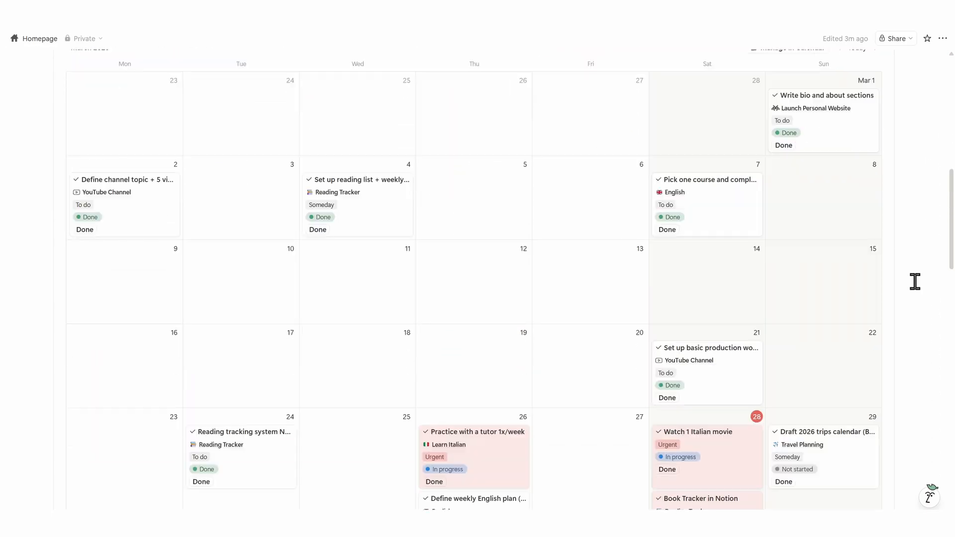